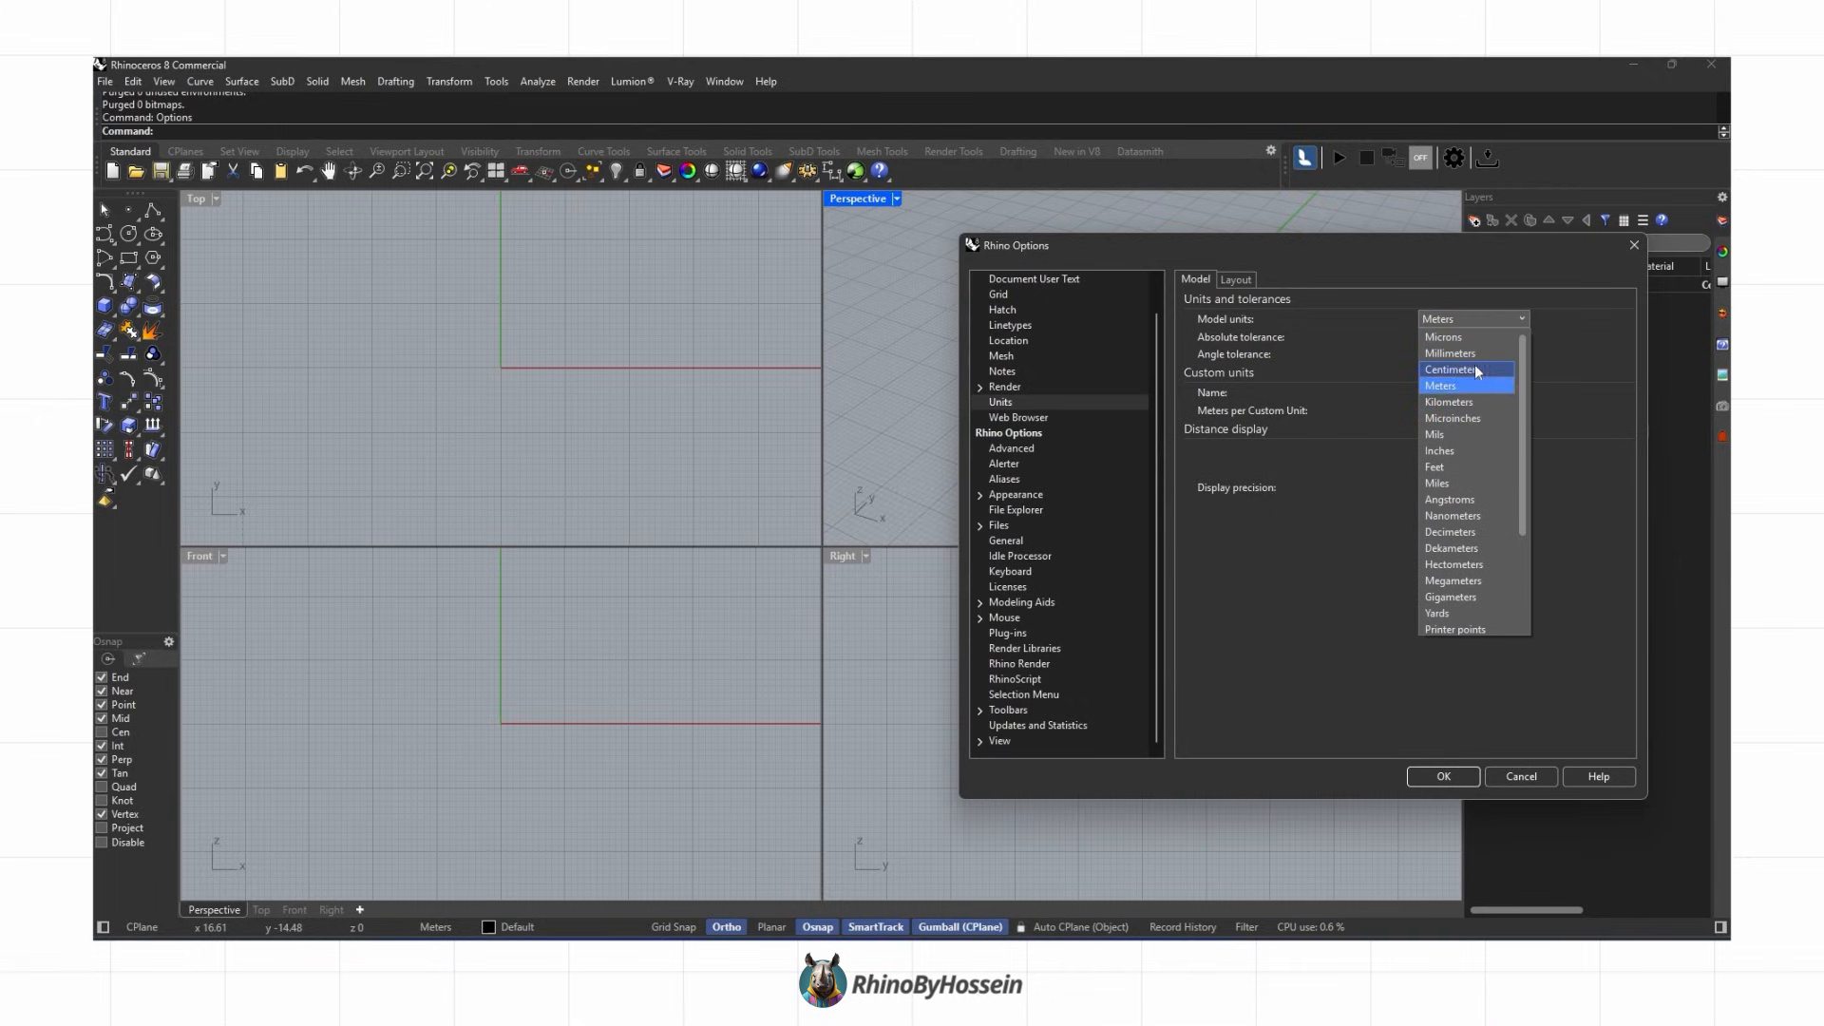
Step: Set the model units to centimeters
{"action": "left_click", "coordinate": [1444, 776]}
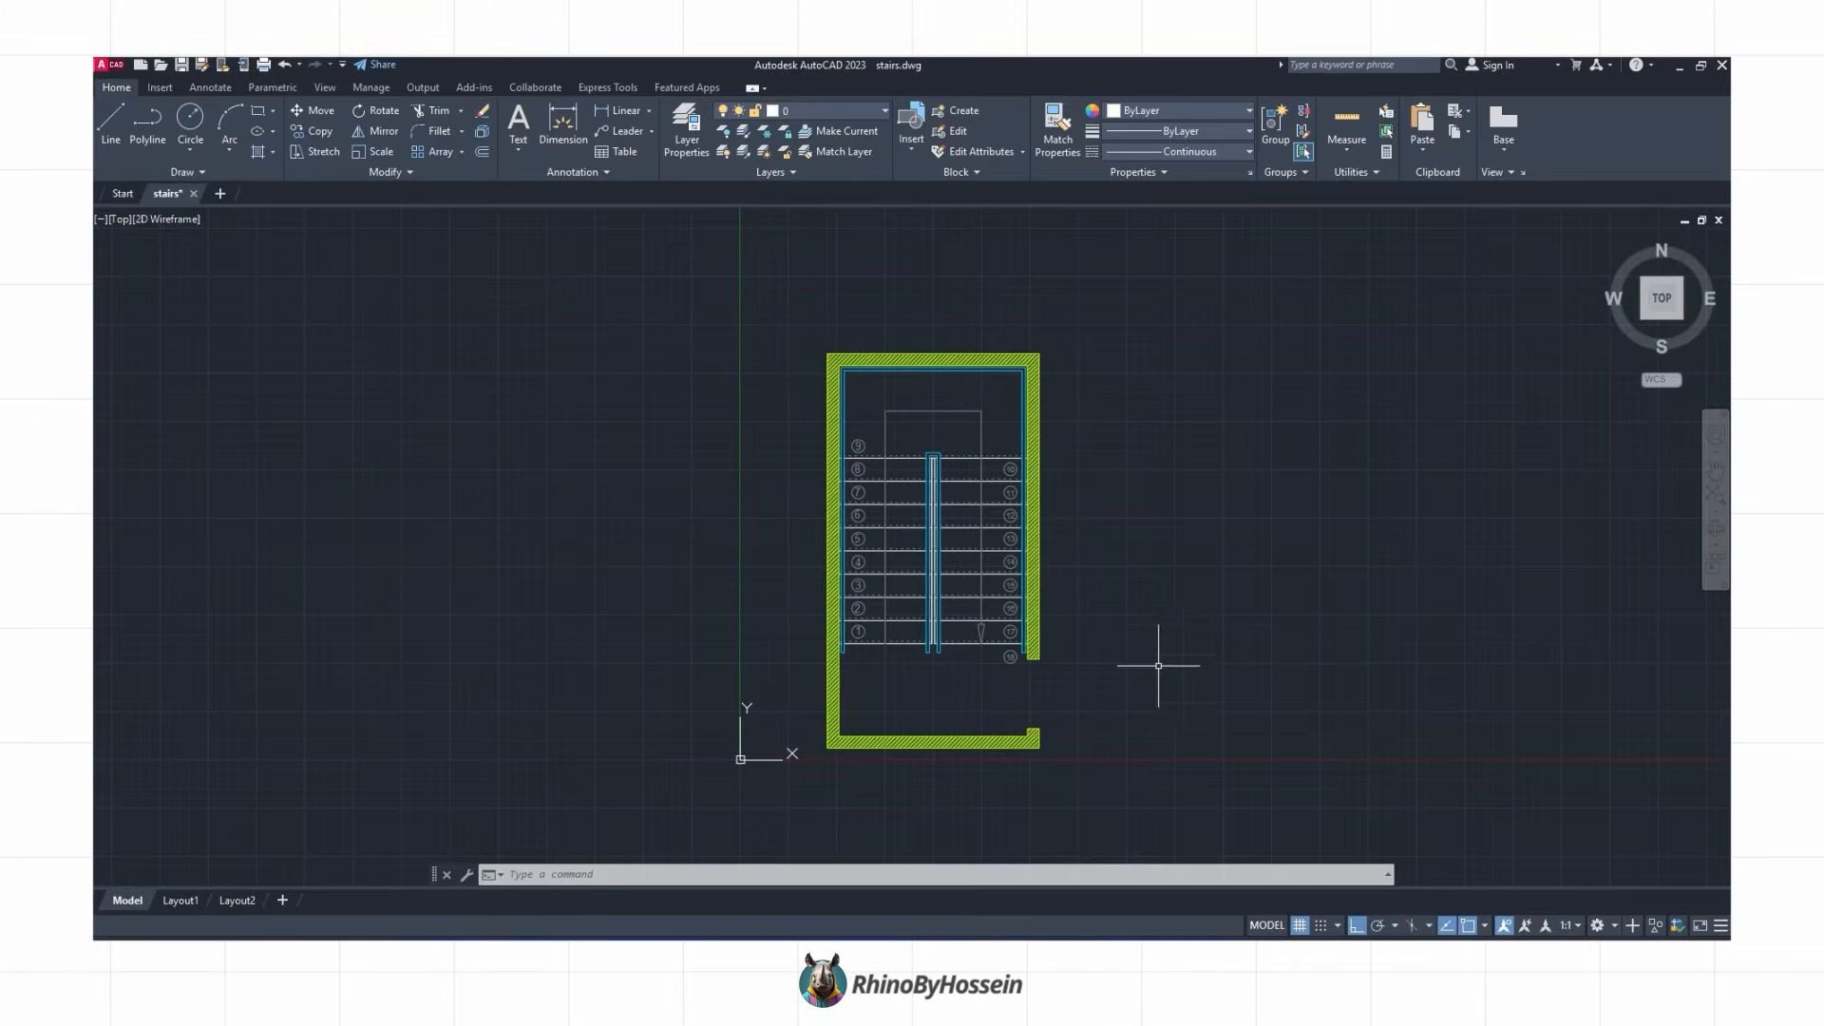
Step: Import the stairs.dwg AutoCAD plan into the Rhino model as an imported file
{"action": "right_click", "coordinate": [1181, 732]}
{"action": "left_click", "coordinate": [1099, 693]}
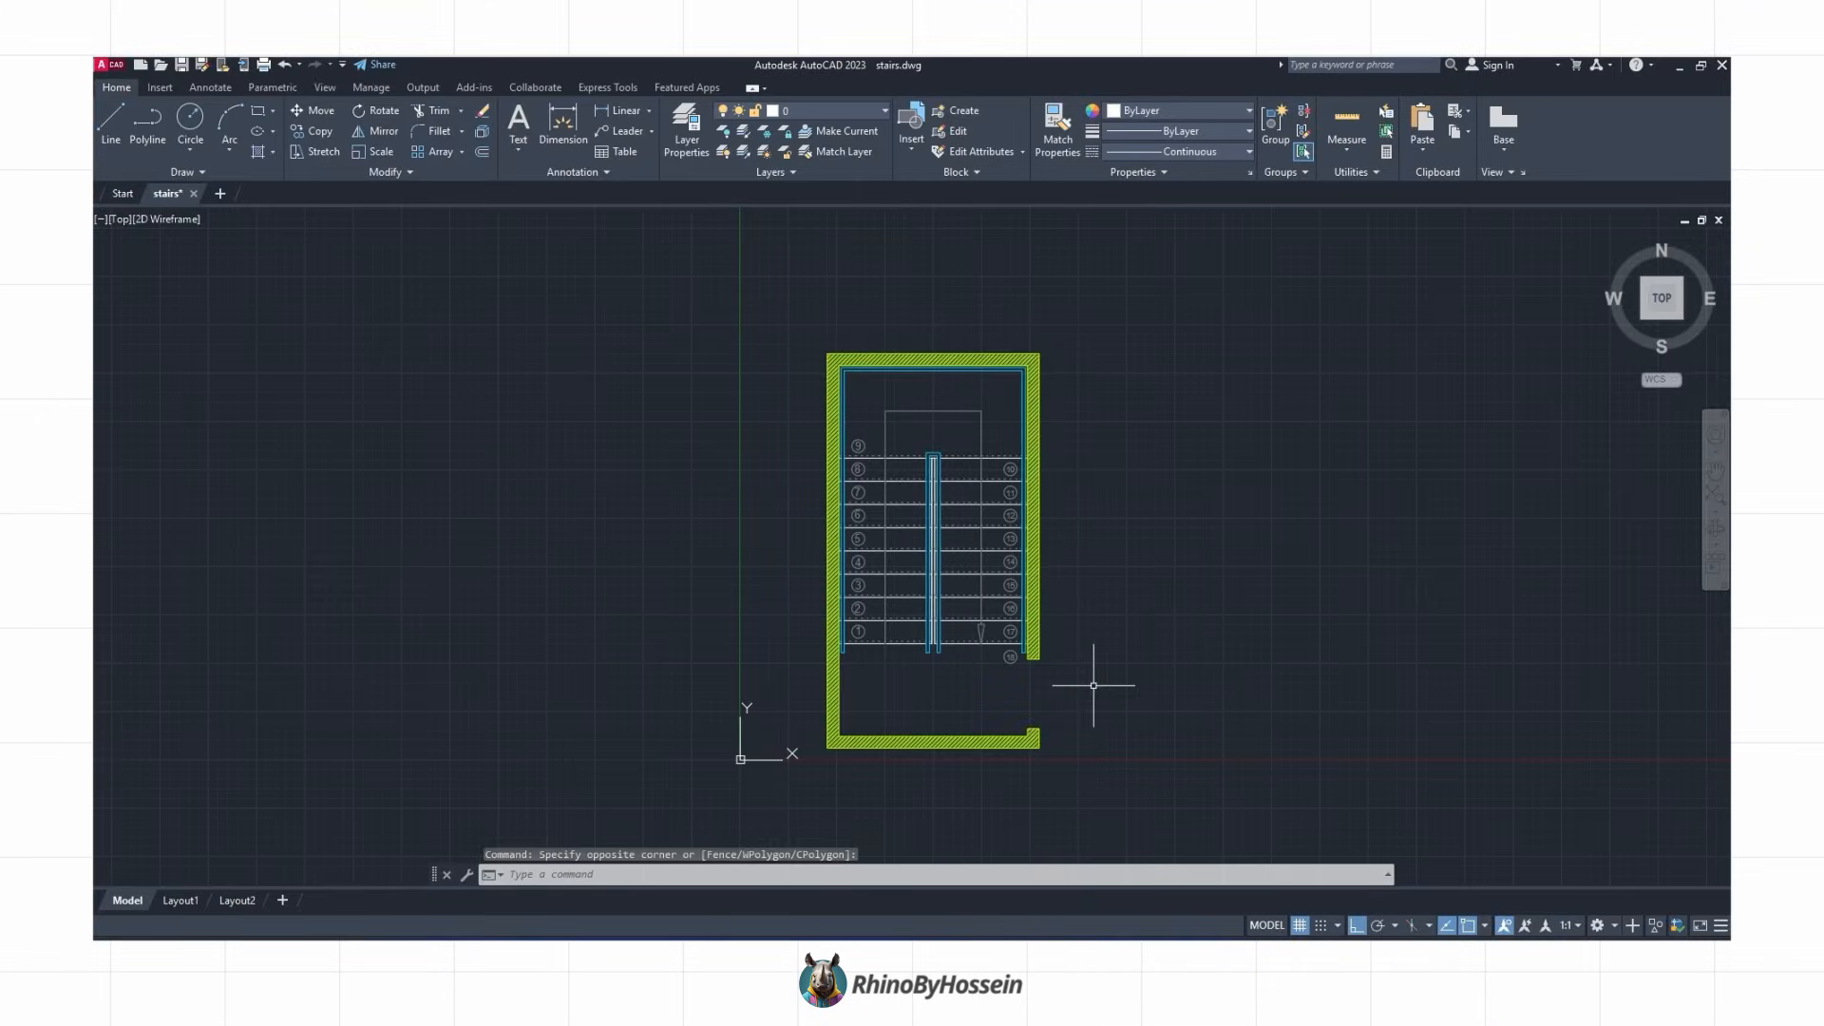
{"action": "middle_click_drag", "start_coordinate": [995, 616], "coordinate": [964, 608]}
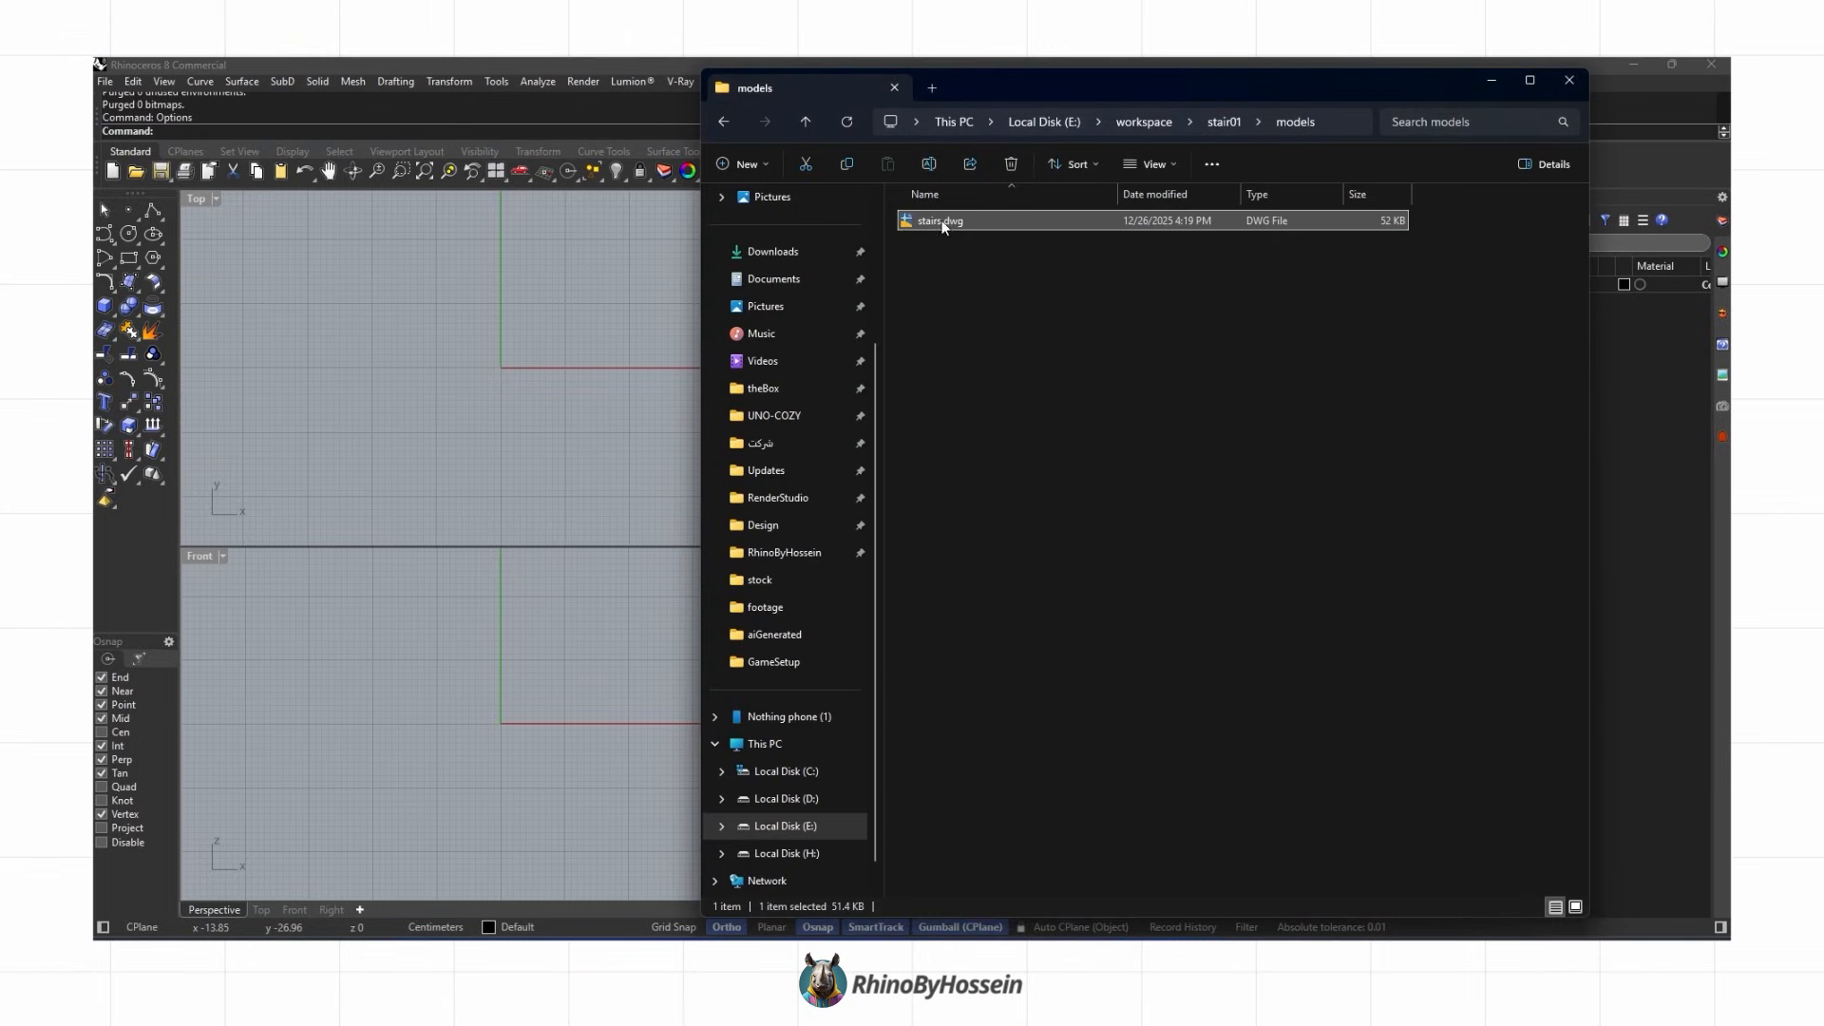
{"action": "left_click_drag", "start_coordinate": [945, 226], "coordinate": [551, 367]}
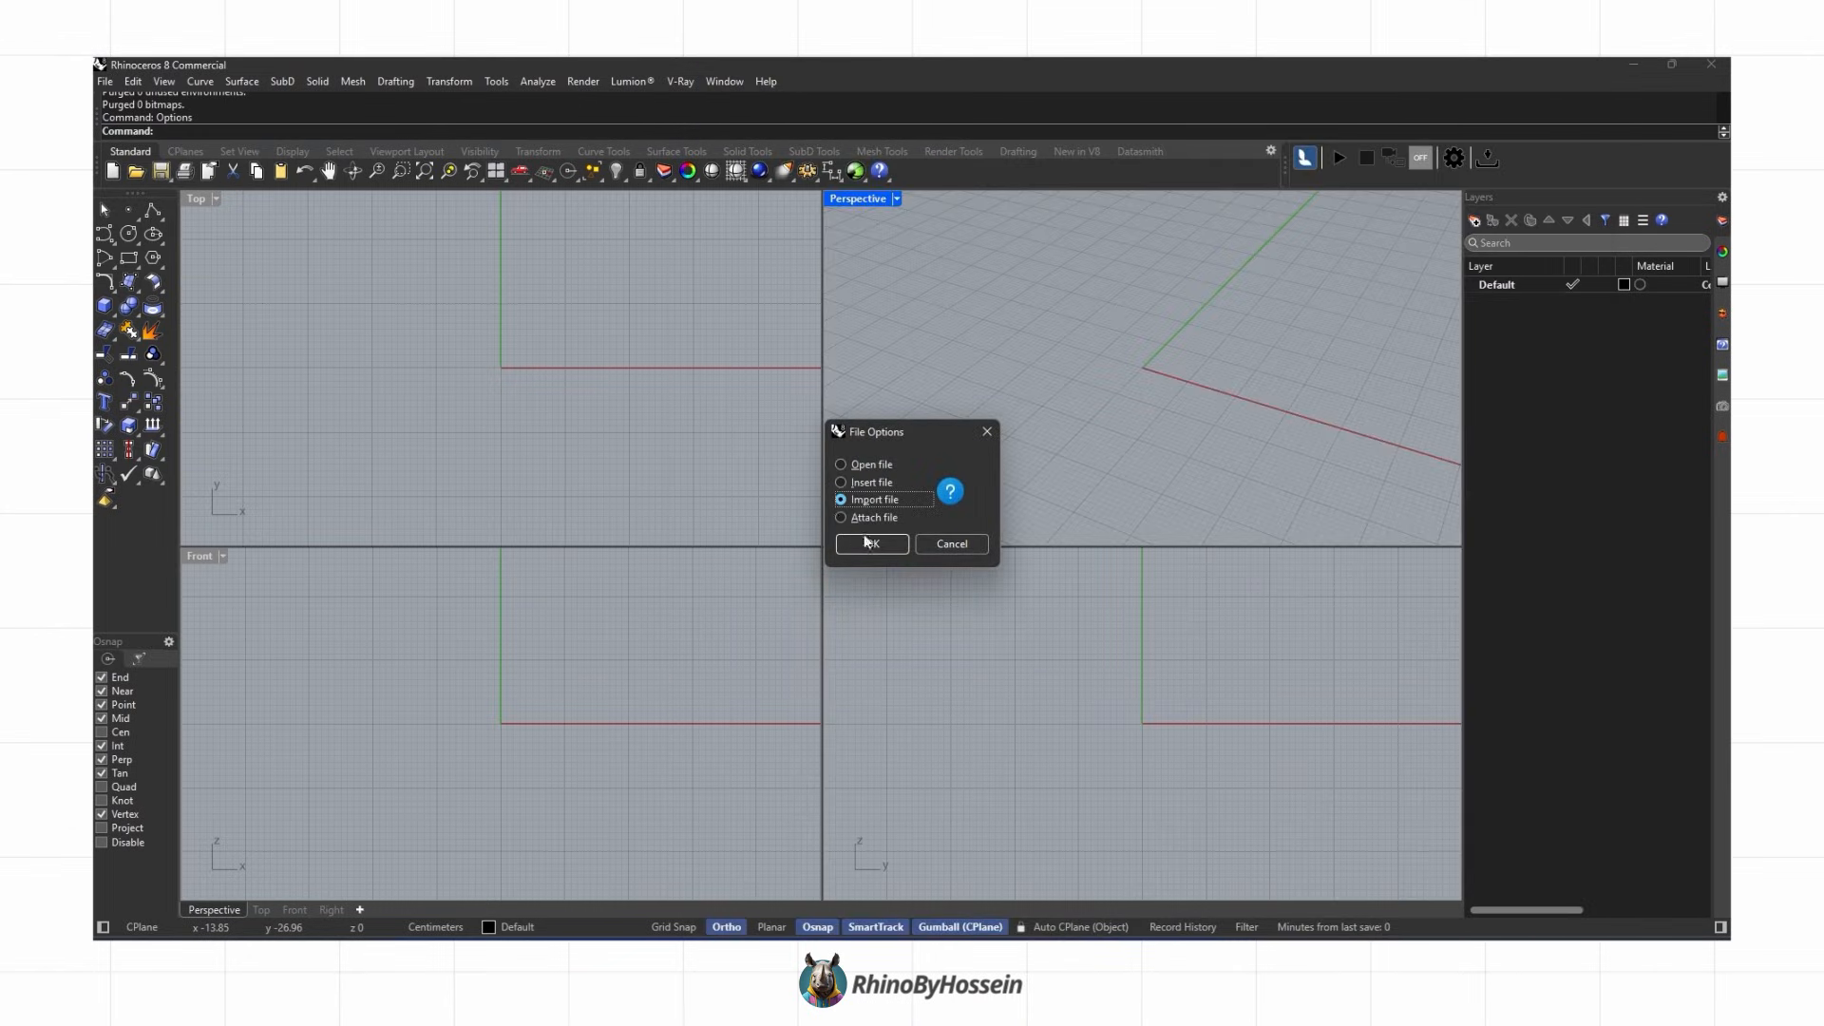
{"action": "left_click", "coordinate": [865, 544]}
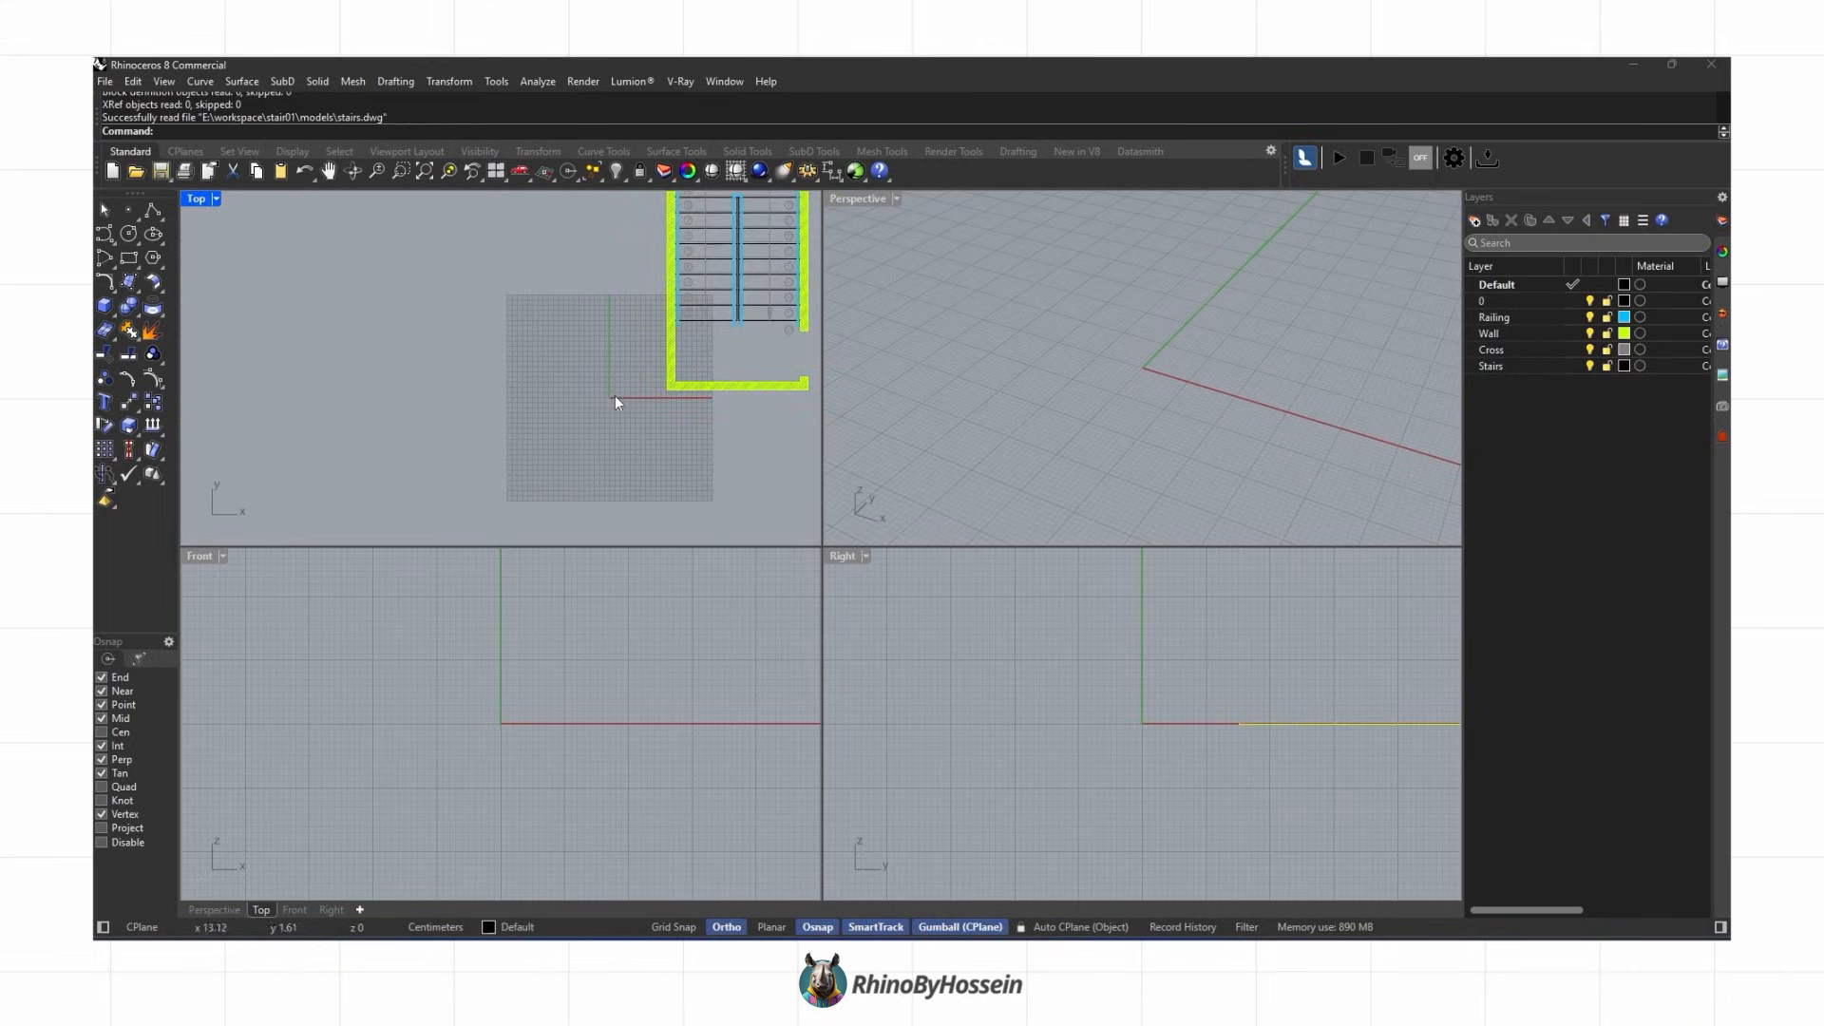
Step: Create an AutocadPlan layer and nest all the imported drawing's layers inside it
{"action": "right_click_drag", "start_coordinate": [618, 401], "coordinate": [473, 506]}
{"action": "scroll", "coordinate": [467, 506], "scroll_direction": "down", "scroll_amount": 2}
{"action": "left_click_drag", "start_coordinate": [728, 224], "coordinate": [403, 522]}
{"action": "scroll", "coordinate": [534, 410], "scroll_direction": "up", "scroll_amount": 6}
{"action": "scroll", "coordinate": [518, 398], "scroll_direction": "down", "scroll_amount": 6}
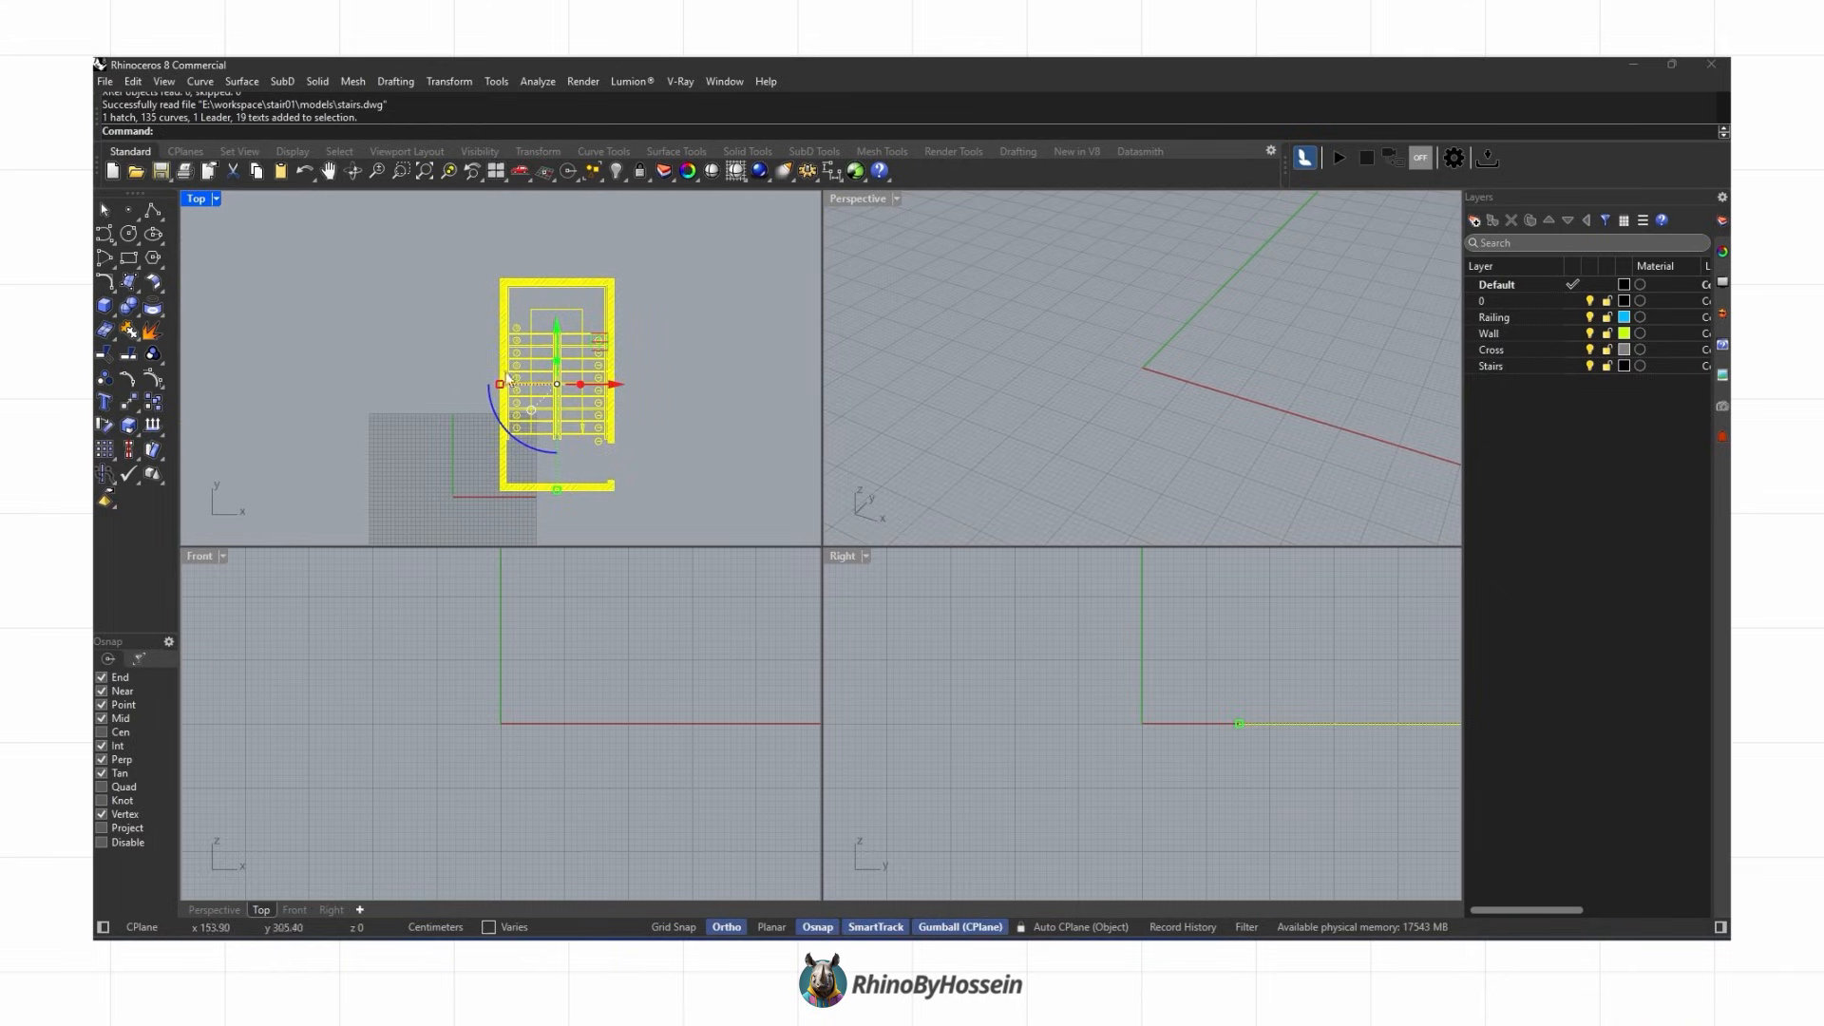
{"action": "key", "text": "Escape"}
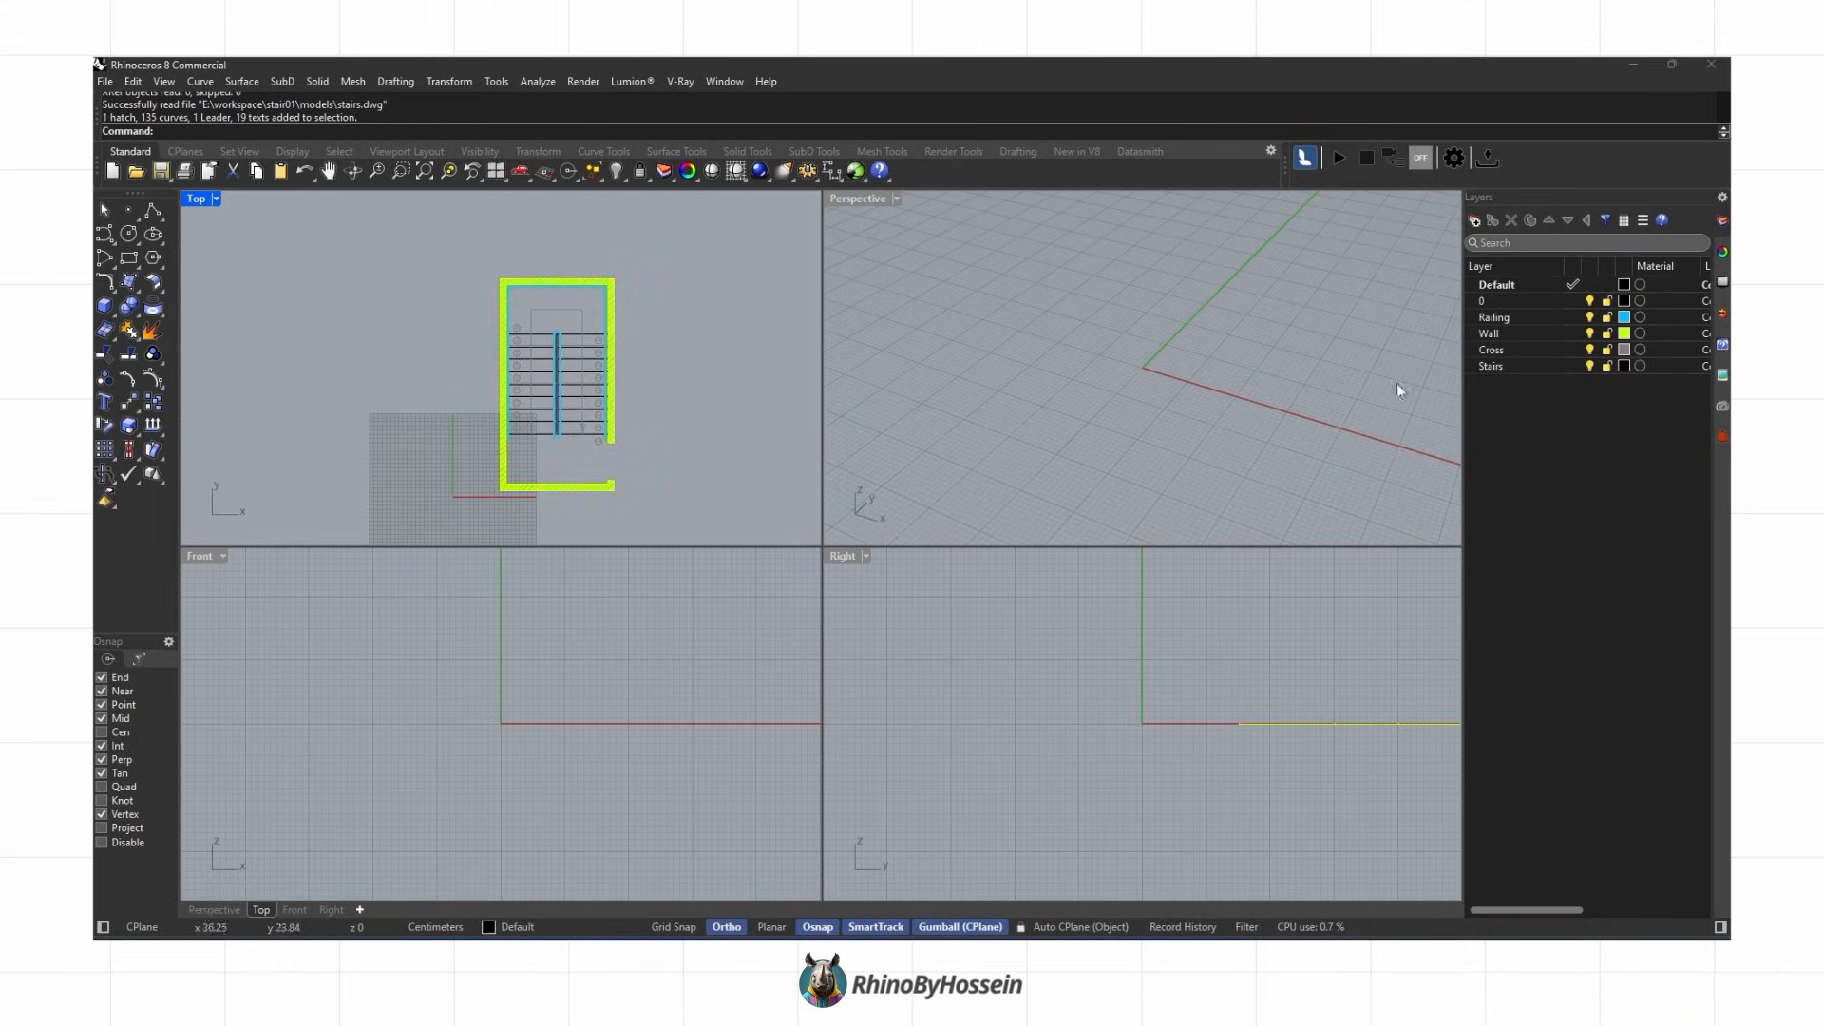
{"action": "left_click", "coordinate": [1475, 228]}
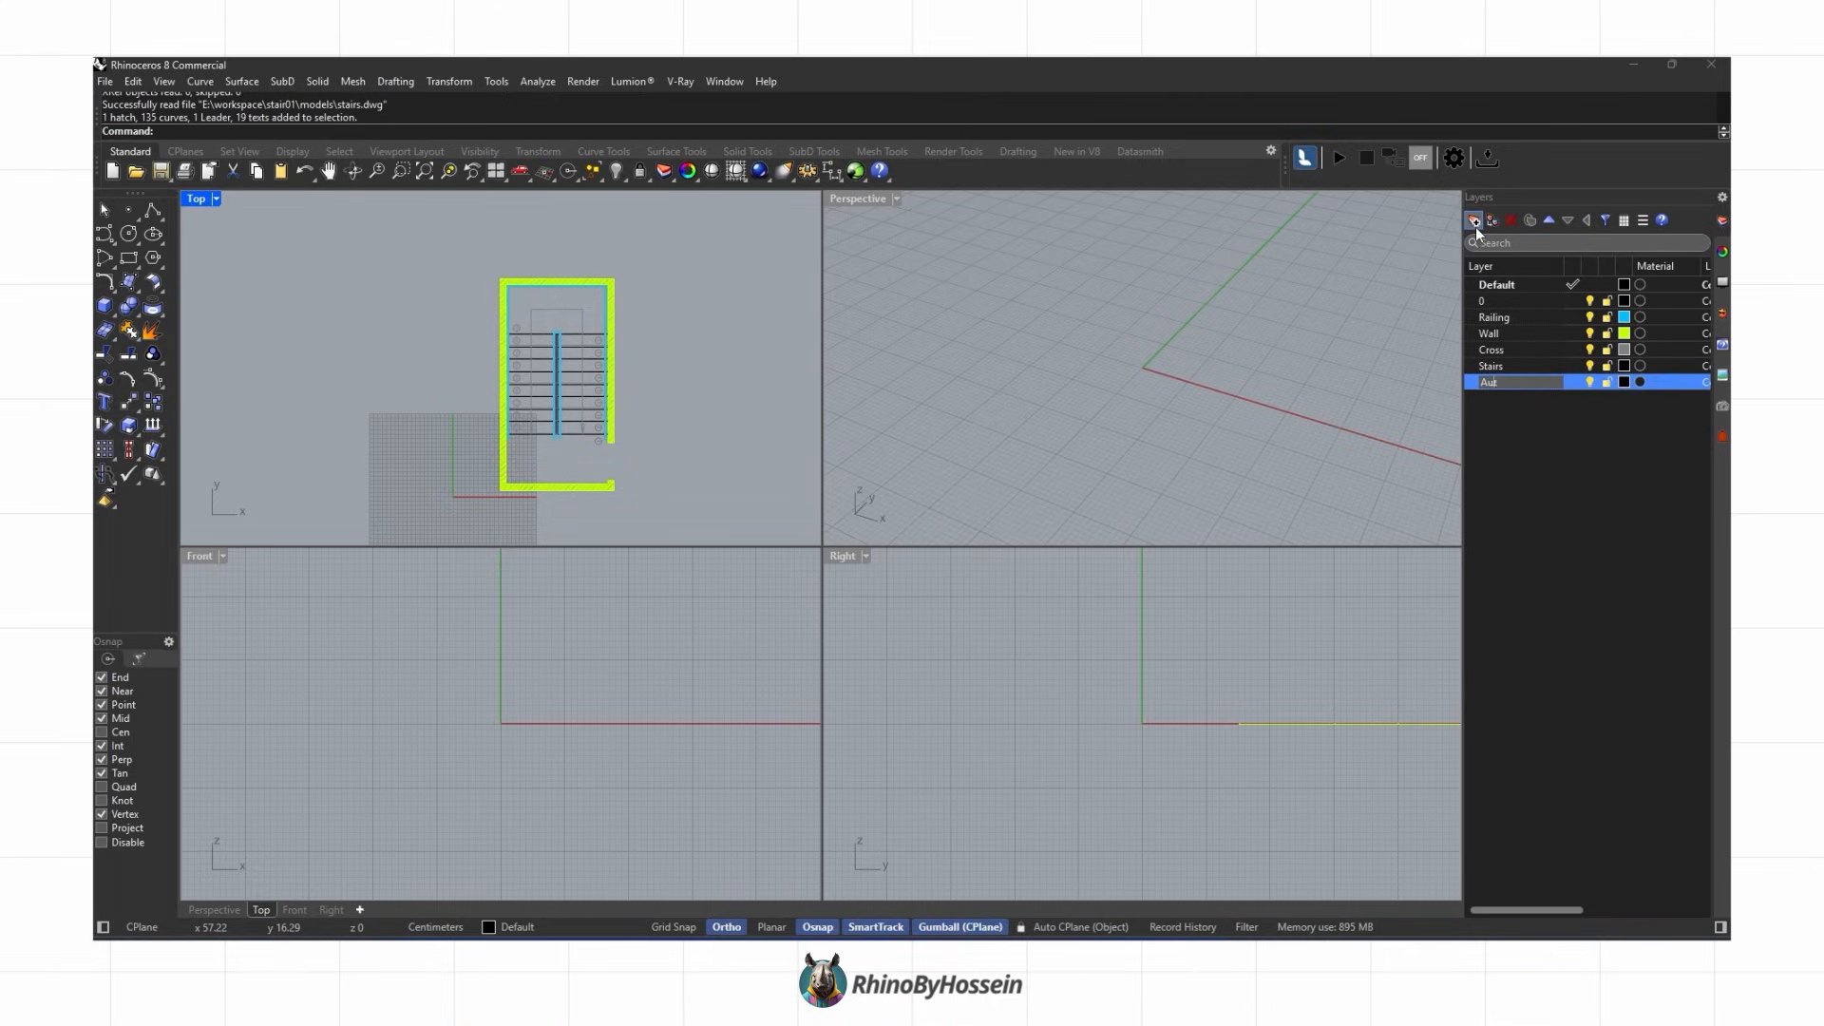
{"action": "left_click", "coordinate": [1523, 301]}
{"action": "left_click", "coordinate": [1491, 366], "text": "shift"}
{"action": "left_click_drag", "start_coordinate": [1491, 365], "coordinate": [1515, 384]}
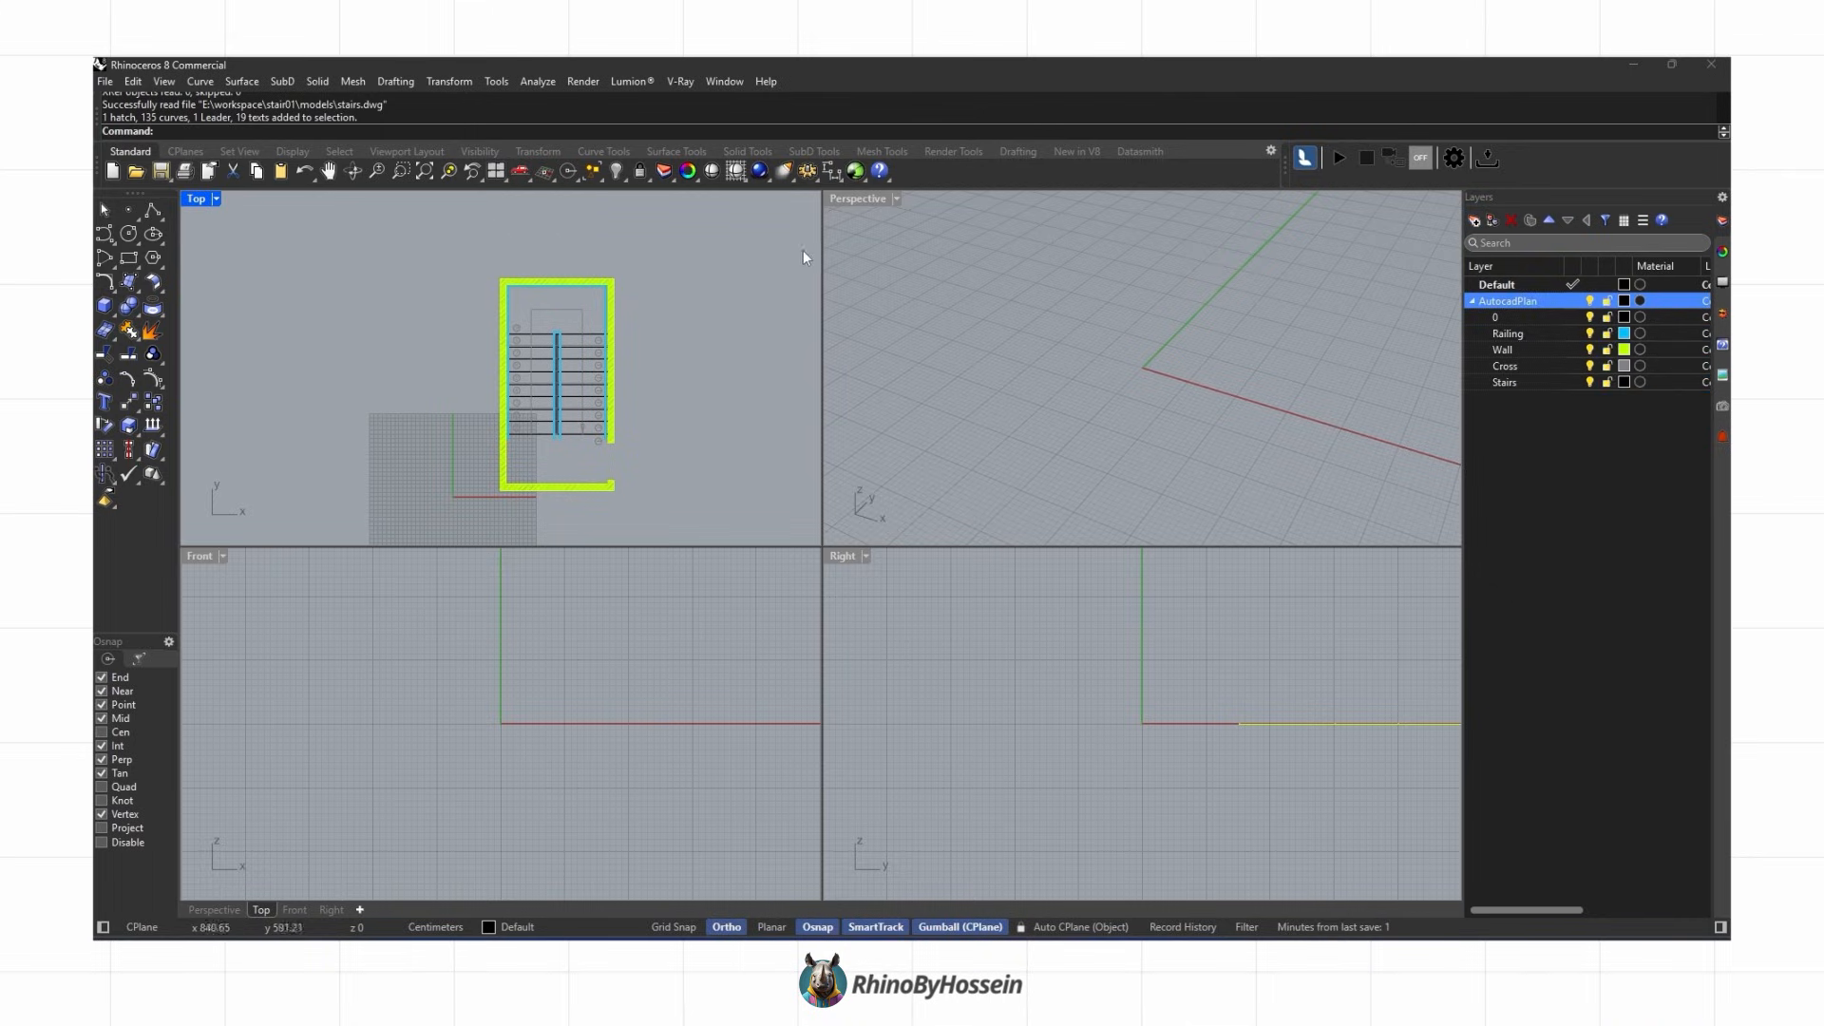
Step: Lock the imported plan objects
{"action": "left_click_drag", "start_coordinate": [398, 490], "coordinate": [398, 490]}
{"action": "left_click", "coordinate": [637, 171]}
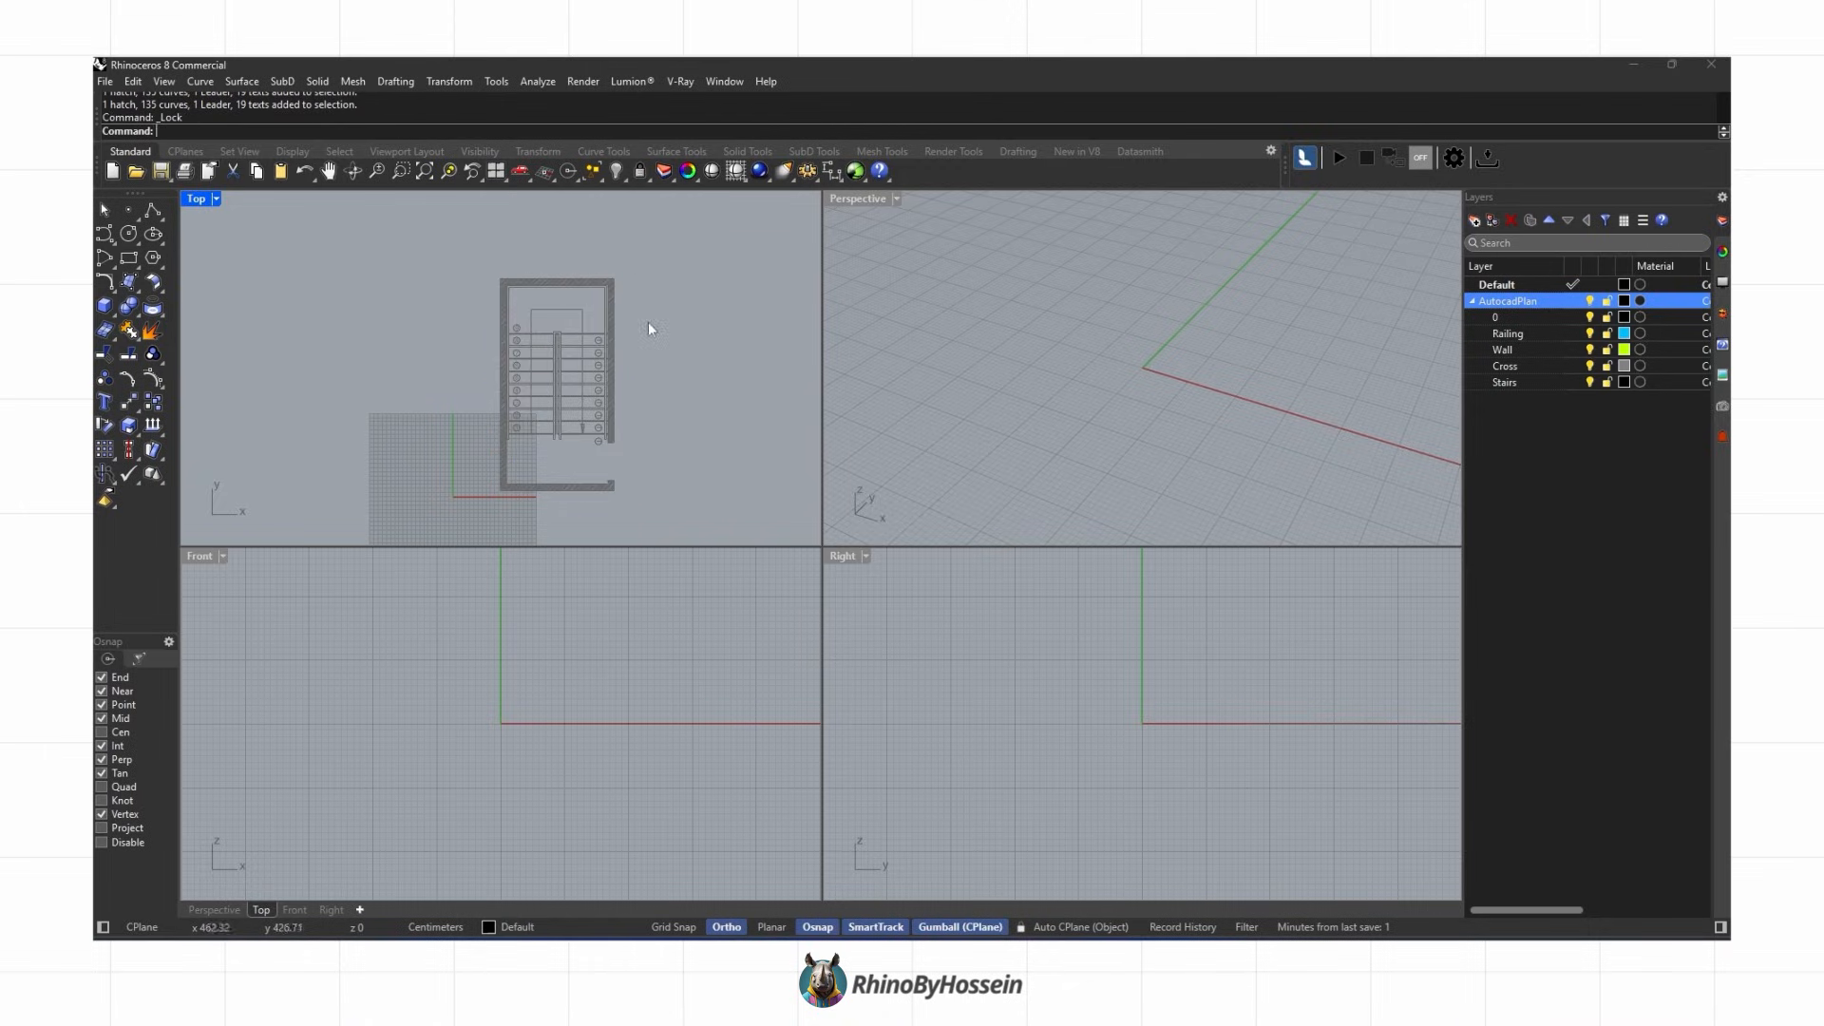
Step: Create a new top-level layer named 3d
{"action": "left_click", "coordinate": [1545, 453]}
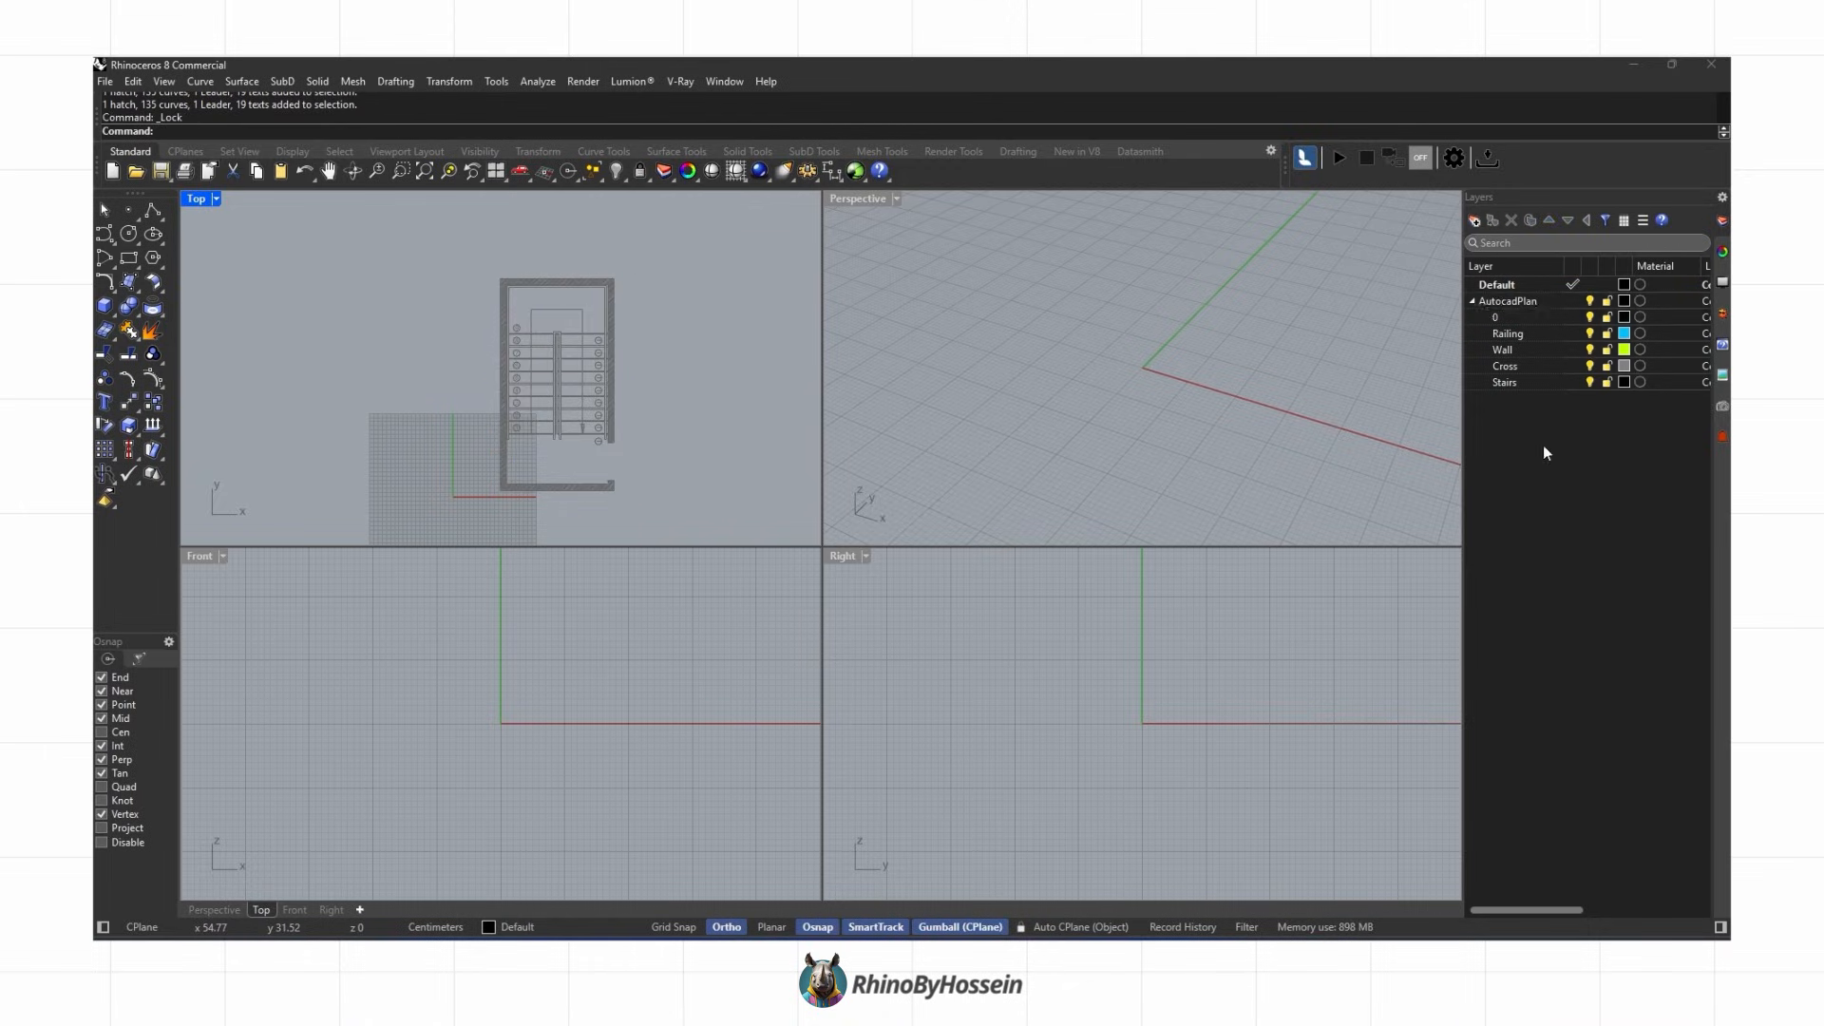
{"action": "left_click", "coordinate": [1474, 220]}
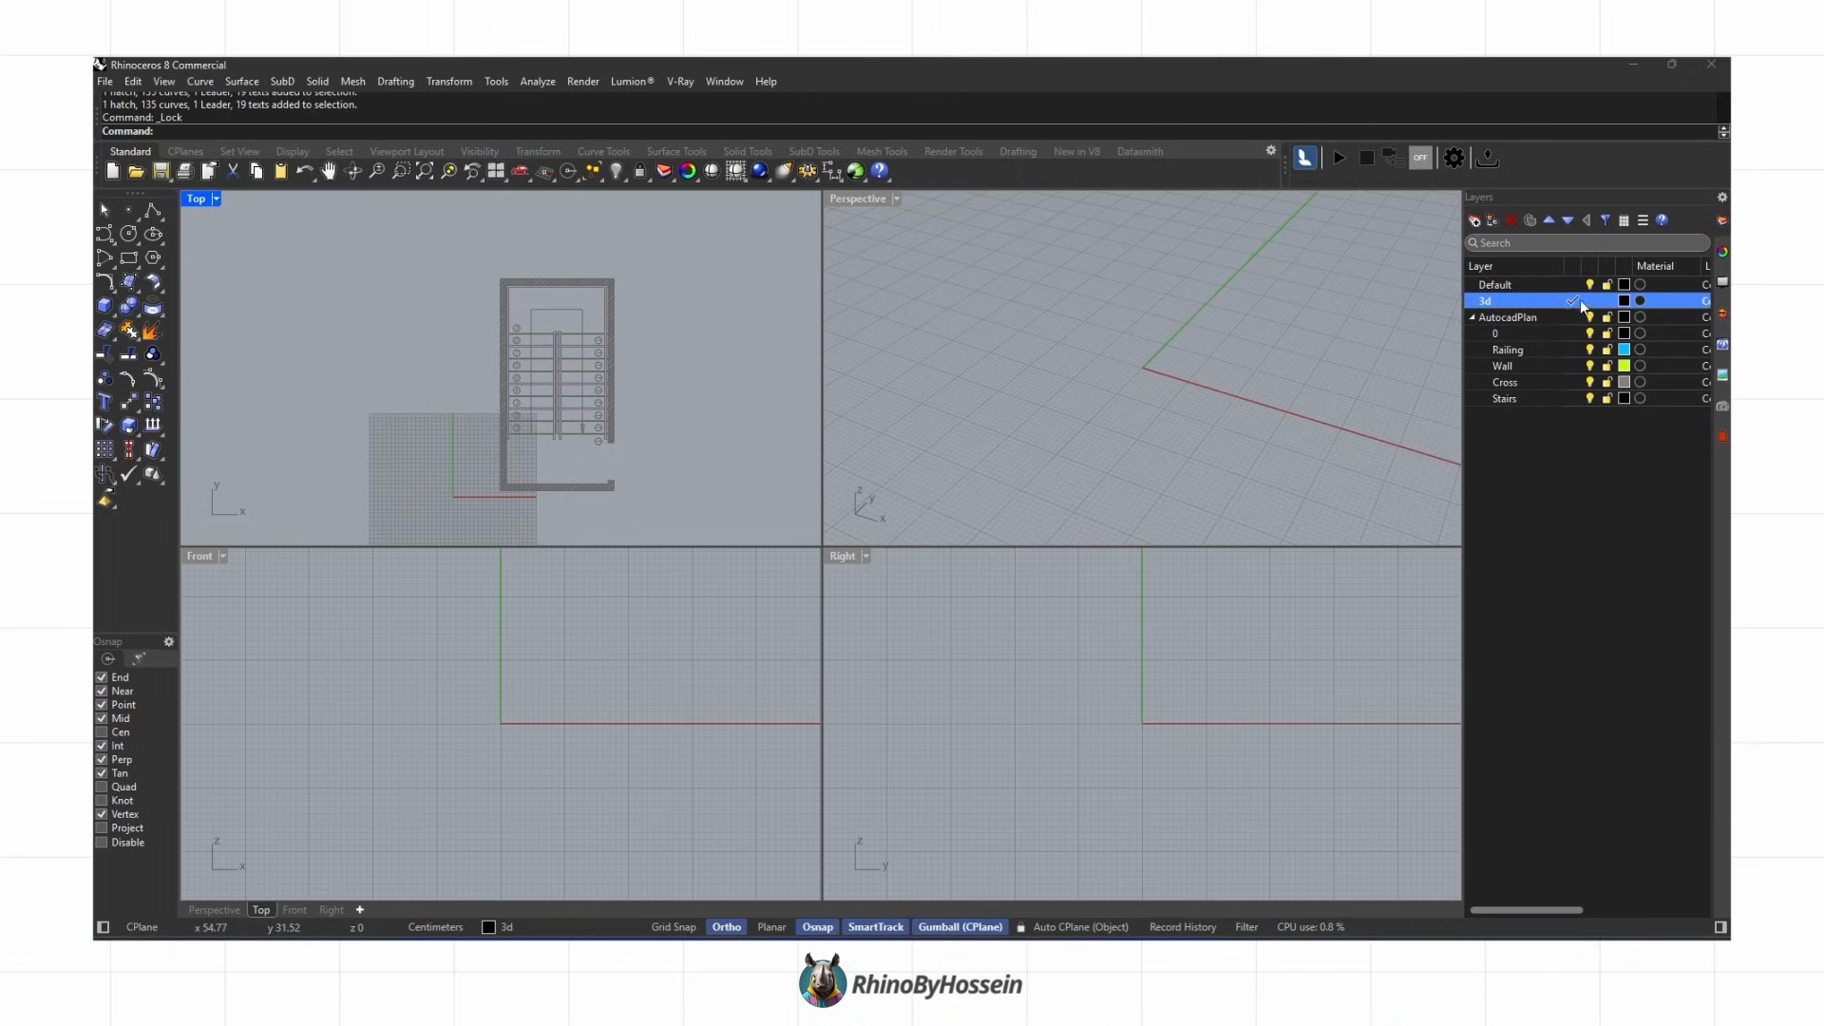
Step: Add a sublayer named wall under 3d and make it the current layer
{"action": "double_click", "coordinate": [850, 199]}
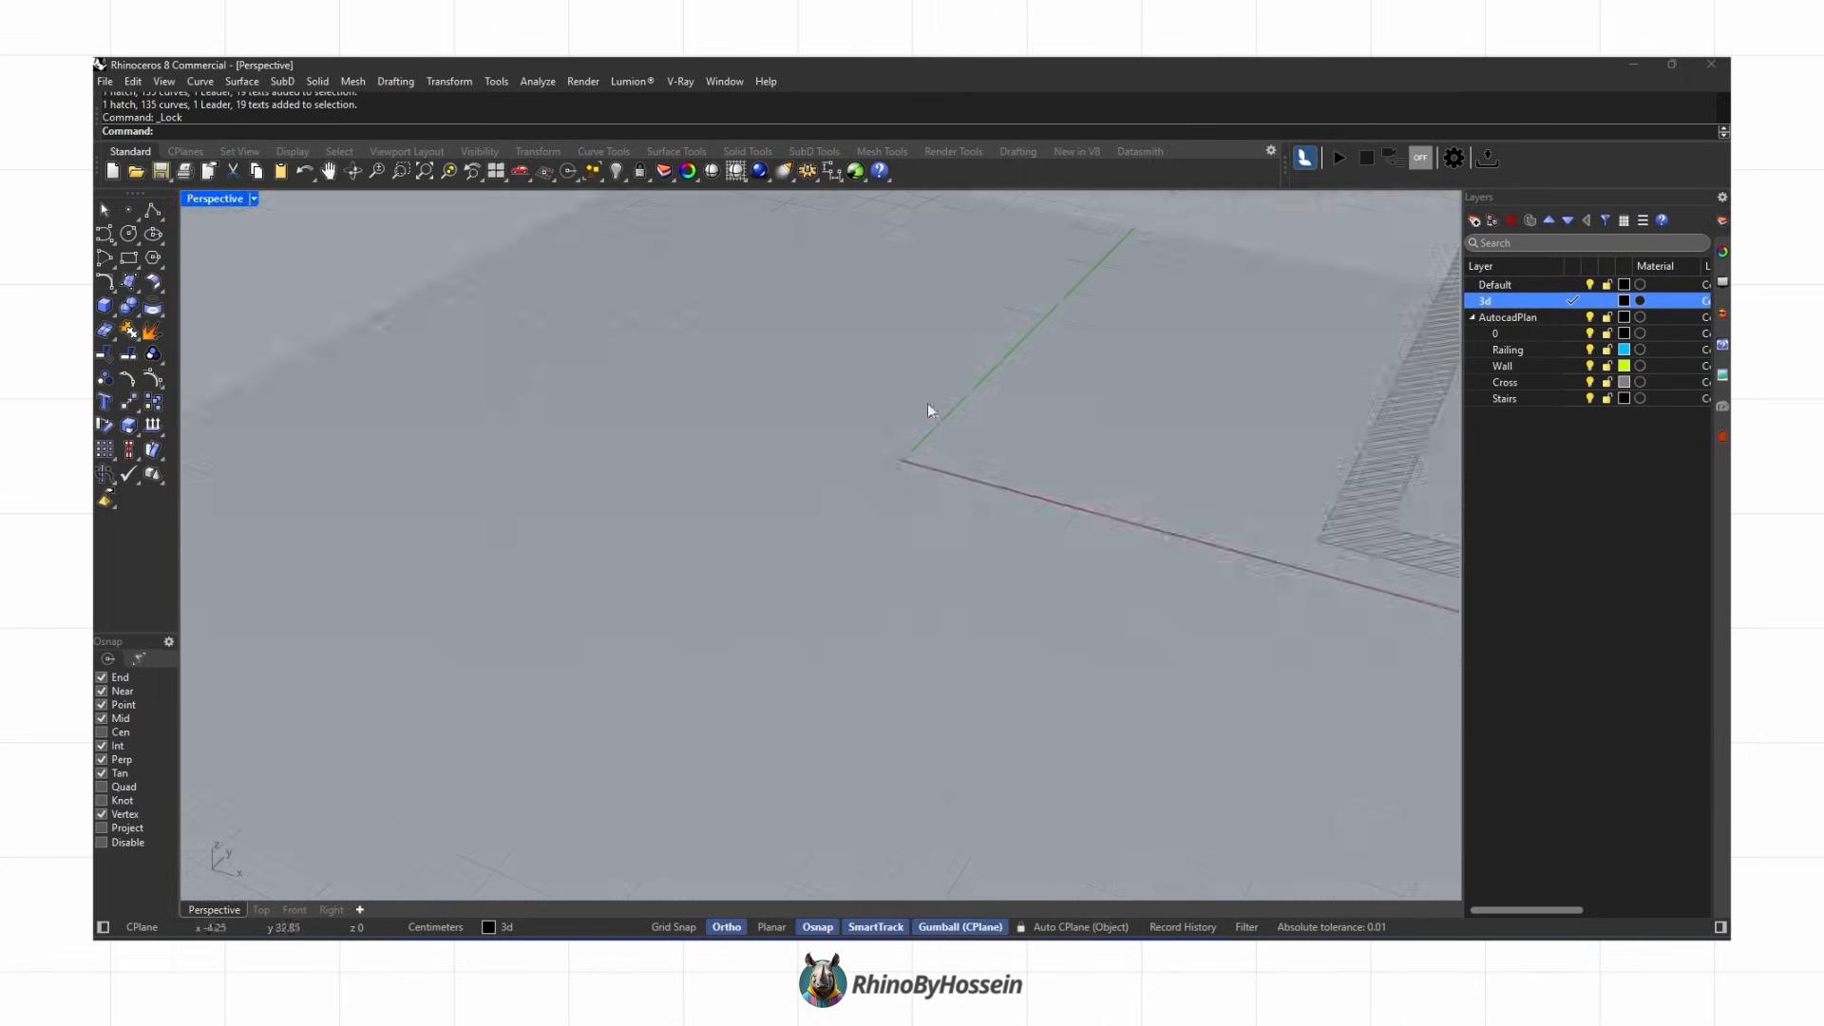
{"action": "left_click", "coordinate": [402, 172]}
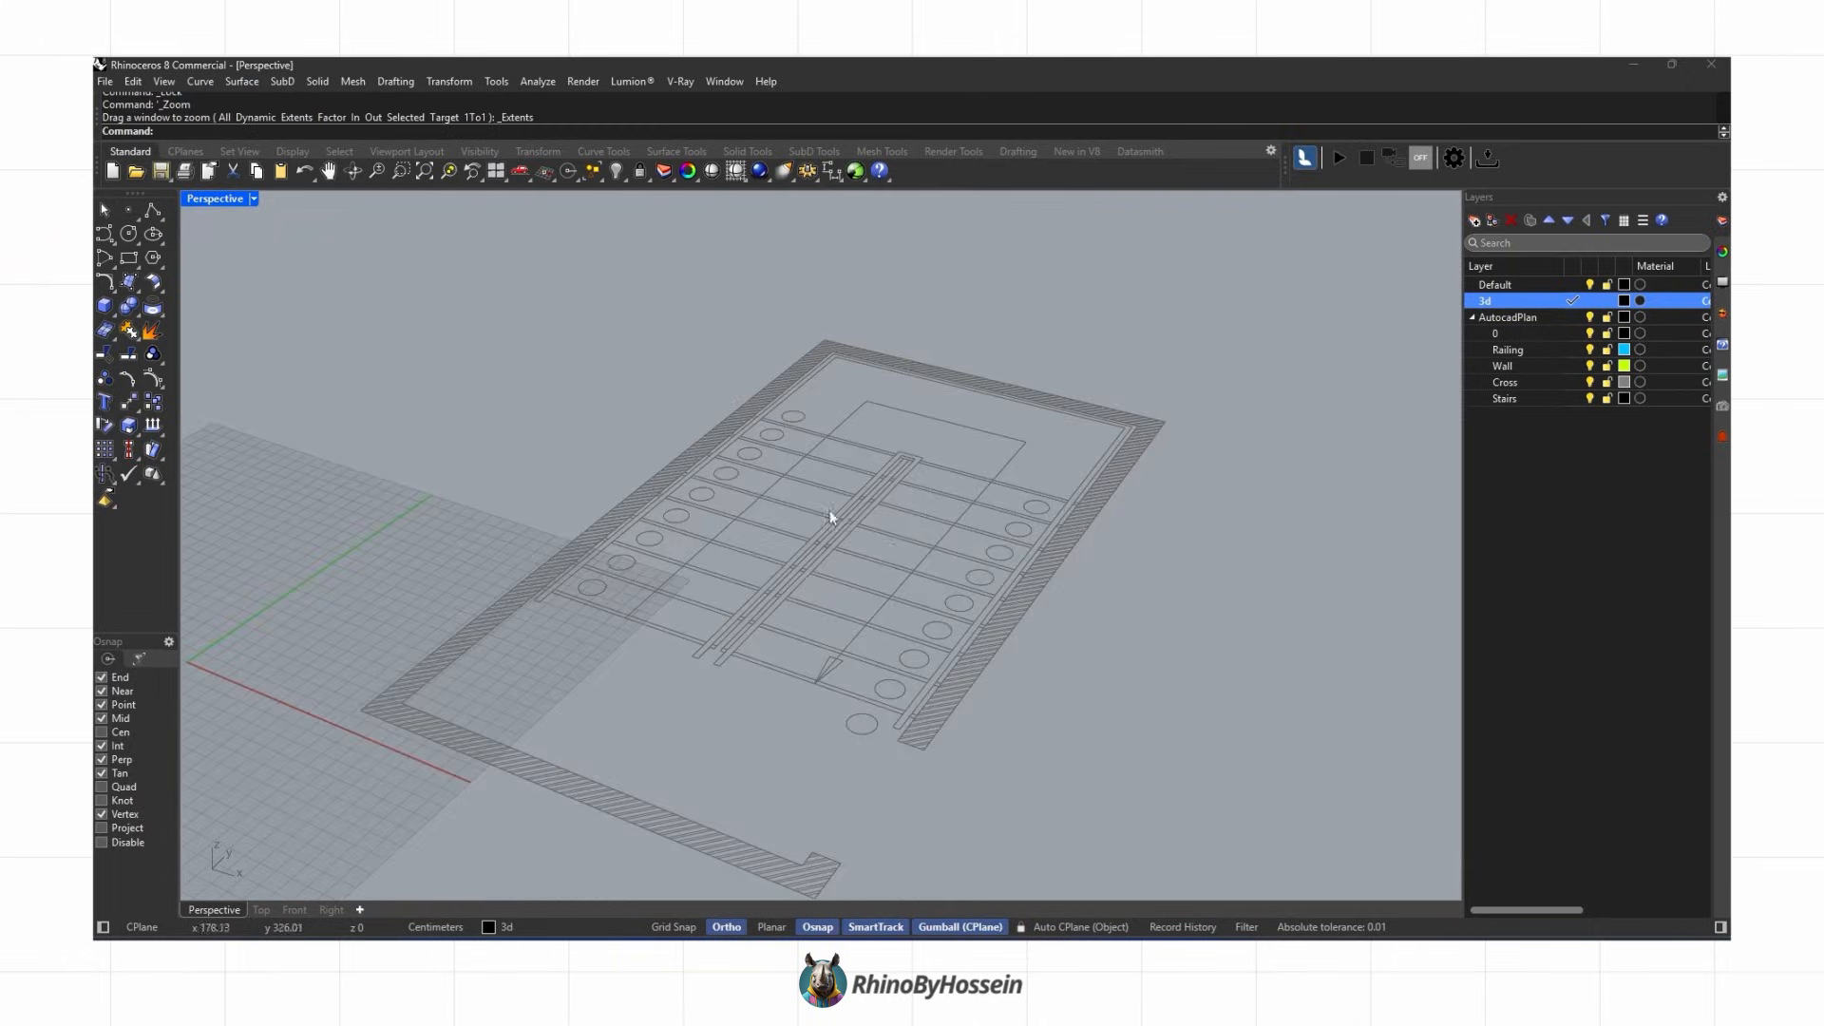
{"action": "right_click_drag", "start_coordinate": [844, 571], "coordinate": [1012, 571]}
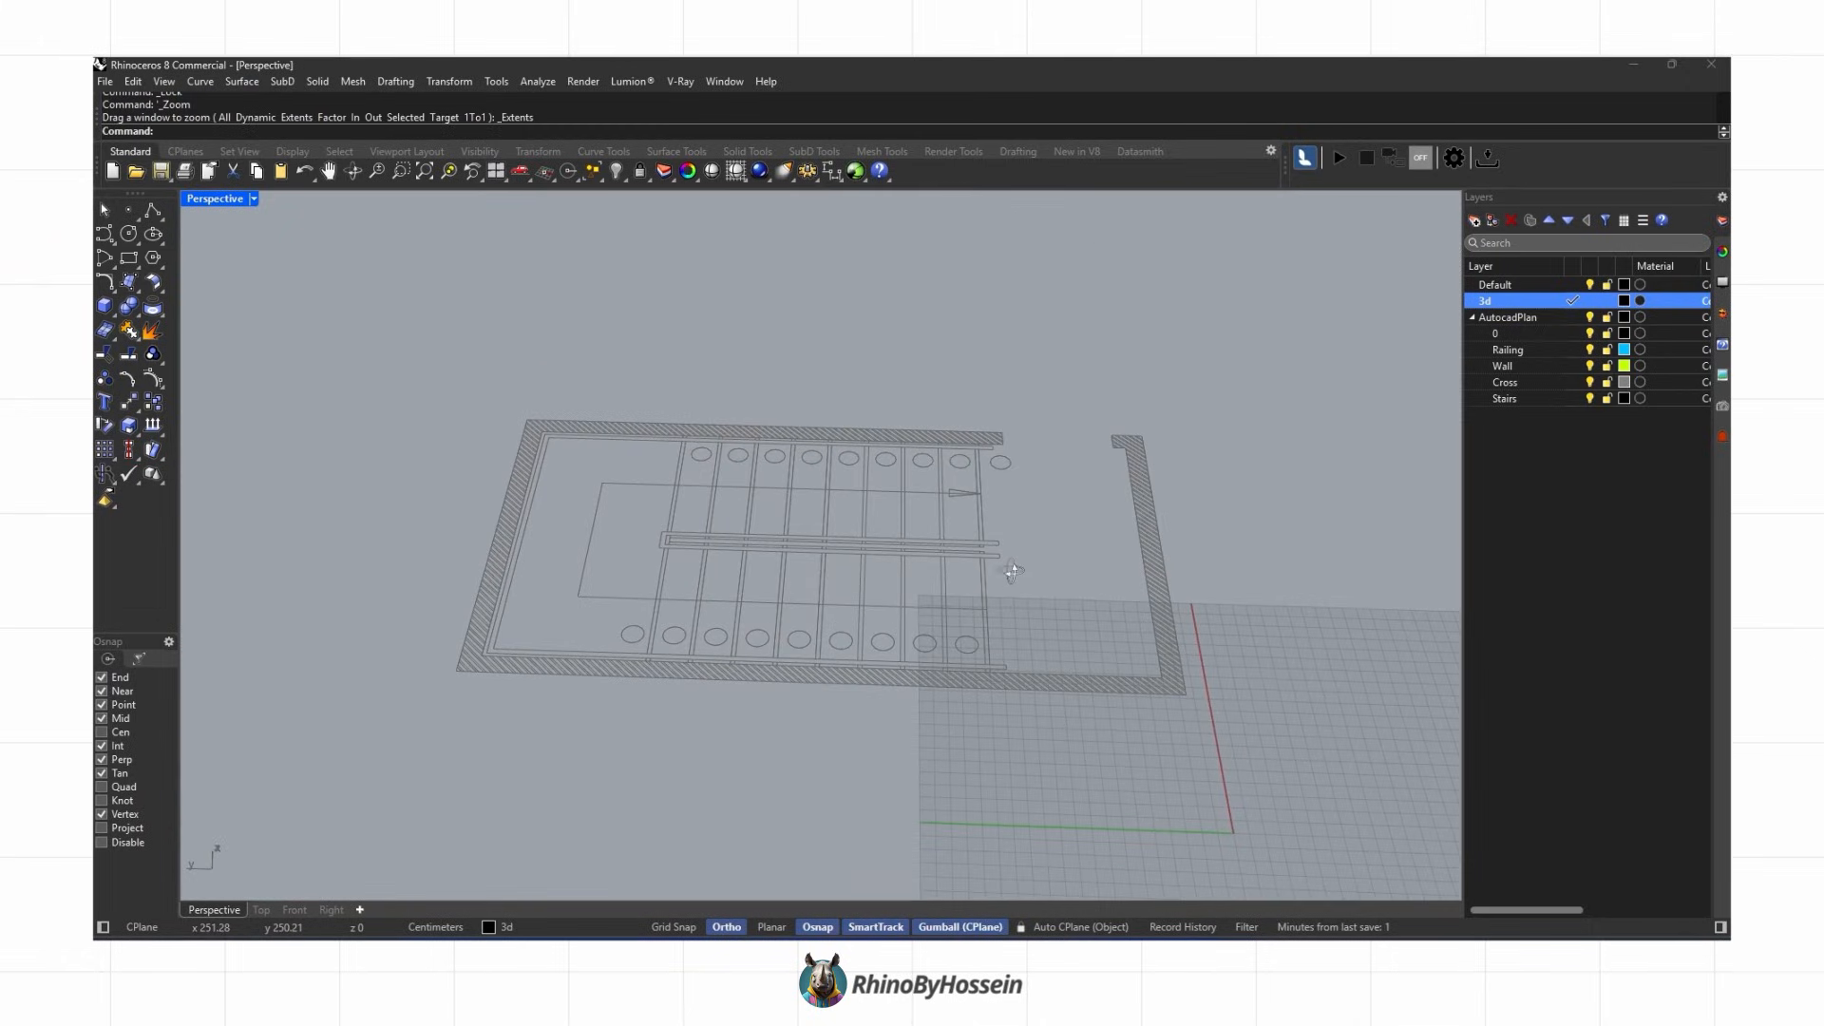
{"action": "left_click", "coordinate": [1490, 221]}
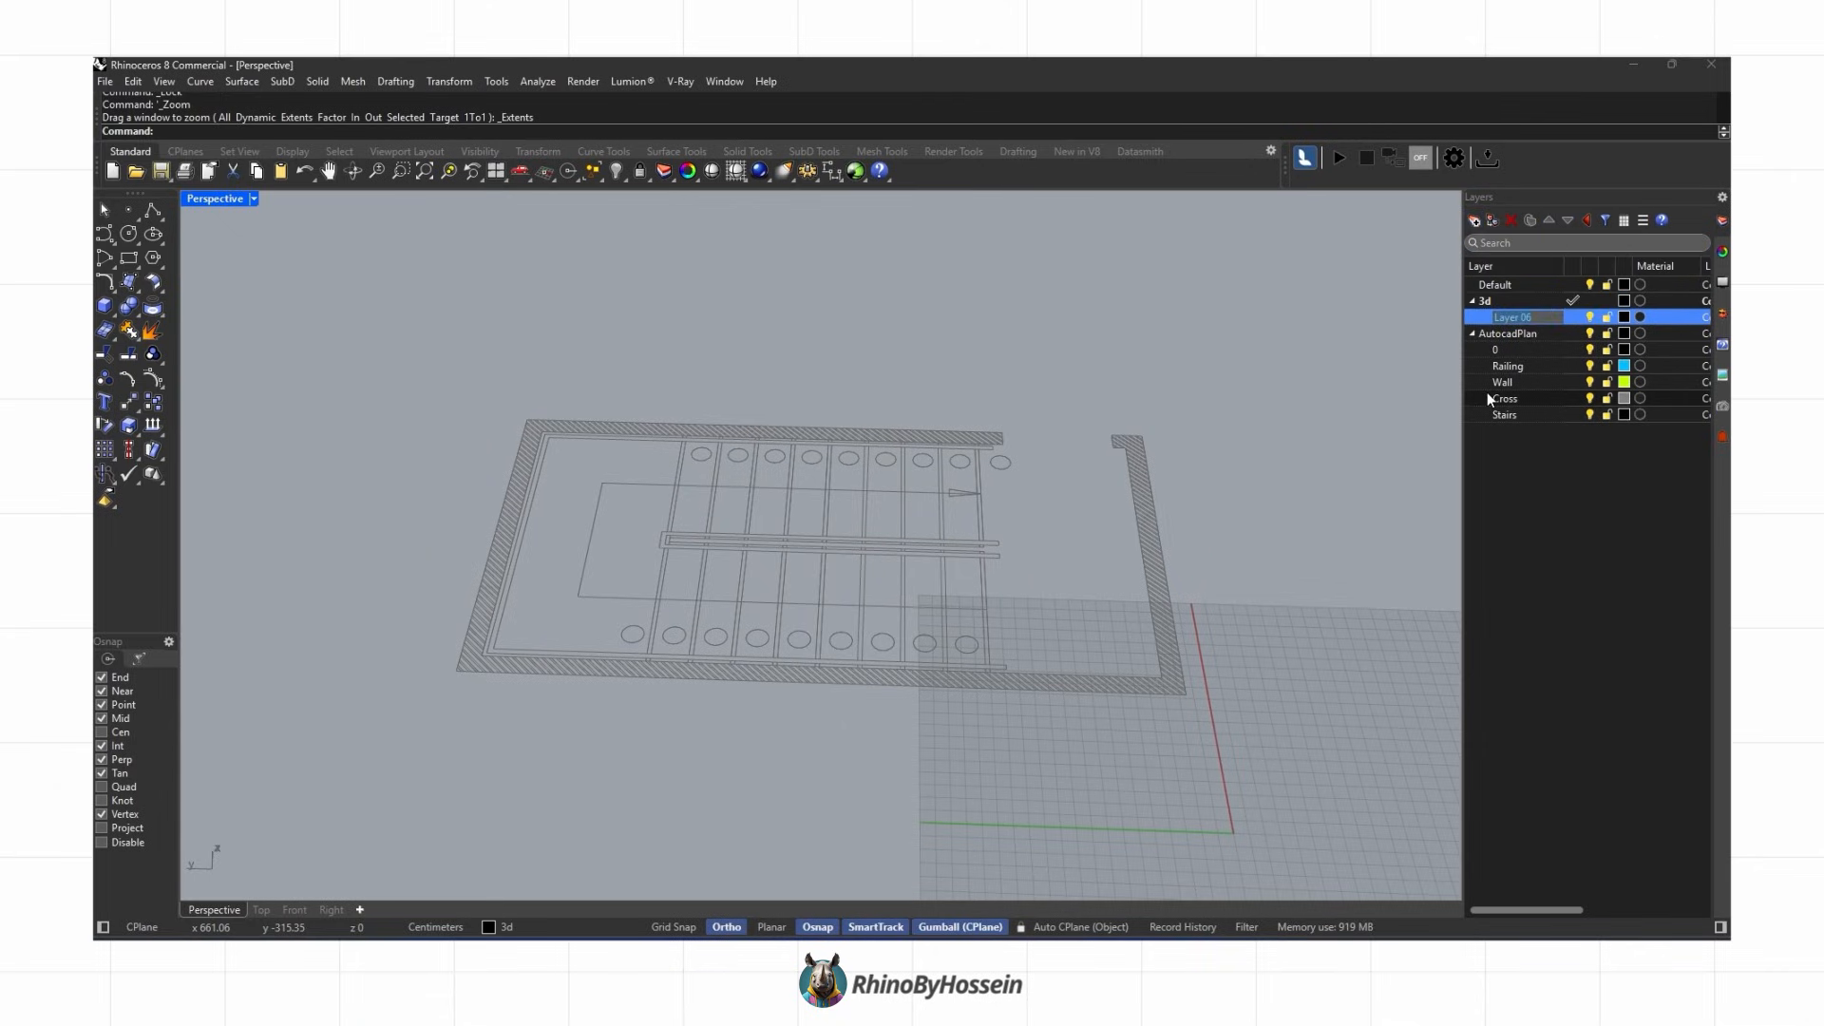
{"action": "type", "text": "wall"}
{"action": "key", "text": "Return"}
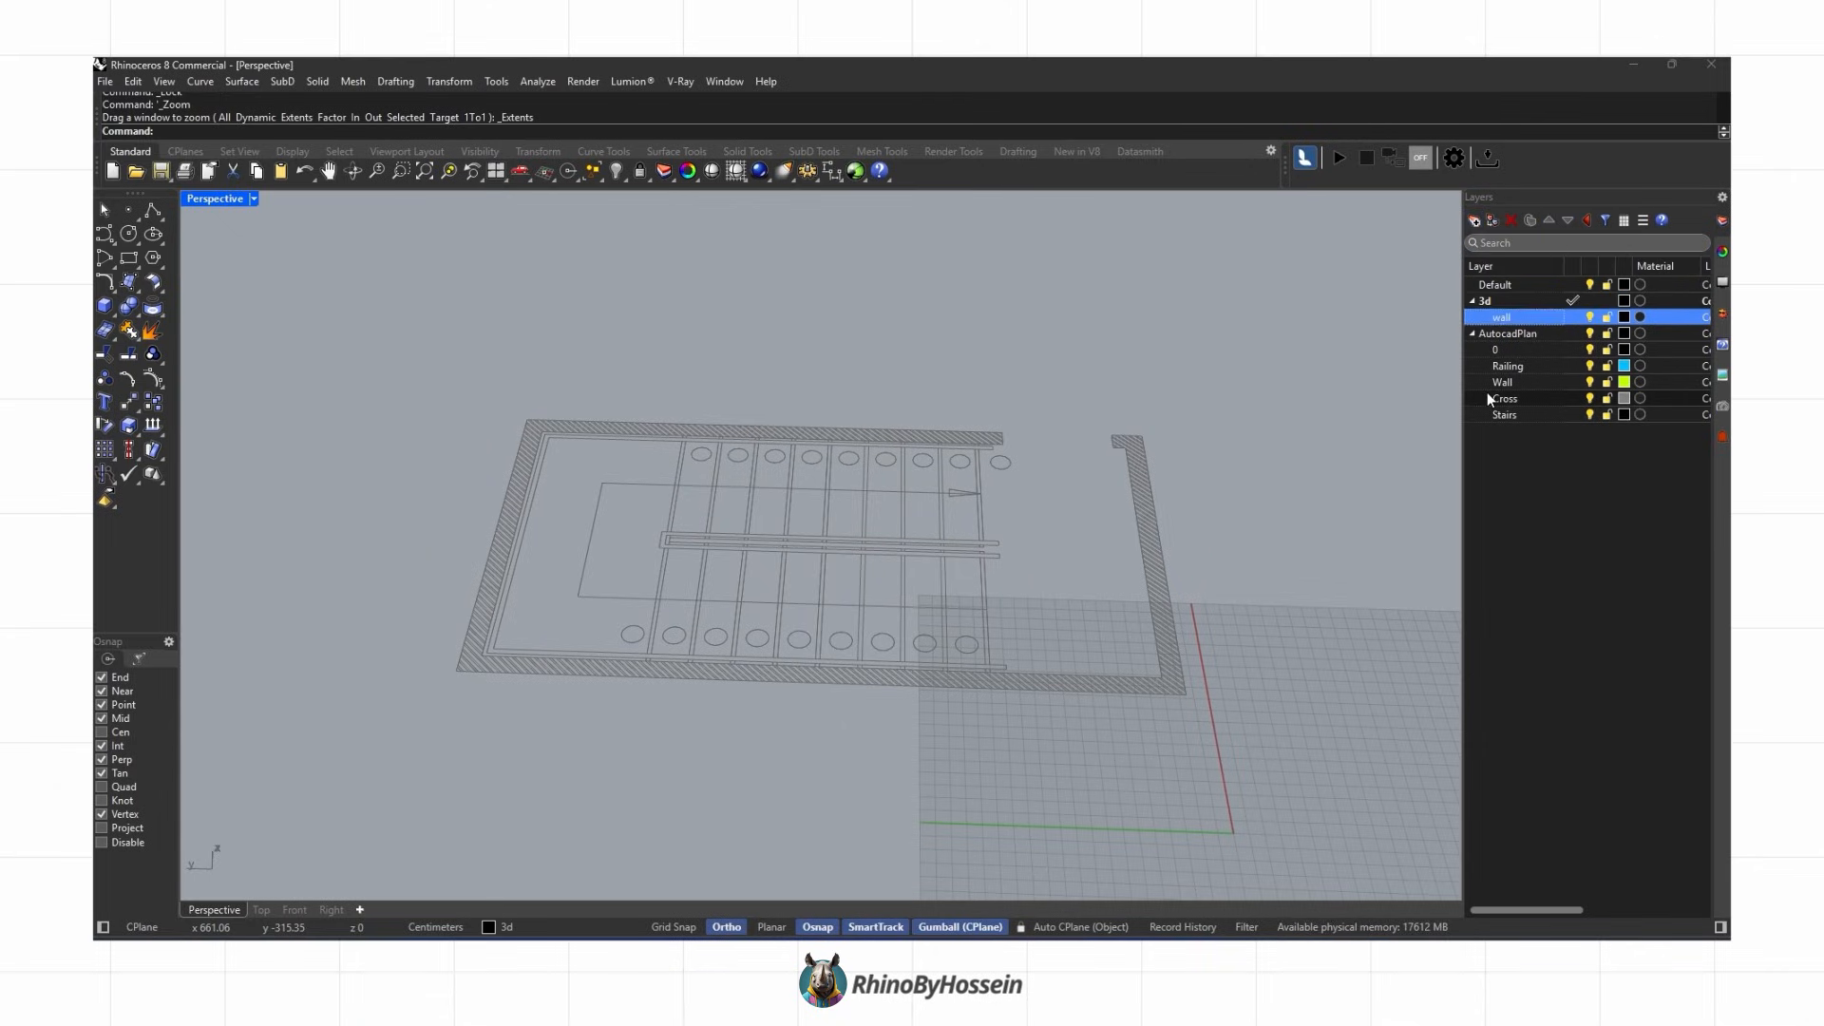
{"action": "left_click", "coordinate": [1572, 316]}
Step: Trace the outline of the stairwell walls as one closed polyline in the Top view
{"action": "left_click", "coordinate": [152, 210]}
{"action": "left_click", "coordinate": [261, 909]}
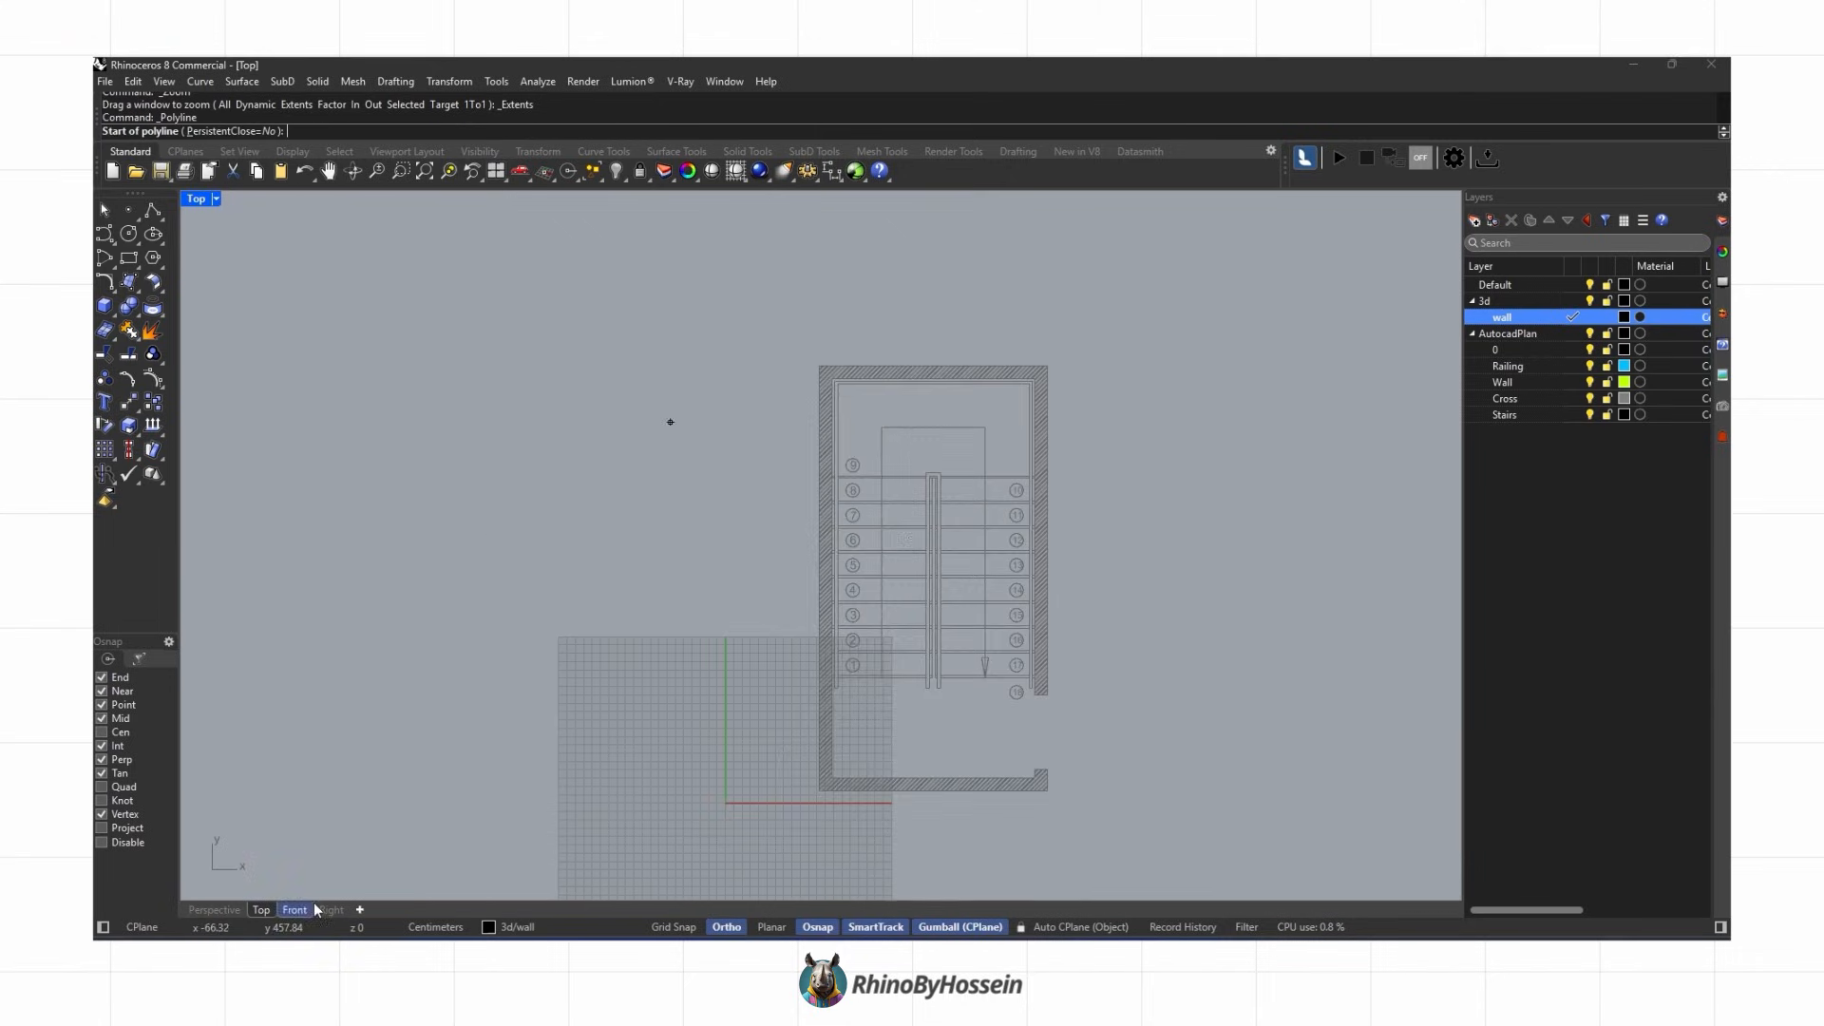
{"action": "scroll", "coordinate": [1031, 676], "scroll_direction": "up", "scroll_amount": 4}
{"action": "left_click", "coordinate": [1091, 678]}
{"action": "left_click", "coordinate": [1062, 678]}
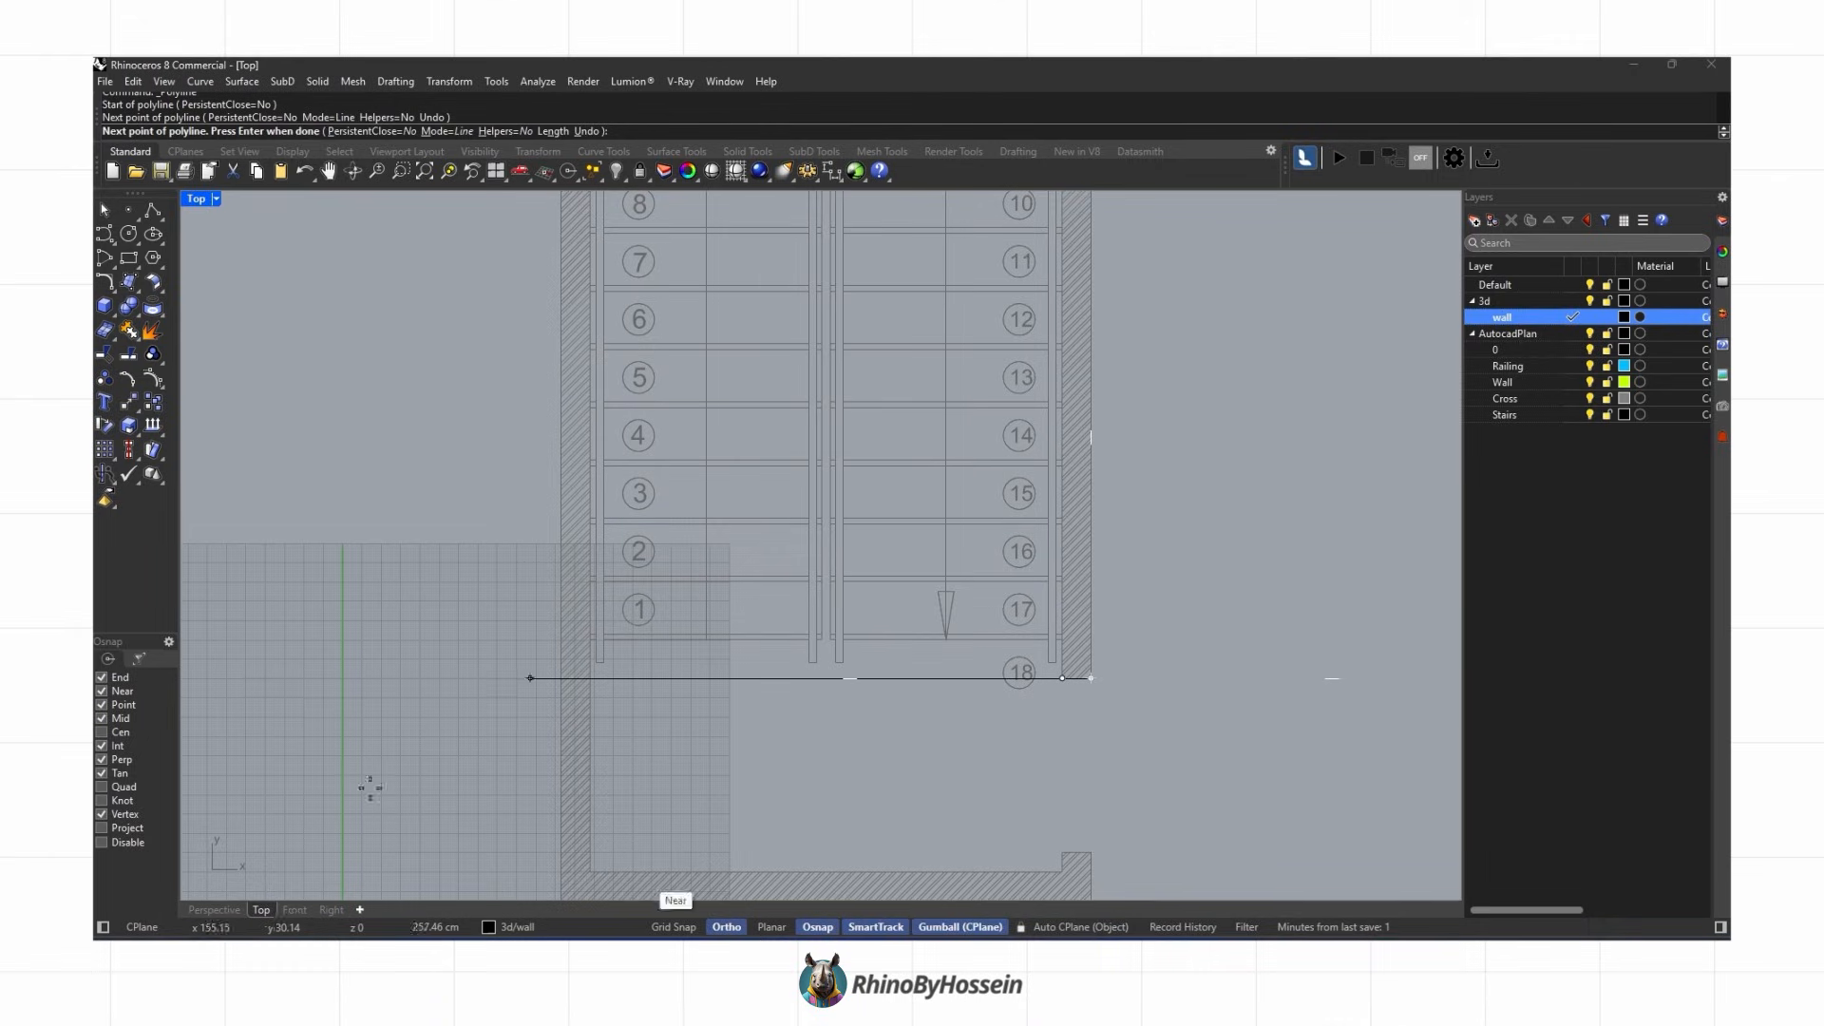
{"action": "scroll", "coordinate": [1050, 602], "scroll_direction": "down", "scroll_amount": 2}
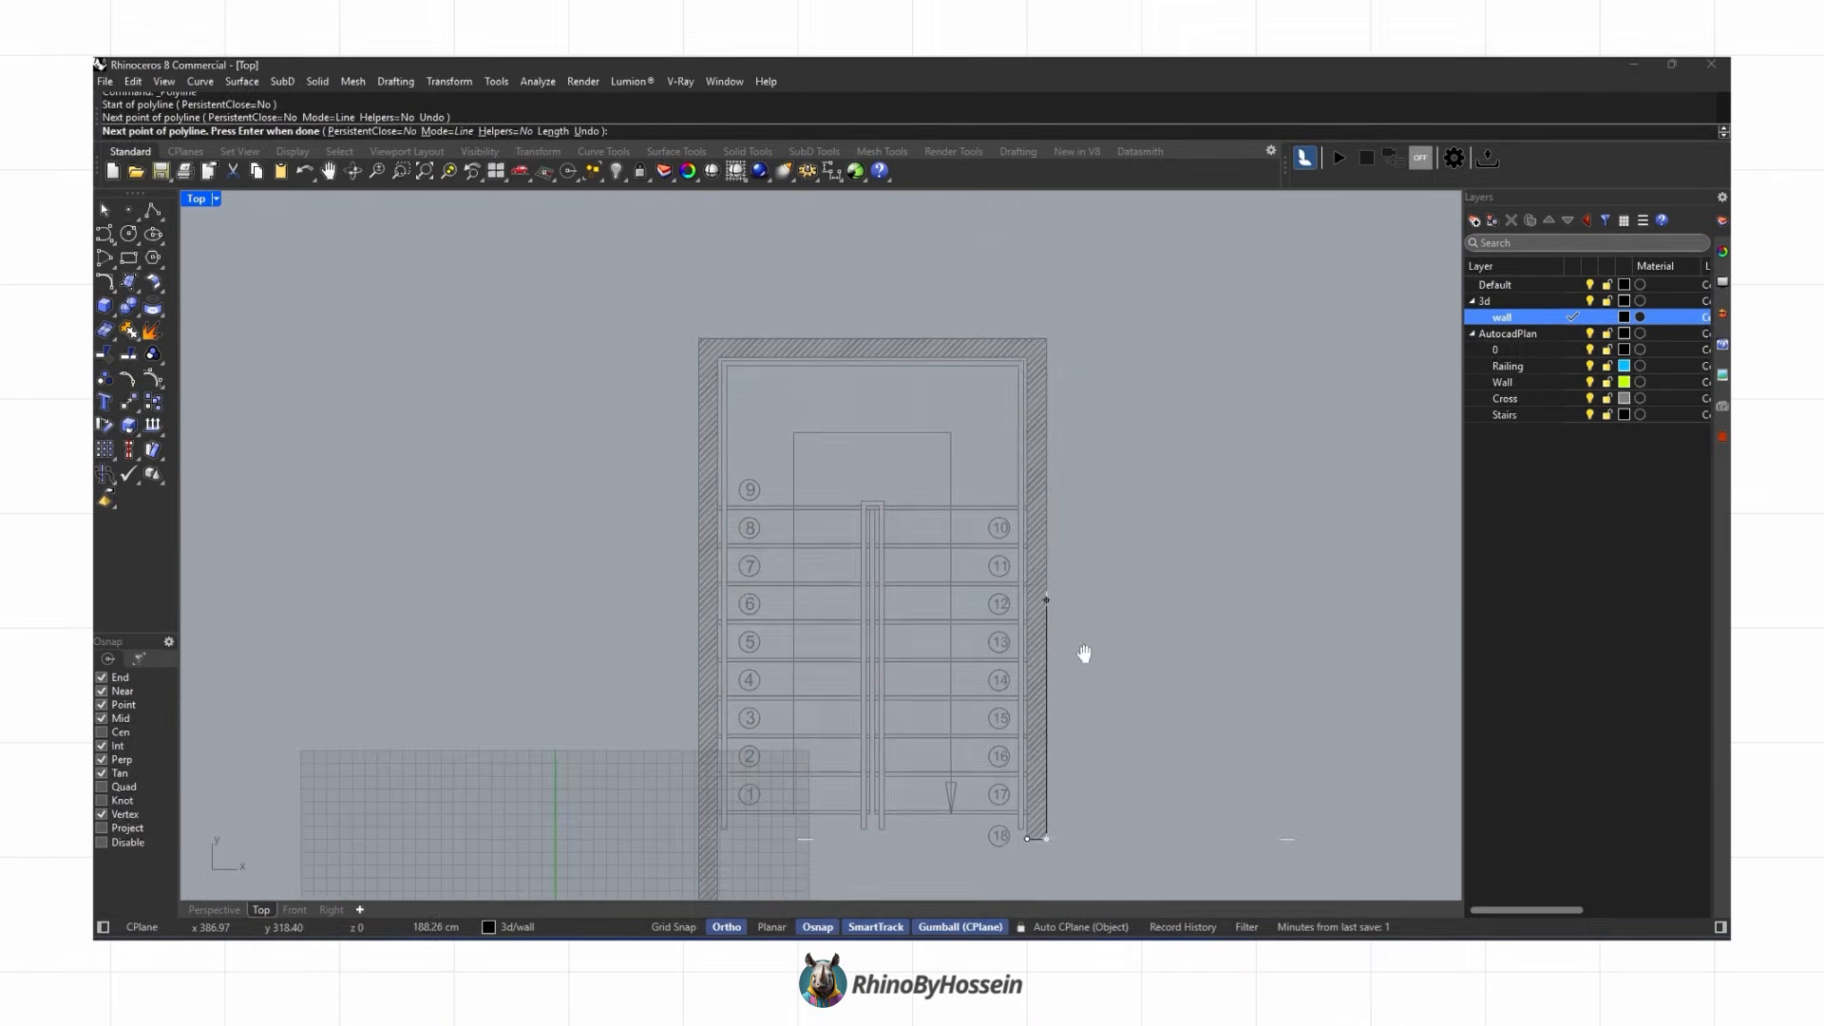
{"action": "scroll", "coordinate": [1045, 399], "scroll_direction": "up", "scroll_amount": 1}
{"action": "left_click", "coordinate": [1032, 389]}
{"action": "left_click", "coordinate": [605, 389]}
{"action": "scroll", "coordinate": [618, 456], "scroll_direction": "down", "scroll_amount": 2}
{"action": "right_click_drag", "start_coordinate": [627, 826], "coordinate": [670, 389]}
{"action": "scroll", "coordinate": [670, 390], "scroll_direction": "up", "scroll_amount": 4}
{"action": "left_click", "coordinate": [651, 546]}
{"action": "scroll", "coordinate": [1152, 544], "scroll_direction": "up", "scroll_amount": 2}
{"action": "left_click", "coordinate": [1066, 546]}
{"action": "left_click", "coordinate": [1065, 499]}
{"action": "left_click", "coordinate": [1037, 498]}
{"action": "left_click", "coordinate": [1038, 518]}
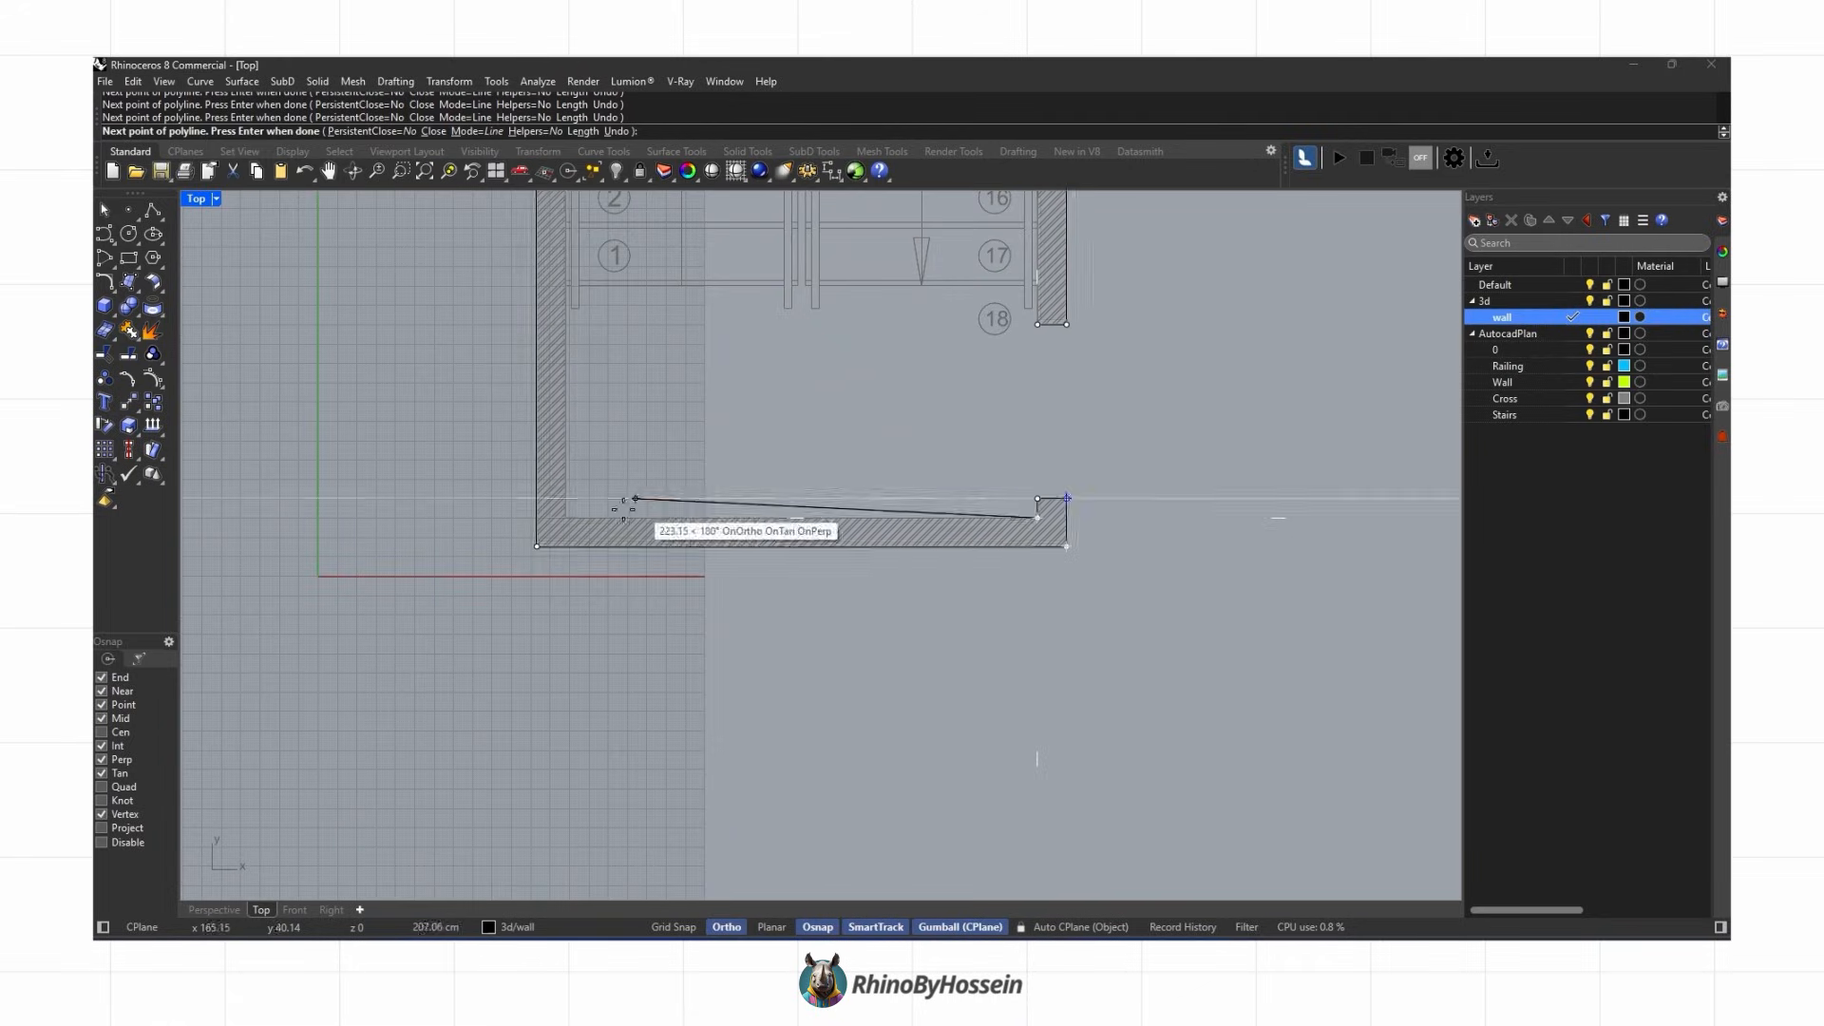
{"action": "left_click", "coordinate": [566, 518]}
{"action": "scroll", "coordinate": [719, 474], "scroll_direction": "down", "scroll_amount": 5}
{"action": "right_click_drag", "start_coordinate": [719, 474], "coordinate": [693, 768]}
{"action": "scroll", "coordinate": [598, 297], "scroll_direction": "up", "scroll_amount": 5}
{"action": "left_click", "coordinate": [622, 306]}
{"action": "left_click", "coordinate": [1093, 306]}
{"action": "scroll", "coordinate": [1083, 304], "scroll_direction": "down", "scroll_amount": 4}
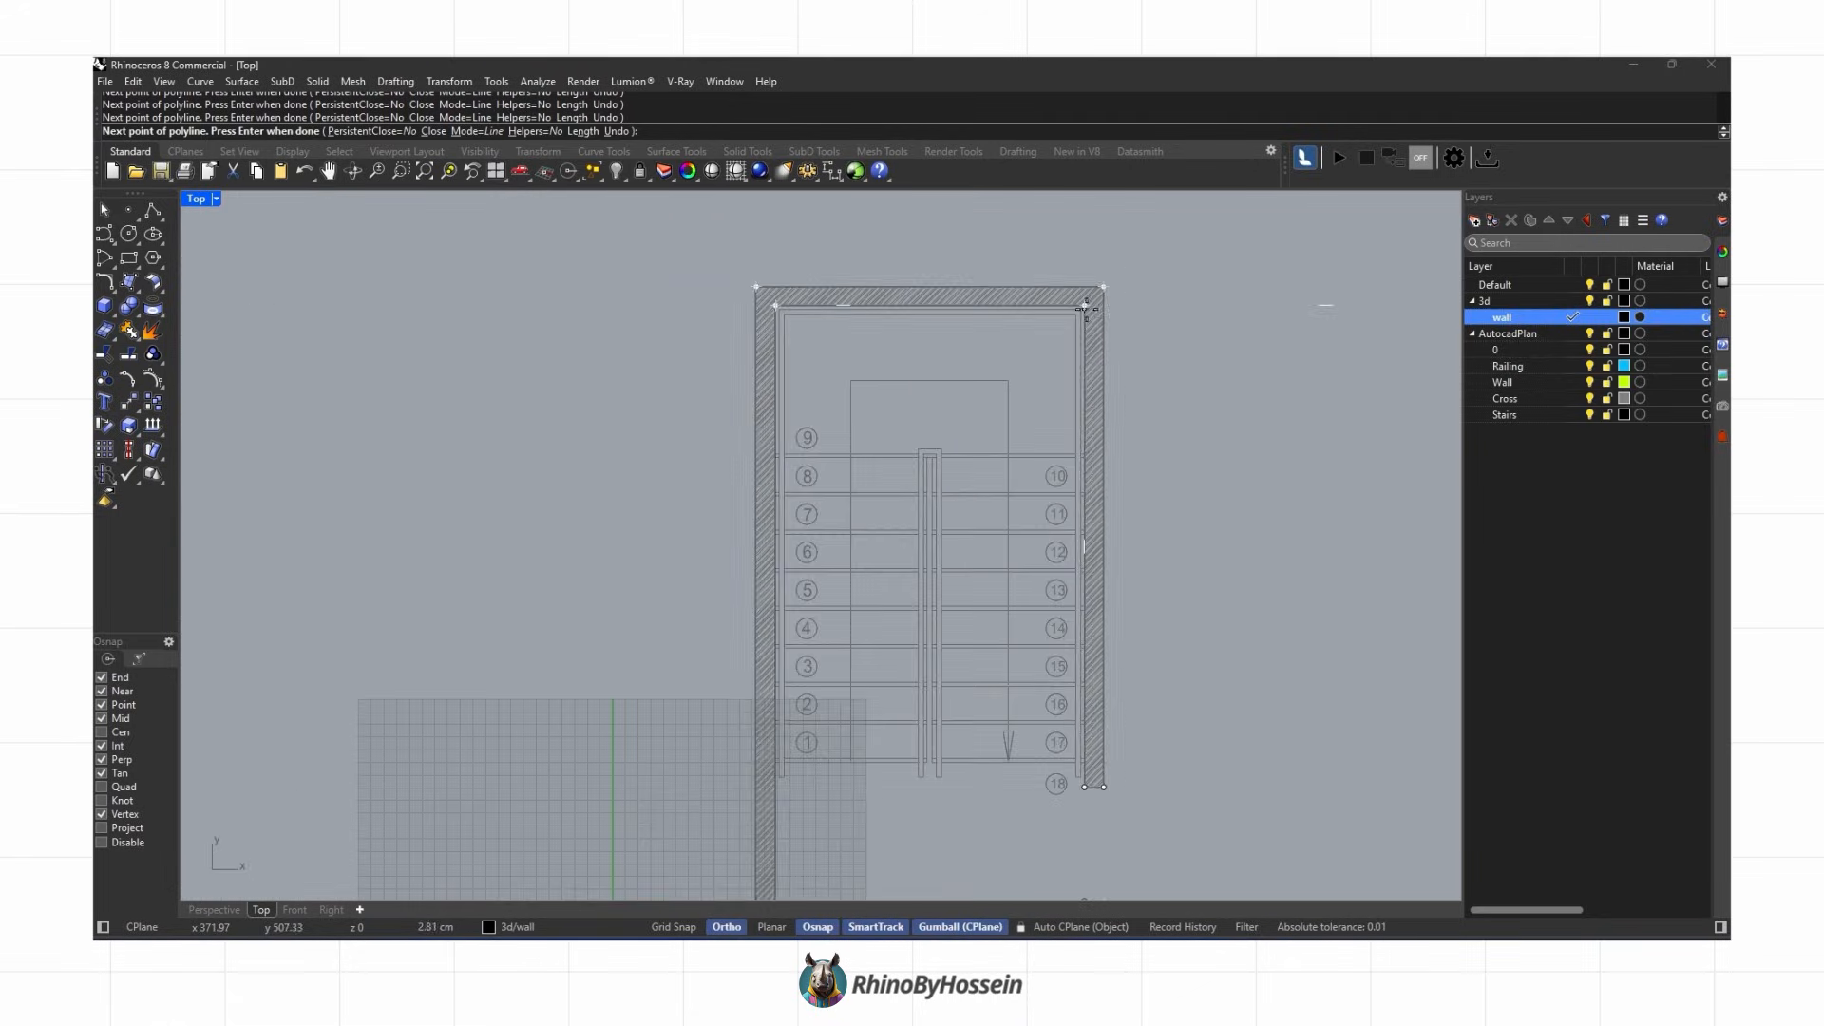
{"action": "scroll", "coordinate": [1081, 786], "scroll_direction": "up", "scroll_amount": 6}
{"action": "left_click", "coordinate": [1099, 786]}
{"action": "left_click", "coordinate": [1103, 792]}
Step: Extrude the closed wall outline upward 310 cm as a solid
{"action": "left_click", "coordinate": [214, 910]}
{"action": "right_click_drag", "start_coordinate": [361, 884], "coordinate": [190, 412]}
{"action": "left_click", "coordinate": [111, 312]}
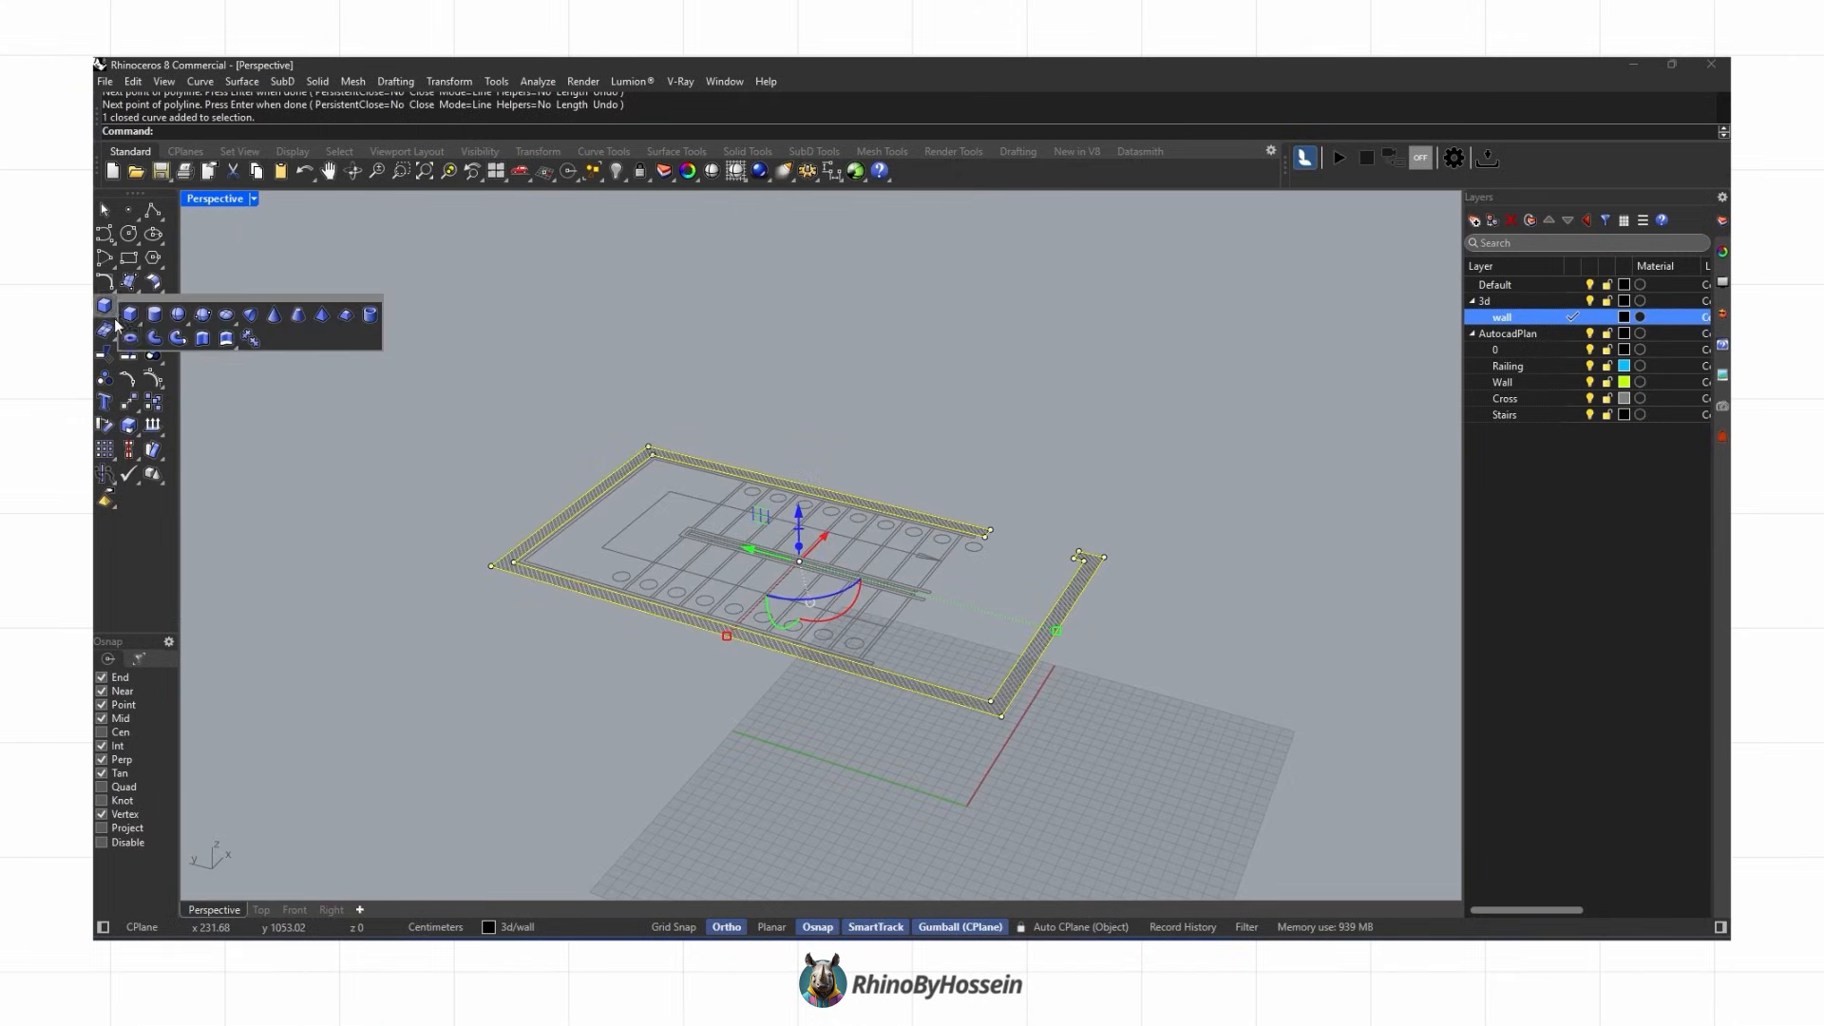
{"action": "left_click", "coordinate": [201, 338]}
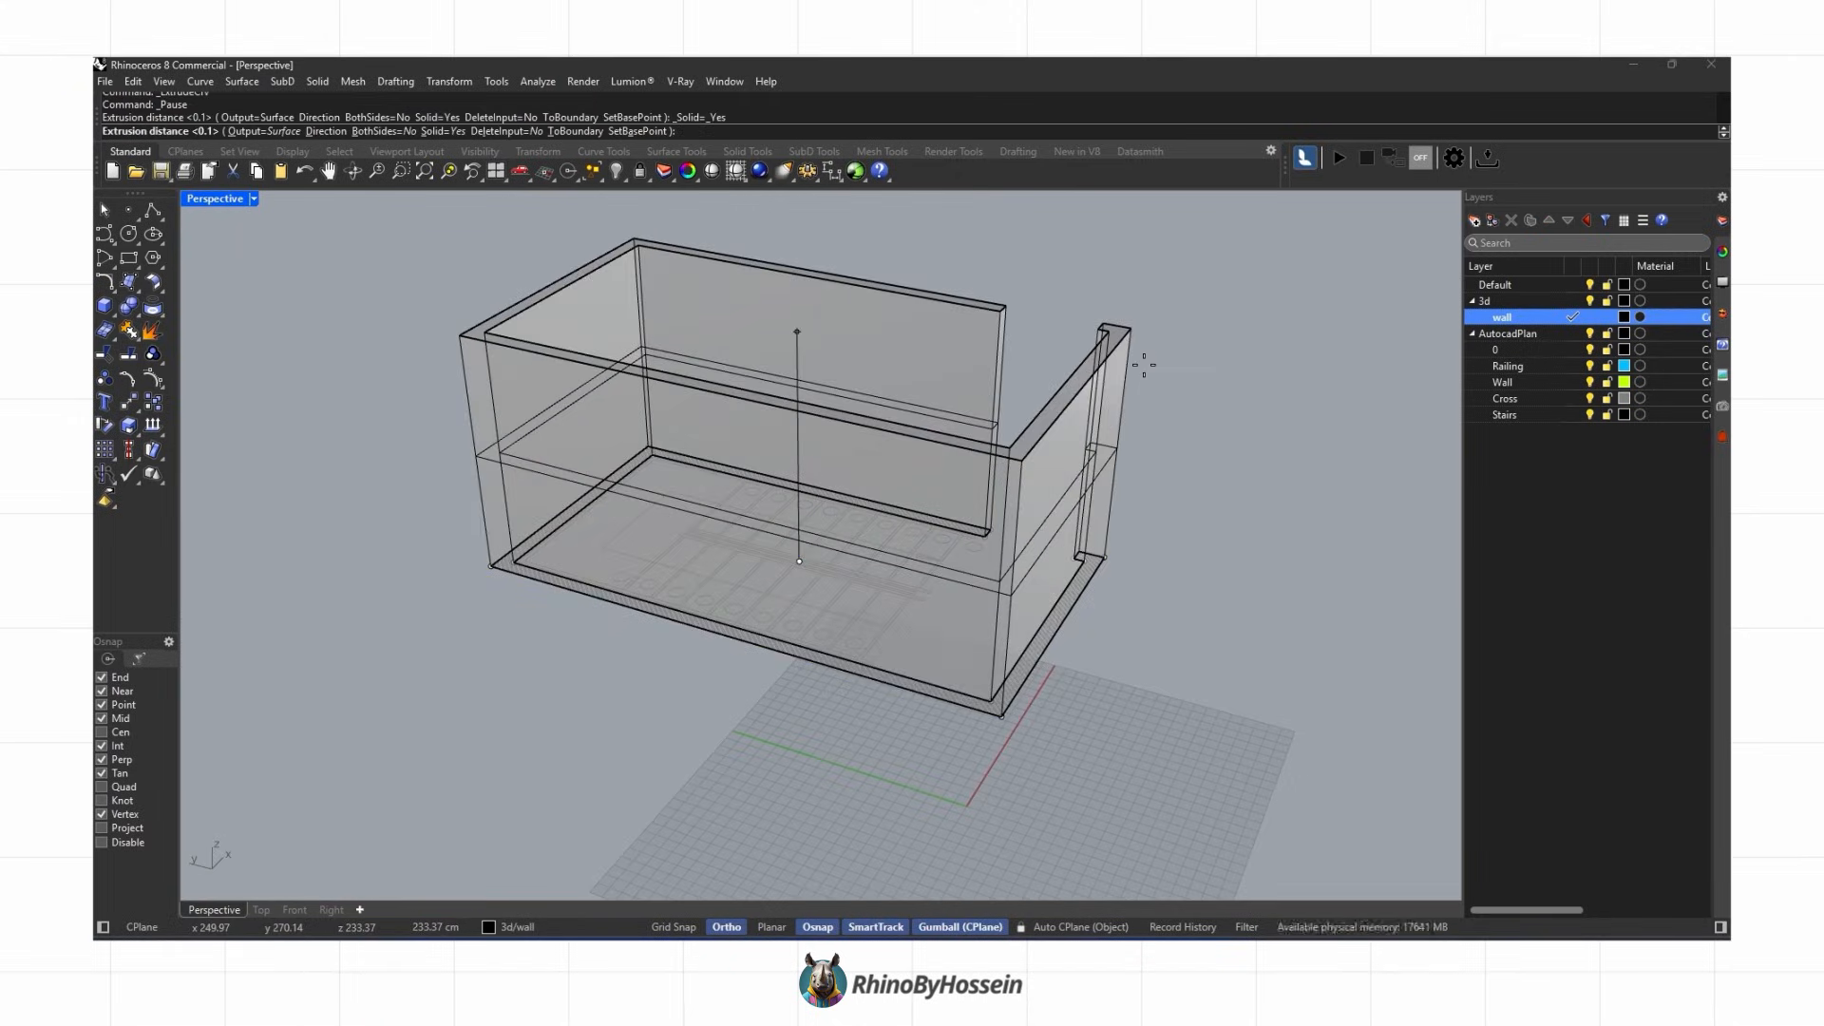
{"action": "type", "text": "310"}
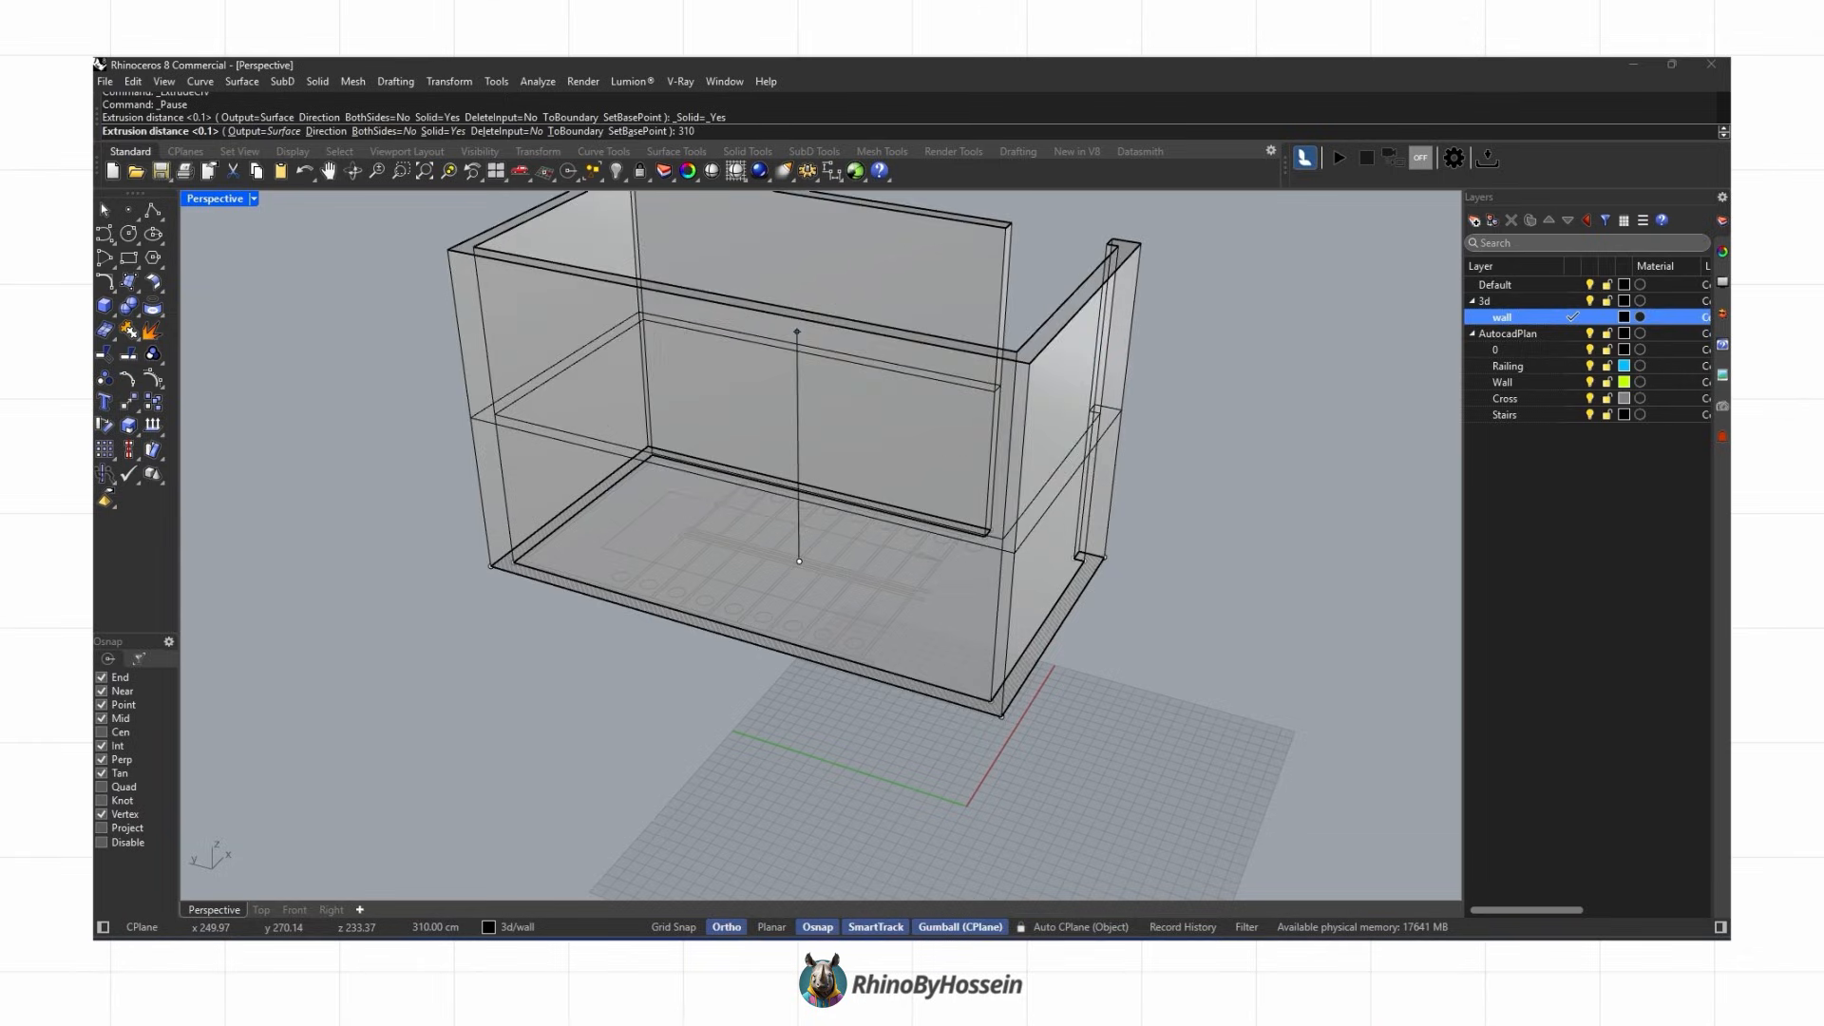
{"action": "key", "text": "Return"}
Step: Delete the original wall outline curve
{"action": "right_click_drag", "start_coordinate": [1144, 364], "coordinate": [703, 619]}
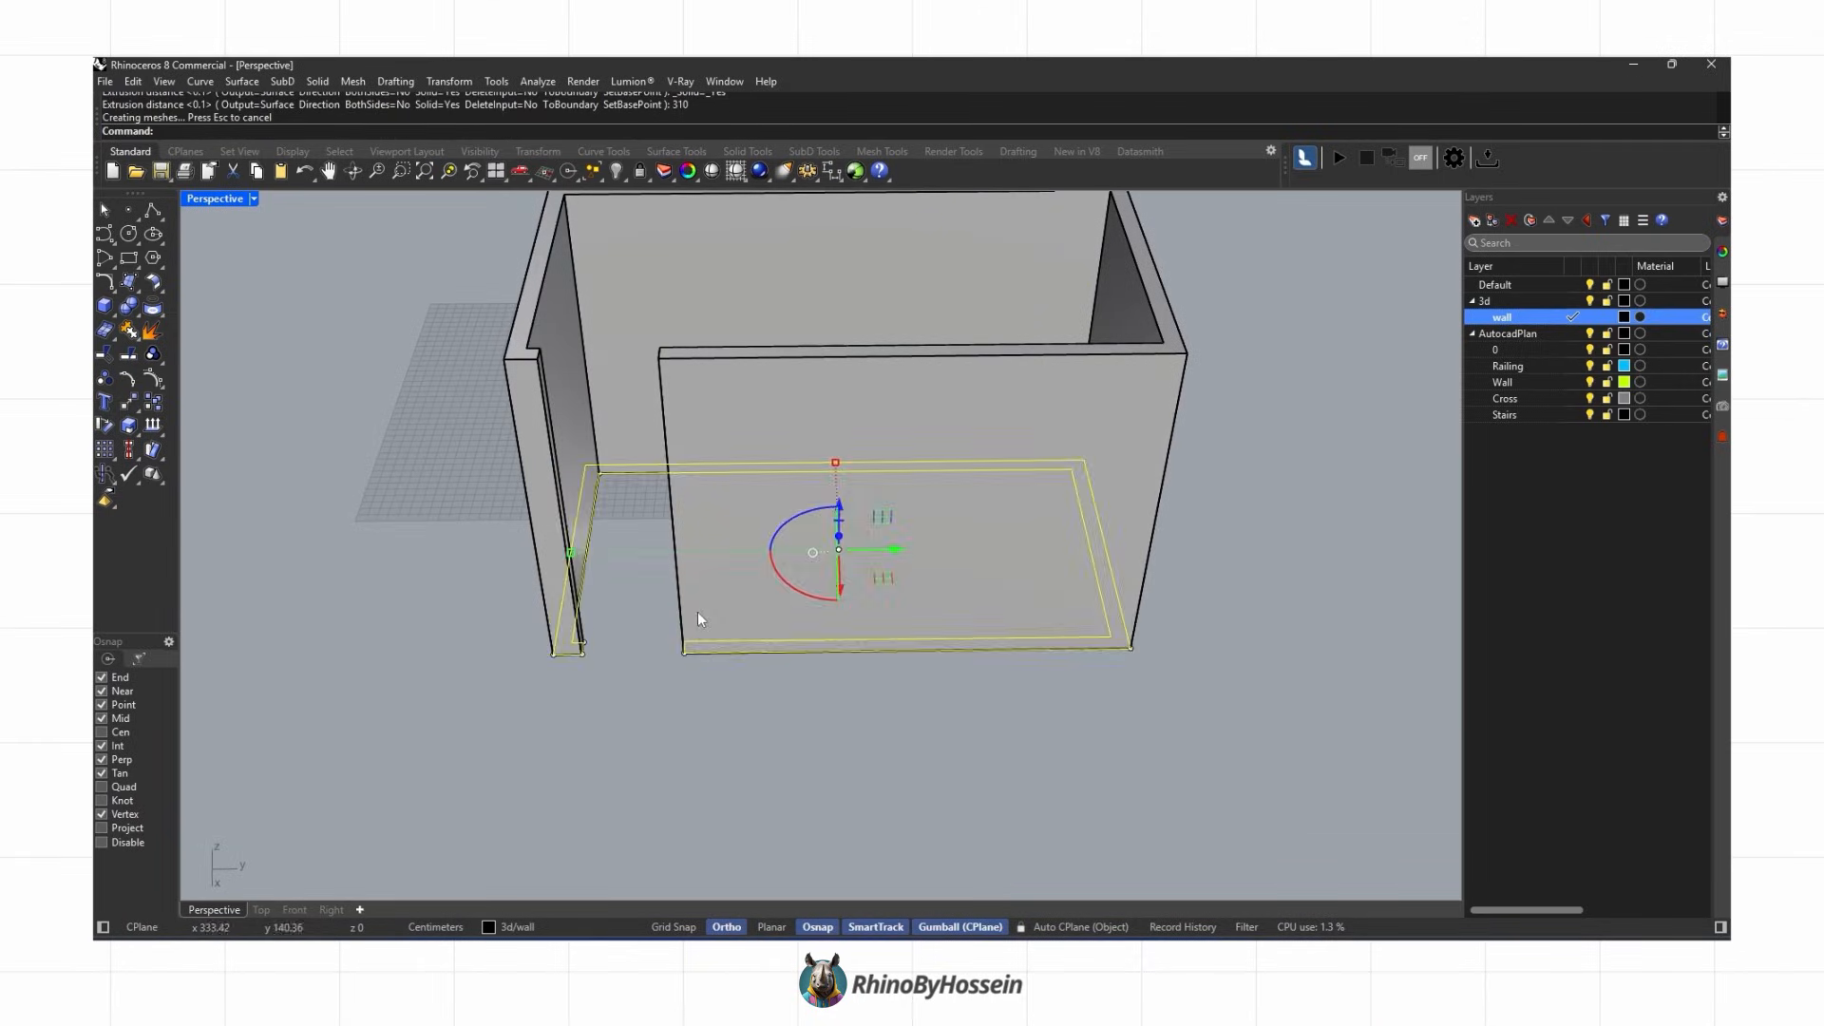
{"action": "key", "text": "Delete"}
Step: Draw a rectangle closing the gap between the two wall ends at floor level
{"action": "left_click", "coordinate": [128, 257]}
{"action": "scroll", "coordinate": [602, 651], "scroll_direction": "up", "scroll_amount": 5}
{"action": "left_click", "coordinate": [545, 622]}
{"action": "left_click", "coordinate": [794, 649]}
{"action": "right_click_drag", "start_coordinate": [645, 646], "coordinate": [613, 561]}
{"action": "left_click", "coordinate": [608, 537]}
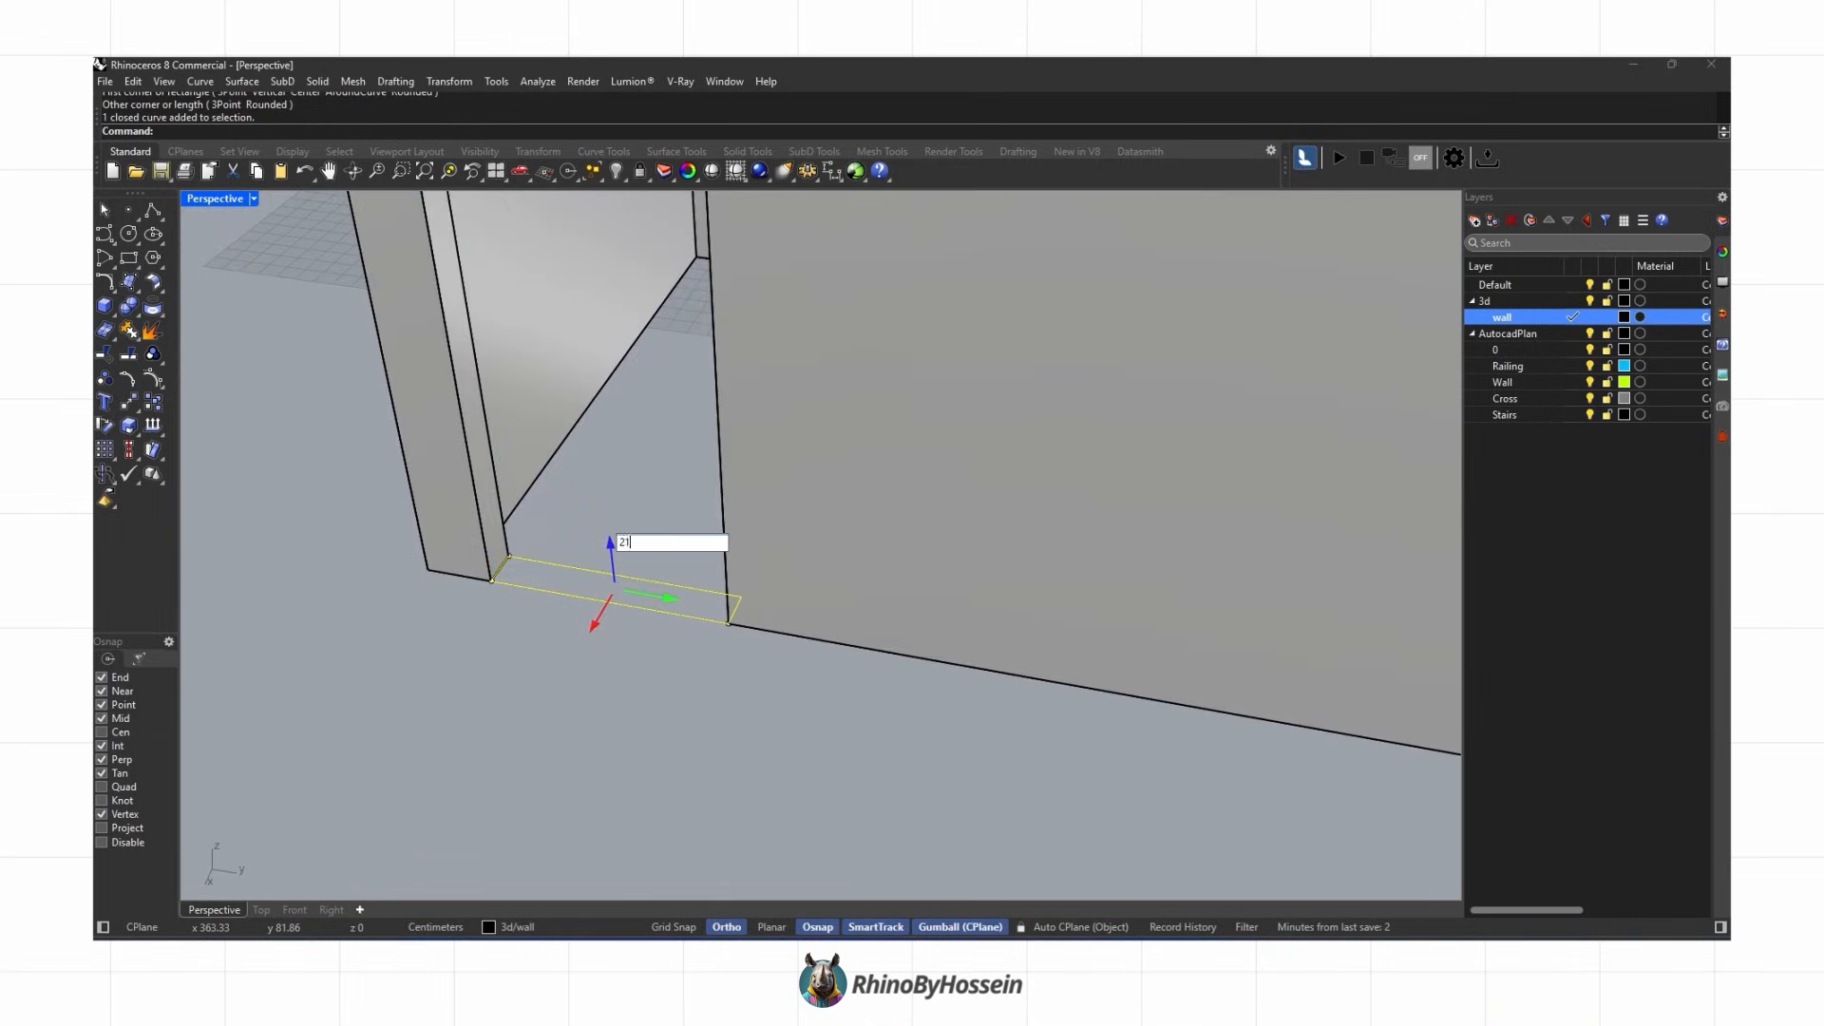
Step: Extrude the gap rectangle up to the top of the walls and delete its curve
{"action": "scroll", "coordinate": [623, 563], "scroll_direction": "down", "scroll_amount": 8}
{"action": "right_click_drag", "start_coordinate": [586, 394], "coordinate": [580, 432]}
{"action": "scroll", "coordinate": [581, 435], "scroll_direction": "up", "scroll_amount": 6}
{"action": "left_click", "coordinate": [111, 311]}
{"action": "left_click", "coordinate": [203, 339]}
{"action": "left_click", "coordinate": [561, 390]}
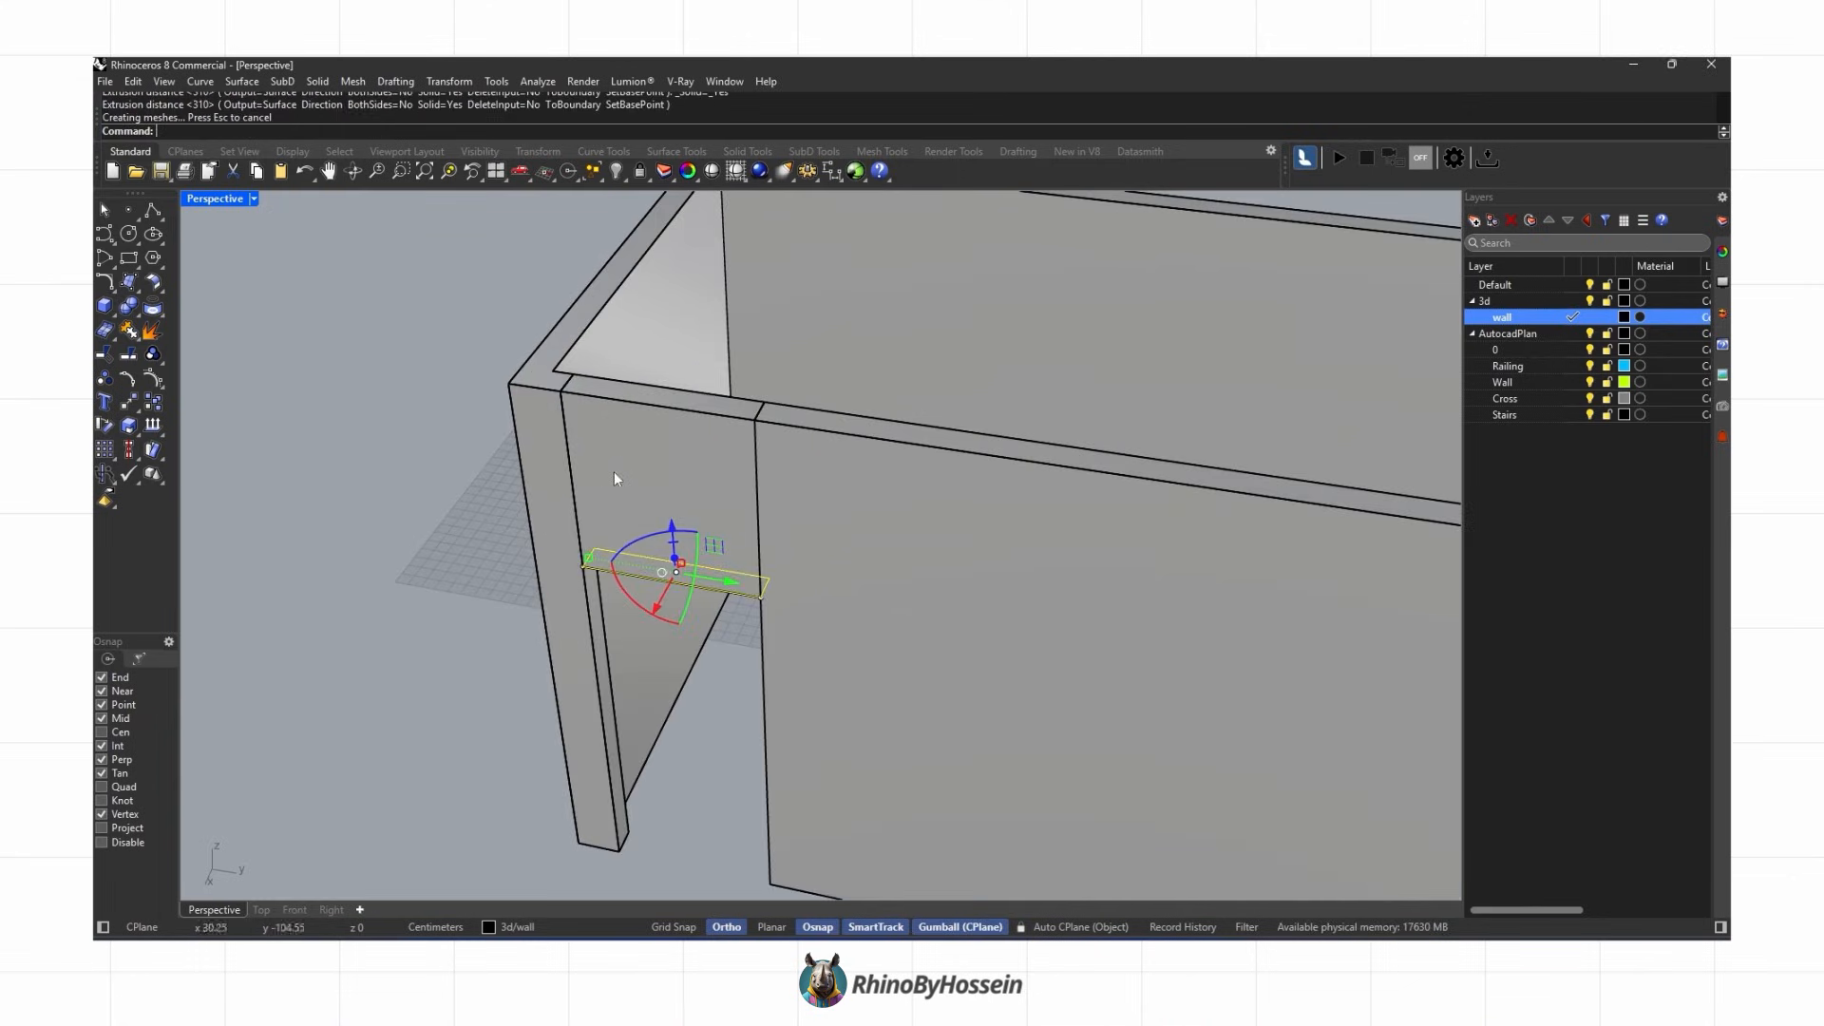
{"action": "key", "text": "Delete"}
Step: Boolean union the wall solid with the new infill block
{"action": "scroll", "coordinate": [599, 492], "scroll_direction": "down", "scroll_amount": 4}
{"action": "left_click", "coordinate": [598, 494]}
{"action": "left_click", "coordinate": [566, 510], "text": "shift"}
{"action": "left_click", "coordinate": [126, 312]}
{"action": "left_click_drag", "start_coordinate": [162, 498], "coordinate": [153, 523]}
{"action": "right_click_drag", "start_coordinate": [380, 561], "coordinate": [745, 588]}
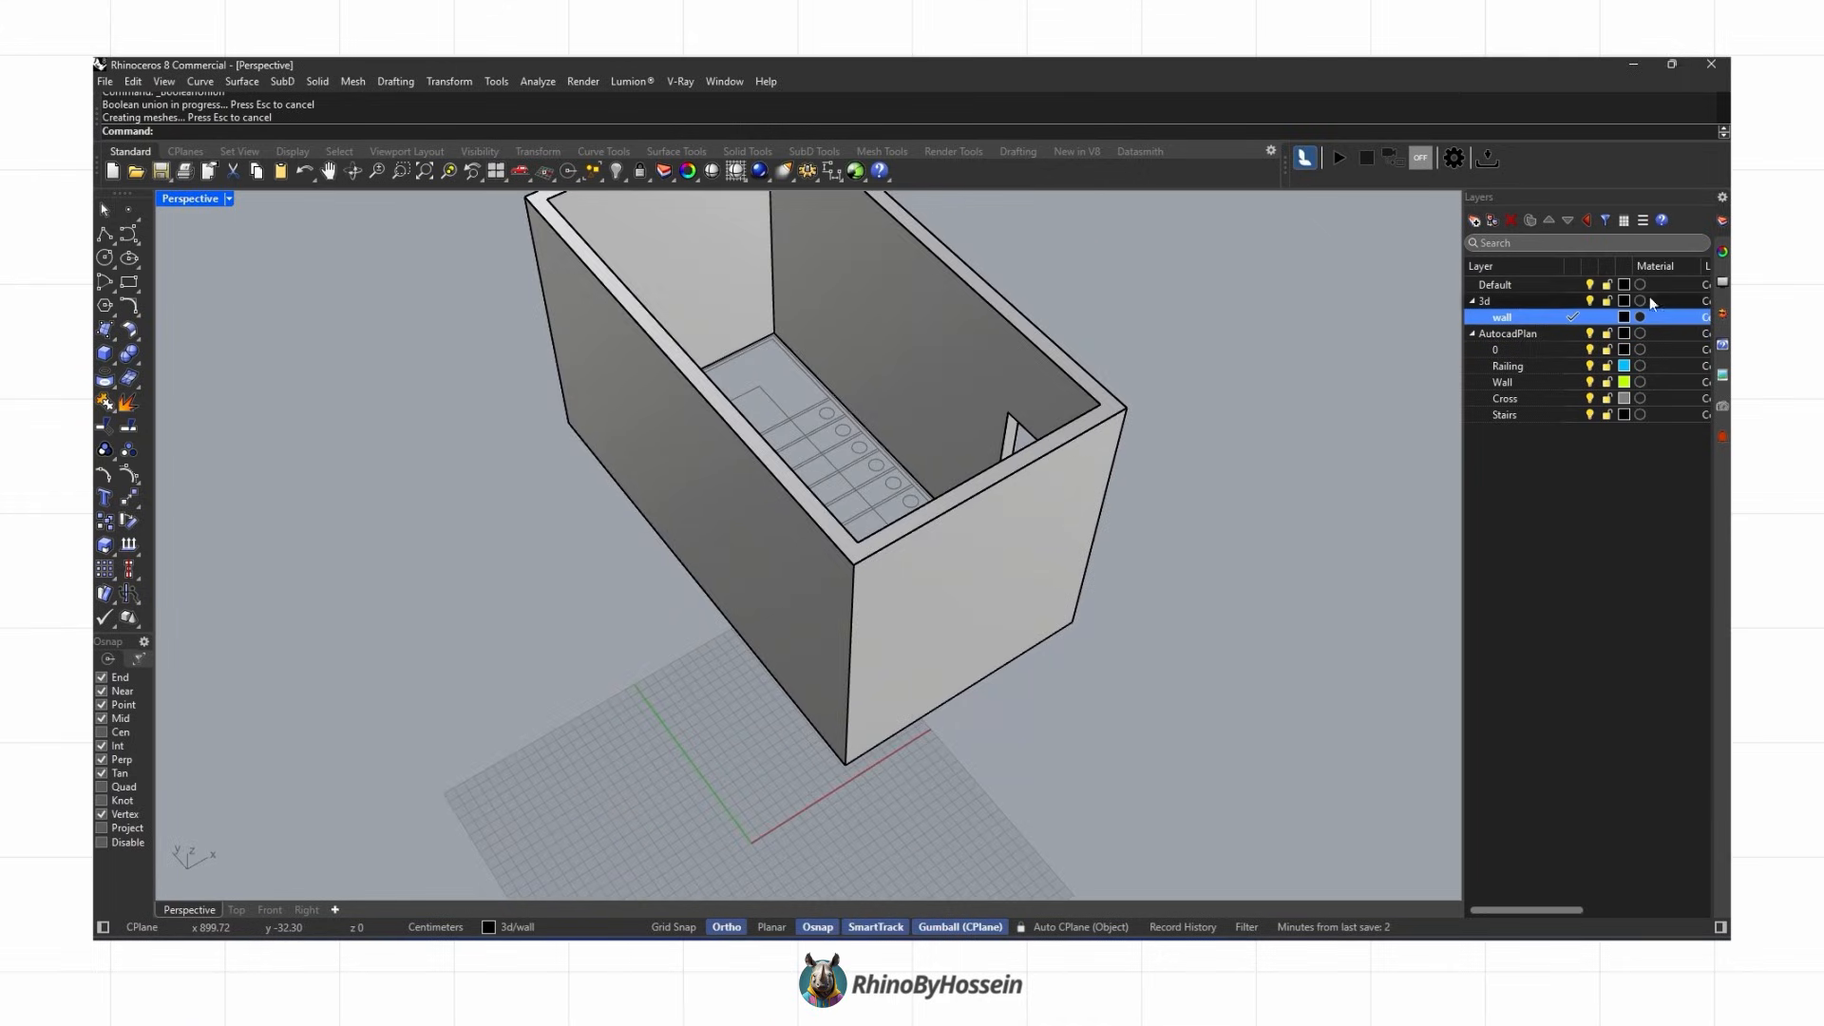
Step: Hide the wall layer and add a stairs sublayer under 3d, making it current
{"action": "left_click", "coordinate": [1573, 302]}
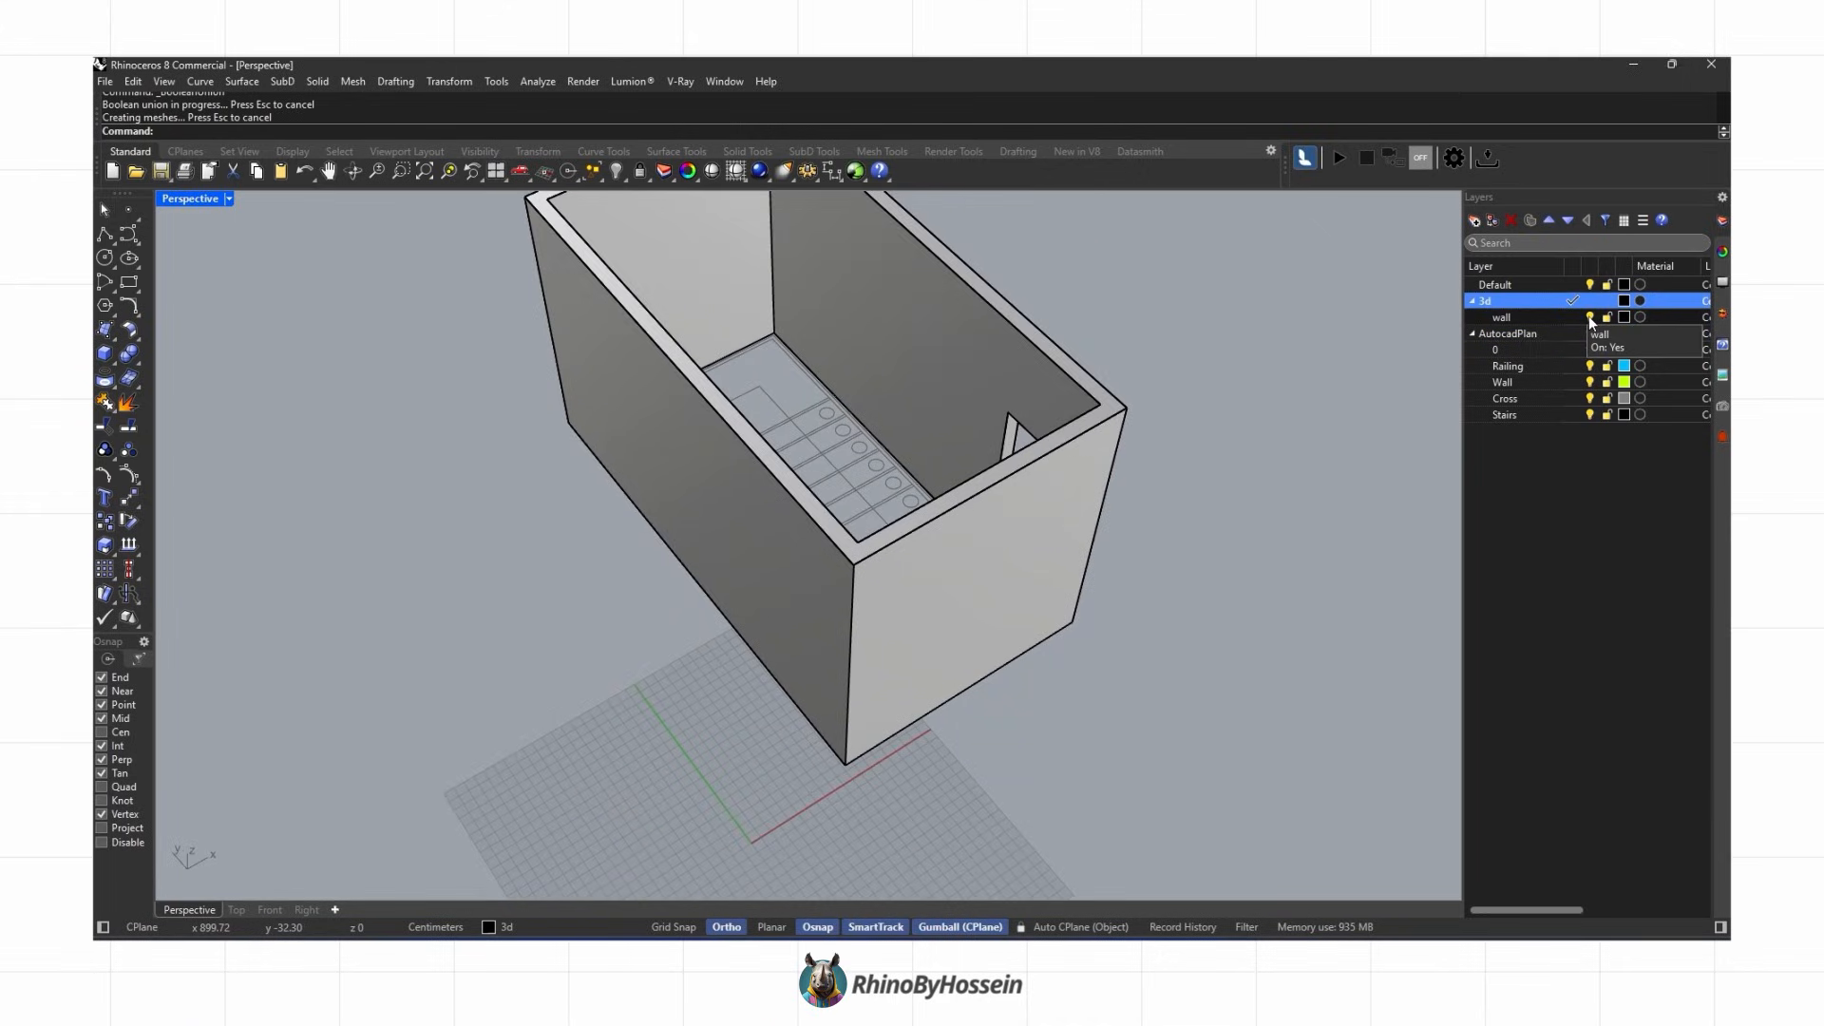
{"action": "left_click", "coordinate": [1589, 316]}
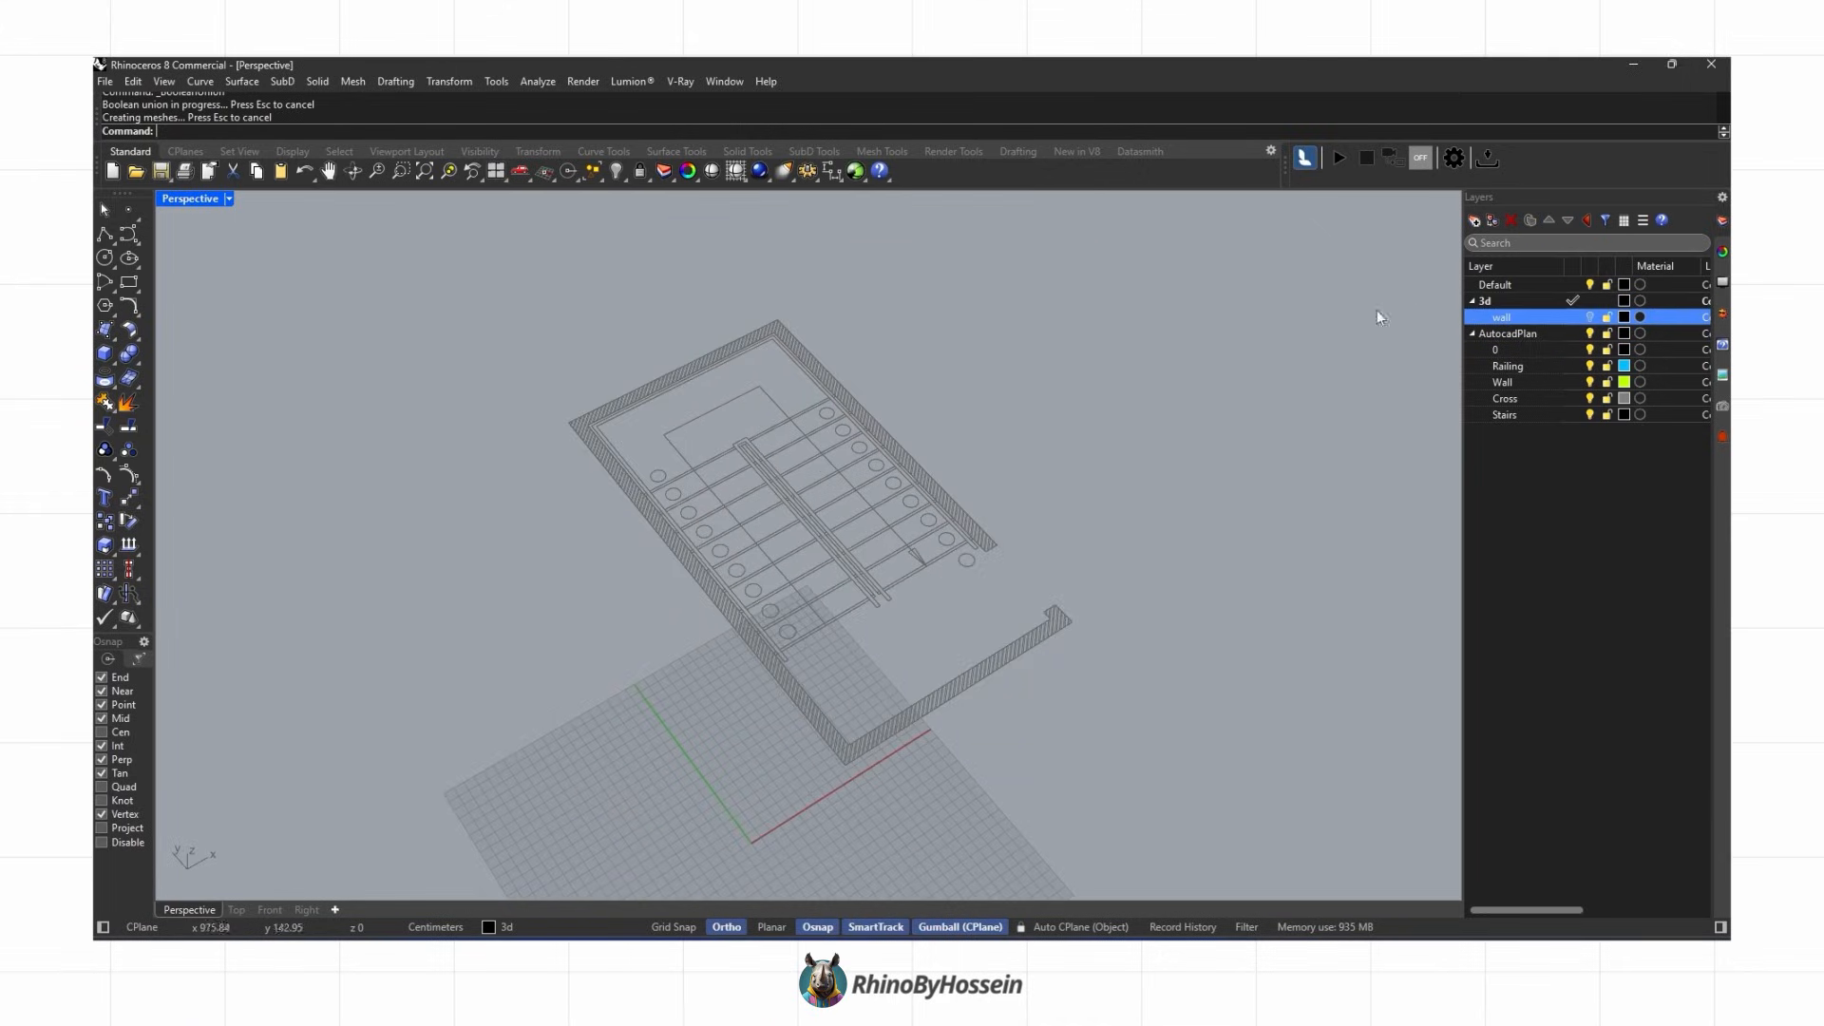
{"action": "left_click", "coordinate": [1474, 221]}
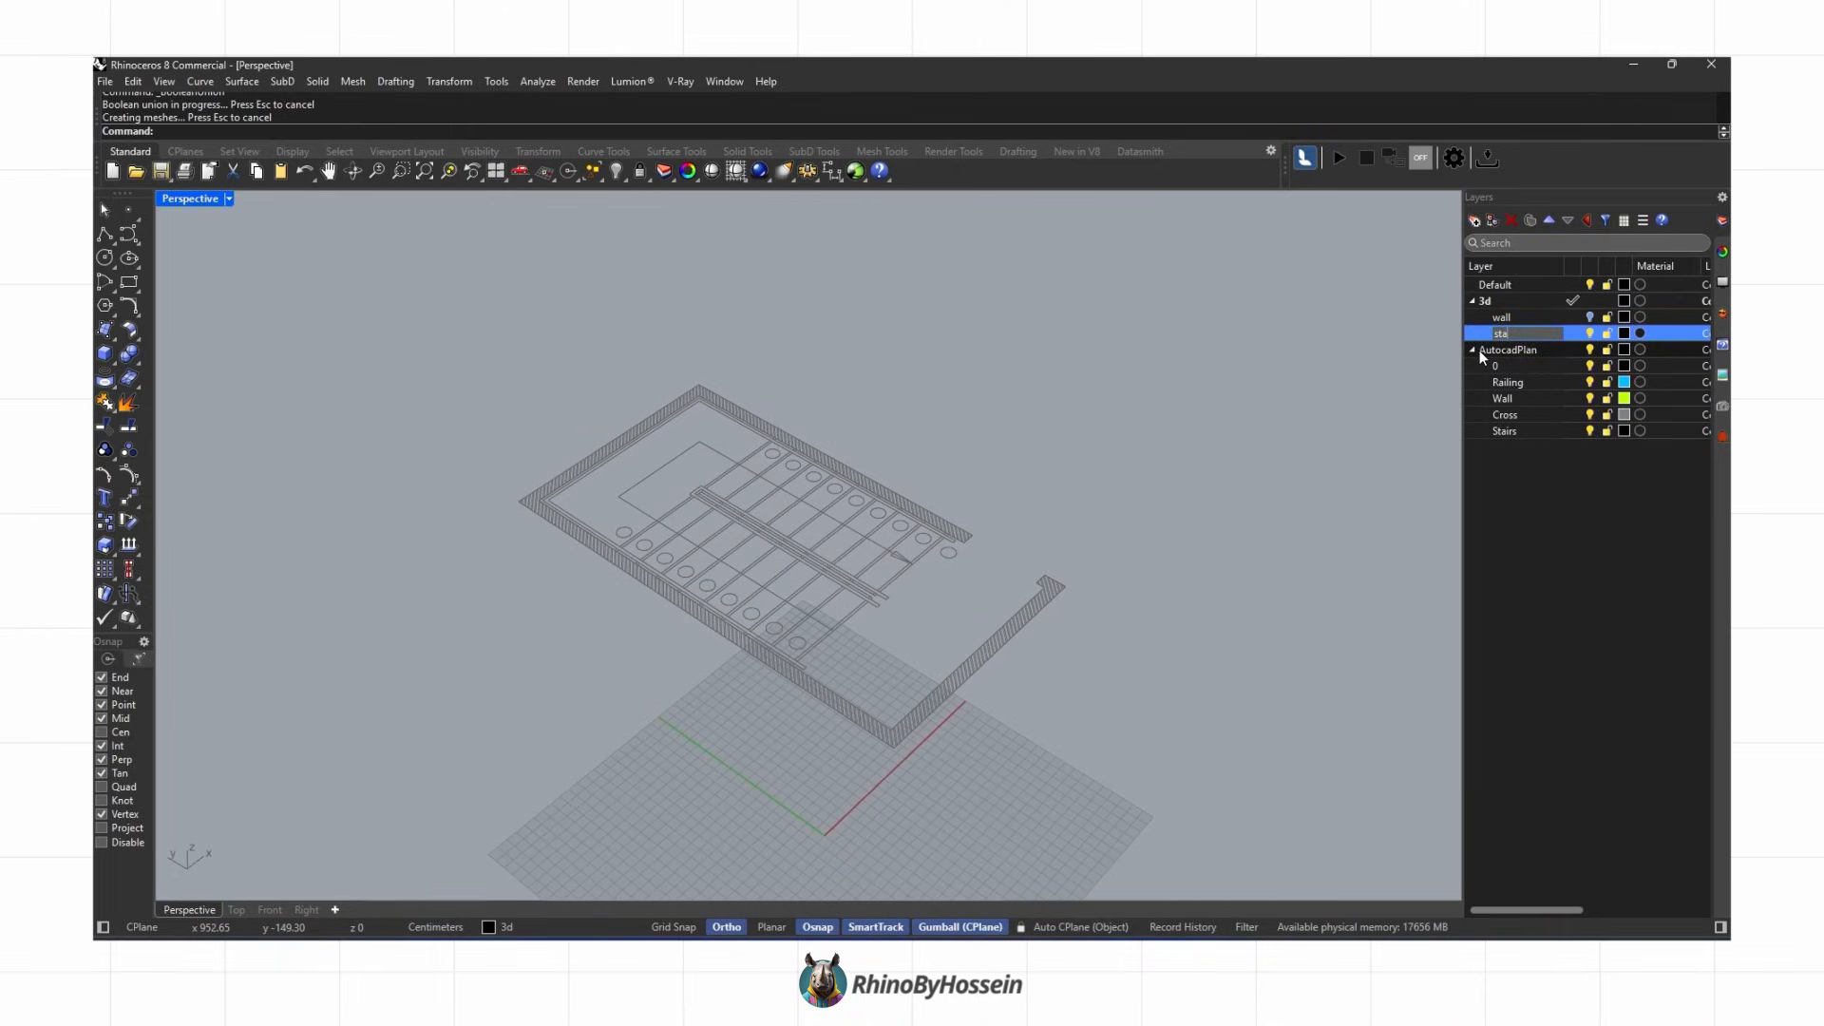
{"action": "key", "text": "Return"}
{"action": "left_click", "coordinate": [1572, 334]}
Step: Draw a rectangle over the first stair tread outline on the stairs layer
{"action": "scroll", "coordinate": [950, 665], "scroll_direction": "up", "scroll_amount": 10}
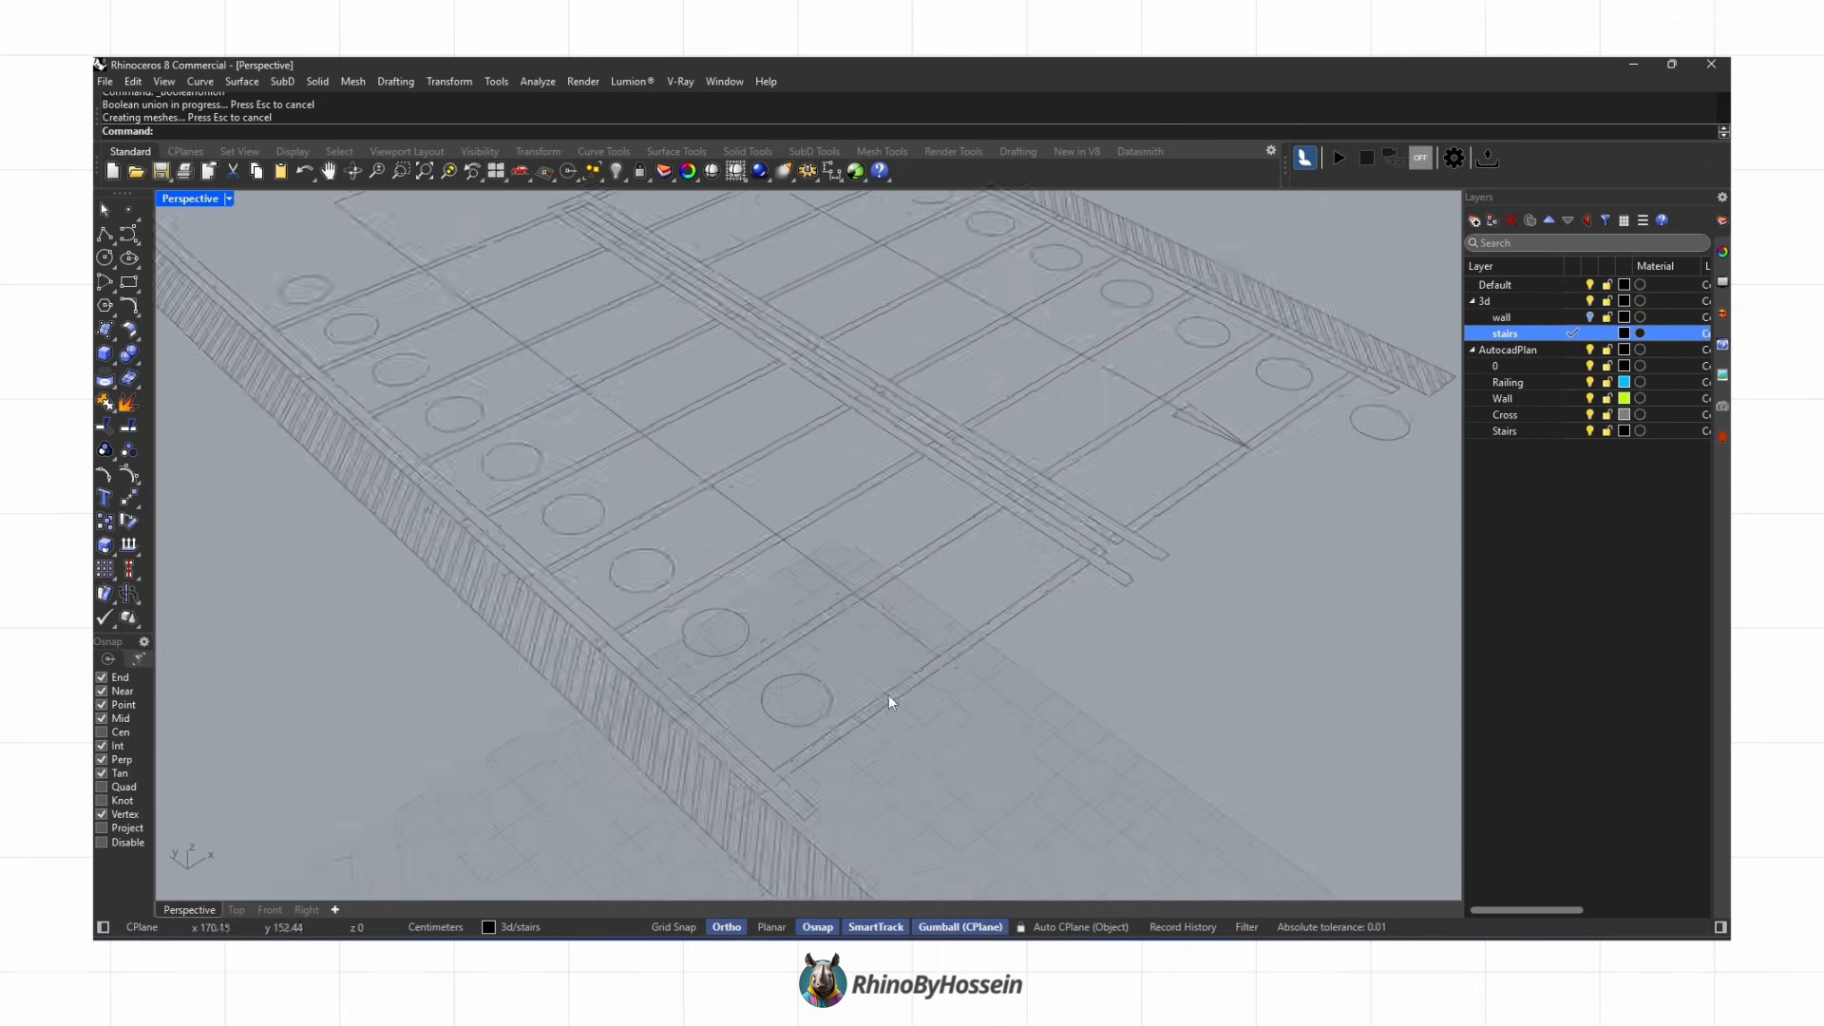
{"action": "left_click", "coordinate": [128, 281]}
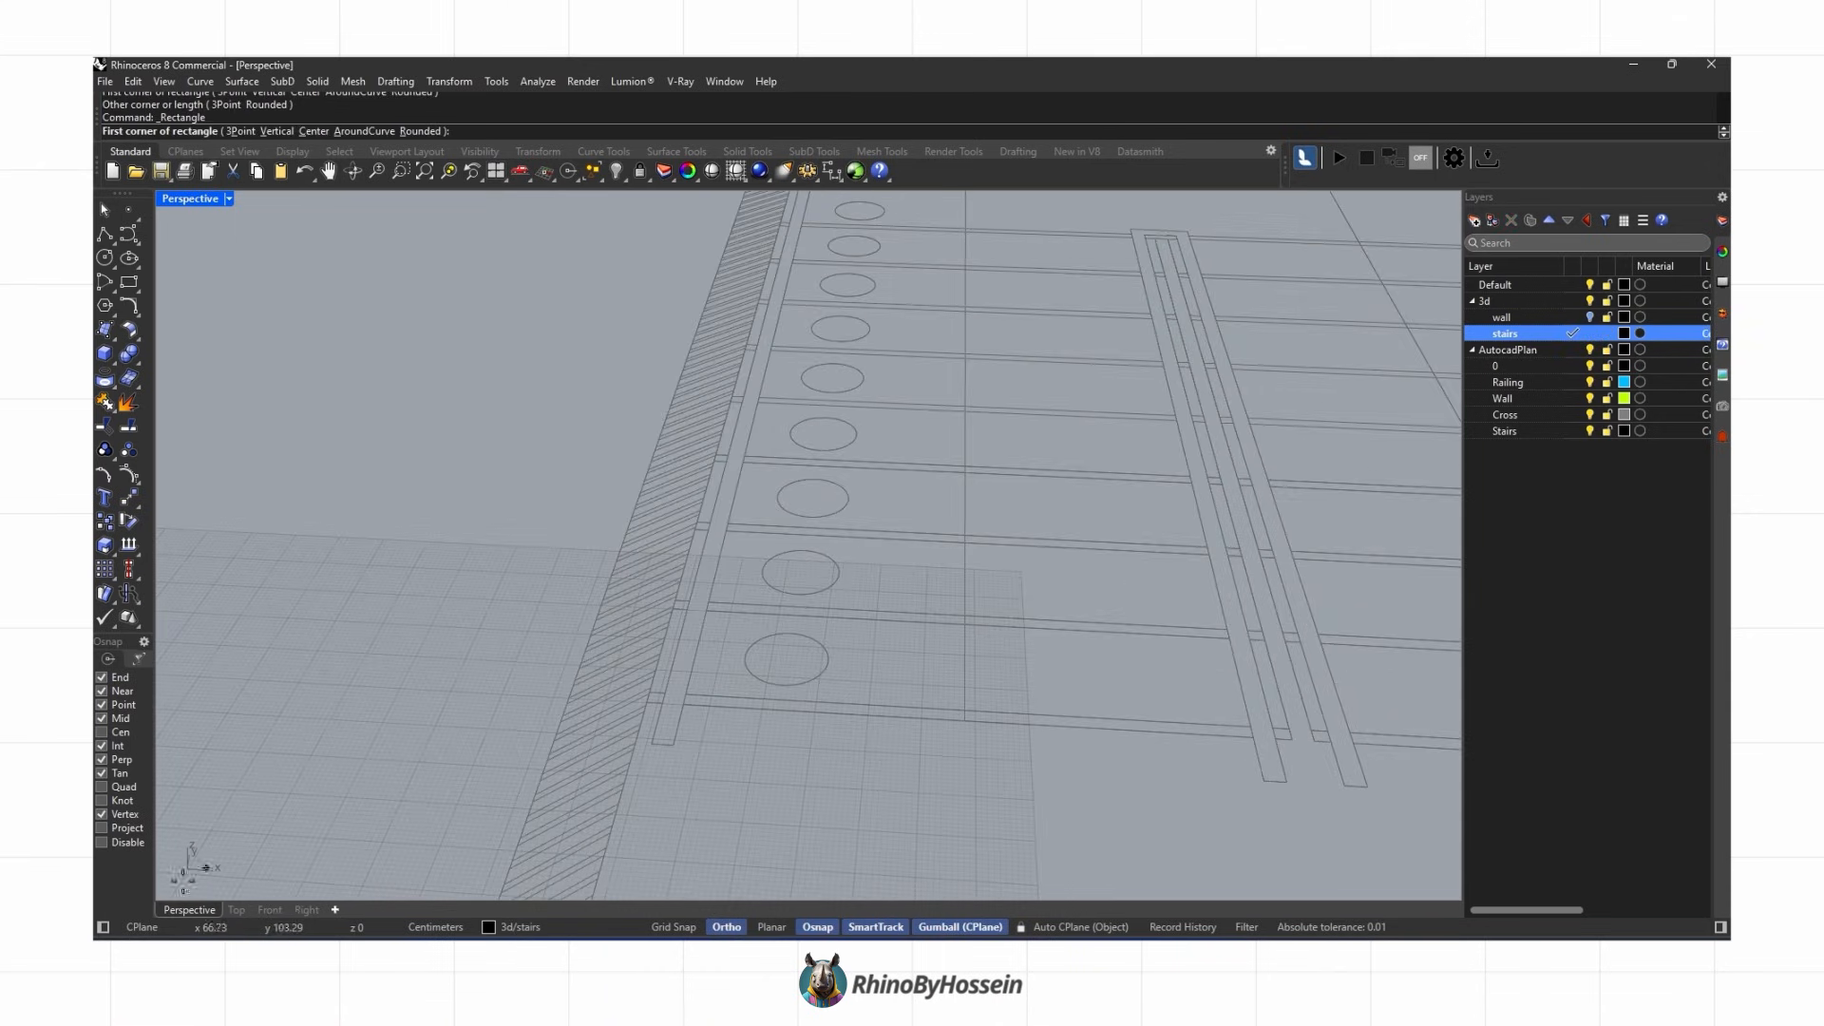
{"action": "scroll", "coordinate": [1254, 634], "scroll_direction": "up", "scroll_amount": 5}
{"action": "left_click", "coordinate": [1257, 634]}
{"action": "scroll", "coordinate": [1257, 635], "scroll_direction": "down", "scroll_amount": 3}
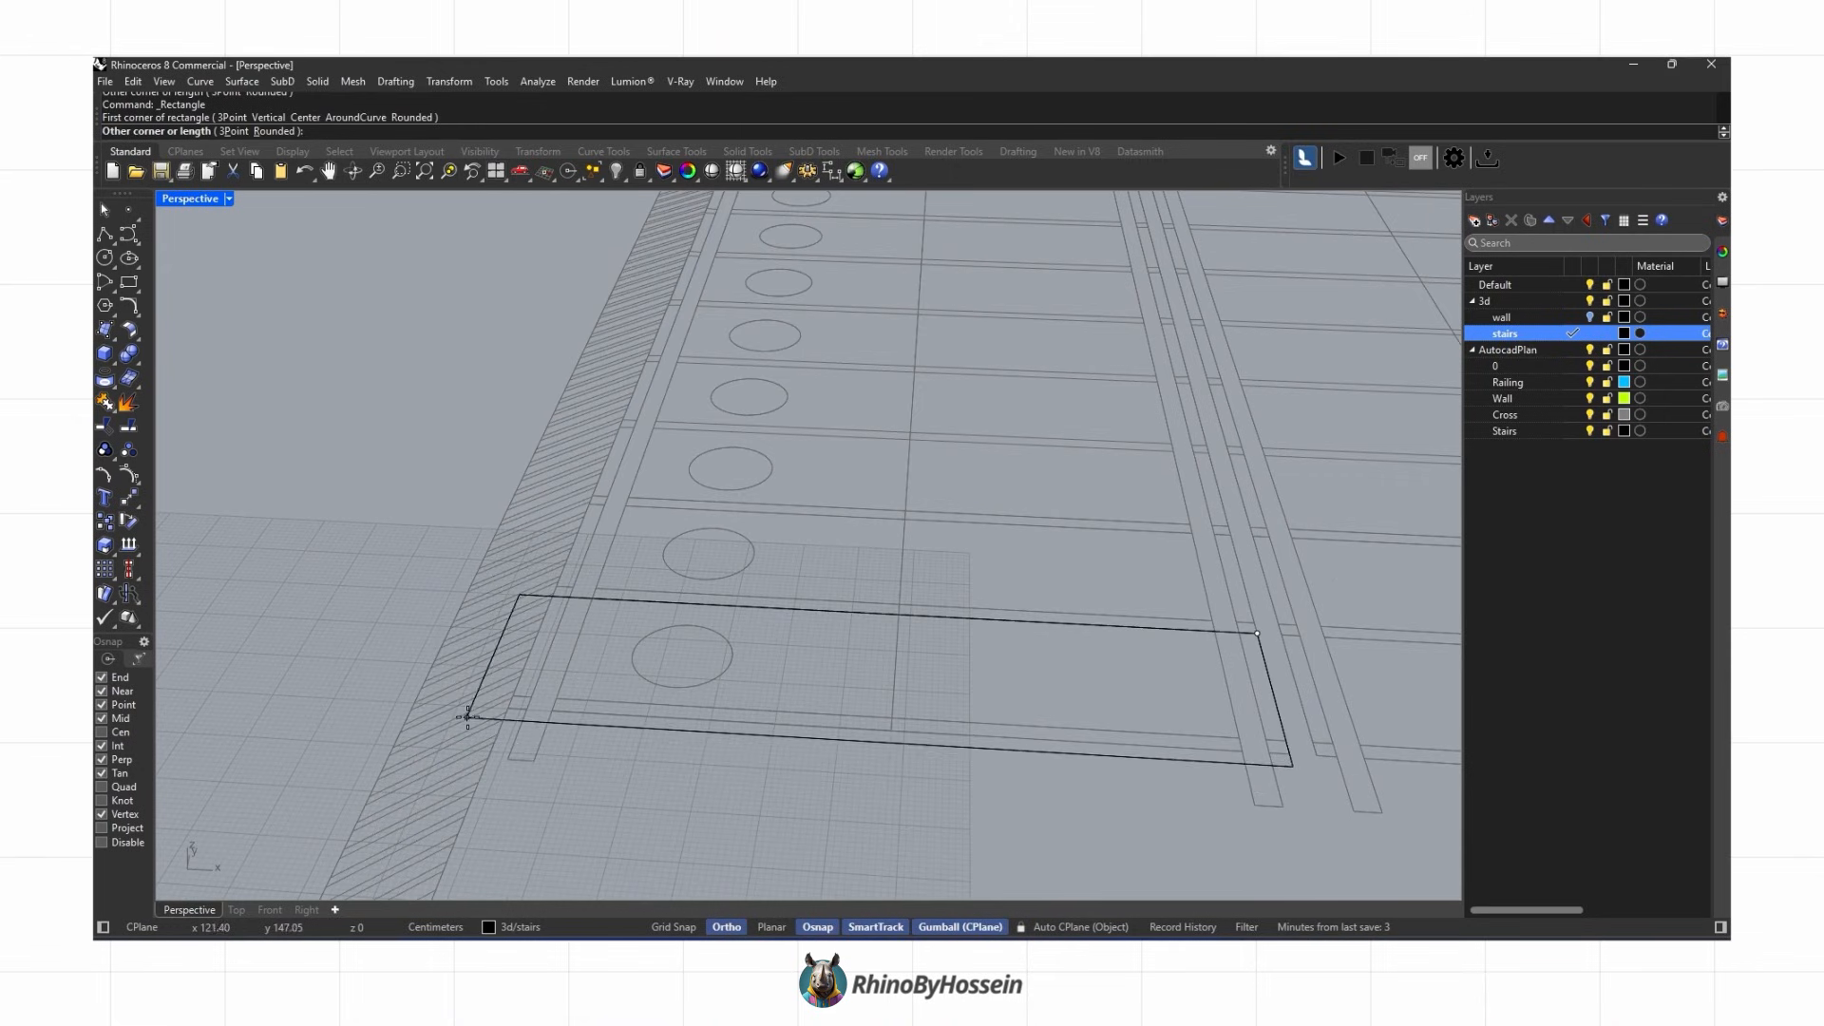
{"action": "left_click", "coordinate": [504, 709]}
{"action": "left_click", "coordinate": [573, 715]}
{"action": "right_click_drag", "start_coordinate": [573, 714], "coordinate": [486, 615]}
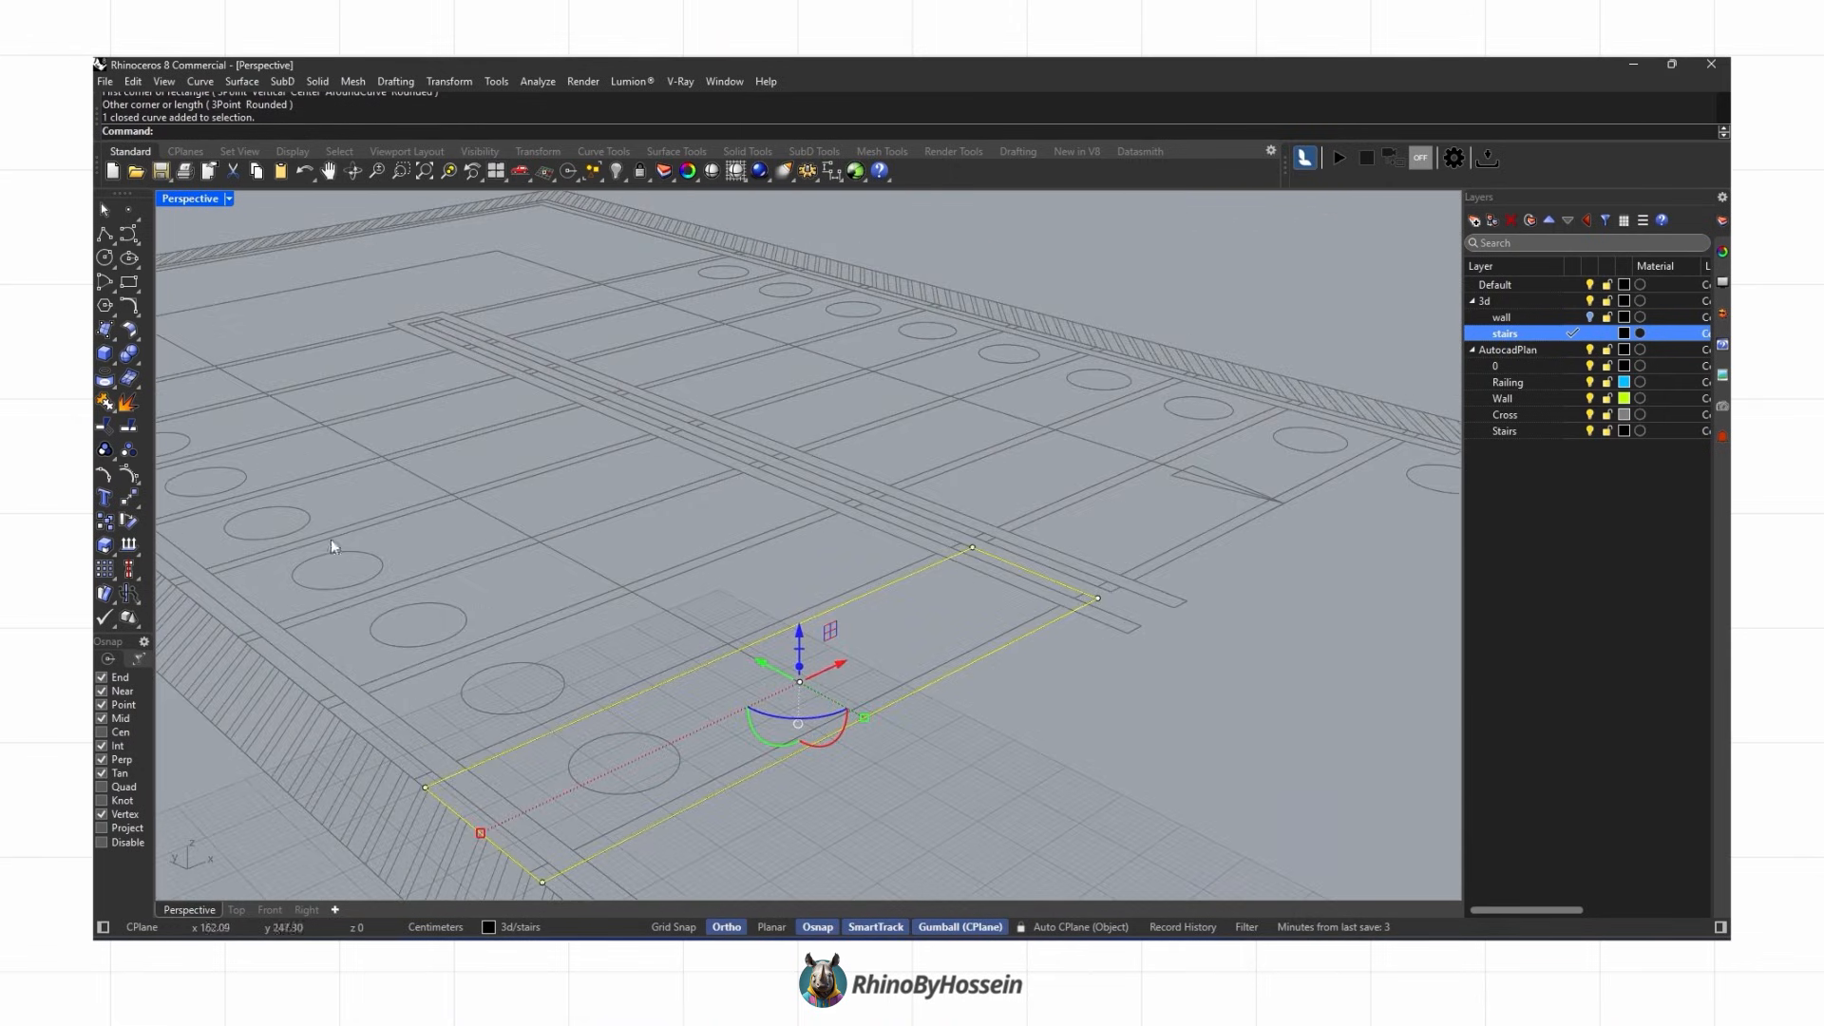
Step: Extrude the rectangle 18 cm into a step block and delete its curve
{"action": "left_click", "coordinate": [113, 365]}
{"action": "left_click", "coordinate": [193, 386]}
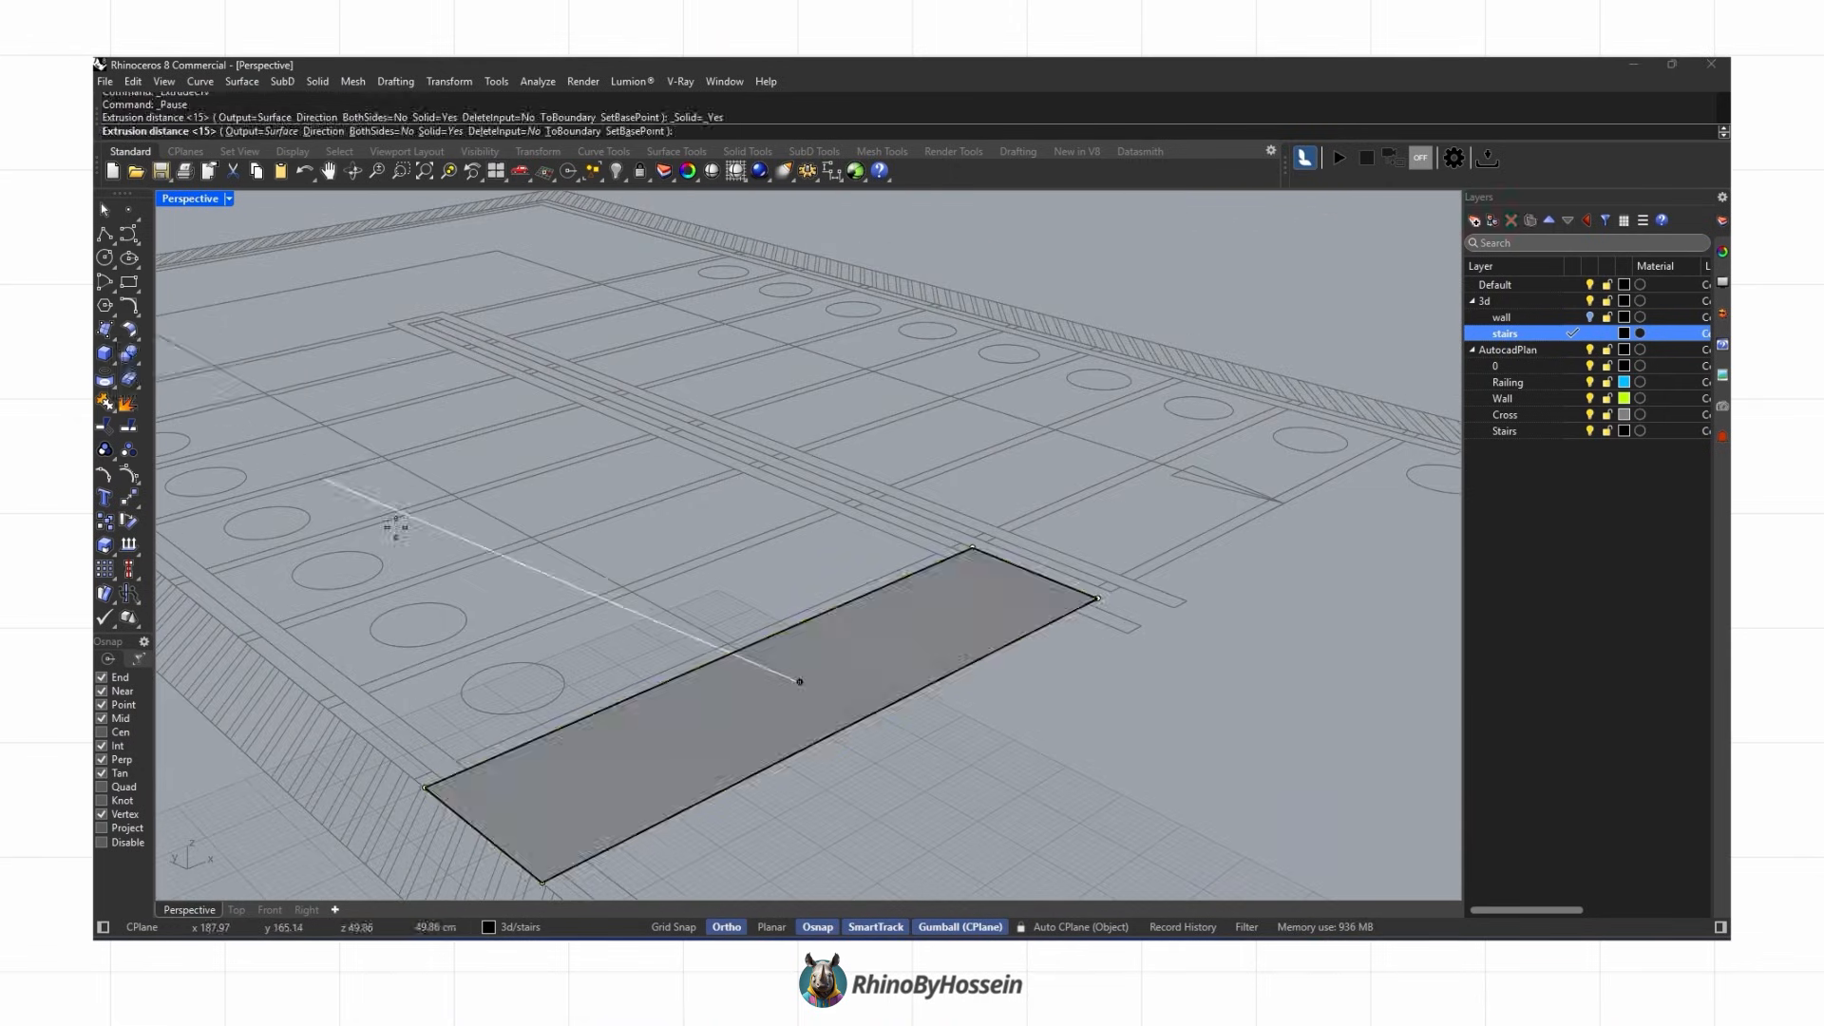
{"action": "type", "text": "18"}
{"action": "key", "text": "Return"}
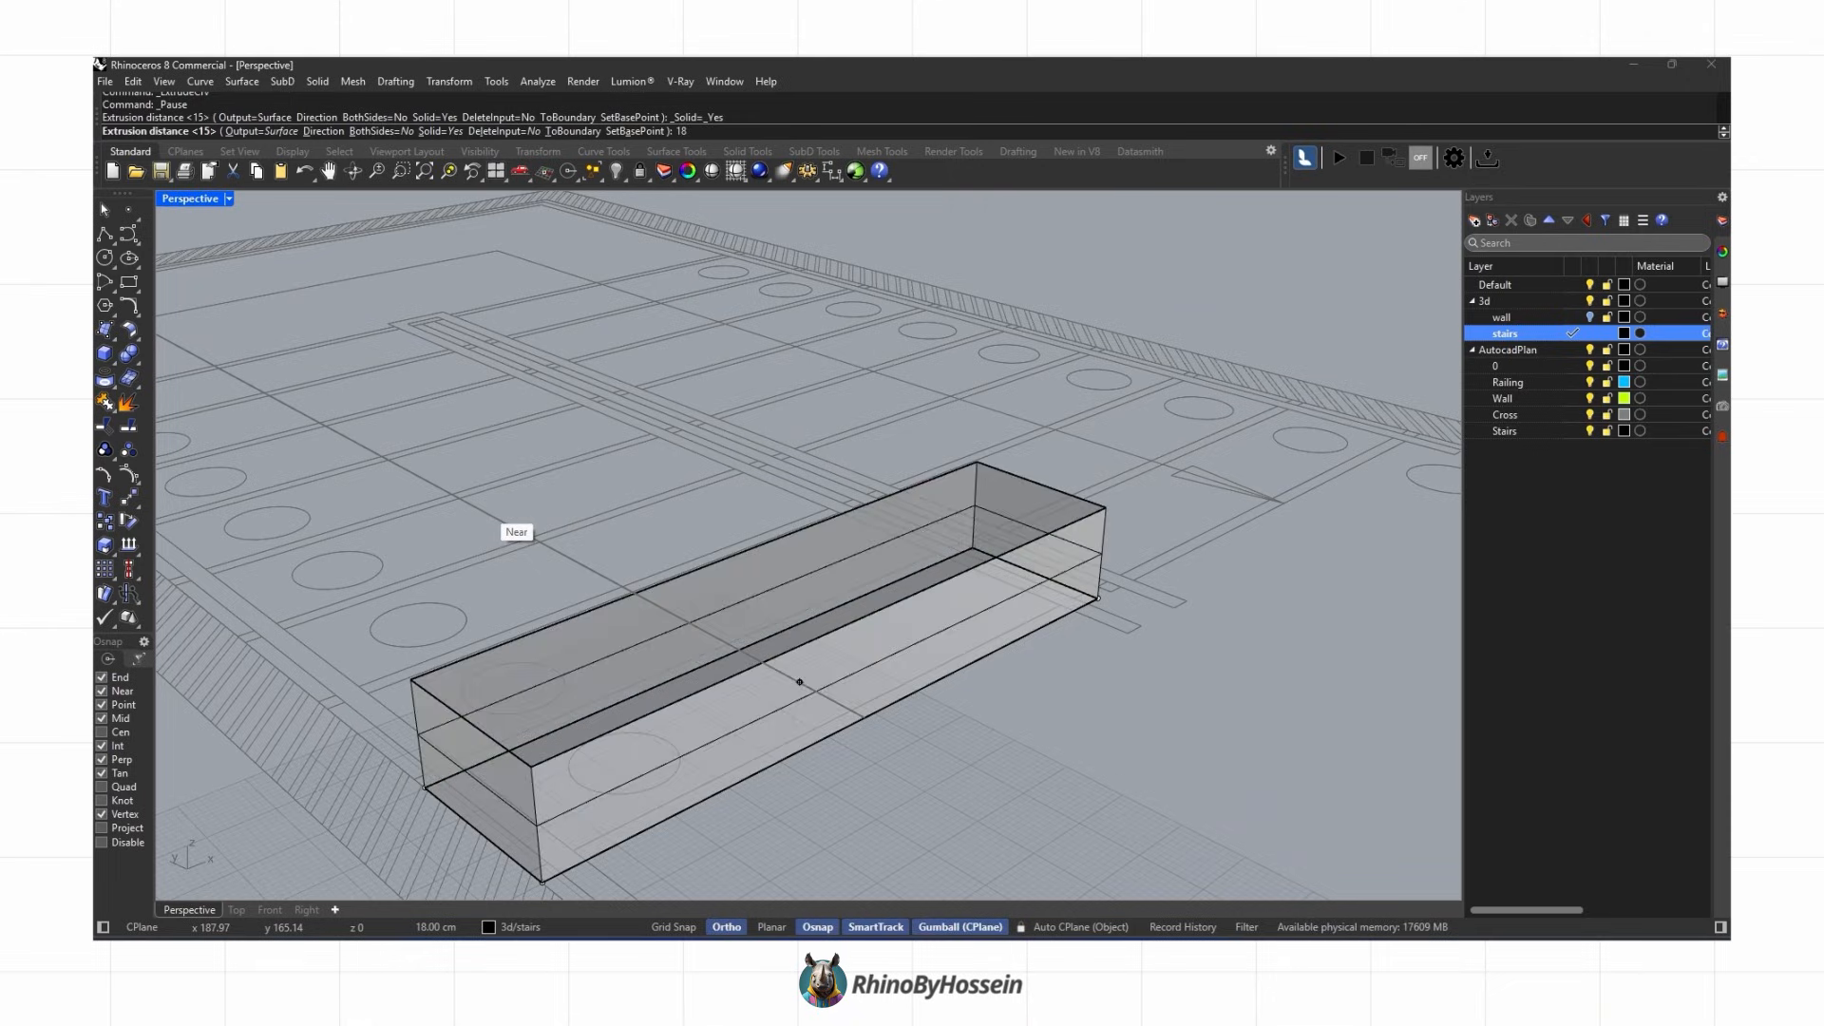
{"action": "right_click_drag", "start_coordinate": [560, 585], "coordinate": [703, 665]}
{"action": "key", "text": "Delete"}
Step: Copy the step block from its bottom front corner to its top back corner to form a second step
{"action": "left_click", "coordinate": [539, 772]}
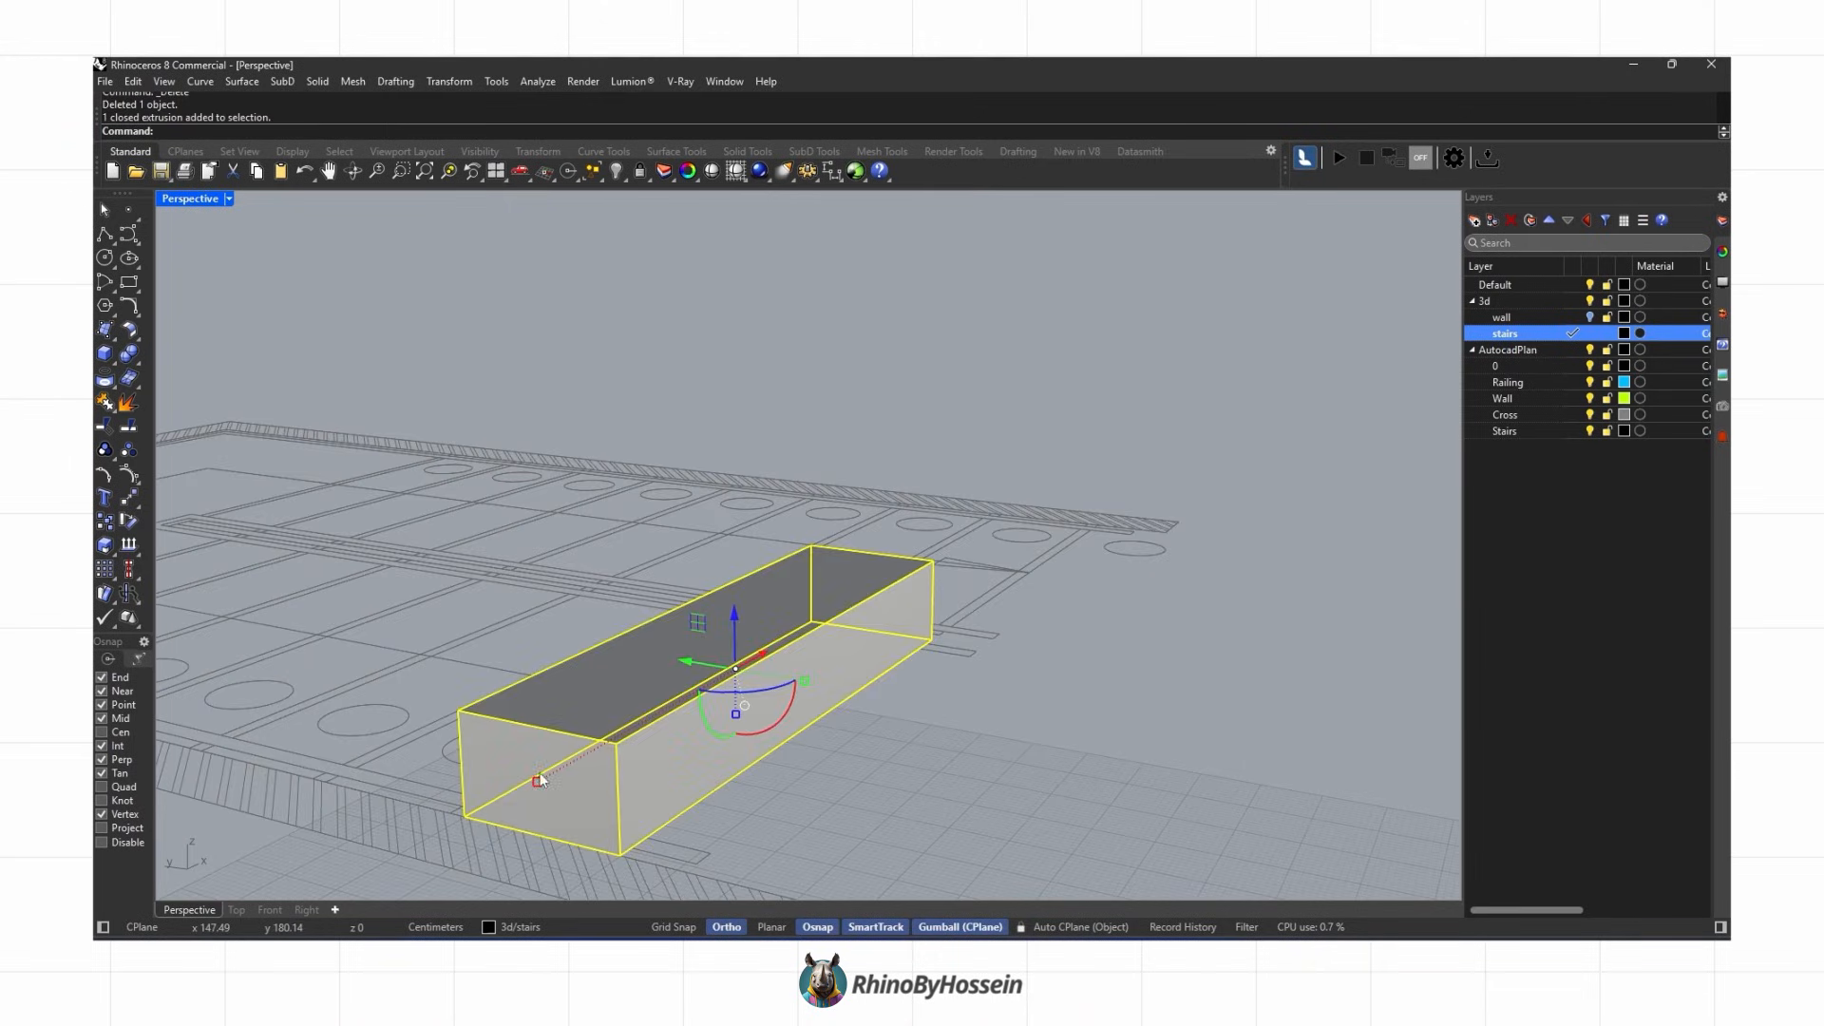
{"action": "left_click", "coordinate": [106, 544]}
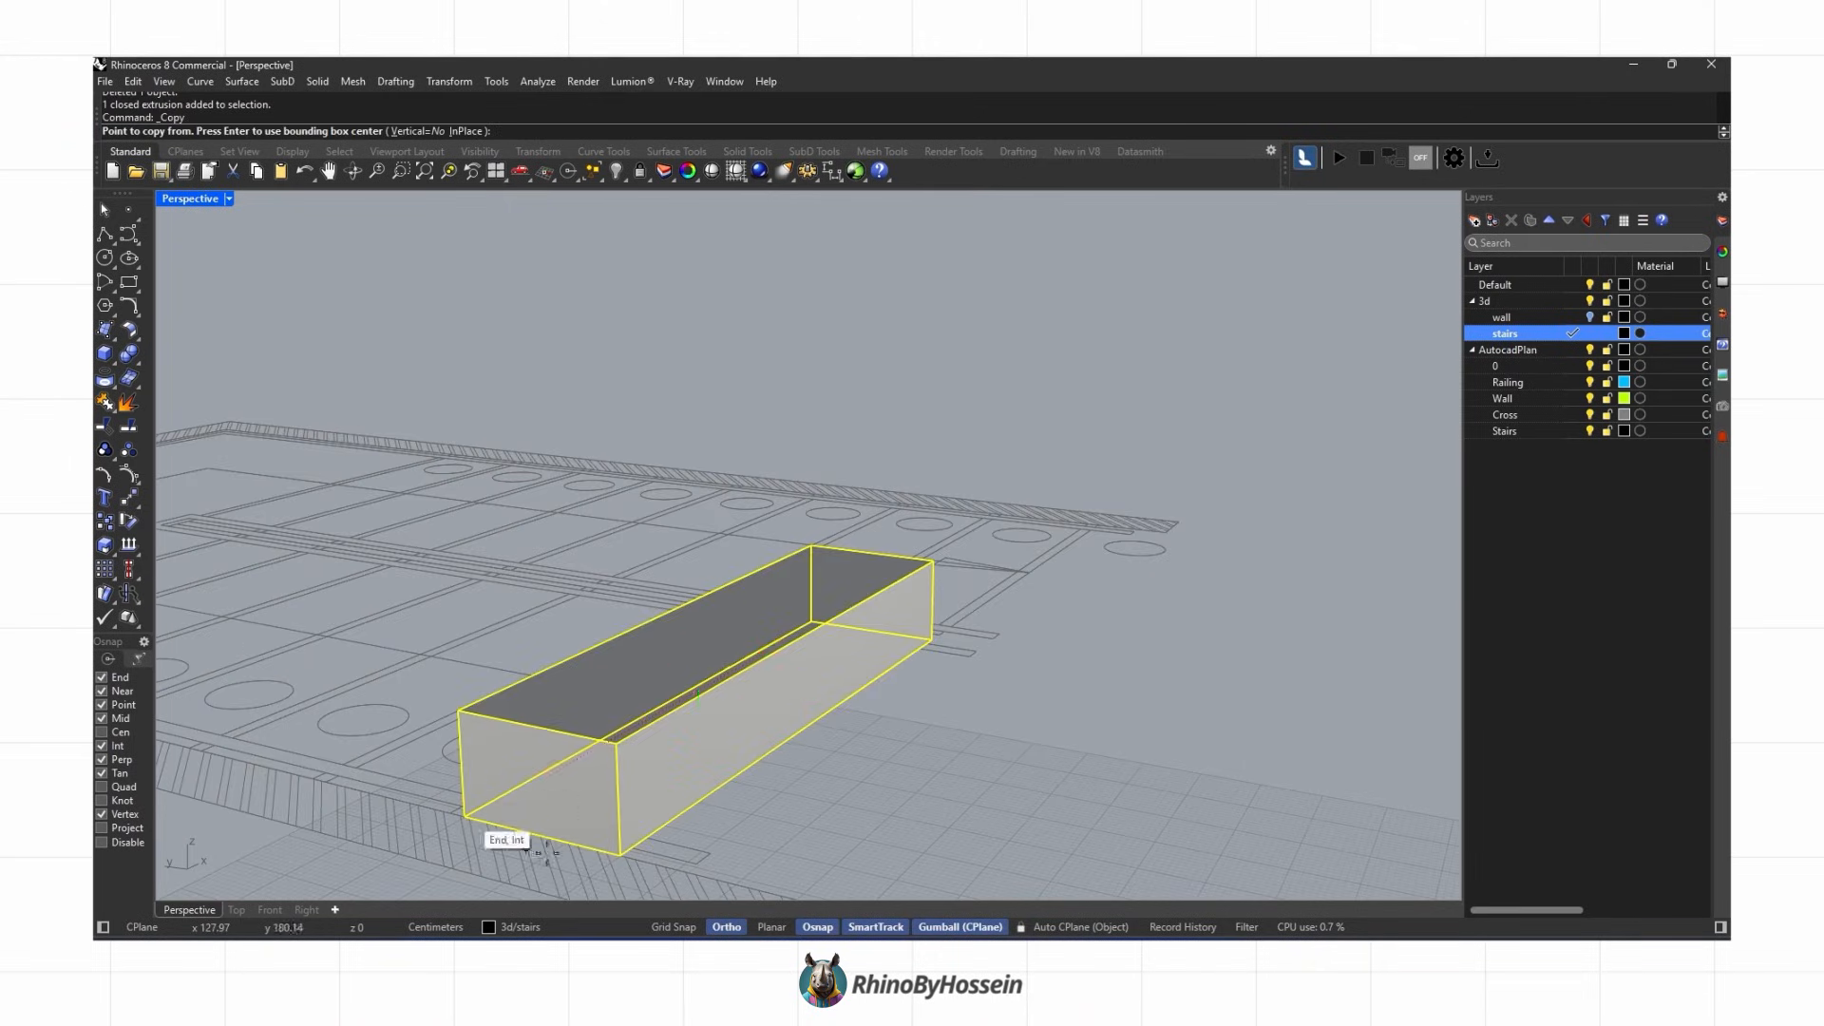
{"action": "left_click", "coordinate": [619, 853]}
{"action": "left_click", "coordinate": [457, 710]}
{"action": "key", "text": "Return"}
{"action": "right_click_drag", "start_coordinate": [874, 777], "coordinate": [635, 652]}
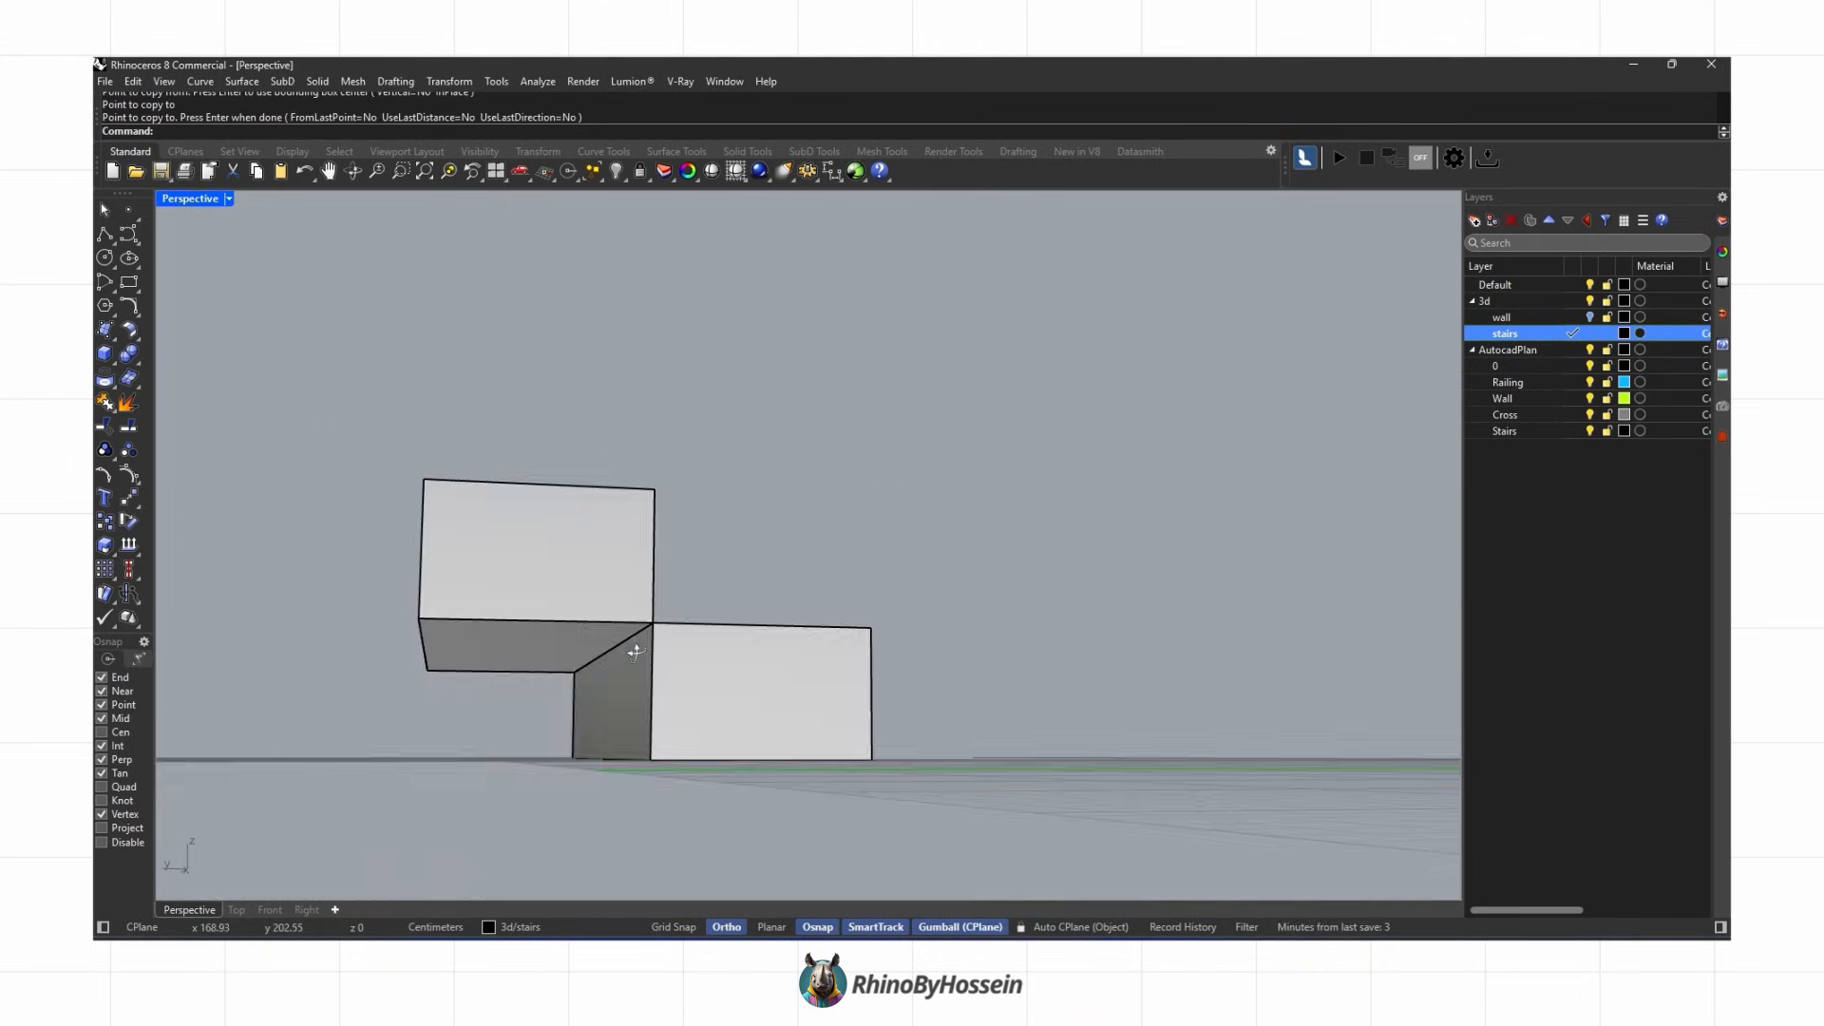
Step: Move the upper block's bottom front edge down to the floor to slope its underside
{"action": "left_click", "coordinate": [625, 650], "text": "ctrl+shift"}
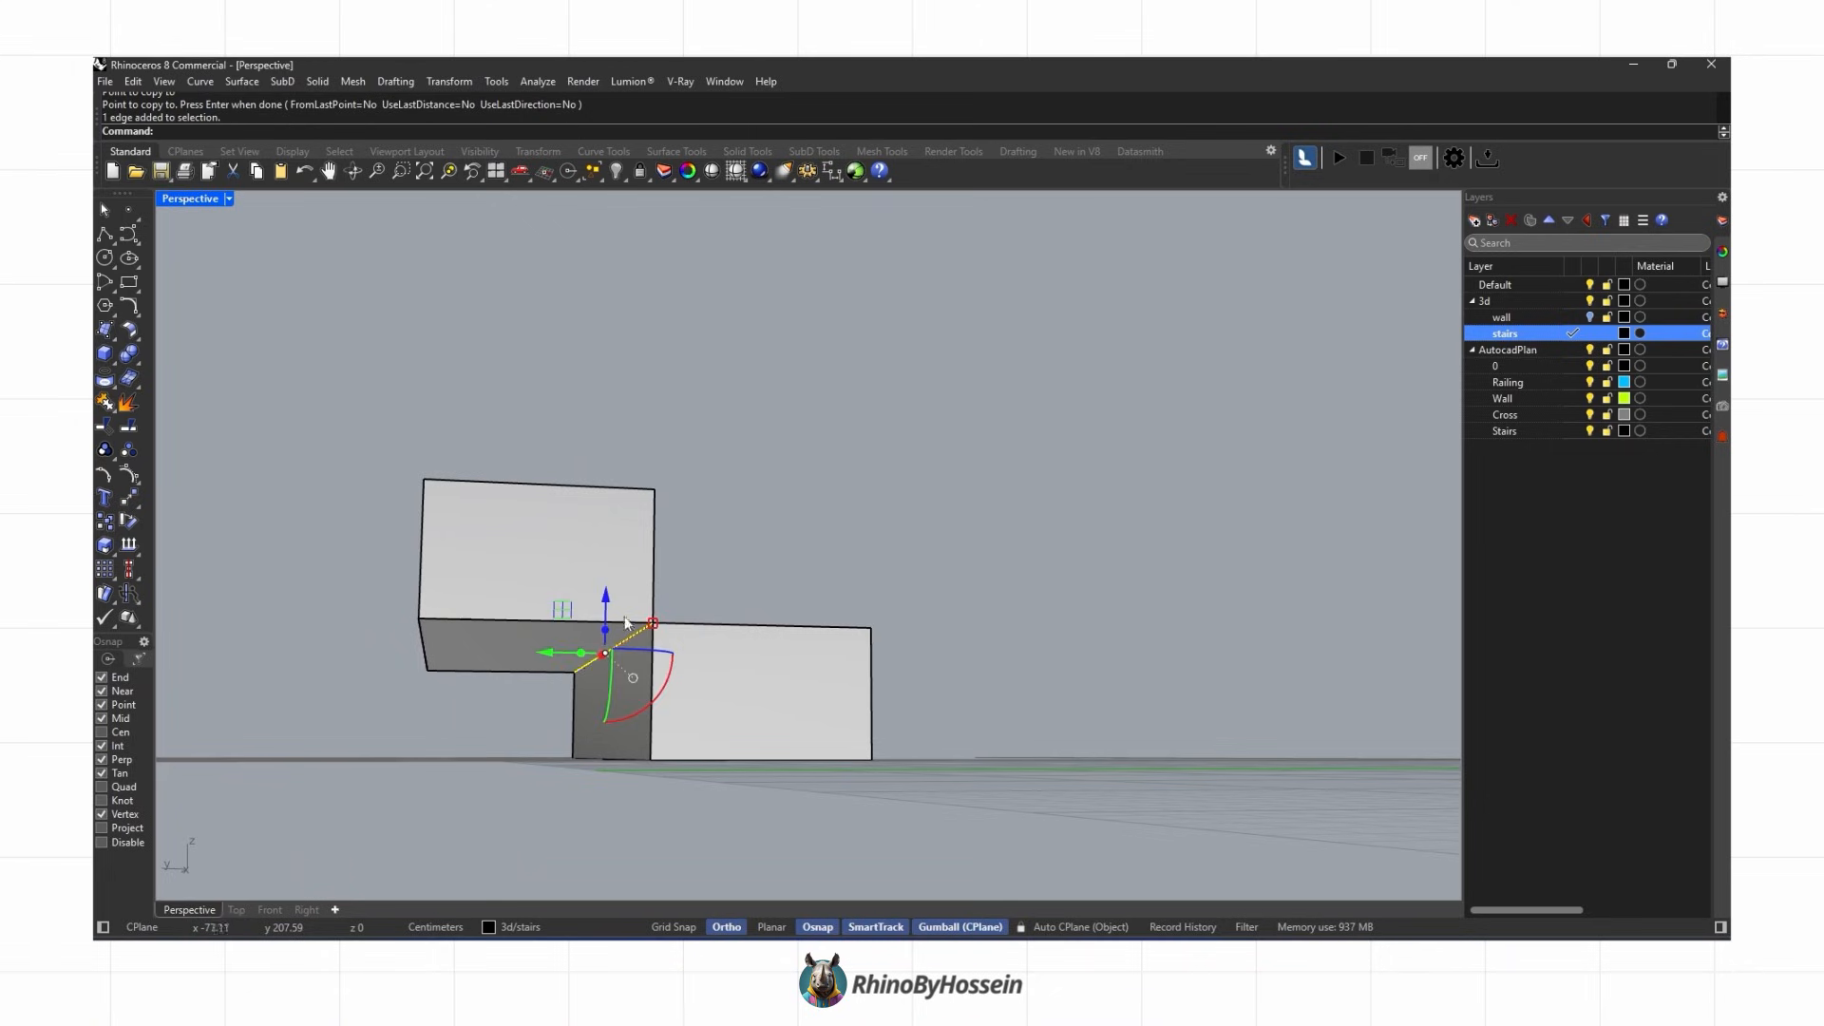
{"action": "right_click_drag", "start_coordinate": [623, 653], "coordinate": [513, 698]}
{"action": "left_click", "coordinate": [129, 498]}
{"action": "scroll", "coordinate": [572, 686], "scroll_direction": "up", "scroll_amount": 3}
{"action": "left_click", "coordinate": [570, 671]}
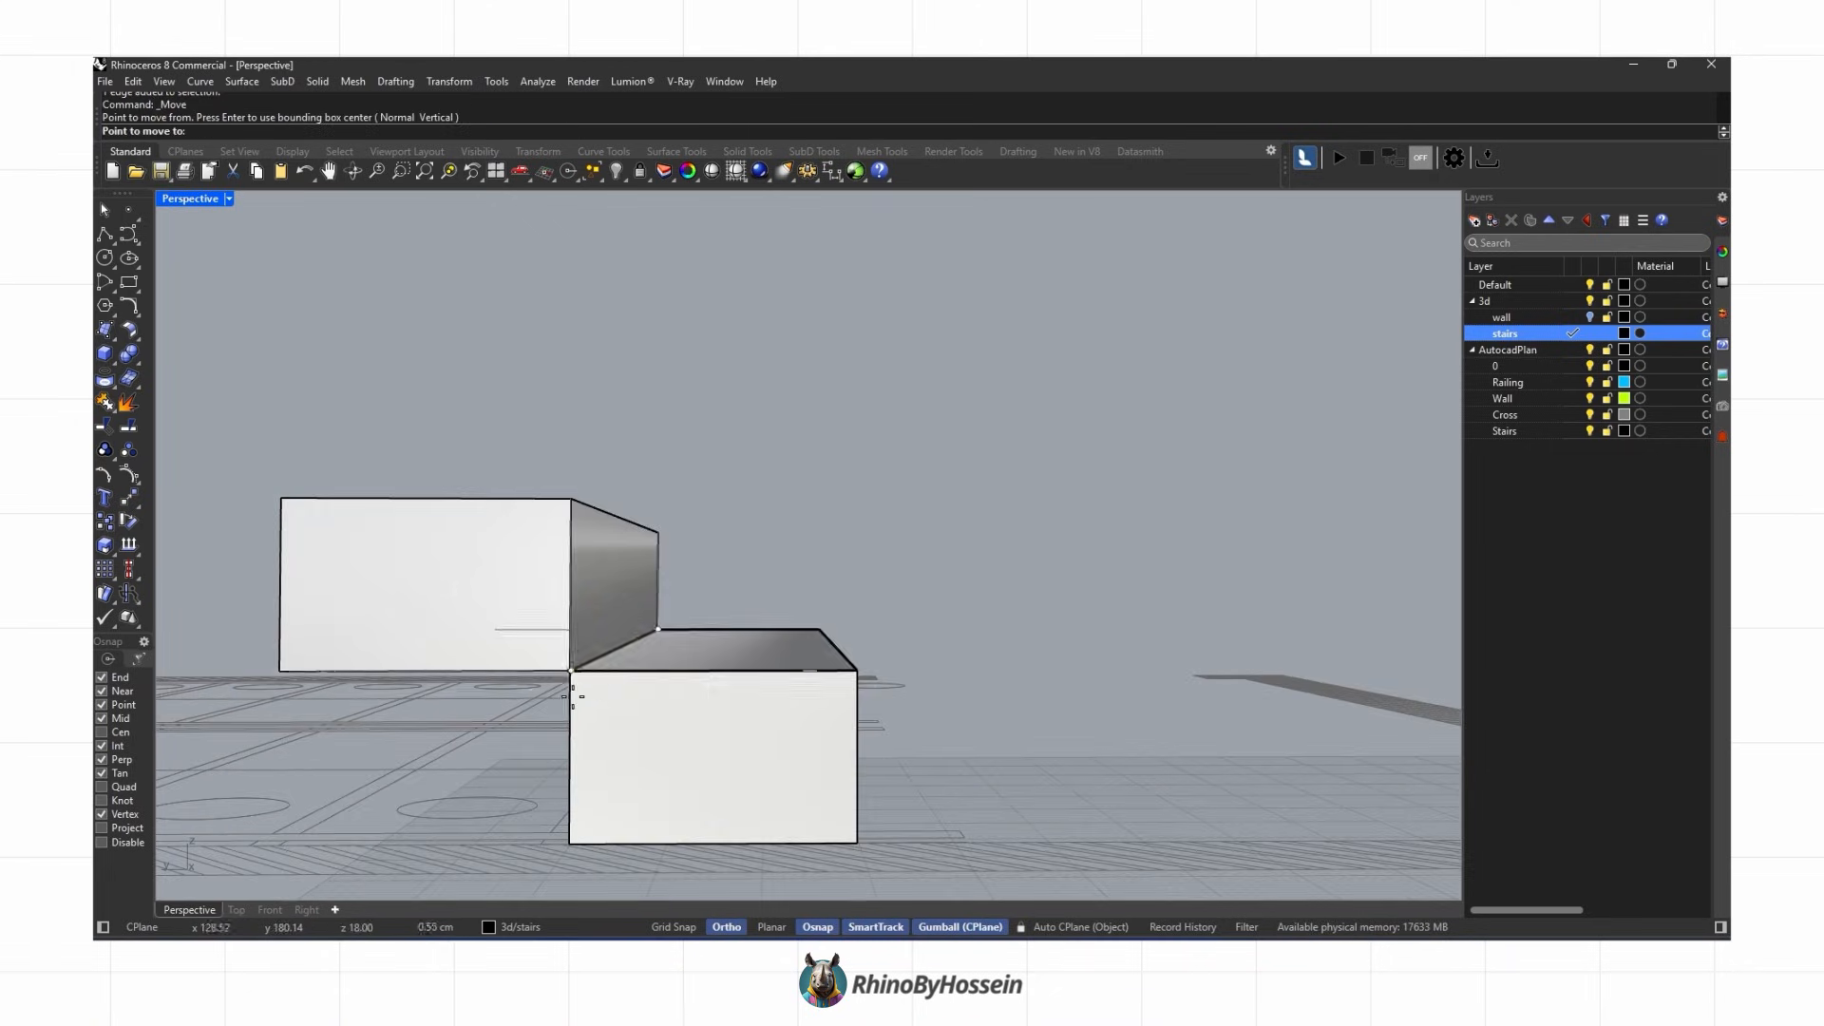
{"action": "left_click", "coordinate": [568, 842]}
{"action": "right_click_drag", "start_coordinate": [766, 748], "coordinate": [665, 807]}
{"action": "key", "text": "Escape"}
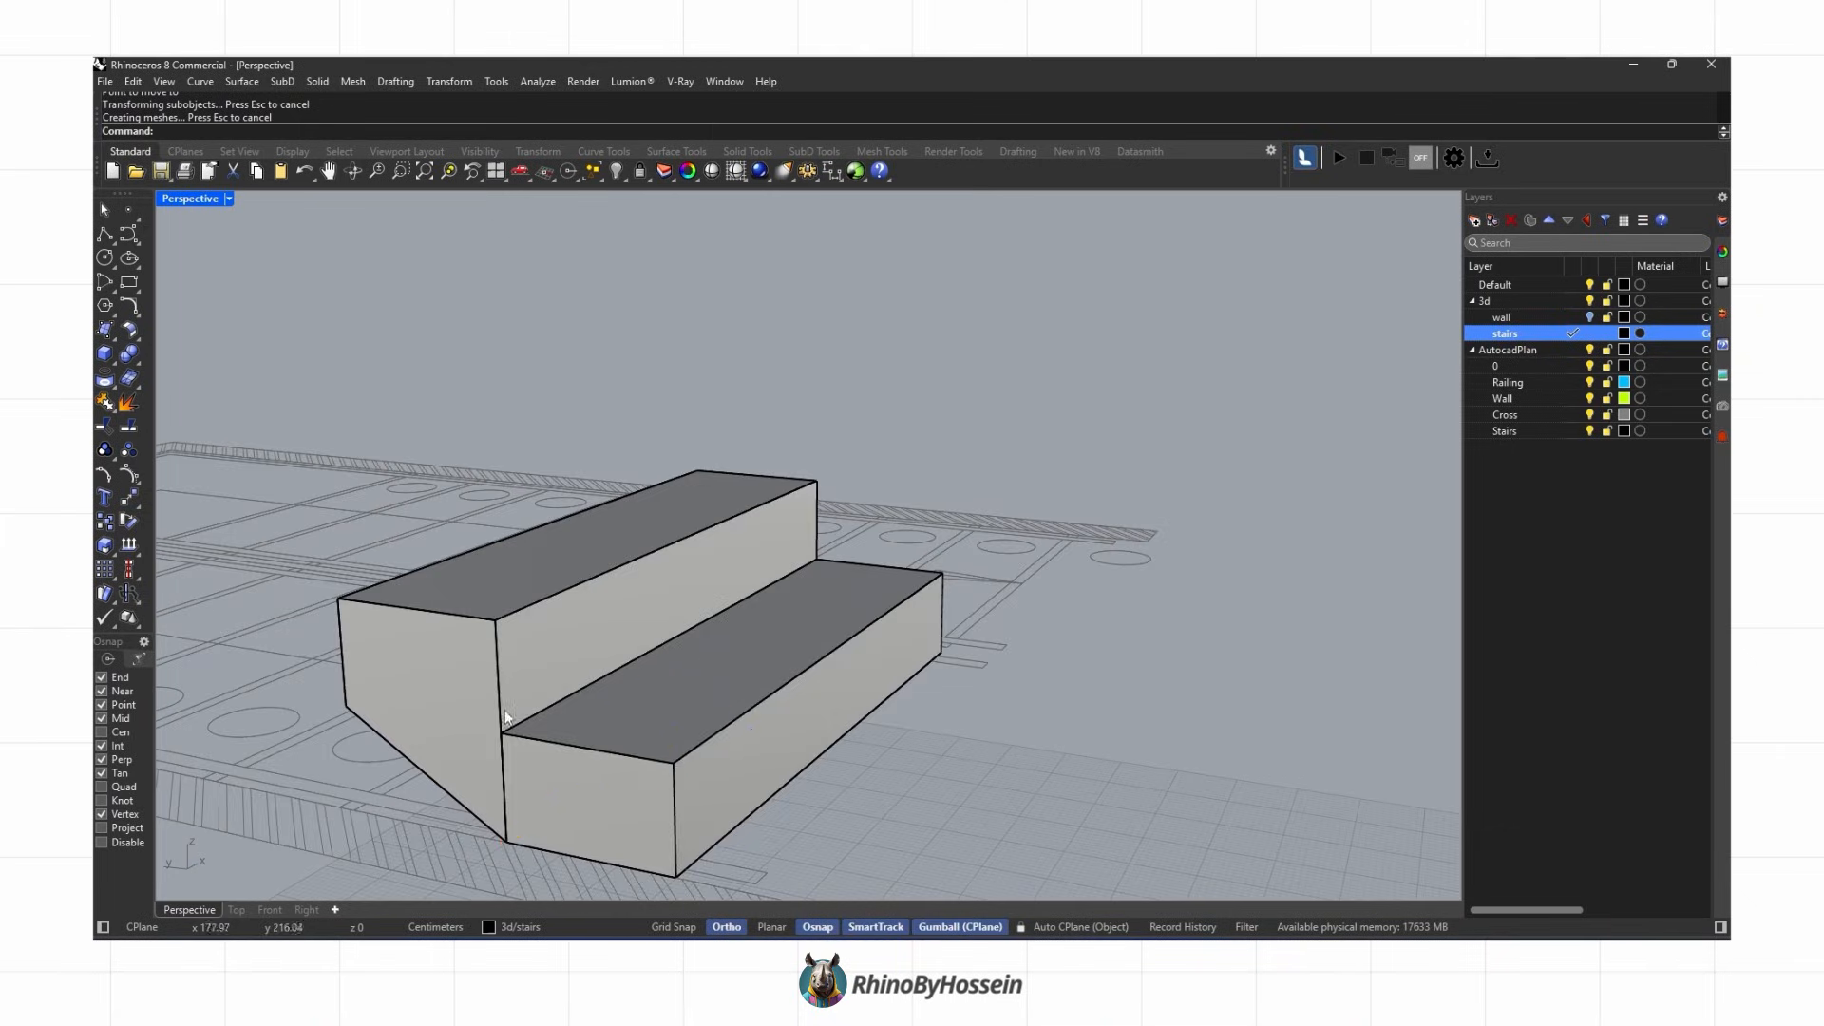
Step: In the Right view, draw a closed polyline profile of the lower step with a 1 cm nosing
{"action": "scroll", "coordinate": [637, 679], "scroll_direction": "down", "scroll_amount": 4}
{"action": "right_click_drag", "start_coordinate": [651, 704], "coordinate": [855, 688], "text": "shift"}
{"action": "right_click_drag", "start_coordinate": [855, 689], "coordinate": [735, 697]}
{"action": "scroll", "coordinate": [731, 700], "scroll_direction": "up", "scroll_amount": 2}
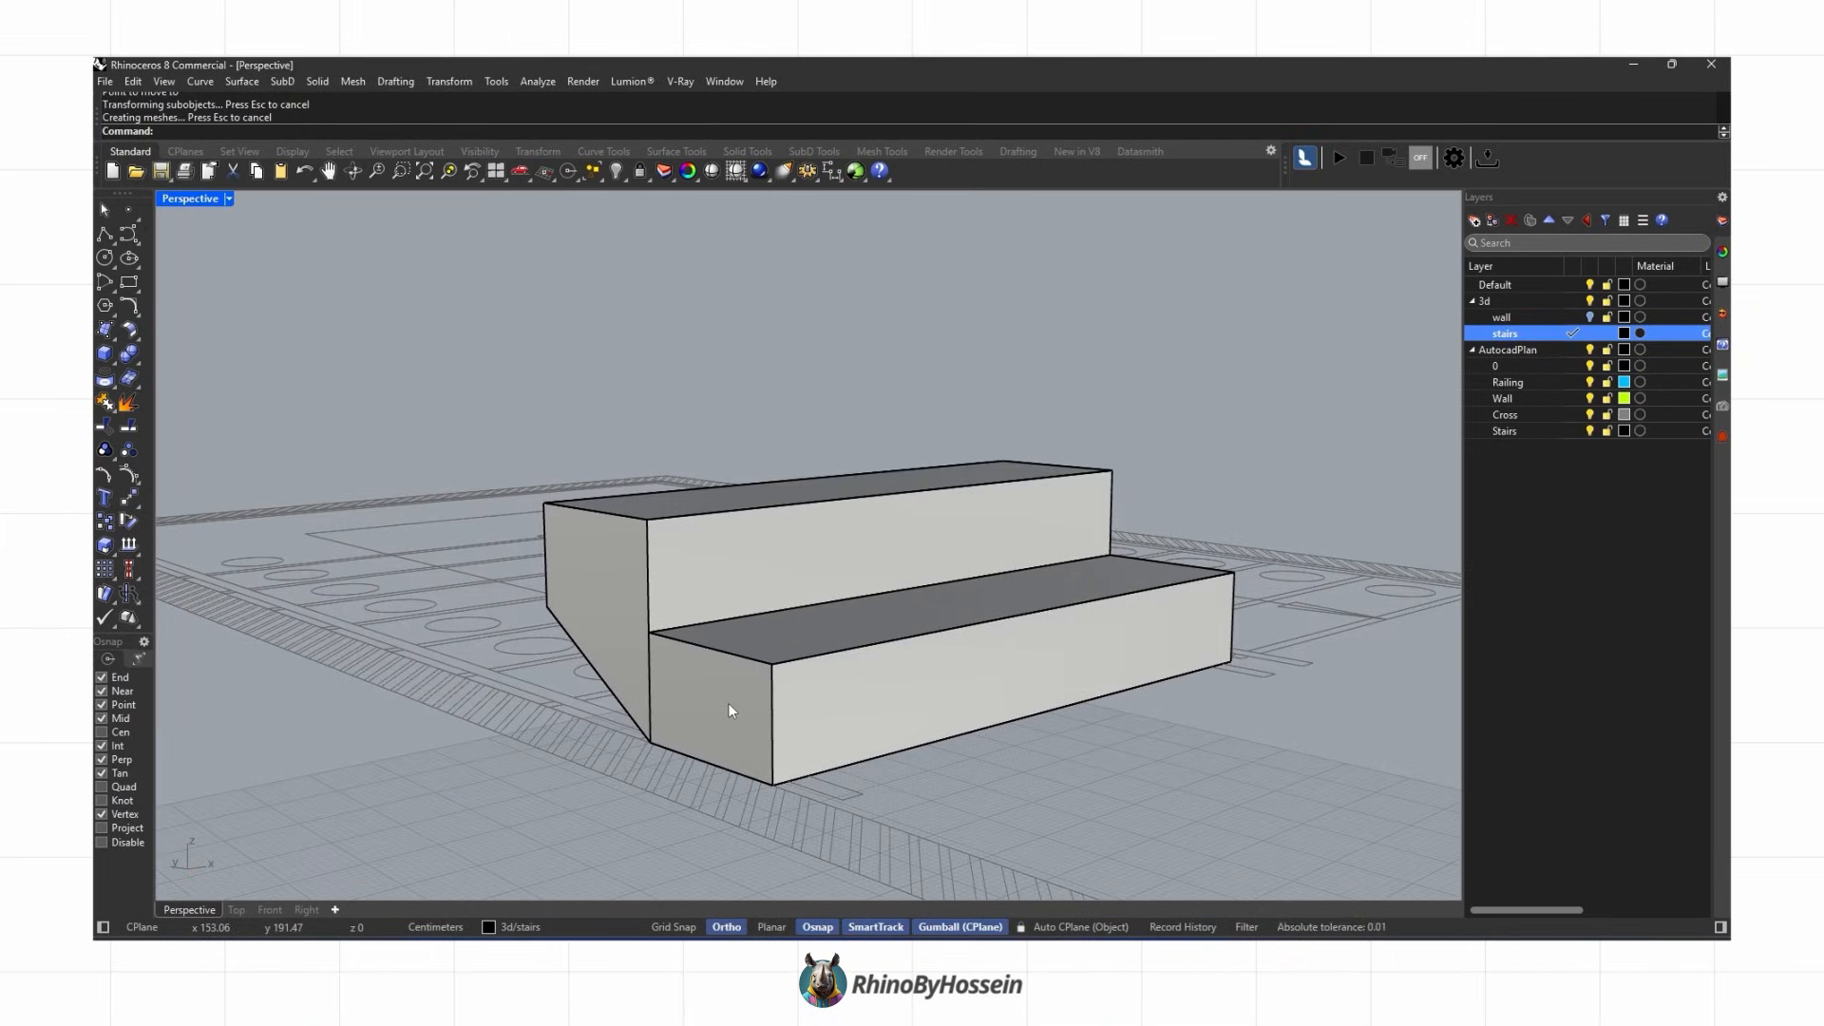
{"action": "left_click", "coordinate": [310, 911]}
{"action": "right_click_drag", "start_coordinate": [1142, 621], "coordinate": [997, 589]}
{"action": "scroll", "coordinate": [953, 574], "scroll_direction": "up", "scroll_amount": 2}
{"action": "right_click_drag", "start_coordinate": [681, 504], "coordinate": [630, 501]}
{"action": "left_click", "coordinate": [104, 235]}
{"action": "scroll", "coordinate": [707, 560], "scroll_direction": "up", "scroll_amount": 4}
{"action": "left_click", "coordinate": [694, 545]}
{"action": "scroll", "coordinate": [443, 551], "scroll_direction": "up", "scroll_amount": 2}
{"action": "left_click", "coordinate": [438, 545]}
{"action": "scroll", "coordinate": [438, 545], "scroll_direction": "up", "scroll_amount": 1}
{"action": "left_click", "coordinate": [440, 586]}
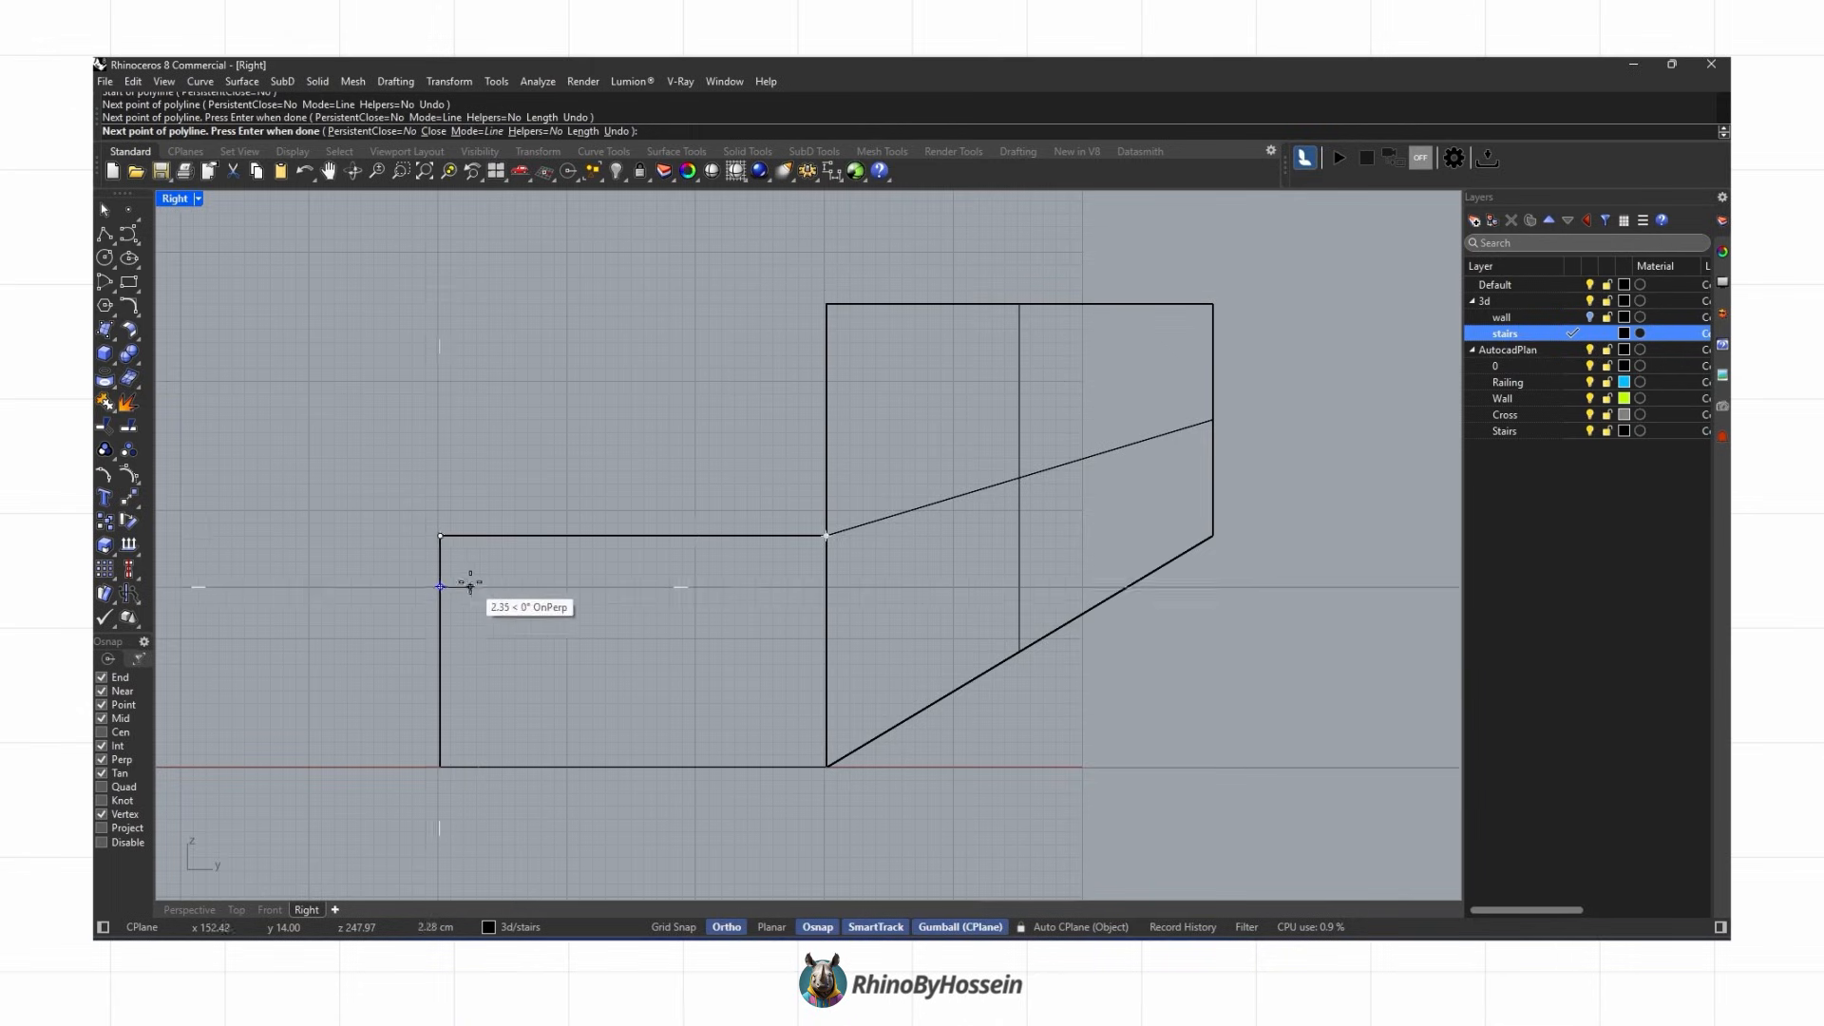
{"action": "scroll", "coordinate": [471, 582], "scroll_direction": "up", "scroll_amount": 2}
{"action": "type", "text": "1"}
{"action": "key", "text": "Return"}
{"action": "left_click", "coordinate": [470, 587]}
{"action": "left_click", "coordinate": [449, 810]}
{"action": "left_click", "coordinate": [910, 810]}
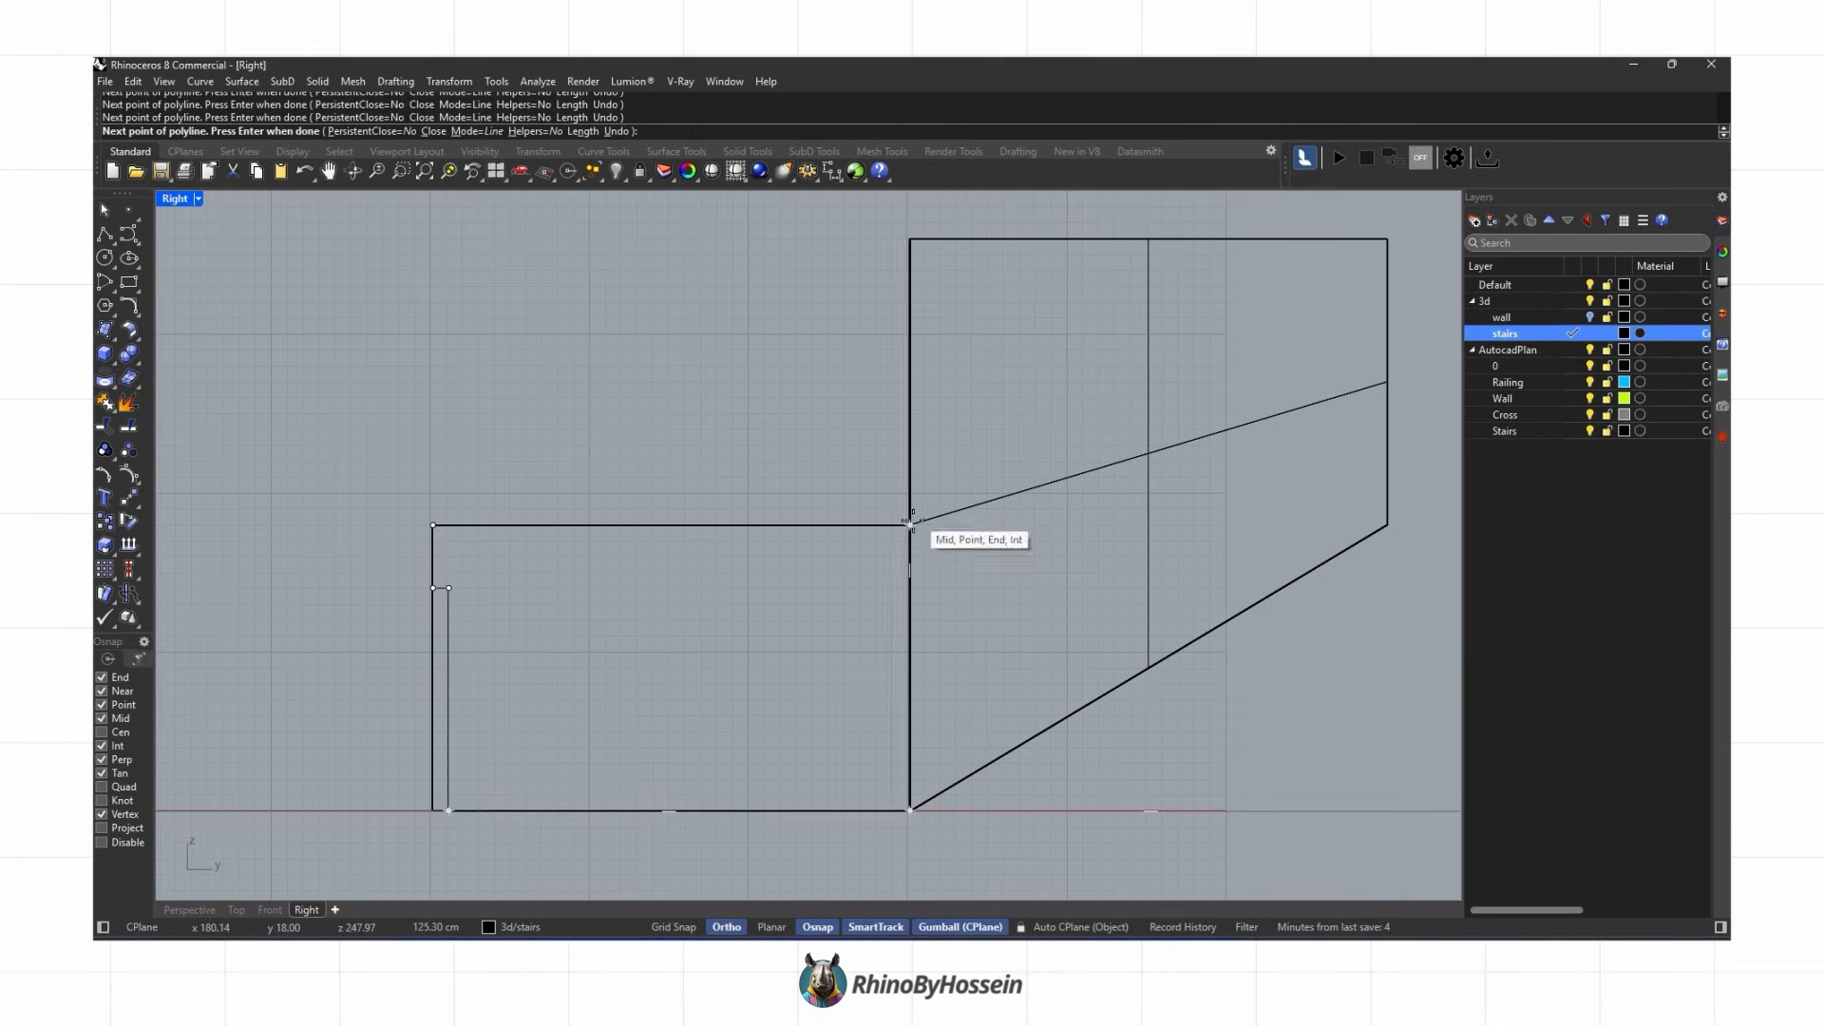
{"action": "left_click", "coordinate": [910, 524]}
{"action": "scroll", "coordinate": [850, 580], "scroll_direction": "down", "scroll_amount": 1}
{"action": "key", "text": "Return"}
Step: Draw a closed polyline profile of the upper step including its nosing and sloped underside
{"action": "left_click", "coordinate": [898, 304]}
{"action": "type", "text": "3"}
{"action": "key", "text": "Return"}
{"action": "left_click", "coordinate": [916, 365]}
{"action": "left_click", "coordinate": [911, 342]}
{"action": "left_click", "coordinate": [913, 537]}
{"action": "scroll", "coordinate": [913, 538], "scroll_direction": "up", "scroll_amount": 4}
{"action": "left_click", "coordinate": [892, 535]}
{"action": "scroll", "coordinate": [892, 535], "scroll_direction": "down", "scroll_amount": 2}
{"action": "left_click", "coordinate": [891, 820]}
{"action": "left_click", "coordinate": [1368, 533]}
{"action": "left_click", "coordinate": [890, 247]}
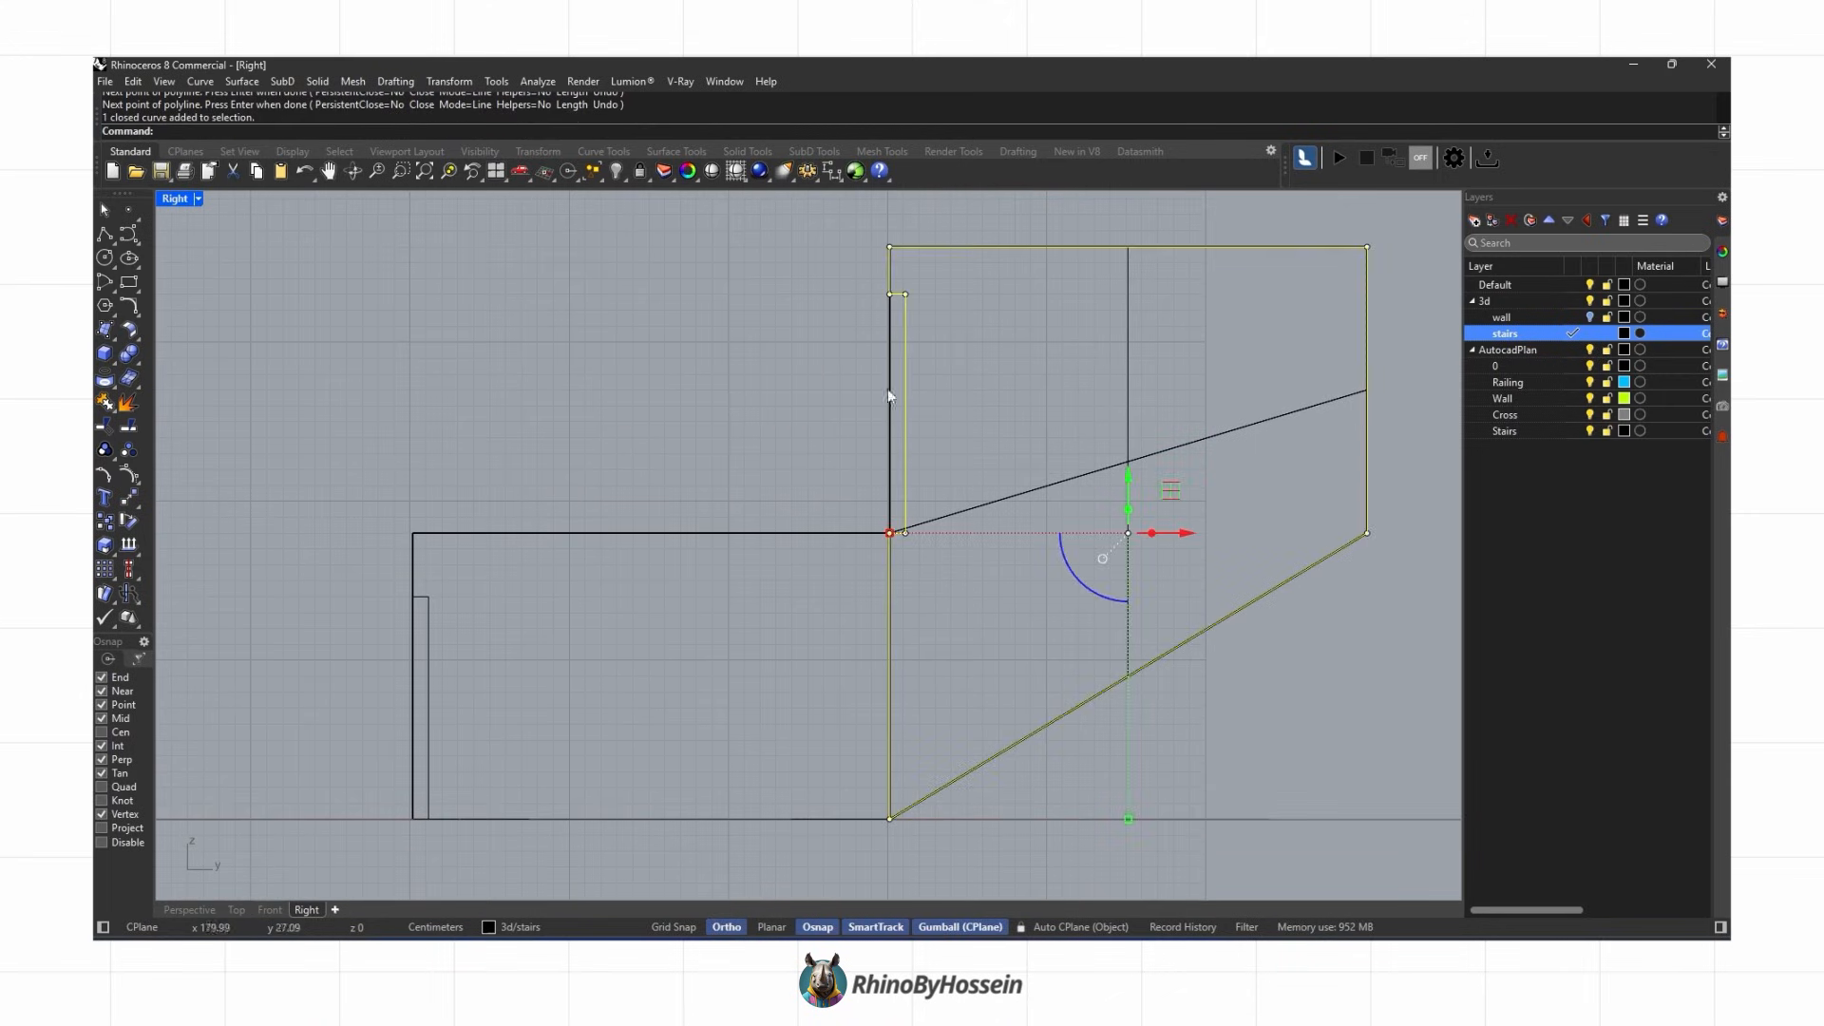
Step: Align the profile curves onto the end face of the step blocks with Set Points
{"action": "left_click", "coordinate": [173, 914]}
{"action": "right_click_drag", "start_coordinate": [824, 572], "coordinate": [636, 575]}
{"action": "key", "text": "Escape"}
{"action": "left_click", "coordinate": [699, 556]}
{"action": "left_click", "coordinate": [835, 555]}
{"action": "left_click", "coordinate": [828, 545], "text": "shift"}
{"action": "left_click", "coordinate": [875, 590]}
{"action": "scroll", "coordinate": [657, 295], "scroll_direction": "up", "scroll_amount": 3}
{"action": "left_click", "coordinate": [456, 83]}
{"action": "left_click", "coordinate": [525, 319]}
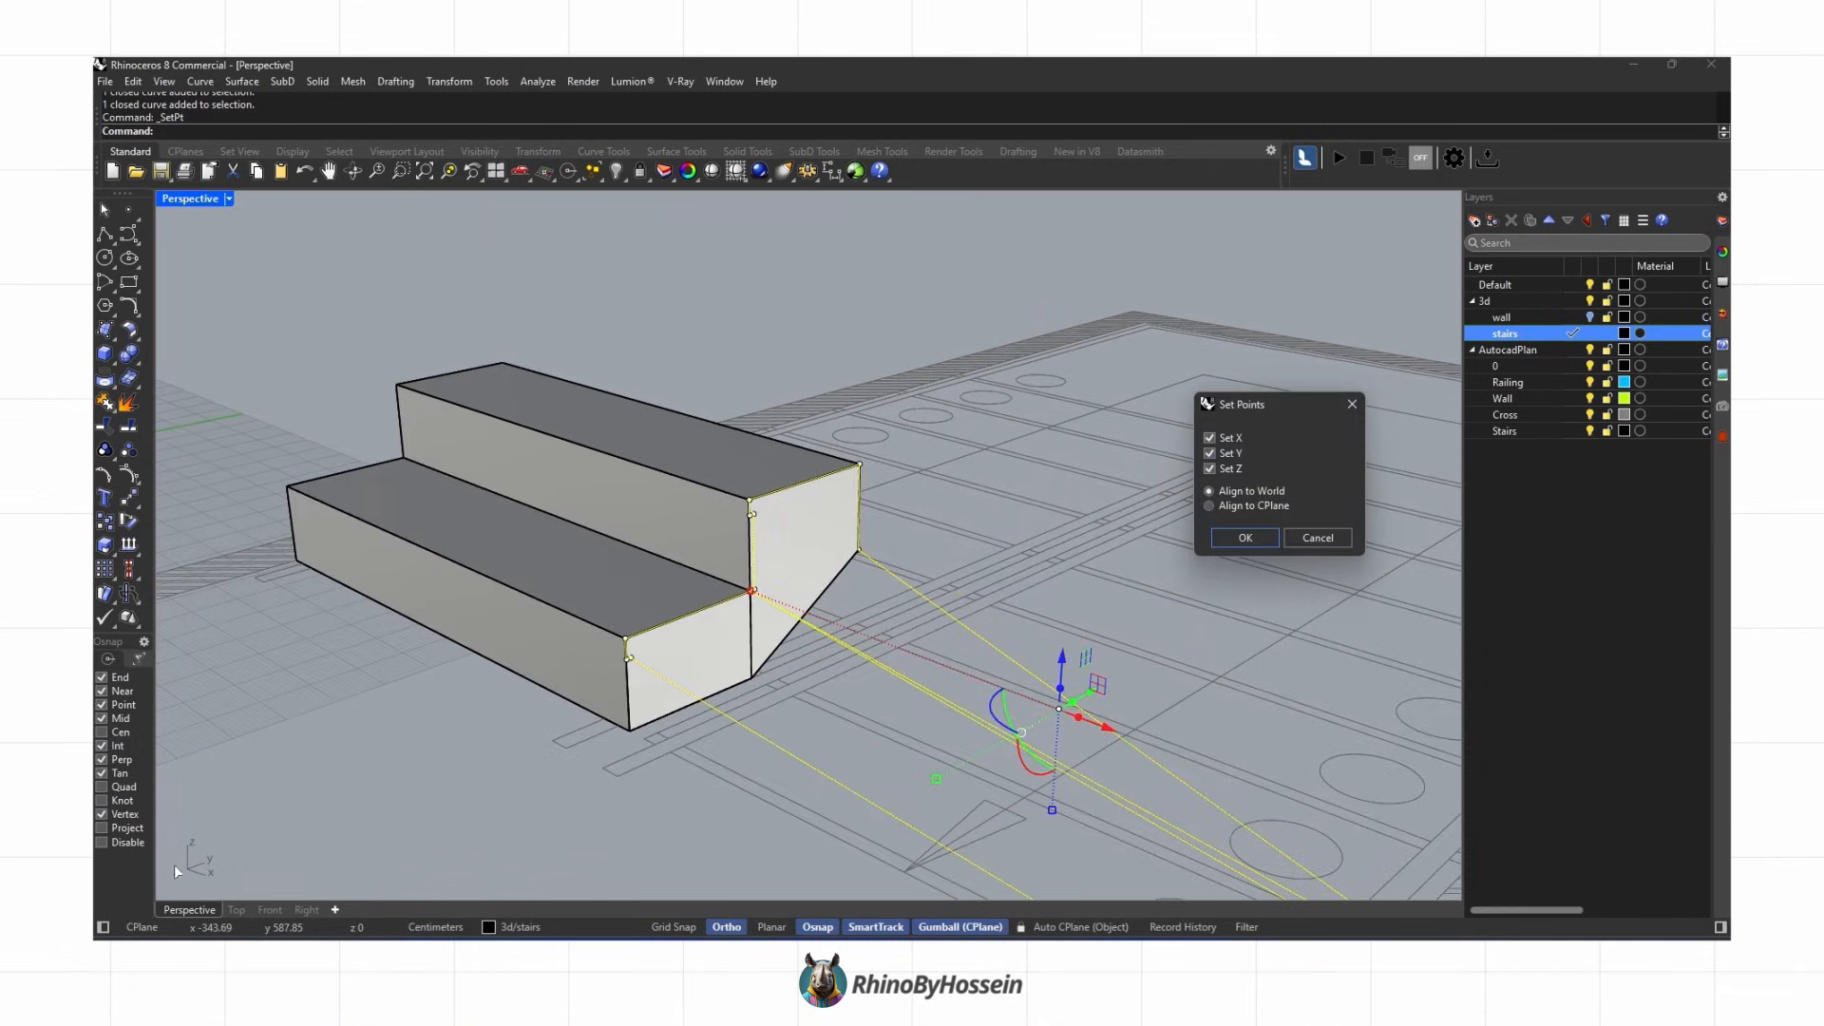
{"action": "left_click", "coordinate": [1237, 539]}
{"action": "right_click_drag", "start_coordinate": [658, 680], "coordinate": [99, 429]}
Step: Extrude the profiles into nosed steps and delete the original blocks and curves
{"action": "left_click", "coordinate": [112, 363]}
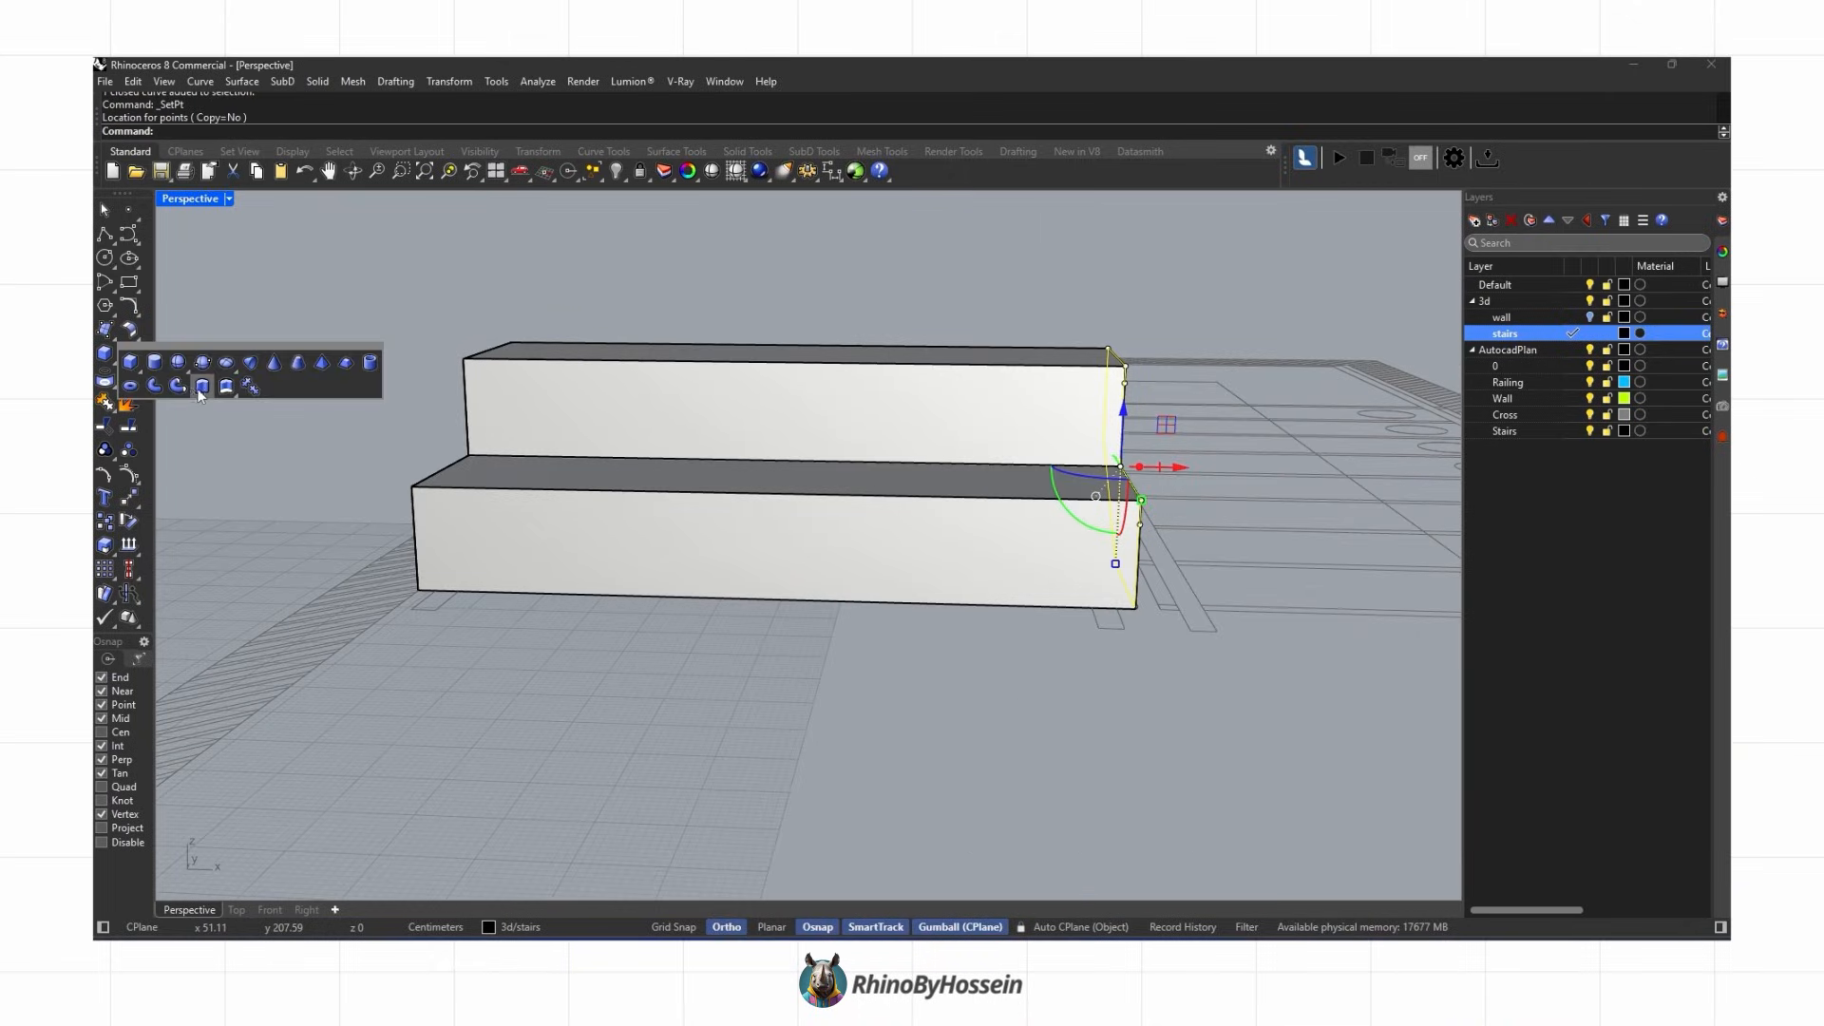
{"action": "left_click", "coordinate": [202, 385]}
{"action": "left_click", "coordinate": [418, 590]}
{"action": "key", "text": "Delete"}
{"action": "left_click", "coordinate": [568, 568]}
{"action": "key", "text": "Delete"}
{"action": "left_click", "coordinate": [480, 412]}
{"action": "key", "text": "Delete"}
Step: Copy the nosed step repeatedly up the flight, snapping each copy to the previous step's top corner
{"action": "right_click_drag", "start_coordinate": [483, 414], "coordinate": [682, 495]}
{"action": "middle_click", "coordinate": [682, 498]}
{"action": "left_click", "coordinate": [703, 499]}
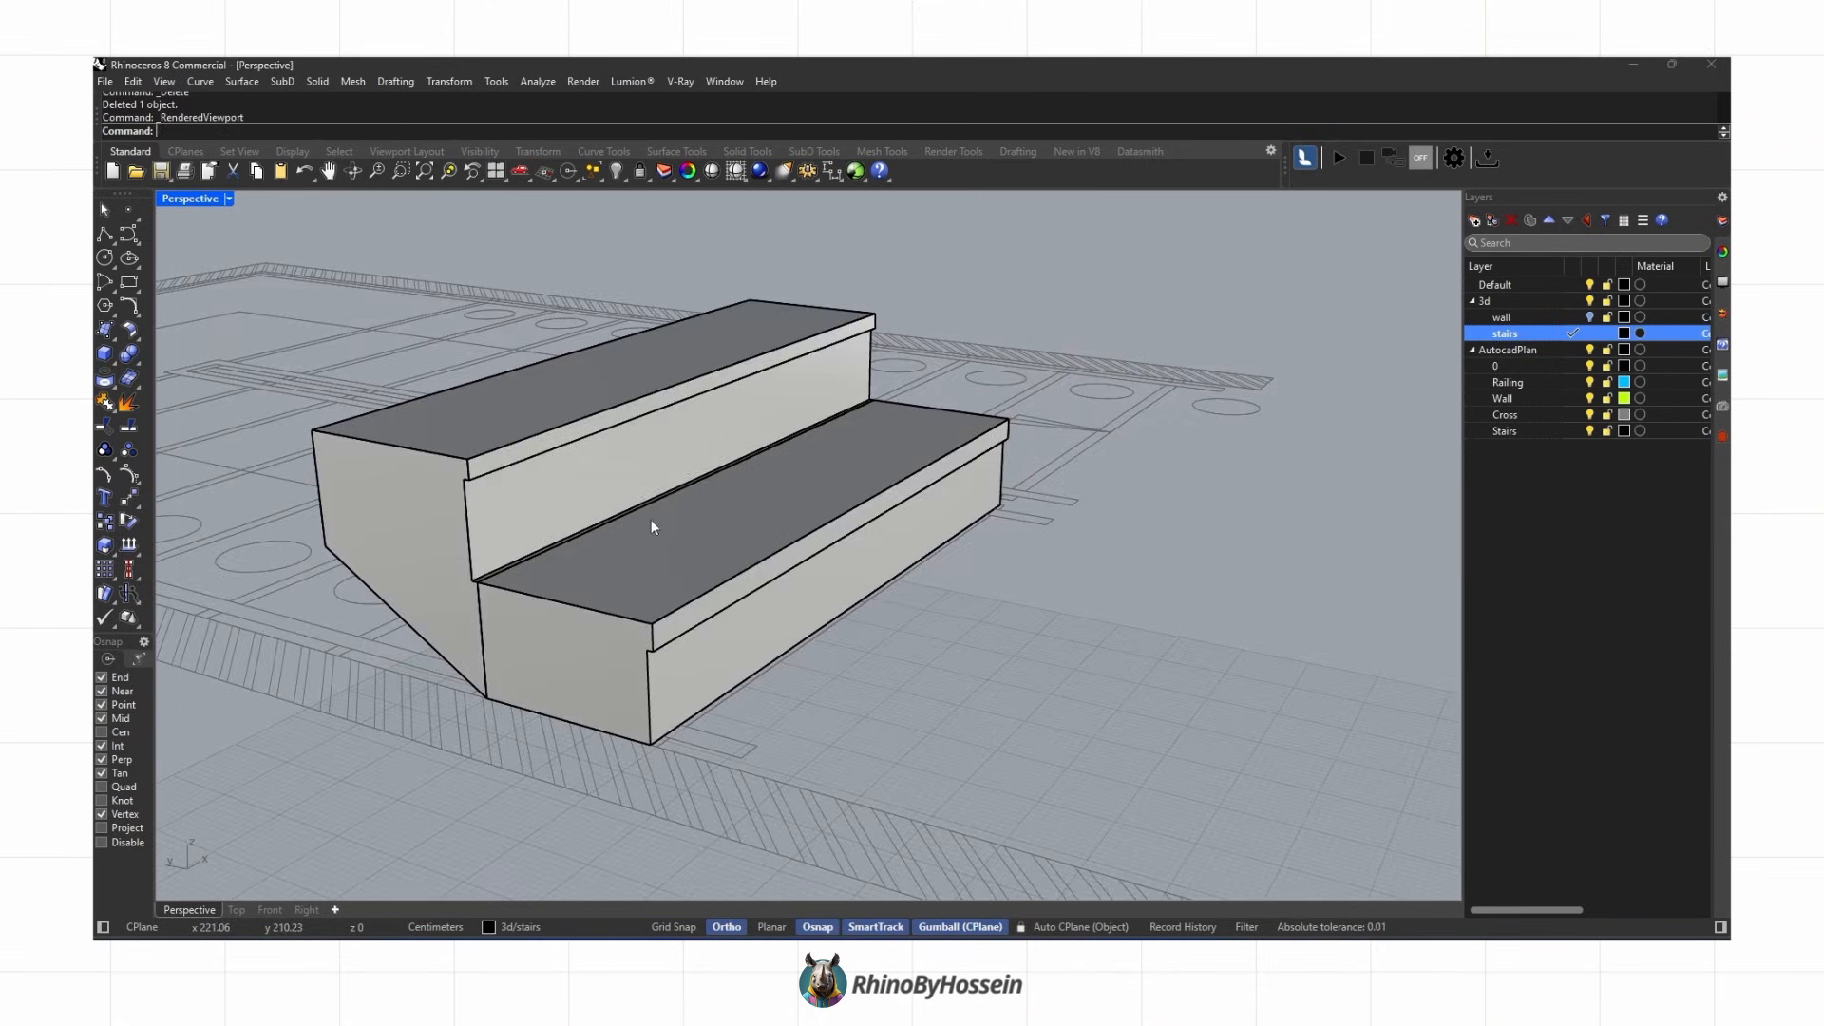
{"action": "scroll", "coordinate": [664, 551], "scroll_direction": "down", "scroll_amount": 5}
{"action": "scroll", "coordinate": [703, 570], "scroll_direction": "up", "scroll_amount": 5}
{"action": "middle_click", "coordinate": [700, 548]}
{"action": "left_click", "coordinate": [716, 550]}
{"action": "mouse_move", "coordinate": [716, 549]}
{"action": "right_mouse_down"}
{"action": "mouse_move", "coordinate": [660, 563]}
{"action": "mouse_move", "coordinate": [818, 592]}
{"action": "right_mouse_up"}
{"action": "scroll", "coordinate": [665, 550], "scroll_direction": "up", "scroll_amount": 2}
{"action": "left_click", "coordinate": [644, 542]}
{"action": "left_click", "coordinate": [106, 532]}
{"action": "left_click", "coordinate": [722, 679]}
{"action": "left_click", "coordinate": [582, 539]}
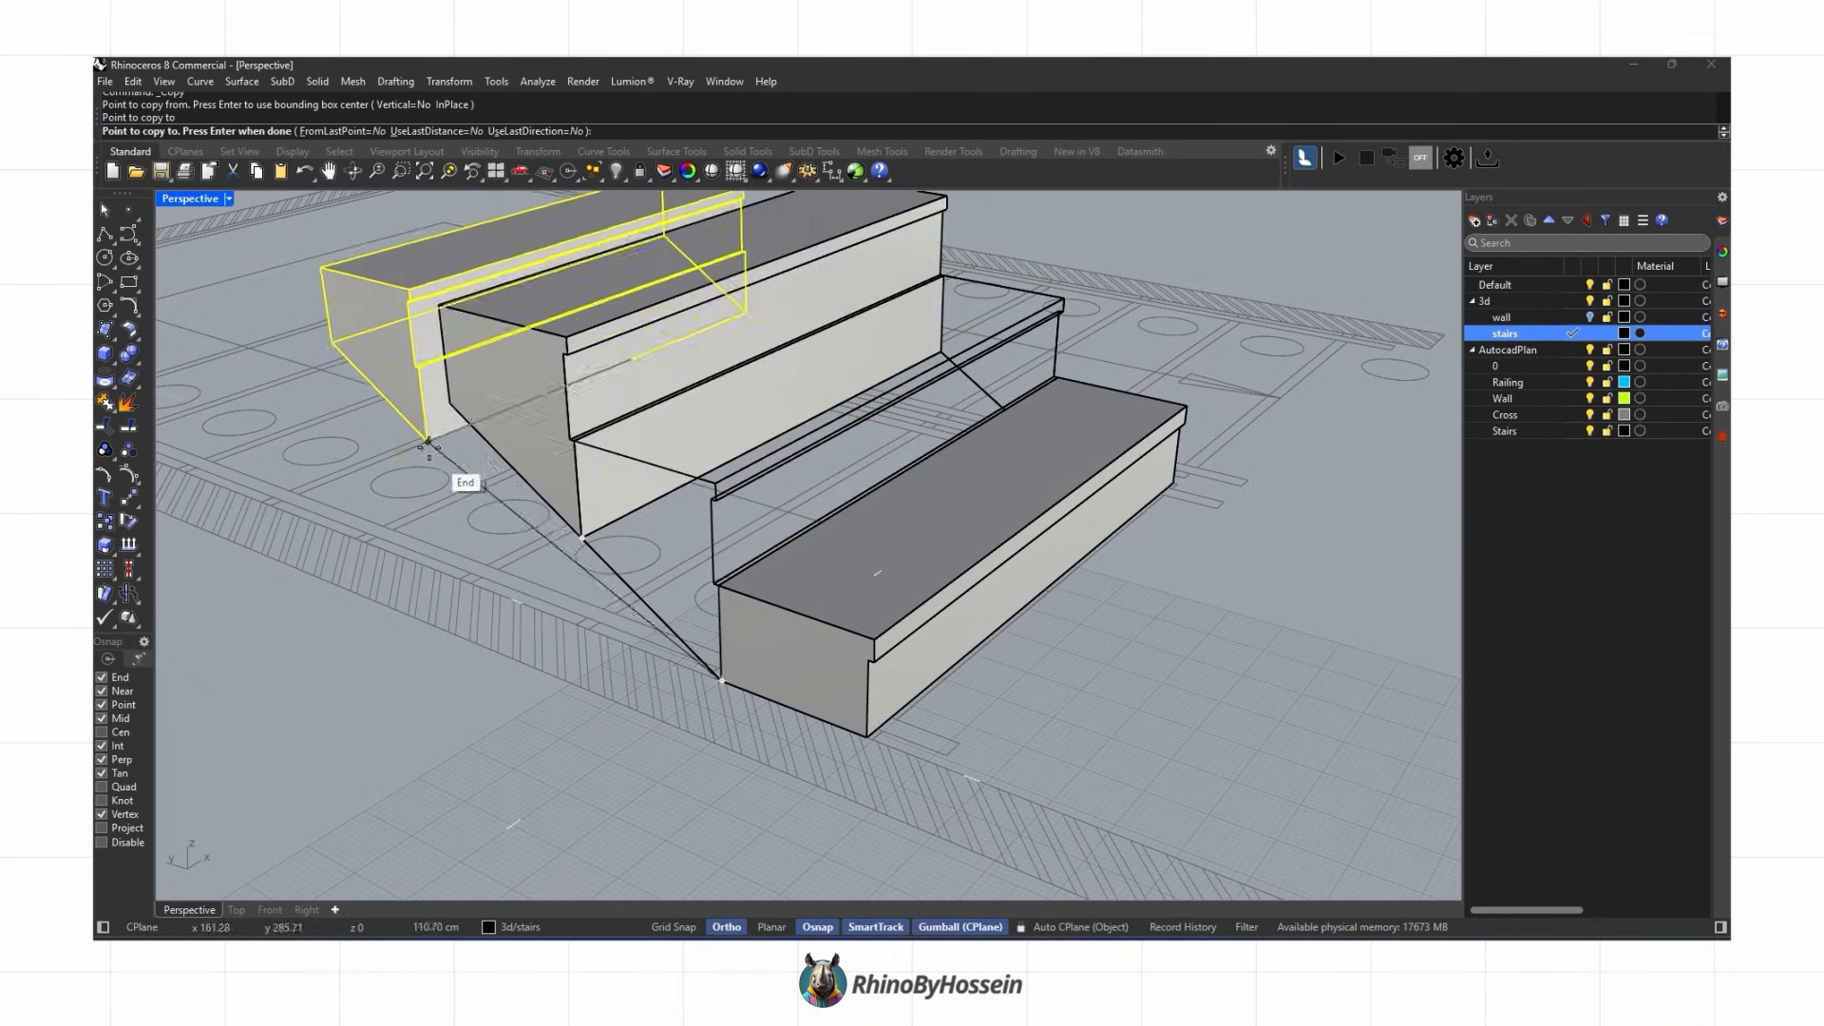
{"action": "left_click", "coordinate": [450, 404]}
{"action": "left_click", "coordinate": [326, 270]}
{"action": "scroll", "coordinate": [365, 344], "scroll_direction": "down", "scroll_amount": 4}
{"action": "right_click_drag", "start_coordinate": [369, 316], "coordinate": [978, 560], "text": "shift"}
{"action": "scroll", "coordinate": [665, 494], "scroll_direction": "up", "scroll_amount": 2}
{"action": "scroll", "coordinate": [608, 427], "scroll_direction": "up", "scroll_amount": 2}
{"action": "left_click", "coordinate": [461, 300]}
{"action": "scroll", "coordinate": [707, 499], "scroll_direction": "down", "scroll_amount": 5}
{"action": "scroll", "coordinate": [978, 570], "scroll_direction": "down", "scroll_amount": 4}
{"action": "right_click", "coordinate": [977, 575]}
Step: Draw a rectangle for the landing beyond the top step of the flight
{"action": "left_click", "coordinate": [236, 910]}
{"action": "scroll", "coordinate": [646, 635], "scroll_direction": "down", "scroll_amount": 4}
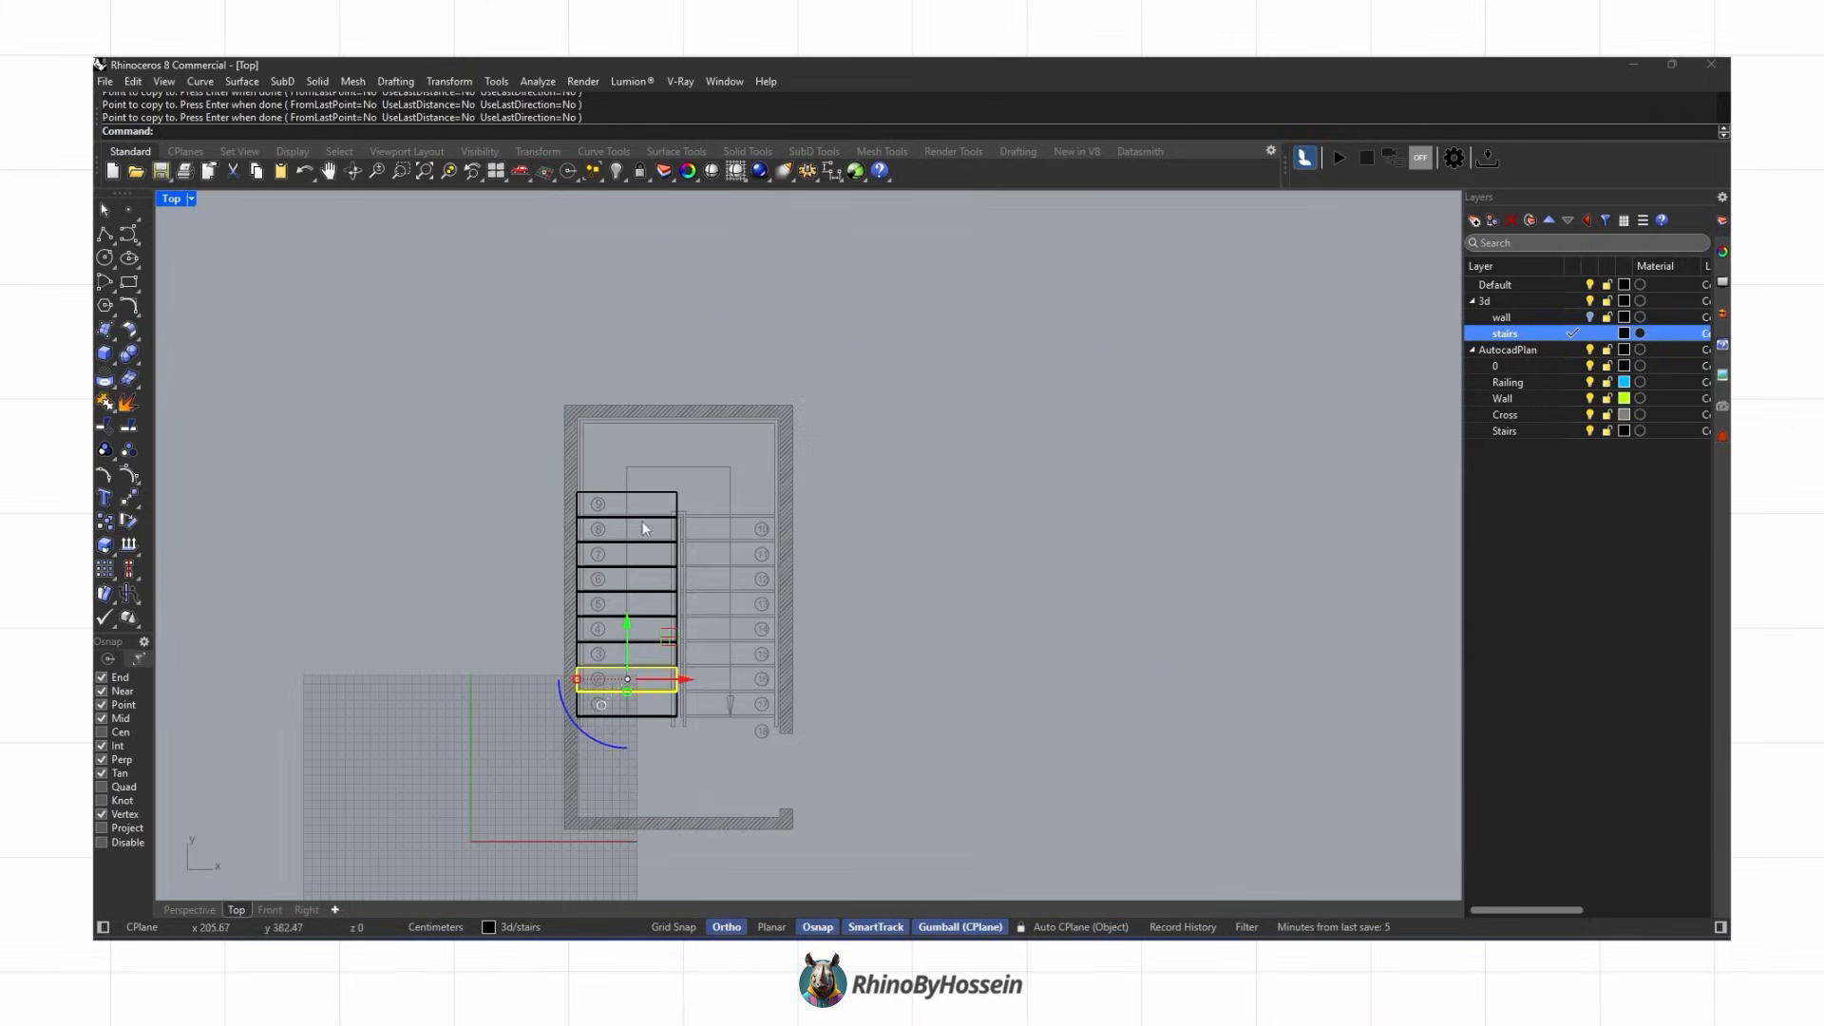
{"action": "scroll", "coordinate": [636, 479], "scroll_direction": "up", "scroll_amount": 6}
{"action": "left_click", "coordinate": [628, 518]}
{"action": "left_click", "coordinate": [200, 910]}
{"action": "right_click_drag", "start_coordinate": [612, 637], "coordinate": [770, 726]}
{"action": "left_click", "coordinate": [688, 654]}
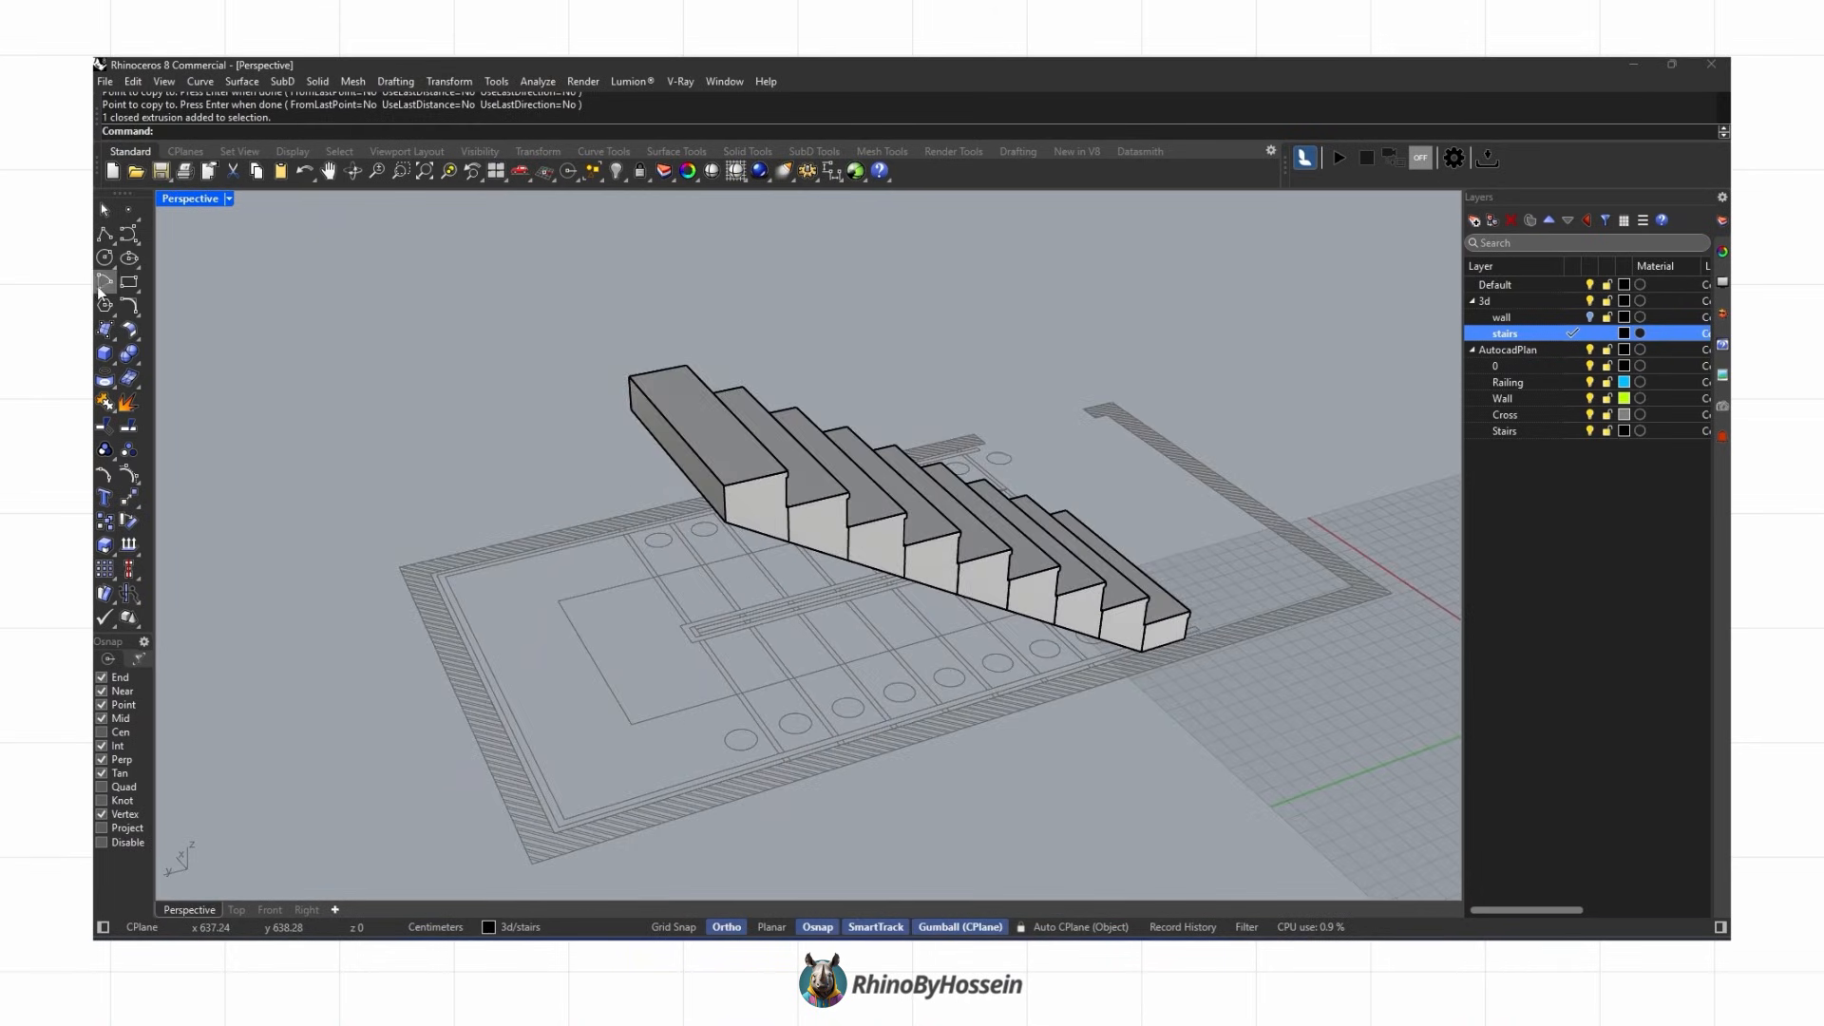
{"action": "left_click", "coordinate": [129, 282]}
{"action": "scroll", "coordinate": [798, 757], "scroll_direction": "up", "scroll_amount": 5}
{"action": "left_click", "coordinate": [803, 747]}
{"action": "left_click", "coordinate": [271, 430]}
{"action": "scroll", "coordinate": [782, 708], "scroll_direction": "down", "scroll_amount": 5}
Step: Raise the landing rectangle to the top step's level with Set Points
{"action": "left_click", "coordinate": [448, 81]}
{"action": "left_click", "coordinate": [519, 312]}
{"action": "left_click", "coordinate": [1247, 541]}
{"action": "left_click", "coordinate": [826, 373]}
{"action": "right_click_drag", "start_coordinate": [738, 413], "coordinate": [741, 470]}
Step: Extrude the landing rectangle into a slab and delete its curve
{"action": "left_click", "coordinate": [113, 360]}
{"action": "left_click", "coordinate": [206, 388]}
{"action": "scroll", "coordinate": [736, 432], "scroll_direction": "up", "scroll_amount": 3}
{"action": "left_click", "coordinate": [874, 458]}
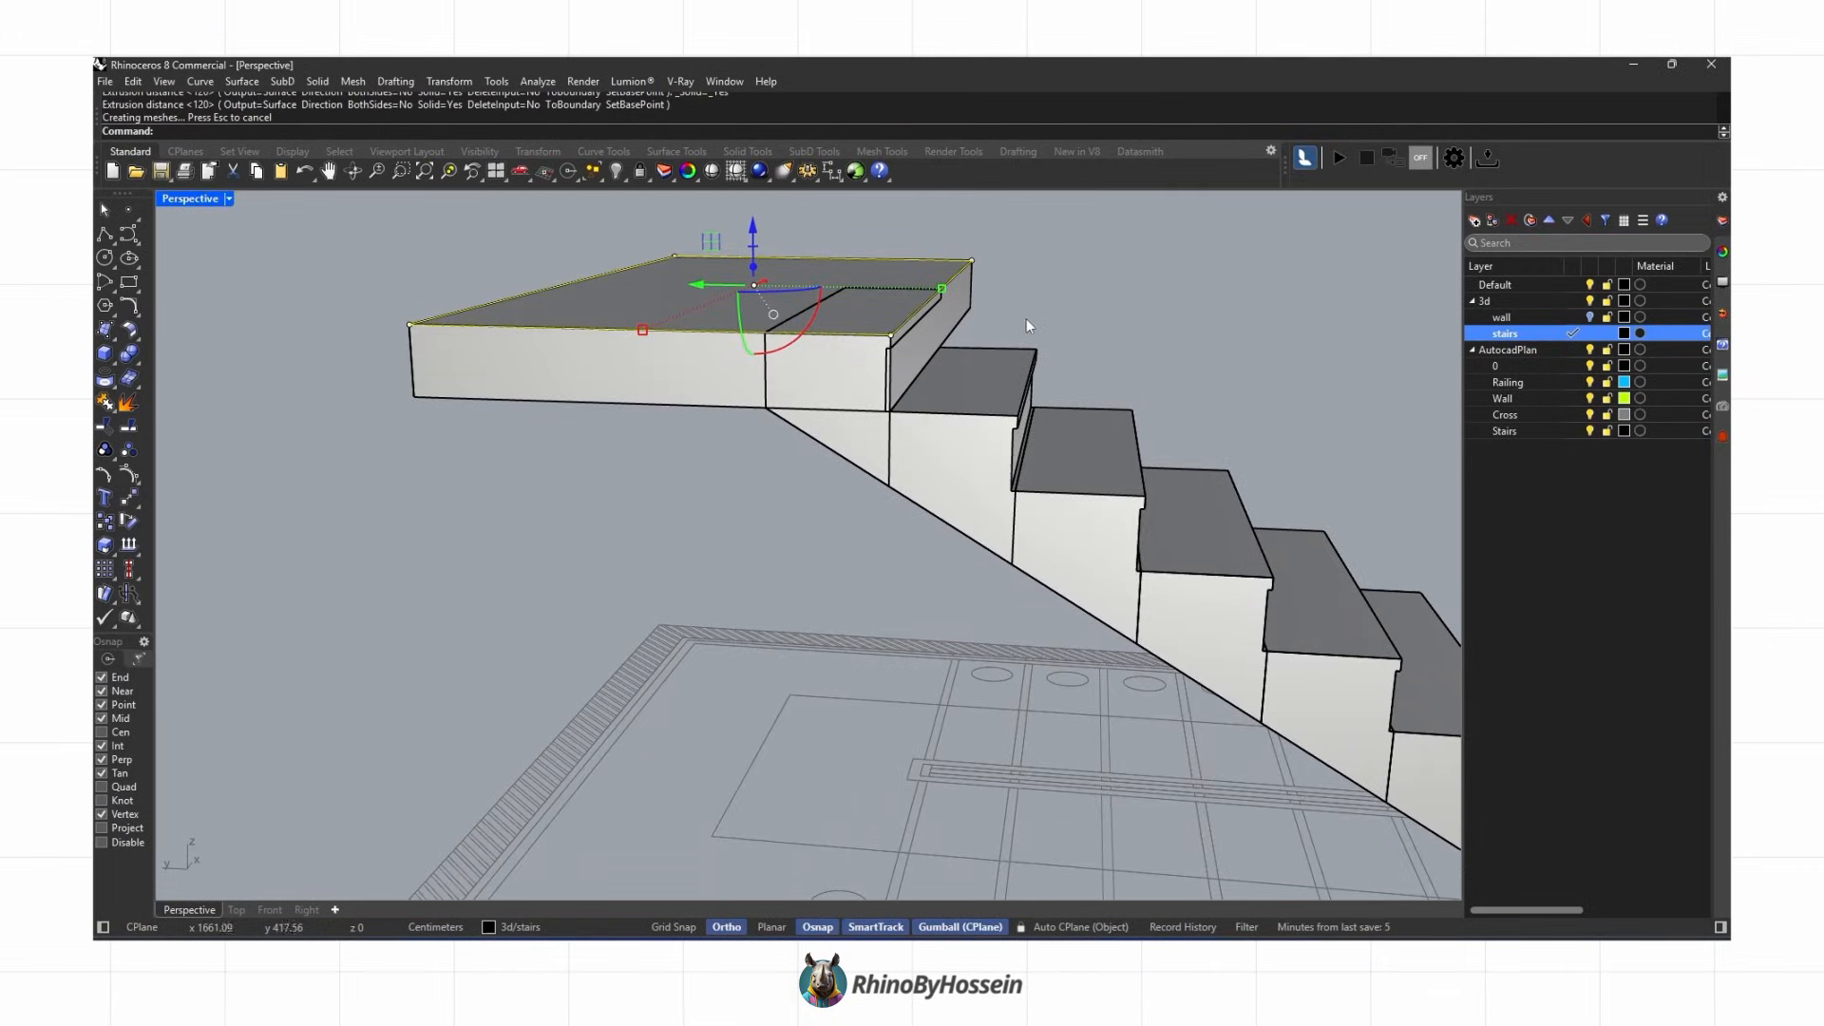
{"action": "key", "text": "Delete"}
Step: Move the top step up to meet the landing slab
{"action": "right_click_drag", "start_coordinate": [1025, 325], "coordinate": [979, 328]}
{"action": "left_click", "coordinate": [914, 380], "text": "ctrl+shift"}
{"action": "left_click", "coordinate": [129, 496]}
{"action": "scroll", "coordinate": [917, 427], "scroll_direction": "up", "scroll_amount": 5}
{"action": "left_click", "coordinate": [857, 390]}
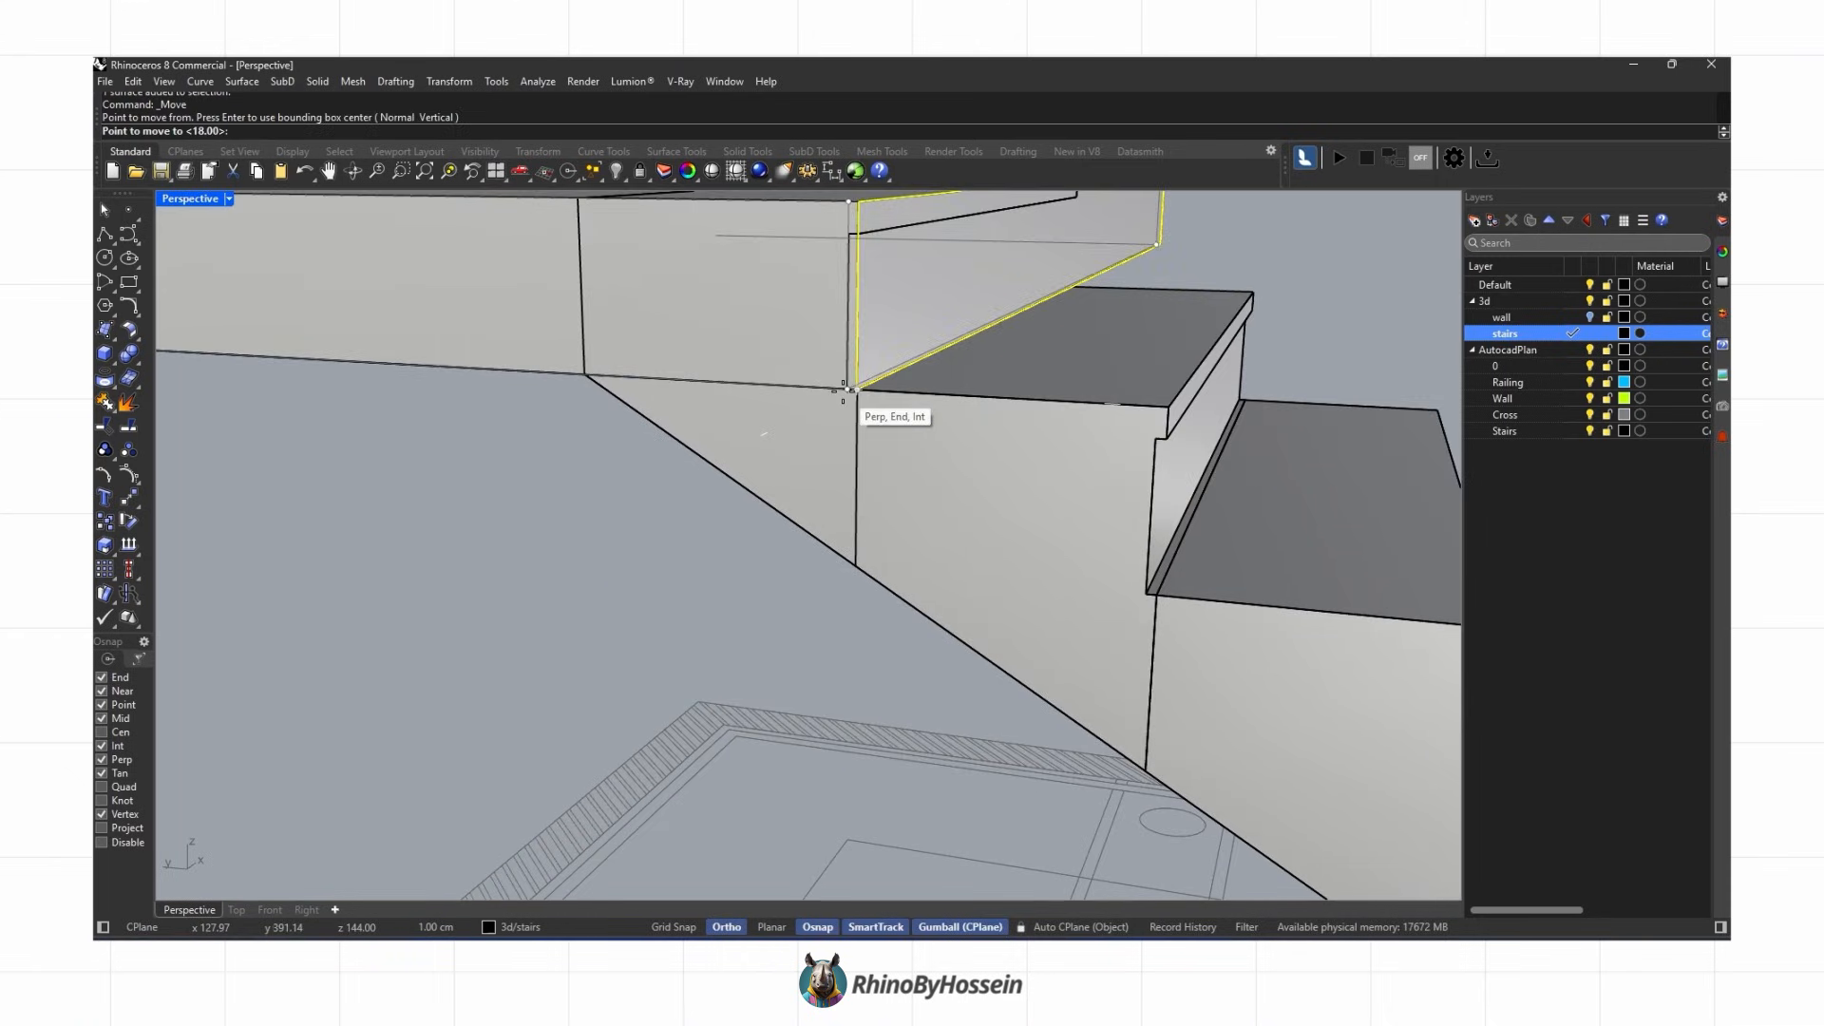
{"action": "left_click", "coordinate": [844, 391]}
{"action": "scroll", "coordinate": [843, 391], "scroll_direction": "down", "scroll_amount": 7}
{"action": "key", "text": "Escape"}
{"action": "right_click_drag", "start_coordinate": [824, 420], "coordinate": [738, 488]}
{"action": "left_click", "coordinate": [766, 414]}
{"action": "left_click", "coordinate": [798, 444]}
{"action": "left_click", "coordinate": [665, 413], "text": "shift"}
{"action": "left_click", "coordinate": [130, 355]}
{"action": "scroll", "coordinate": [923, 522], "scroll_direction": "down", "scroll_amount": 4}
{"action": "left_click", "coordinate": [862, 576]}
{"action": "left_click", "coordinate": [862, 576], "text": "shift"}
{"action": "key", "text": "Escape"}
Step: Finish raising the top step, then move it again so it sits flush against the landing slab's edge
{"action": "left_click", "coordinate": [819, 522]}
{"action": "left_click_drag", "start_coordinate": [734, 486], "coordinate": [965, 483], "text": "alt"}
{"action": "right_click_drag", "start_coordinate": [965, 483], "coordinate": [746, 489]}
{"action": "left_click_drag", "start_coordinate": [749, 493], "coordinate": [918, 544]}
{"action": "left_click", "coordinate": [129, 497]}
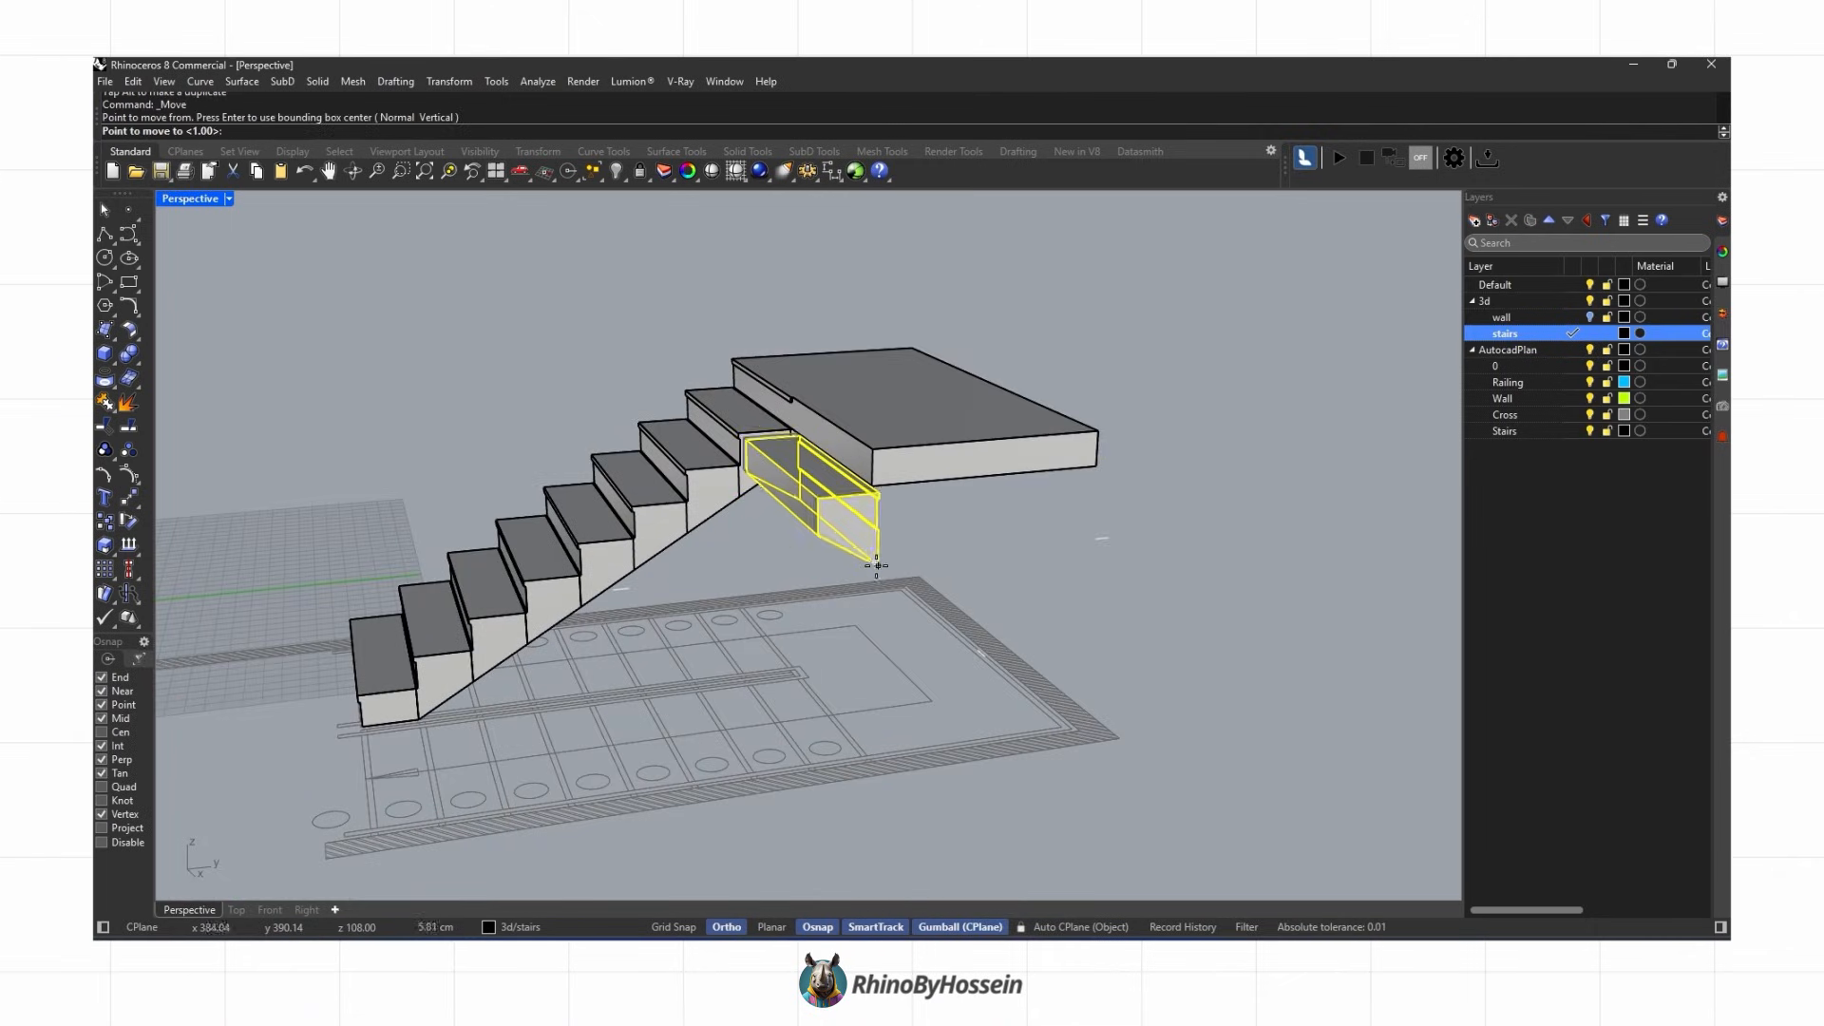
{"action": "left_click", "coordinate": [872, 486]}
{"action": "key", "text": "Escape"}
Step: Copy the stair steps up from the landing to build the second stair flight
{"action": "right_click_drag", "start_coordinate": [845, 508], "coordinate": [750, 508]}
{"action": "scroll", "coordinate": [784, 542], "scroll_direction": "up", "scroll_amount": 3}
{"action": "left_click", "coordinate": [745, 495]}
{"action": "scroll", "coordinate": [772, 540], "scroll_direction": "up", "scroll_amount": 4}
{"action": "left_click", "coordinate": [771, 548]}
{"action": "left_click", "coordinate": [660, 466]}
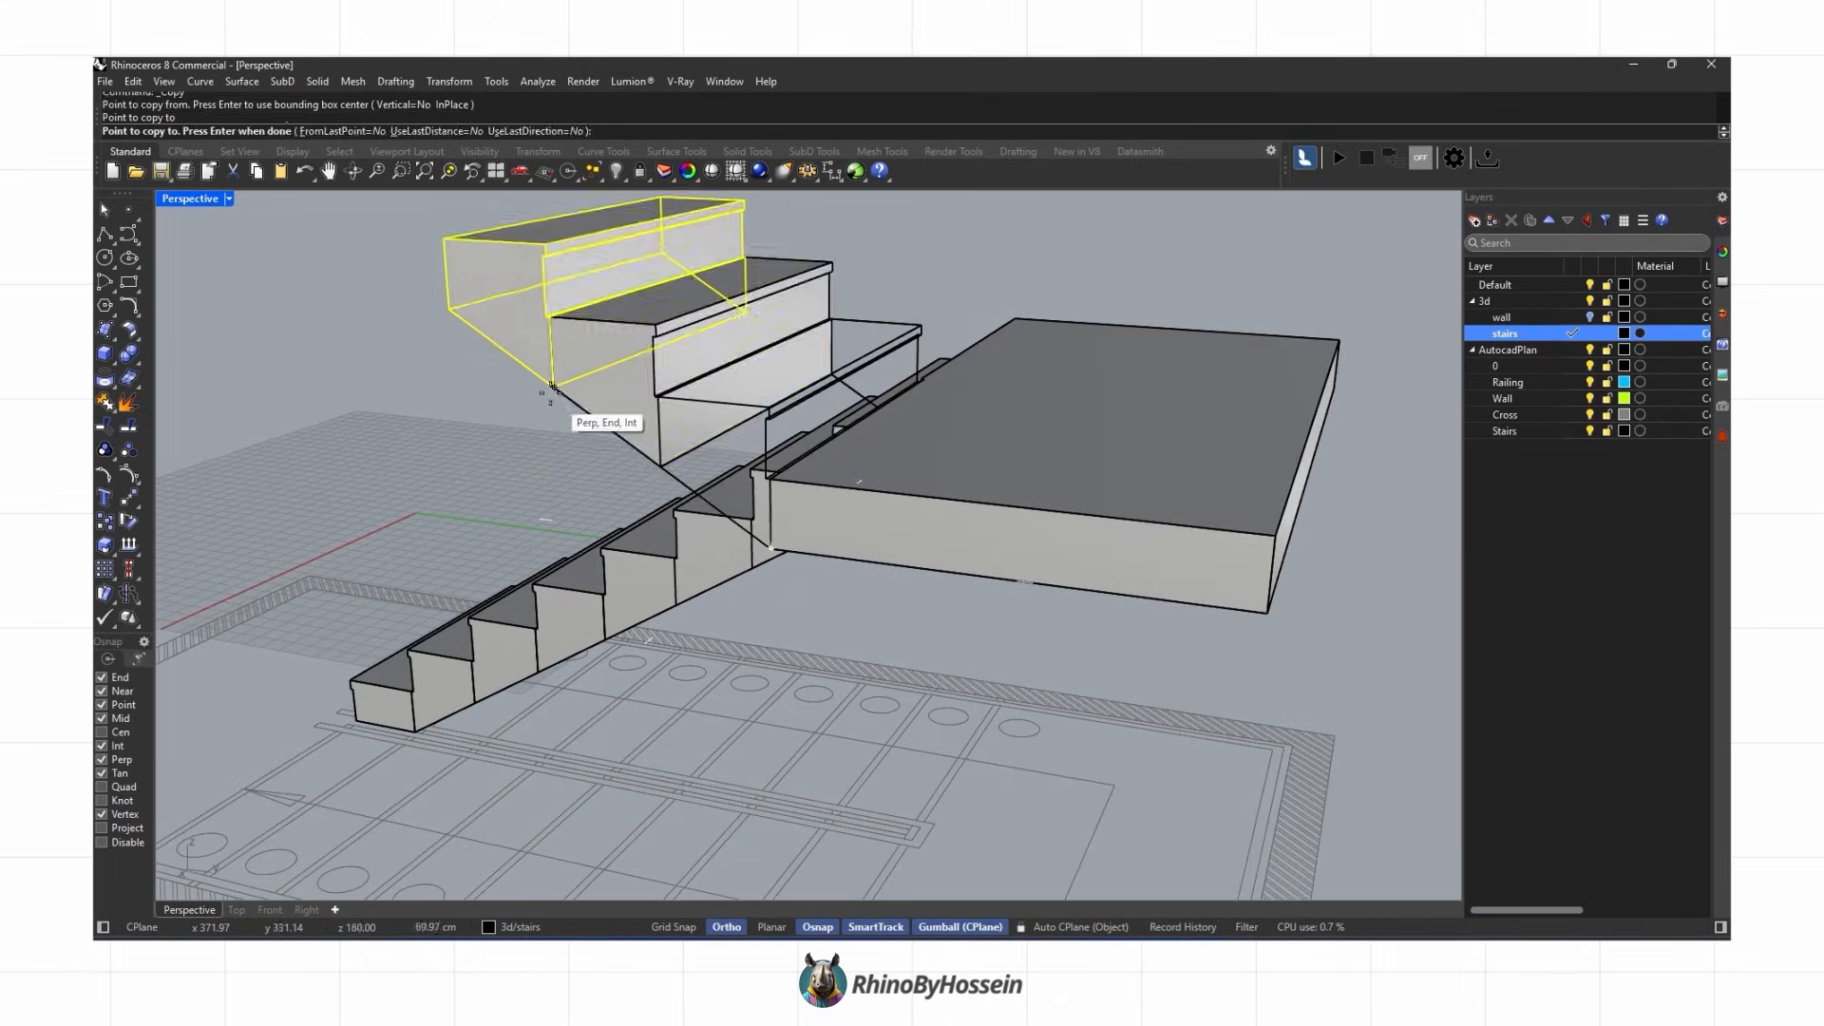
{"action": "left_click", "coordinate": [554, 385]}
{"action": "left_click", "coordinate": [449, 309]}
{"action": "scroll", "coordinate": [466, 353], "scroll_direction": "down", "scroll_amount": 2}
{"action": "right_click_drag", "start_coordinate": [466, 352], "coordinate": [1455, 347]}
{"action": "left_click", "coordinate": [578, 407]}
{"action": "left_click", "coordinate": [513, 362]}
{"action": "left_click", "coordinate": [447, 317]}
{"action": "scroll", "coordinate": [550, 427], "scroll_direction": "down", "scroll_amount": 5}
{"action": "scroll", "coordinate": [691, 417], "scroll_direction": "up", "scroll_amount": 2}
{"action": "left_click", "coordinate": [686, 419]}
{"action": "left_click", "coordinate": [654, 426]}
{"action": "key", "text": "Return"}
Step: Preview the stairwell in Rendered display, toggling the wall layer's visibility, then return to Shaded display
{"action": "scroll", "coordinate": [719, 520], "scroll_direction": "down", "scroll_amount": 2}
{"action": "left_click", "coordinate": [719, 519]}
{"action": "middle_click", "coordinate": [913, 529]}
{"action": "left_click", "coordinate": [932, 529]}
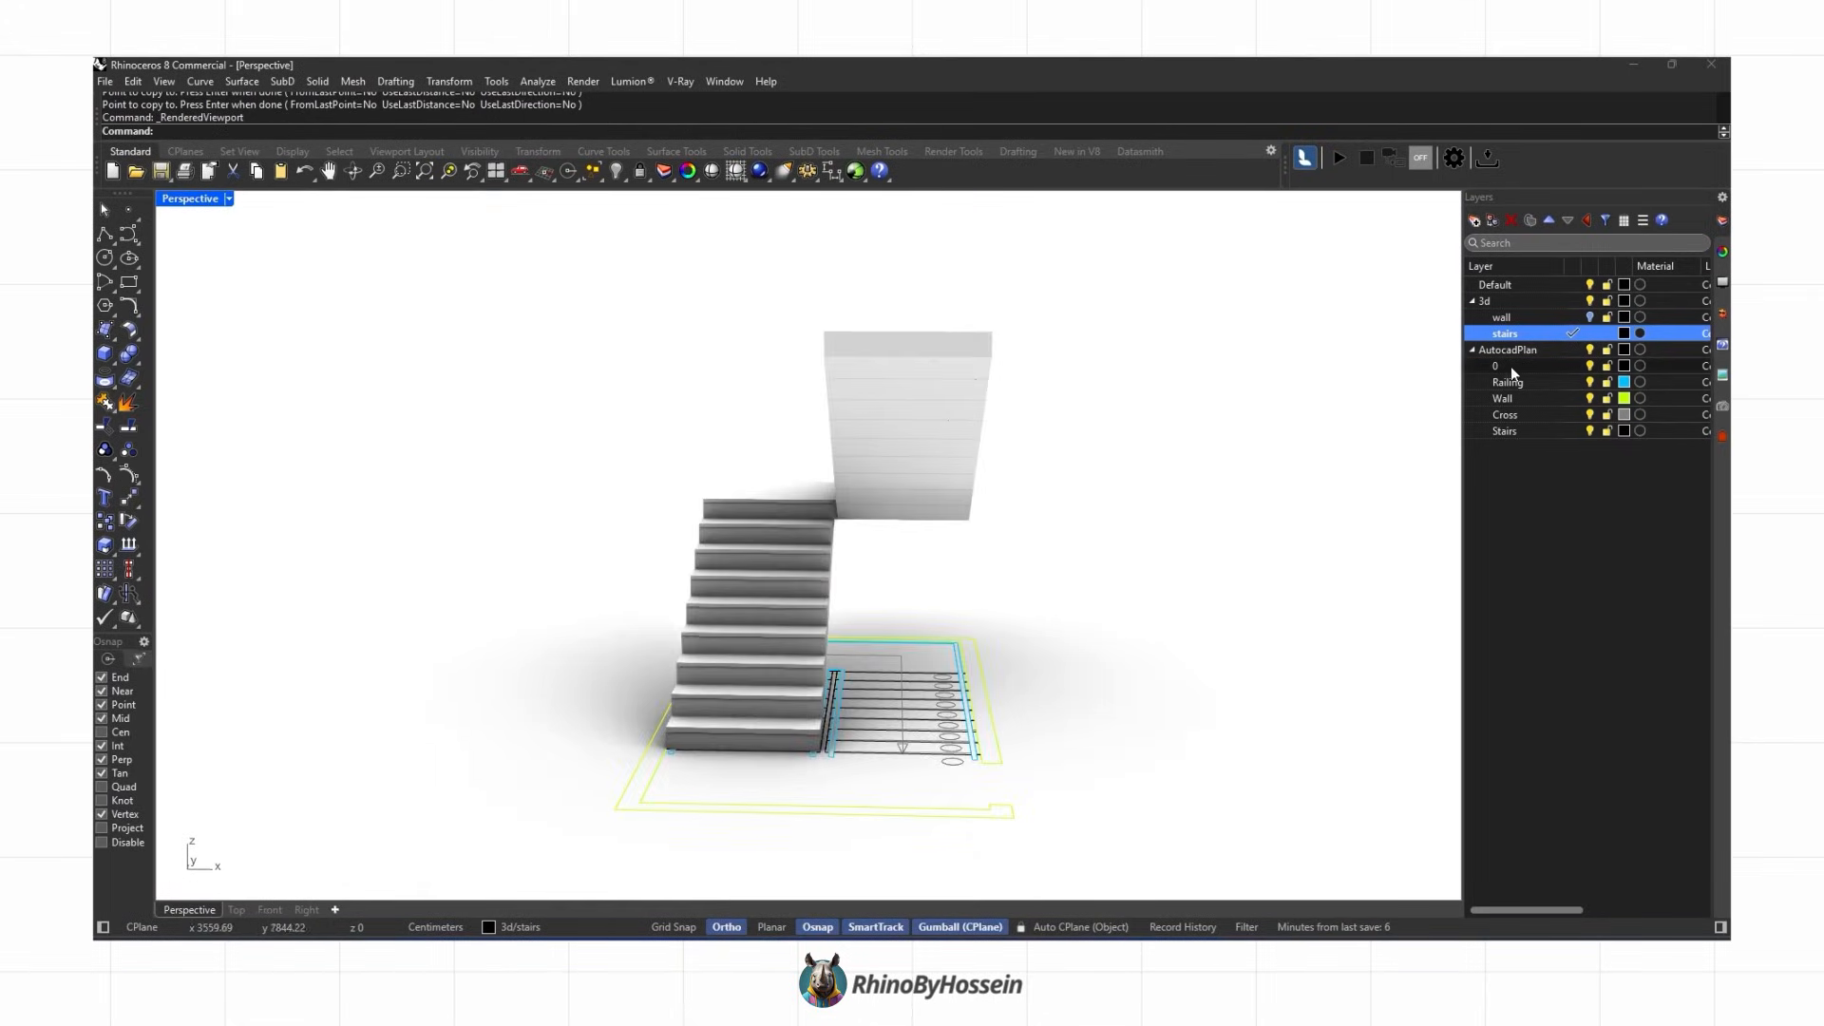
{"action": "left_click", "coordinate": [1591, 318]}
{"action": "right_click_drag", "start_coordinate": [997, 473], "coordinate": [1503, 376]}
{"action": "left_click", "coordinate": [1587, 318]}
{"action": "mouse_move", "coordinate": [798, 532]}
{"action": "right_mouse_down"}
{"action": "mouse_move", "coordinate": [924, 489]}
{"action": "mouse_move", "coordinate": [931, 427]}
{"action": "right_mouse_up"}
{"action": "middle_click", "coordinate": [855, 493]}
{"action": "left_click", "coordinate": [858, 496]}
{"action": "right_click_drag", "start_coordinate": [931, 594], "coordinate": [631, 618]}
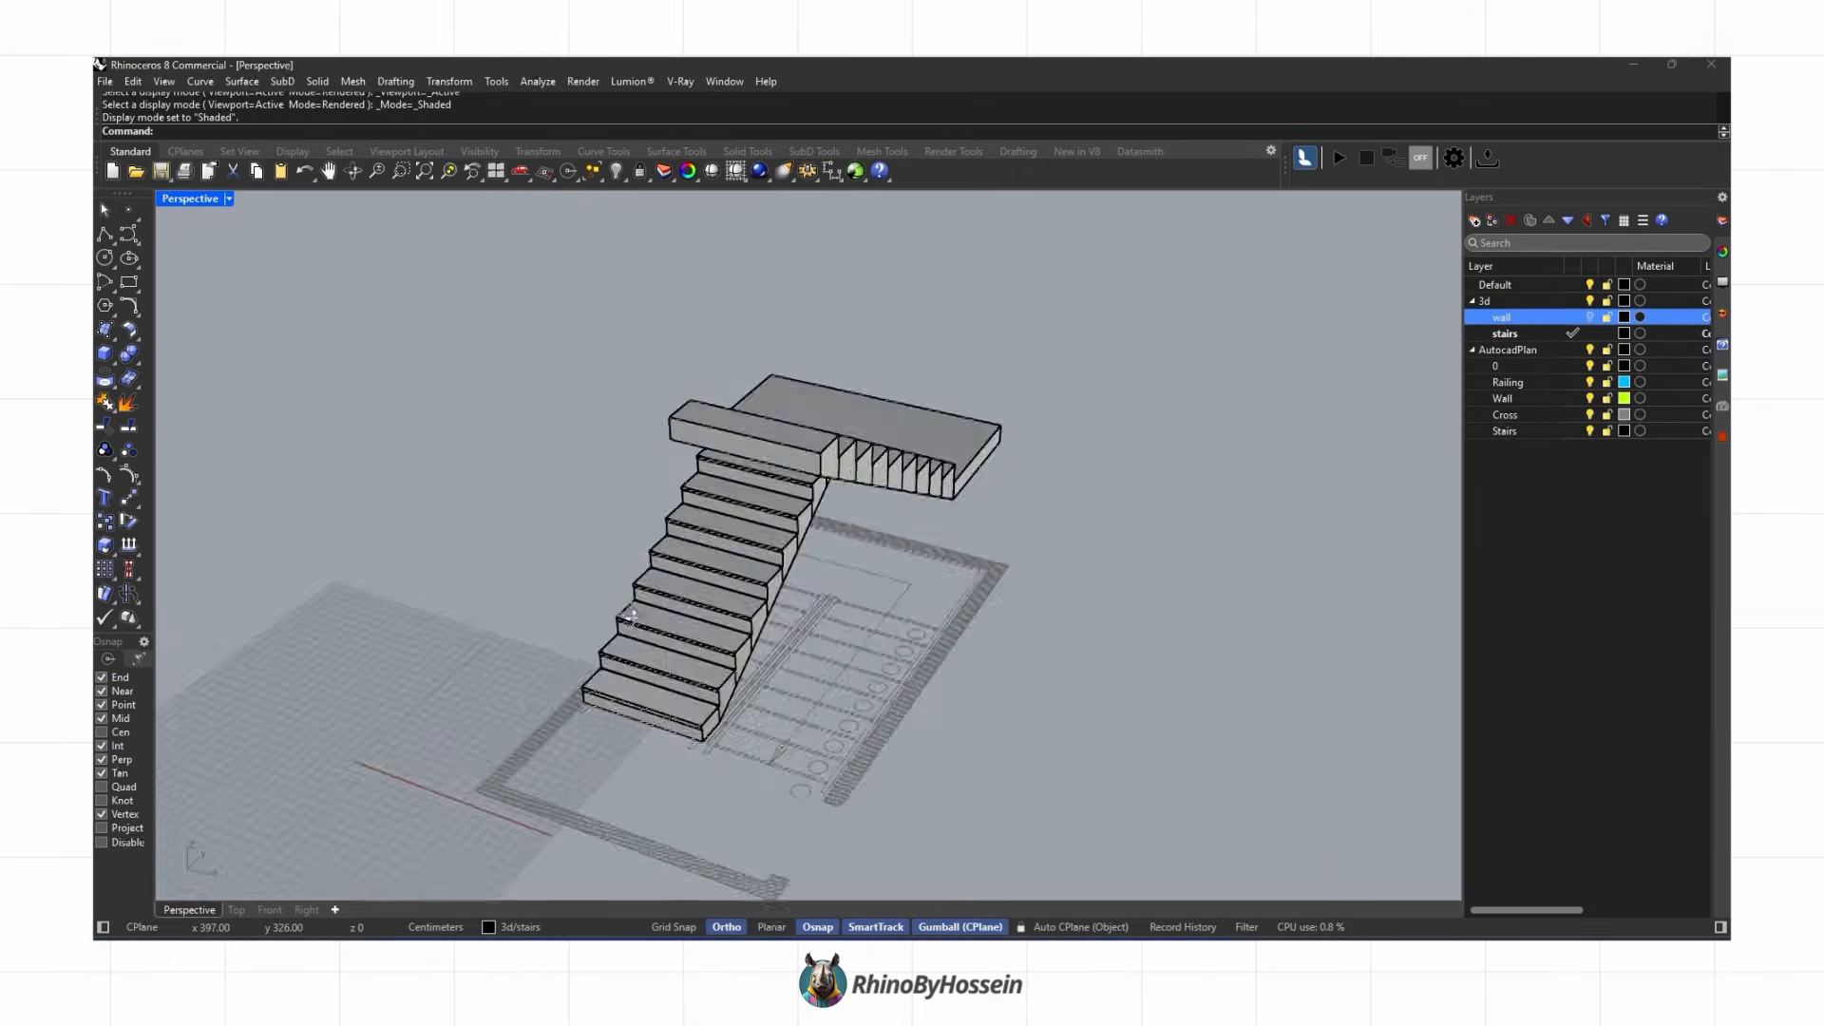
Step: Draw polylines along the outer step corners of both flights, tracing each flight's pitch line
{"action": "scroll", "coordinate": [589, 636], "scroll_direction": "up", "scroll_amount": 6}
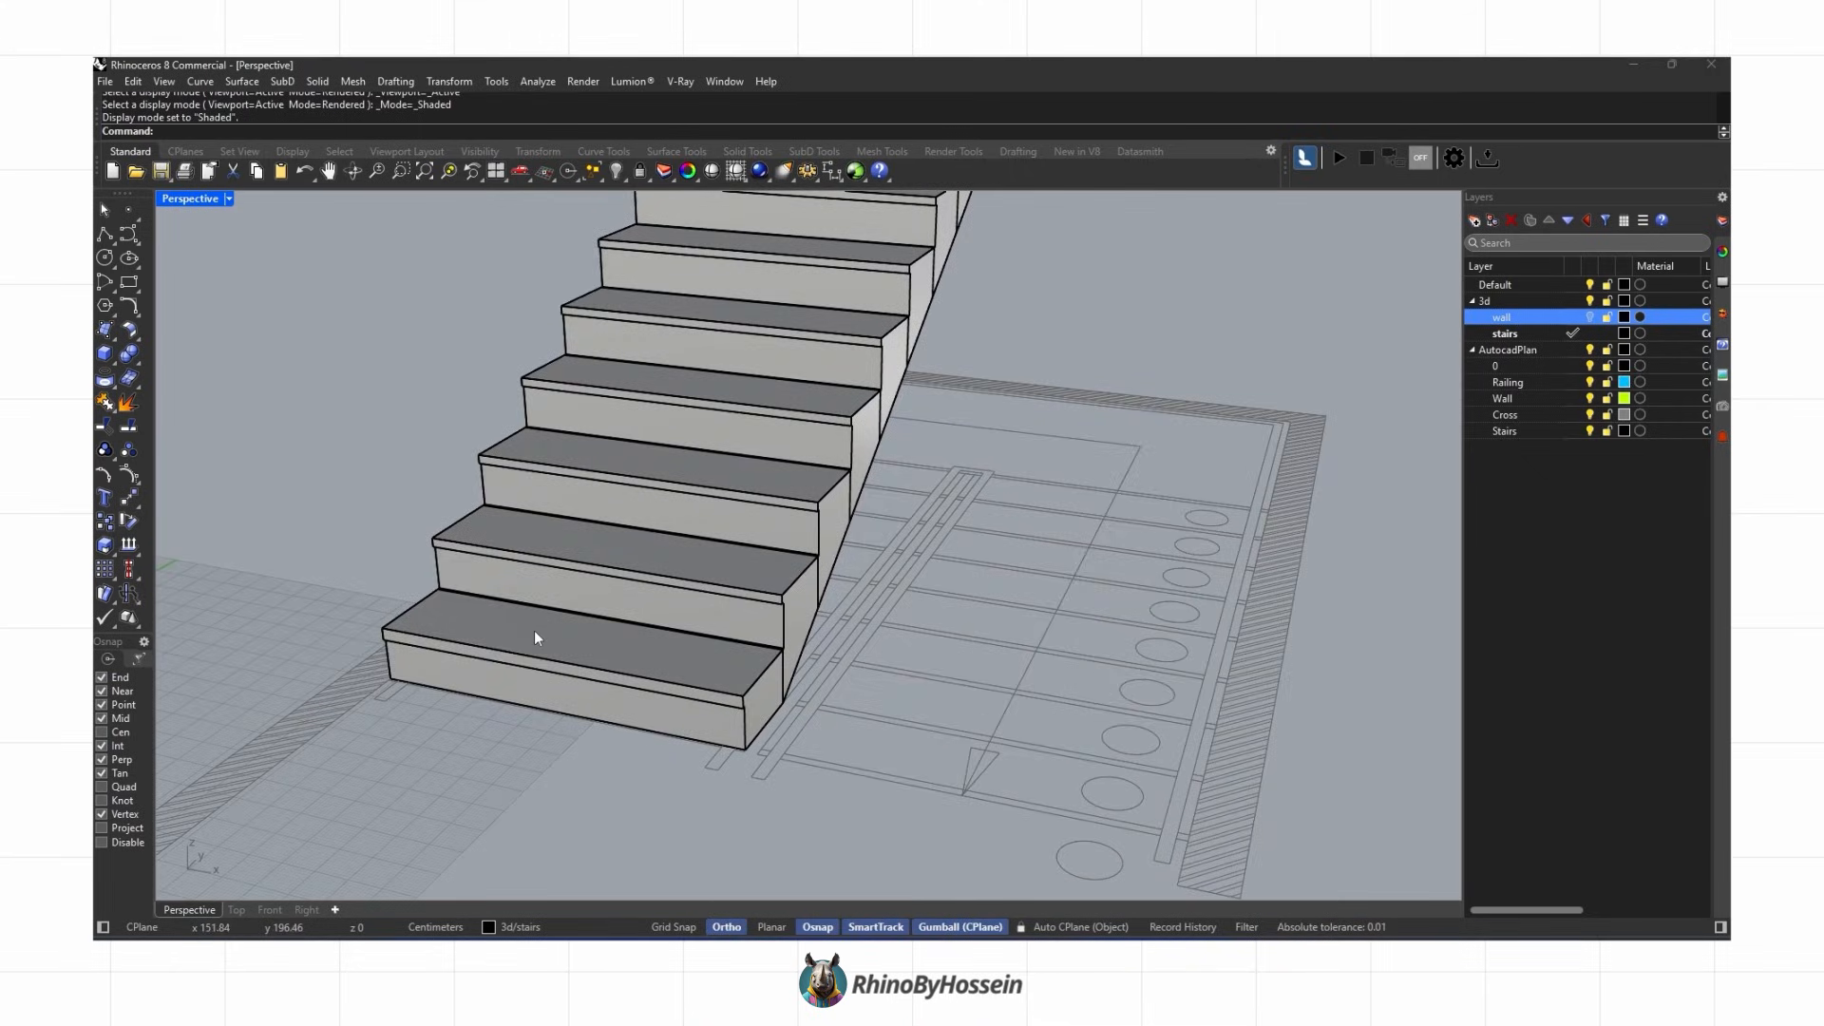
{"action": "scroll", "coordinate": [744, 679], "scroll_direction": "up", "scroll_amount": 2}
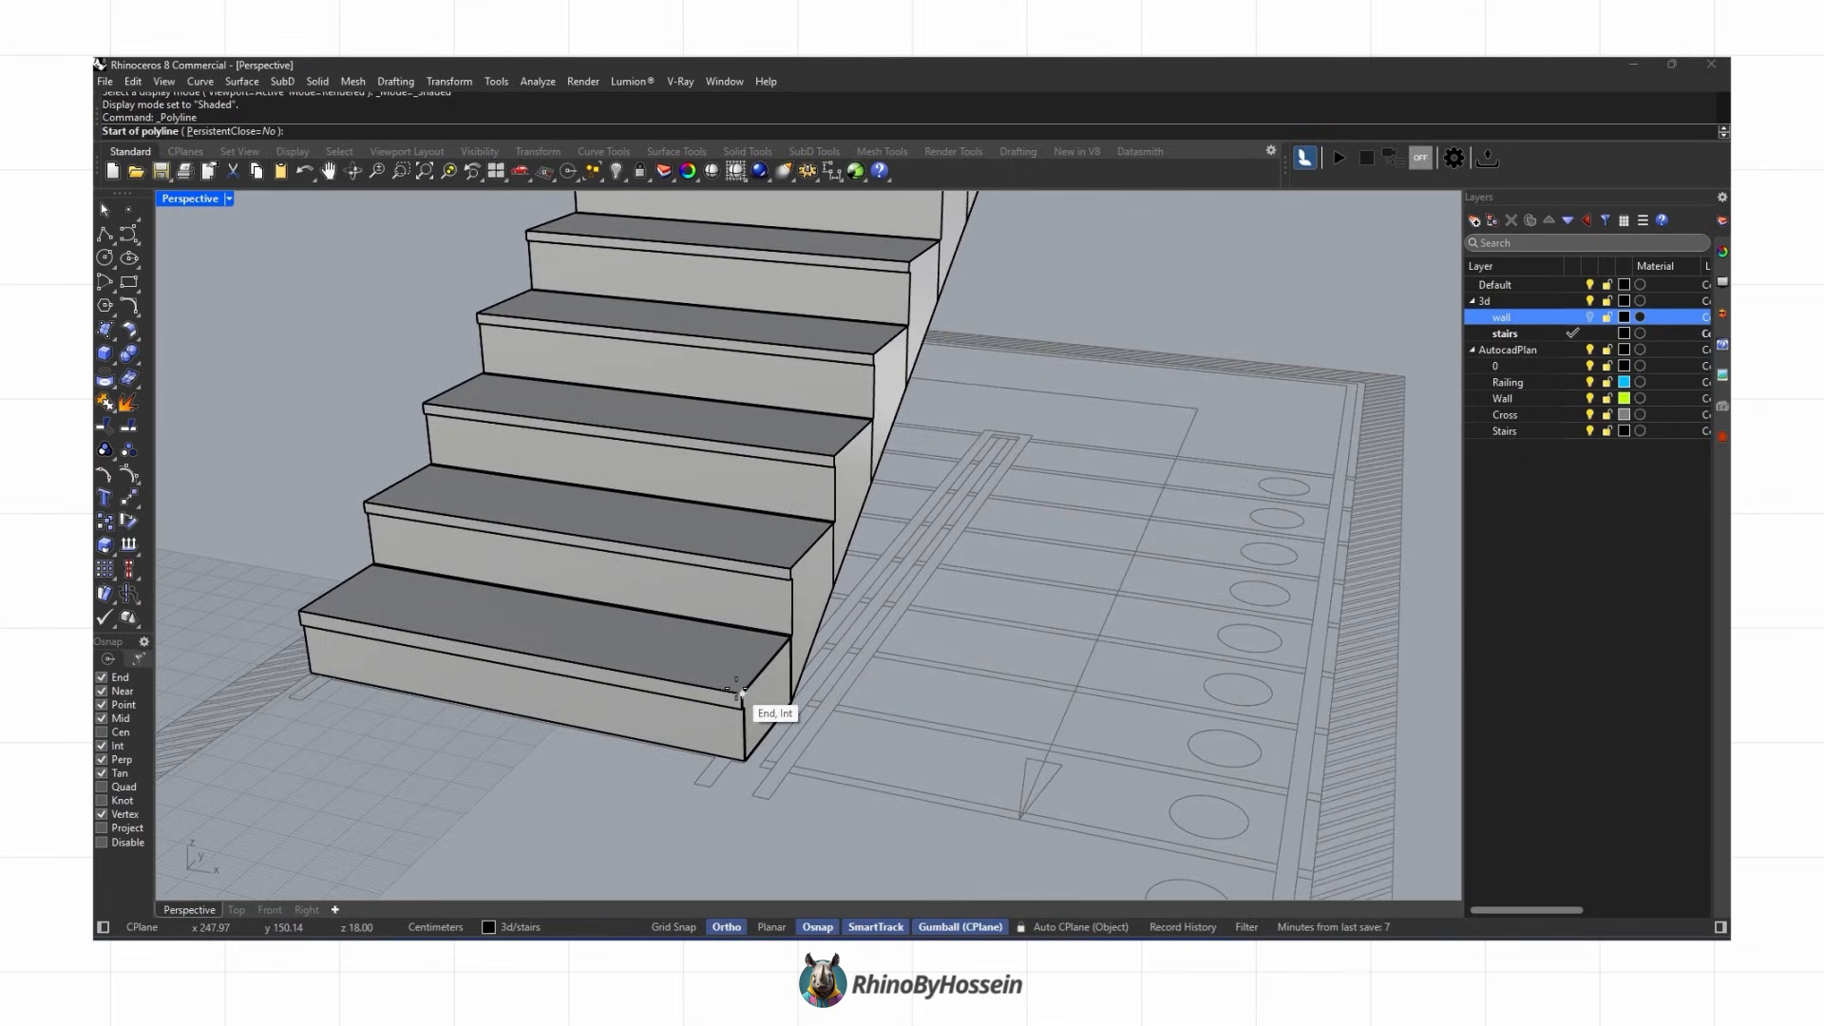
{"action": "left_click", "coordinate": [739, 688]}
{"action": "scroll", "coordinate": [665, 637], "scroll_direction": "down", "scroll_amount": 6}
{"action": "right_click_drag", "start_coordinate": [785, 460], "coordinate": [741, 517]}
{"action": "scroll", "coordinate": [1035, 472], "scroll_direction": "up", "scroll_amount": 8}
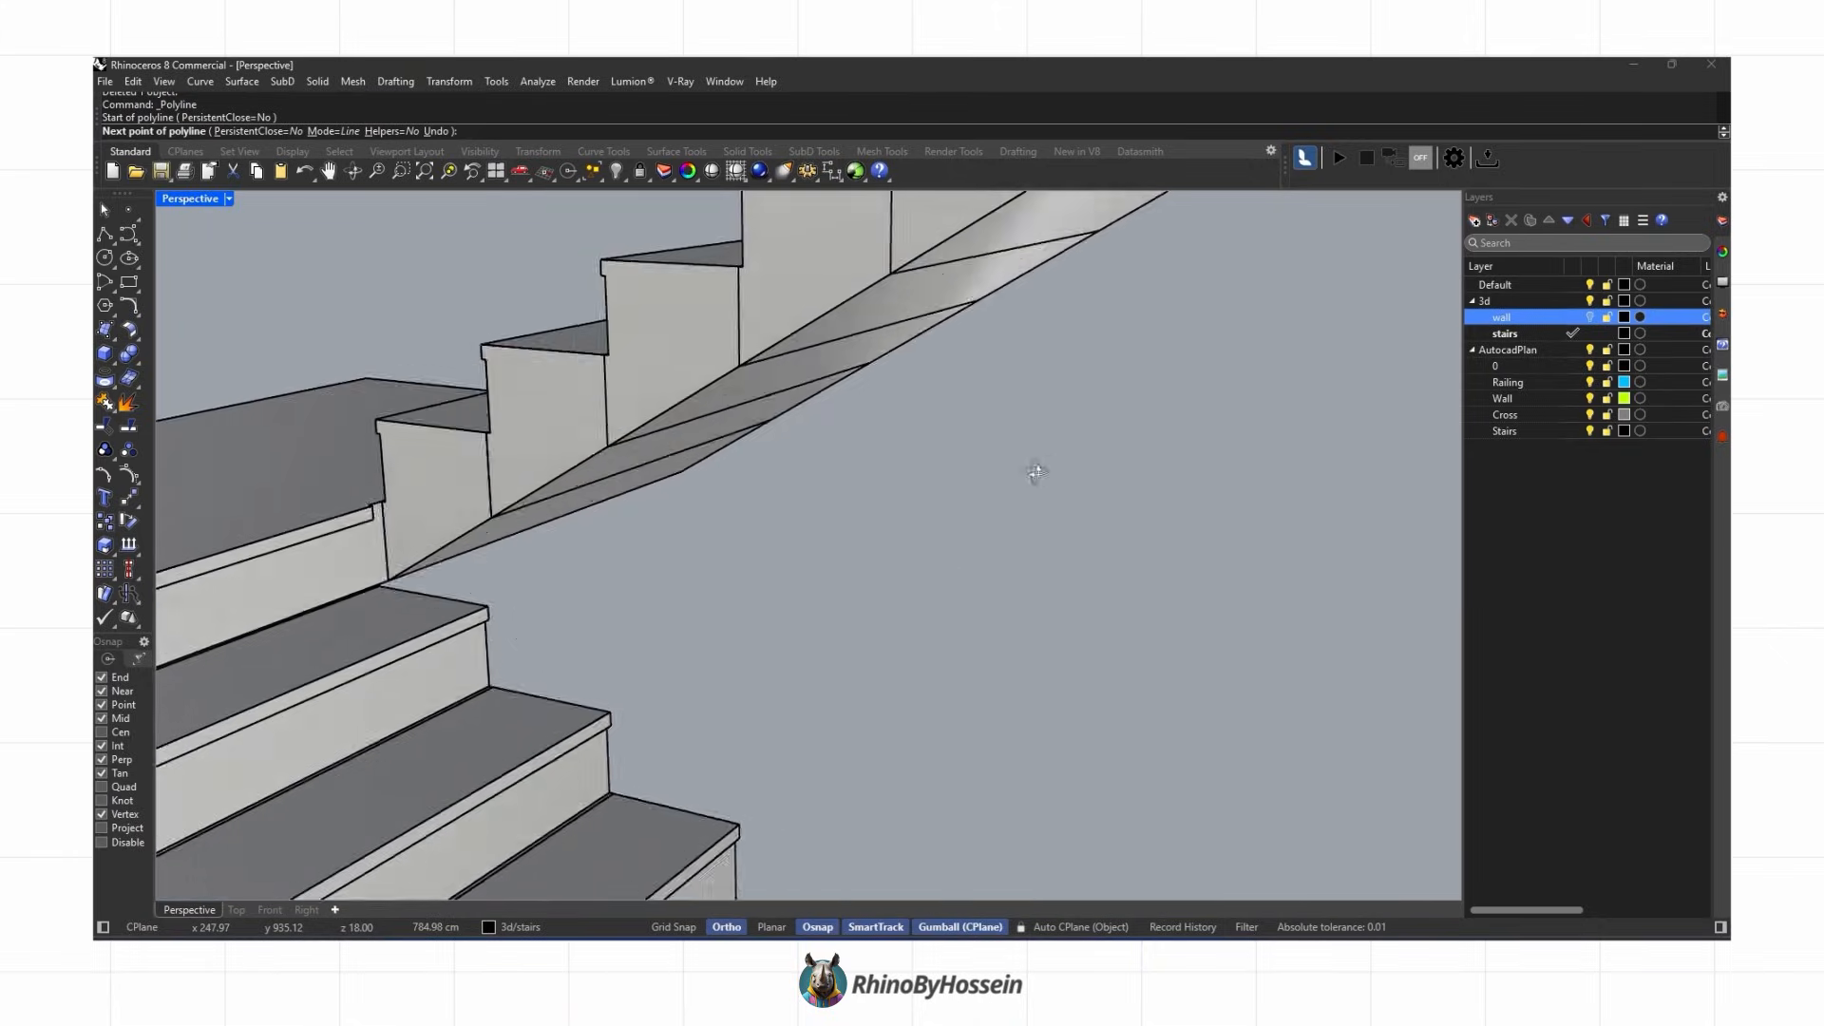
{"action": "scroll", "coordinate": [366, 516], "scroll_direction": "up", "scroll_amount": 8}
{"action": "left_click", "coordinate": [399, 465]}
{"action": "scroll", "coordinate": [460, 515], "scroll_direction": "down", "scroll_amount": 8}
{"action": "key", "text": "Return"}
{"action": "key", "text": "Return"}
{"action": "left_click", "coordinate": [447, 504]}
{"action": "scroll", "coordinate": [447, 504], "scroll_direction": "down", "scroll_amount": 5}
{"action": "right_click_drag", "start_coordinate": [639, 492], "coordinate": [636, 532]}
{"action": "scroll", "coordinate": [637, 430], "scroll_direction": "up", "scroll_amount": 6}
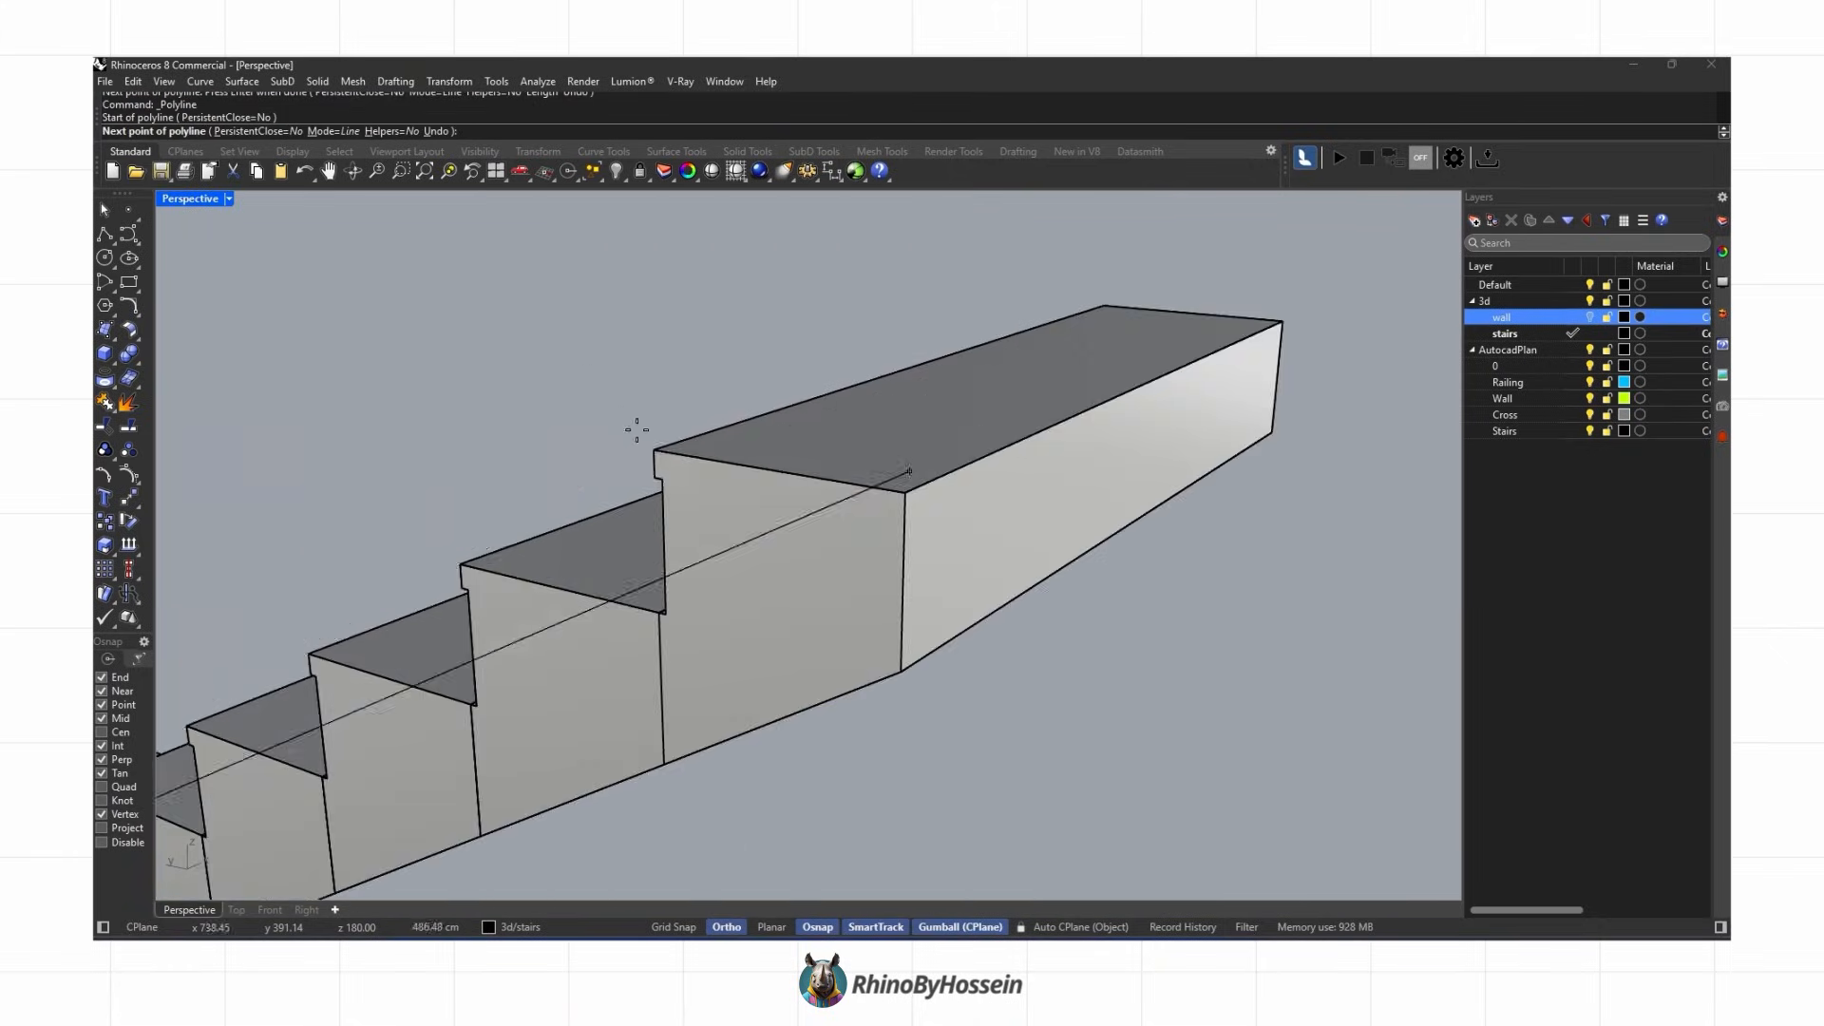
{"action": "left_click", "coordinate": [654, 450]}
{"action": "key", "text": "Return"}
Step: In Top view, move the pitch polyline's end point onto the railing line of the plan
{"action": "scroll", "coordinate": [656, 454], "scroll_direction": "down", "scroll_amount": 8}
{"action": "left_click", "coordinate": [542, 639]}
{"action": "scroll", "coordinate": [475, 627], "scroll_direction": "up", "scroll_amount": 8}
{"action": "left_click", "coordinate": [518, 601]}
{"action": "left_click", "coordinate": [237, 910]}
{"action": "scroll", "coordinate": [699, 398], "scroll_direction": "up", "scroll_amount": 2}
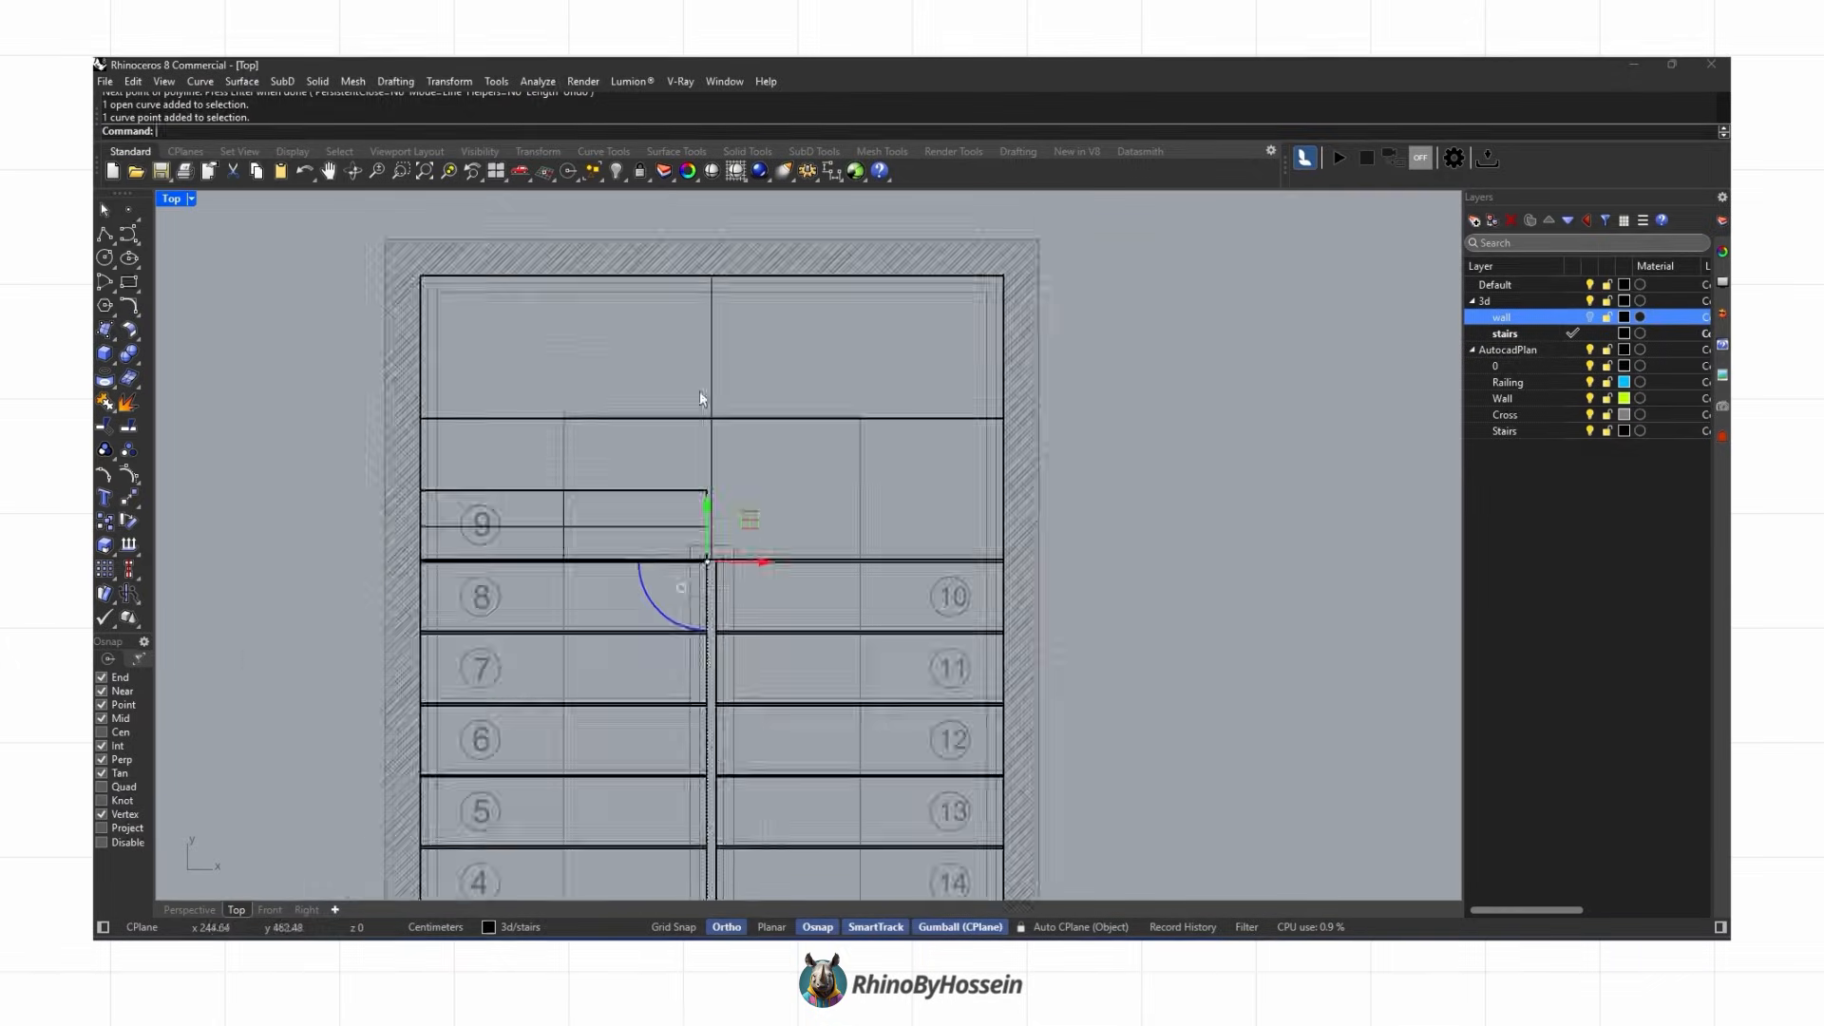
{"action": "scroll", "coordinate": [706, 589], "scroll_direction": "up", "scroll_amount": 5}
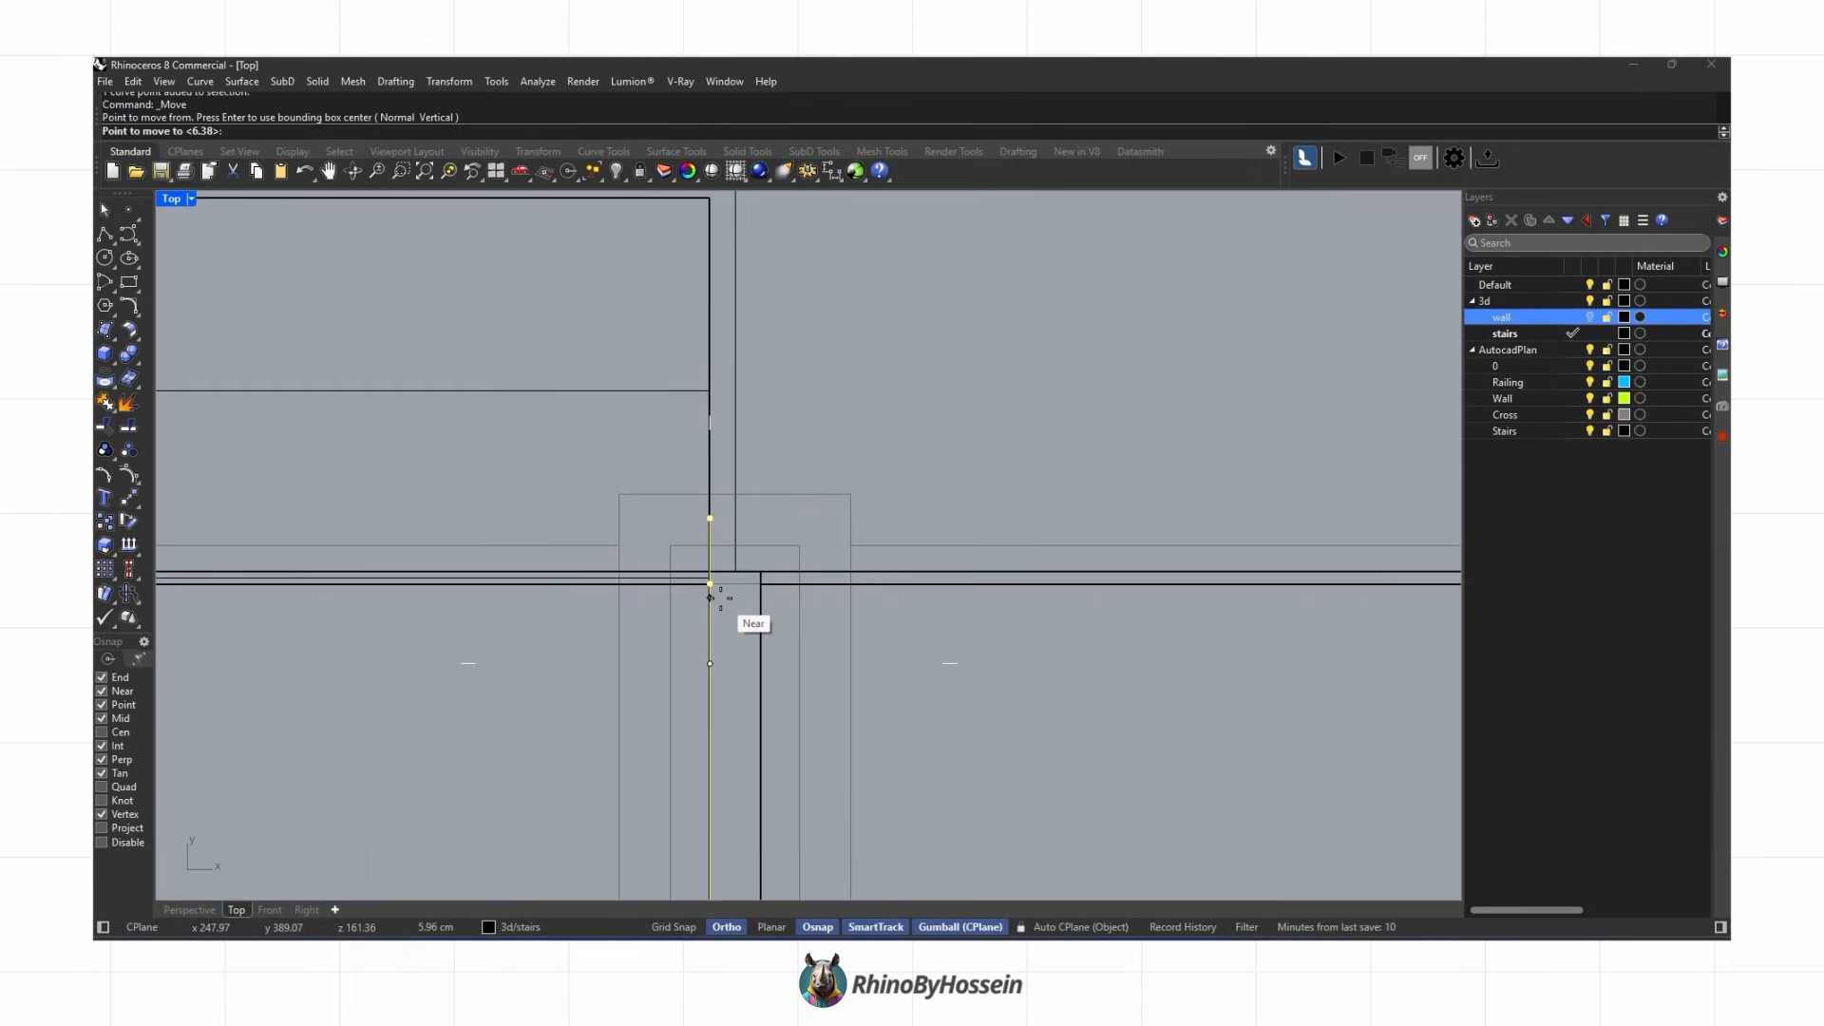
{"action": "left_click", "coordinate": [759, 626]}
{"action": "scroll", "coordinate": [750, 589], "scroll_direction": "up", "scroll_amount": 1}
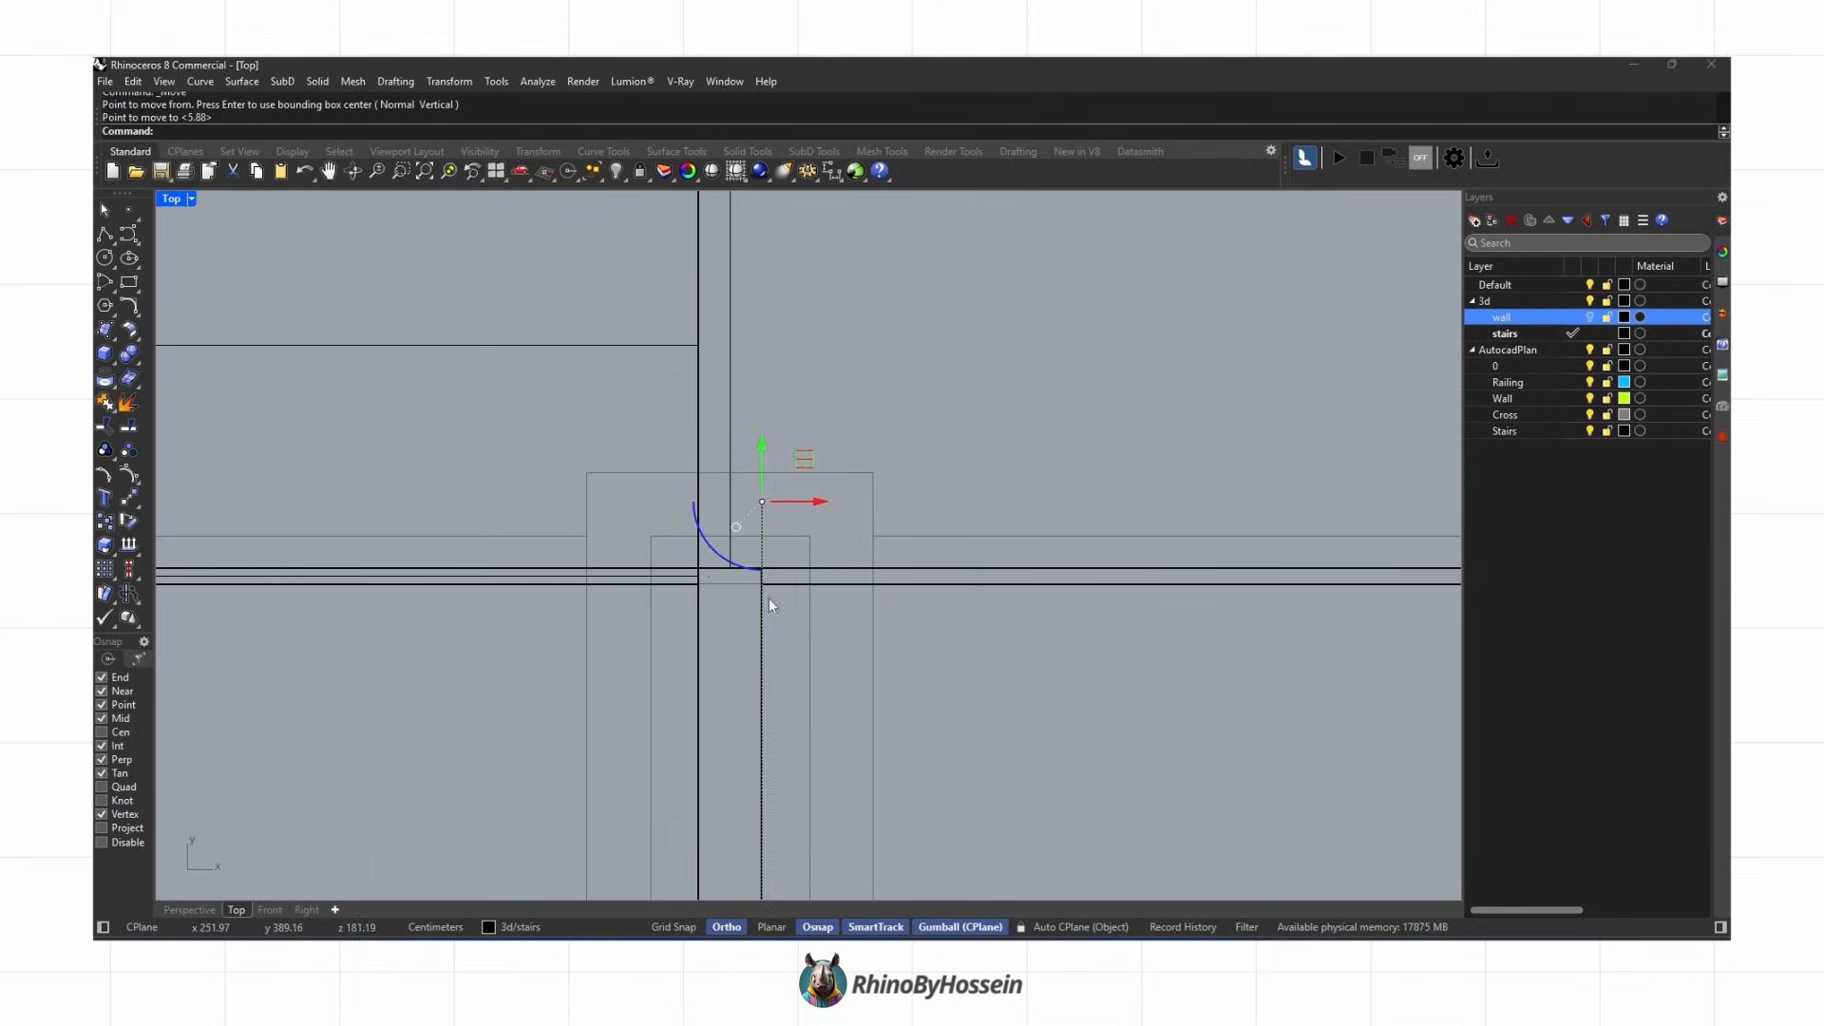
{"action": "left_click", "coordinate": [696, 619], "text": "shift"}
{"action": "left_click", "coordinate": [727, 630]}
{"action": "scroll", "coordinate": [737, 526], "scroll_direction": "up", "scroll_amount": 4}
{"action": "scroll", "coordinate": [737, 527], "scroll_direction": "down", "scroll_amount": 4}
Step: Shift the two railing polylines apart with the gumball, one by -5 and the other by 5
{"action": "left_click", "coordinate": [105, 234]}
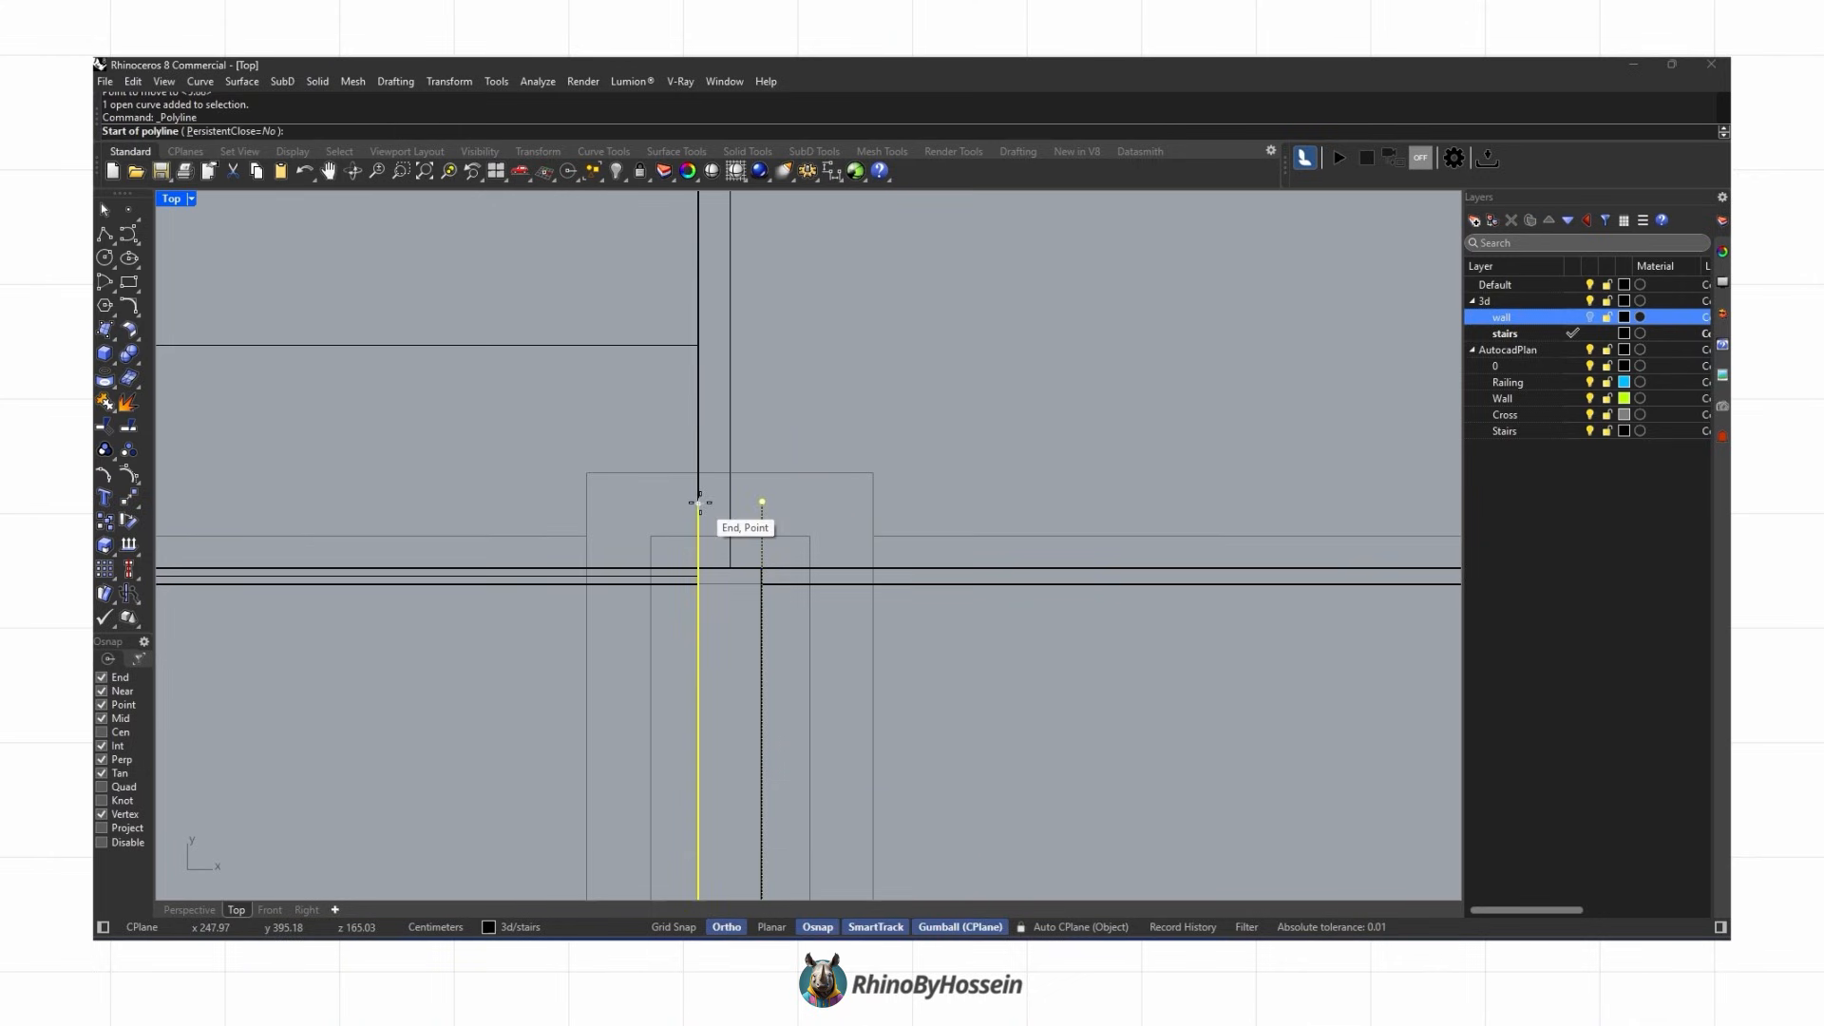
{"action": "scroll", "coordinate": [736, 366], "scroll_direction": "down", "scroll_amount": 10}
{"action": "scroll", "coordinate": [725, 413], "scroll_direction": "up", "scroll_amount": 6}
{"action": "left_click", "coordinate": [725, 409]}
{"action": "left_click", "coordinate": [777, 455]}
{"action": "scroll", "coordinate": [814, 428], "scroll_direction": "down", "scroll_amount": 11}
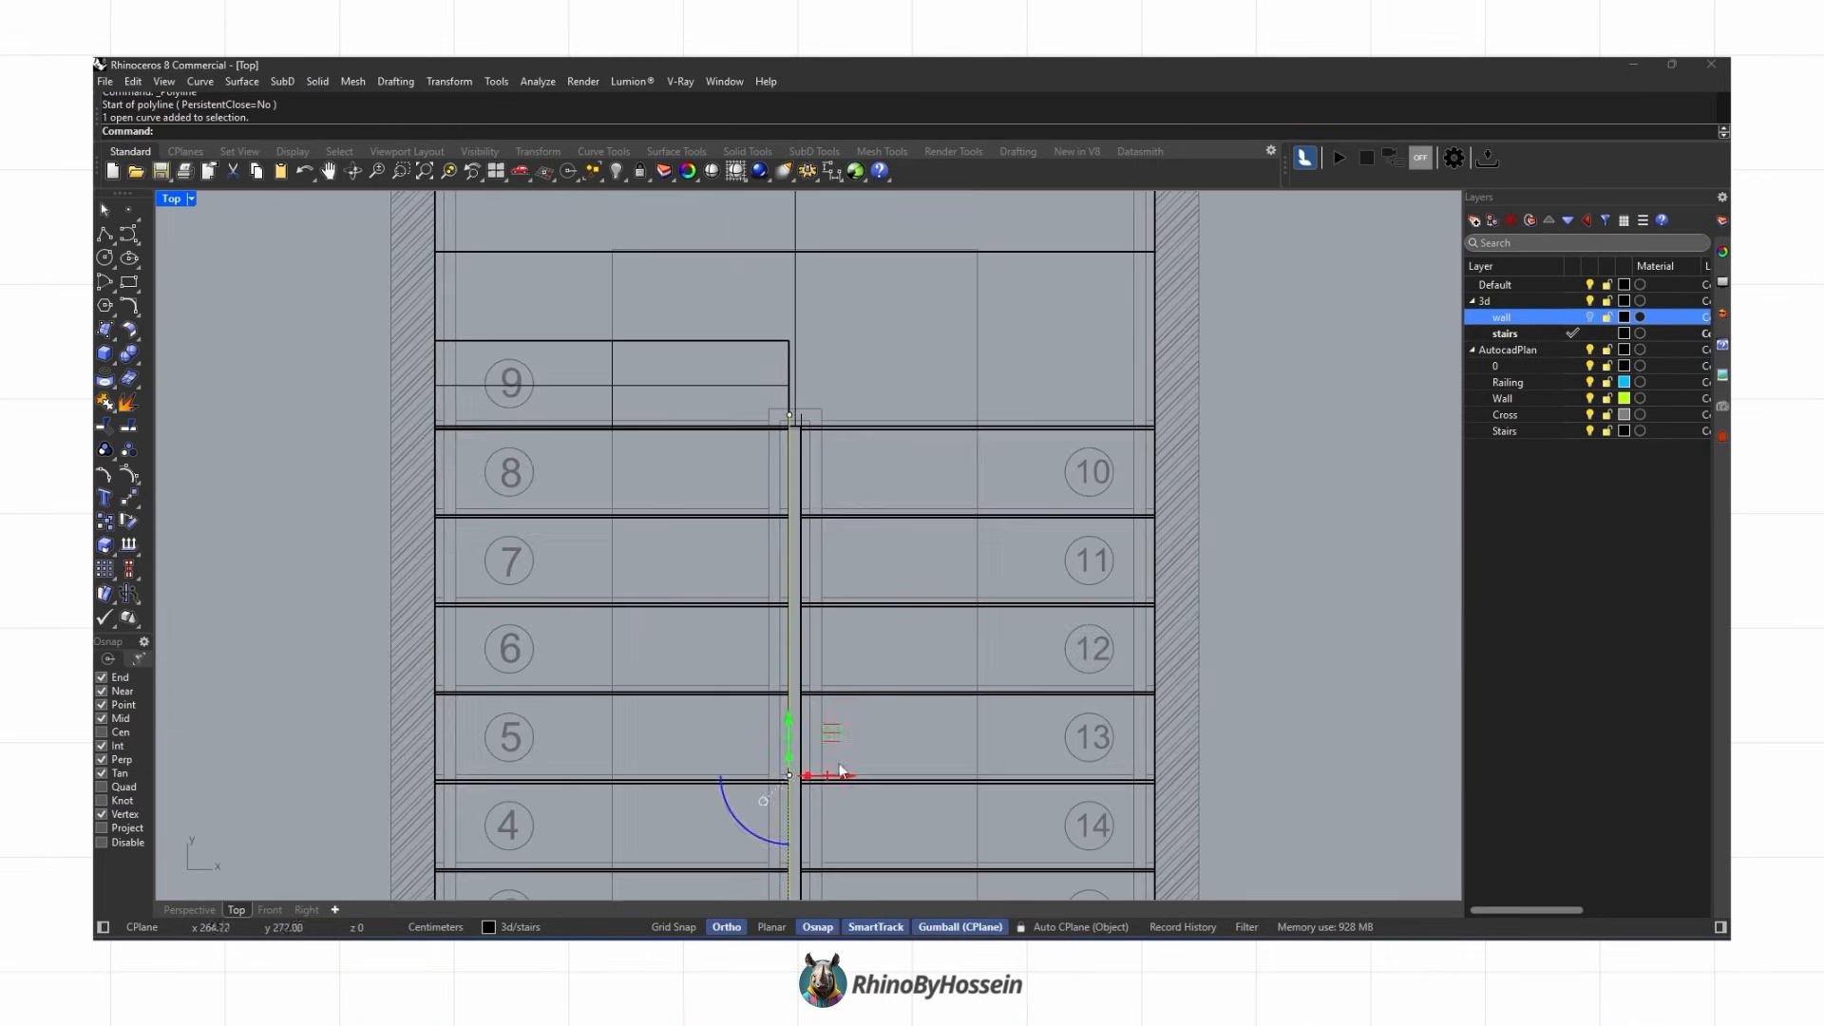
{"action": "type", "text": "-5"}
{"action": "key", "text": "Return"}
{"action": "scroll", "coordinate": [816, 514], "scroll_direction": "up", "scroll_amount": 2}
{"action": "left_click", "coordinate": [799, 455]}
{"action": "scroll", "coordinate": [857, 823], "scroll_direction": "down", "scroll_amount": 8}
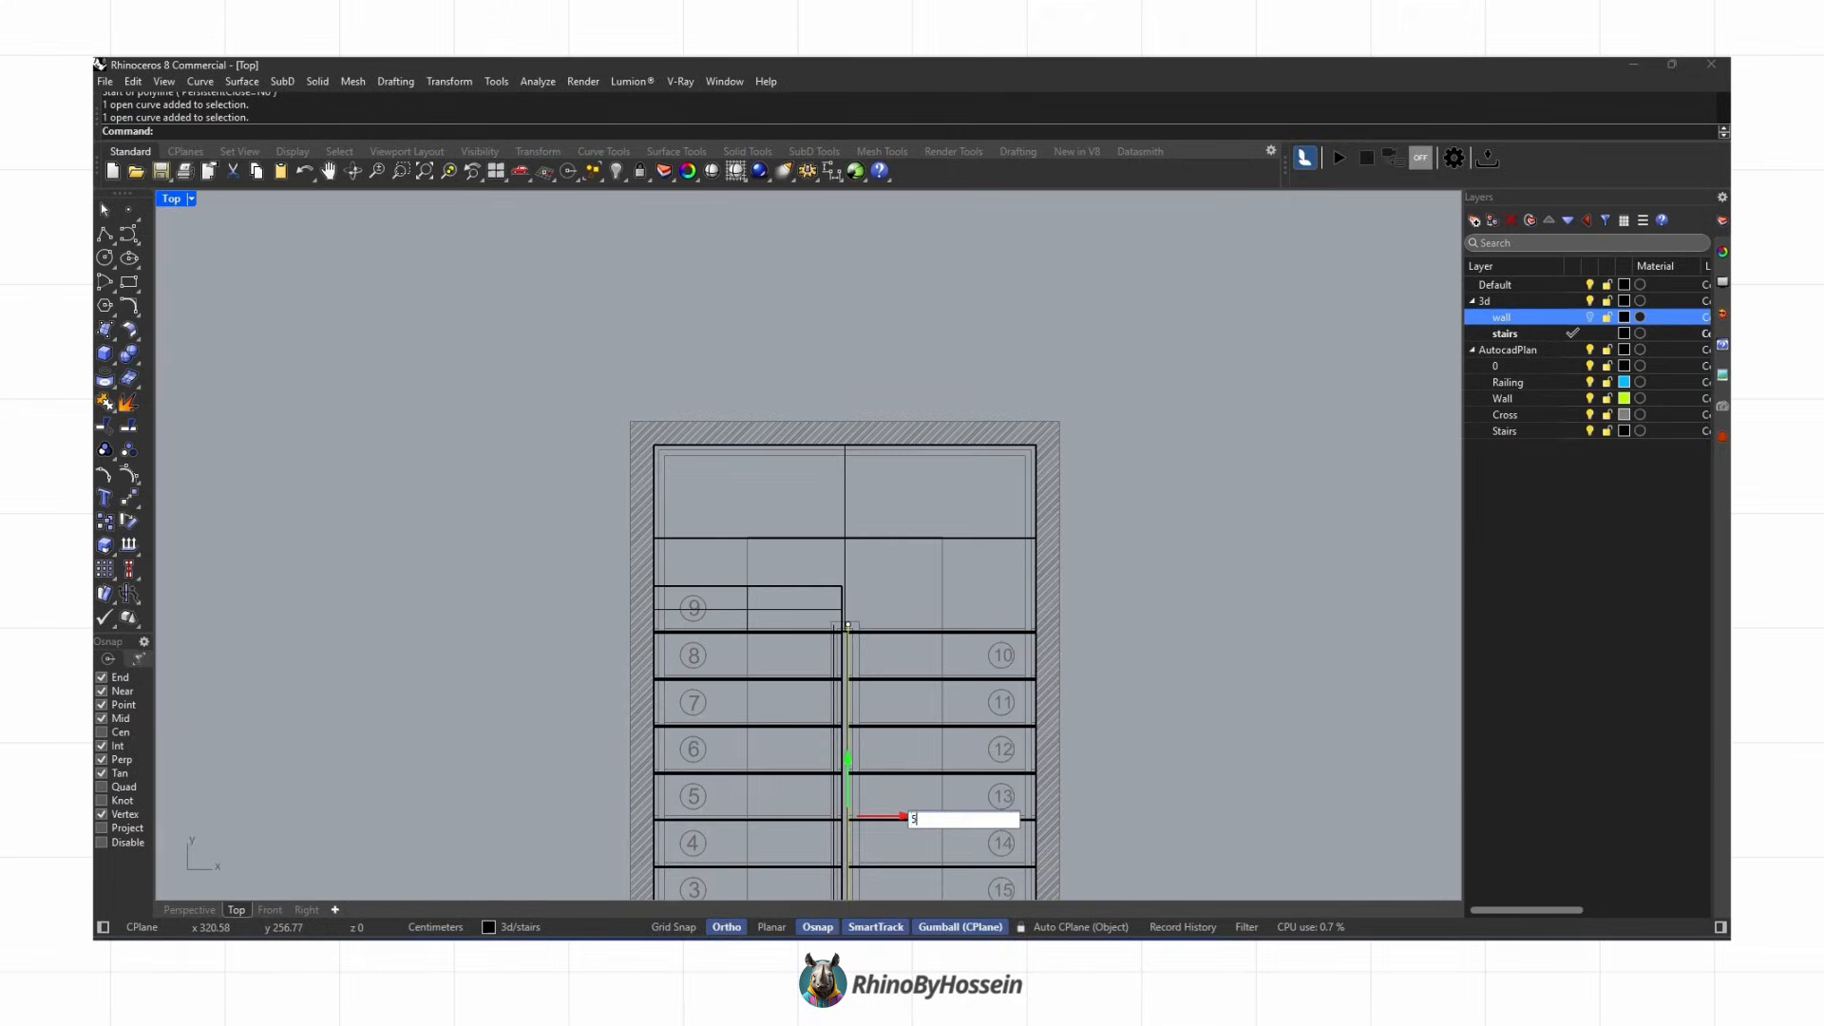
{"action": "type", "text": "5"}
{"action": "key", "text": "Return"}
{"action": "scroll", "coordinate": [846, 632], "scroll_direction": "up", "scroll_amount": 6}
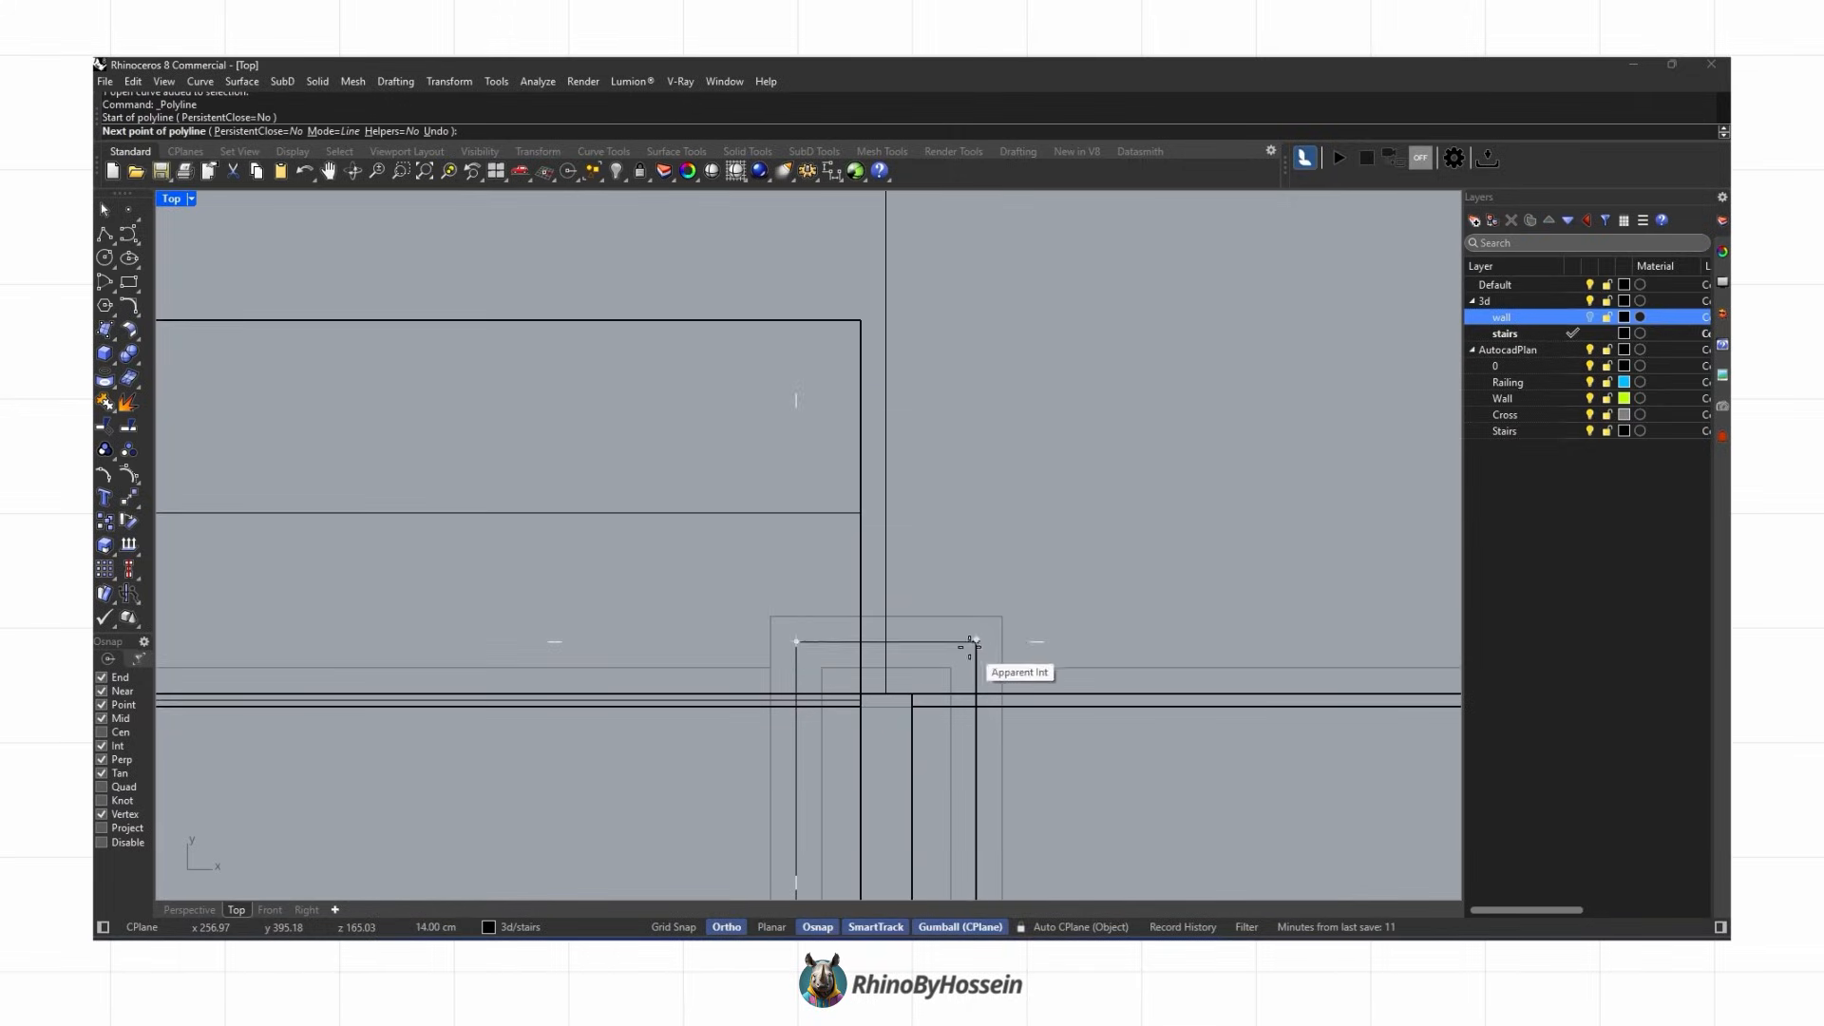
Step: Draw a short polyline joining the two railing lines across the landing in Top view
{"action": "scroll", "coordinate": [973, 643], "scroll_direction": "up", "scroll_amount": 5}
{"action": "key", "text": "Return"}
{"action": "scroll", "coordinate": [967, 587], "scroll_direction": "down", "scroll_amount": 8}
{"action": "left_click_drag", "start_coordinate": [882, 570], "coordinate": [797, 600]}
{"action": "left_click", "coordinate": [878, 582]}
{"action": "mouse_move", "coordinate": [997, 564]}
{"action": "left_mouse_down"}
{"action": "mouse_move", "coordinate": [947, 606]}
{"action": "mouse_move", "coordinate": [984, 559]}
{"action": "left_mouse_up"}
{"action": "left_click", "coordinate": [972, 583]}
{"action": "scroll", "coordinate": [971, 581], "scroll_direction": "up", "scroll_amount": 4}
Step: Raise the selected railing curves 90 cm with the gumball in Perspective view
{"action": "left_click", "coordinate": [189, 909]}
{"action": "right_click_drag", "start_coordinate": [694, 636], "coordinate": [845, 808]}
{"action": "left_click", "coordinate": [635, 758]}
{"action": "left_click", "coordinate": [528, 733]}
{"action": "left_click", "coordinate": [622, 781]}
{"action": "scroll", "coordinate": [691, 738], "scroll_direction": "down", "scroll_amount": 3}
{"action": "left_click", "coordinate": [1167, 697], "text": "shift"}
{"action": "right_click_drag", "start_coordinate": [1166, 697], "coordinate": [950, 594]}
{"action": "left_click_drag", "start_coordinate": [884, 733], "coordinate": [884, 719]}
{"action": "right_click_drag", "start_coordinate": [883, 719], "coordinate": [655, 655]}
{"action": "scroll", "coordinate": [817, 760], "scroll_direction": "down", "scroll_amount": 3}
{"action": "left_click", "coordinate": [804, 752]}
{"action": "left_click", "coordinate": [815, 629]}
{"action": "type", "text": "90"}
{"action": "key", "text": "Return"}
{"action": "key", "text": "Escape"}
Step: Offset the railing curve by a distance of 3 in Top view
{"action": "scroll", "coordinate": [877, 697], "scroll_direction": "down", "scroll_amount": 4}
{"action": "right_click_drag", "start_coordinate": [878, 697], "coordinate": [936, 755]}
{"action": "left_click", "coordinate": [236, 910]}
{"action": "scroll", "coordinate": [618, 617], "scroll_direction": "down", "scroll_amount": 20}
{"action": "left_click", "coordinate": [104, 235]}
{"action": "scroll", "coordinate": [601, 437], "scroll_direction": "down", "scroll_amount": 6}
{"action": "scroll", "coordinate": [518, 769], "scroll_direction": "up", "scroll_amount": 6}
{"action": "scroll", "coordinate": [612, 742], "scroll_direction": "down", "scroll_amount": 2}
{"action": "key", "text": "Escape"}
{"action": "scroll", "coordinate": [684, 698], "scroll_direction": "up", "scroll_amount": 9}
{"action": "left_click", "coordinate": [686, 695]}
{"action": "scroll", "coordinate": [695, 707], "scroll_direction": "down", "scroll_amount": 7}
{"action": "scroll", "coordinate": [696, 646], "scroll_direction": "up", "scroll_amount": 2}
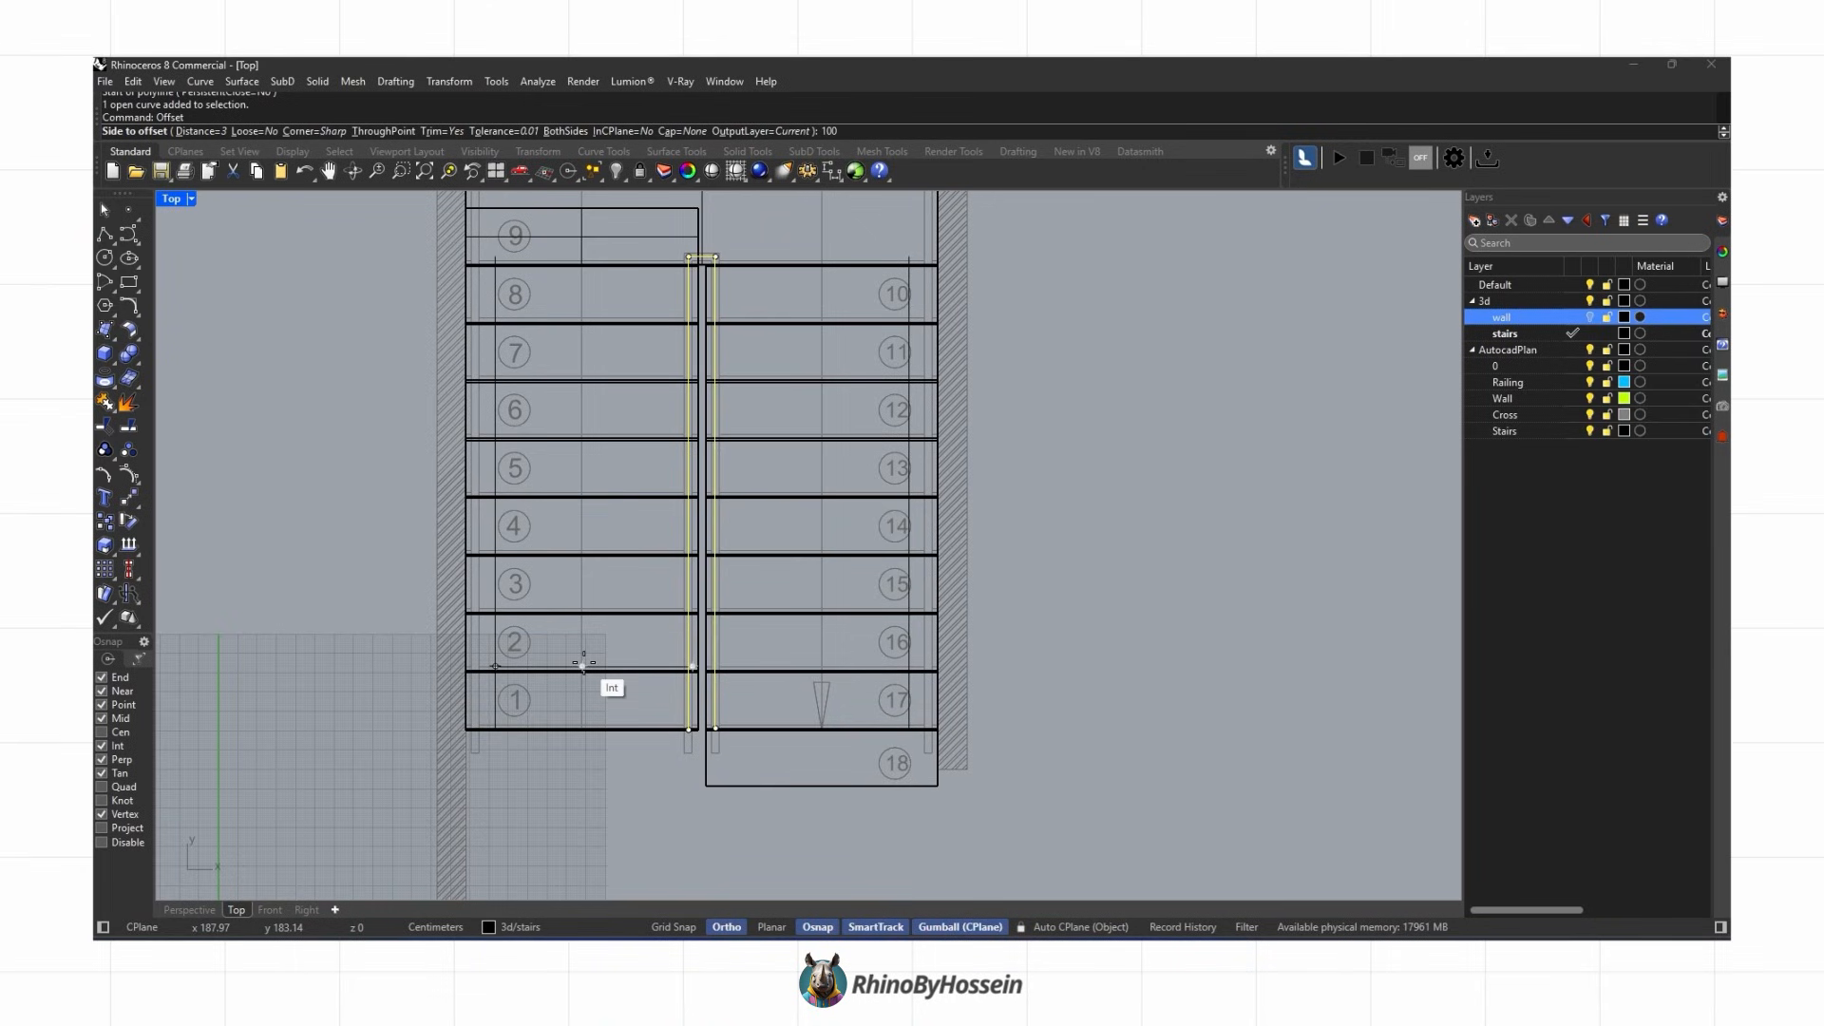
{"action": "scroll", "coordinate": [583, 663], "scroll_direction": "down", "scroll_amount": 2}
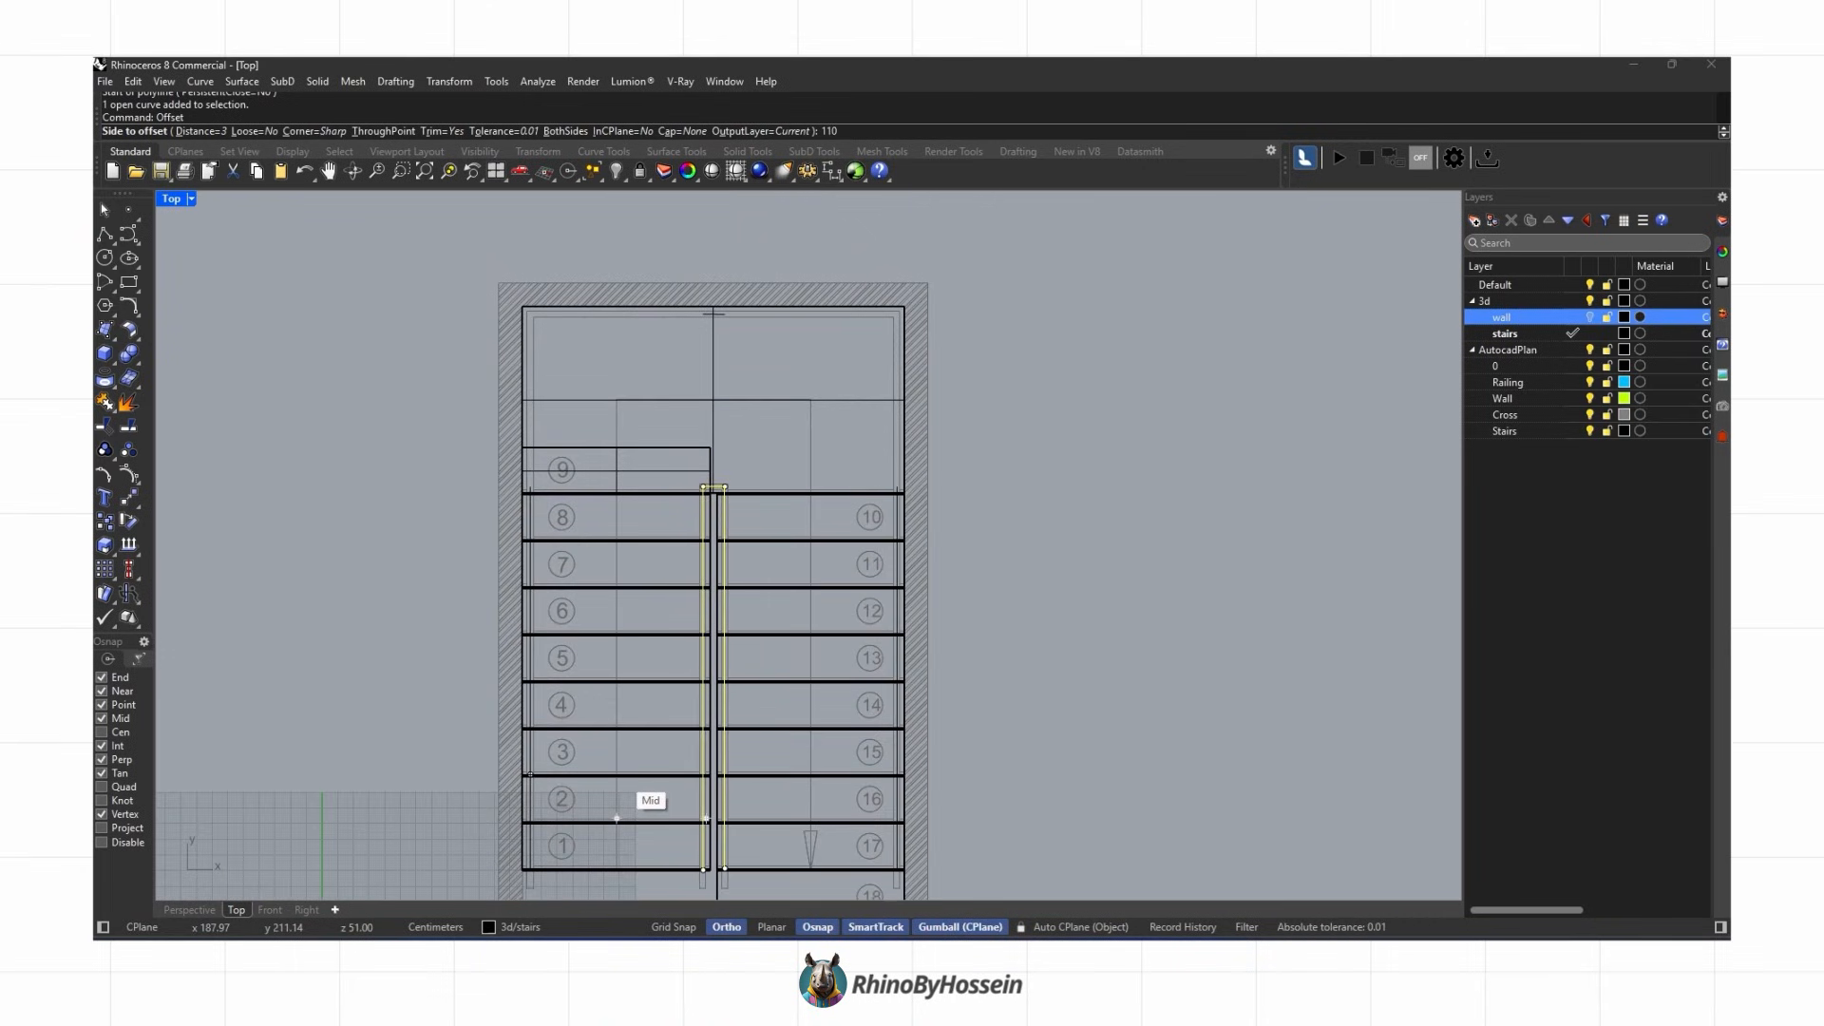
{"action": "left_click", "coordinate": [619, 775]}
Step: Delete two stray control points from the railing curves
{"action": "left_click", "coordinate": [190, 909]}
{"action": "right_click_drag", "start_coordinate": [249, 703], "coordinate": [561, 490]}
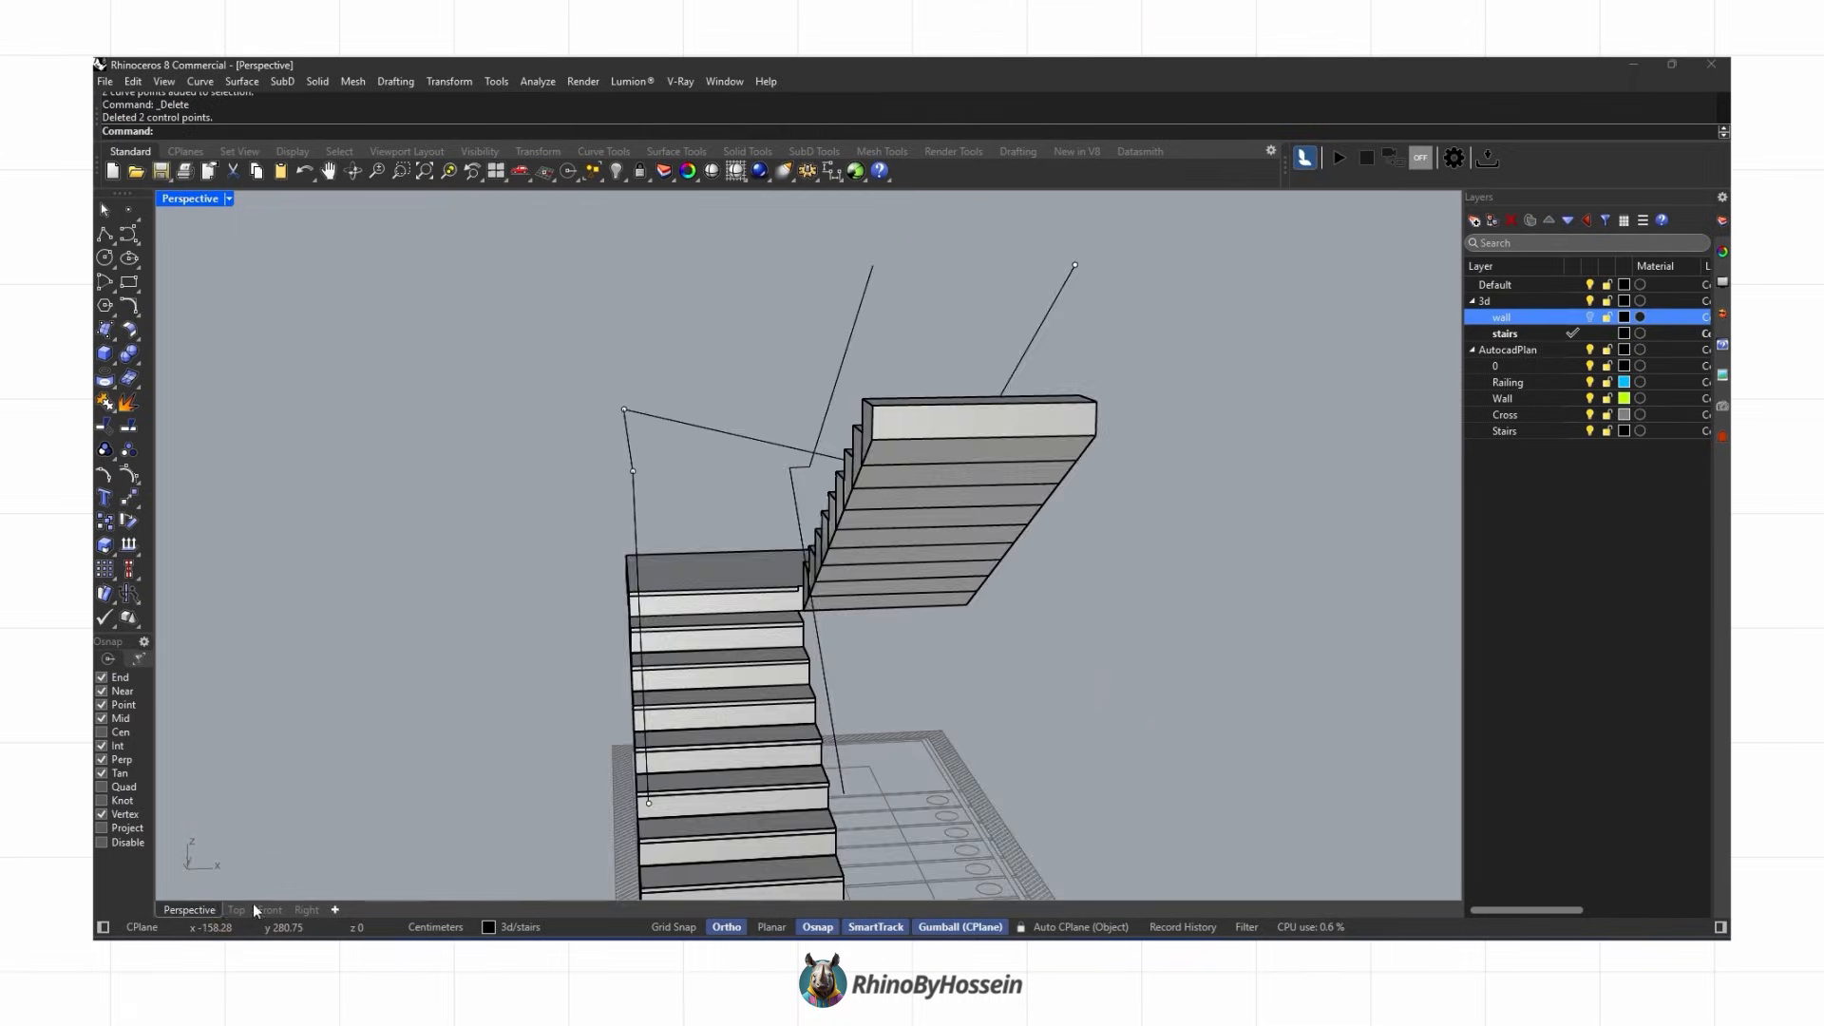
Step: Align the railing curve's corner points with Set Points in Top view
{"action": "left_click", "coordinate": [236, 909]}
{"action": "scroll", "coordinate": [527, 467], "scroll_direction": "up", "scroll_amount": 6}
{"action": "left_click", "coordinate": [538, 492]}
{"action": "left_click", "coordinate": [578, 529]}
{"action": "scroll", "coordinate": [577, 529], "scroll_direction": "down", "scroll_amount": 6}
{"action": "scroll", "coordinate": [557, 330], "scroll_direction": "up", "scroll_amount": 6}
{"action": "left_click", "coordinate": [540, 312]}
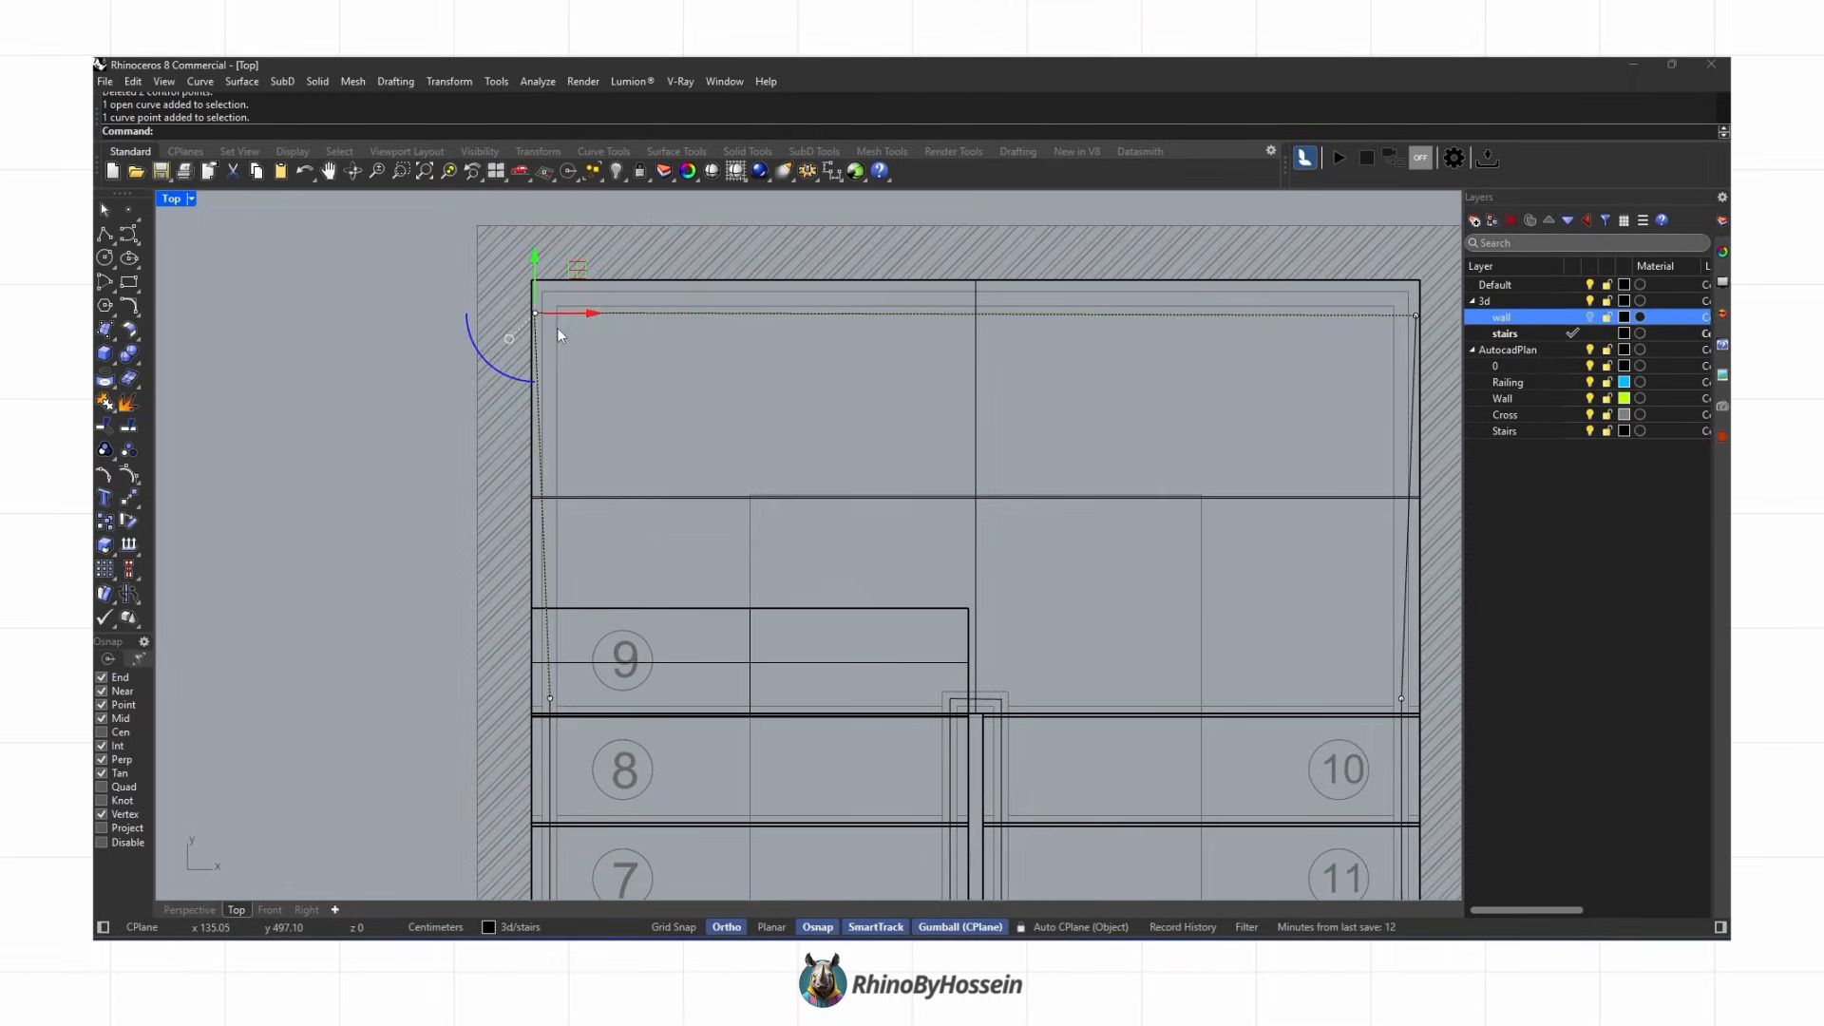
{"action": "scroll", "coordinate": [556, 332], "scroll_direction": "down", "scroll_amount": 2}
{"action": "left_click", "coordinate": [458, 84]}
{"action": "left_click", "coordinate": [489, 317]}
{"action": "left_click", "coordinate": [1244, 537]}
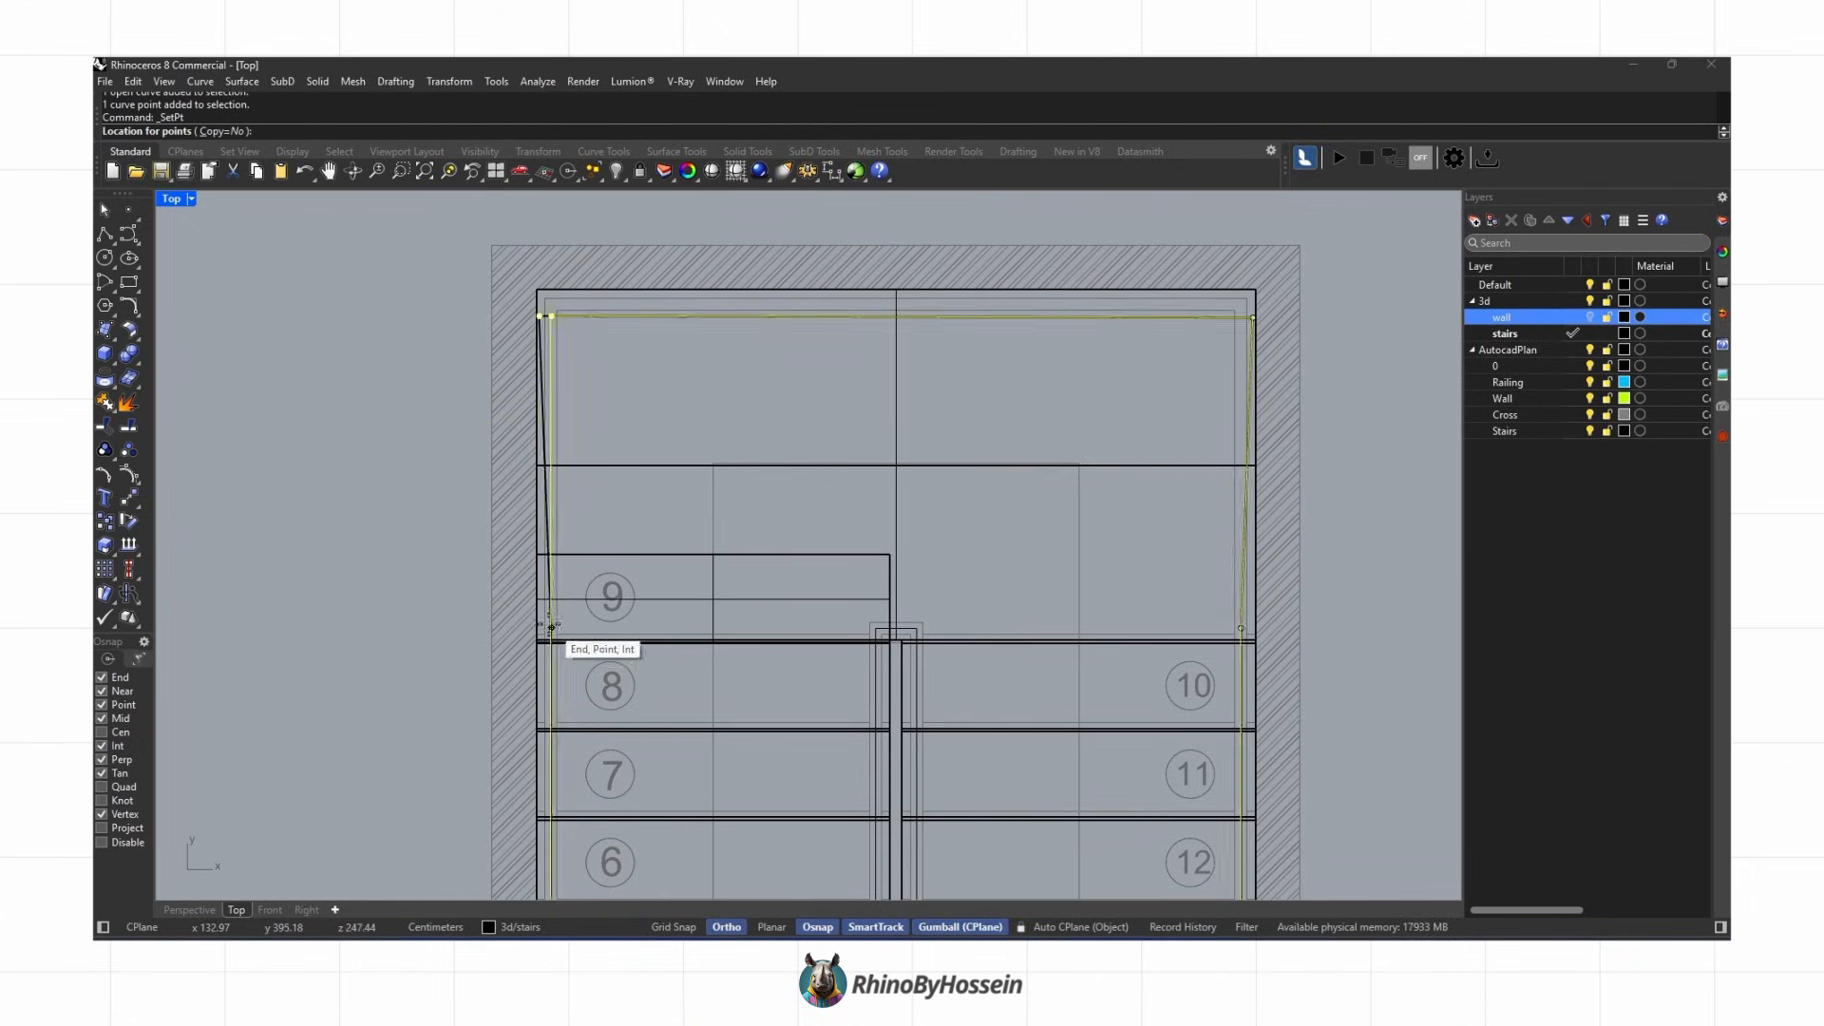
{"action": "right_click", "coordinate": [1278, 294]}
{"action": "mouse_move", "coordinate": [1246, 318]}
{"action": "left_mouse_down"}
{"action": "mouse_move", "coordinate": [1278, 294]}
{"action": "mouse_move", "coordinate": [1250, 313]}
{"action": "left_mouse_up"}
{"action": "left_click", "coordinate": [1244, 538]}
{"action": "left_click", "coordinate": [1240, 627]}
{"action": "scroll", "coordinate": [902, 285], "scroll_direction": "up", "scroll_amount": 3}
{"action": "scroll", "coordinate": [714, 391], "scroll_direction": "down", "scroll_amount": 3}
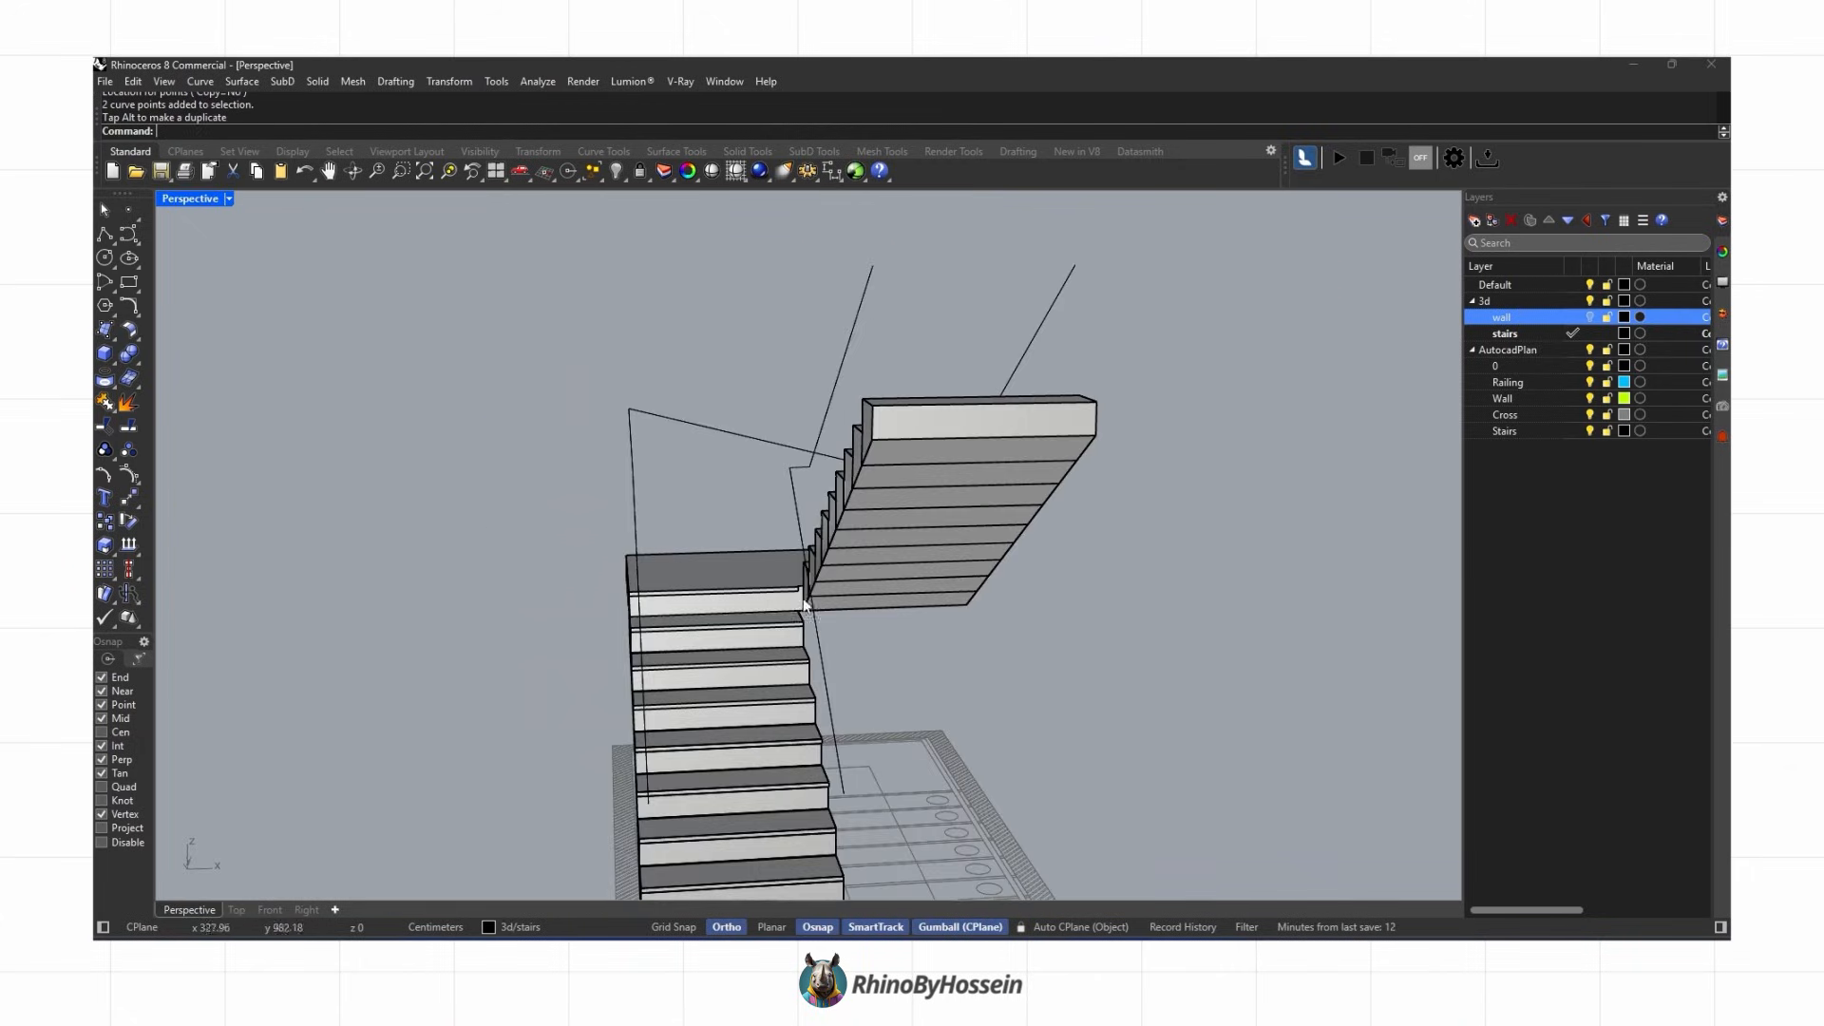
{"action": "right_click_drag", "start_coordinate": [801, 596], "coordinate": [626, 513]}
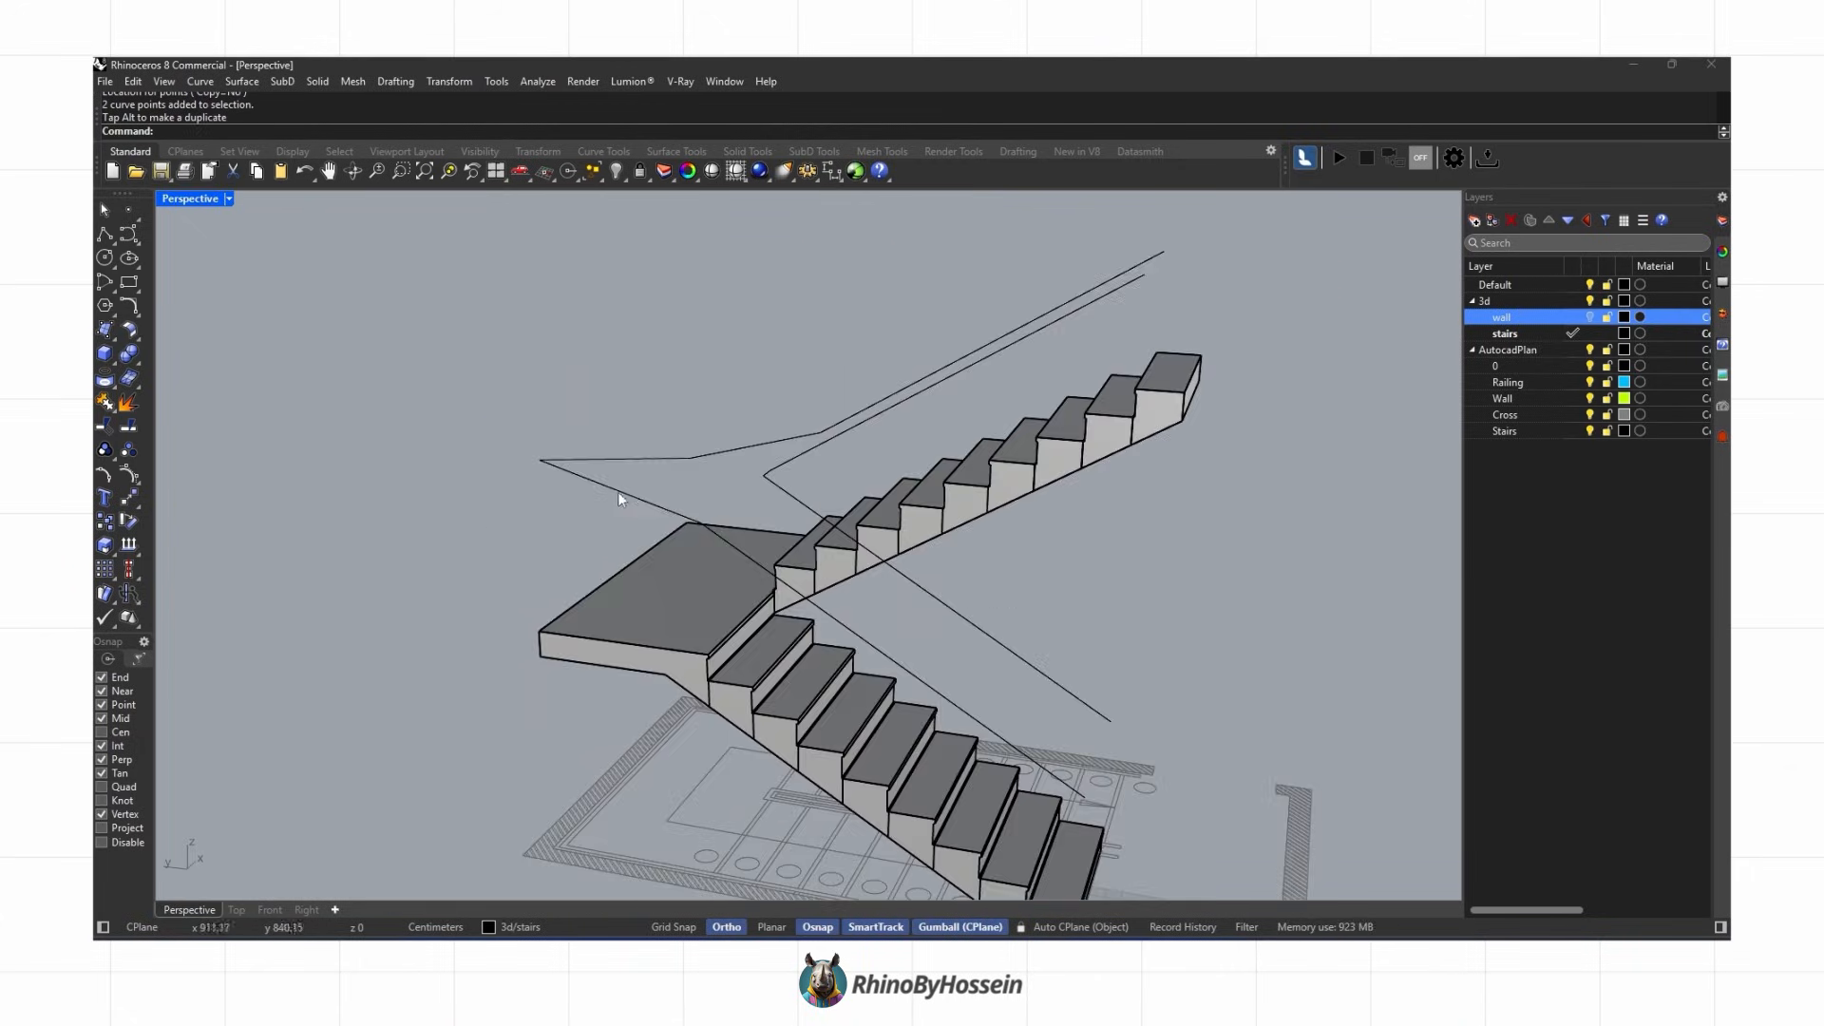
Step: Align the selected railing curve's points with Set Points in Perspective view
{"action": "left_click_drag", "start_coordinate": [693, 410], "coordinate": [696, 409]}
{"action": "right_click_drag", "start_coordinate": [788, 503], "coordinate": [671, 431]}
{"action": "left_click", "coordinate": [449, 81]}
{"action": "left_click", "coordinate": [496, 318]}
{"action": "left_click", "coordinate": [1210, 438]}
{"action": "left_click", "coordinate": [1210, 470]}
{"action": "left_click", "coordinate": [1244, 538]}
{"action": "left_click", "coordinate": [759, 478]}
{"action": "key", "text": "Escape"}
{"action": "right_click_drag", "start_coordinate": [759, 513], "coordinate": [446, 551]}
{"action": "left_click", "coordinate": [503, 705]}
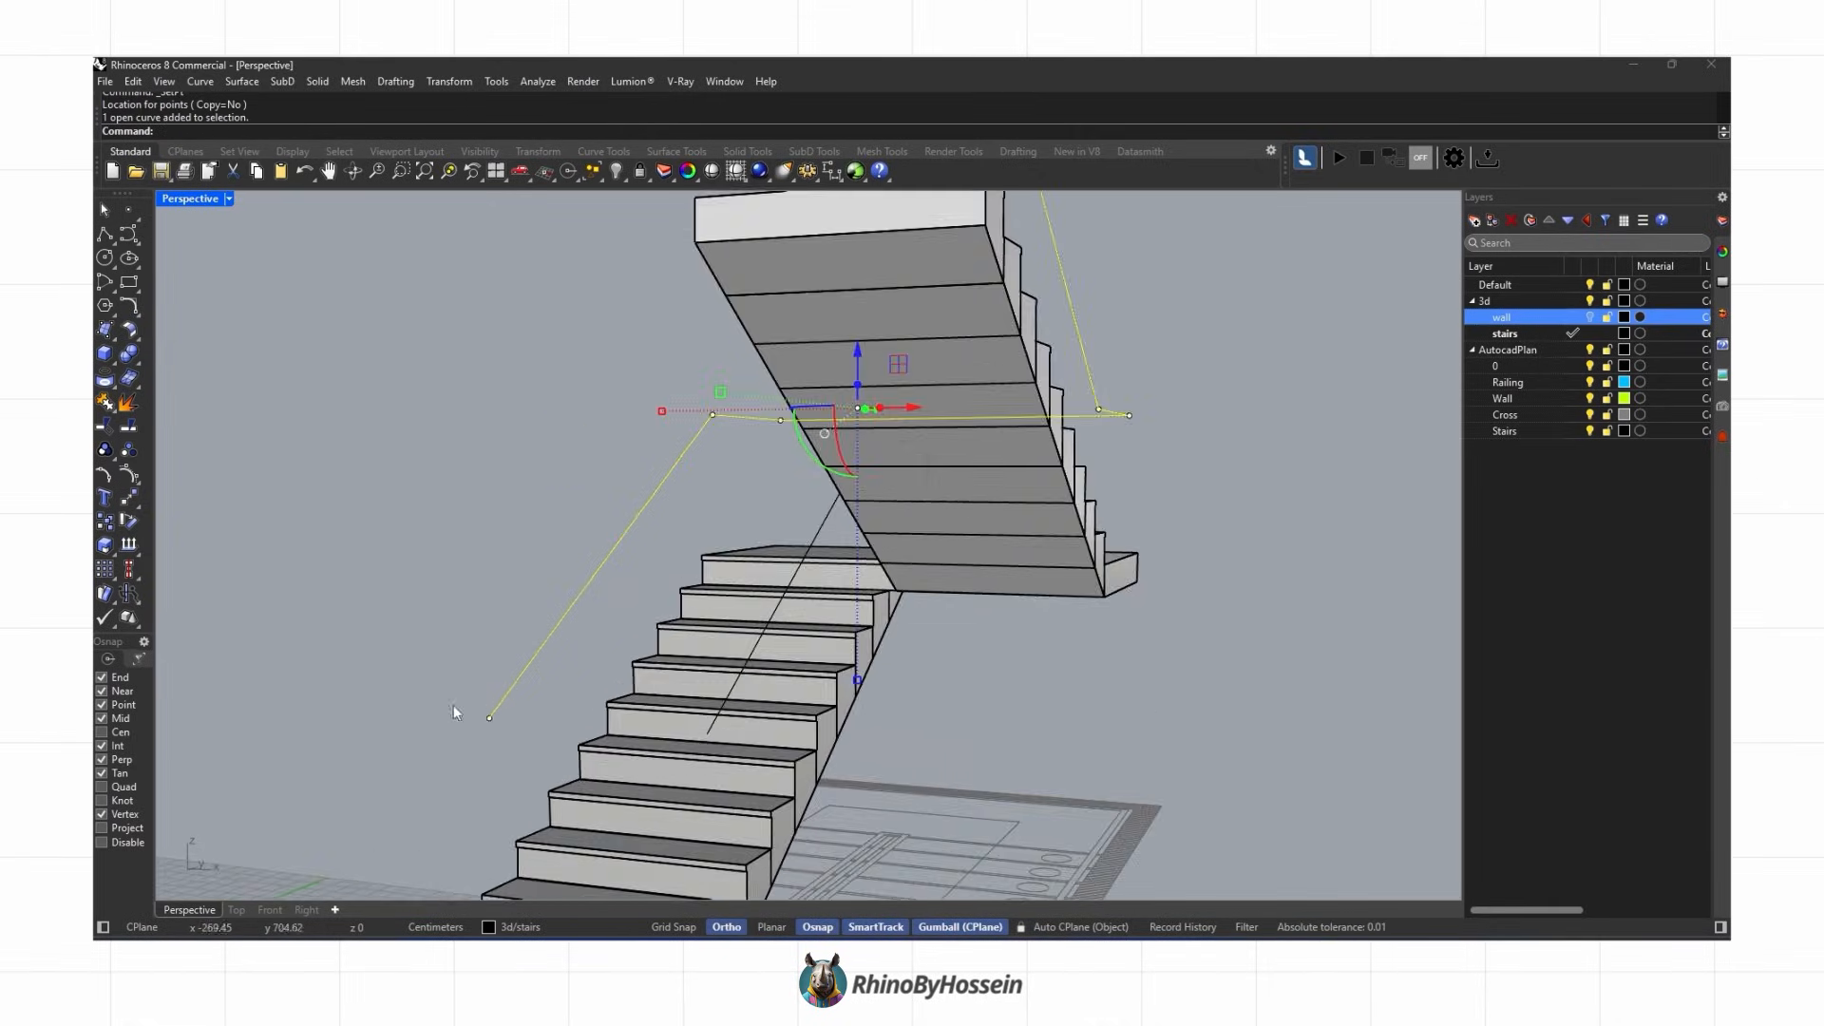
{"action": "right_click_drag", "start_coordinate": [453, 705], "coordinate": [399, 741]}
{"action": "key", "text": "Escape"}
Step: Draw vertical baluster lines from the stair steps up to the railing with Polyline in Right view
{"action": "left_click", "coordinate": [104, 234]}
{"action": "scroll", "coordinate": [600, 722], "scroll_direction": "up", "scroll_amount": 4}
{"action": "left_click", "coordinate": [600, 704]}
{"action": "scroll", "coordinate": [622, 807], "scroll_direction": "down", "scroll_amount": 2}
{"action": "scroll", "coordinate": [612, 850], "scroll_direction": "up", "scroll_amount": 5}
{"action": "right_click_drag", "start_coordinate": [615, 859], "coordinate": [314, 855]}
{"action": "left_click", "coordinate": [270, 910]}
{"action": "left_click", "coordinate": [306, 910]}
{"action": "scroll", "coordinate": [429, 608], "scroll_direction": "up", "scroll_amount": 3}
{"action": "scroll", "coordinate": [418, 604], "scroll_direction": "down", "scroll_amount": 4}
{"action": "left_click", "coordinate": [430, 681]}
{"action": "scroll", "coordinate": [477, 621], "scroll_direction": "down", "scroll_amount": 2}
{"action": "right_click_drag", "start_coordinate": [478, 622], "coordinate": [414, 672]}
{"action": "key", "text": "Return"}
{"action": "key", "text": "Return"}
{"action": "left_click", "coordinate": [594, 524]}
{"action": "left_click", "coordinate": [595, 228]}
{"action": "scroll", "coordinate": [656, 339], "scroll_direction": "down", "scroll_amount": 4}
{"action": "right_click_drag", "start_coordinate": [651, 338], "coordinate": [617, 548]}
{"action": "key", "text": "Return"}
{"action": "key", "text": "Return"}
{"action": "left_click", "coordinate": [721, 583]}
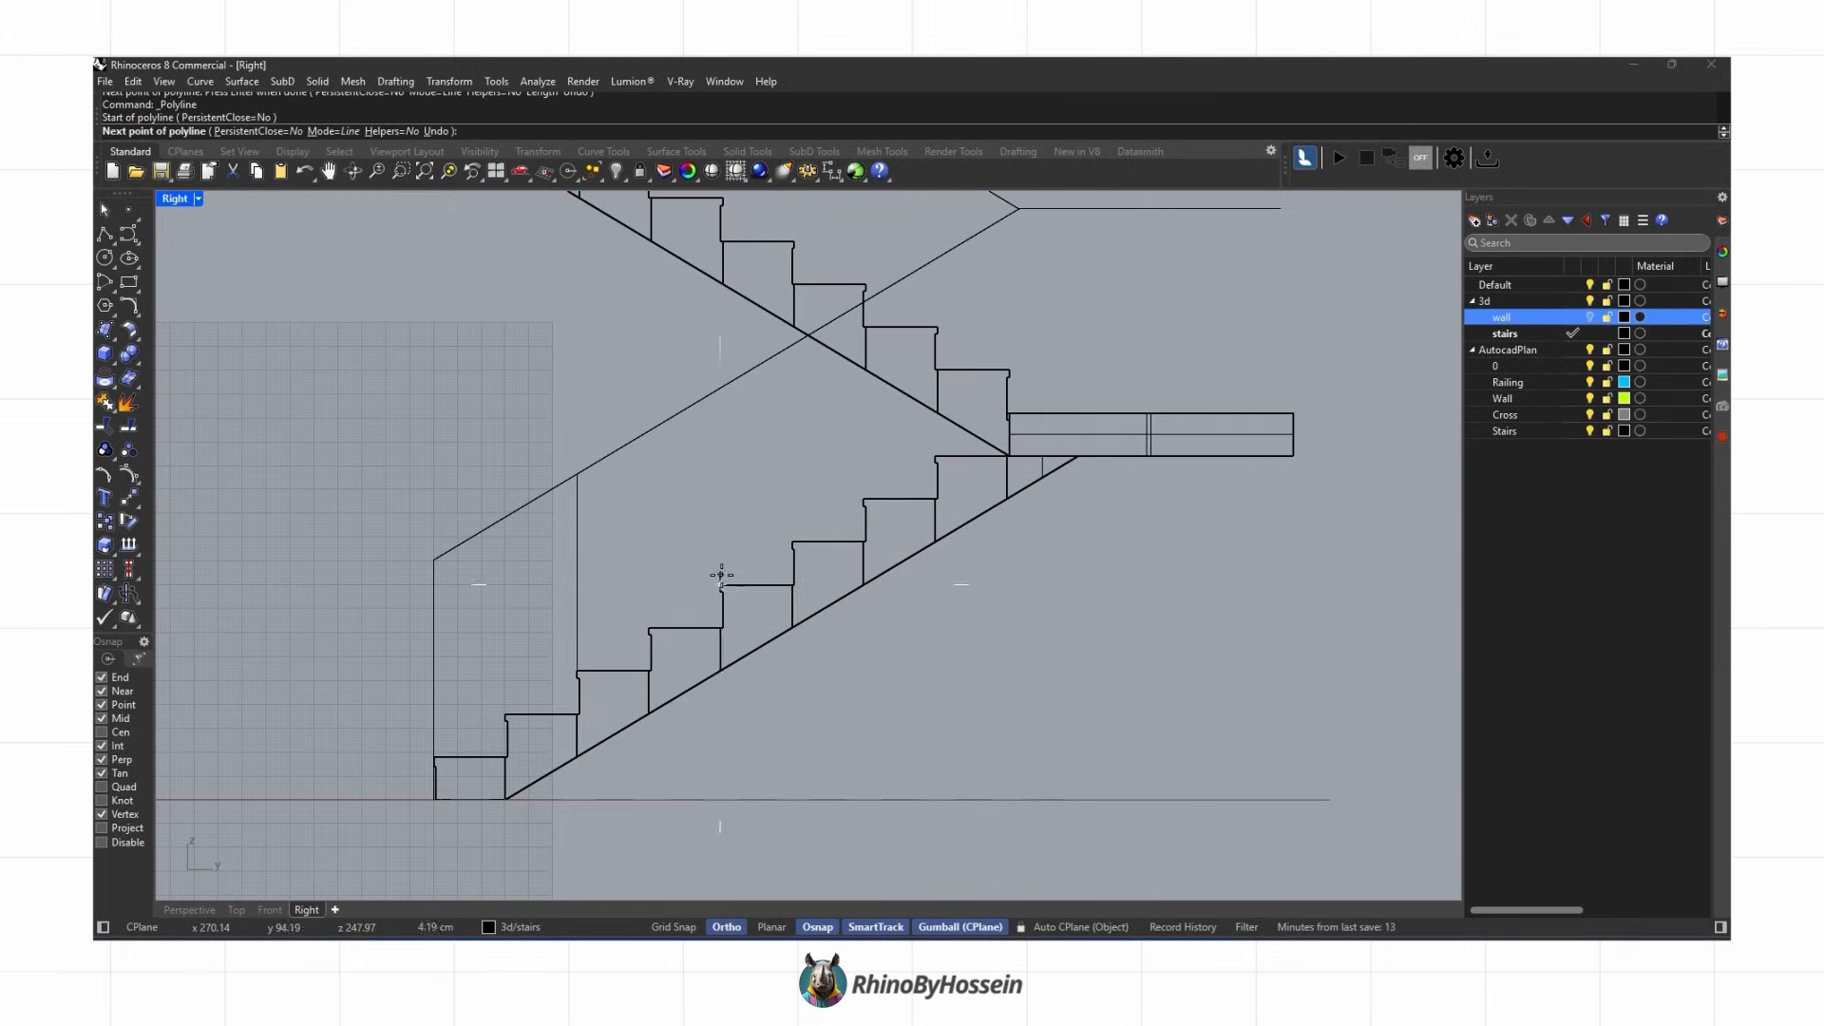
Step: Align the baluster lines' end points with Set Points in Perspective view
{"action": "scroll", "coordinate": [826, 370], "scroll_direction": "up", "scroll_amount": 3}
{"action": "left_click", "coordinate": [189, 910]}
{"action": "scroll", "coordinate": [918, 620], "scroll_direction": "up", "scroll_amount": 5}
{"action": "right_click_drag", "start_coordinate": [919, 619], "coordinate": [764, 776]}
{"action": "scroll", "coordinate": [792, 686], "scroll_direction": "down", "scroll_amount": 3}
{"action": "key", "text": "Escape"}
{"action": "left_click", "coordinate": [780, 561], "text": "shift"}
{"action": "left_click", "coordinate": [449, 81]}
{"action": "left_click", "coordinate": [497, 313]}
{"action": "left_click", "coordinate": [1255, 464]}
{"action": "left_click", "coordinate": [1245, 538]}
{"action": "scroll", "coordinate": [797, 779], "scroll_direction": "up", "scroll_amount": 2}
{"action": "left_click", "coordinate": [623, 813]}
{"action": "key", "text": "Escape"}
{"action": "right_click_drag", "start_coordinate": [733, 615], "coordinate": [836, 599]}
{"action": "scroll", "coordinate": [656, 721], "scroll_direction": "up", "scroll_amount": 4}
{"action": "left_click", "coordinate": [646, 722]}
{"action": "left_click", "coordinate": [749, 512], "text": "shift"}
{"action": "left_click", "coordinate": [836, 427], "text": "shift"}
{"action": "left_click", "coordinate": [448, 82]}
{"action": "left_click", "coordinate": [497, 313]}
{"action": "left_click", "coordinate": [1245, 538]}
{"action": "left_click", "coordinate": [627, 618]}
{"action": "left_click", "coordinate": [822, 490]}
{"action": "left_click", "coordinate": [860, 528]}
Step: Copy a baluster line onto further steps of the lower flight
{"action": "left_click", "coordinate": [104, 521]}
{"action": "scroll", "coordinate": [836, 540], "scroll_direction": "up", "scroll_amount": 2}
{"action": "left_click", "coordinate": [834, 544]}
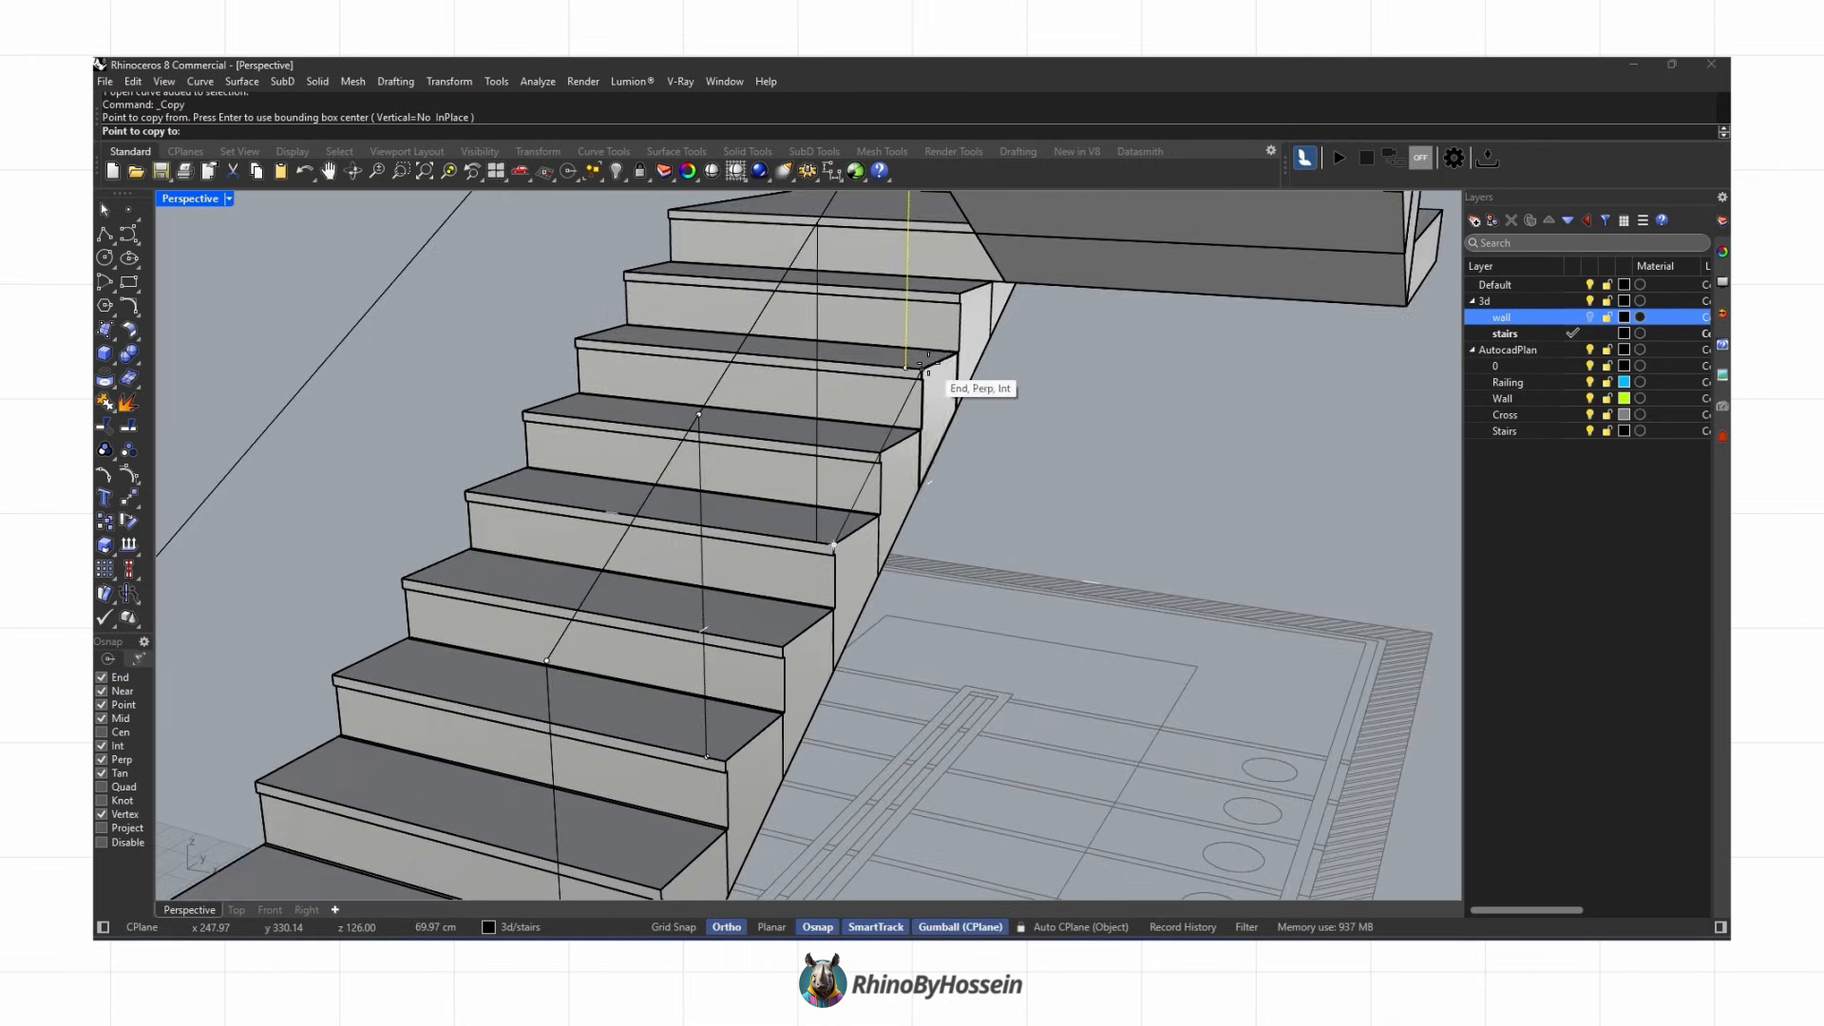
{"action": "left_click", "coordinate": [923, 368]}
{"action": "right_click_drag", "start_coordinate": [926, 373], "coordinate": [956, 497]}
{"action": "scroll", "coordinate": [845, 398], "scroll_direction": "up", "scroll_amount": 5}
{"action": "left_click", "coordinate": [828, 394]}
{"action": "scroll", "coordinate": [829, 394], "scroll_direction": "down", "scroll_amount": 4}
{"action": "right_click_drag", "start_coordinate": [828, 394], "coordinate": [1007, 670]}
{"action": "left_click", "coordinate": [786, 686]}
{"action": "right_click_drag", "start_coordinate": [787, 686], "coordinate": [935, 579]}
{"action": "key", "text": "Return"}
Step: Move a baluster line to the midpoint of its step edge
{"action": "left_click", "coordinate": [815, 637], "text": "shift"}
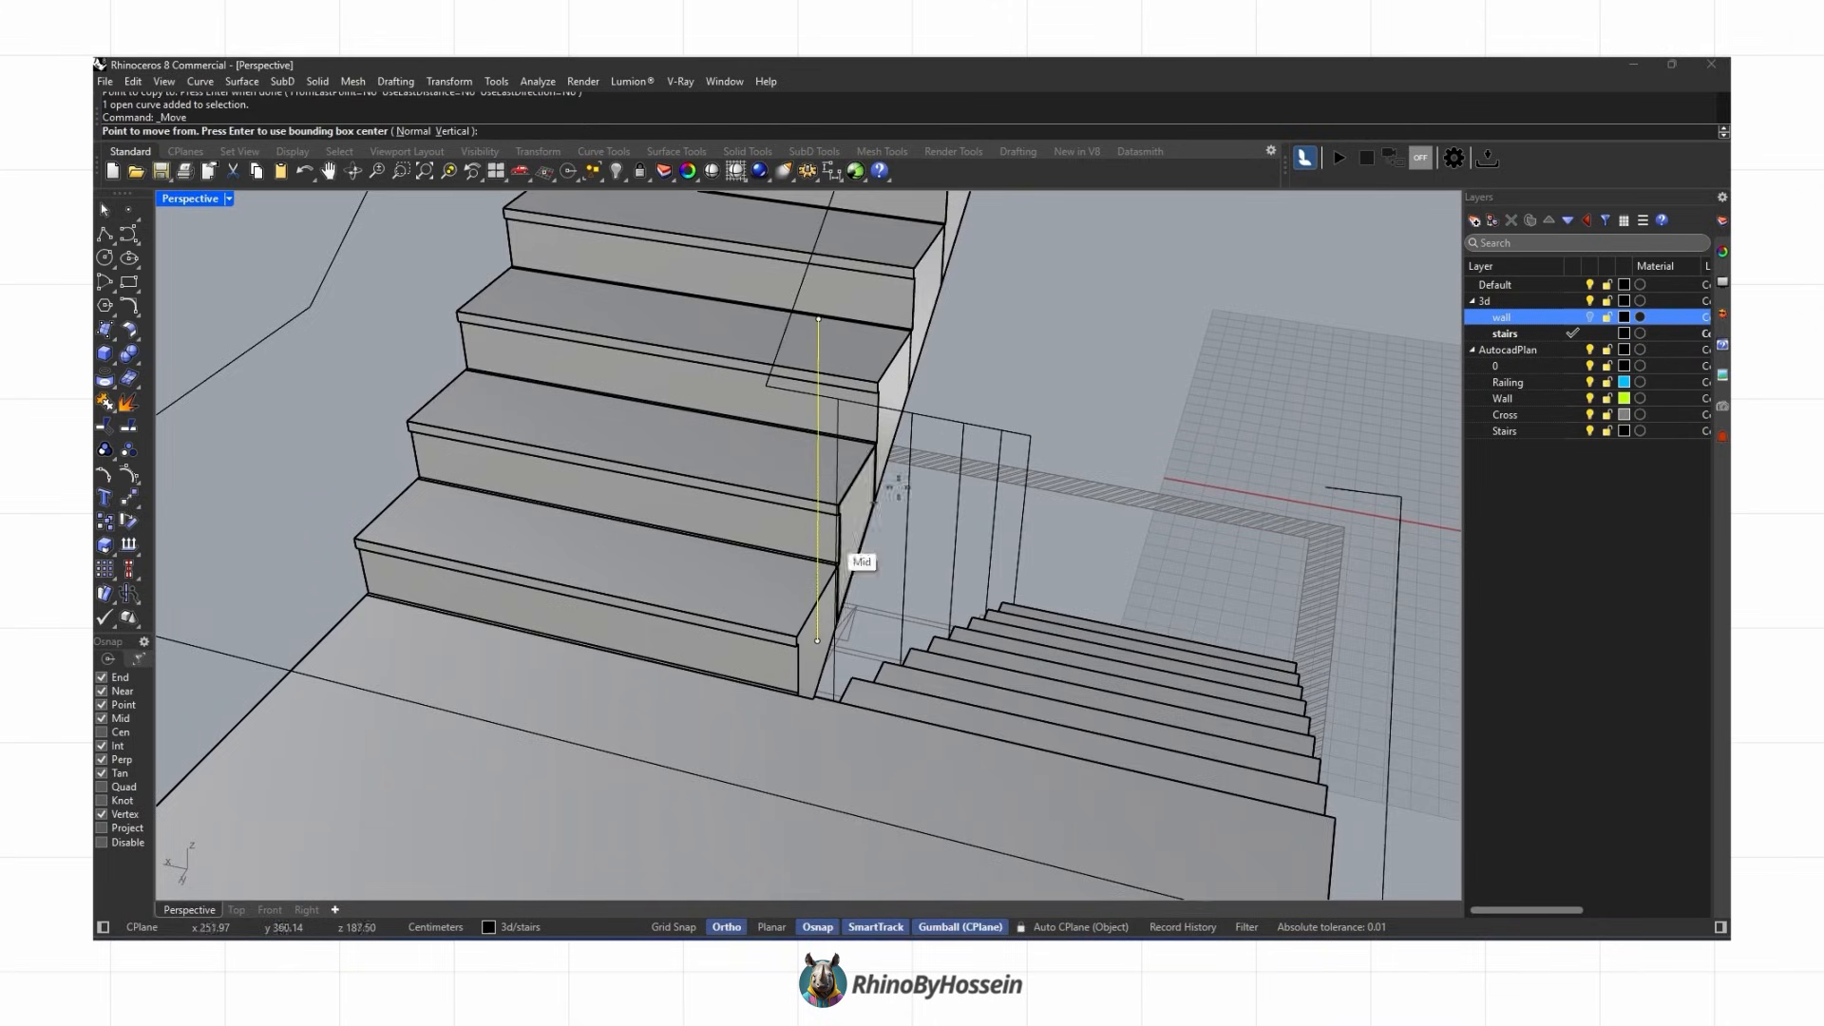
{"action": "left_click", "coordinate": [795, 634]}
{"action": "right_click_drag", "start_coordinate": [794, 634], "coordinate": [694, 424]}
{"action": "left_click", "coordinate": [693, 423]}
Step: Align the remaining baluster line points with Set Points
{"action": "left_click", "coordinate": [449, 88]}
{"action": "left_click", "coordinate": [494, 308]}
{"action": "left_click", "coordinate": [1245, 538]}
{"action": "scroll", "coordinate": [745, 446], "scroll_direction": "up", "scroll_amount": 4}
{"action": "left_click", "coordinate": [744, 390]}
{"action": "left_click", "coordinate": [676, 360]}
{"action": "right_click_drag", "start_coordinate": [676, 360], "coordinate": [855, 428]}
{"action": "key", "text": "Return"}
{"action": "left_click", "coordinate": [1245, 537]}
{"action": "left_click", "coordinate": [713, 438]}
{"action": "right_click_drag", "start_coordinate": [713, 438], "coordinate": [926, 494]}
{"action": "left_click", "coordinate": [926, 493]}
Step: Copy baluster lines onto the steps of the upper flight
{"action": "left_click", "coordinate": [936, 756]}
{"action": "left_click", "coordinate": [1102, 475]}
{"action": "left_click", "coordinate": [1245, 234]}
{"action": "right_click_drag", "start_coordinate": [1245, 233], "coordinate": [899, 645], "text": "shift"}
{"action": "left_click", "coordinate": [1056, 371]}
{"action": "right_click_drag", "start_coordinate": [1057, 370], "coordinate": [968, 619], "text": "shift"}
{"action": "scroll", "coordinate": [969, 620], "scroll_direction": "down", "scroll_amount": 2}
{"action": "left_click", "coordinate": [1025, 456]}
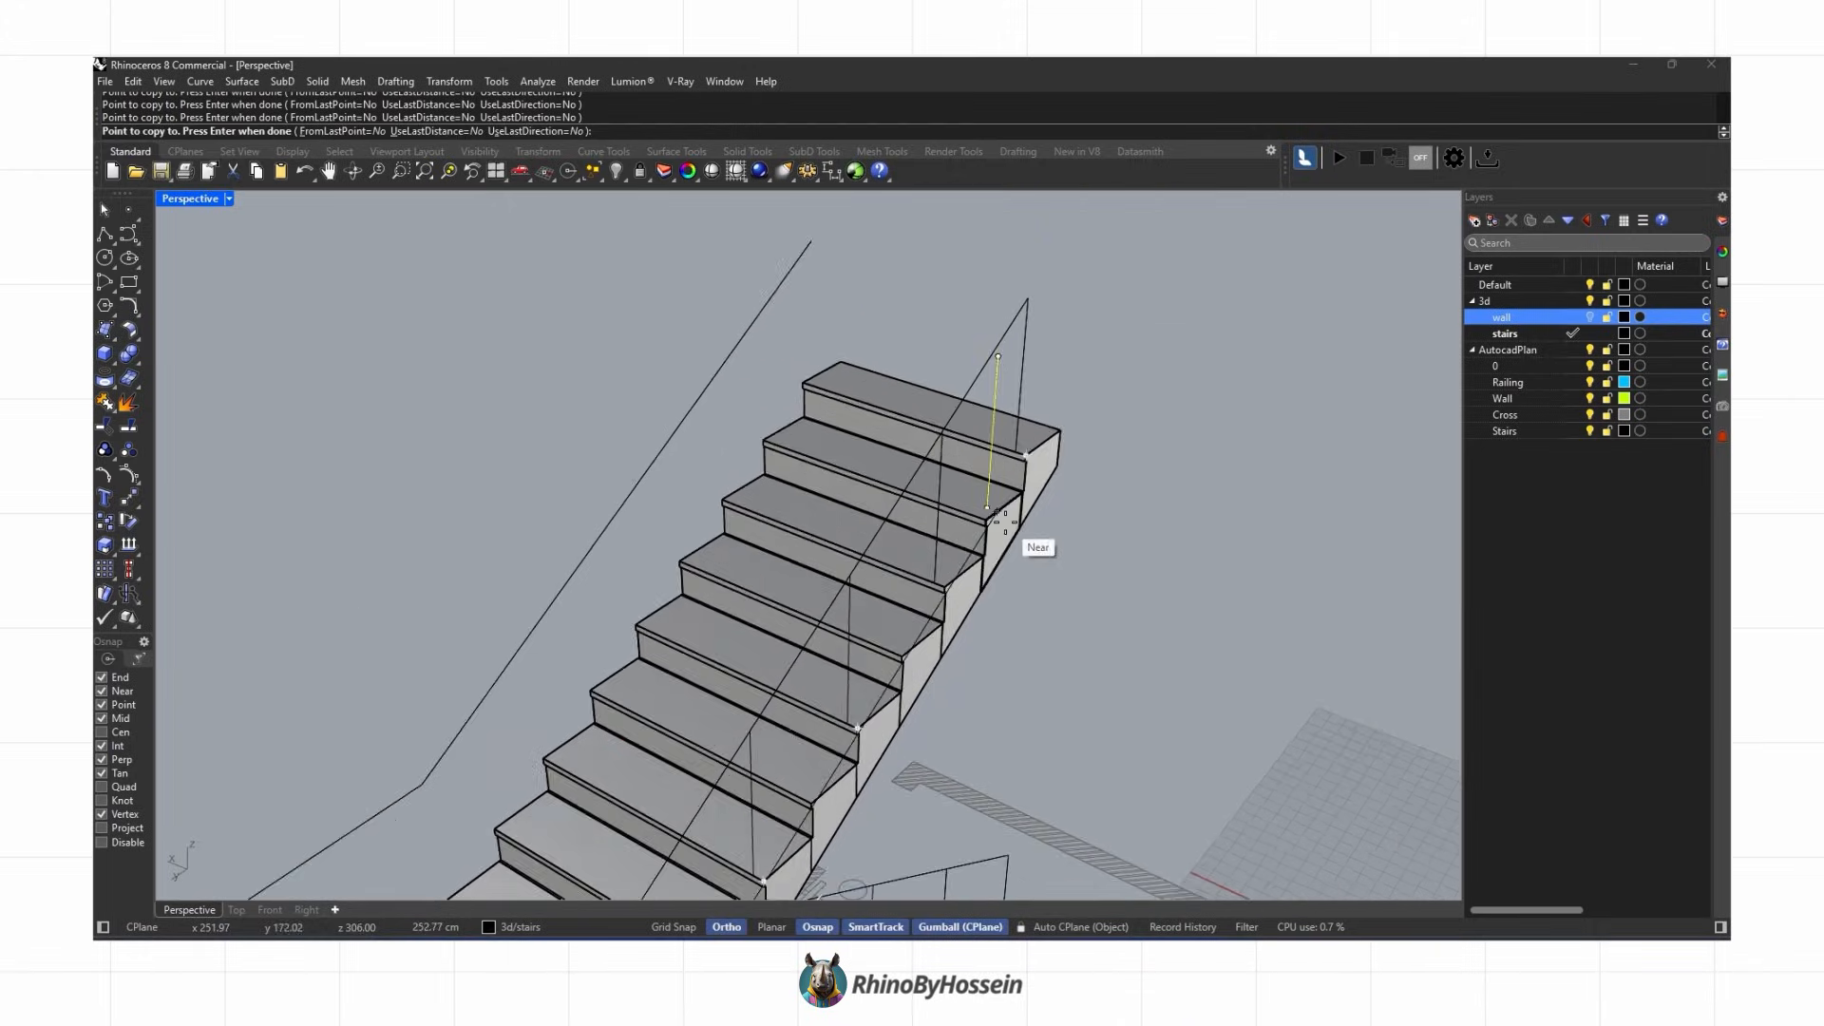
{"action": "key", "text": "Return"}
Step: Pipe the handrail curves with a radius of 2.5
{"action": "scroll", "coordinate": [1005, 520], "scroll_direction": "down", "scroll_amount": 4}
{"action": "right_click_drag", "start_coordinate": [1096, 675], "coordinate": [412, 547]}
{"action": "left_click", "coordinate": [656, 495]}
{"action": "right_click_drag", "start_coordinate": [855, 741], "coordinate": [671, 654], "text": "shift"}
{"action": "left_click", "coordinate": [868, 630], "text": "shift"}
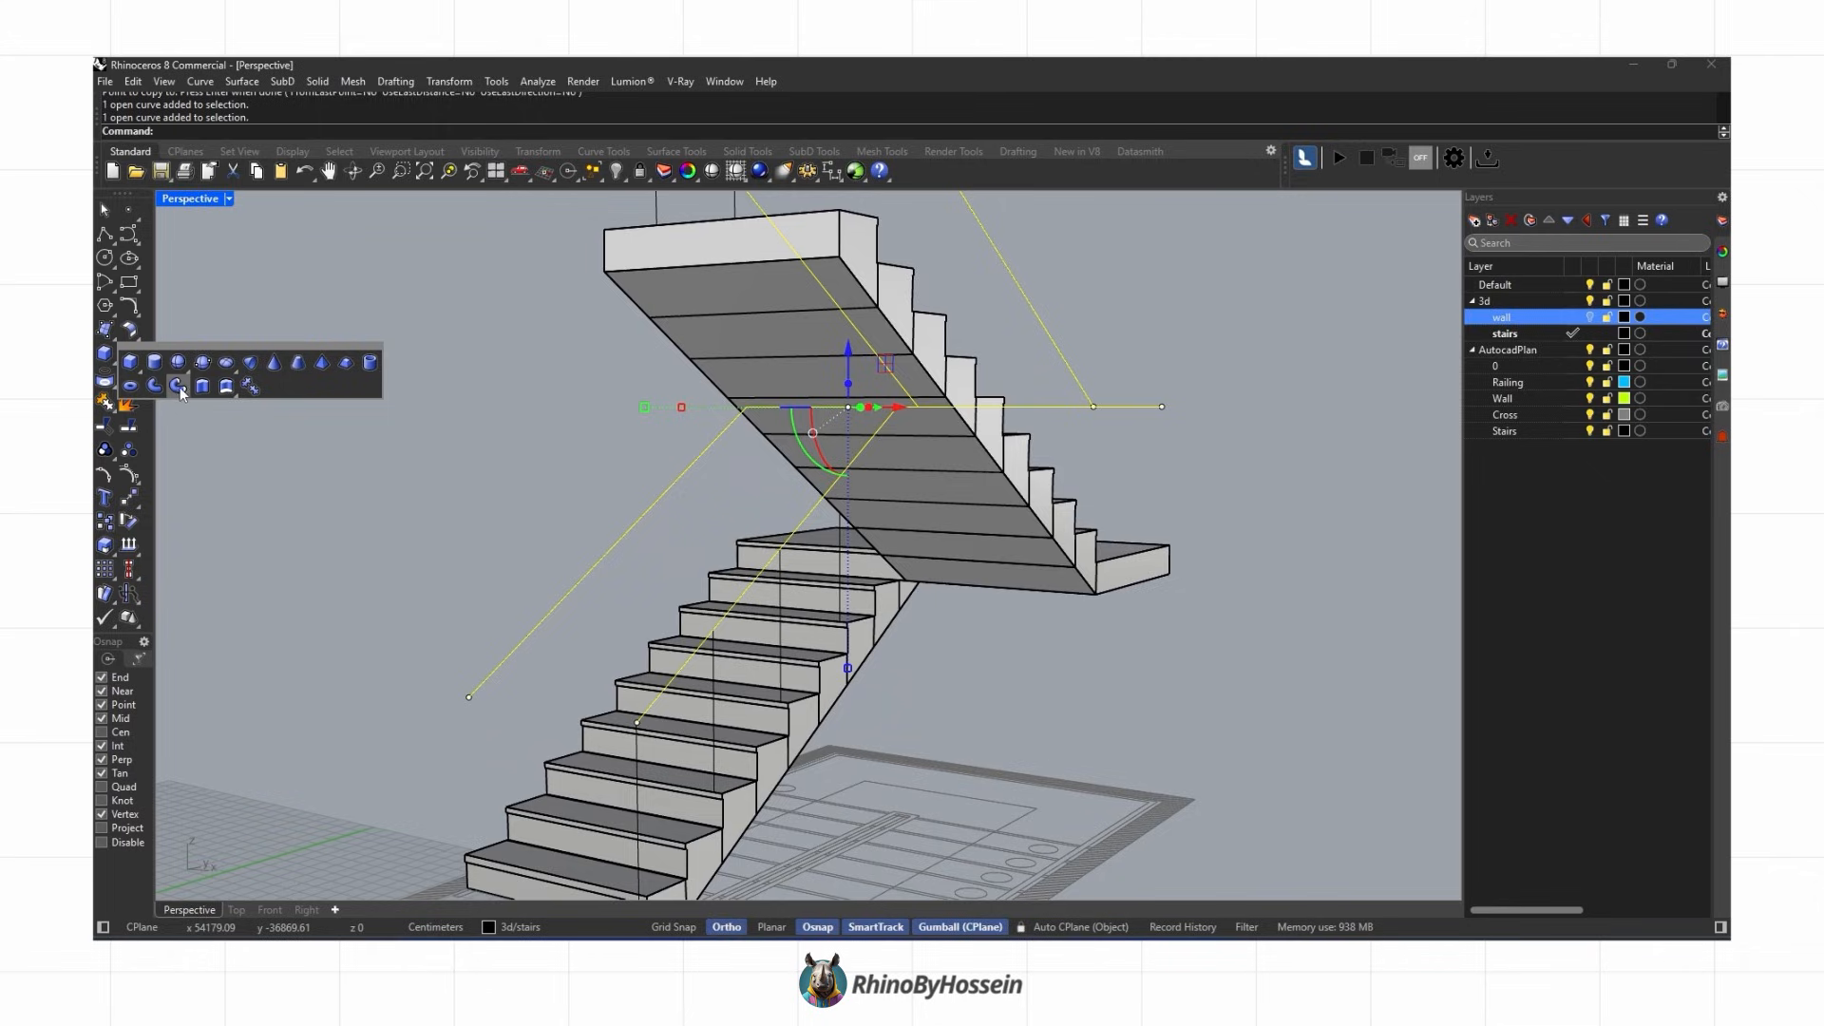
{"action": "left_click", "coordinate": [180, 386]}
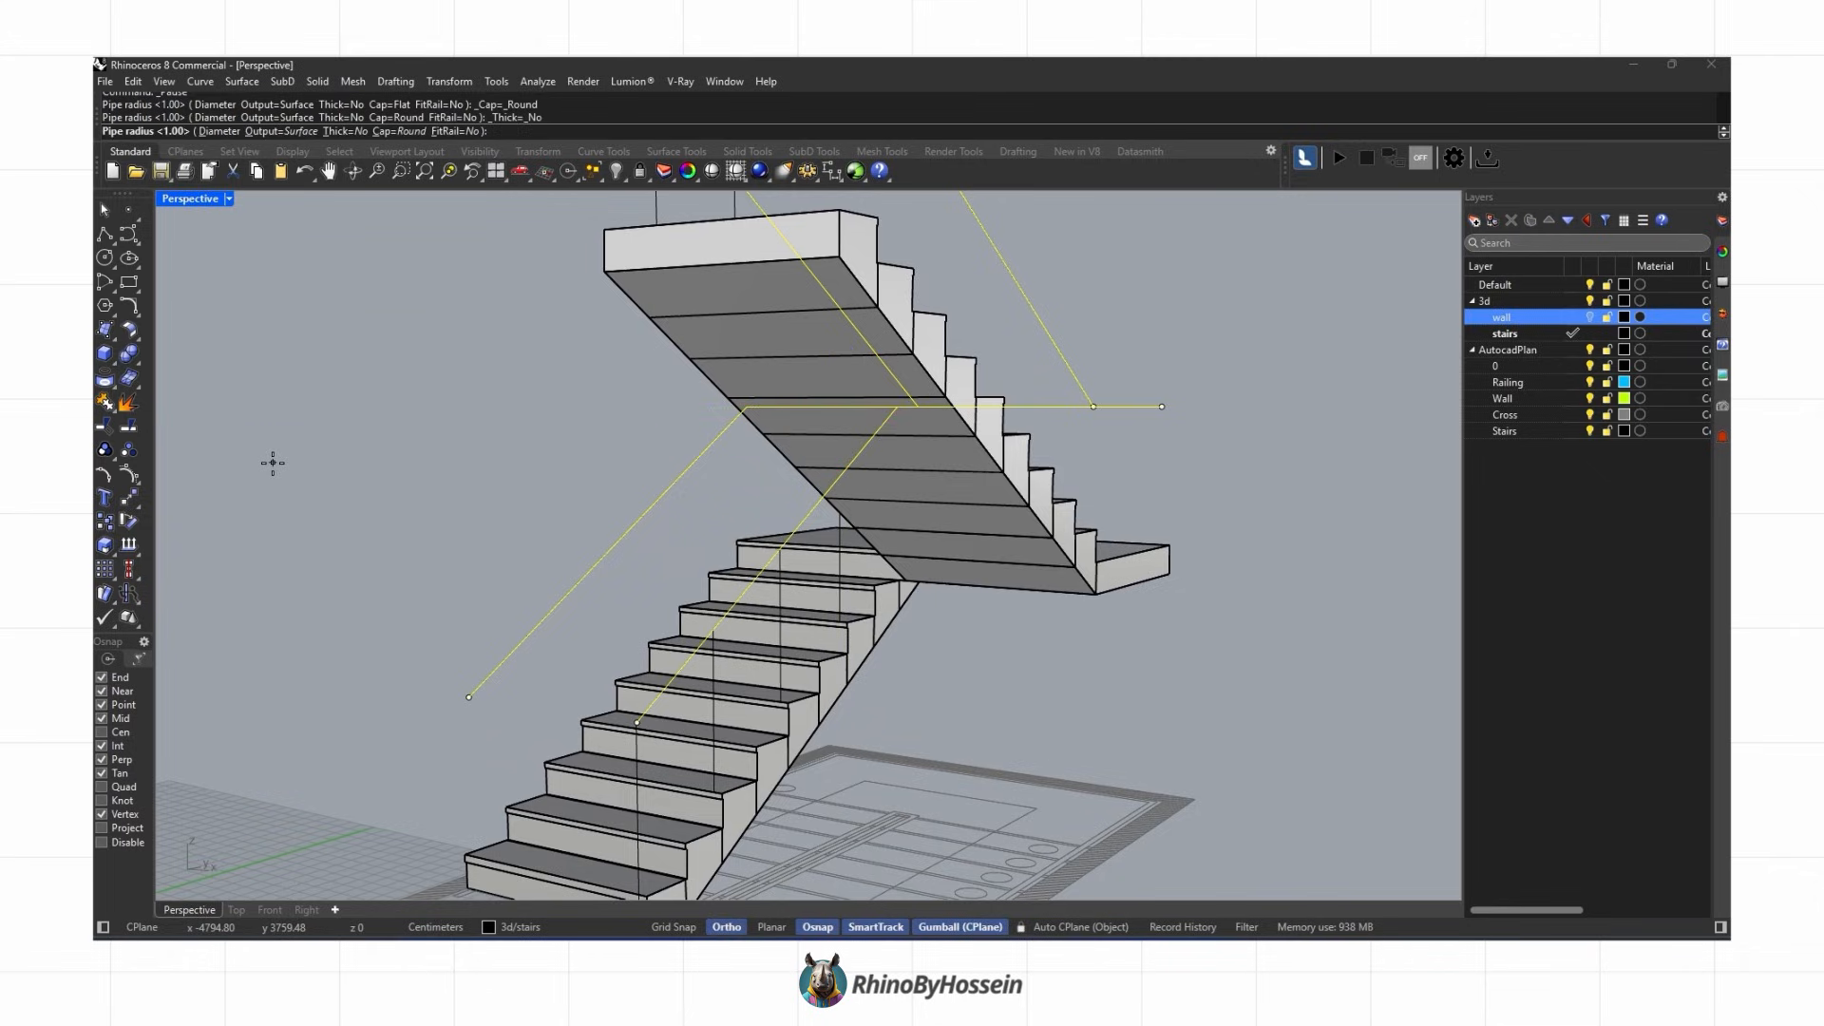
{"action": "type", "text": "2.5"}
{"action": "key", "text": "Return"}
{"action": "right_click_drag", "start_coordinate": [486, 528], "coordinate": [619, 567]}
{"action": "left_click", "coordinate": [704, 789]}
{"action": "left_click", "coordinate": [755, 829]}
Step: Pipe the baluster lines with a radius of 1.5
{"action": "right_click_drag", "start_coordinate": [851, 593], "coordinate": [775, 475]}
{"action": "right_click_drag", "start_coordinate": [938, 391], "coordinate": [883, 490]}
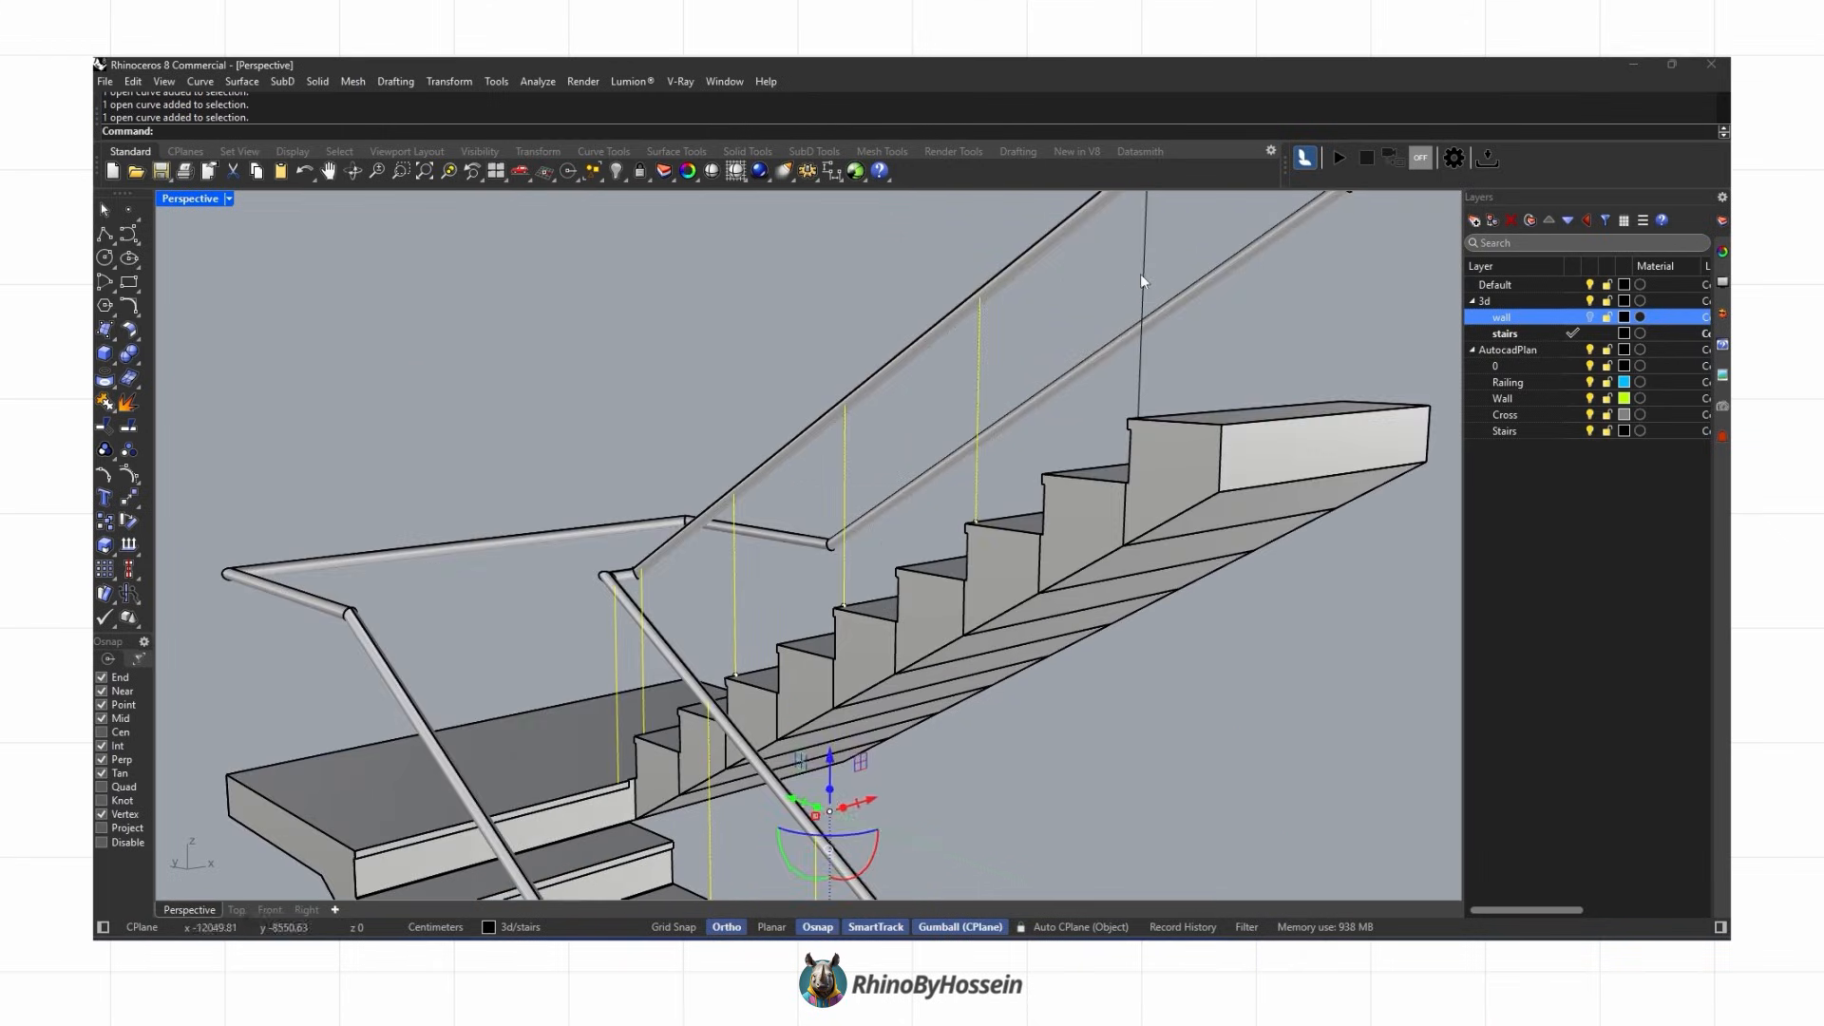
{"action": "scroll", "coordinate": [1140, 278], "scroll_direction": "down", "scroll_amount": 5}
{"action": "left_click", "coordinate": [114, 394]}
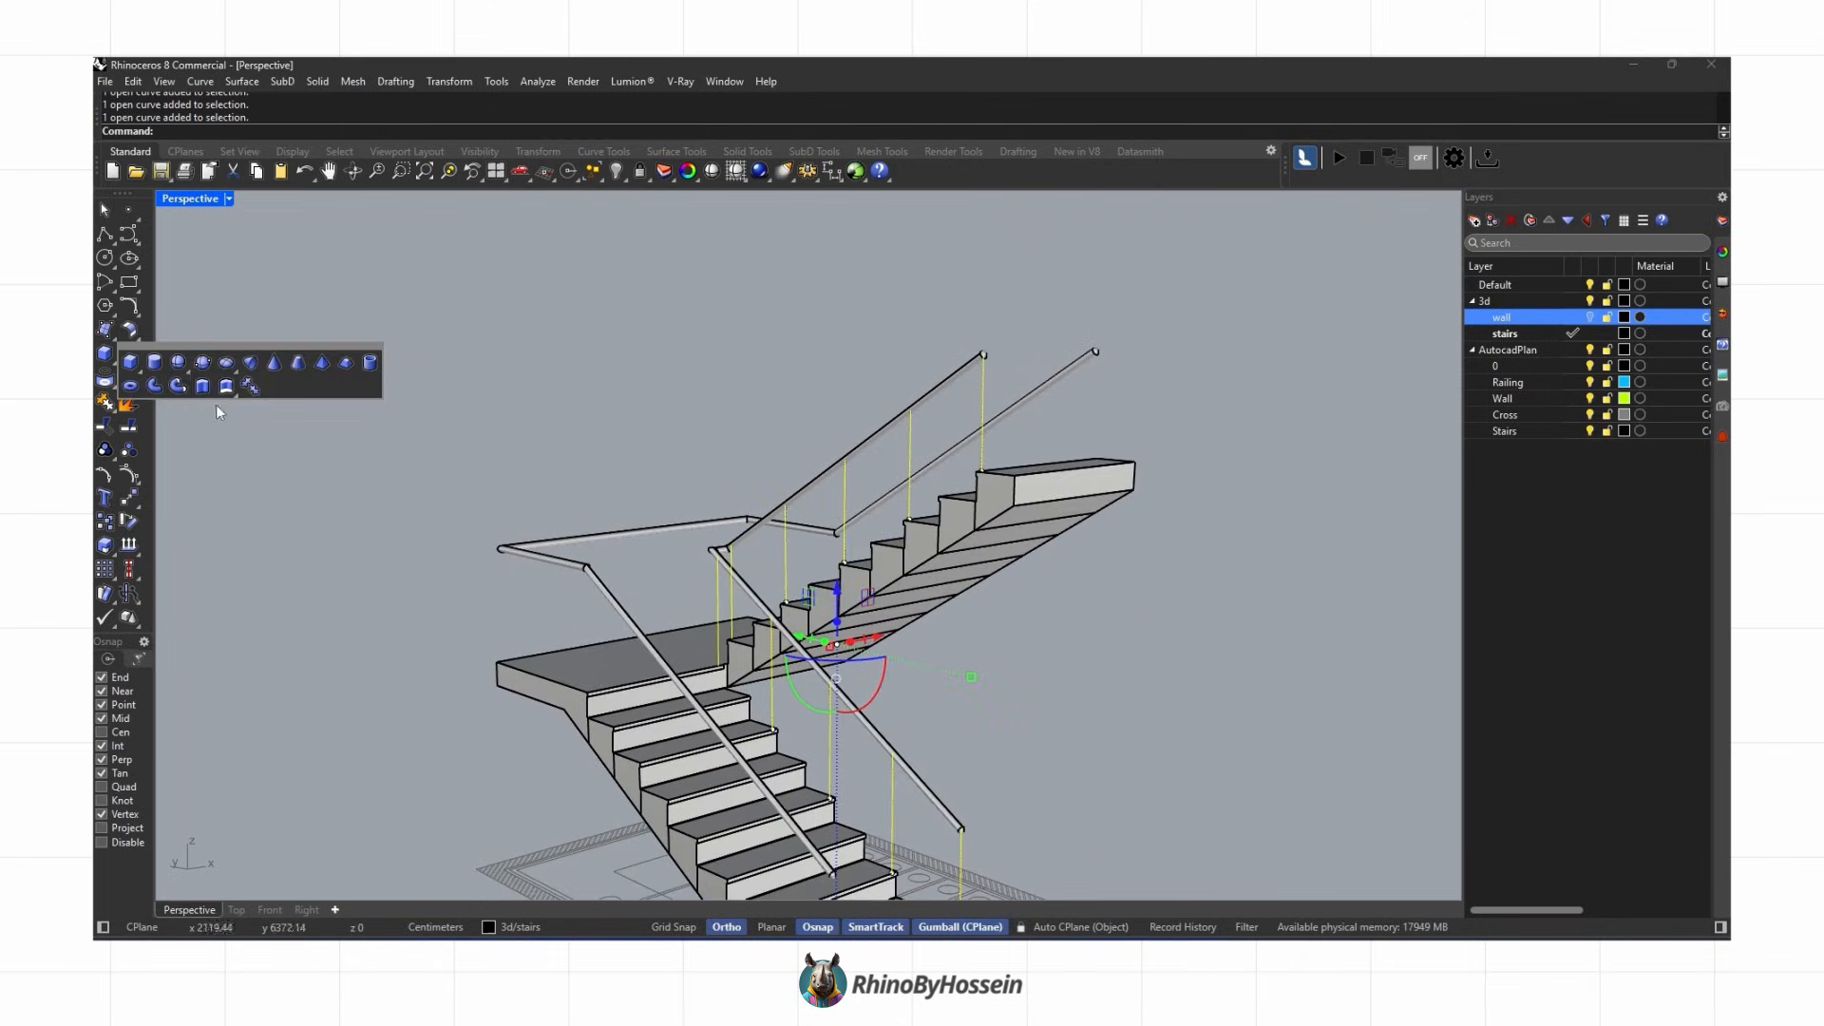
{"action": "left_click", "coordinate": [189, 386]}
{"action": "type", "text": "1.5"}
{"action": "key", "text": "Return"}
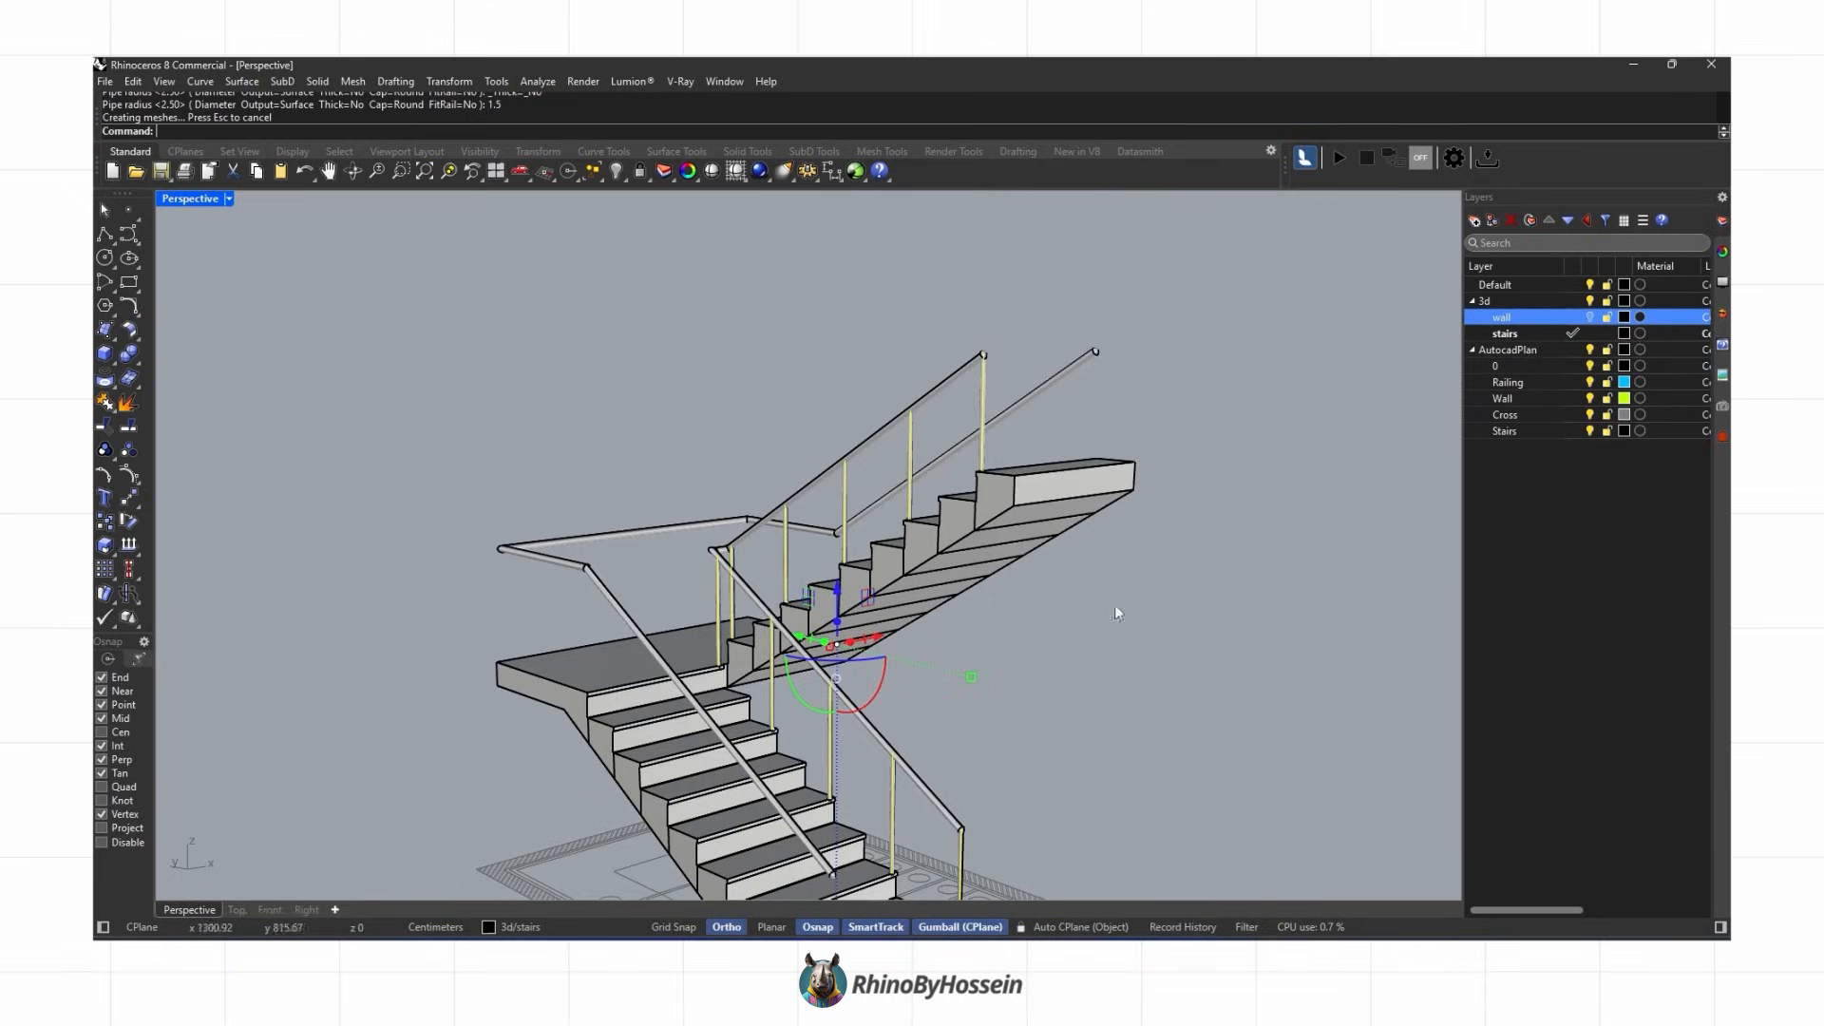
Step: Show the wall layer and hide the AutocadPlan layer
{"action": "left_click", "coordinate": [934, 477]}
{"action": "right_click_drag", "start_coordinate": [929, 486], "coordinate": [765, 493]}
{"action": "left_click", "coordinate": [1590, 316]}
{"action": "right_click_drag", "start_coordinate": [1323, 440], "coordinate": [1327, 623]}
{"action": "left_click", "coordinate": [1590, 349]}
{"action": "right_click_drag", "start_coordinate": [1235, 570], "coordinate": [904, 522]}
Step: Turn on surface edges in the Rendered display mode settings
{"action": "left_click", "coordinate": [1721, 285]}
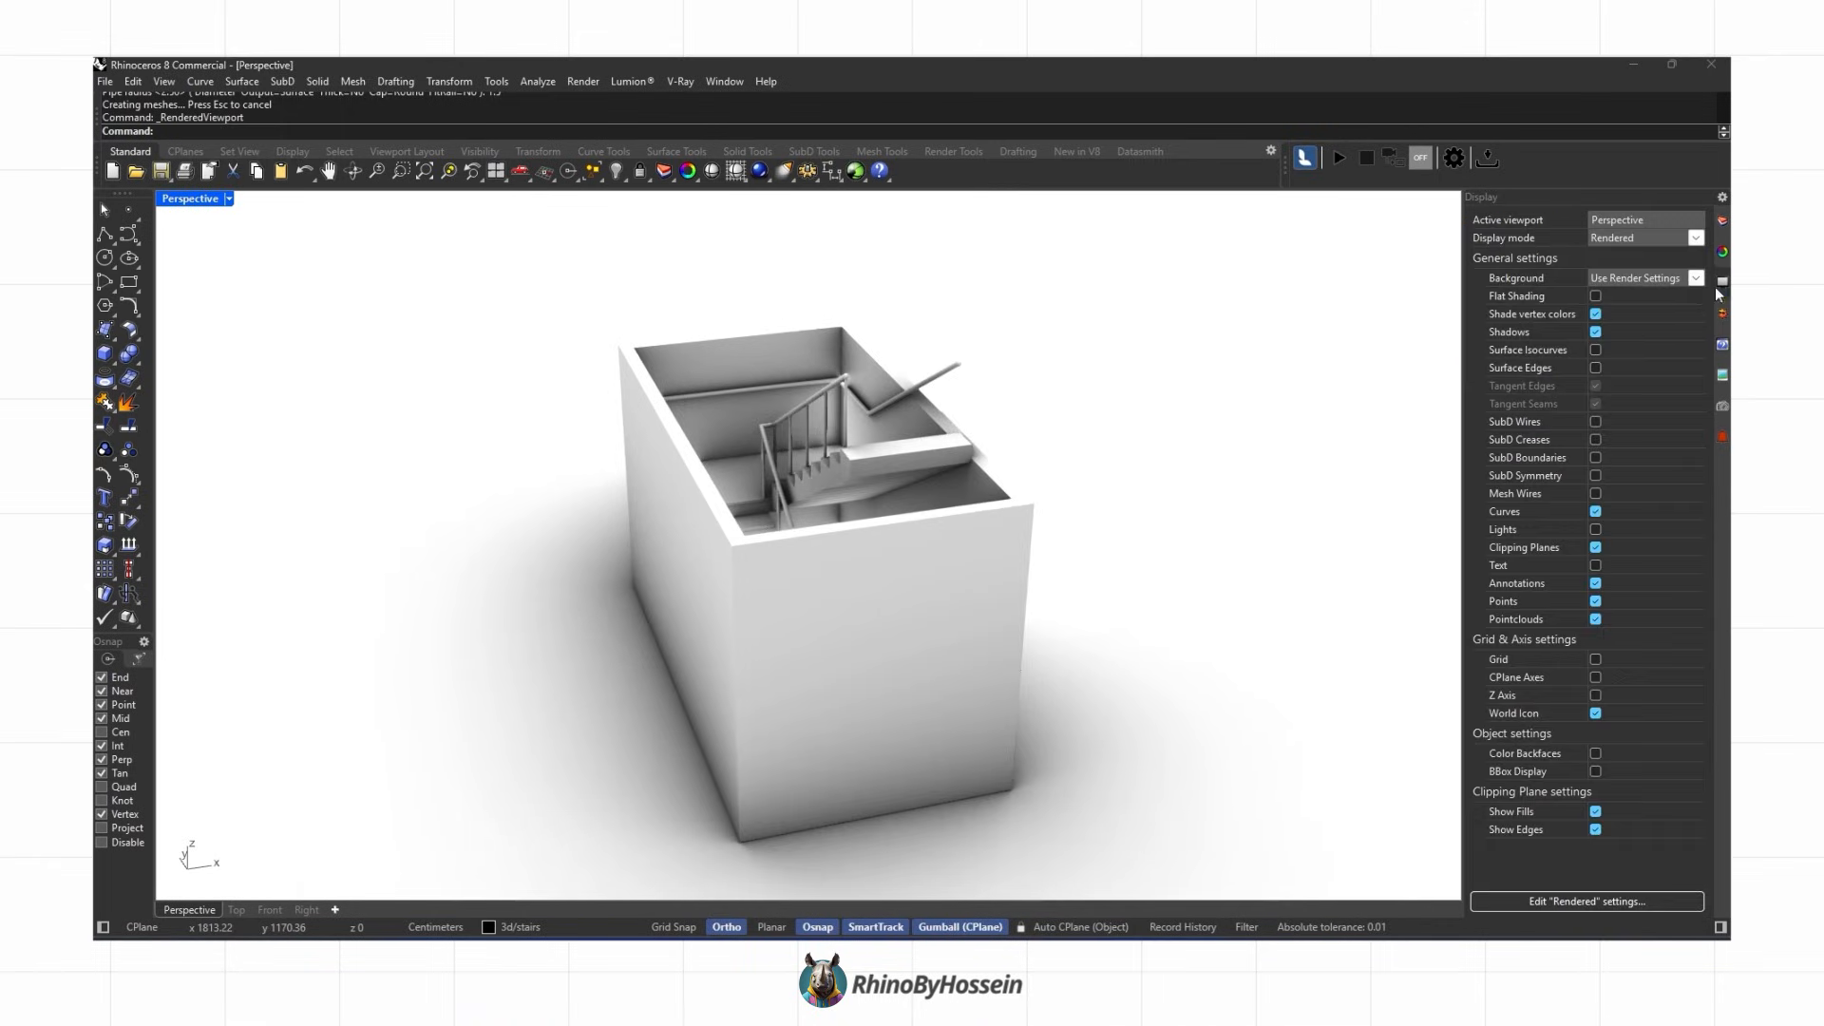
{"action": "left_click", "coordinate": [1596, 368]}
{"action": "mouse_move", "coordinate": [1330, 475]}
{"action": "right_mouse_down"}
{"action": "mouse_move", "coordinate": [1212, 500]}
{"action": "mouse_move", "coordinate": [932, 492]}
{"action": "right_mouse_up"}
Step: Add a vertical clipping plane that cuts open the stairwell and adjust its position
{"action": "type", "text": "ClippingPlane"}
{"action": "key", "text": "Return"}
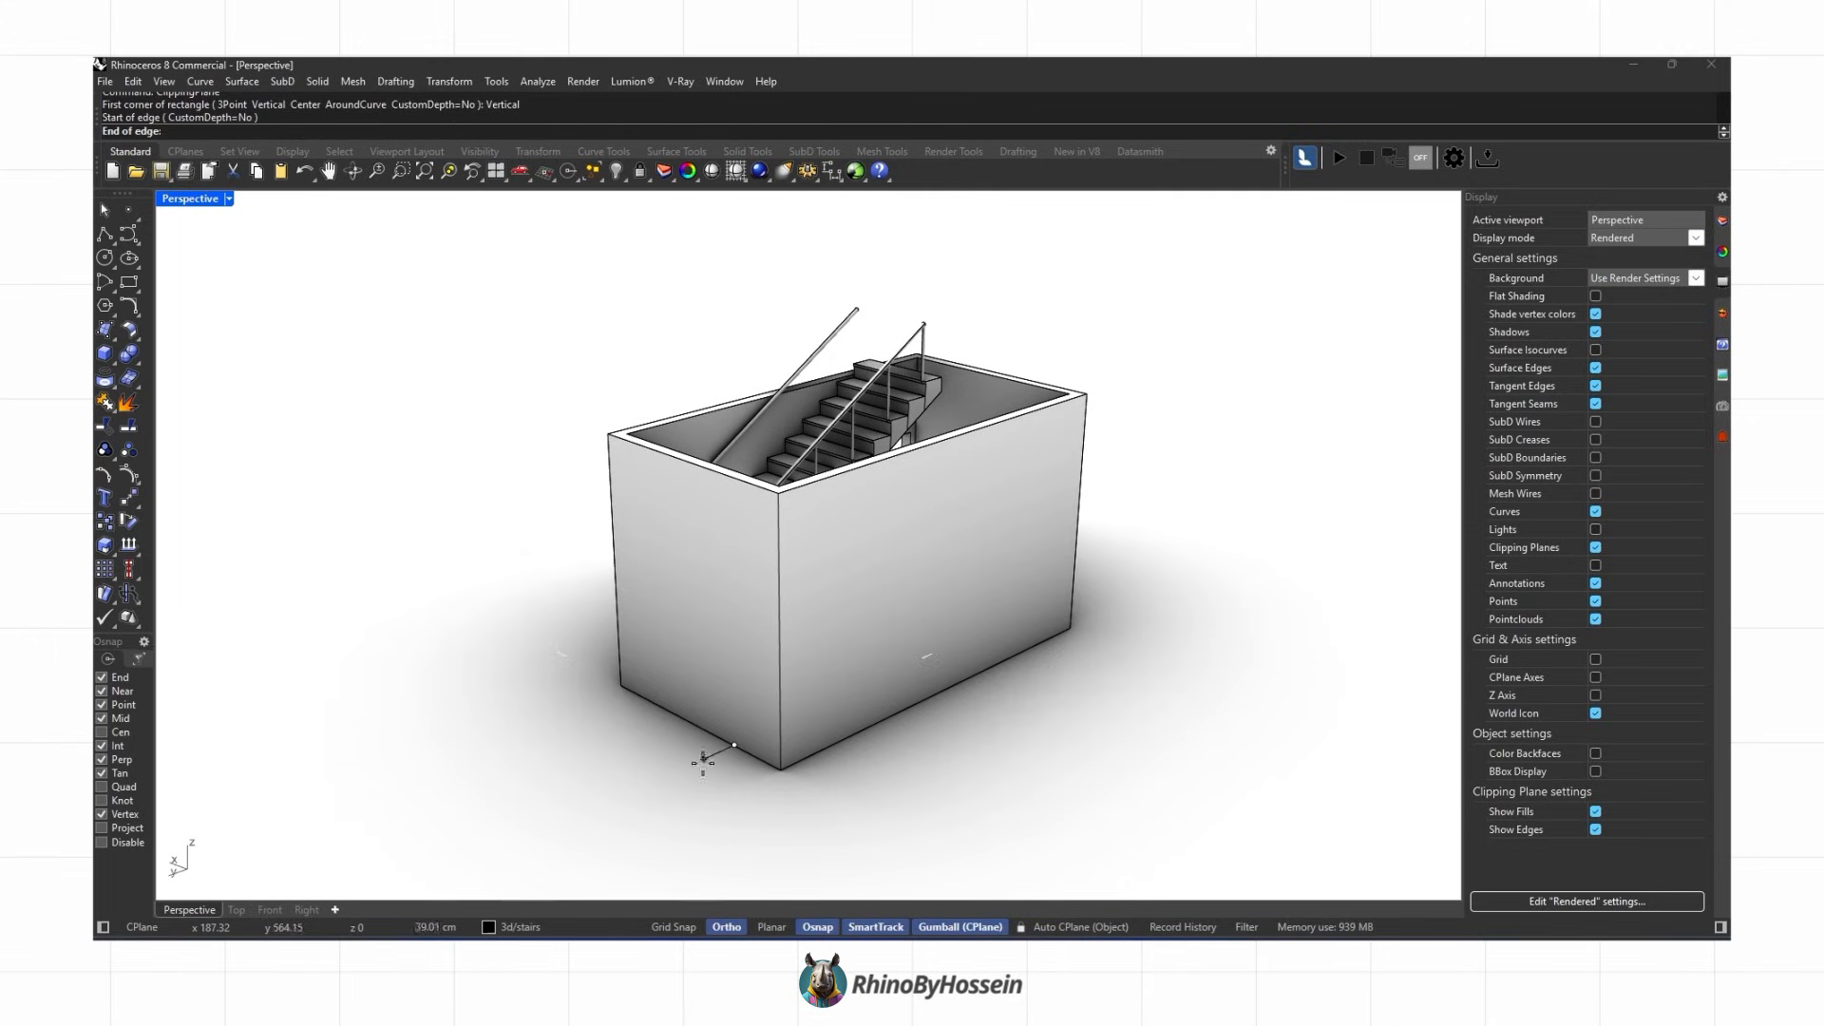
{"action": "left_click", "coordinate": [663, 739]}
{"action": "right_click_drag", "start_coordinate": [669, 746], "coordinate": [997, 679]}
{"action": "left_click_drag", "start_coordinate": [1020, 672], "coordinate": [990, 707]}
{"action": "right_click_drag", "start_coordinate": [1021, 665], "coordinate": [931, 600]}
{"action": "scroll", "coordinate": [846, 607], "scroll_direction": "up", "scroll_amount": 6}
{"action": "scroll", "coordinate": [928, 591], "scroll_direction": "down", "scroll_amount": 2}
{"action": "scroll", "coordinate": [932, 600], "scroll_direction": "down", "scroll_amount": 2}
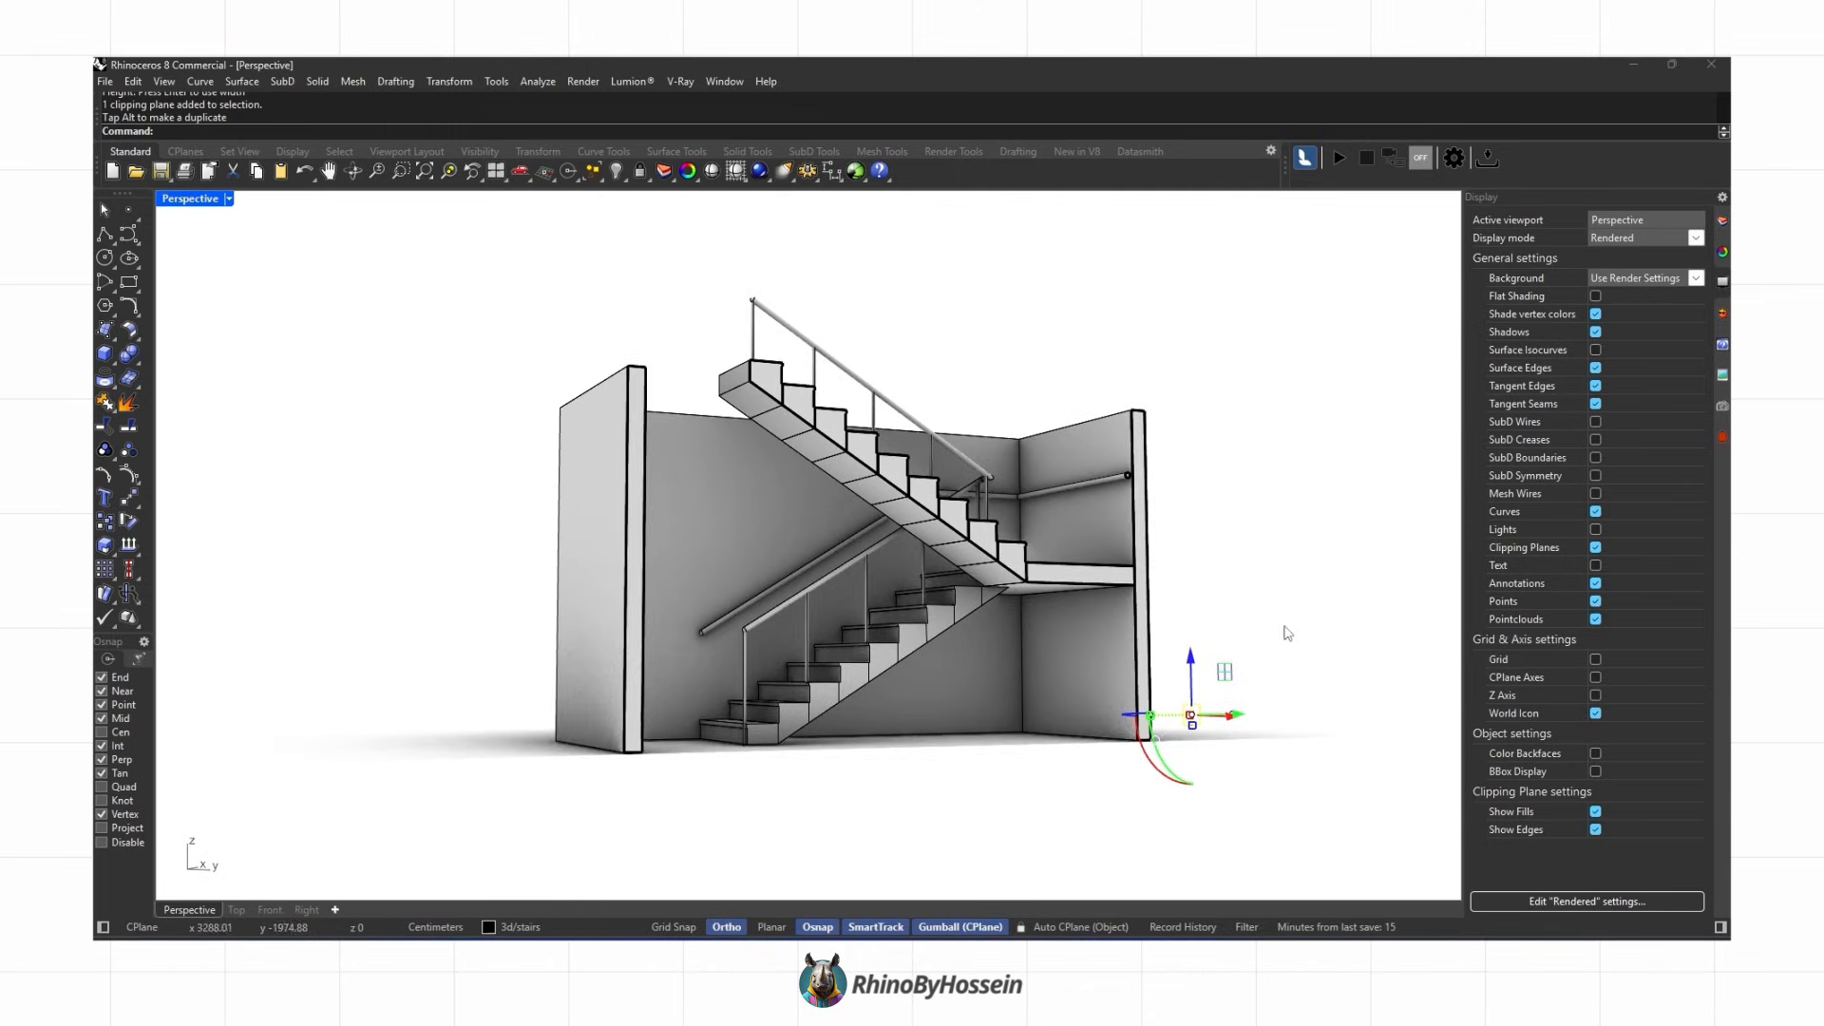
{"action": "right_click_drag", "start_coordinate": [1207, 723], "coordinate": [1118, 726]}
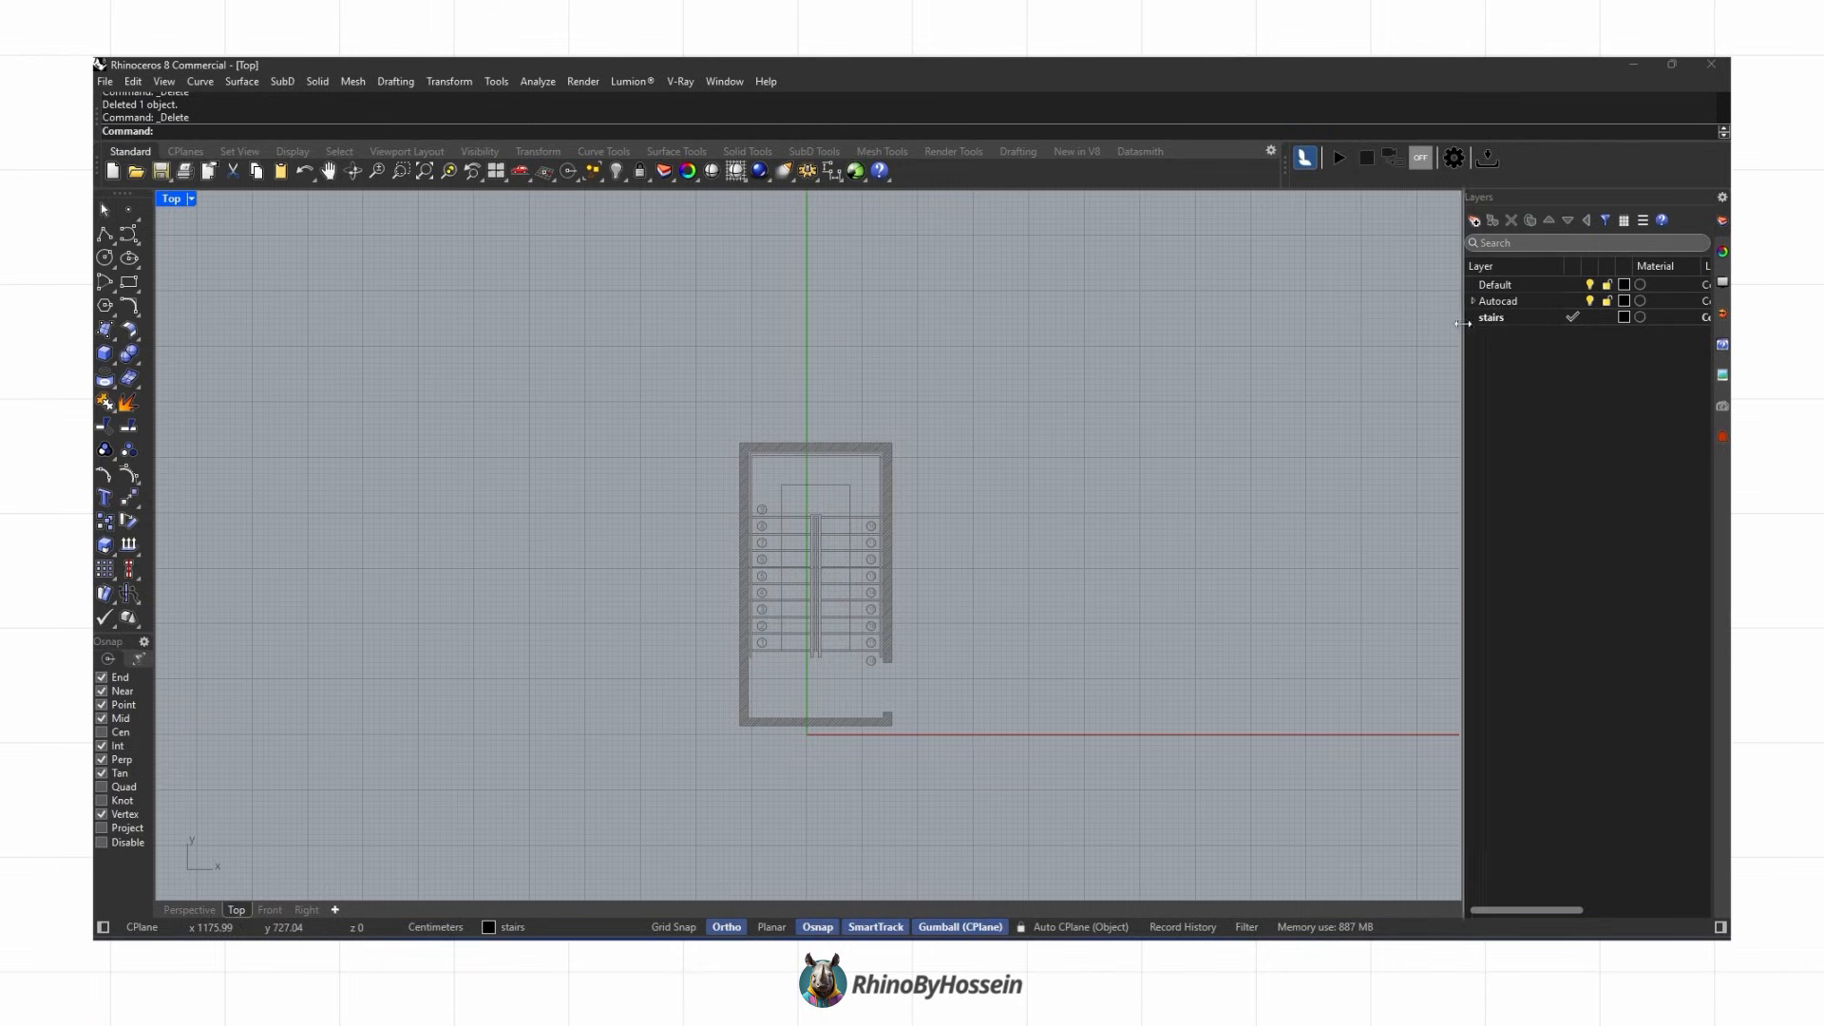
Step: Create a corner-point surface covering the first stair tread of the imported plan in Perspective view
{"action": "scroll", "coordinate": [857, 568], "scroll_direction": "up", "scroll_amount": 5}
{"action": "scroll", "coordinate": [721, 557], "scroll_direction": "down", "scroll_amount": 2}
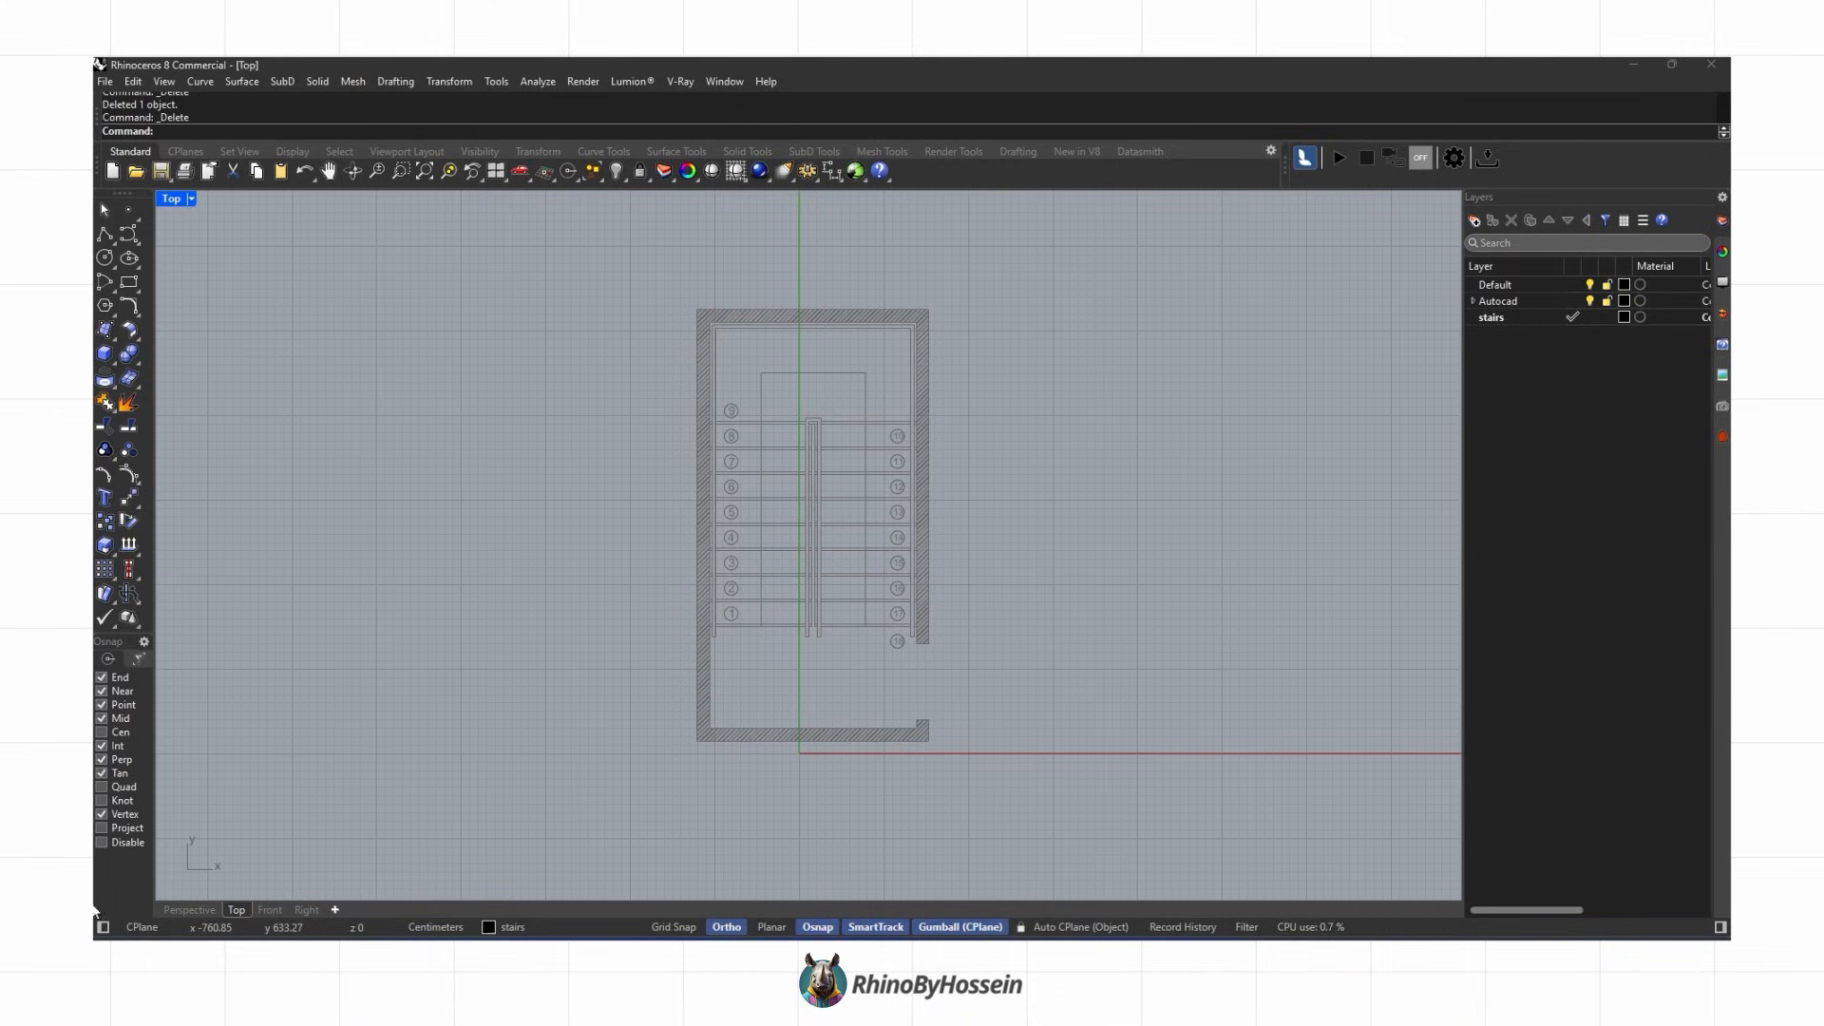
{"action": "left_click", "coordinate": [172, 910]}
{"action": "right_click_drag", "start_coordinate": [1000, 469], "coordinate": [802, 374]}
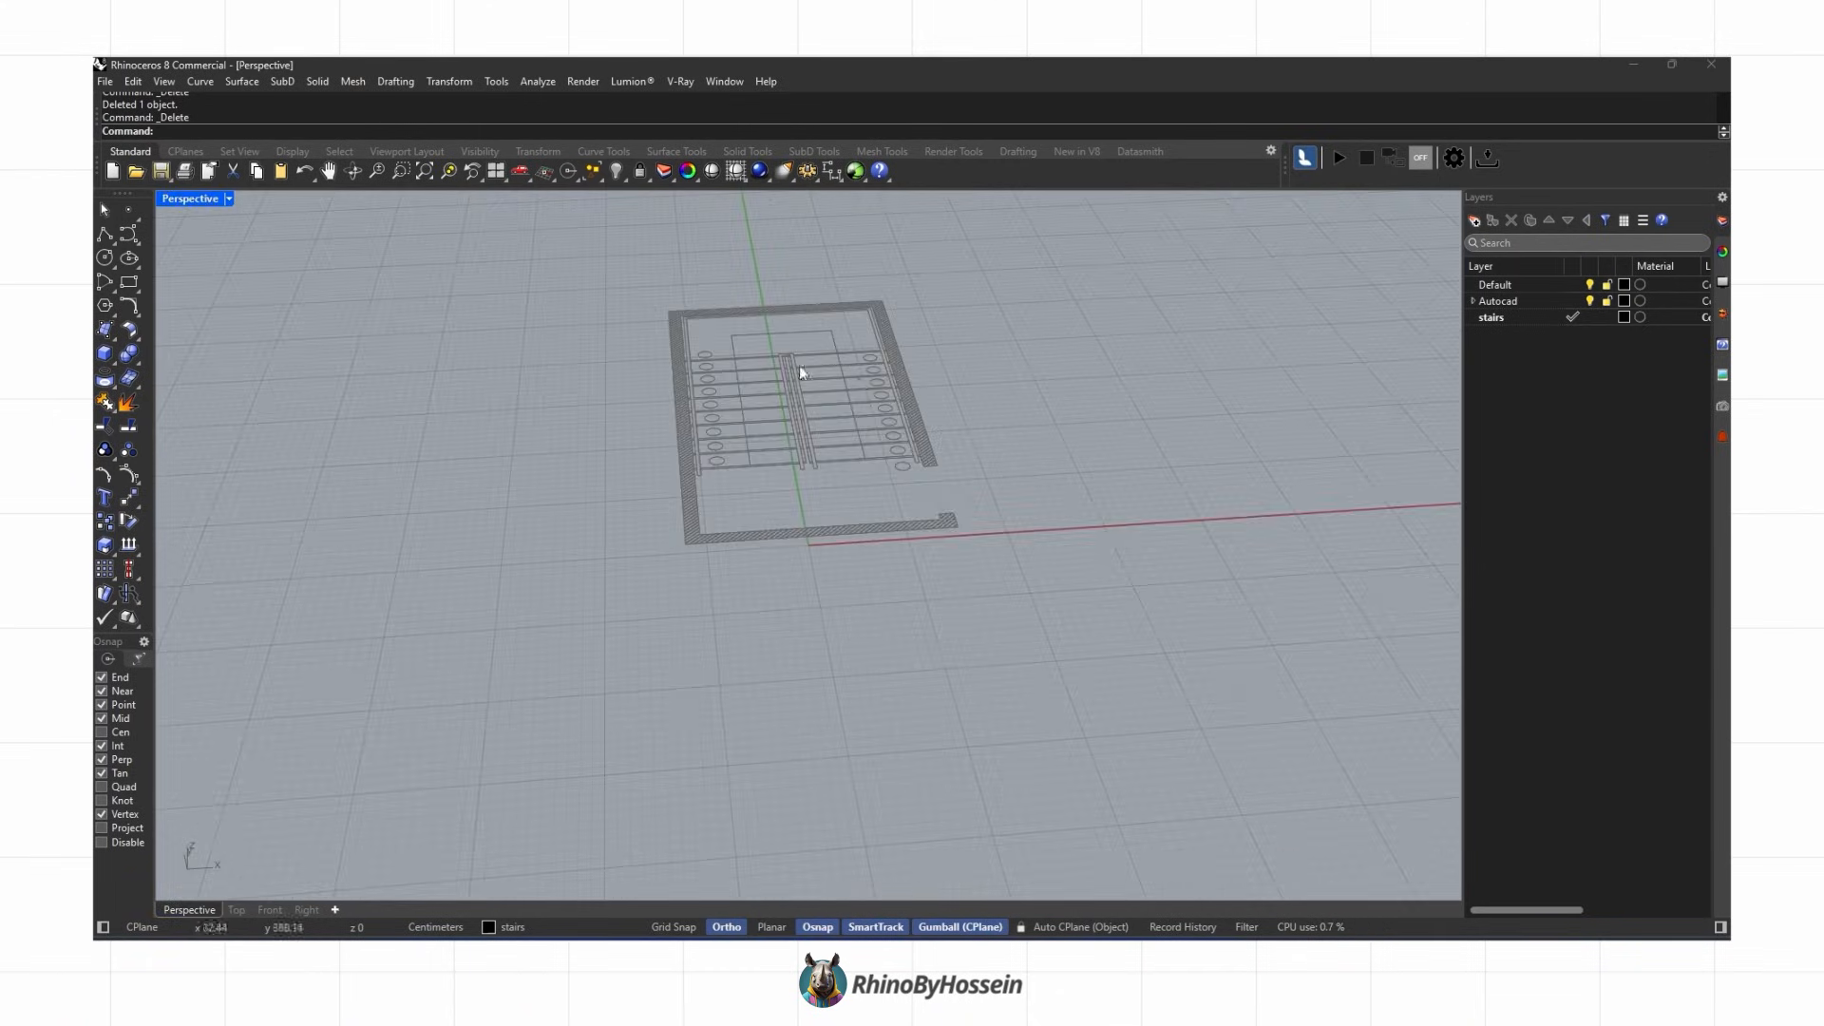
{"action": "scroll", "coordinate": [696, 513], "scroll_direction": "up", "scroll_amount": 5}
{"action": "right_click_drag", "start_coordinate": [696, 513], "coordinate": [727, 517]}
{"action": "scroll", "coordinate": [727, 516], "scroll_direction": "down", "scroll_amount": 5}
{"action": "scroll", "coordinate": [489, 578], "scroll_direction": "up", "scroll_amount": 5}
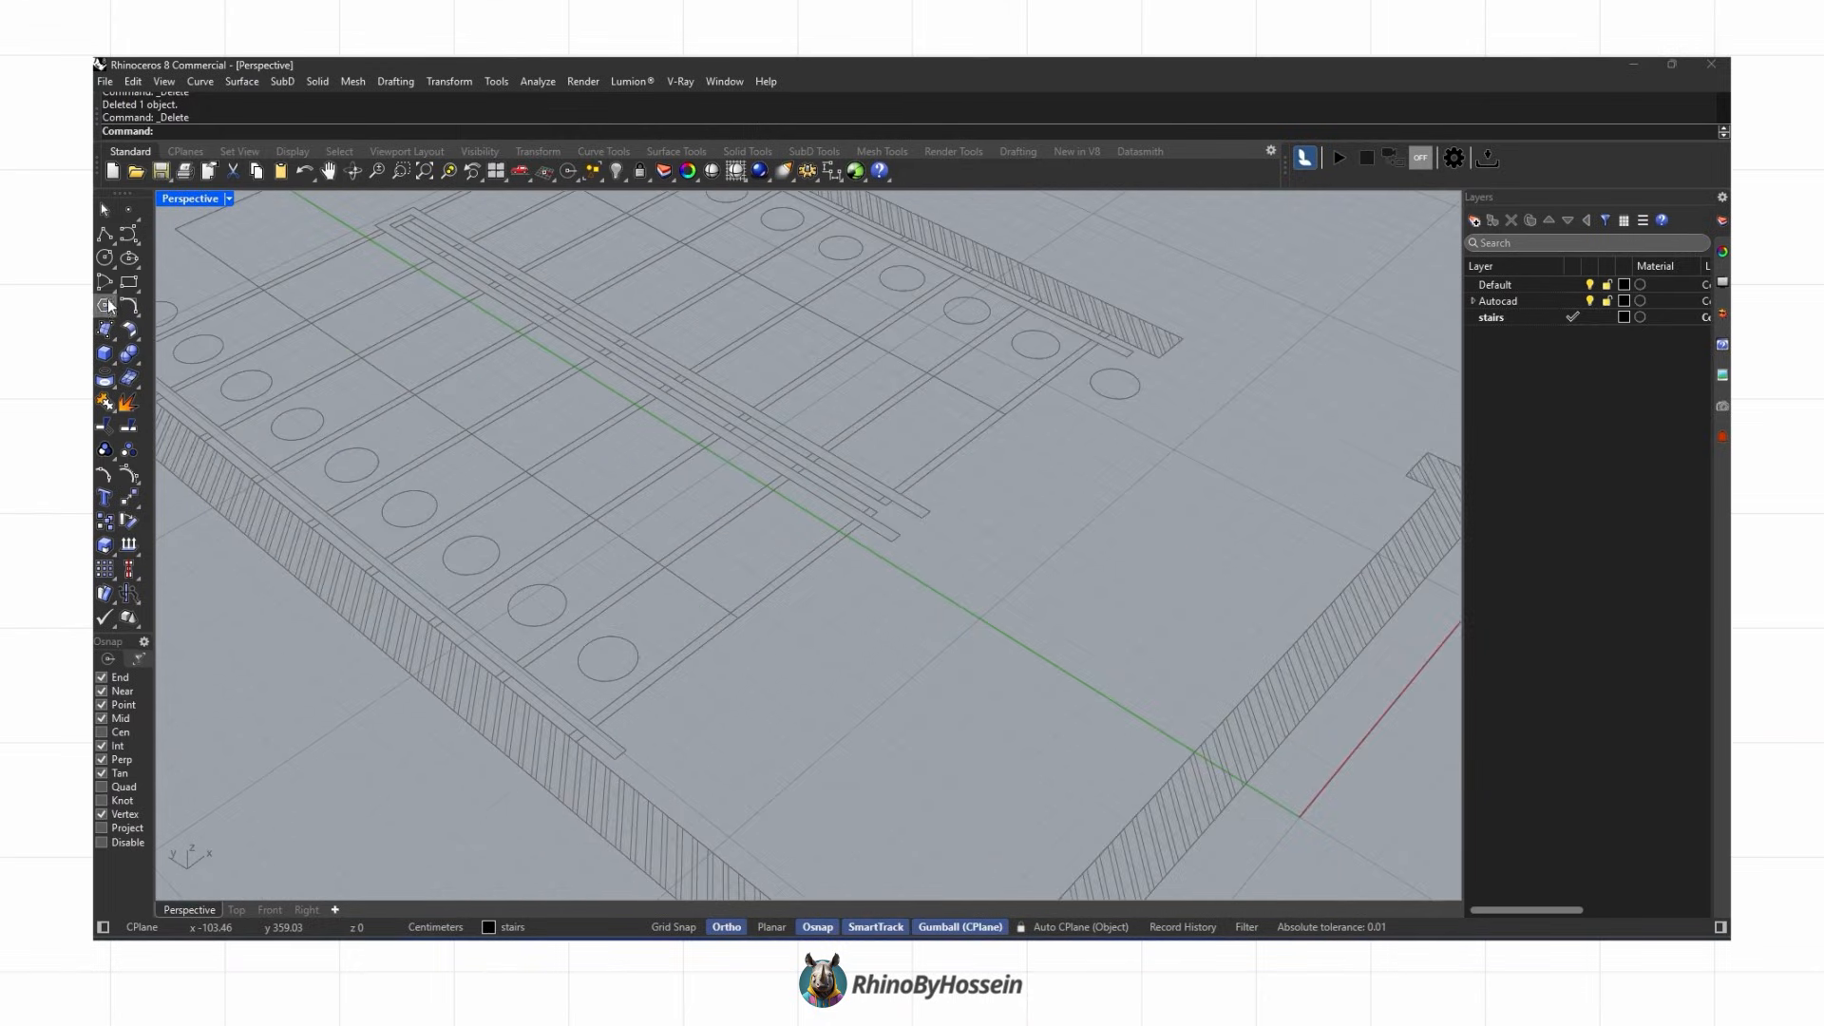
{"action": "left_click", "coordinate": [500, 684]}
{"action": "scroll", "coordinate": [585, 751], "scroll_direction": "up", "scroll_amount": 1}
{"action": "scroll", "coordinate": [912, 468], "scroll_direction": "up", "scroll_amount": 2}
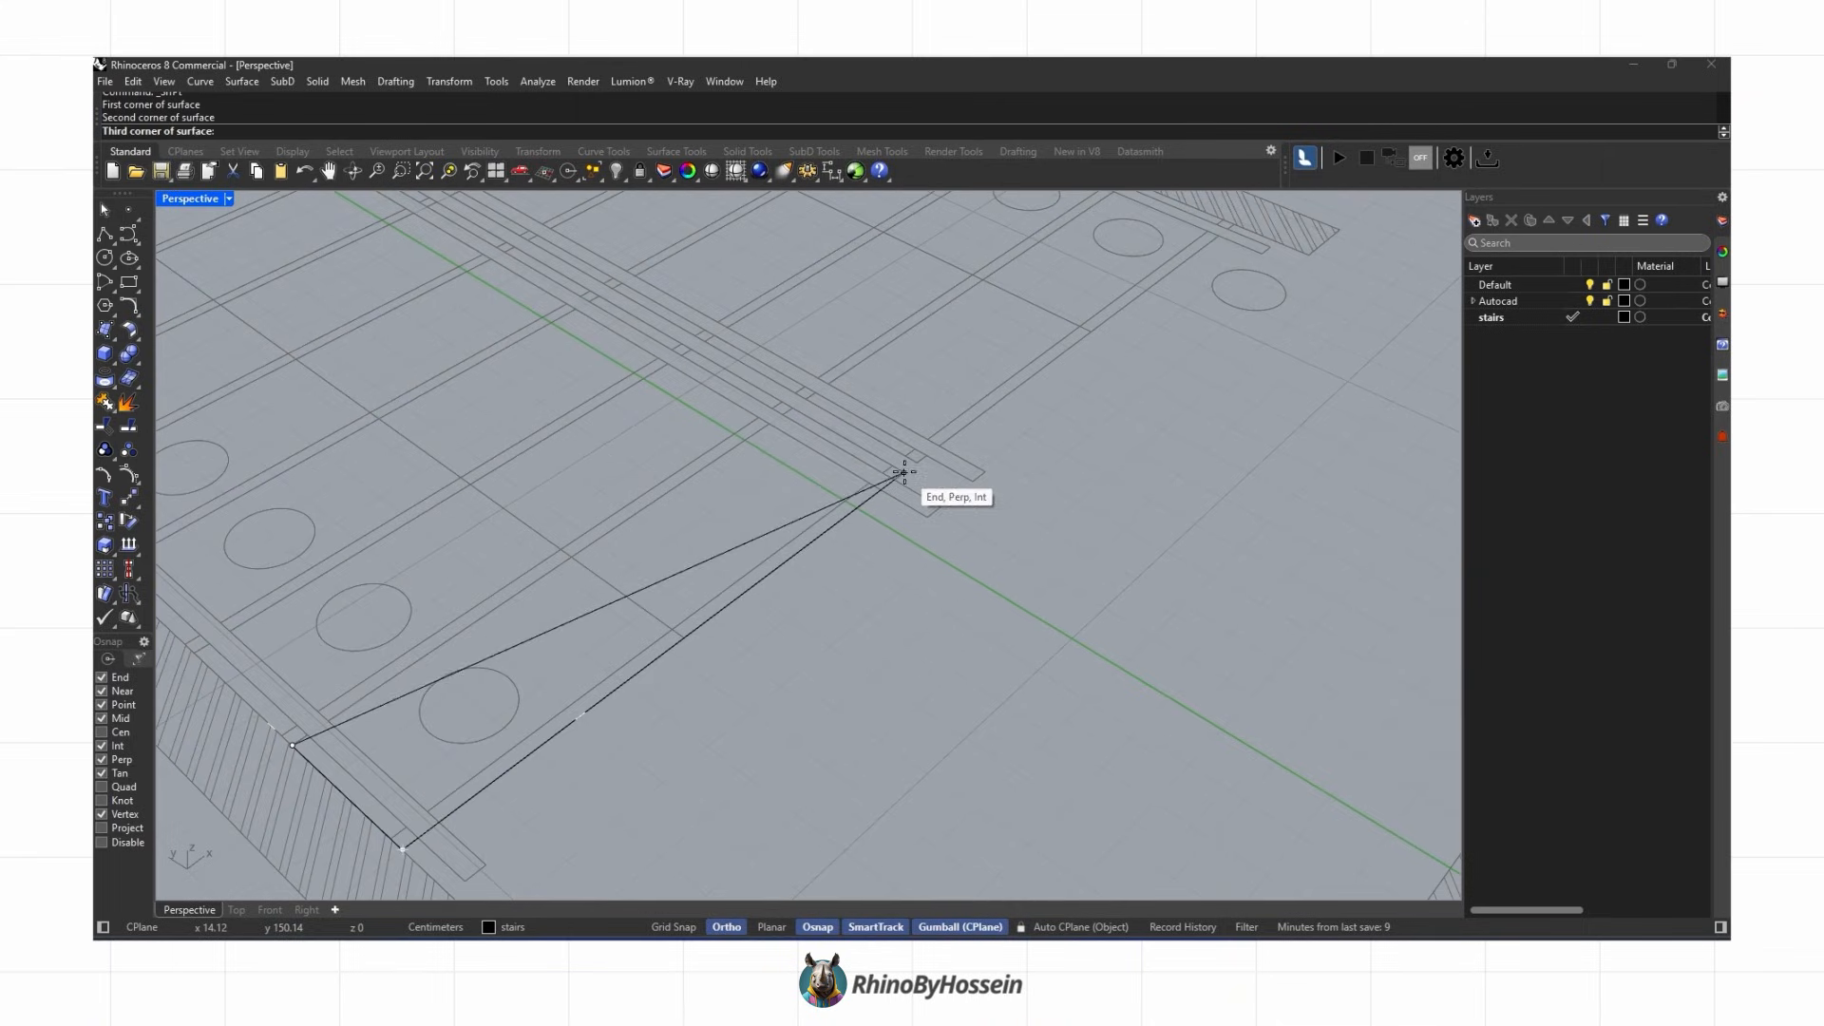
{"action": "left_click", "coordinate": [699, 580]}
{"action": "right_click_drag", "start_coordinate": [699, 580], "coordinate": [654, 630]}
{"action": "type", "text": "18"}
{"action": "key", "text": "Return"}
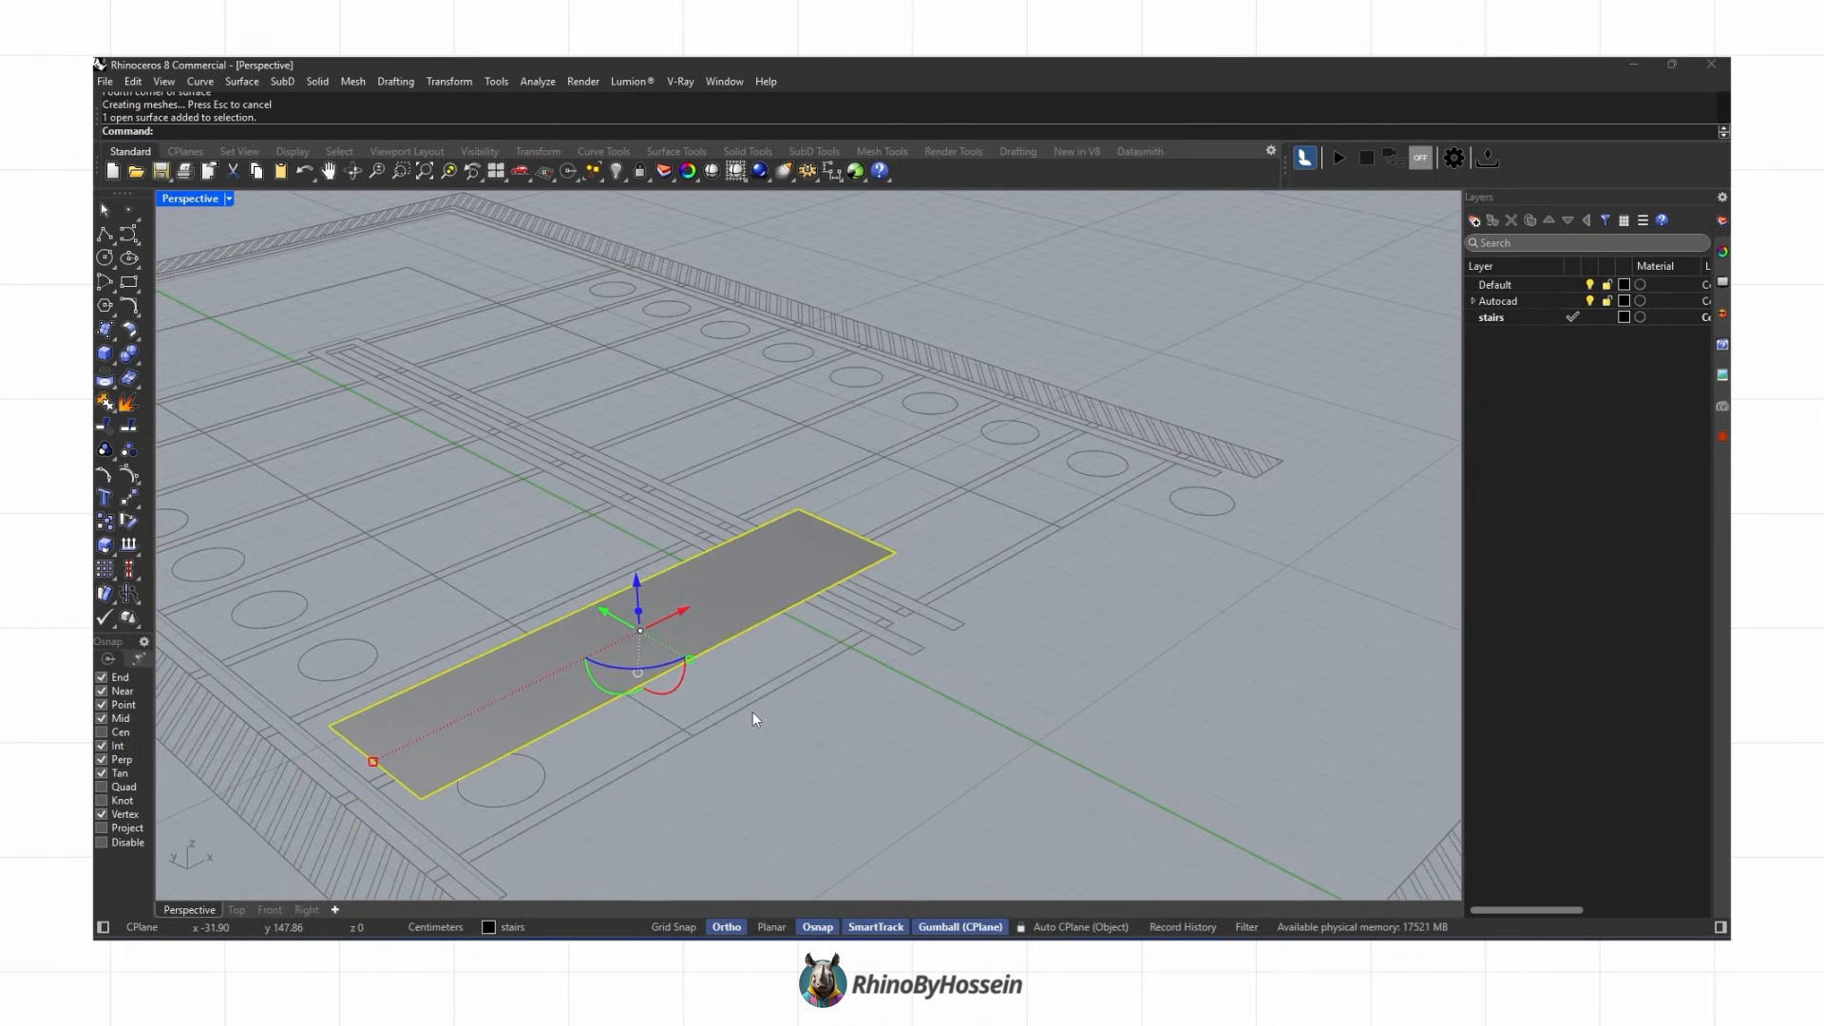
Step: Copy the first tread surface onto the adjacent tread position of the plan
{"action": "left_click", "coordinate": [419, 798]}
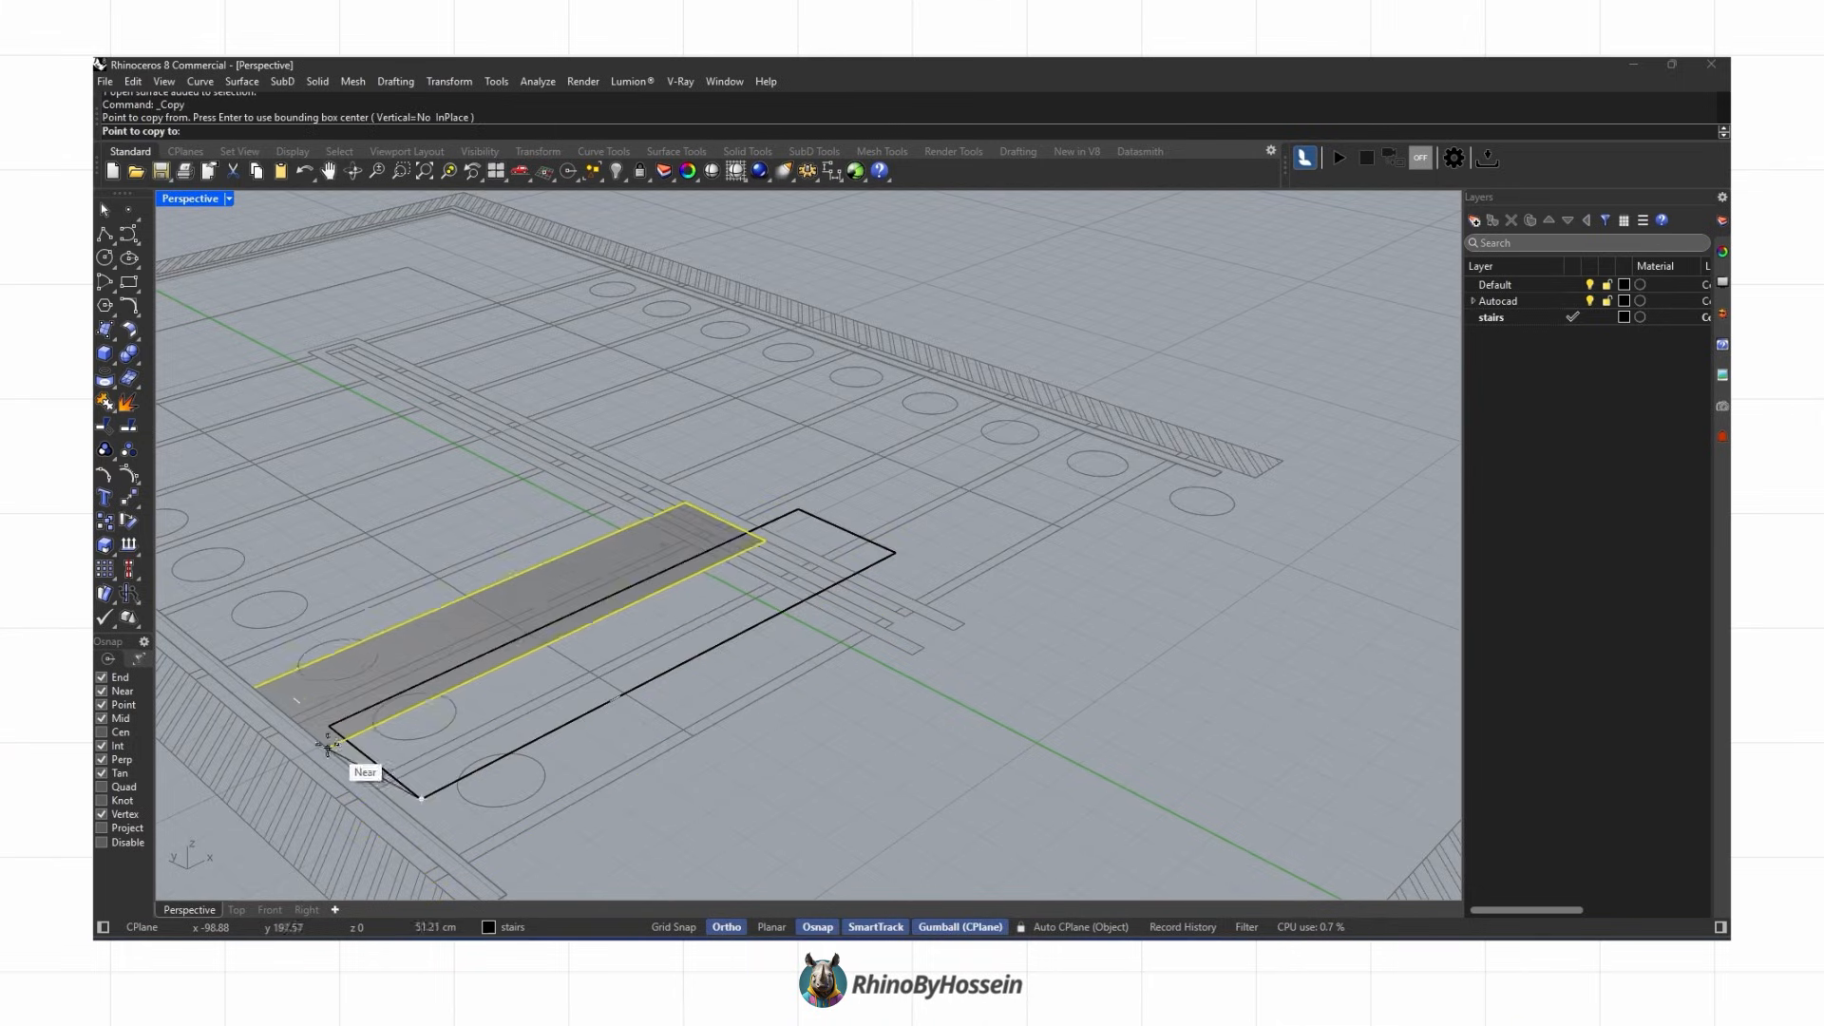
{"action": "left_click", "coordinate": [330, 727]}
{"action": "key", "text": "Return"}
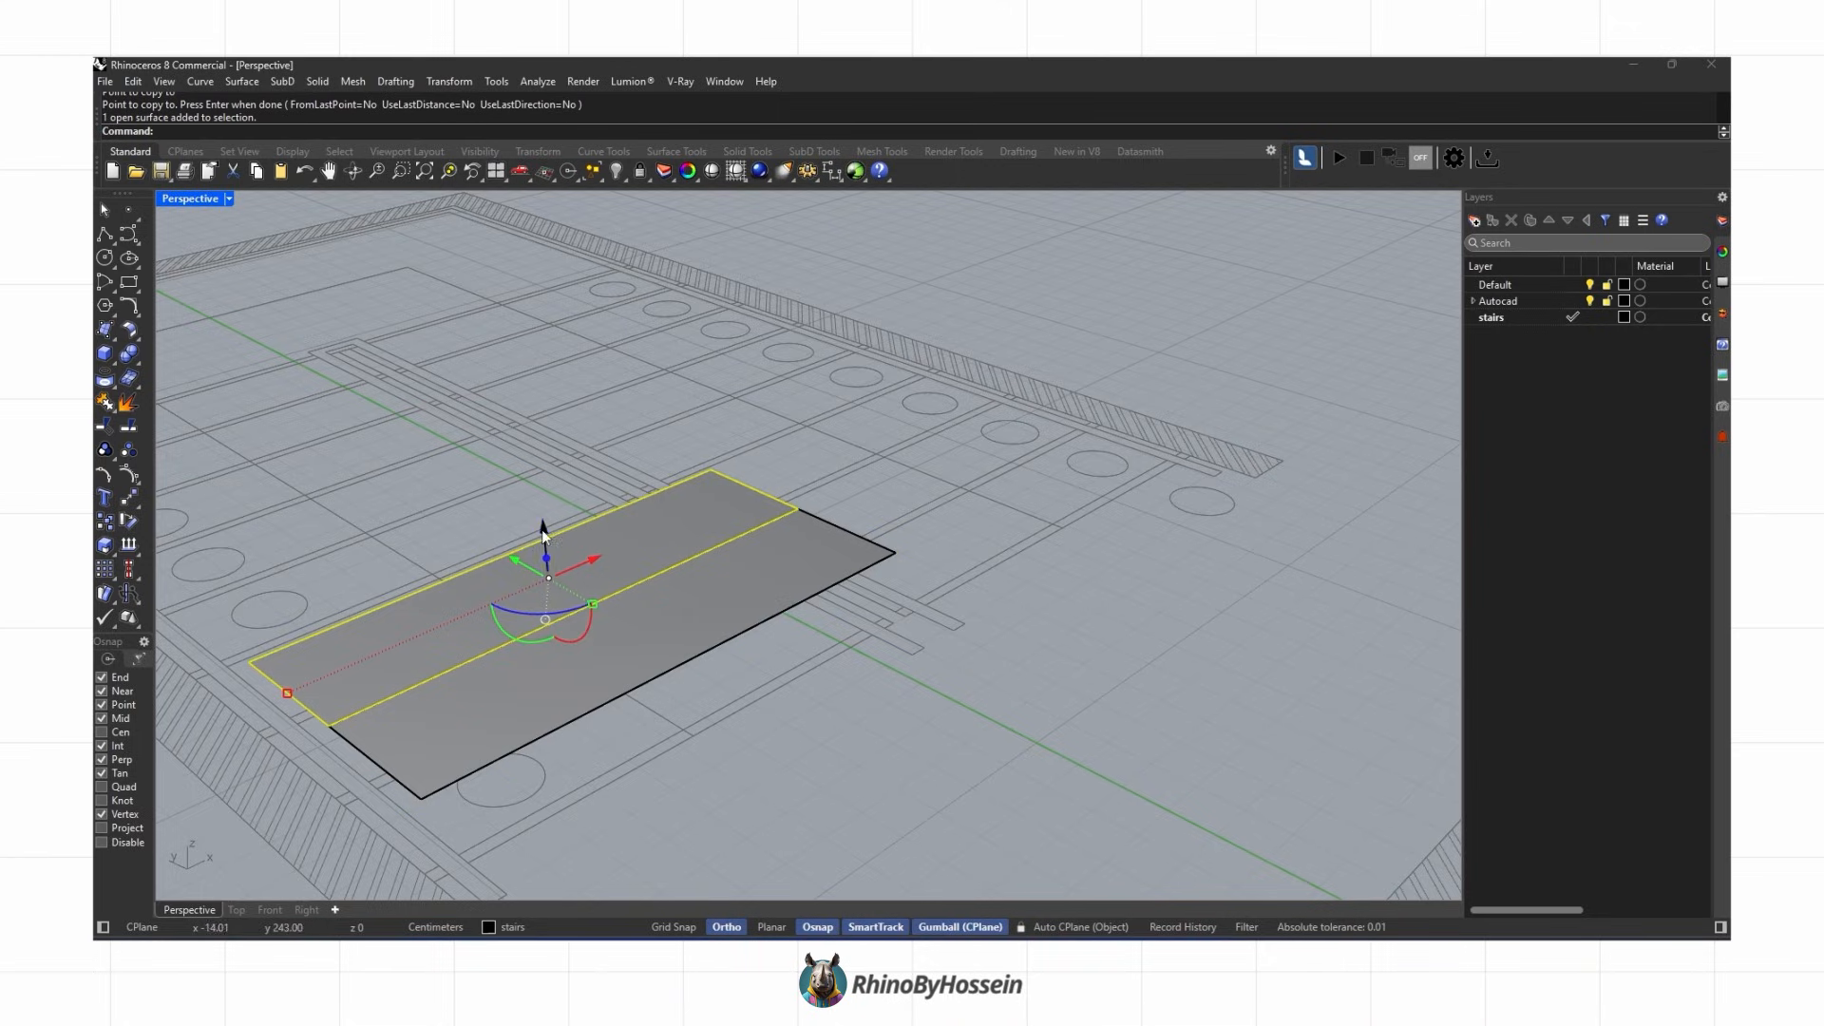
Step: Copy the tread surface repeatedly, stepping each copy up and along to build the first flight
{"action": "key", "text": "Return"}
{"action": "right_click_drag", "start_coordinate": [428, 583], "coordinate": [741, 617], "text": "shift"}
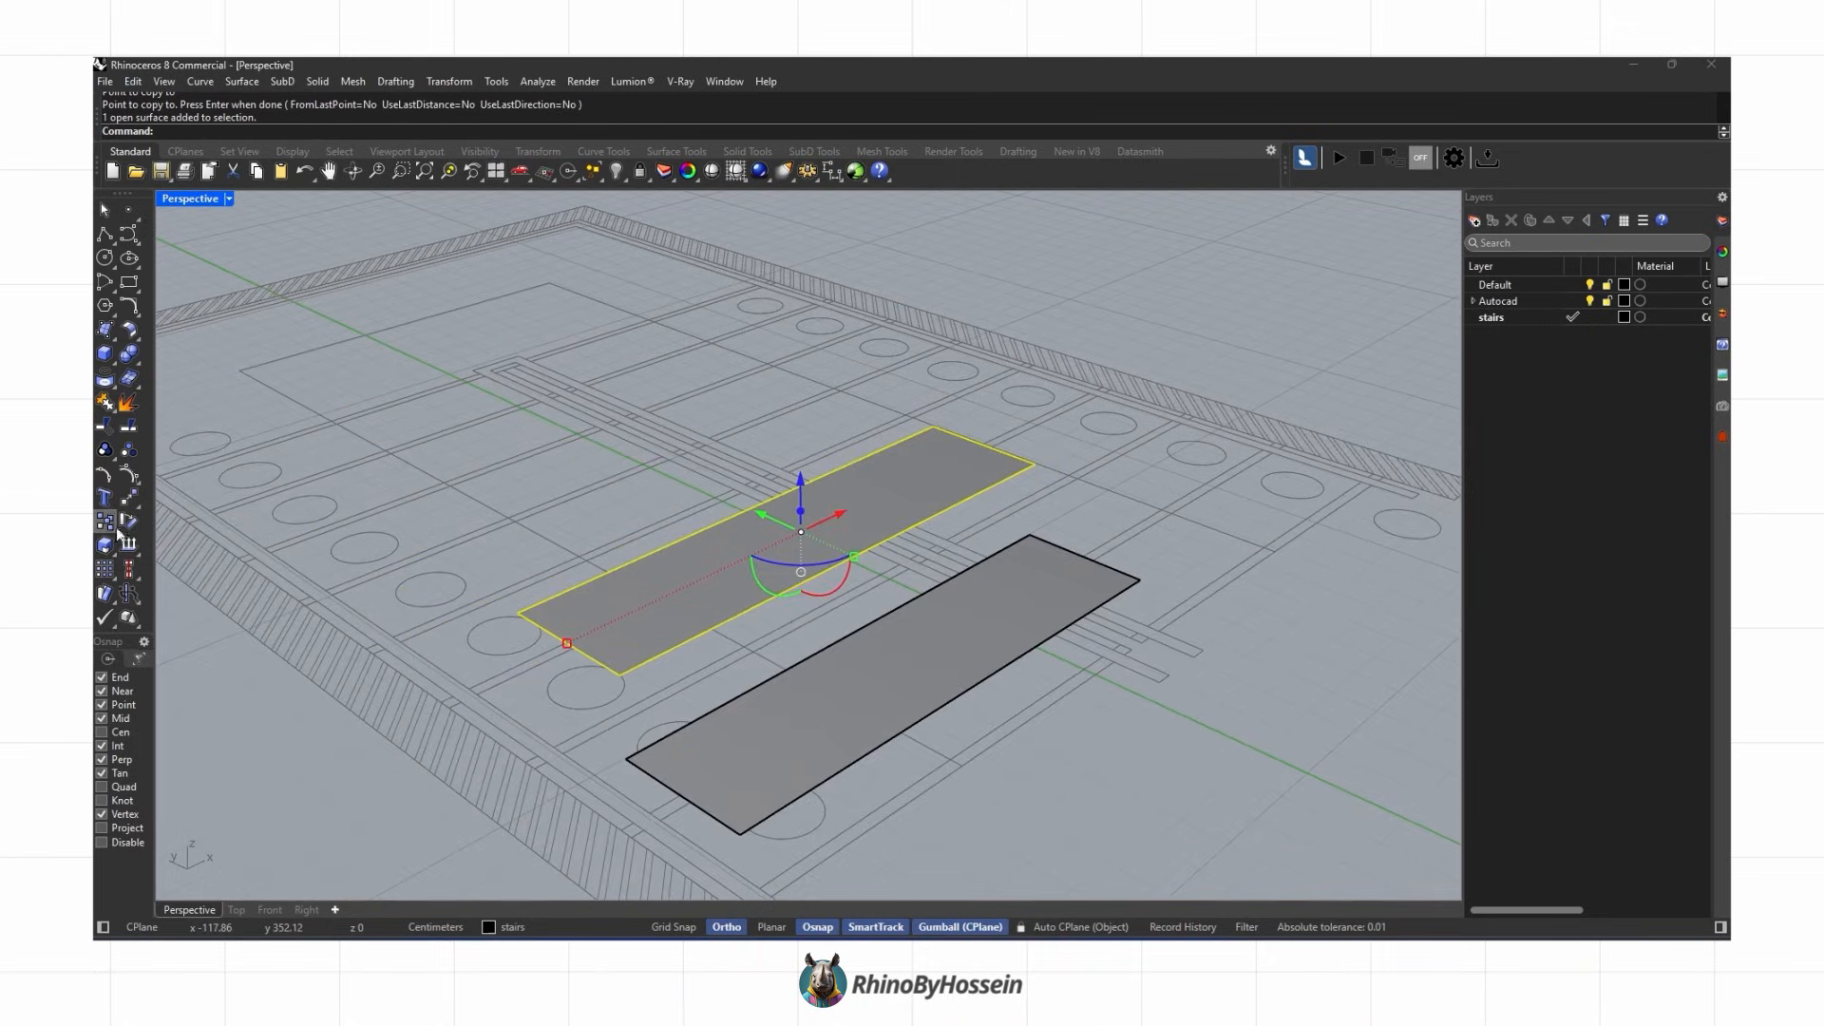
{"action": "left_click", "coordinate": [740, 832]}
{"action": "left_click", "coordinate": [622, 674]}
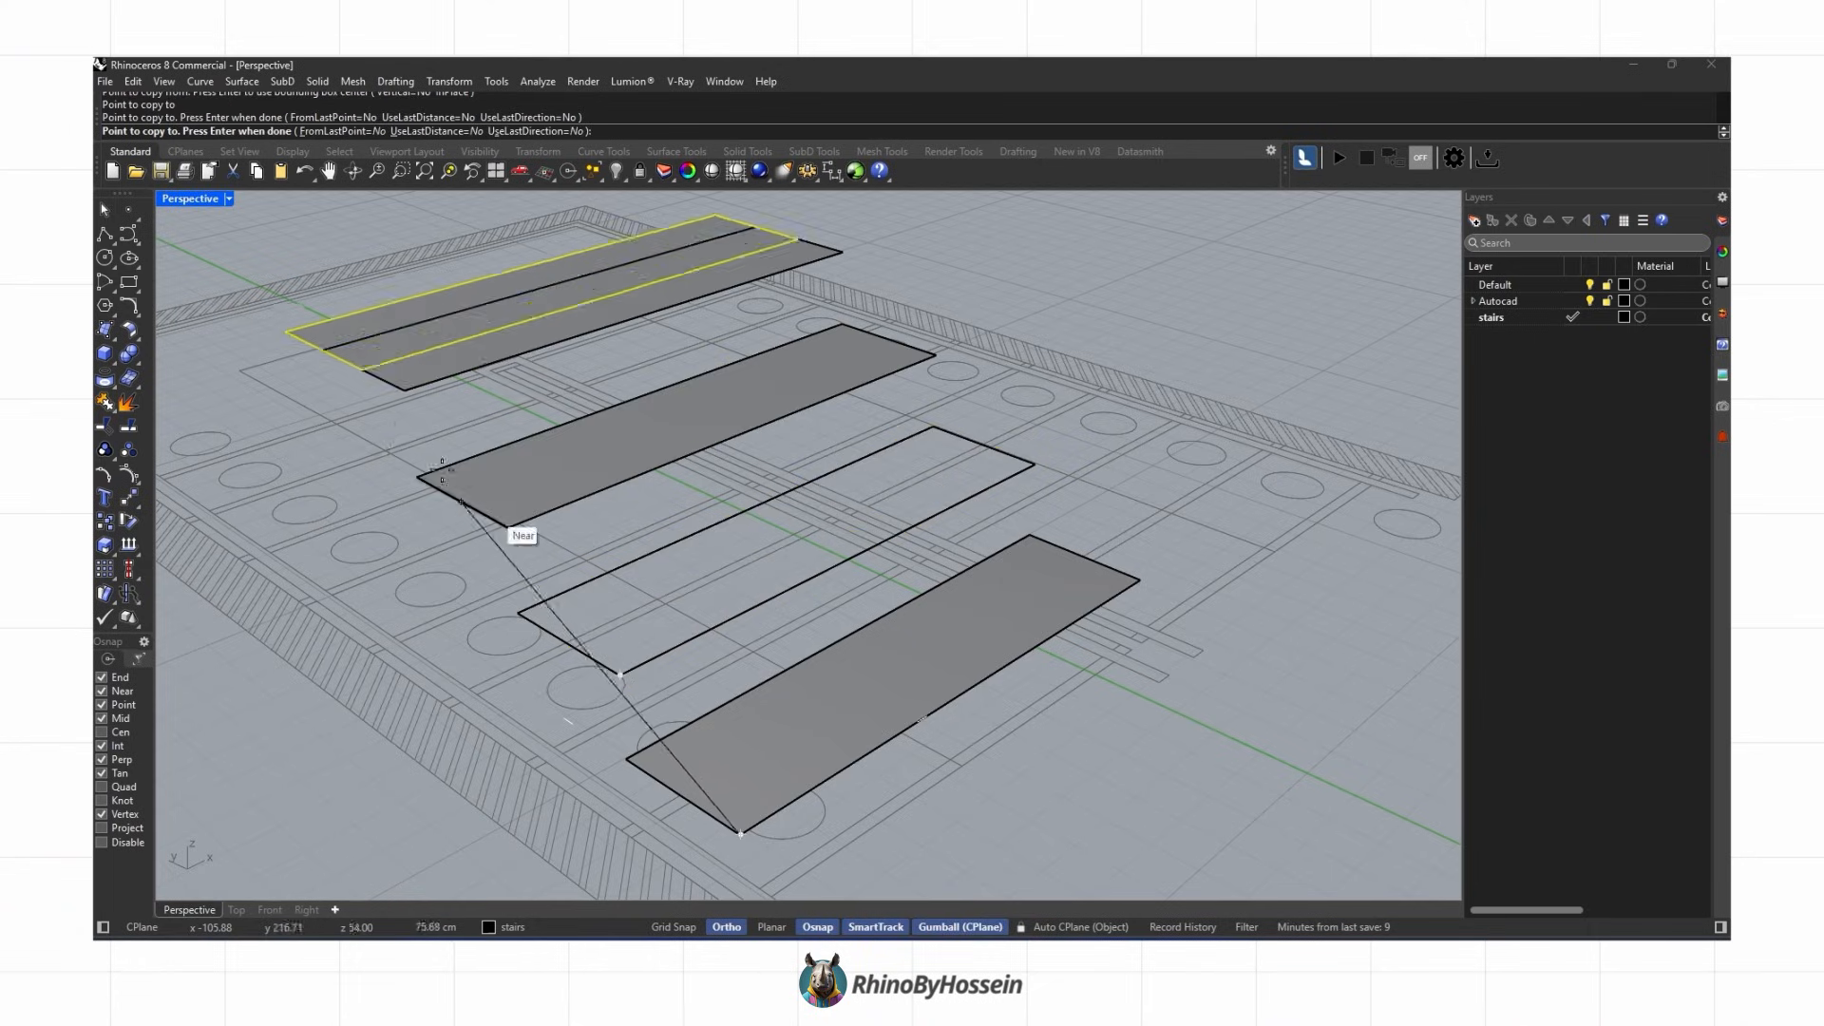
{"action": "left_click", "coordinate": [508, 525]}
{"action": "left_click", "coordinate": [405, 389]}
{"action": "left_click", "coordinate": [309, 262]}
Step: Create a corner-point surface covering the landing area of the imported plan
{"action": "scroll", "coordinate": [639, 481], "scroll_direction": "down", "scroll_amount": 5}
{"action": "right_click_drag", "start_coordinate": [639, 480], "coordinate": [707, 428]}
{"action": "left_click", "coordinate": [402, 403]}
{"action": "right_click_drag", "start_coordinate": [446, 418], "coordinate": [503, 404]}
{"action": "left_click", "coordinate": [270, 346]}
{"action": "scroll", "coordinate": [760, 532], "scroll_direction": "down", "scroll_amount": 5}
{"action": "right_click_drag", "start_coordinate": [760, 532], "coordinate": [758, 492]}
{"action": "left_click", "coordinate": [665, 496]}
{"action": "right_click_drag", "start_coordinate": [615, 570], "coordinate": [152, 409]}
{"action": "right_click", "coordinate": [590, 574]}
{"action": "scroll", "coordinate": [1150, 816], "scroll_direction": "up", "scroll_amount": 3}
{"action": "left_click", "coordinate": [1155, 822]}
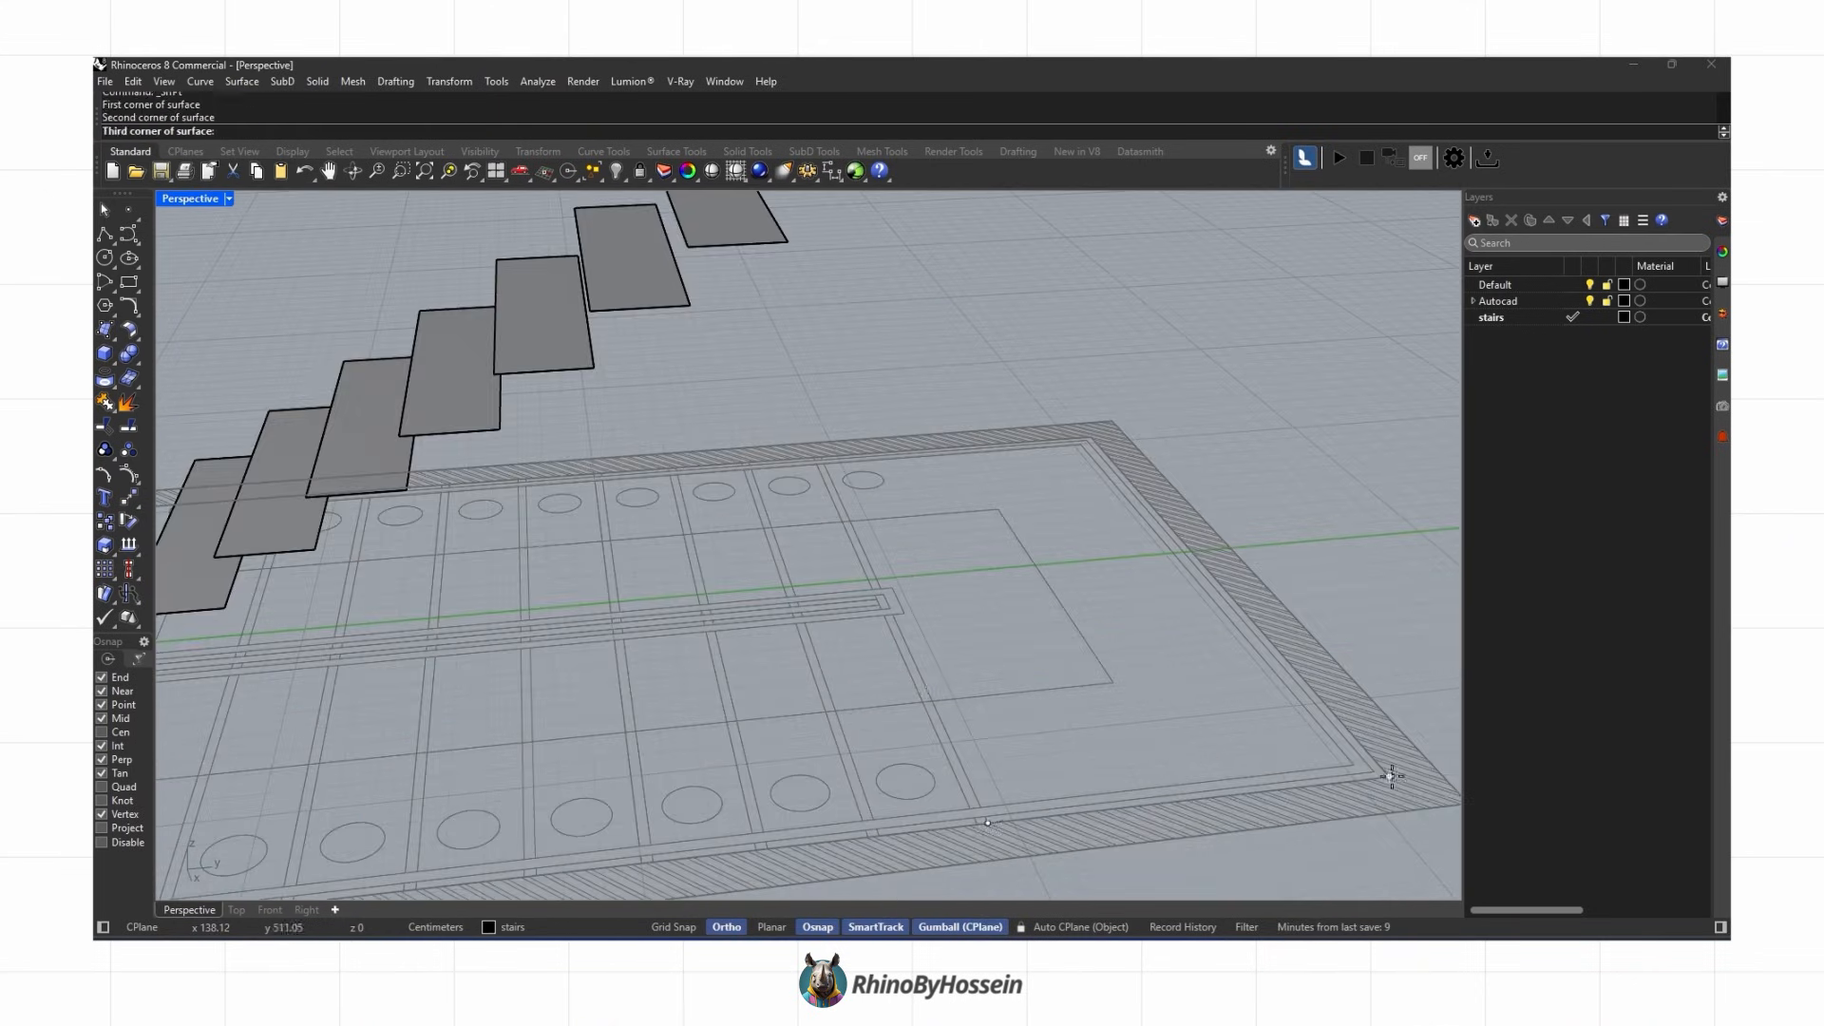
{"action": "left_click", "coordinate": [1390, 776]}
{"action": "scroll", "coordinate": [1091, 434], "scroll_direction": "up", "scroll_amount": 3}
{"action": "left_click", "coordinate": [1092, 432]}
Step: Raise the landing surface to the top tread's level with Set XYZ Coordinates
{"action": "scroll", "coordinate": [708, 464], "scroll_direction": "up", "scroll_amount": 3}
{"action": "left_click", "coordinate": [704, 459]}
{"action": "scroll", "coordinate": [762, 519], "scroll_direction": "down", "scroll_amount": 6}
{"action": "left_click", "coordinate": [449, 81]}
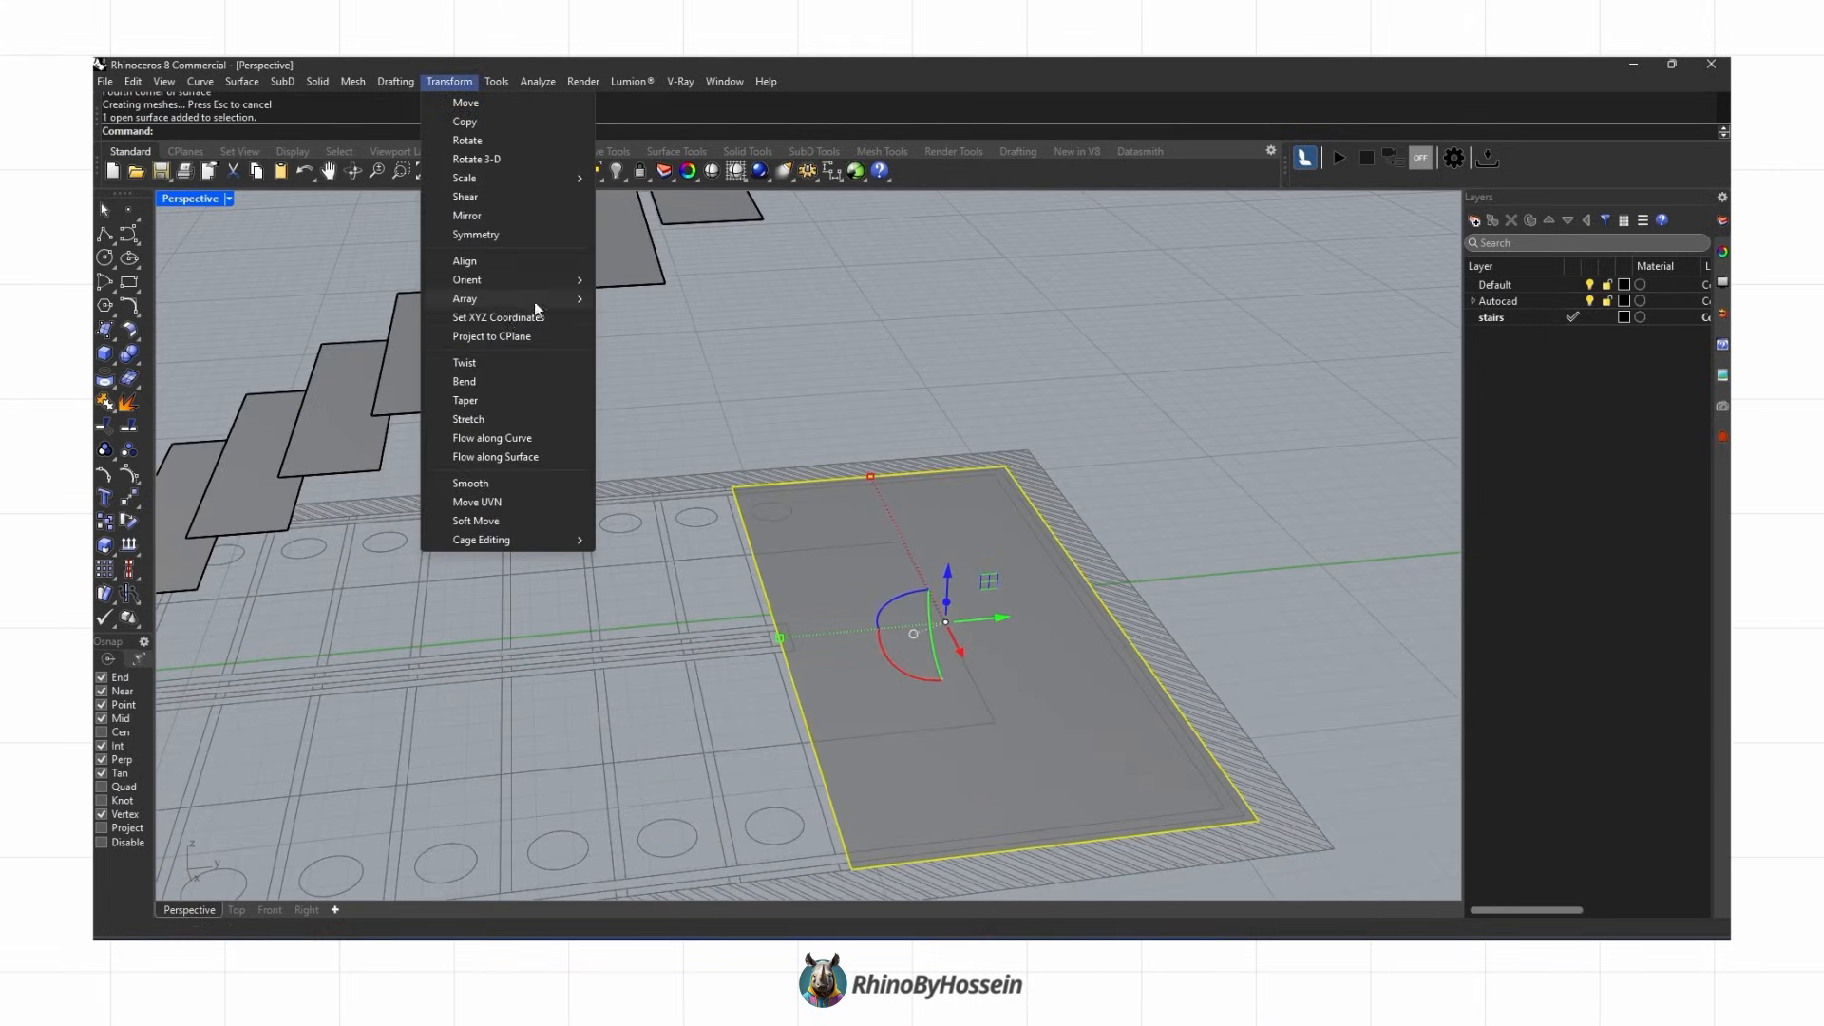
{"action": "left_click", "coordinate": [503, 317]}
{"action": "left_click", "coordinate": [1244, 538]}
{"action": "scroll", "coordinate": [950, 399], "scroll_direction": "down", "scroll_amount": 3}
{"action": "left_click", "coordinate": [840, 341]}
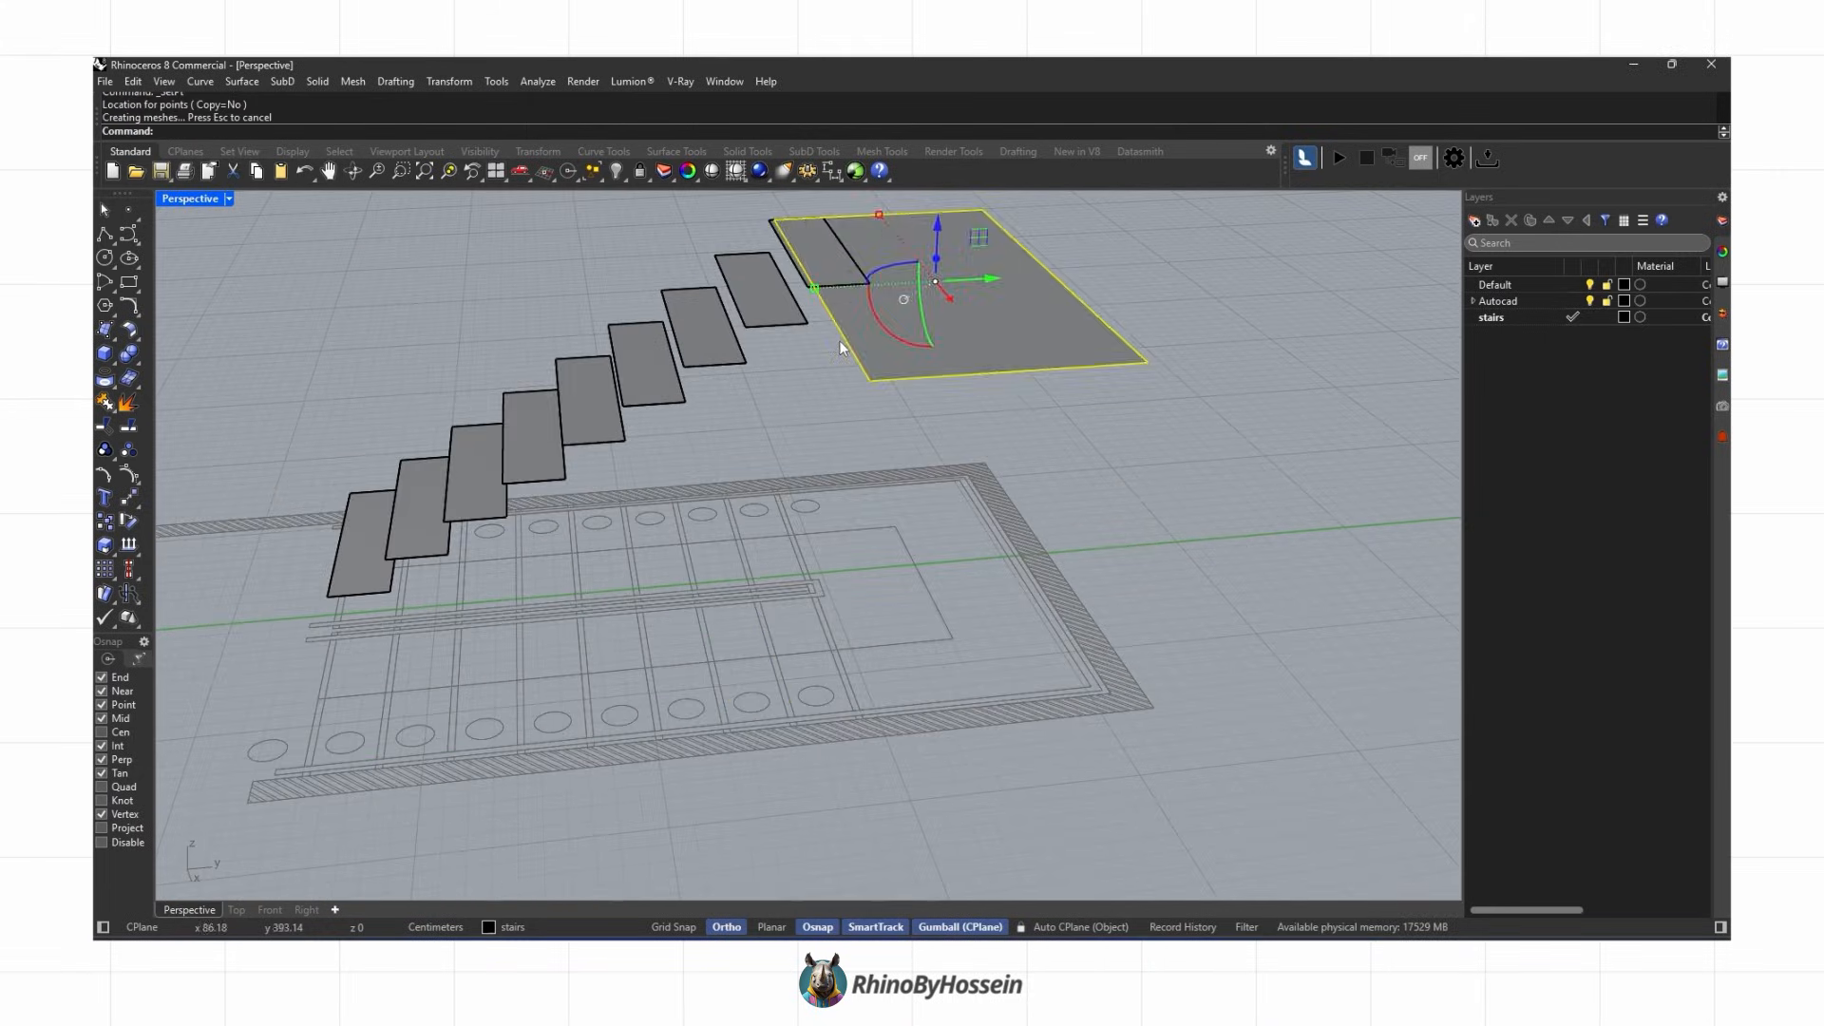
Step: Select and delete an unneeded surface near the landing
{"action": "scroll", "coordinate": [837, 446], "scroll_direction": "up", "scroll_amount": 4}
{"action": "right_click_drag", "start_coordinate": [836, 453], "coordinate": [1163, 446]}
{"action": "left_click", "coordinate": [936, 409]}
{"action": "key", "text": "Delete"}
Step: Align the landing's edge to the top tread using Set XYZ Coordinates with only Set Y enabled
{"action": "left_click", "coordinate": [449, 80]}
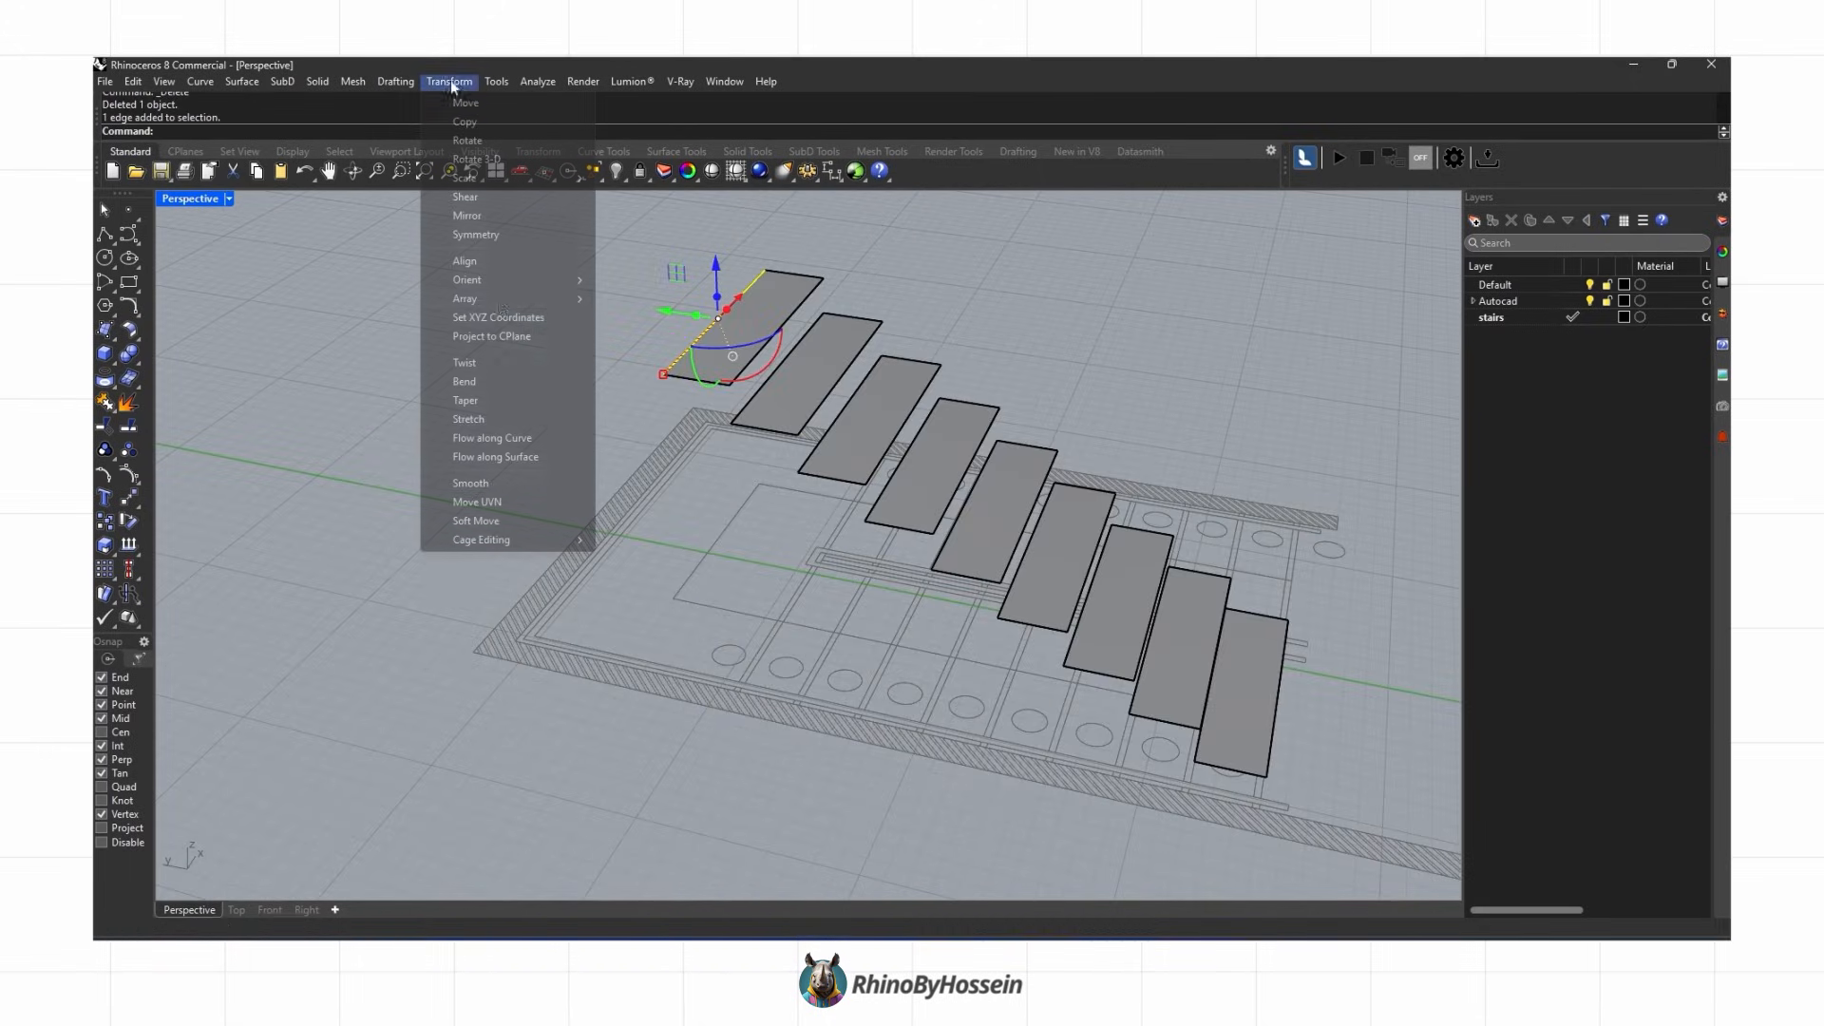
{"action": "left_click", "coordinate": [503, 317]}
{"action": "key", "text": "Return"}
{"action": "scroll", "coordinate": [492, 646], "scroll_direction": "up", "scroll_amount": 4}
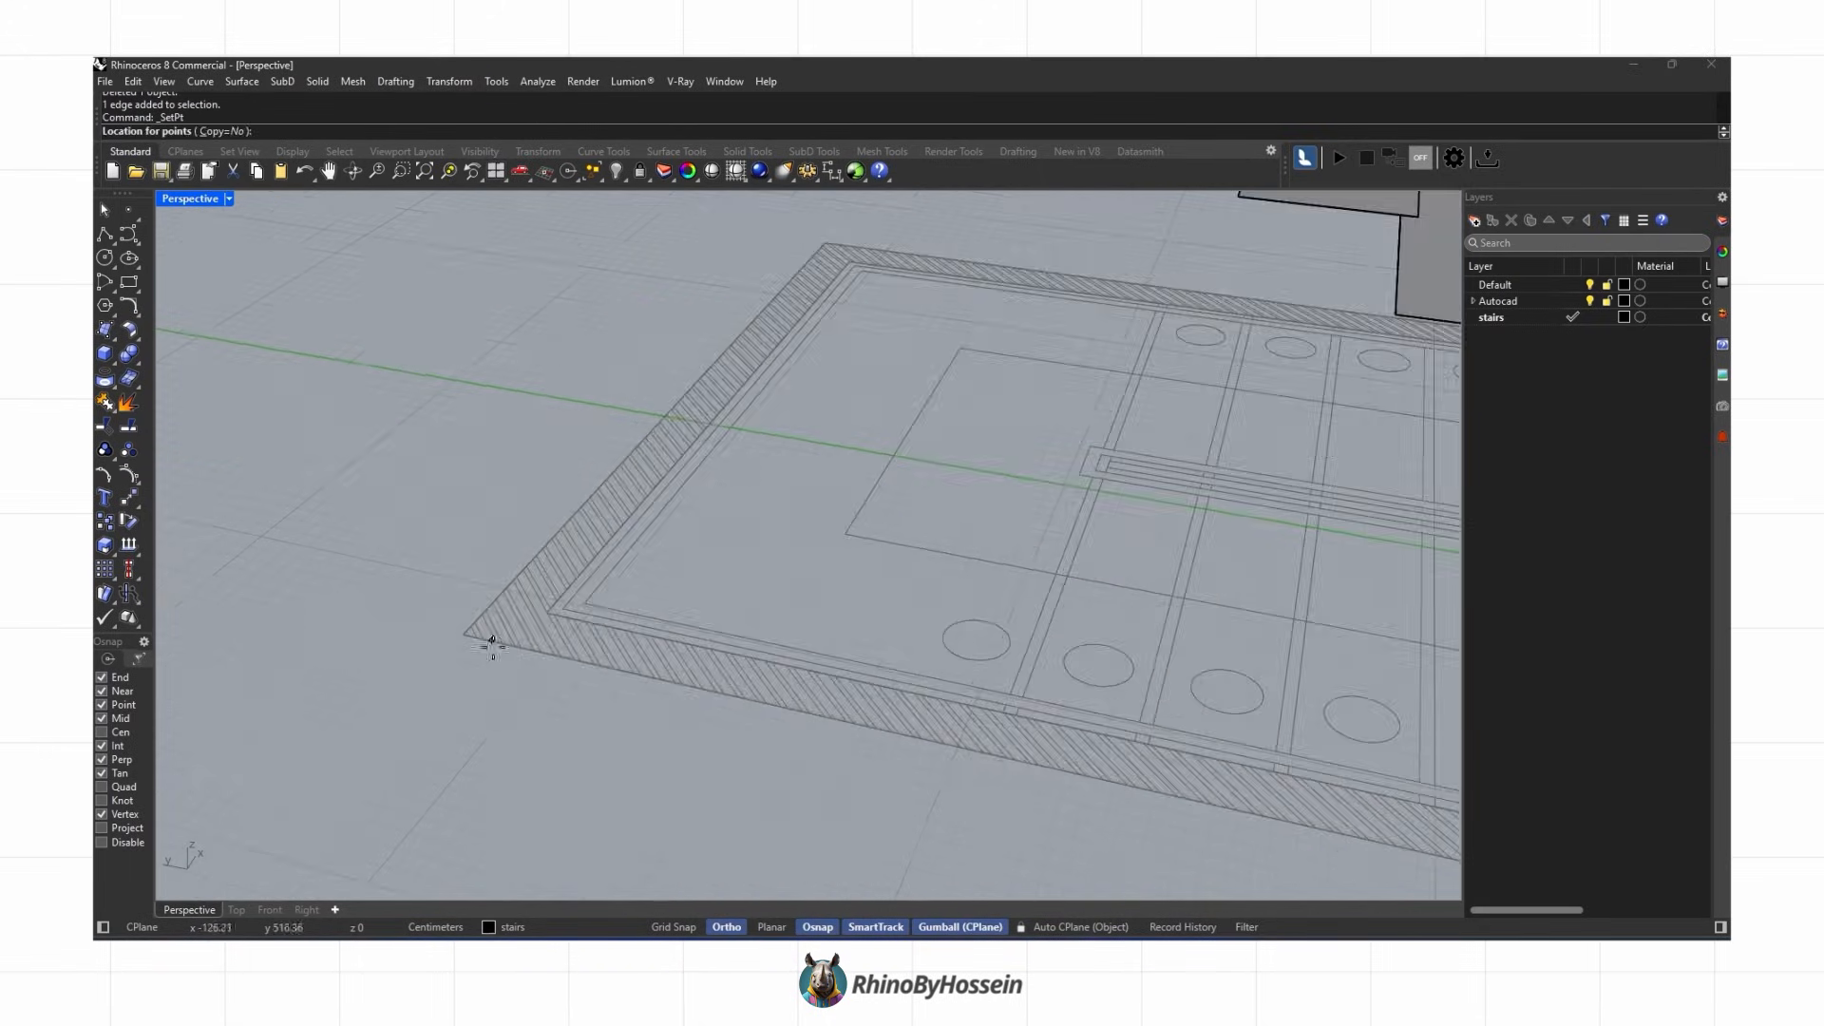
{"action": "scroll", "coordinate": [625, 676], "scroll_direction": "down", "scroll_amount": 4}
{"action": "right_click_drag", "start_coordinate": [625, 676], "coordinate": [1236, 589]}
{"action": "right_click", "coordinate": [619, 587]}
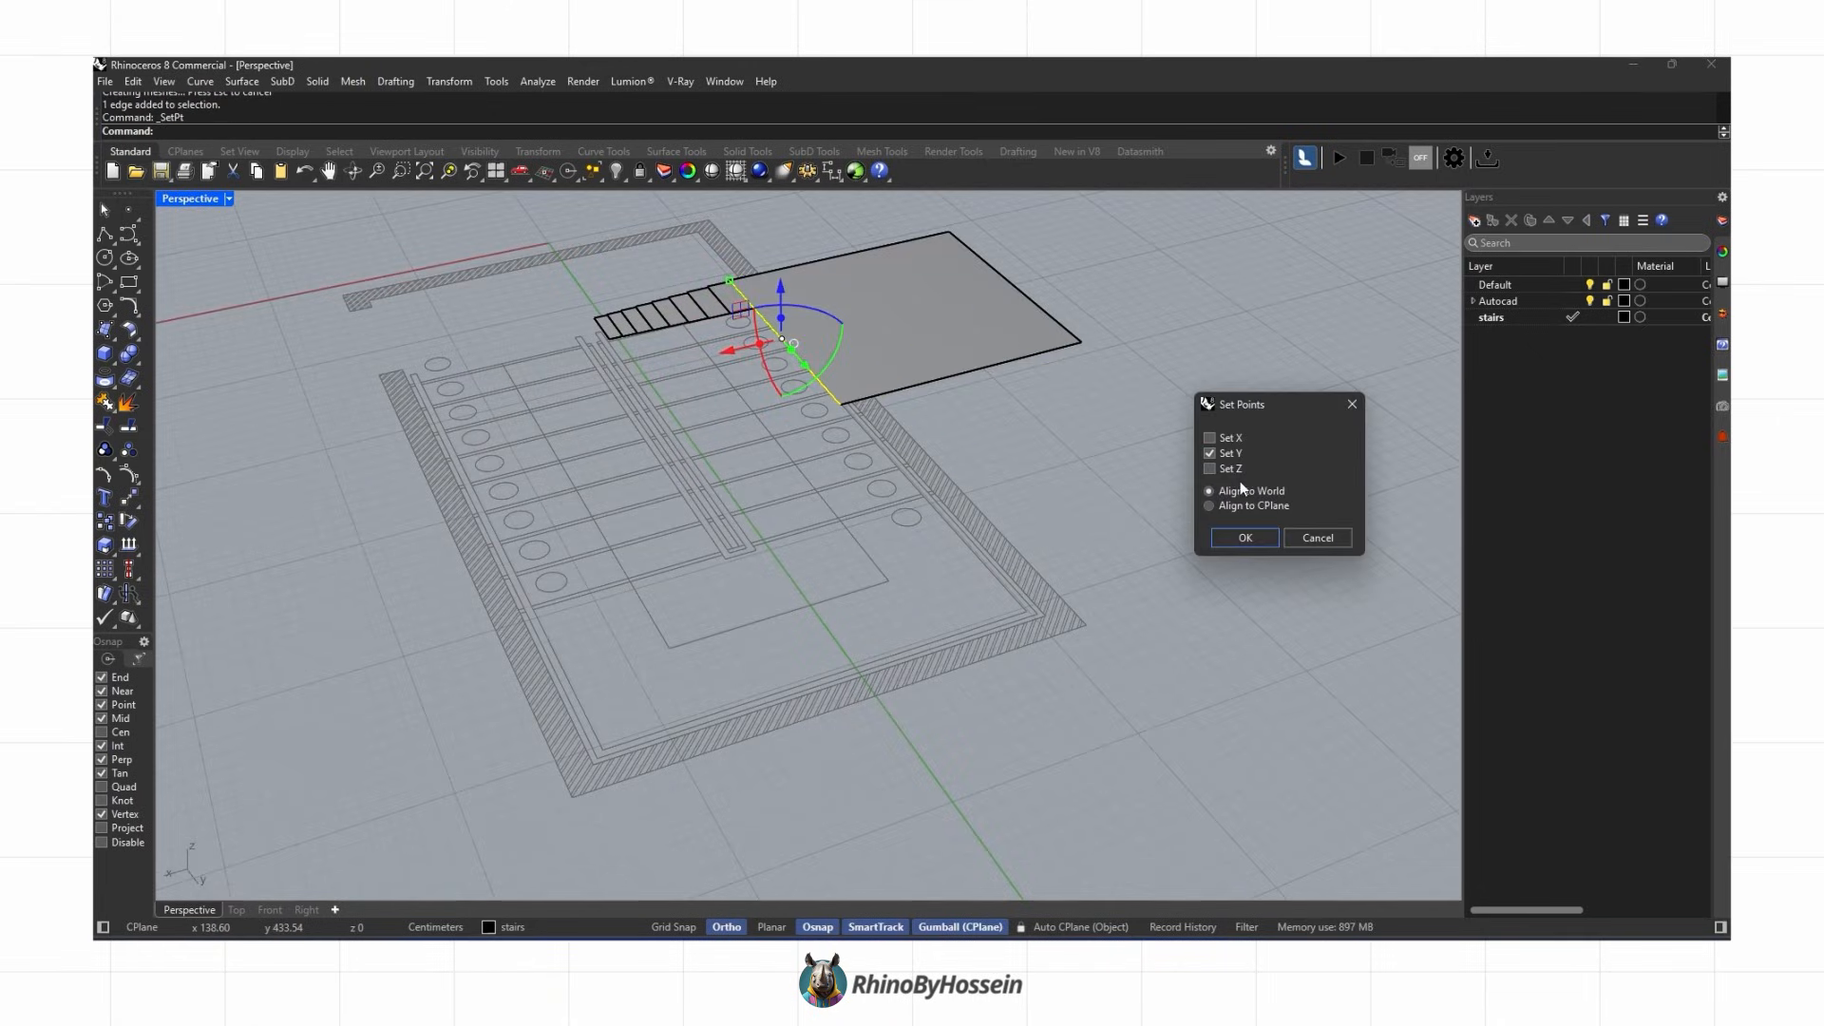
{"action": "left_click", "coordinate": [1225, 533]}
{"action": "scroll", "coordinate": [599, 758], "scroll_direction": "up", "scroll_amount": 2}
{"action": "left_click", "coordinate": [597, 758]}
{"action": "scroll", "coordinate": [681, 748], "scroll_direction": "down", "scroll_amount": 5}
{"action": "right_click_drag", "start_coordinate": [681, 748], "coordinate": [1062, 709]}
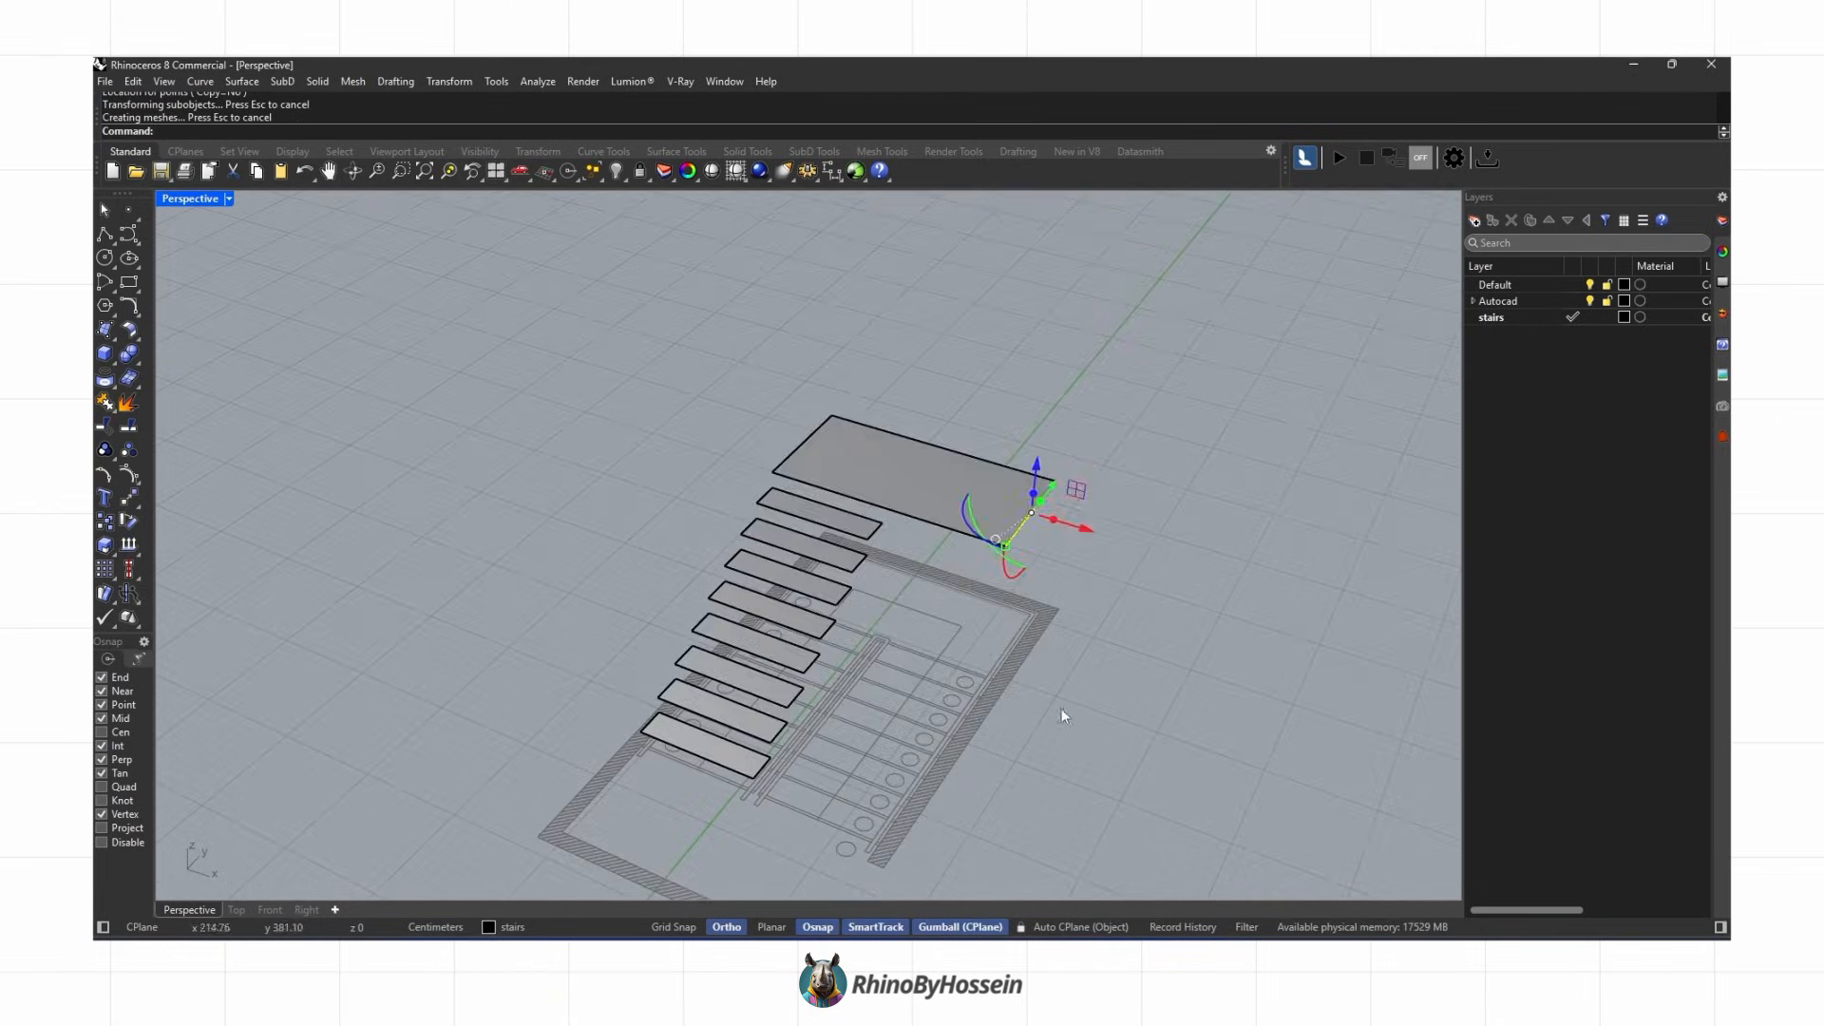
{"action": "key", "text": "Escape"}
Step: Create a corner-point surface over the first tread of the second flight in the plan
{"action": "scroll", "coordinate": [964, 656], "scroll_direction": "up", "scroll_amount": 8}
{"action": "left_click", "coordinate": [102, 333]}
{"action": "scroll", "coordinate": [1067, 729], "scroll_direction": "up", "scroll_amount": 3}
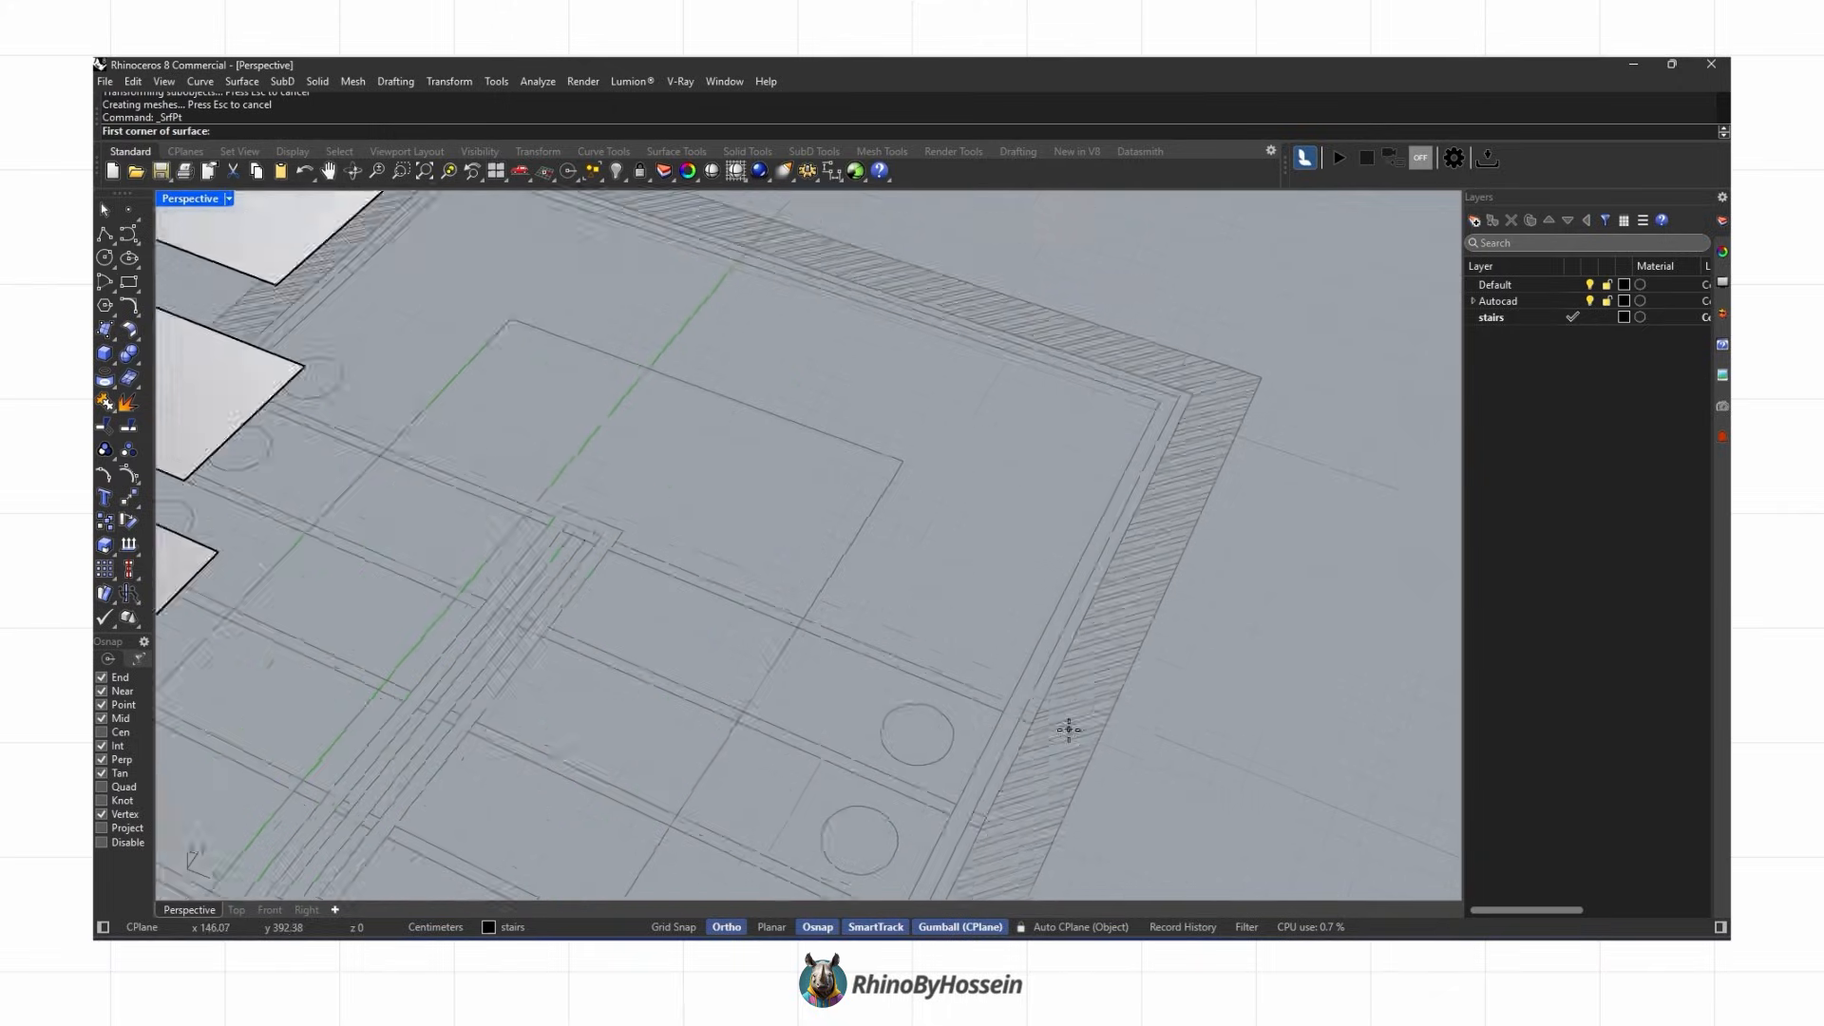
{"action": "scroll", "coordinate": [1067, 729], "scroll_direction": "down", "scroll_amount": 6}
{"action": "right_click_drag", "start_coordinate": [1035, 712], "coordinate": [1026, 696]}
{"action": "scroll", "coordinate": [1070, 653], "scroll_direction": "down", "scroll_amount": 2}
{"action": "left_click", "coordinate": [1071, 653]}
{"action": "scroll", "coordinate": [1068, 650], "scroll_direction": "up", "scroll_amount": 5}
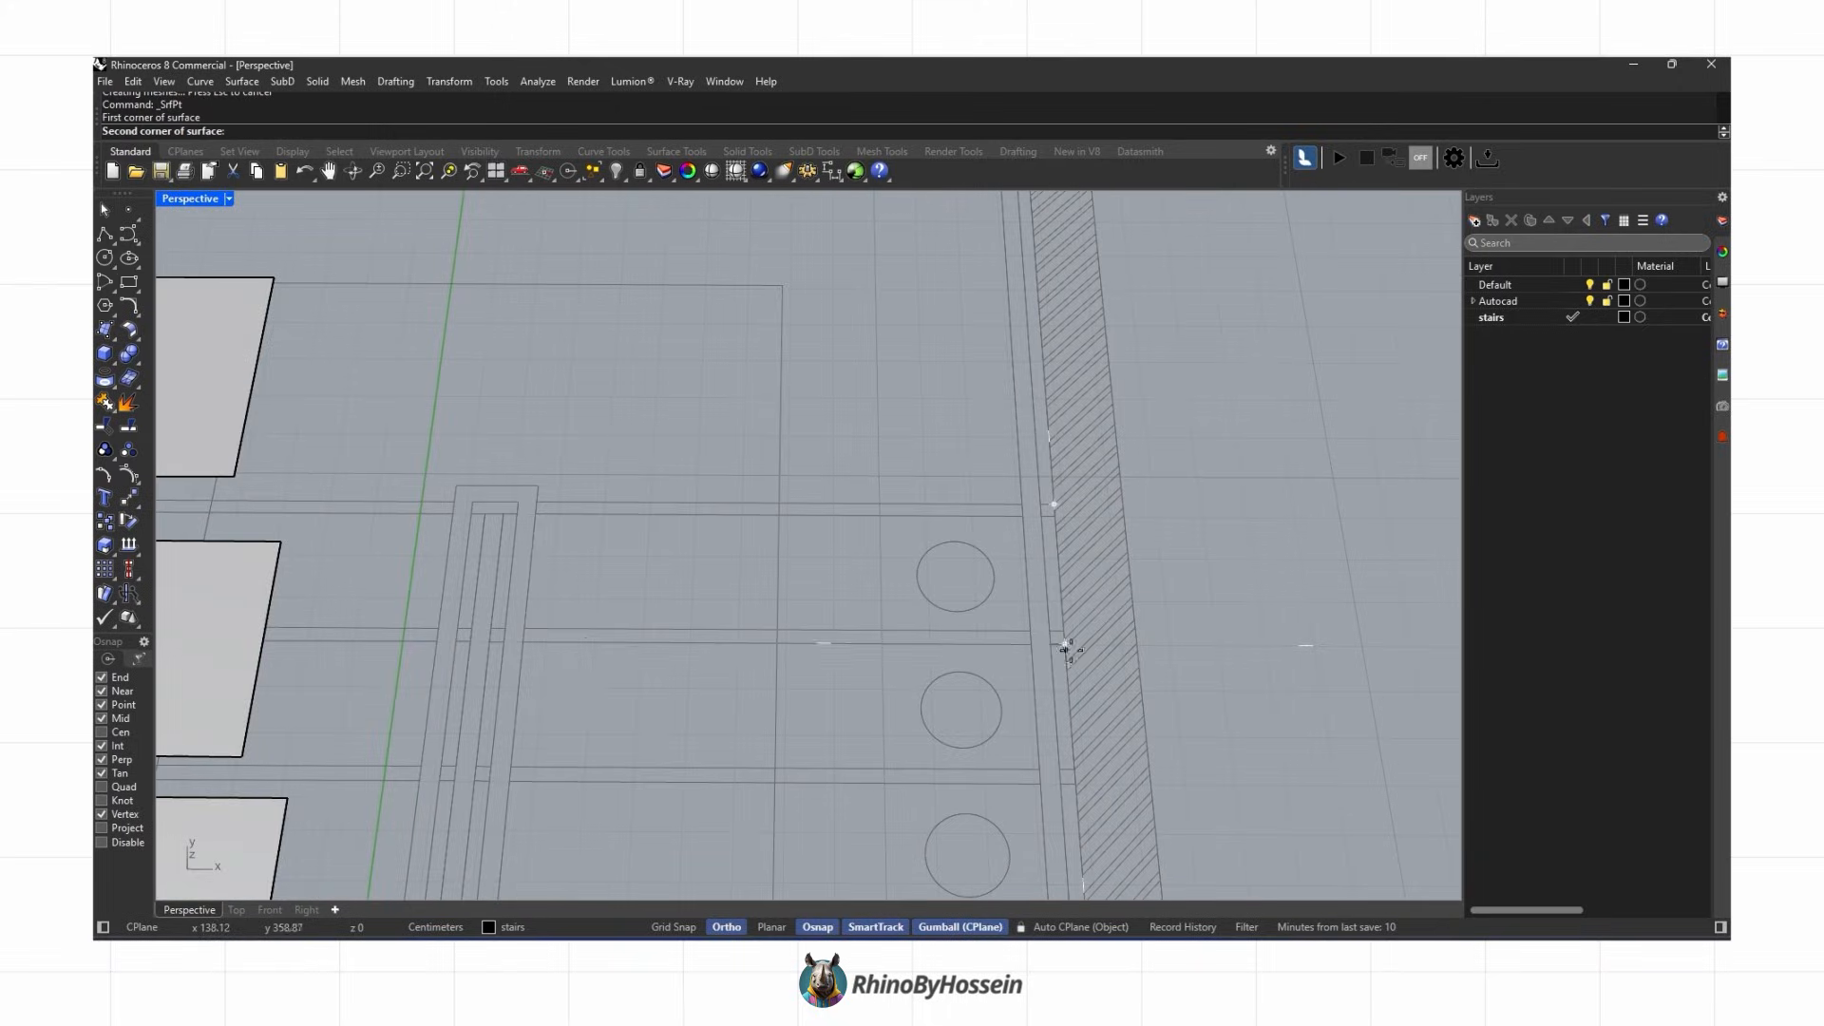
{"action": "left_click", "coordinate": [495, 643]}
{"action": "scroll", "coordinate": [503, 534], "scroll_direction": "up", "scroll_amount": 4}
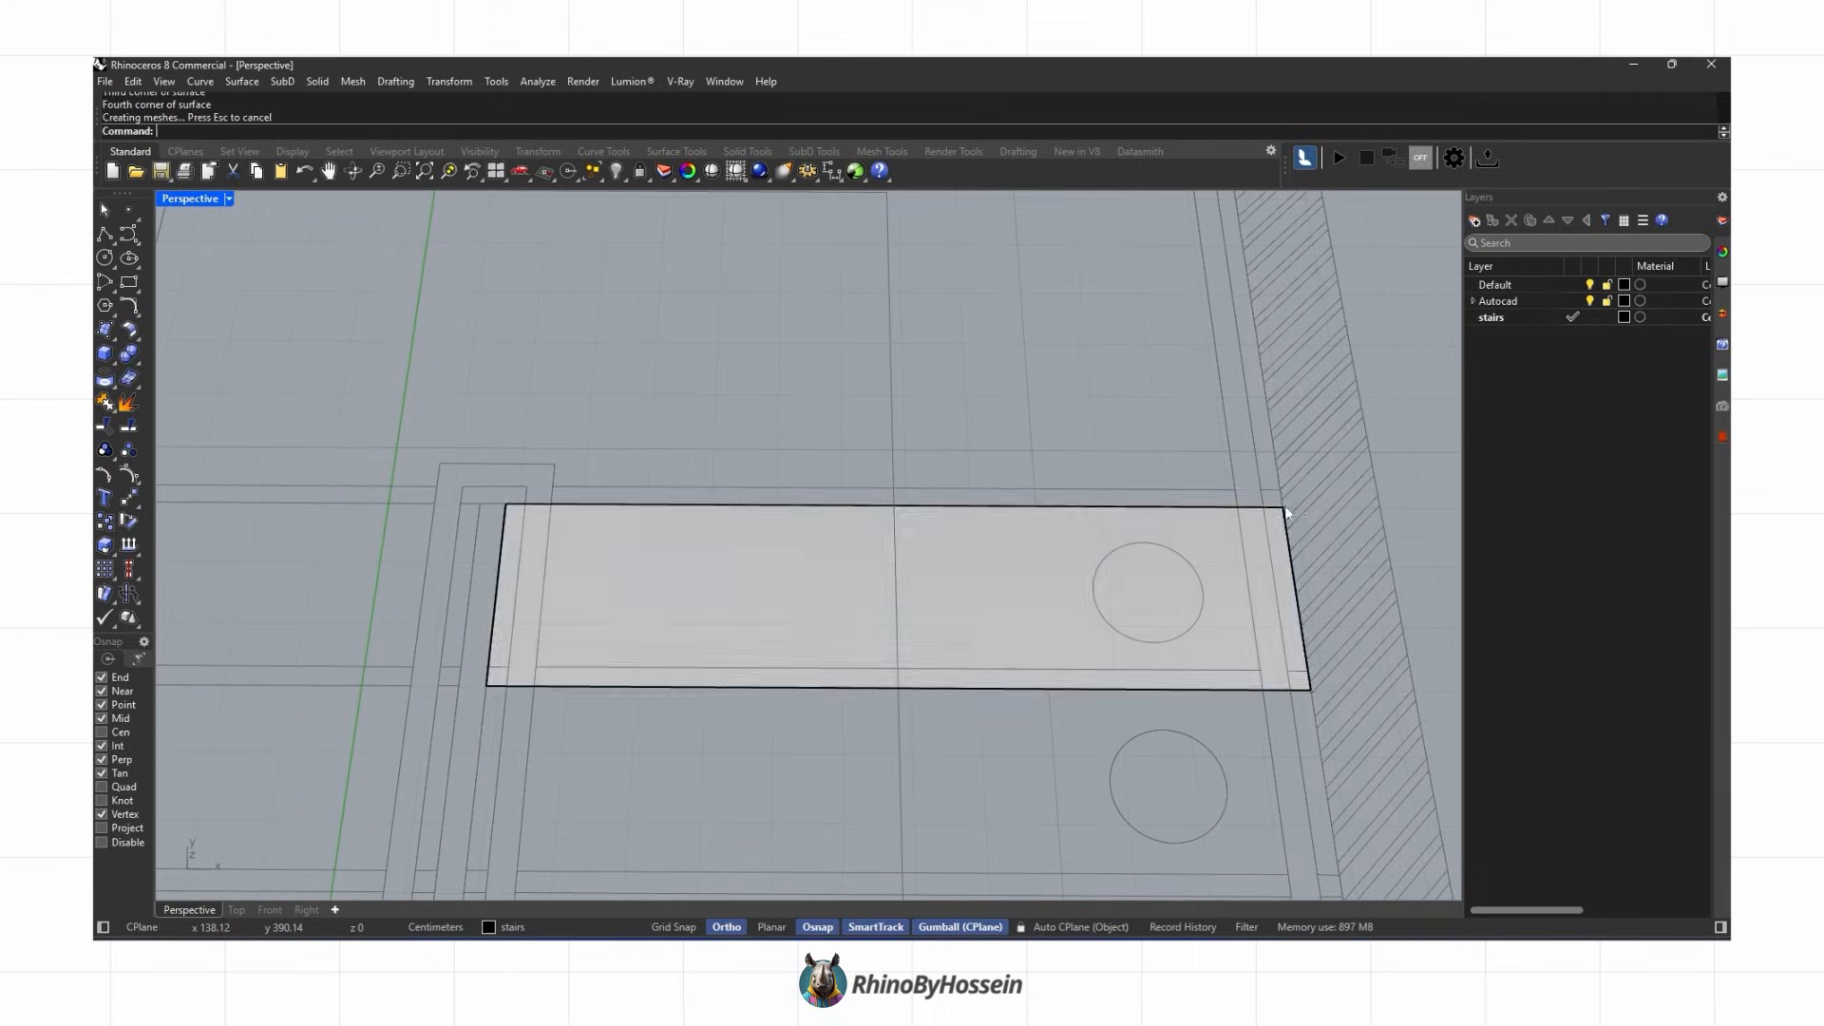
{"action": "scroll", "coordinate": [903, 597], "scroll_direction": "down", "scroll_amount": 3}
{"action": "left_click", "coordinate": [904, 600]}
Step: Move the new tread up to the landing level with Set XYZ Coordinates
{"action": "left_click", "coordinate": [441, 85]}
{"action": "left_click", "coordinate": [508, 317]}
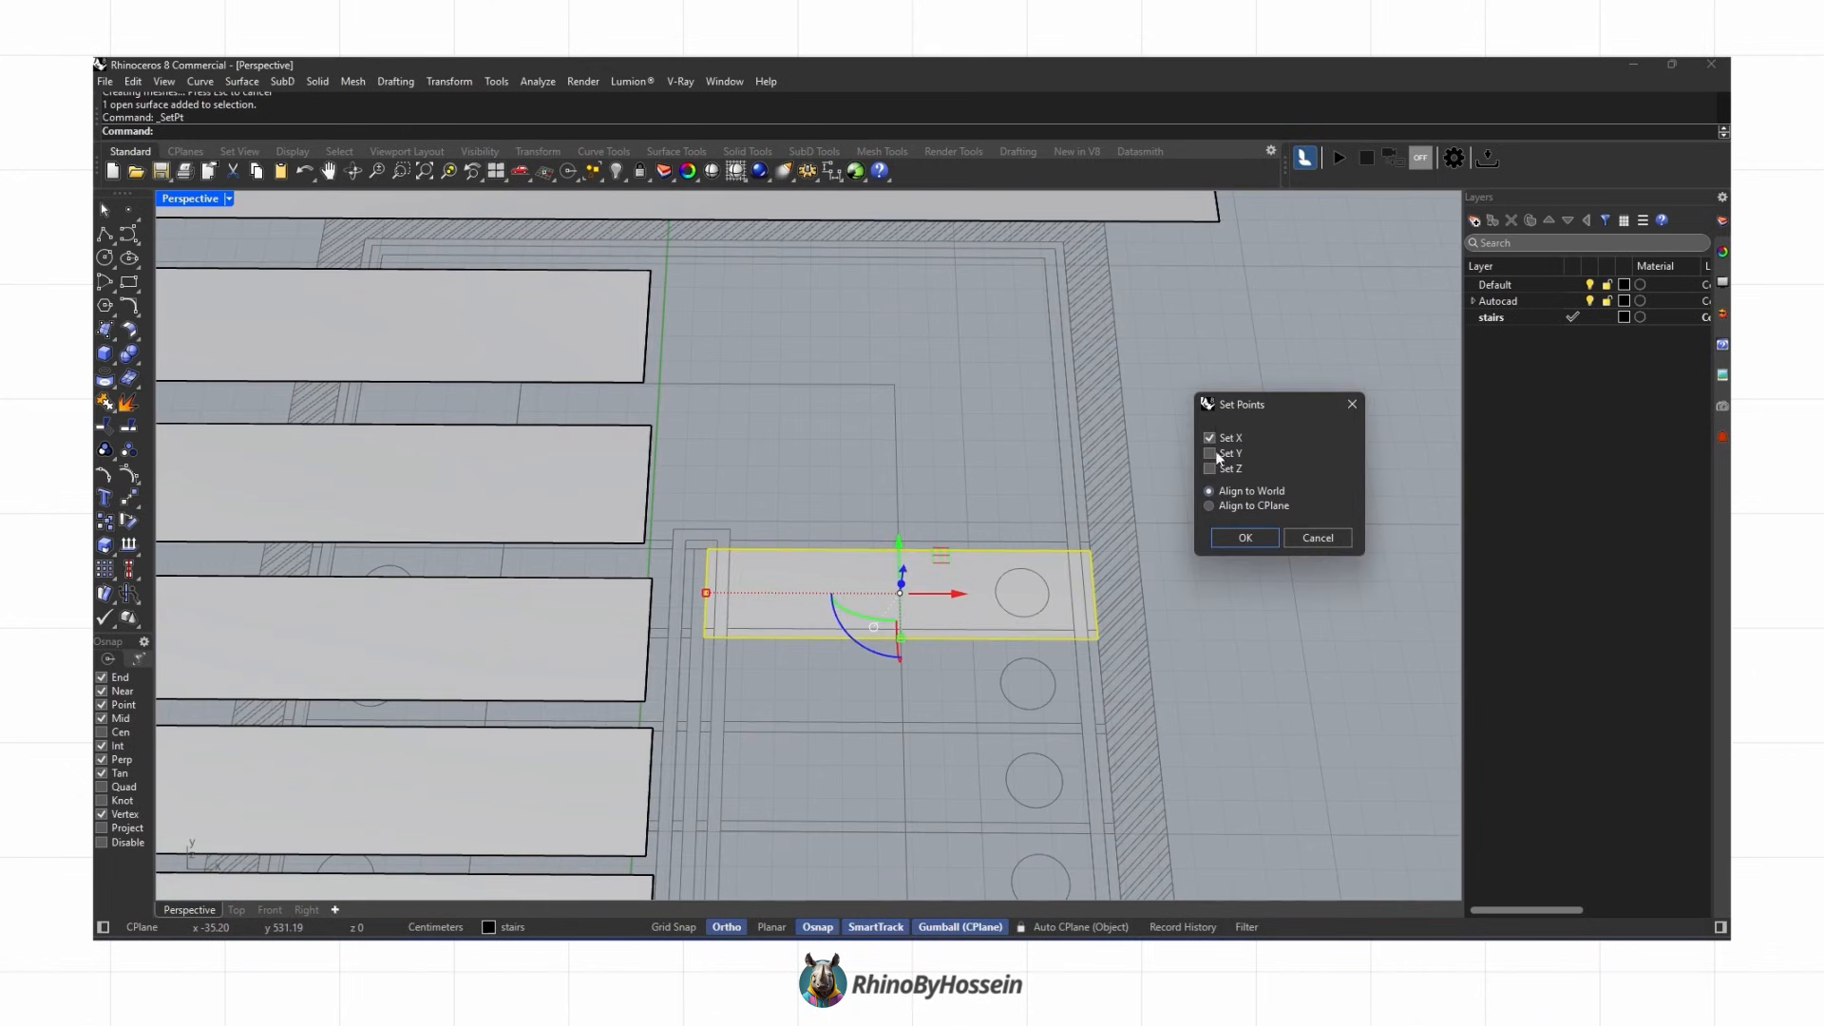
{"action": "left_click", "coordinate": [1212, 468]}
{"action": "left_click", "coordinate": [1244, 538]}
{"action": "scroll", "coordinate": [1159, 595], "scroll_direction": "down", "scroll_amount": 6}
{"action": "right_click_drag", "start_coordinate": [1154, 579], "coordinate": [1140, 446]}
{"action": "left_click", "coordinate": [1137, 368]}
{"action": "right_click_drag", "start_coordinate": [1135, 380], "coordinate": [927, 358]}
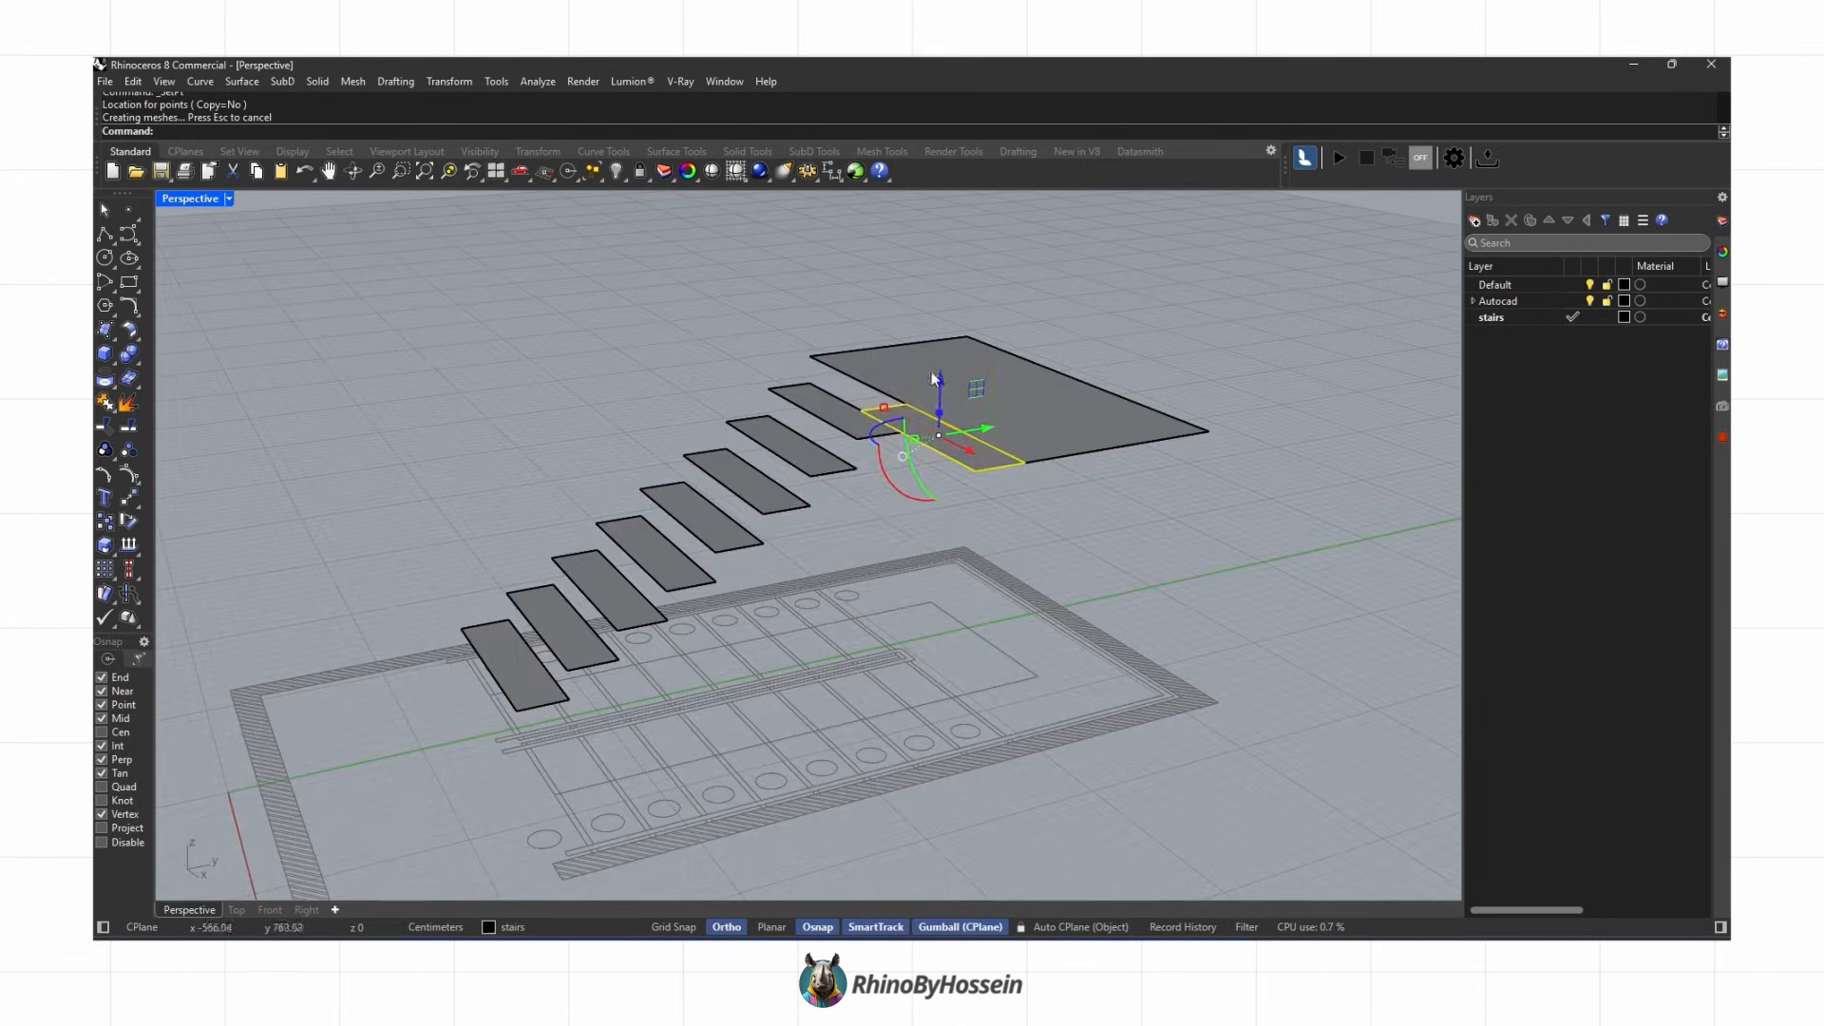
{"action": "key", "text": "Return"}
Step: Copy the tread repeatedly, stepping each copy up from the landing to build the second flight
{"action": "left_click", "coordinate": [1221, 366]}
{"action": "right_click_drag", "start_coordinate": [1222, 365], "coordinate": [988, 427]}
{"action": "left_click", "coordinate": [707, 458]}
{"action": "scroll", "coordinate": [656, 495], "scroll_direction": "up", "scroll_amount": 5}
{"action": "right_click_drag", "start_coordinate": [656, 495], "coordinate": [685, 555]}
{"action": "left_click", "coordinate": [688, 565]}
{"action": "left_click", "coordinate": [589, 541]}
{"action": "key", "text": "Return"}
{"action": "left_click", "coordinate": [680, 447]}
{"action": "key", "text": "Return"}
{"action": "right_click_drag", "start_coordinate": [658, 388], "coordinate": [613, 289]}
{"action": "key", "text": "Return"}
{"action": "left_click", "coordinate": [578, 453]}
{"action": "left_click", "coordinate": [489, 376]}
{"action": "left_click", "coordinate": [409, 300]}
{"action": "left_click", "coordinate": [330, 231]}
{"action": "scroll", "coordinate": [380, 361], "scroll_direction": "down", "scroll_amount": 3}
{"action": "right_click_drag", "start_coordinate": [408, 380], "coordinate": [836, 513]}
{"action": "left_click", "coordinate": [527, 263]}
{"action": "scroll", "coordinate": [617, 371], "scroll_direction": "down", "scroll_amount": 4}
{"action": "key", "text": "Return"}
Step: Select all tread and landing surfaces and group them
{"action": "left_click", "coordinate": [103, 235]}
{"action": "scroll", "coordinate": [819, 511], "scroll_direction": "up", "scroll_amount": 3}
{"action": "scroll", "coordinate": [836, 515], "scroll_direction": "down", "scroll_amount": 5}
{"action": "key", "text": "Escape"}
{"action": "left_click_drag", "start_coordinate": [1076, 342], "coordinate": [769, 656]}
{"action": "left_click", "coordinate": [105, 449]}
{"action": "right_click_drag", "start_coordinate": [494, 532], "coordinate": [761, 424]}
{"action": "left_click", "coordinate": [764, 432]}
{"action": "scroll", "coordinate": [797, 451], "scroll_direction": "up", "scroll_amount": 4}
{"action": "right_click_drag", "start_coordinate": [1152, 510], "coordinate": [1261, 380]}
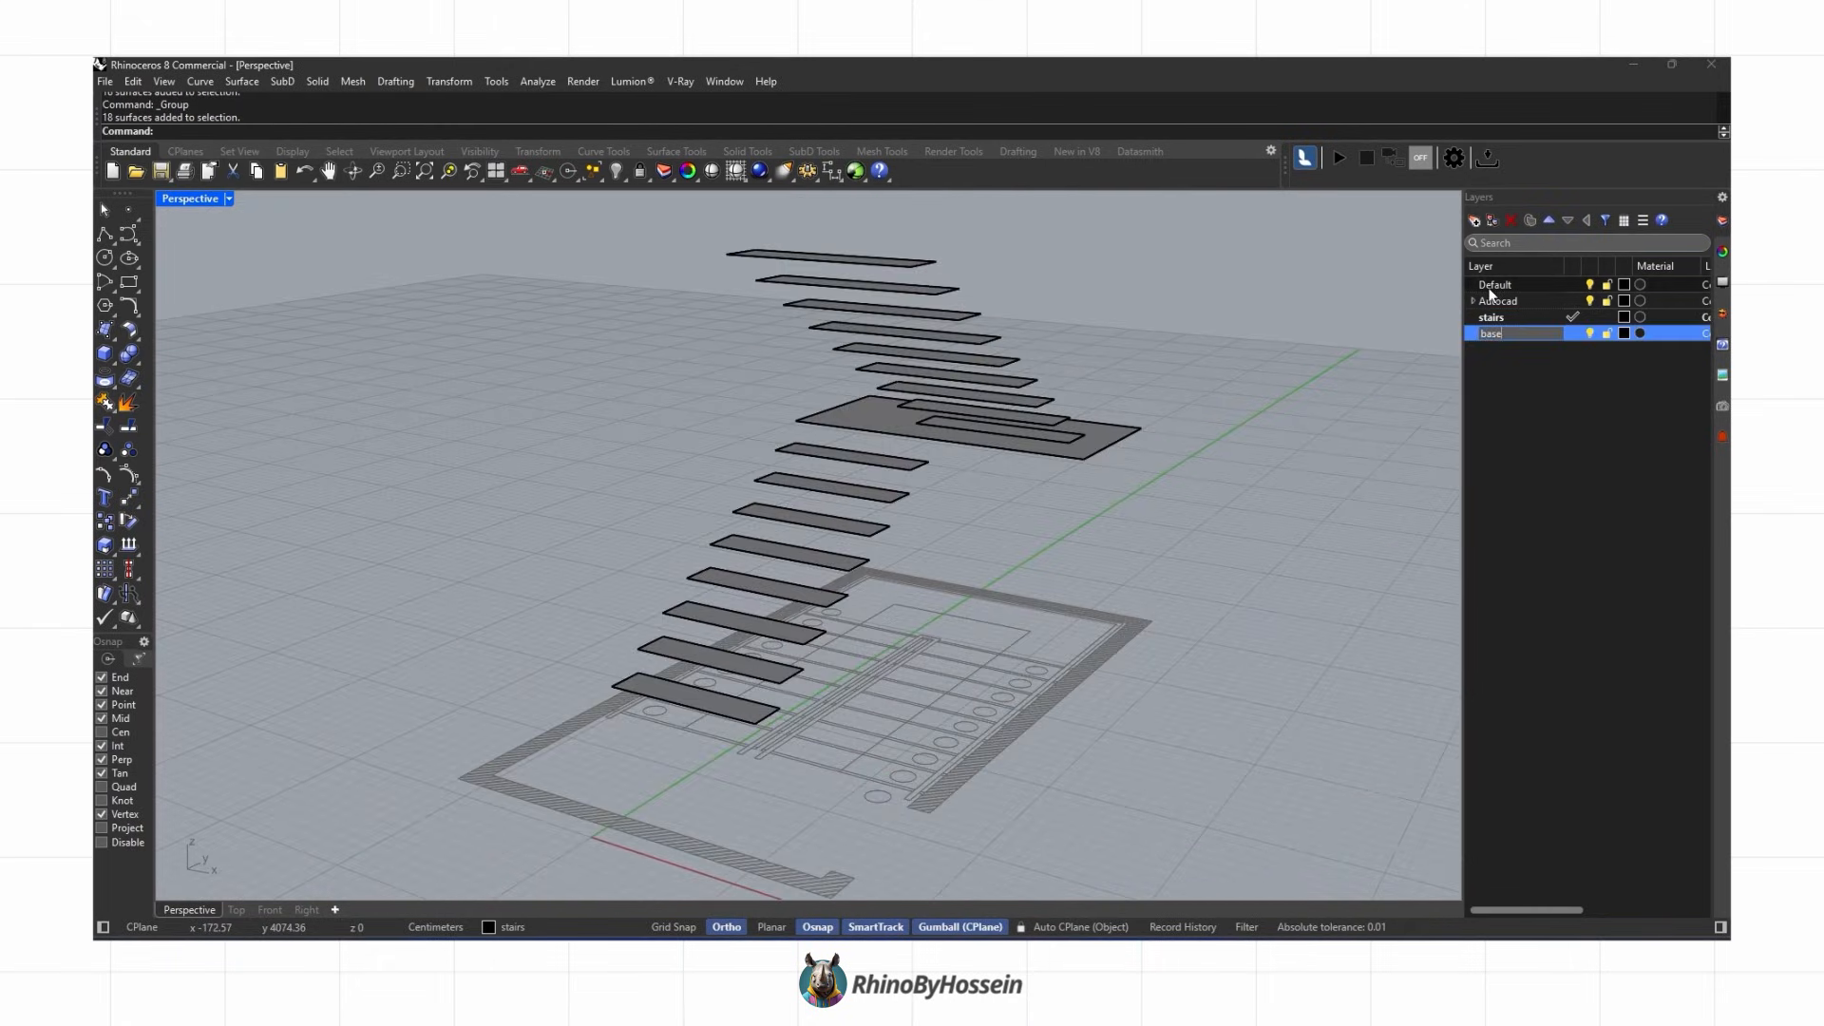
Step: Move the grouped stair surfaces onto the new layer base
{"action": "left_click", "coordinate": [1079, 442]}
{"action": "right_click", "coordinate": [1527, 334]}
{"action": "left_click", "coordinate": [1595, 427]}
{"action": "left_click", "coordinate": [1607, 334]}
{"action": "right_click_drag", "start_coordinate": [788, 442], "coordinate": [1173, 494]}
Step: Draw a polyline along the tread nosings from the first tread up to the landing
{"action": "left_click", "coordinate": [104, 234]}
{"action": "scroll", "coordinate": [1029, 567], "scroll_direction": "up", "scroll_amount": 2}
{"action": "right_click_drag", "start_coordinate": [1029, 567], "coordinate": [983, 670]}
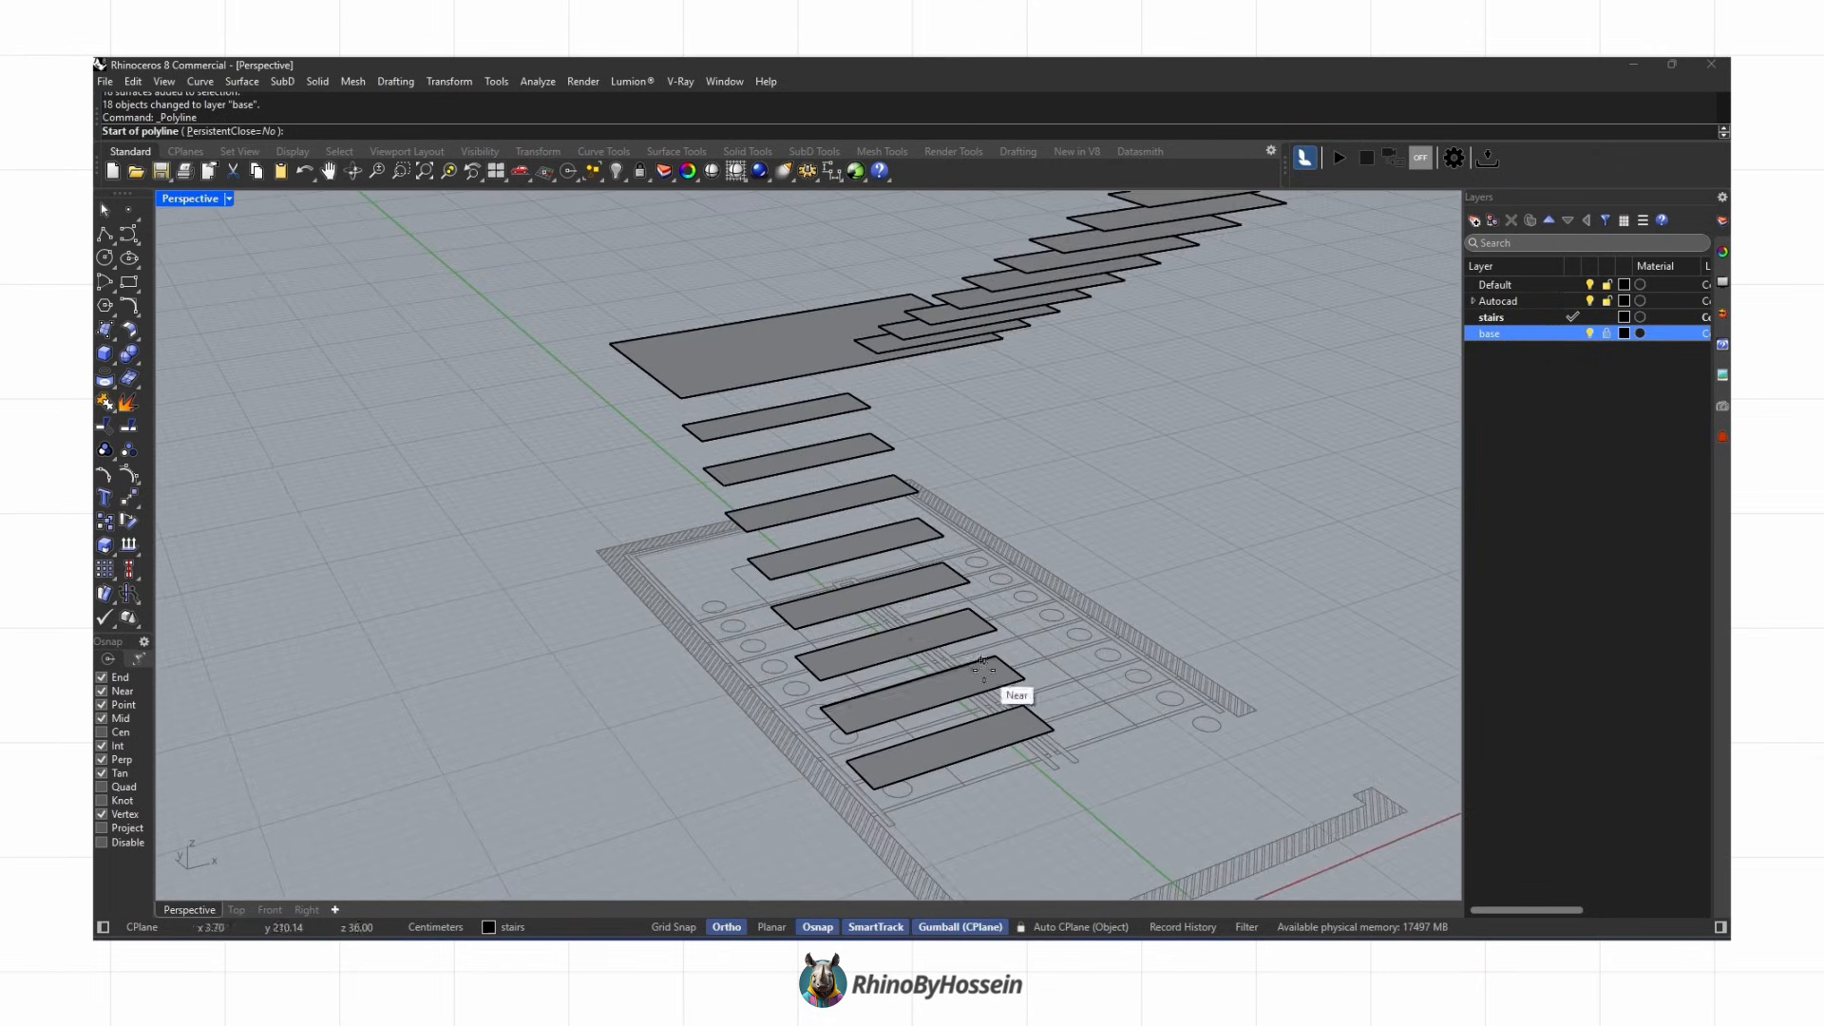
{"action": "scroll", "coordinate": [883, 767], "scroll_direction": "up", "scroll_amount": 2}
{"action": "right_click_drag", "start_coordinate": [867, 798], "coordinate": [993, 727]}
{"action": "scroll", "coordinate": [1056, 665], "scroll_direction": "up", "scroll_amount": 4}
{"action": "left_click", "coordinate": [1065, 654]}
{"action": "scroll", "coordinate": [1058, 652], "scroll_direction": "down", "scroll_amount": 8}
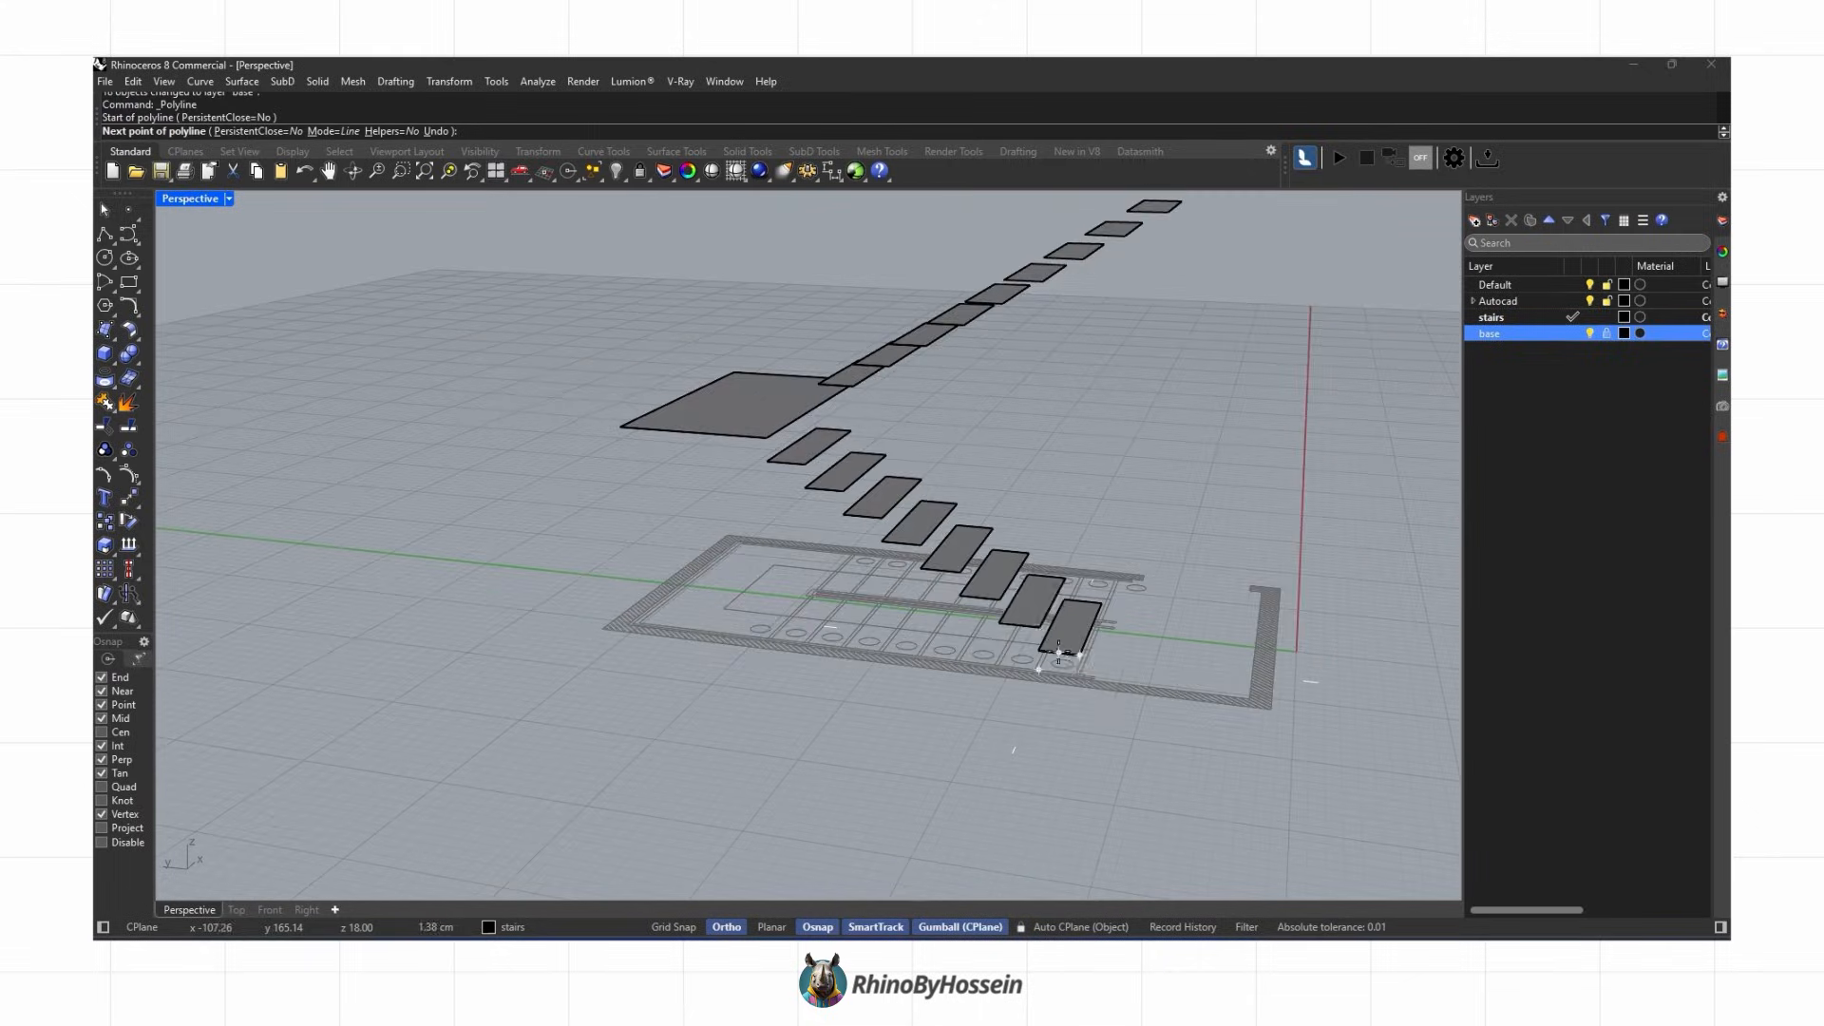
{"action": "scroll", "coordinate": [817, 432], "scroll_direction": "up", "scroll_amount": 4}
{"action": "left_click", "coordinate": [747, 511]}
{"action": "key", "text": "Return"}
Step: In Right view, move the polyline so it runs along the first flight's tread edges to the landing
{"action": "left_click", "coordinate": [778, 536]}
{"action": "left_click", "coordinate": [270, 910]}
{"action": "left_click", "coordinate": [308, 910]}
{"action": "scroll", "coordinate": [1149, 479], "scroll_direction": "up", "scroll_amount": 10}
{"action": "left_click", "coordinate": [1085, 482]}
{"action": "left_click", "coordinate": [129, 498]}
{"action": "left_click", "coordinate": [915, 585]}
{"action": "left_click", "coordinate": [1085, 481]}
{"action": "scroll", "coordinate": [1167, 443], "scroll_direction": "down", "scroll_amount": 8}
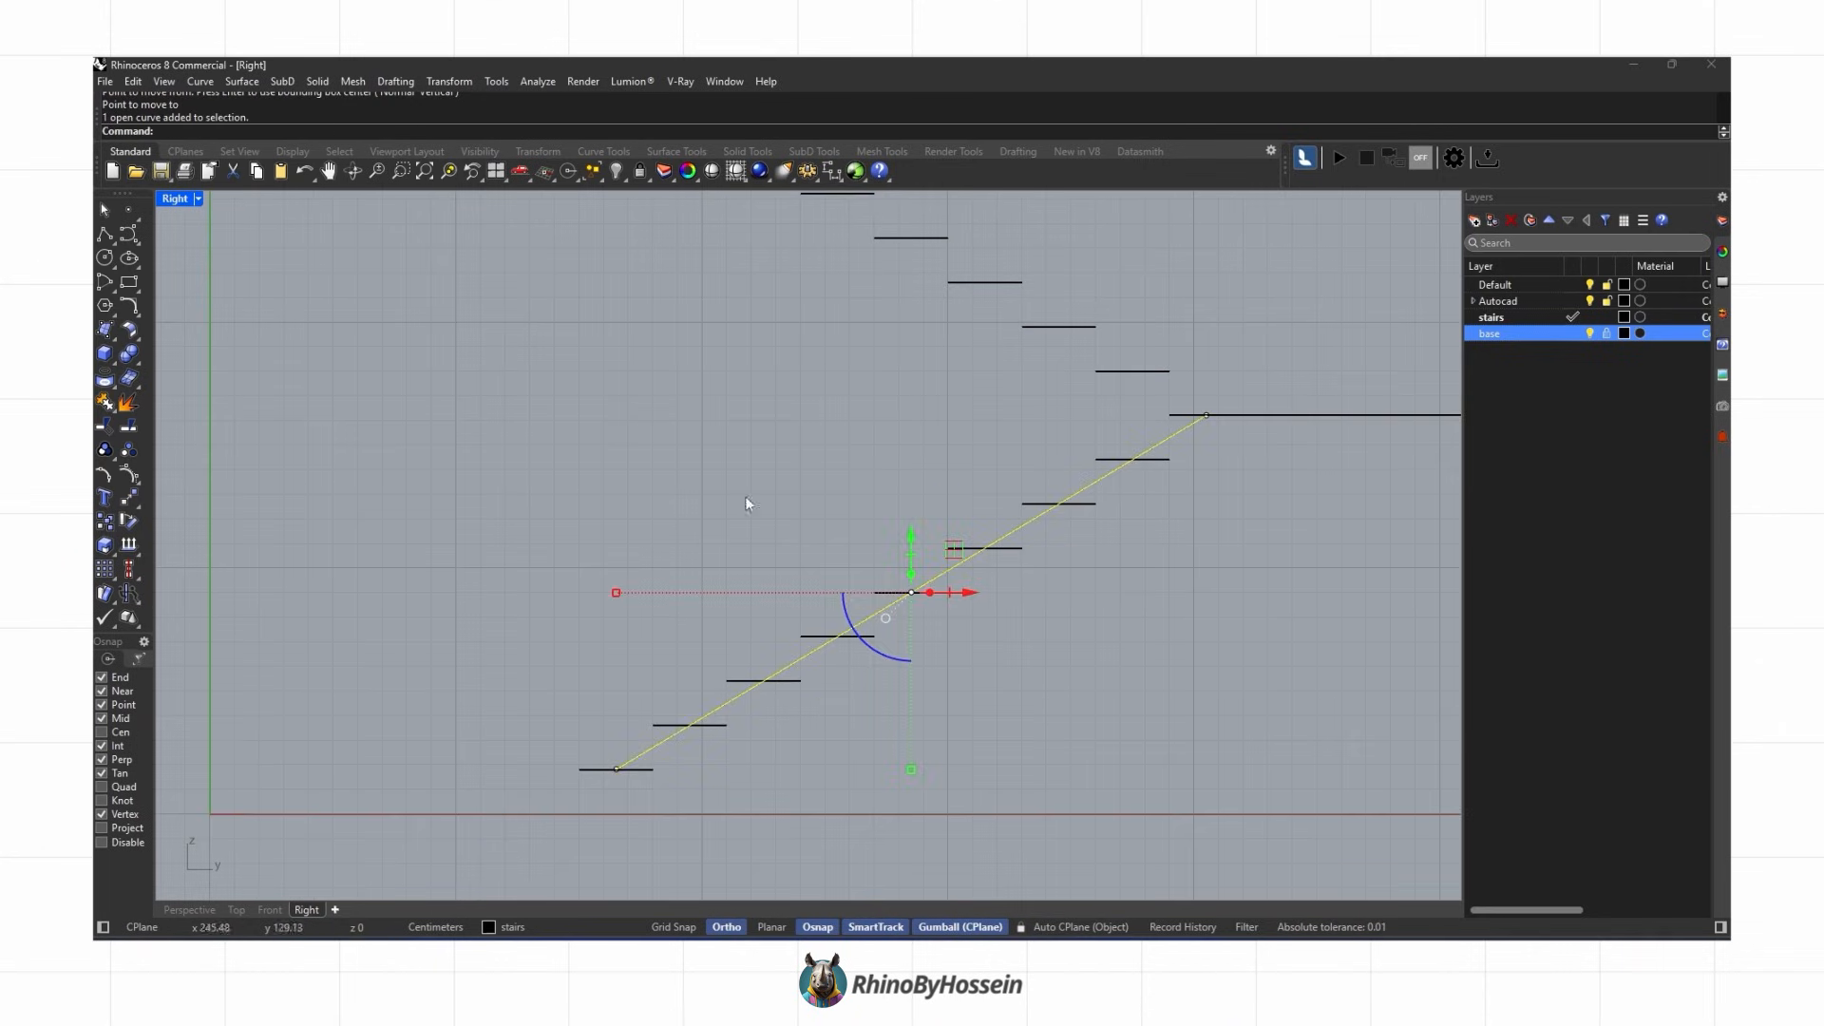
{"action": "scroll", "coordinate": [1328, 441], "scroll_direction": "down", "scroll_amount": 2}
{"action": "left_click", "coordinate": [1347, 415]}
{"action": "left_click", "coordinate": [1320, 421]}
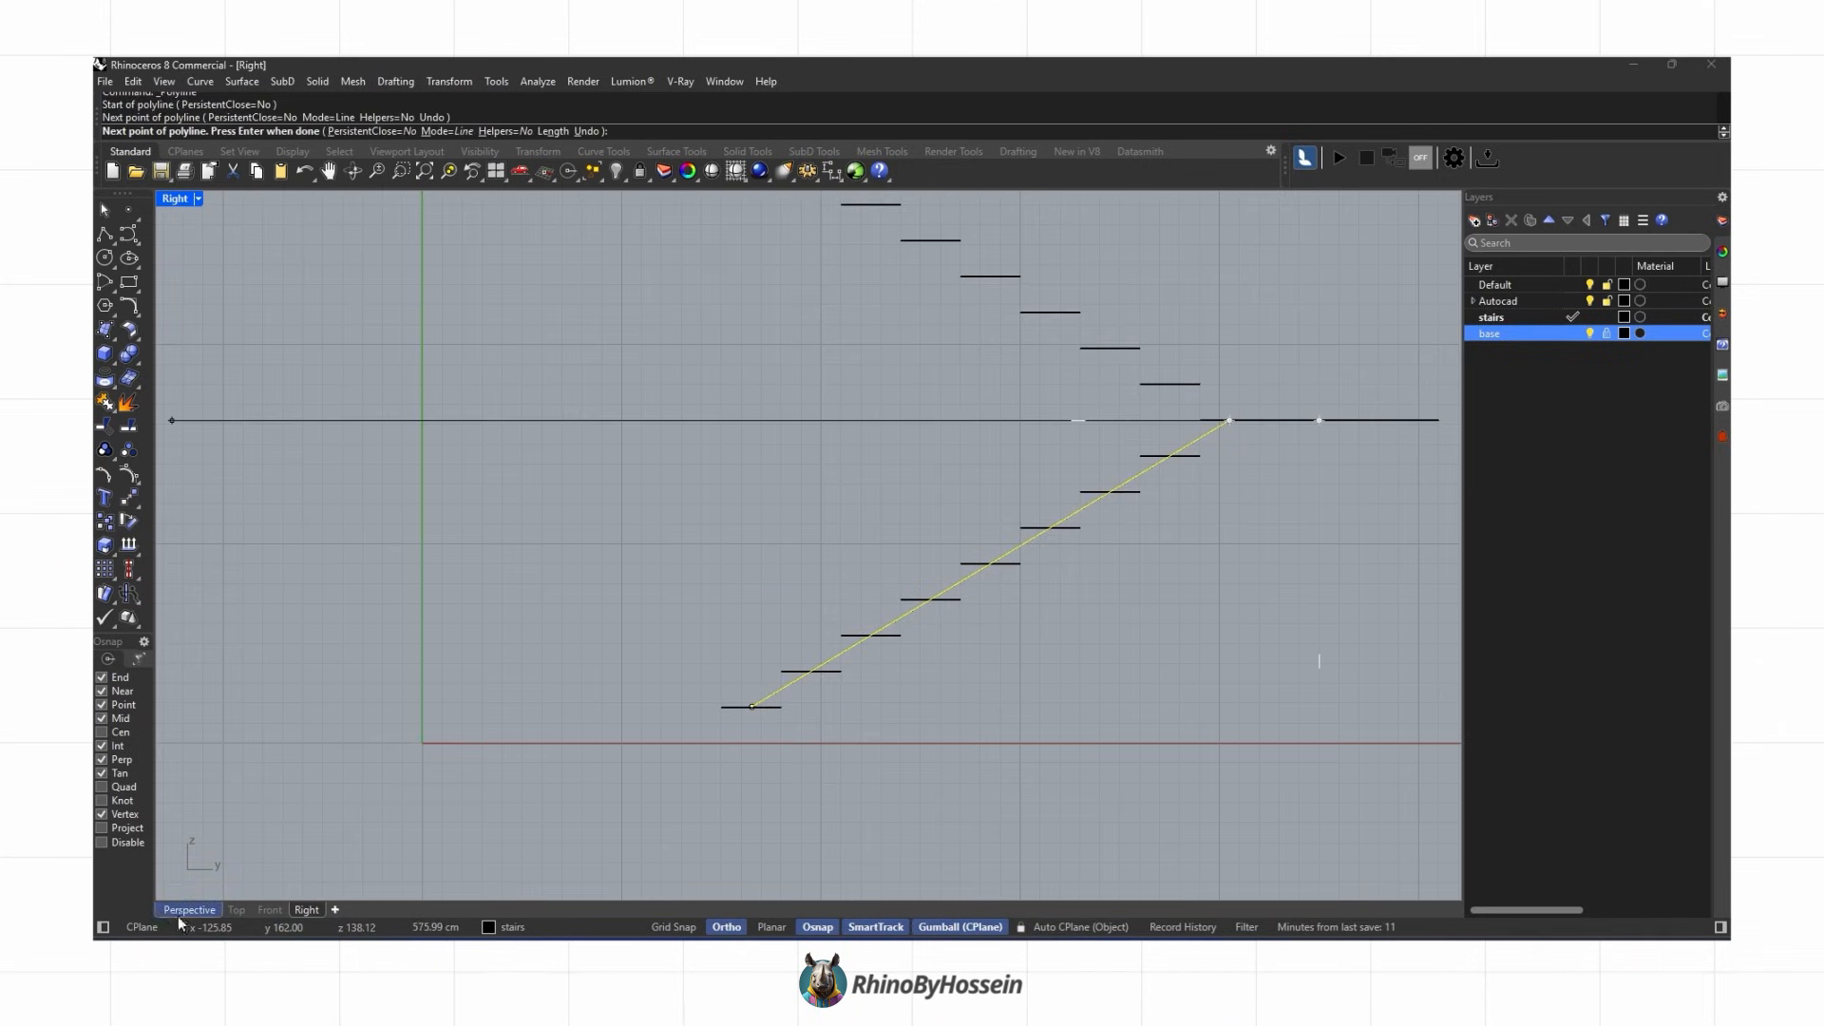
Step: Undo the last operation in Perspective view
{"action": "left_click", "coordinate": [189, 910]}
{"action": "right_click_drag", "start_coordinate": [680, 488], "coordinate": [855, 607]}
{"action": "scroll", "coordinate": [513, 541], "scroll_direction": "down", "scroll_amount": 5}
{"action": "scroll", "coordinate": [652, 582], "scroll_direction": "up", "scroll_amount": 3}
{"action": "key", "text": "ctrl+z"}
Step: Duplicate the nosing polyline and rotate it by -90 degrees toward the second flight
{"action": "right_click_drag", "start_coordinate": [652, 582], "coordinate": [484, 532]}
{"action": "left_click", "coordinate": [664, 493]}
{"action": "left_click", "coordinate": [533, 262]}
{"action": "right_click_drag", "start_coordinate": [533, 266], "coordinate": [591, 403], "text": "shift"}
{"action": "key", "text": "Return"}
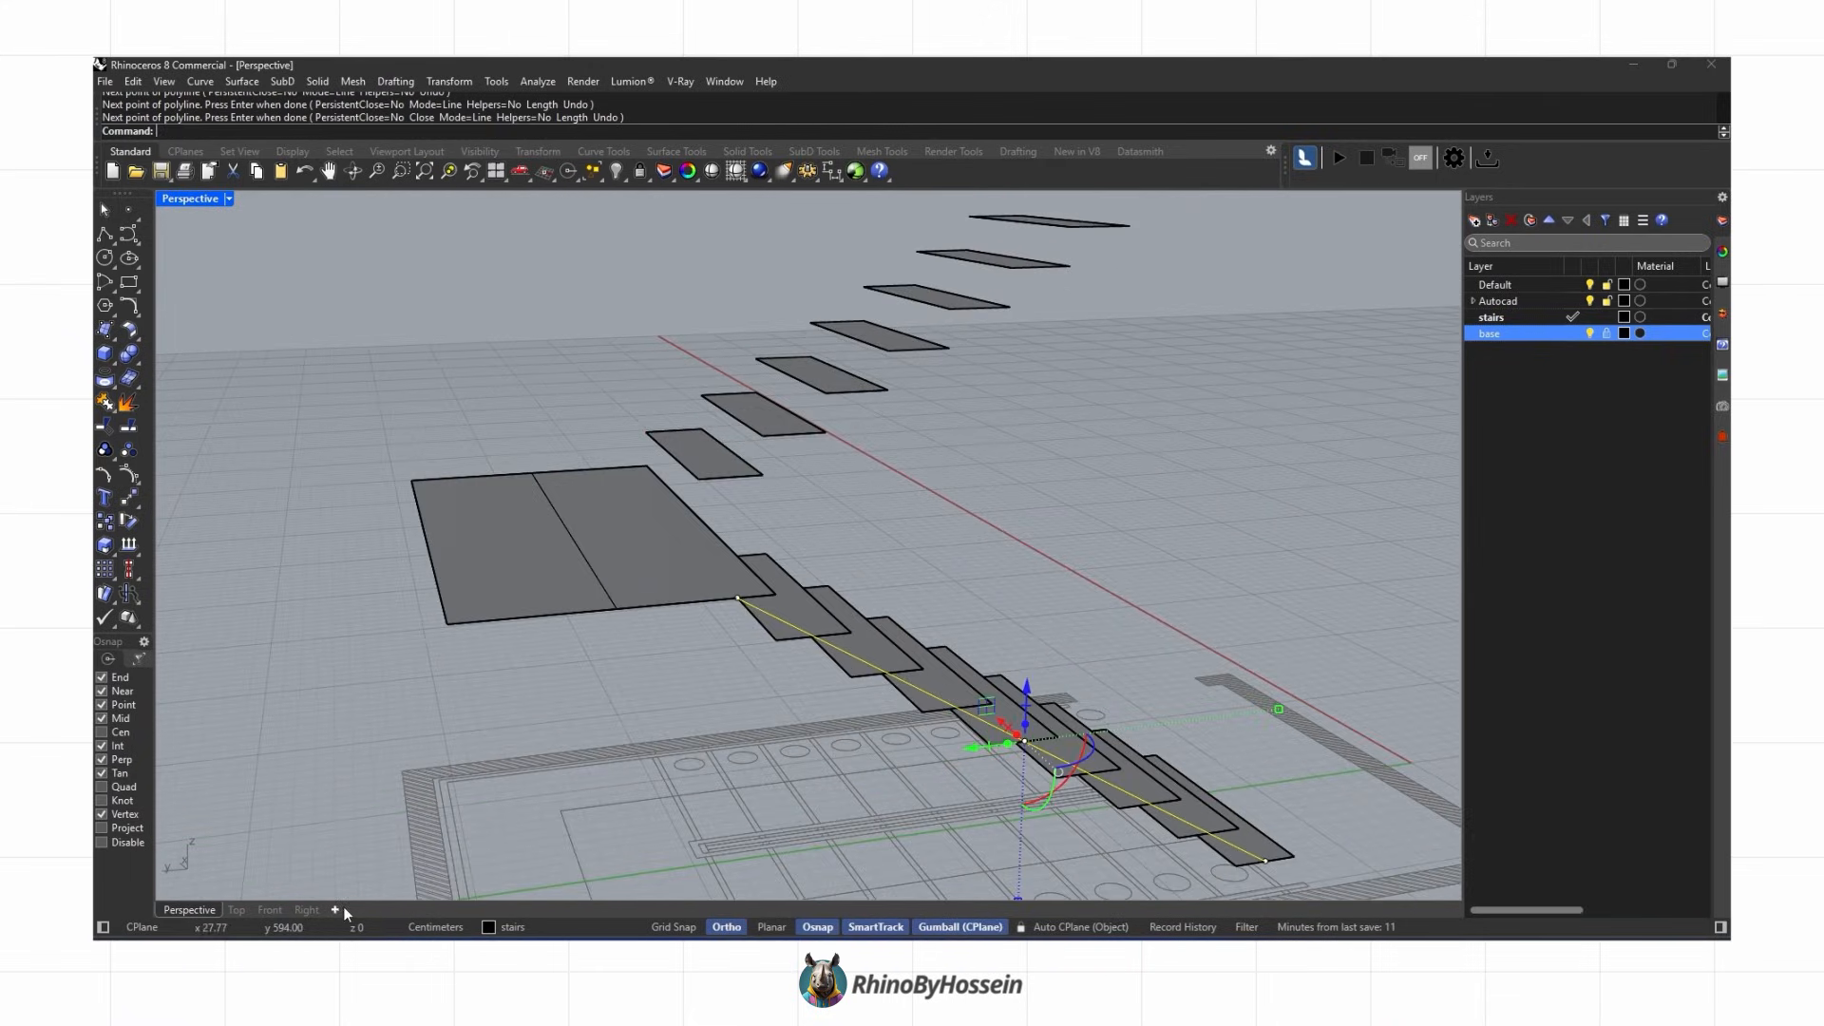
{"action": "right_click_drag", "start_coordinate": [760, 541], "coordinate": [827, 655]}
{"action": "left_click_drag", "start_coordinate": [982, 709], "coordinate": [863, 494], "text": "alt"}
{"action": "left_click_drag", "start_coordinate": [930, 543], "coordinate": [887, 589]}
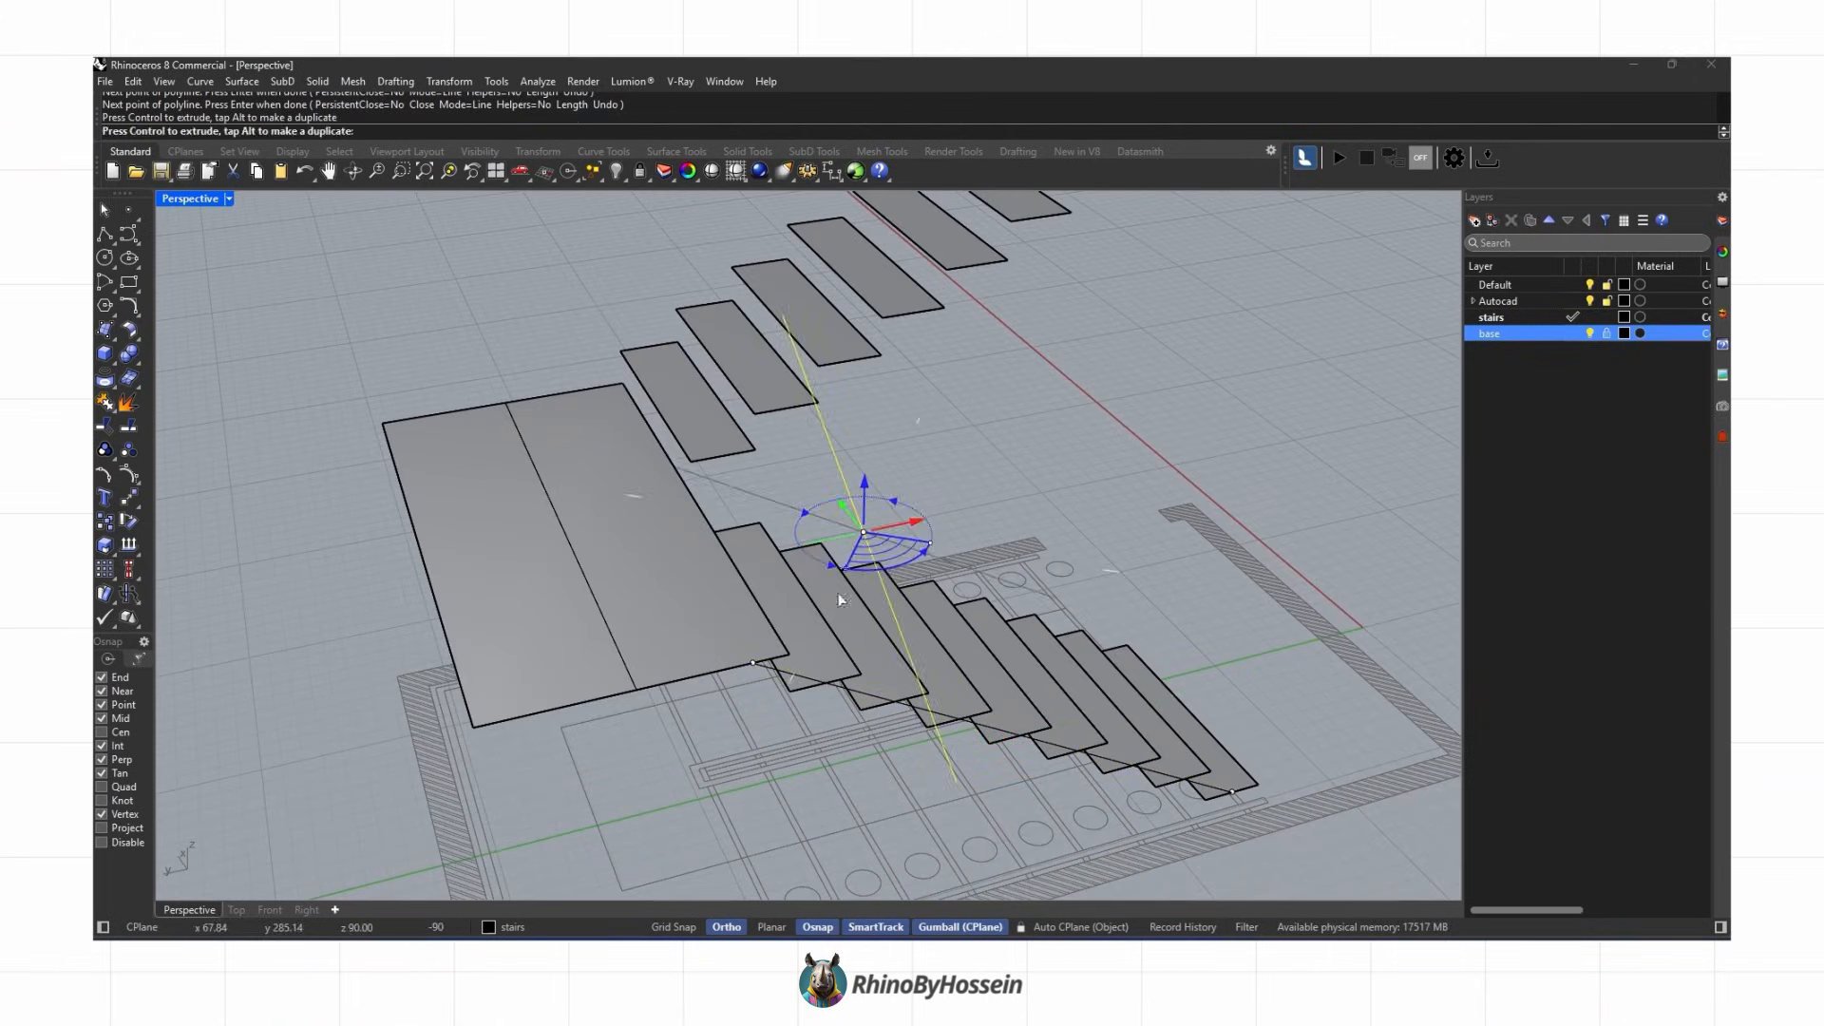
Step: Move the duplicated polyline in Right view onto the second flight's tread nosings
{"action": "left_click", "coordinate": [130, 503]}
{"action": "left_click", "coordinate": [1078, 371]}
{"action": "right_click_drag", "start_coordinate": [1089, 377], "coordinate": [1031, 604], "text": "shift"}
{"action": "left_click", "coordinate": [1016, 257]}
{"action": "right_click_drag", "start_coordinate": [531, 703], "coordinate": [793, 551]}
{"action": "scroll", "coordinate": [774, 660], "scroll_direction": "up", "scroll_amount": 3}
{"action": "left_click", "coordinate": [306, 910]}
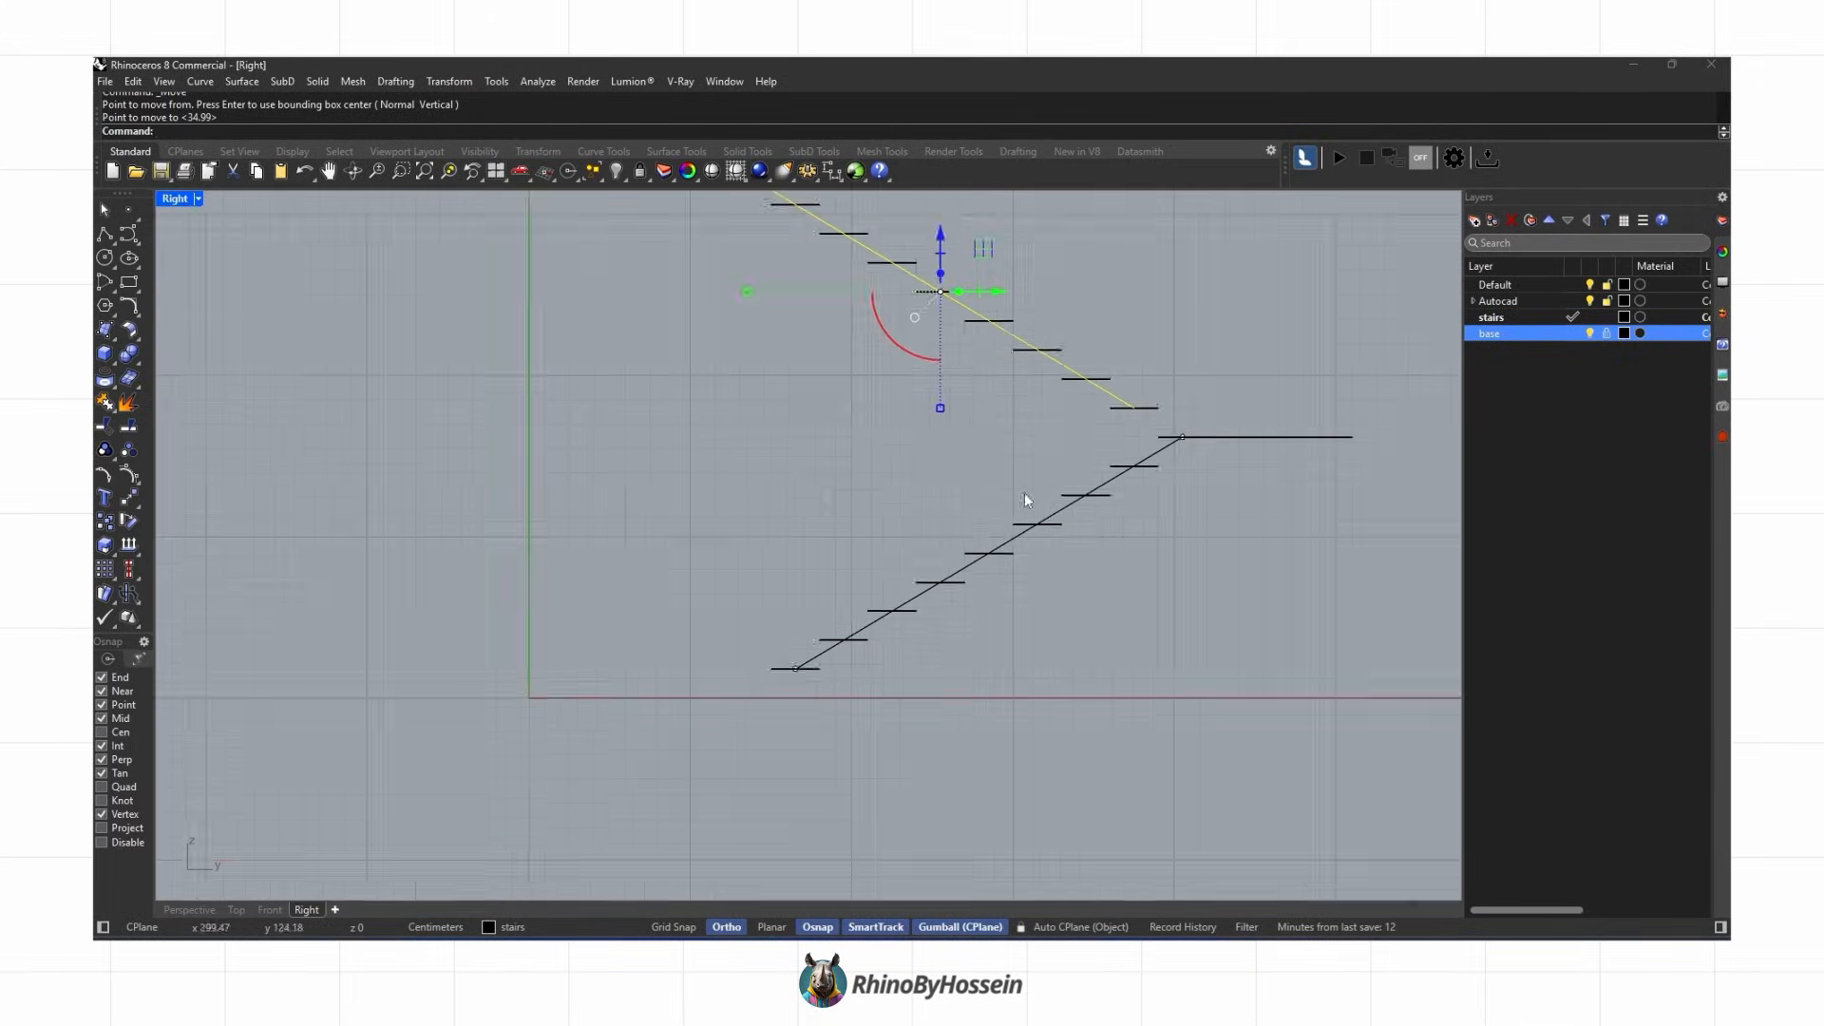
{"action": "scroll", "coordinate": [1073, 427], "scroll_direction": "up", "scroll_amount": 2}
{"action": "left_click", "coordinate": [1102, 408]}
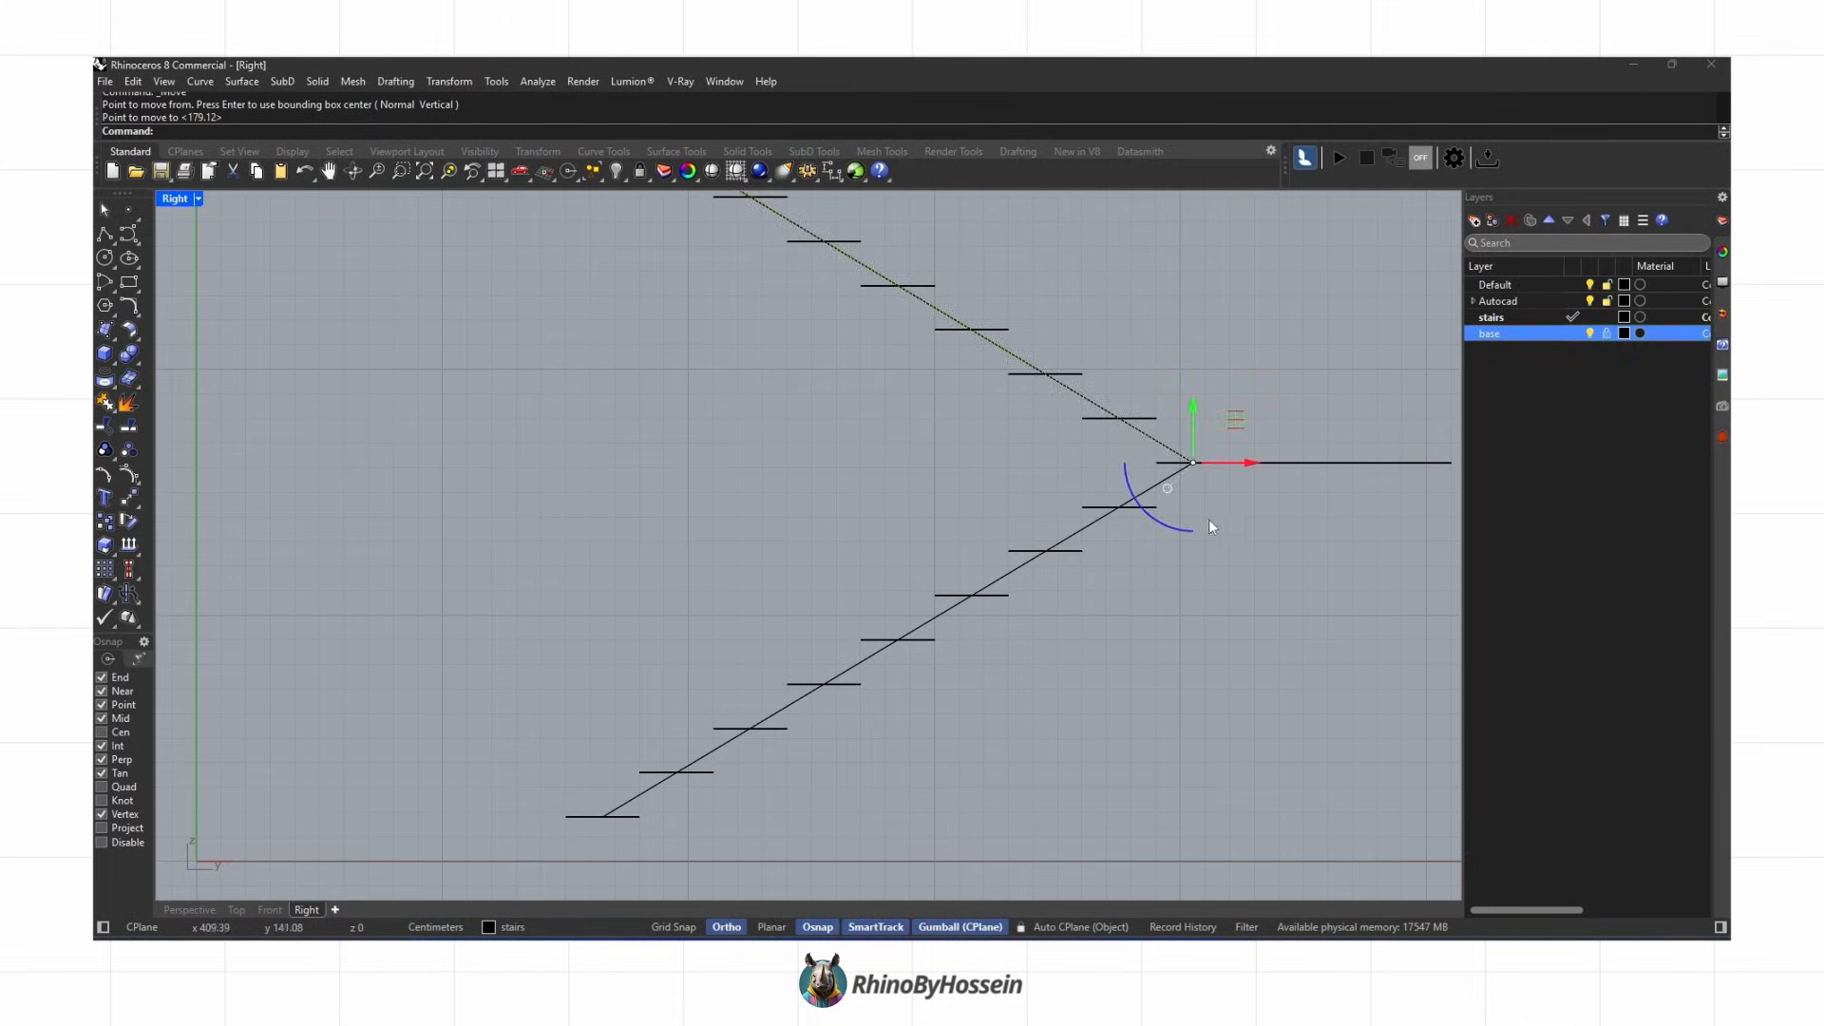
{"action": "left_click", "coordinate": [189, 910]}
{"action": "right_click_drag", "start_coordinate": [802, 677], "coordinate": [783, 708]}
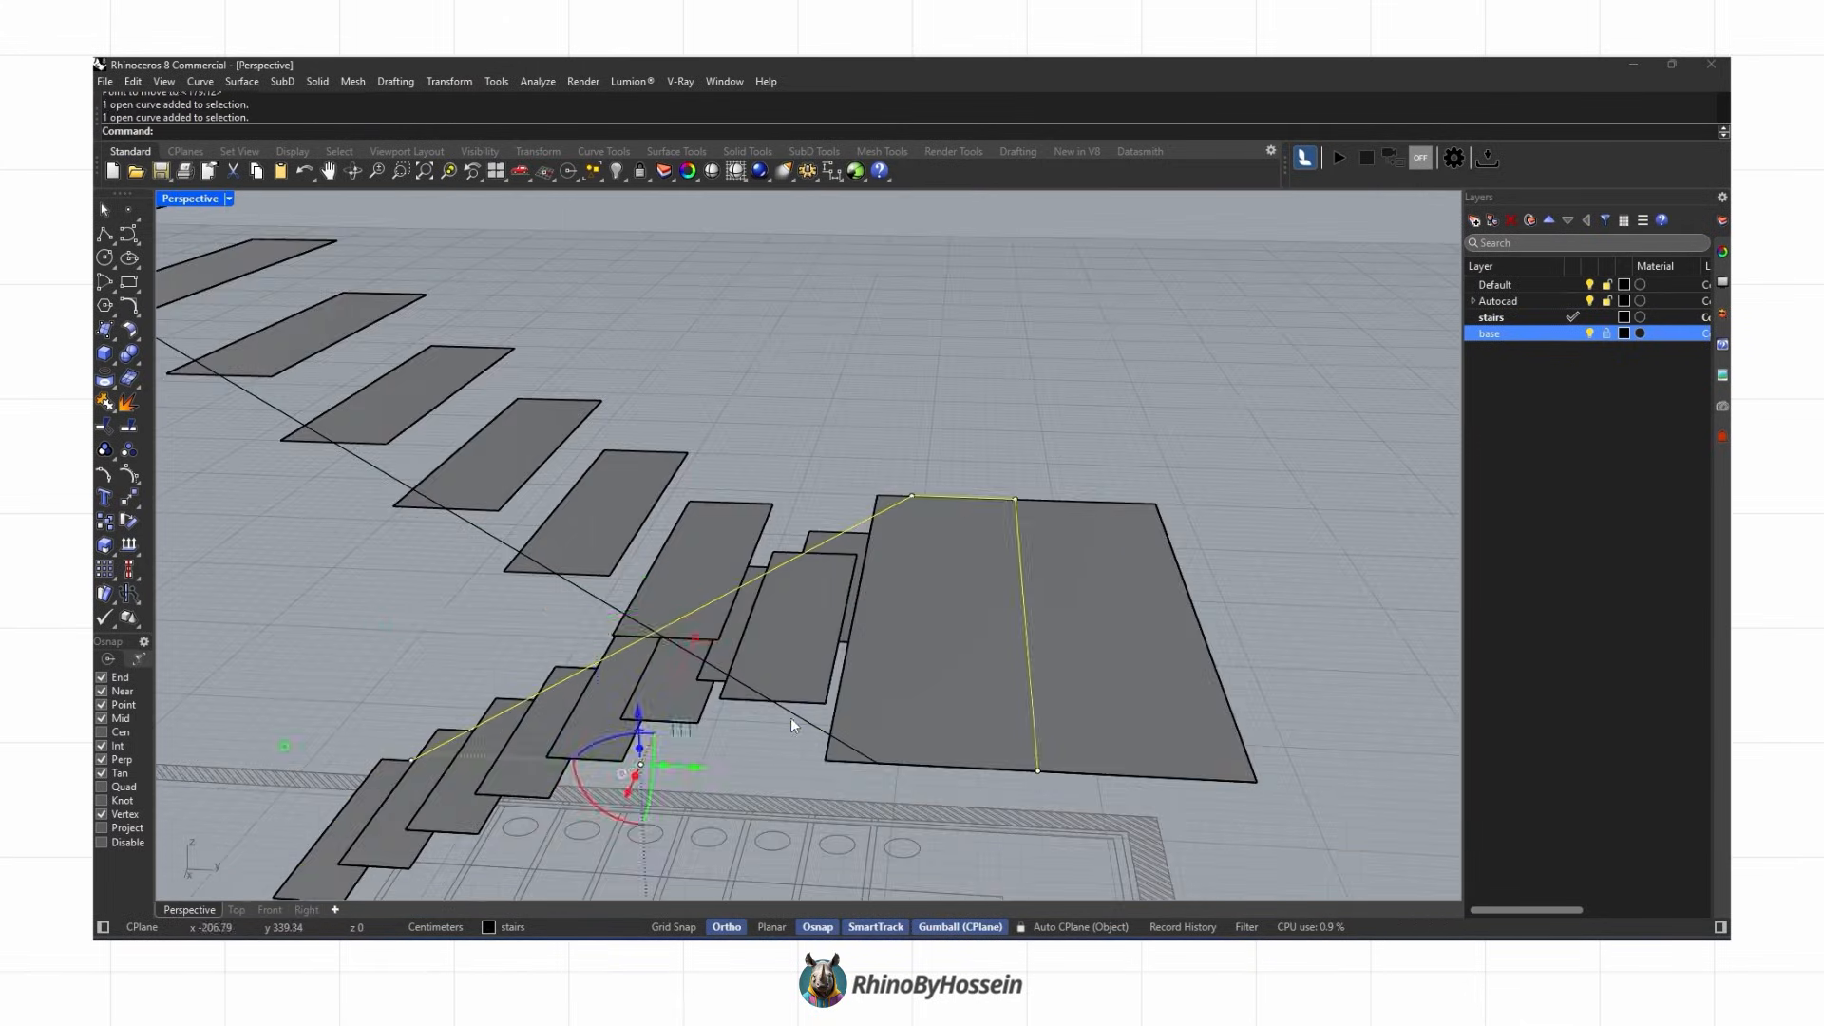
Step: Join the nosing polylines of both flights and the landing into one continuous curve
{"action": "left_click", "coordinate": [876, 762]}
{"action": "left_click", "coordinate": [1037, 770]}
{"action": "right_click", "coordinate": [1035, 771]}
{"action": "left_click", "coordinate": [996, 770], "text": "shift"}
{"action": "right_click_drag", "start_coordinate": [988, 767], "coordinate": [817, 671]}
{"action": "left_click", "coordinate": [100, 405]}
{"action": "right_click_drag", "start_coordinate": [845, 513], "coordinate": [1104, 656]}
Step: Try to offset the joined nosing polyline
{"action": "type", "text": "offset"}
{"action": "key", "text": "Return"}
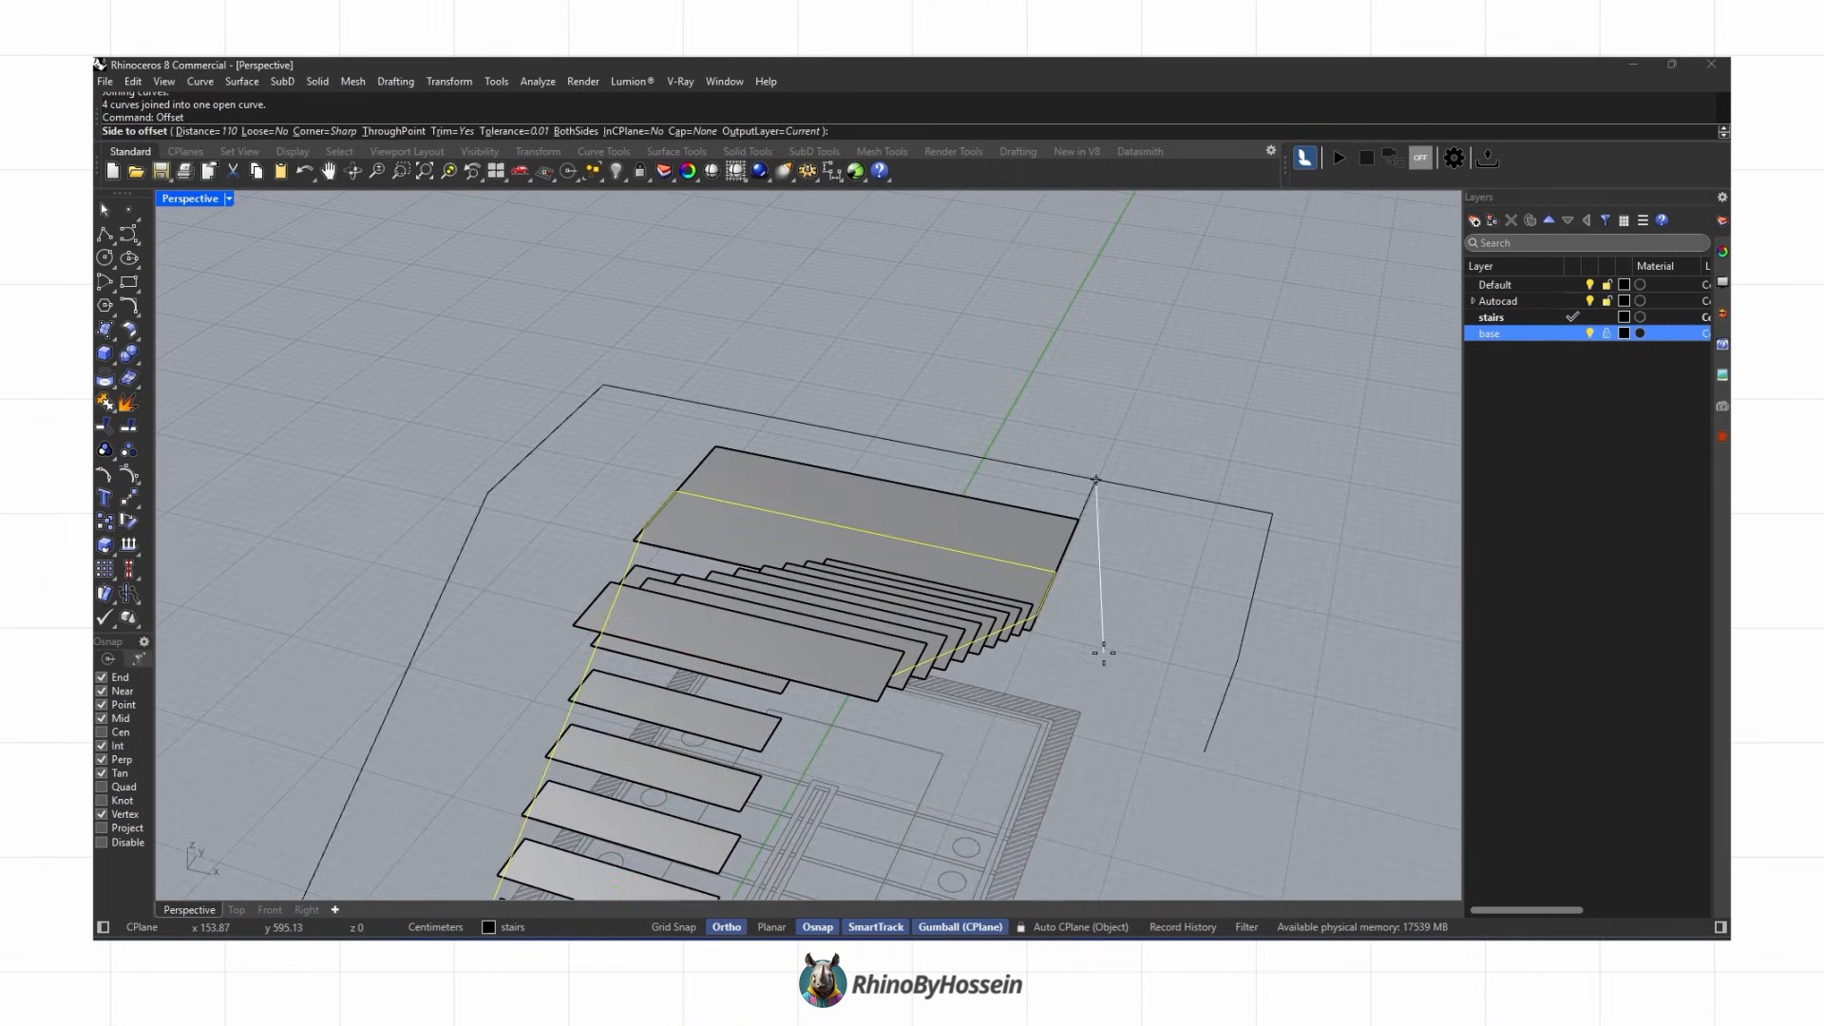
{"action": "left_click", "coordinate": [866, 562]}
{"action": "right_click_drag", "start_coordinate": [698, 679], "coordinate": [583, 379], "text": "shift"}
{"action": "key", "text": "ctrl+z"}
Step: Offset the joined nosing polyline again below the treads and delete an unneeded curve point
{"action": "left_click", "coordinate": [583, 381]}
{"action": "right_click", "coordinate": [586, 382]}
{"action": "right_click_drag", "start_coordinate": [753, 352], "coordinate": [749, 394]}
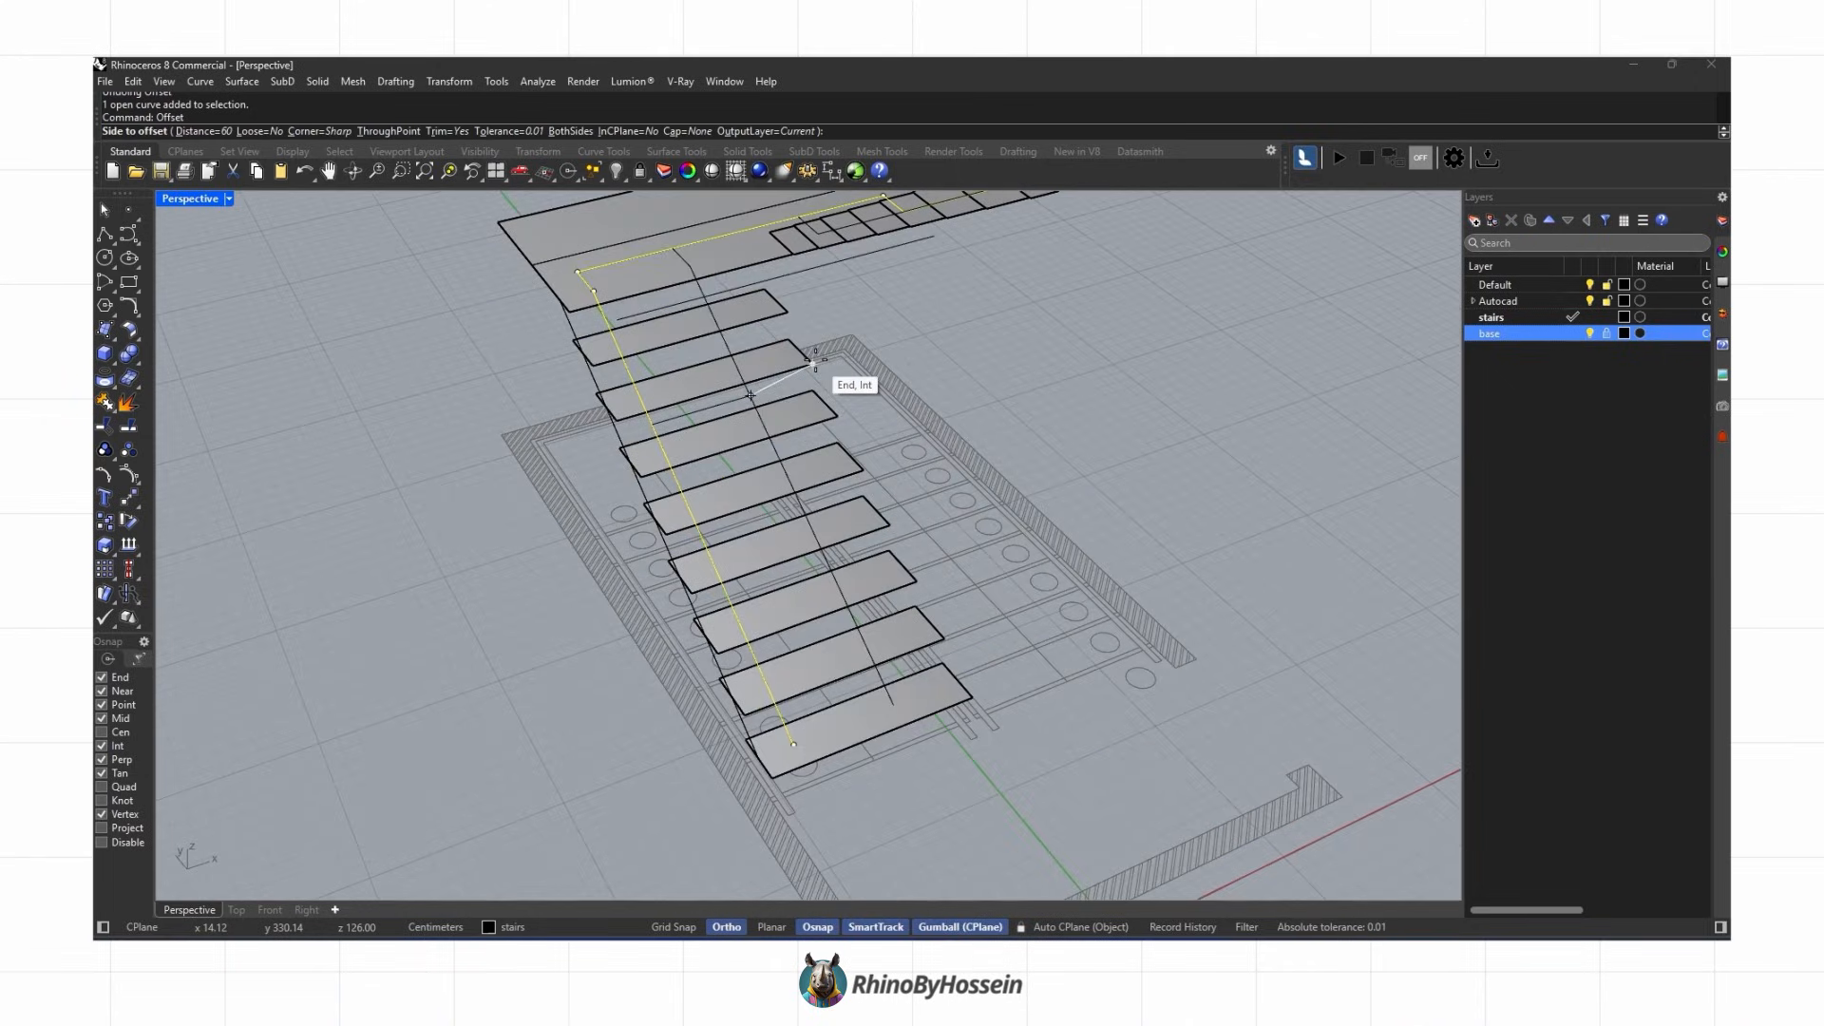
{"action": "right_click_drag", "start_coordinate": [782, 385], "coordinate": [828, 349]}
{"action": "left_click", "coordinate": [934, 409]}
{"action": "right_click_drag", "start_coordinate": [936, 399], "coordinate": [693, 426]}
{"action": "left_click", "coordinate": [689, 492]}
{"action": "left_click", "coordinate": [568, 522]}
{"action": "key", "text": "Delete"}
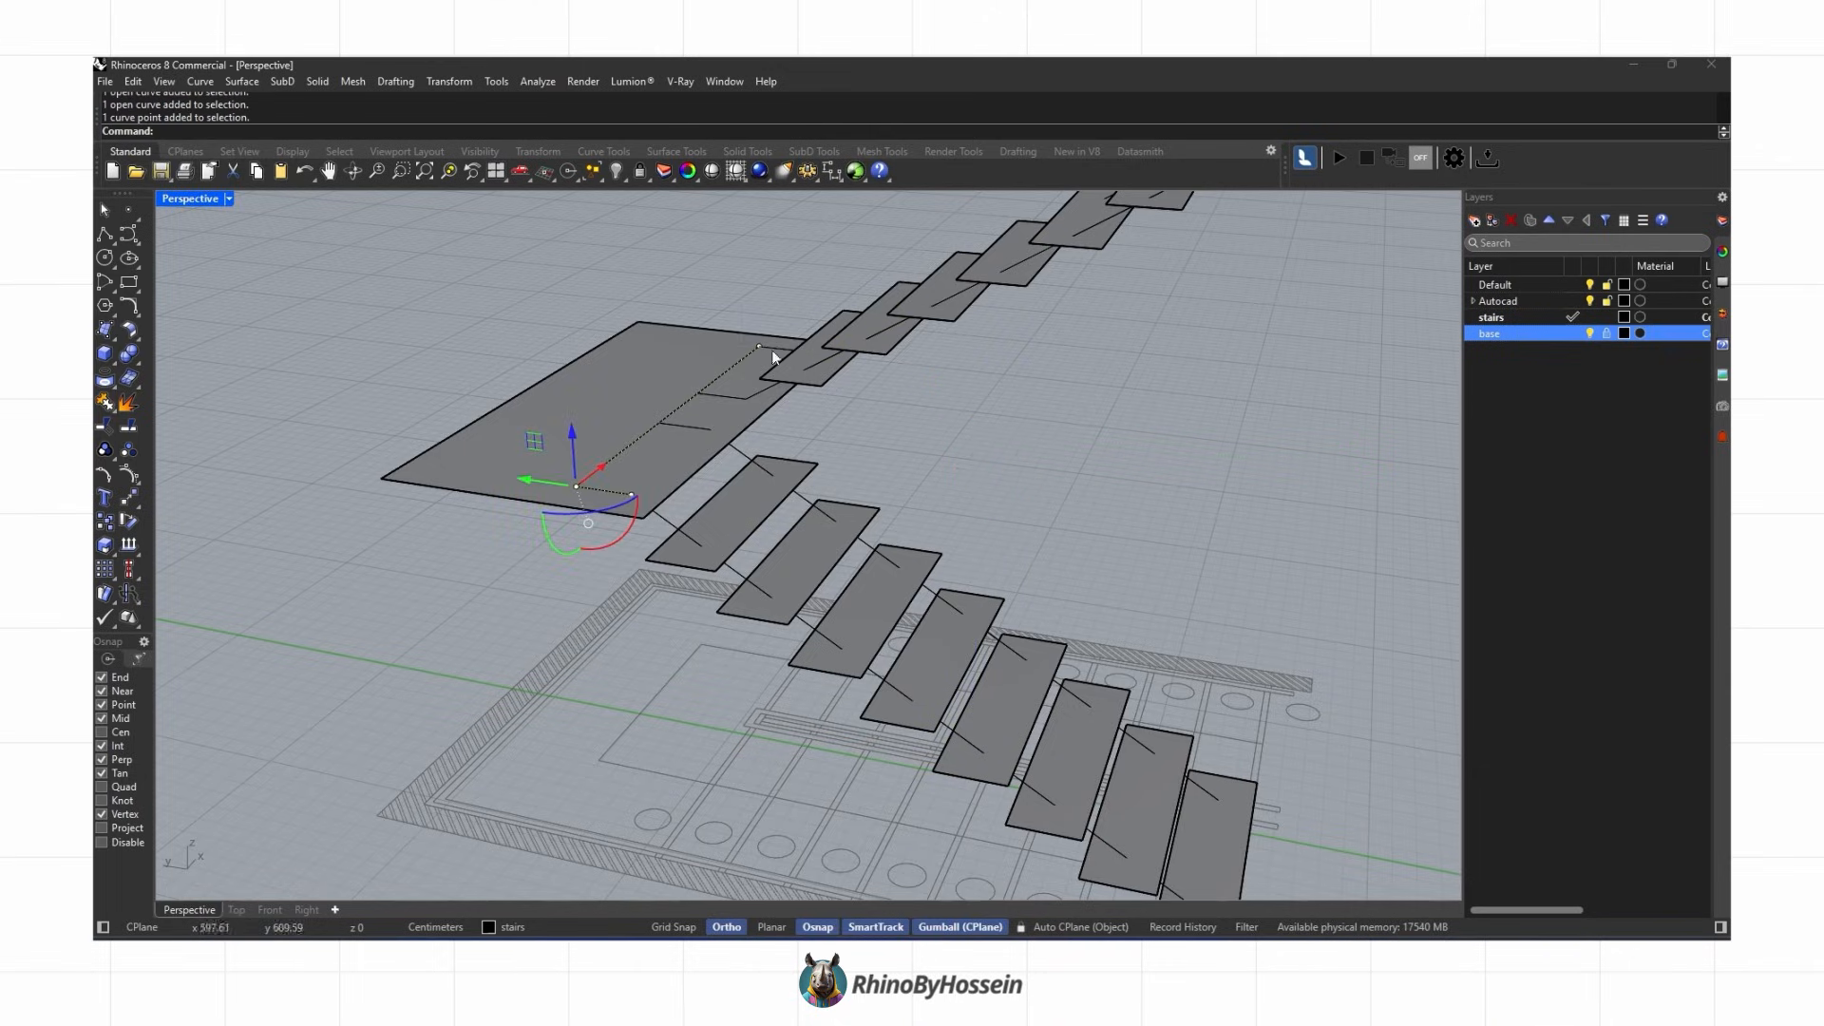
Step: Shift the offset polyline's points with gumball moves of 35 and 10 cm to fit under the stairs
{"action": "left_click", "coordinate": [628, 402]}
{"action": "type", "text": "35"}
{"action": "key", "text": "Return"}
{"action": "left_click", "coordinate": [696, 428]}
{"action": "left_click", "coordinate": [665, 520], "text": "shift"}
{"action": "right_click_drag", "start_coordinate": [665, 520], "coordinate": [716, 500]}
{"action": "left_click_drag", "start_coordinate": [746, 394], "coordinate": [735, 397]}
{"action": "right_click_drag", "start_coordinate": [733, 432], "coordinate": [736, 387]}
{"action": "key", "text": "ctrl+z"}
{"action": "left_click", "coordinate": [732, 405]}
{"action": "type", "text": "10"}
{"action": "key", "text": "Return"}
{"action": "scroll", "coordinate": [746, 418], "scroll_direction": "up", "scroll_amount": 4}
{"action": "right_click_drag", "start_coordinate": [1135, 664], "coordinate": [1034, 620]}
{"action": "key", "text": "Escape"}
{"action": "key", "text": "ctrl+alt+s"}
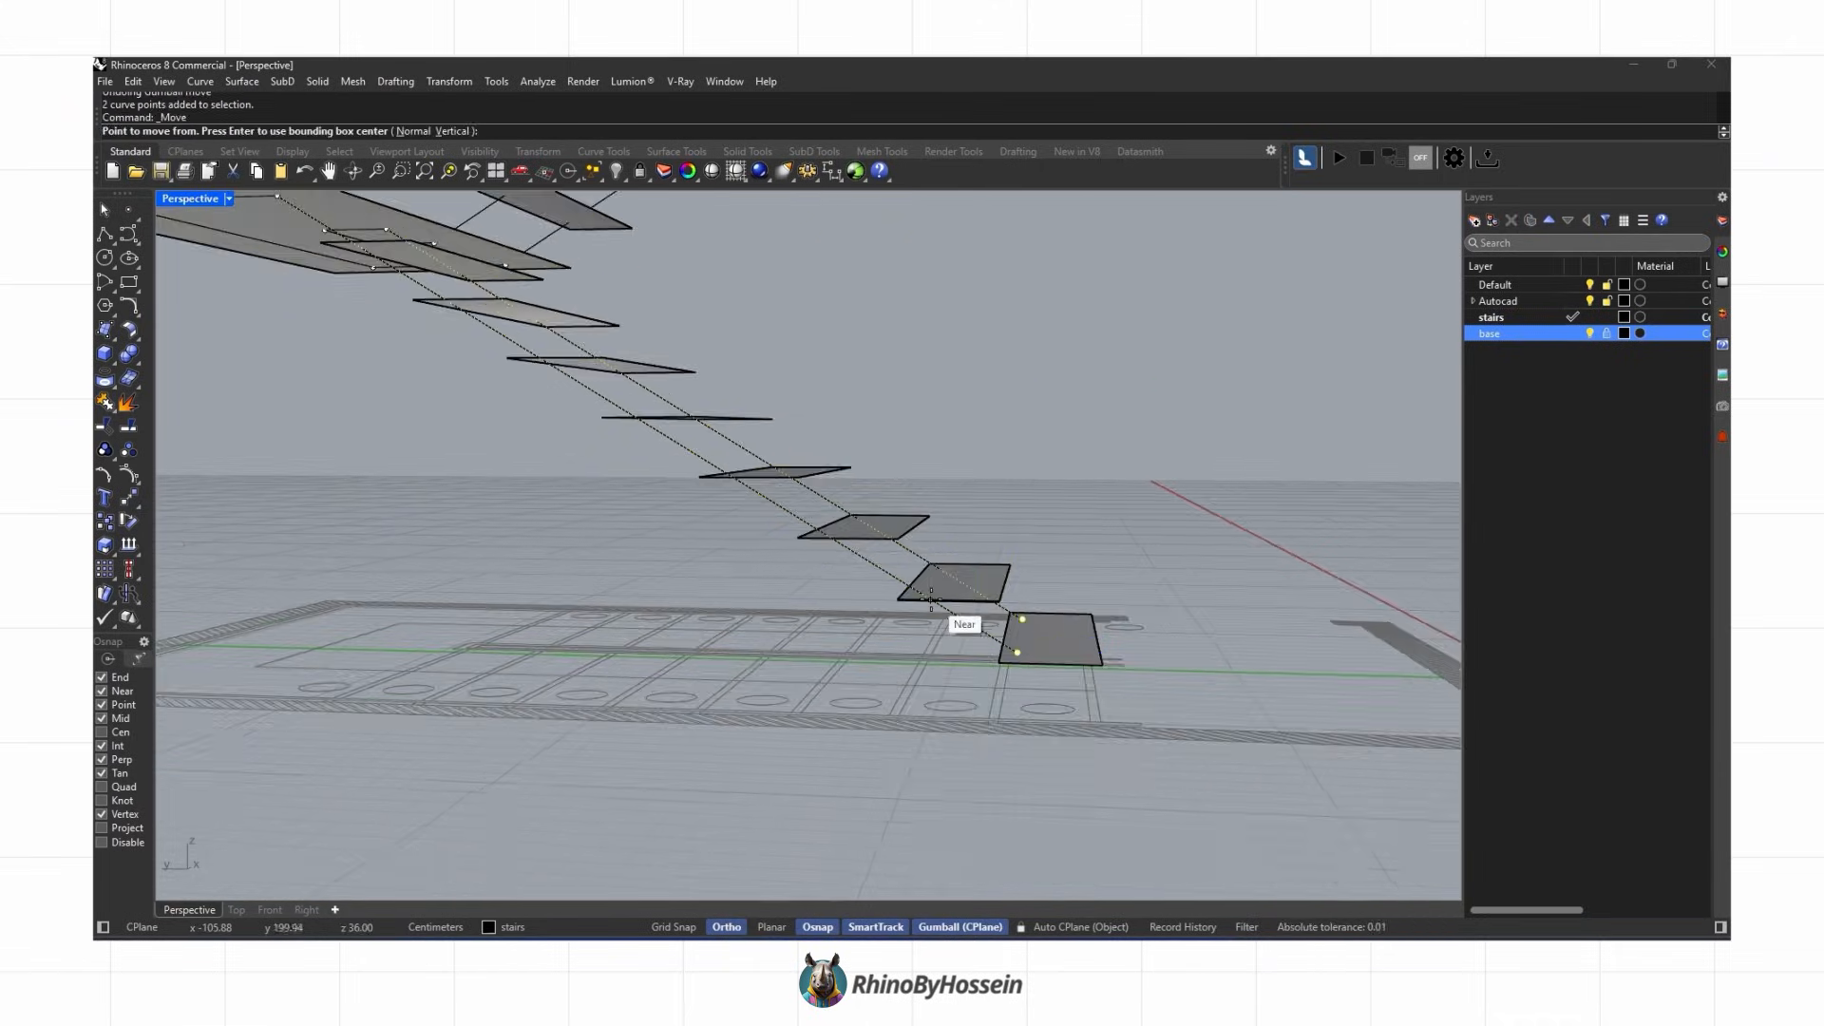
Step: Align the polyline's landing points to a single height using Set Points in Z only
{"action": "mouse_move", "coordinate": [1029, 692]}
{"action": "right_mouse_down"}
{"action": "mouse_move", "coordinate": [864, 726]}
{"action": "mouse_move", "coordinate": [820, 672]}
{"action": "right_mouse_up"}
{"action": "left_click", "coordinate": [902, 759]}
{"action": "scroll", "coordinate": [900, 757], "scroll_direction": "down", "scroll_amount": 2}
{"action": "left_click", "coordinate": [450, 81]}
{"action": "left_click", "coordinate": [514, 319]}
{"action": "left_click", "coordinate": [1244, 538]}
{"action": "right_click_drag", "start_coordinate": [721, 383], "coordinate": [808, 487]}
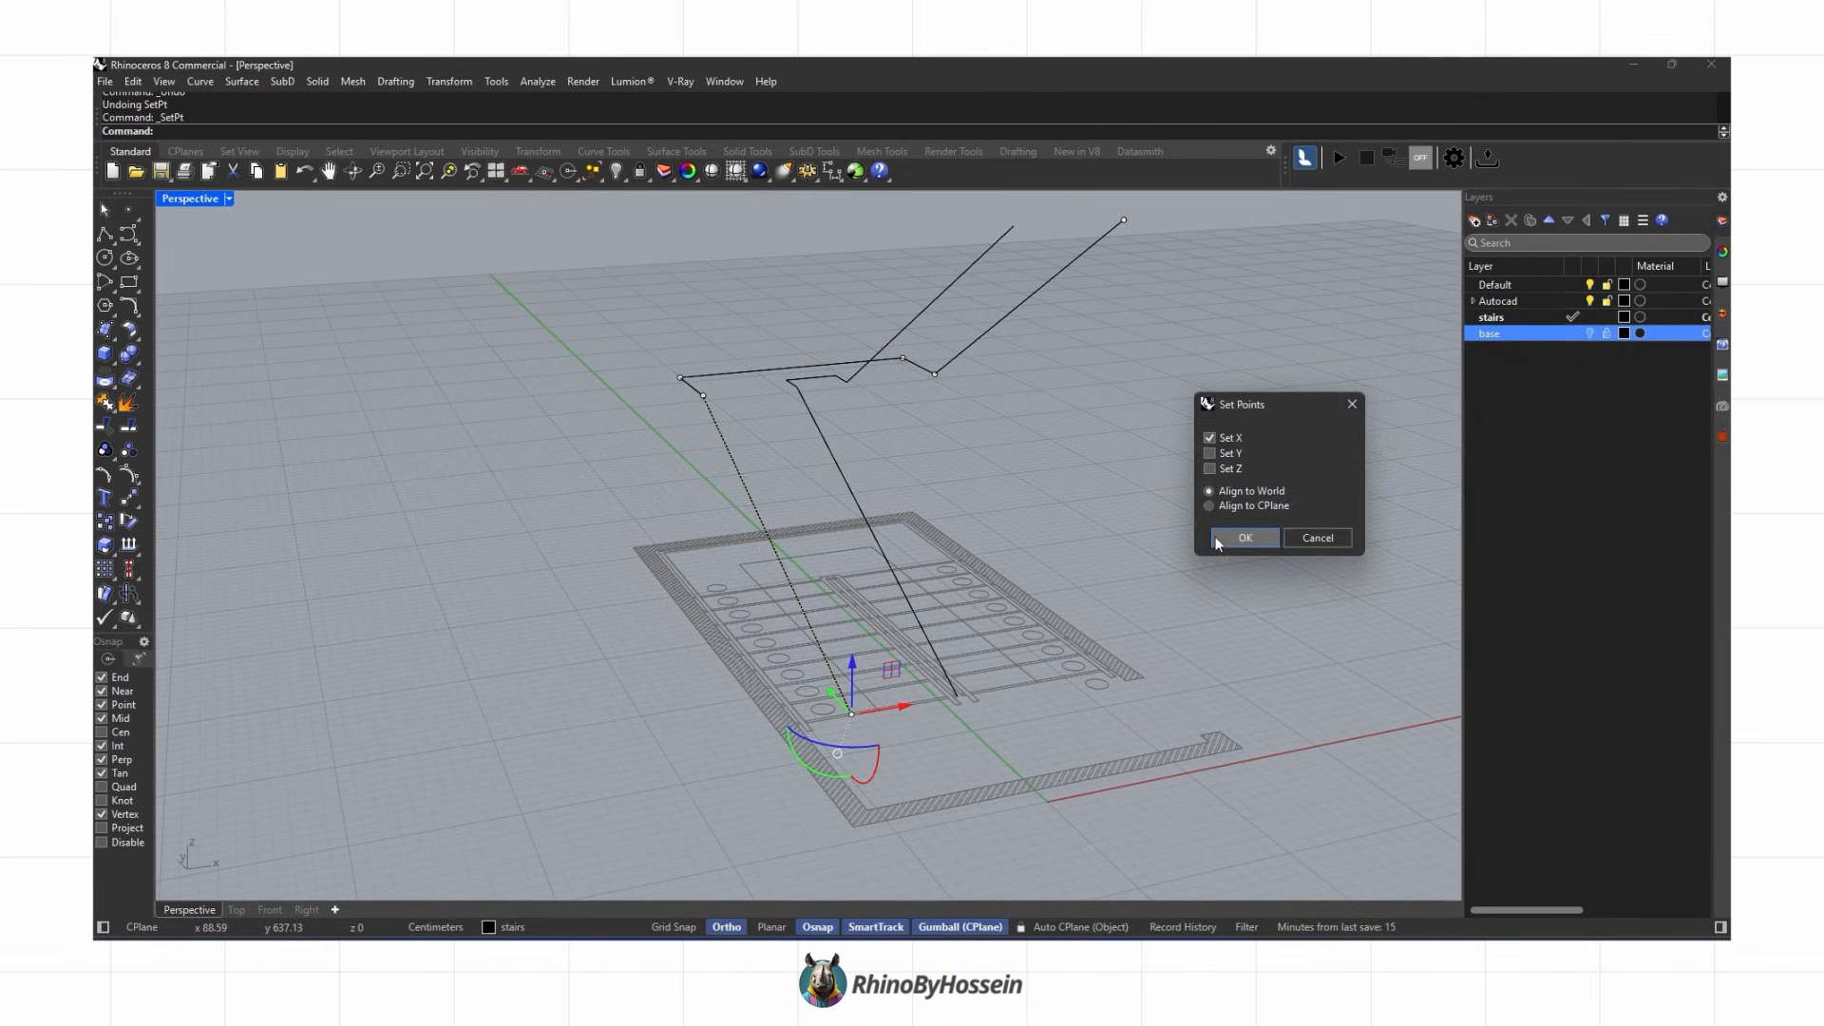
{"action": "left_click", "coordinate": [1218, 538]}
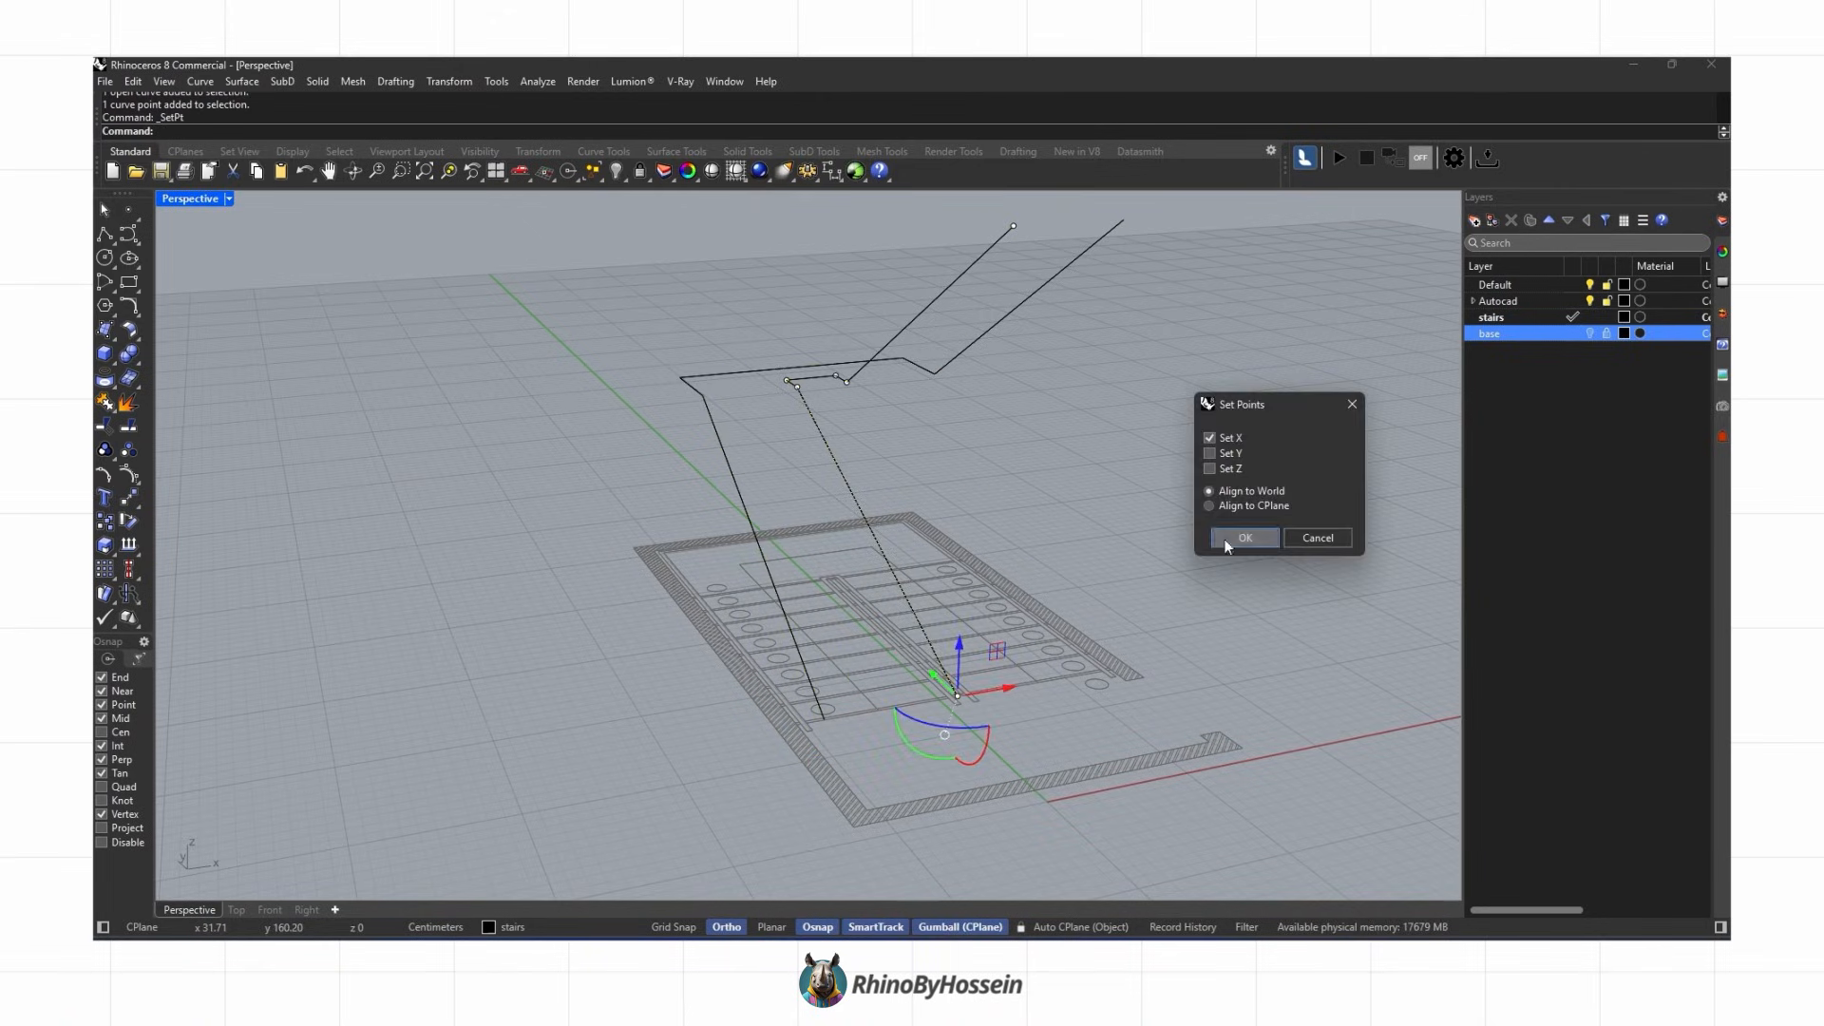
{"action": "left_click", "coordinate": [1223, 539]}
{"action": "left_click", "coordinate": [818, 397]}
{"action": "right_click_drag", "start_coordinate": [819, 397], "coordinate": [1182, 544]}
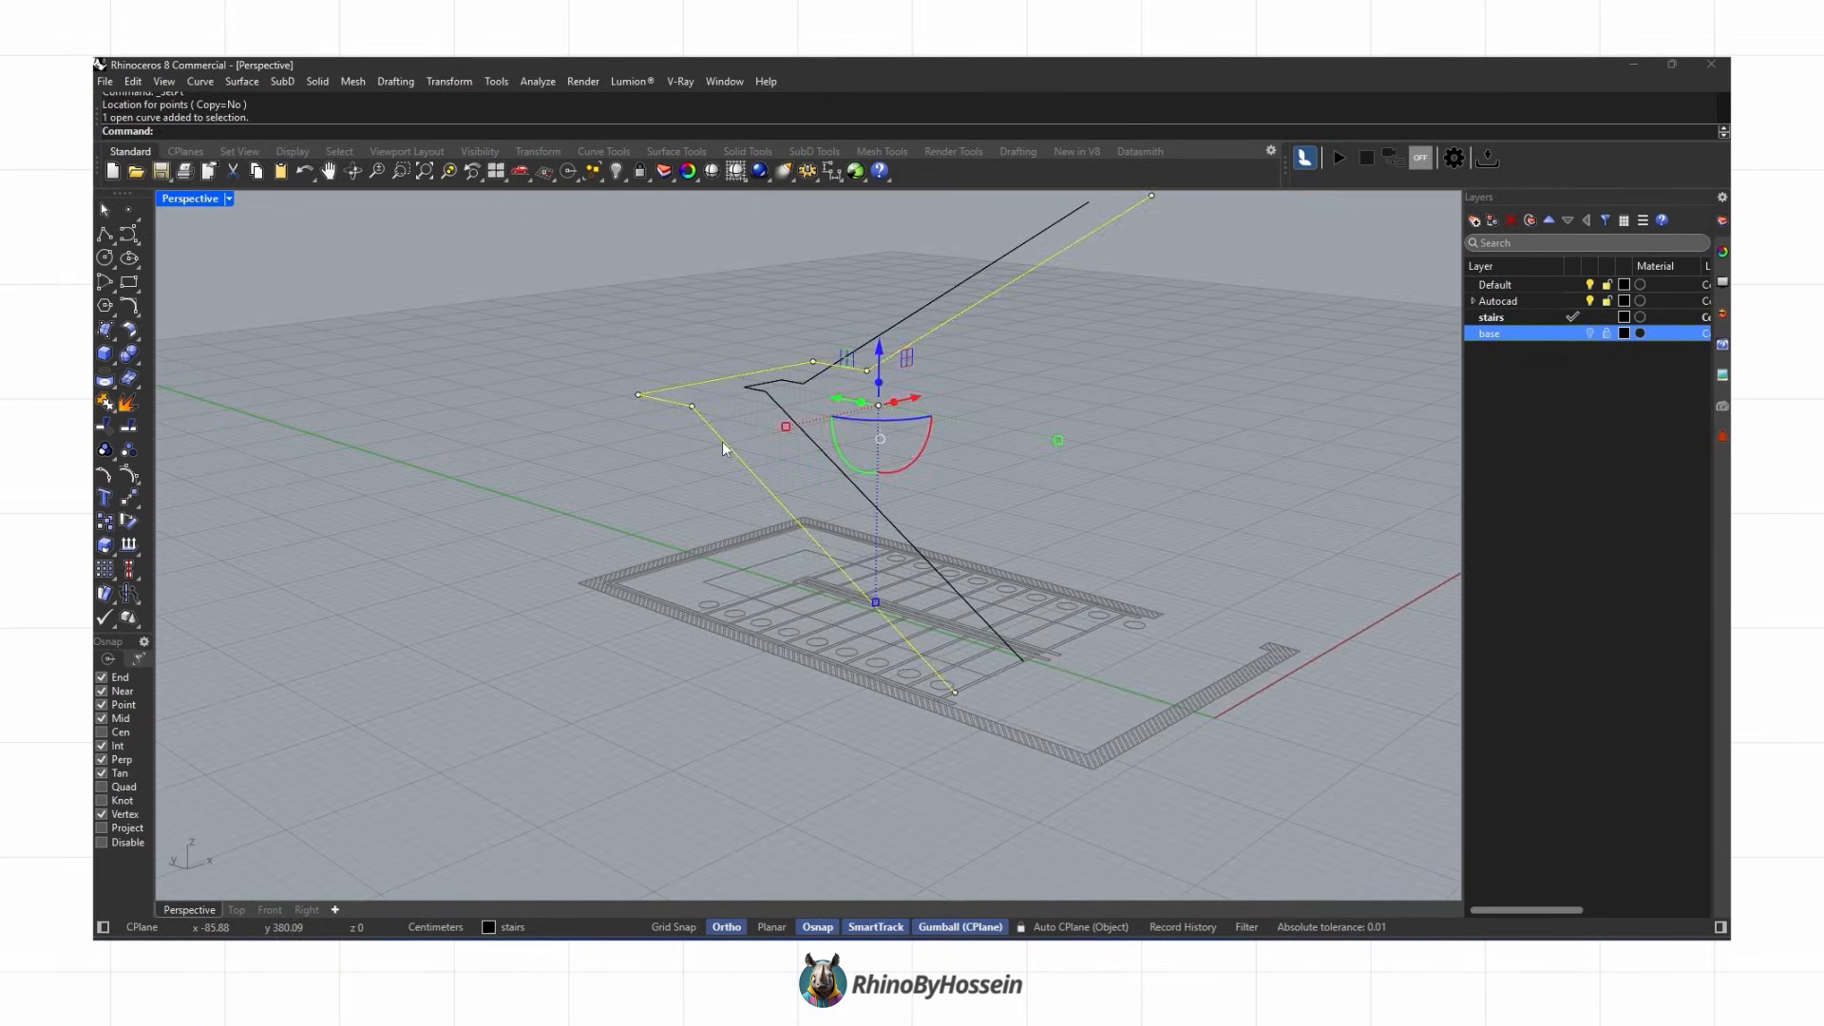
Step: Offset the stringer polyline 5 cm to one side
{"action": "type", "text": "offset"}
{"action": "key", "text": "Return"}
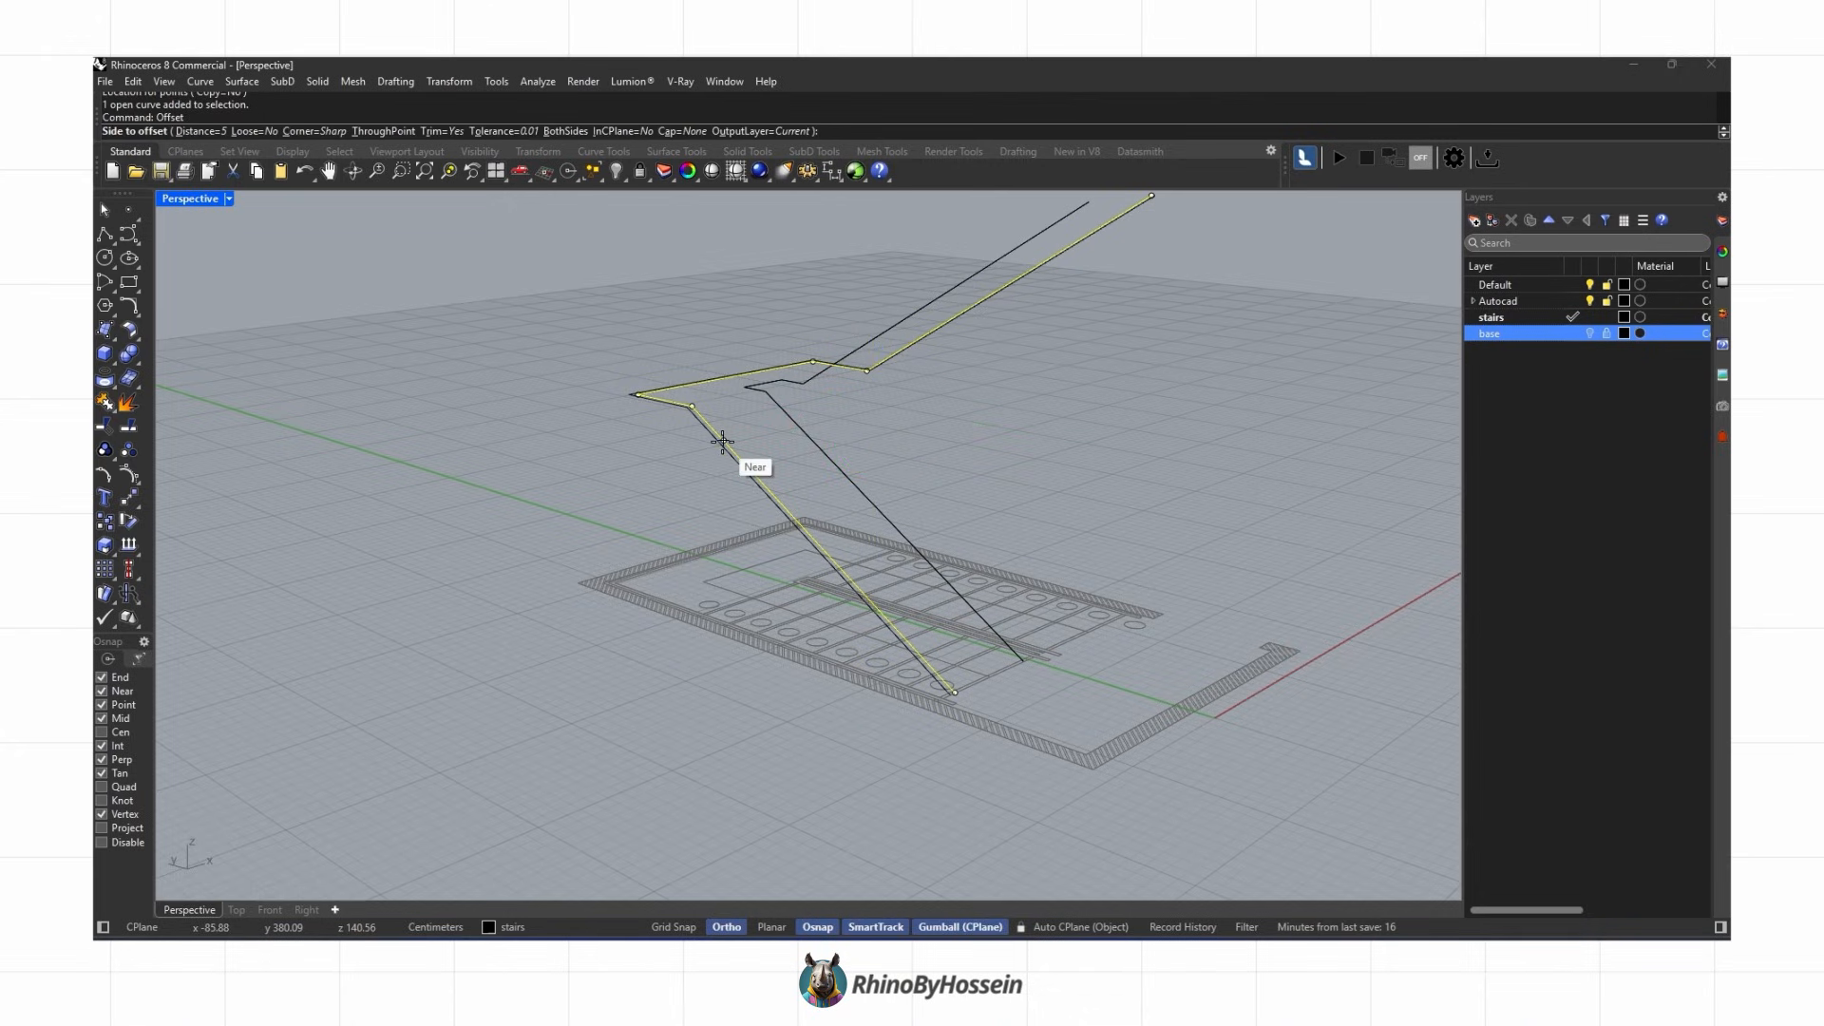
{"action": "right_click_drag", "start_coordinate": [845, 405], "coordinate": [803, 447]}
{"action": "left_click", "coordinate": [802, 446]}
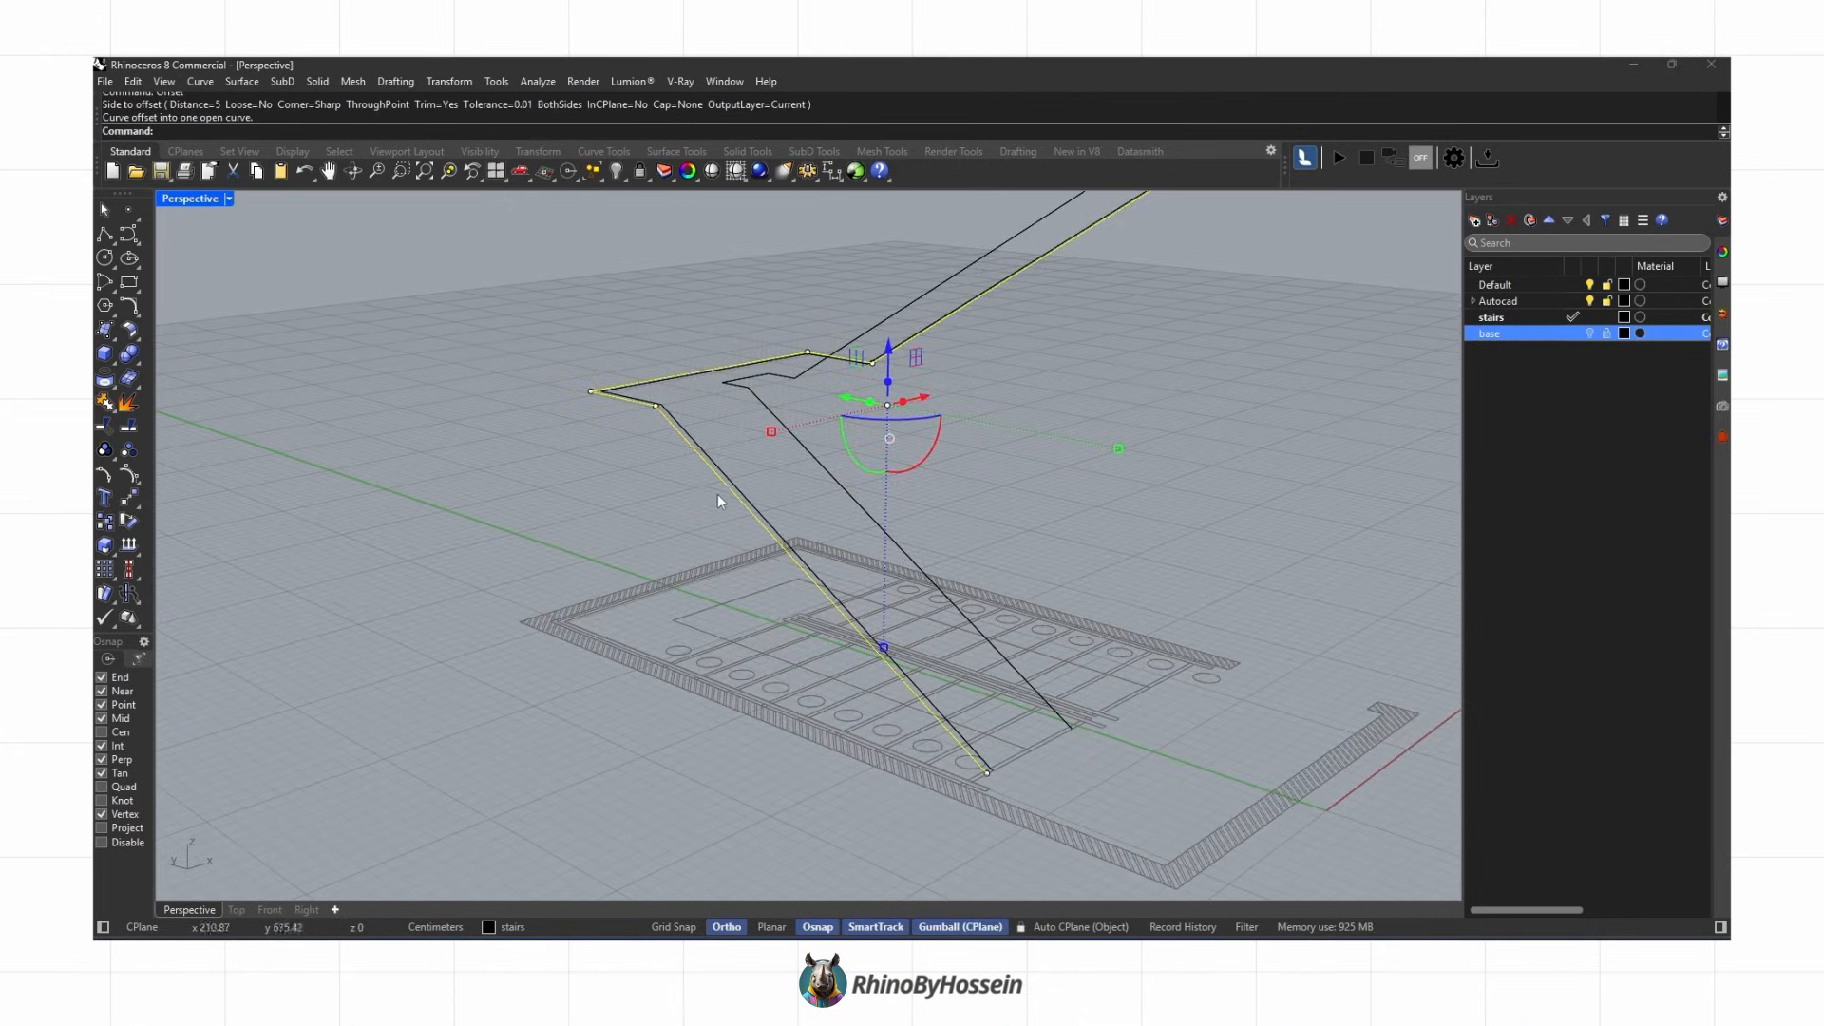
Step: Loft the stringer polyline and its offset into a surface
{"action": "left_click", "coordinate": [739, 482], "text": "shift"}
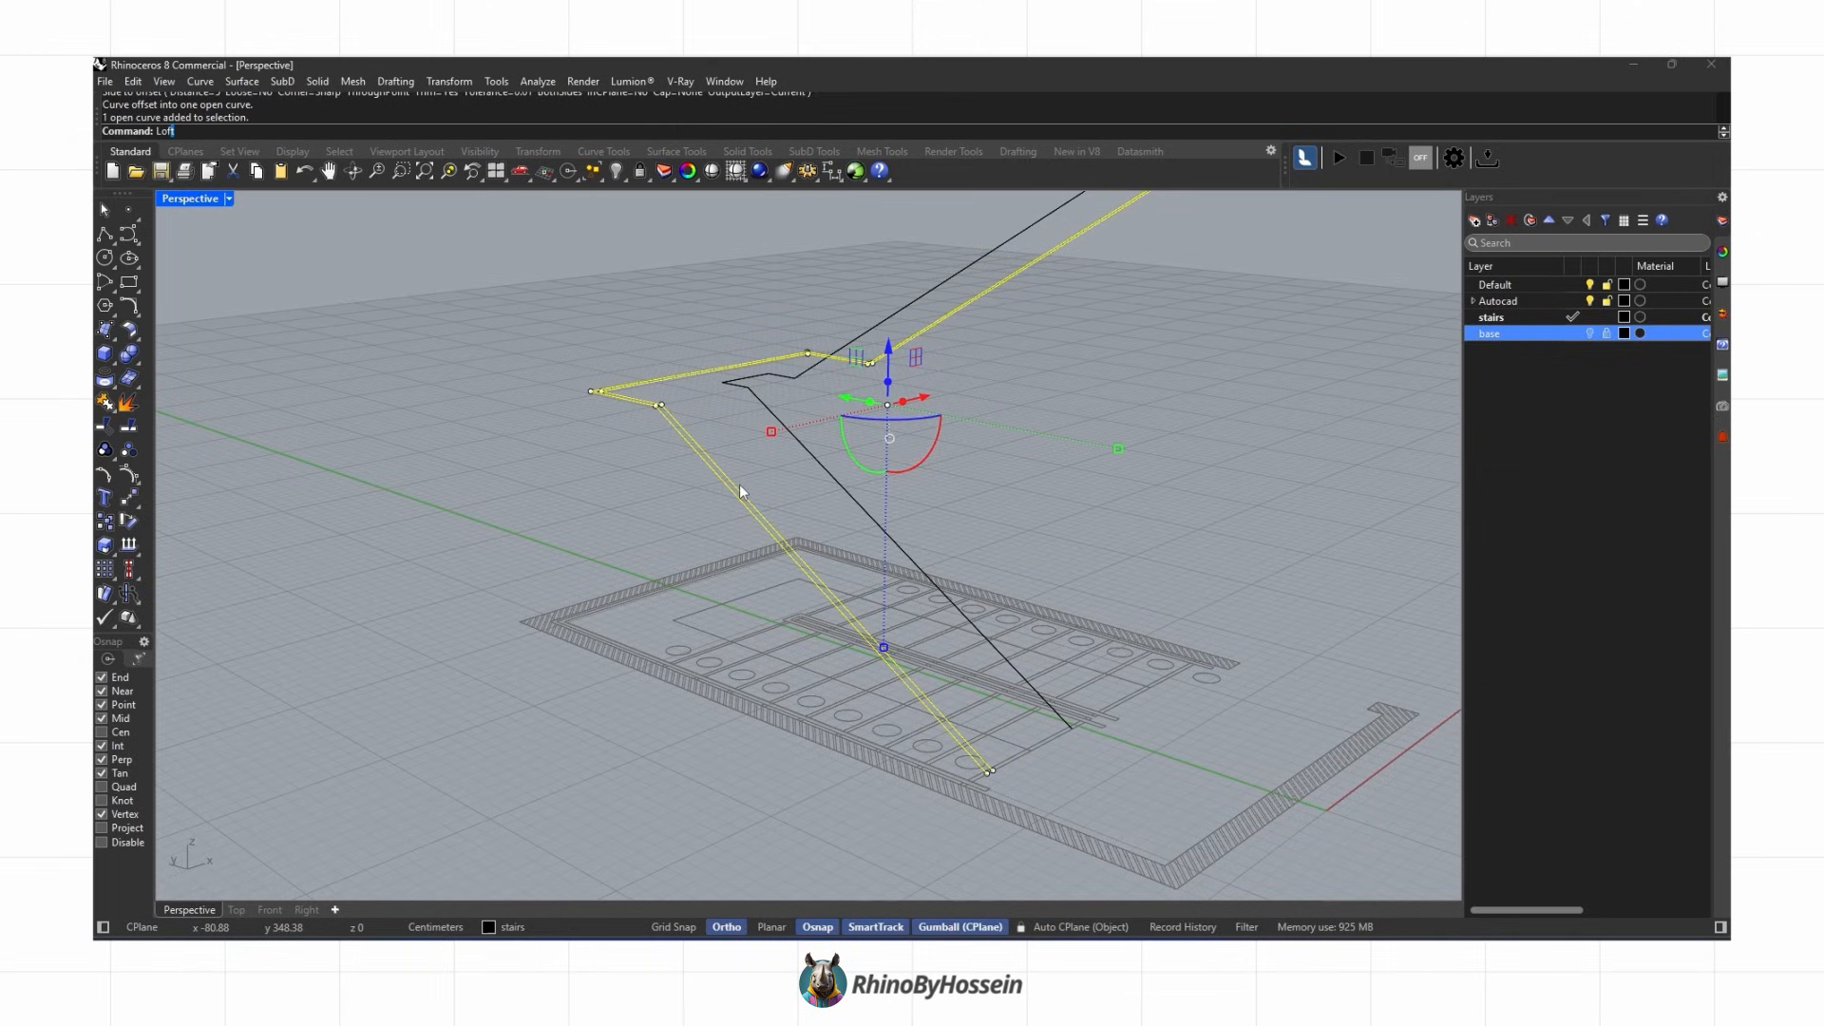
{"action": "key", "text": "Return"}
{"action": "key", "text": "Return"}
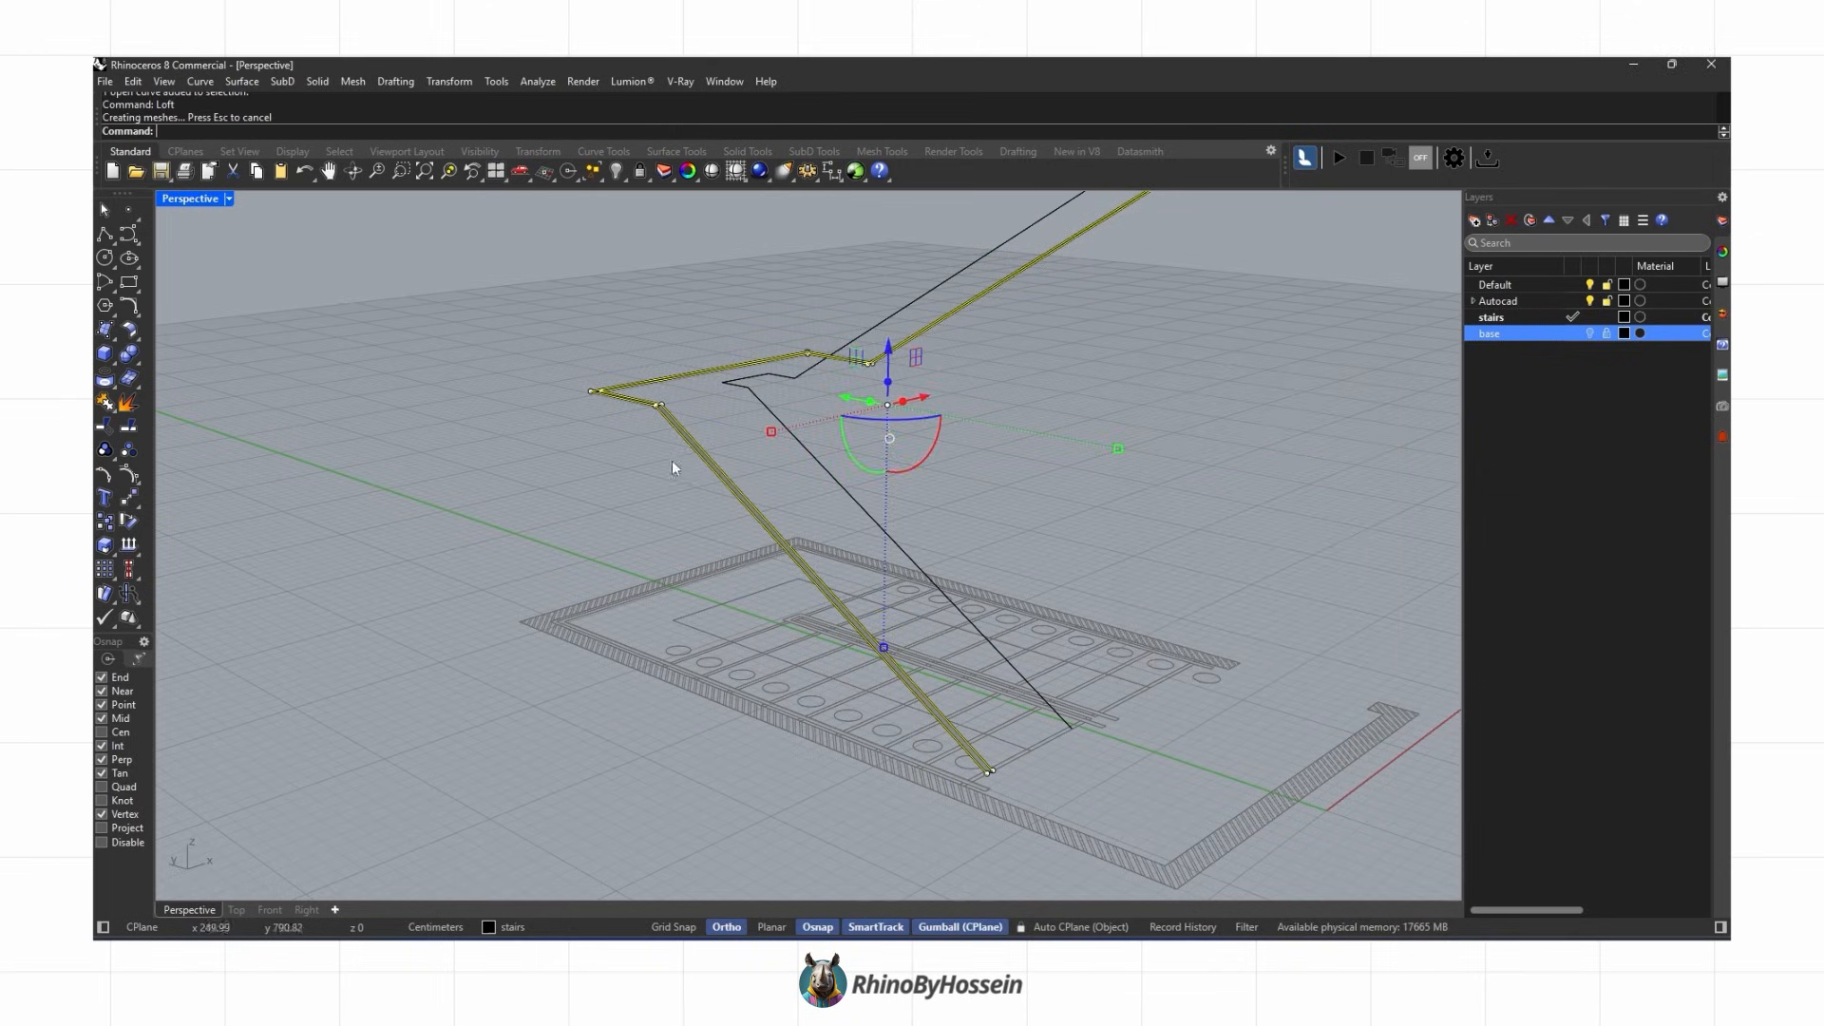
Step: Offset the second stringer polyline, loft the pair into a surface and delete the curves
{"action": "scroll", "coordinate": [683, 442], "scroll_direction": "up", "scroll_amount": 5}
{"action": "left_click", "coordinate": [722, 415]}
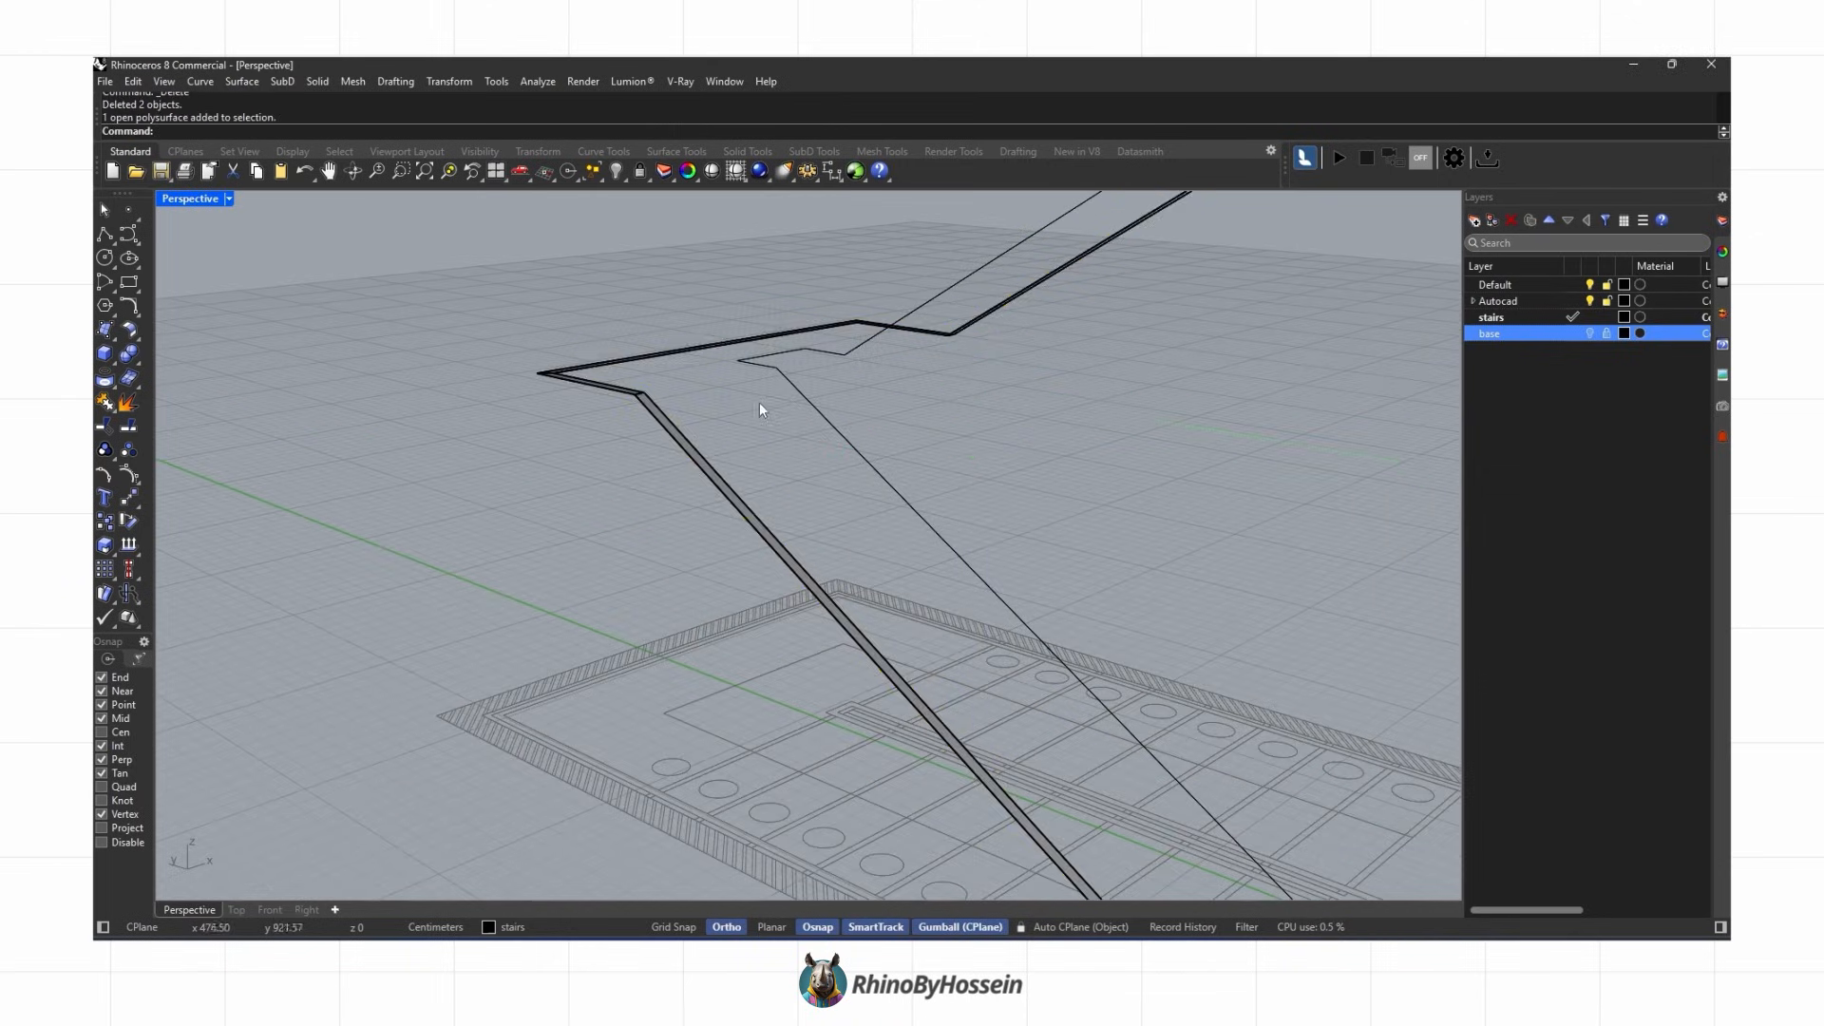
{"action": "type", "text": "o"}
{"action": "key", "text": "Return"}
{"action": "left_click", "coordinate": [759, 415]}
{"action": "left_click", "coordinate": [805, 418], "text": "shift"}
{"action": "type", "text": "L"}
{"action": "key", "text": "Return"}
{"action": "key", "text": "Return"}
{"action": "key", "text": "Delete"}
Step: Extrude both stringer surfaces 10 cm into solids
{"action": "scroll", "coordinate": [806, 418], "scroll_direction": "down", "scroll_amount": 4}
{"action": "right_click_drag", "start_coordinate": [967, 606], "coordinate": [959, 473]}
{"action": "left_click_drag", "start_coordinate": [959, 473], "coordinate": [661, 499]}
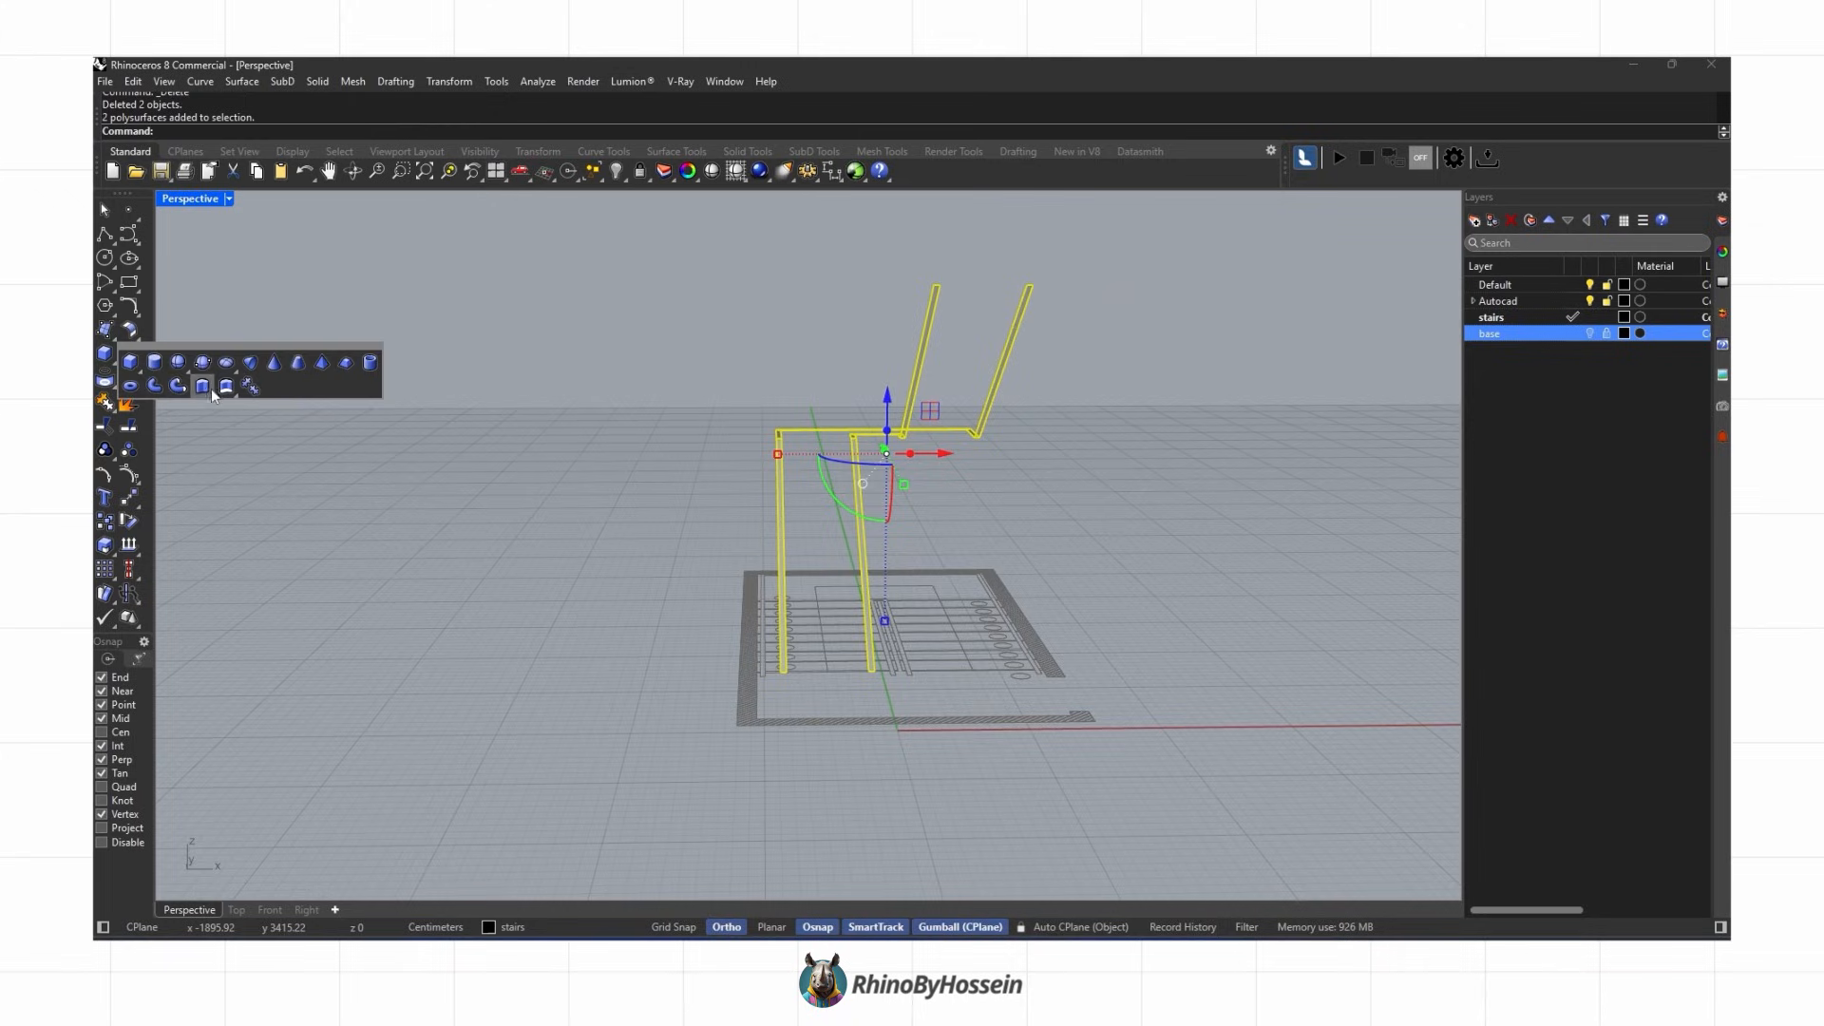
{"action": "left_click", "coordinate": [203, 387]}
{"action": "right_click_drag", "start_coordinate": [815, 517], "coordinate": [1143, 340]}
{"action": "left_click_drag", "start_coordinate": [1144, 340], "coordinate": [713, 458]}
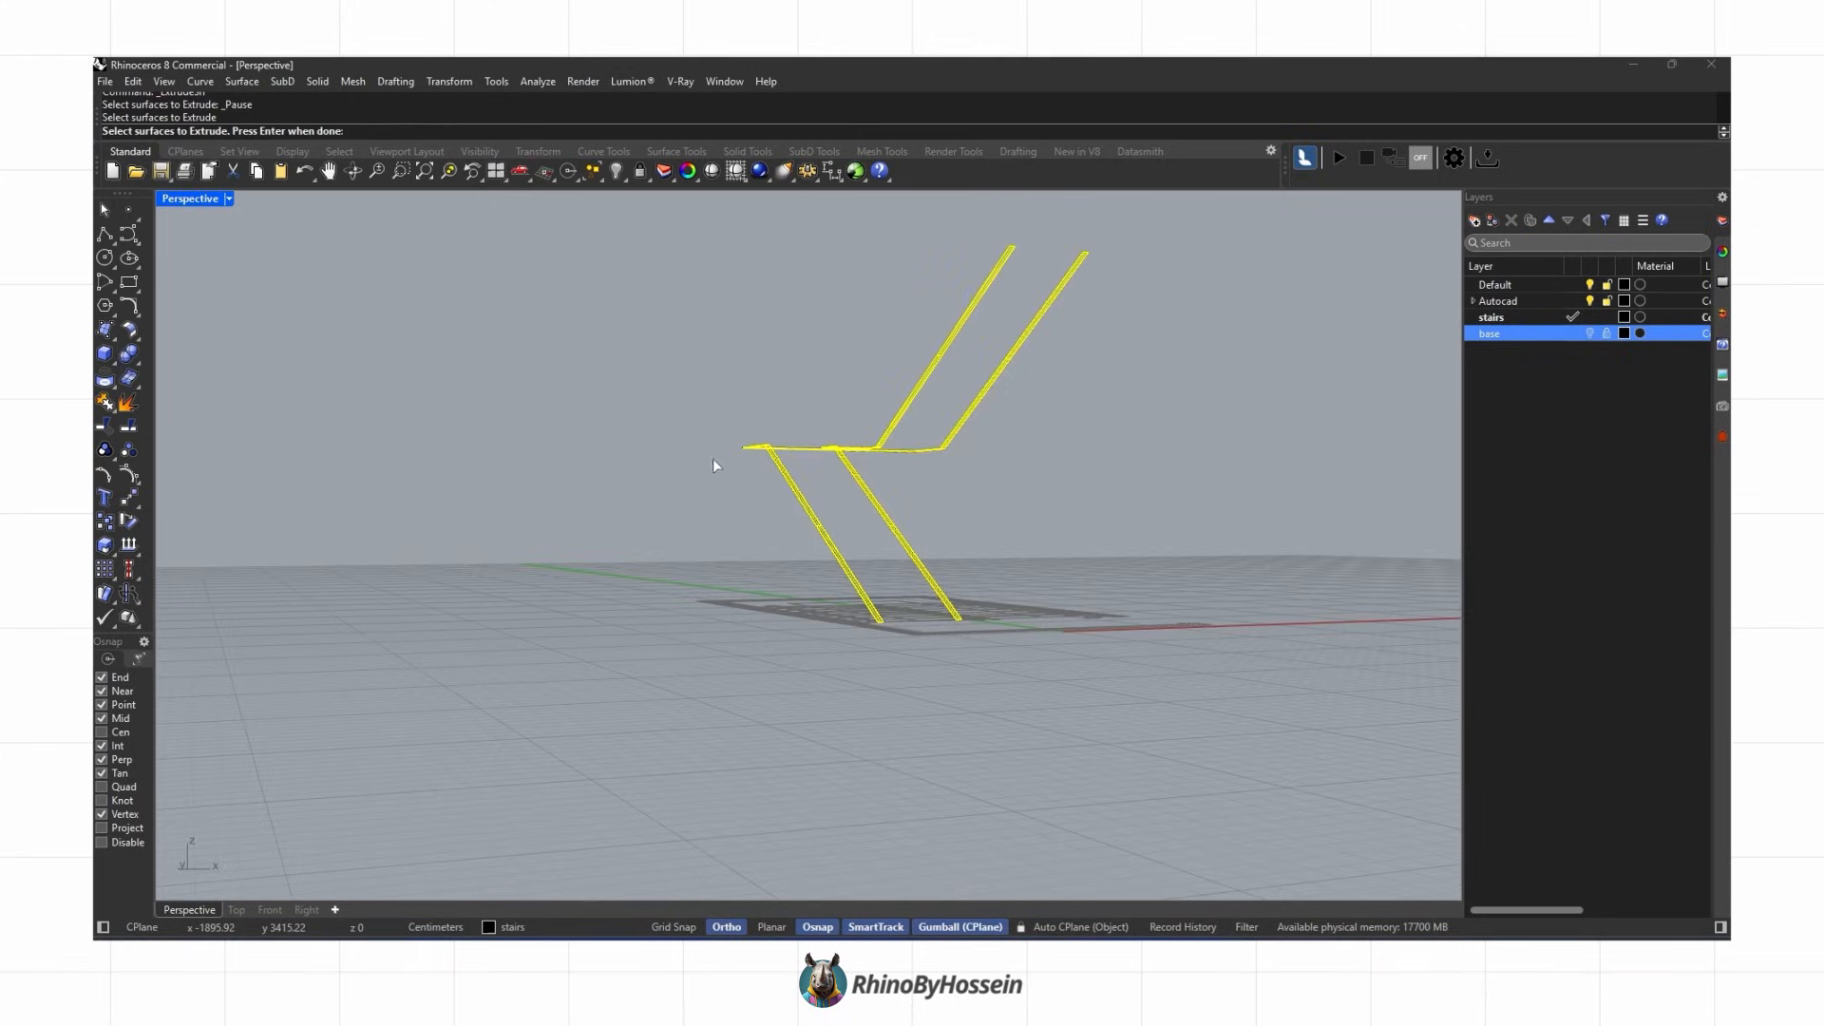
{"action": "key", "text": "Return"}
{"action": "type", "text": "10"}
{"action": "key", "text": "Return"}
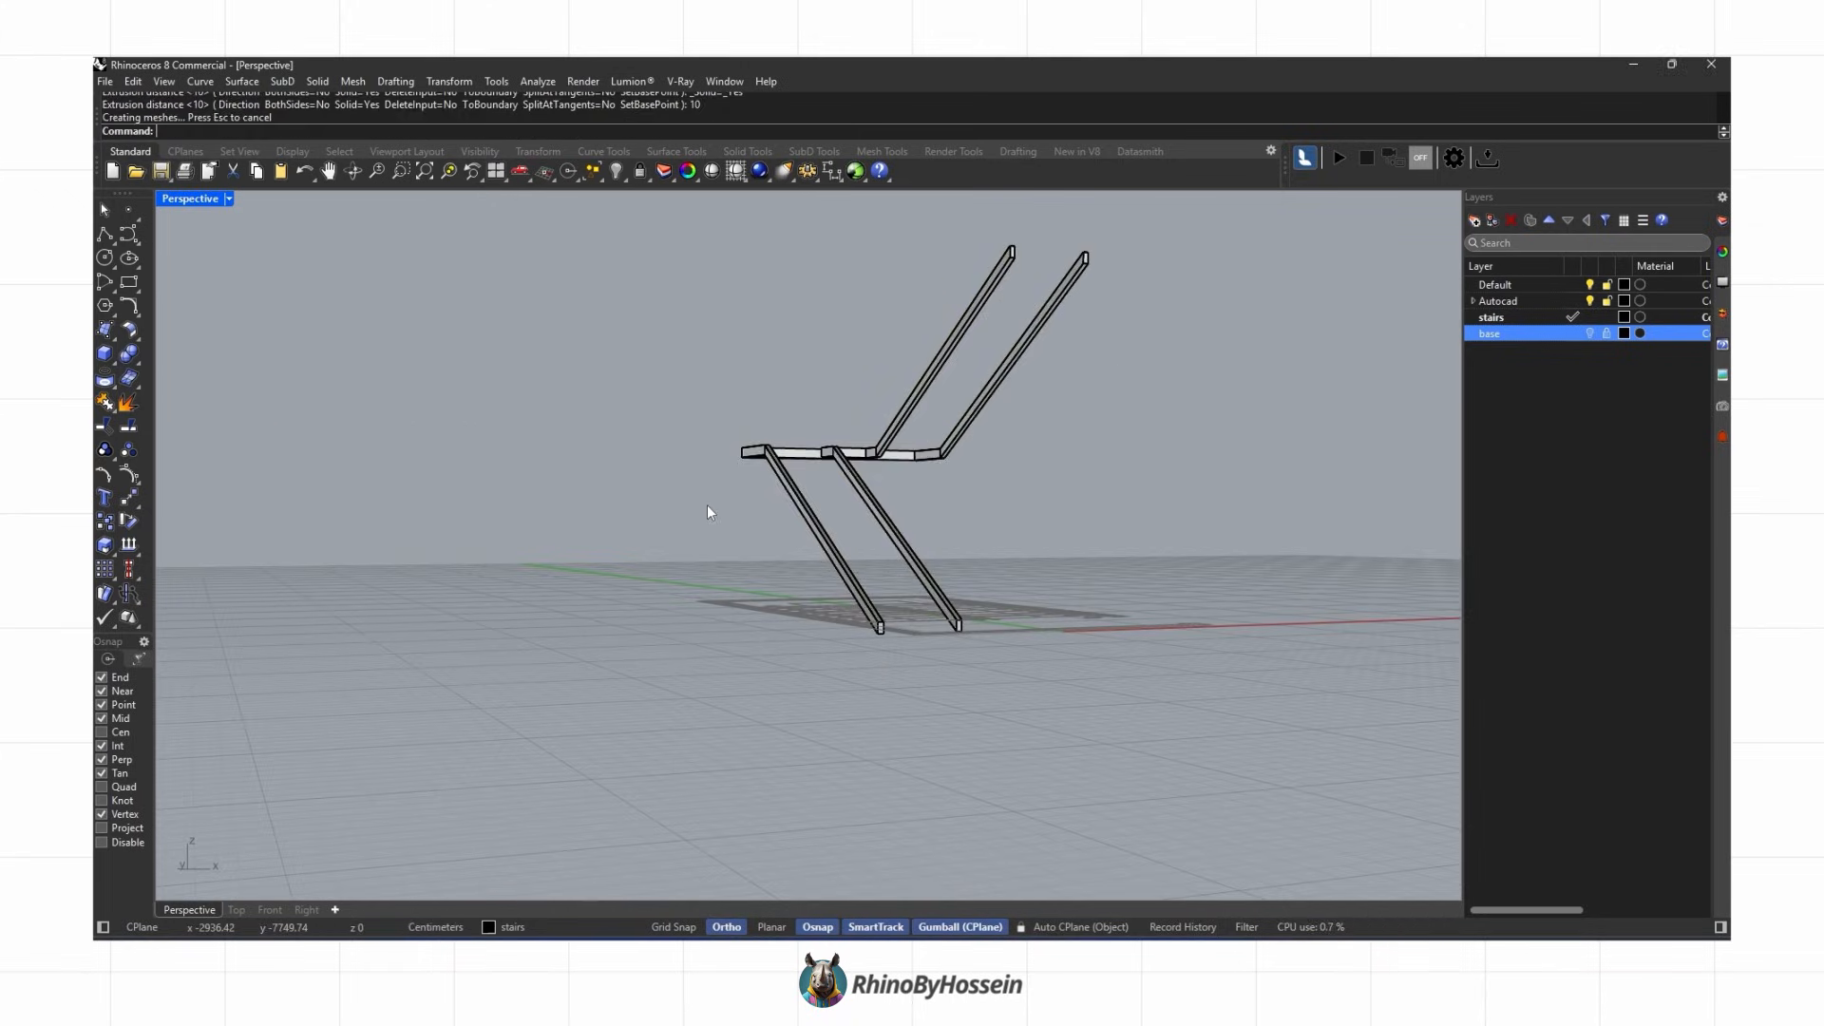
Step: Delete the leftover object at the stringers' lower end and turn the base layer back on
{"action": "scroll", "coordinate": [784, 504], "scroll_direction": "up", "scroll_amount": 3}
{"action": "scroll", "coordinate": [904, 667], "scroll_direction": "up", "scroll_amount": 2}
{"action": "left_click", "coordinate": [904, 637]}
{"action": "key", "text": "Delete"}
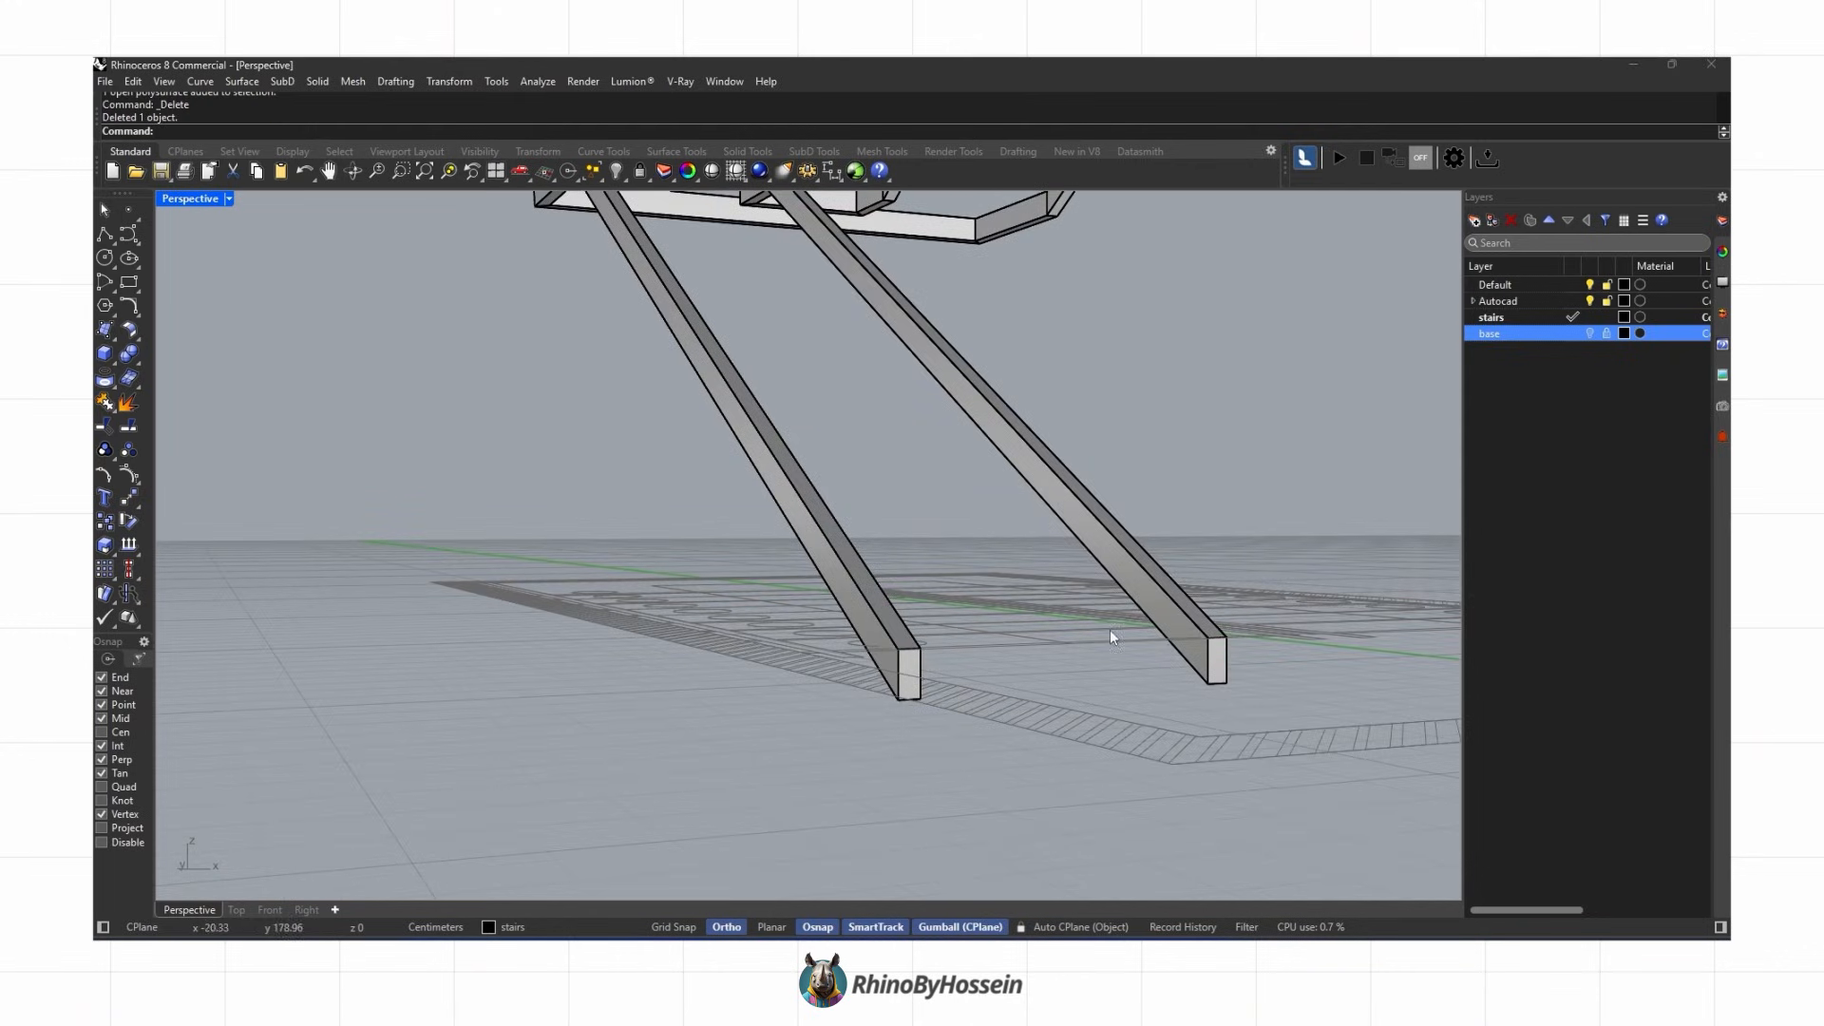
{"action": "left_click", "coordinate": [1210, 628]}
{"action": "key", "text": "Escape"}
{"action": "left_click", "coordinate": [1589, 332]}
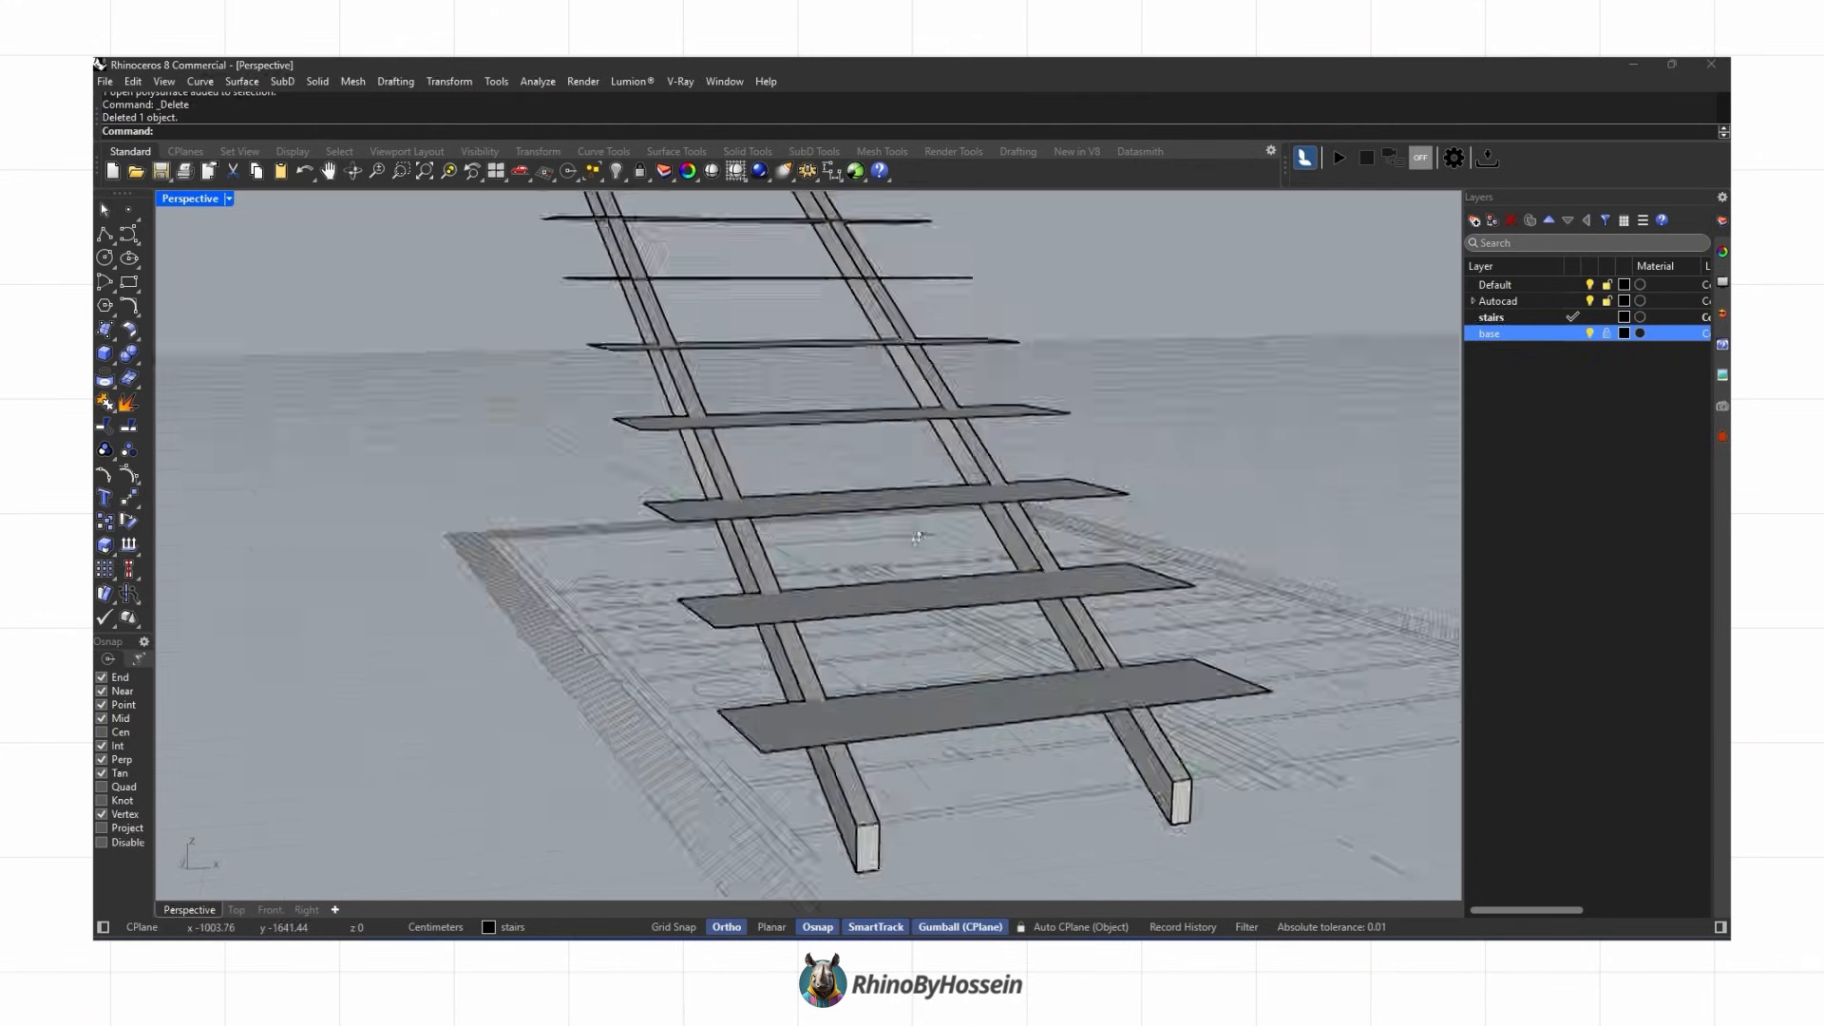
{"action": "scroll", "coordinate": [892, 572], "scroll_direction": "up", "scroll_amount": 3}
{"action": "scroll", "coordinate": [755, 705], "scroll_direction": "down", "scroll_amount": 3}
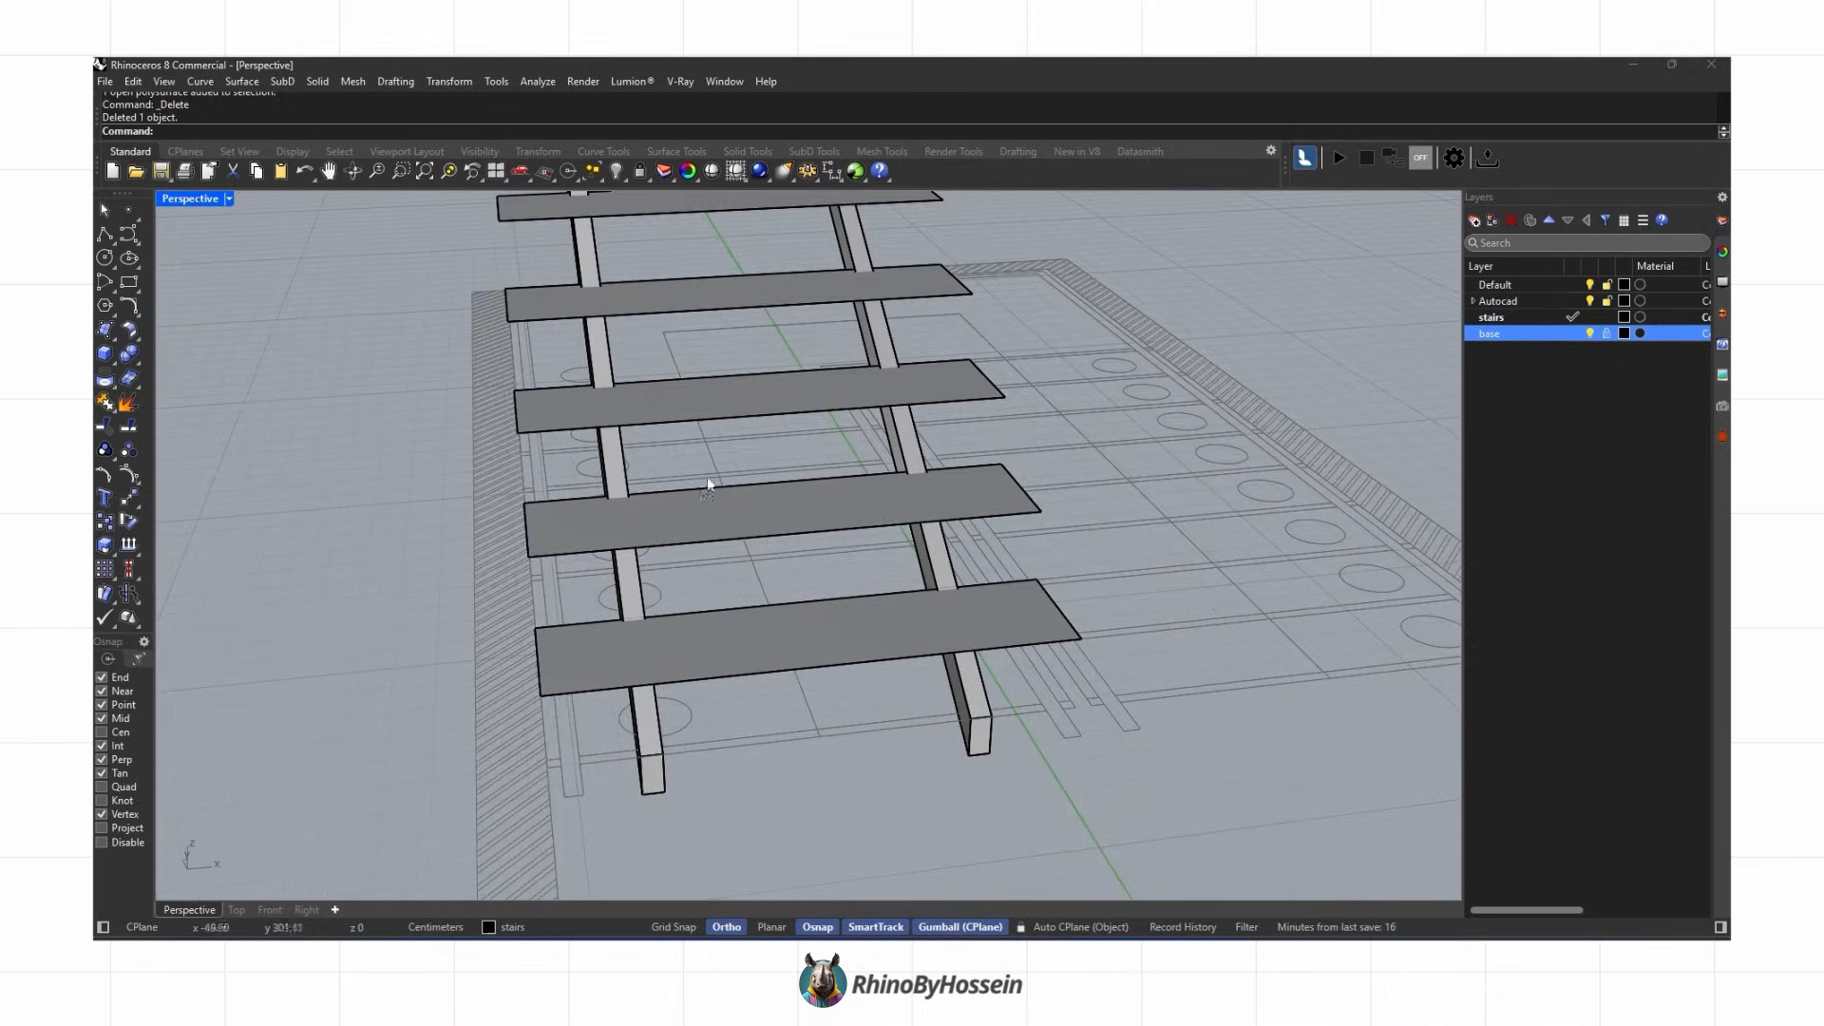
Step: Draw a short line on a tread above a stringer and offset it into a closed curve
{"action": "left_click", "coordinate": [237, 909]}
{"action": "scroll", "coordinate": [730, 619], "scroll_direction": "up", "scroll_amount": 5}
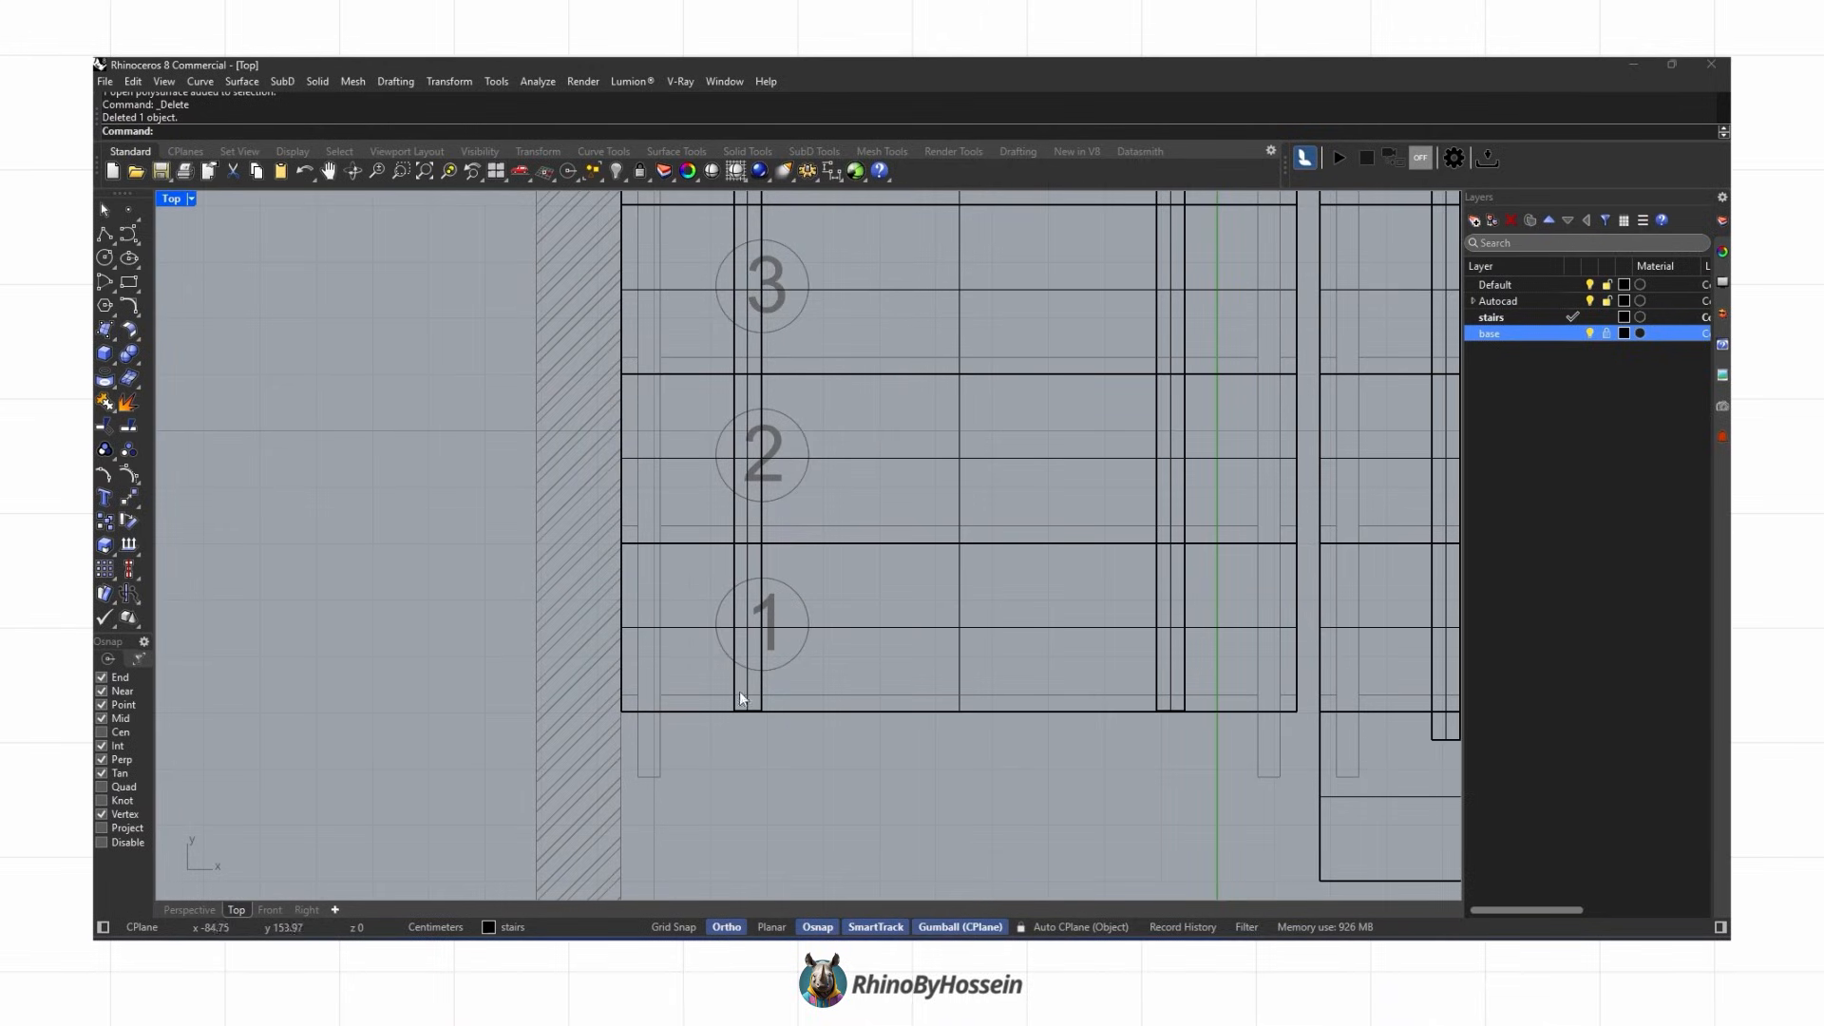
{"action": "left_click", "coordinate": [192, 910]}
{"action": "right_click_drag", "start_coordinate": [404, 815], "coordinate": [744, 737]}
{"action": "scroll", "coordinate": [1103, 557], "scroll_direction": "up", "scroll_amount": 6}
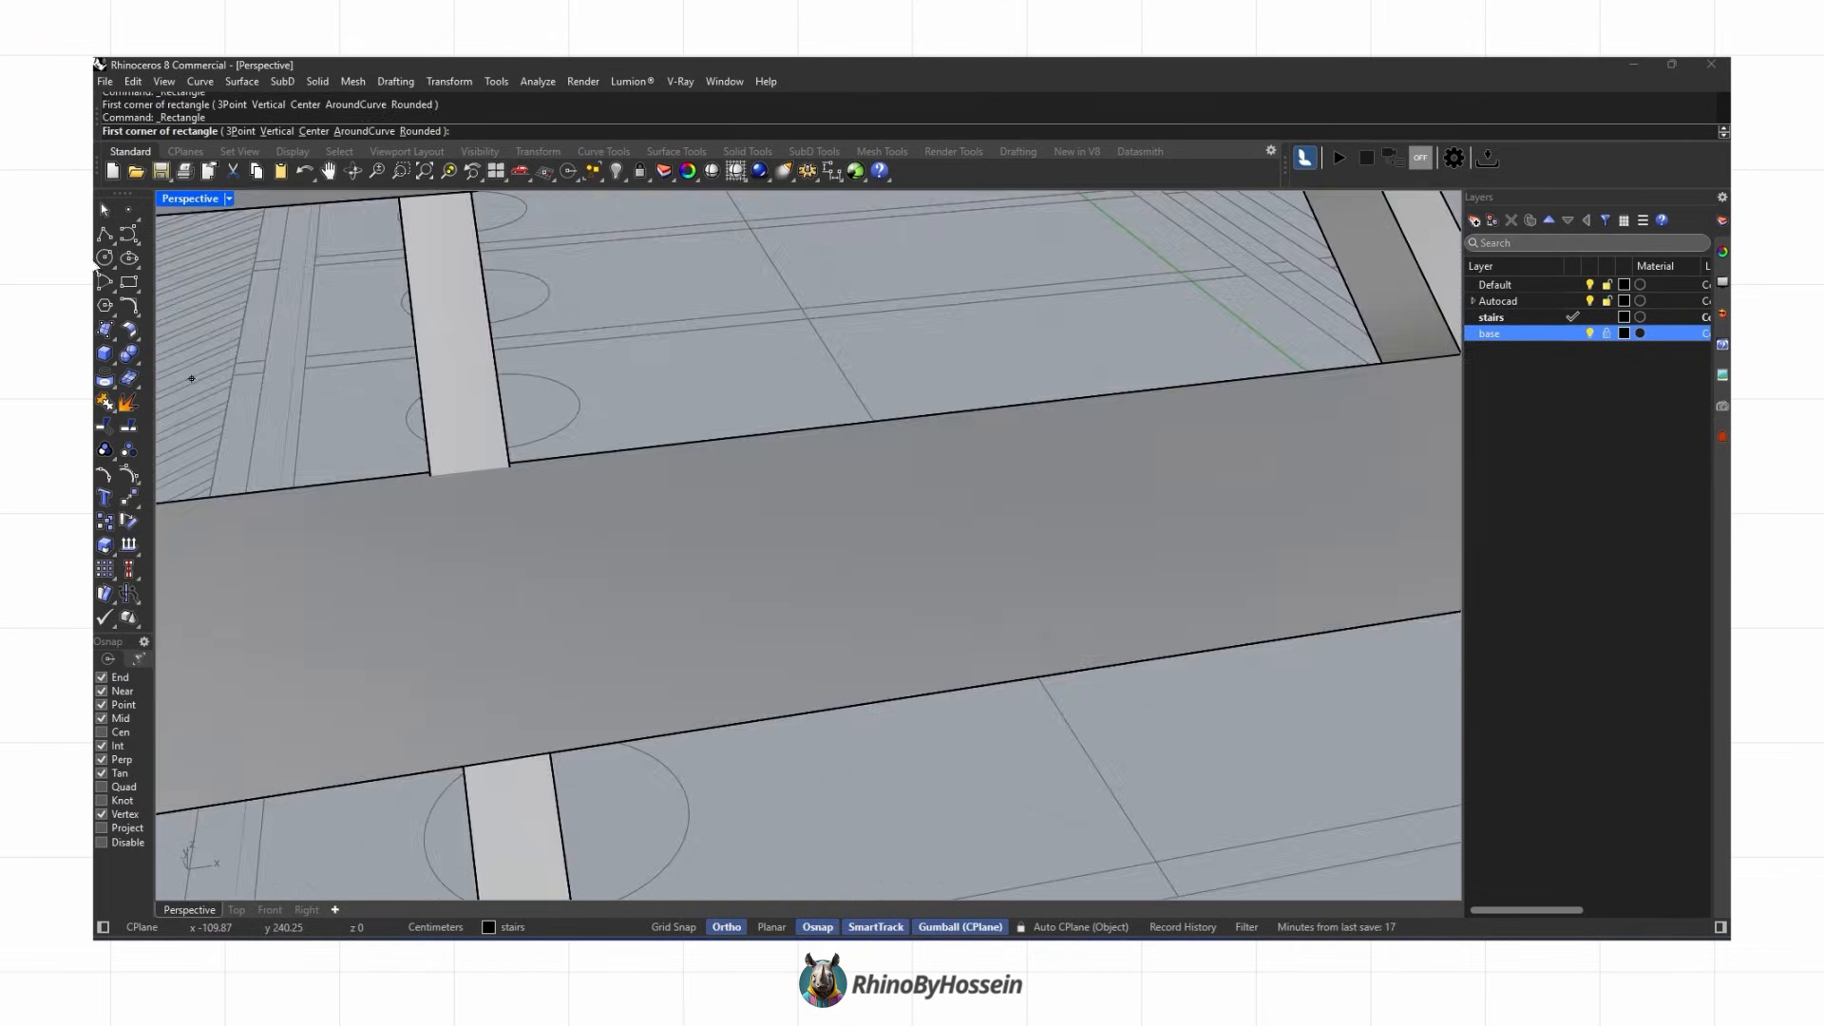
{"action": "key", "text": "Return"}
{"action": "left_click", "coordinate": [469, 459]}
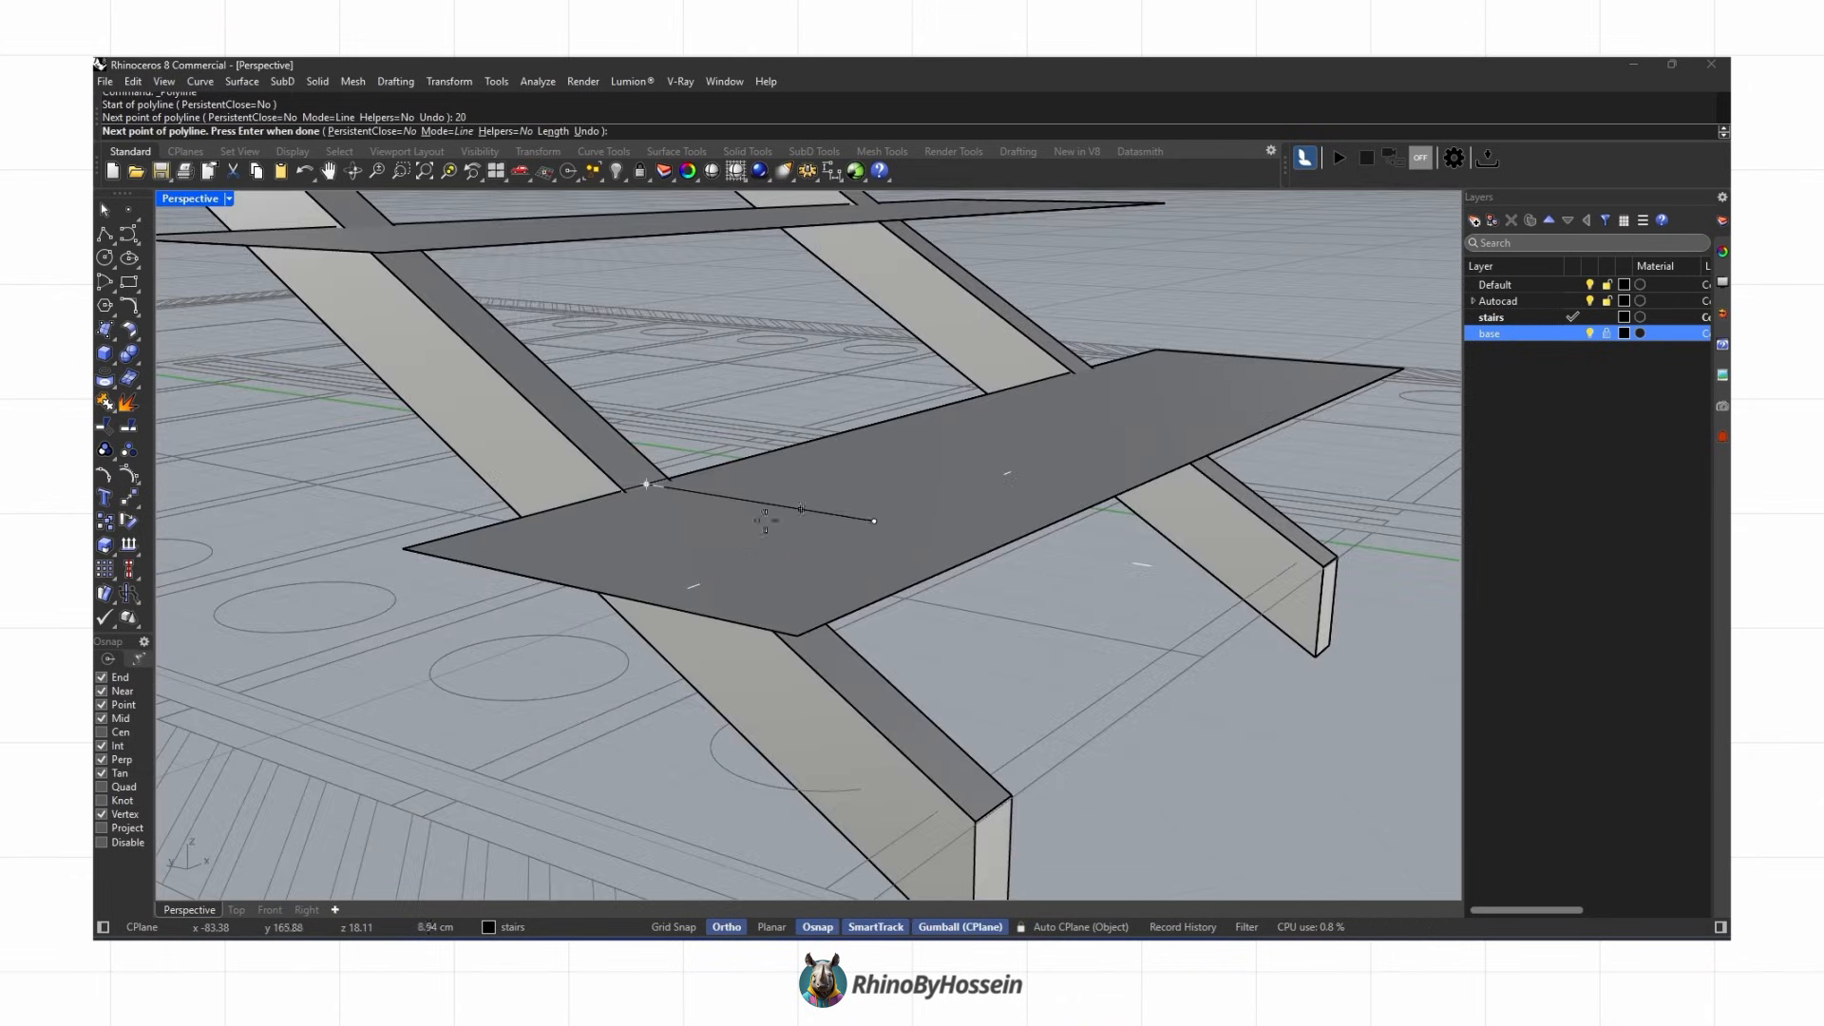
{"action": "left_click", "coordinate": [772, 507]}
{"action": "type", "text": "offset"}
{"action": "key", "text": "Return"}
{"action": "left_click", "coordinate": [772, 507]}
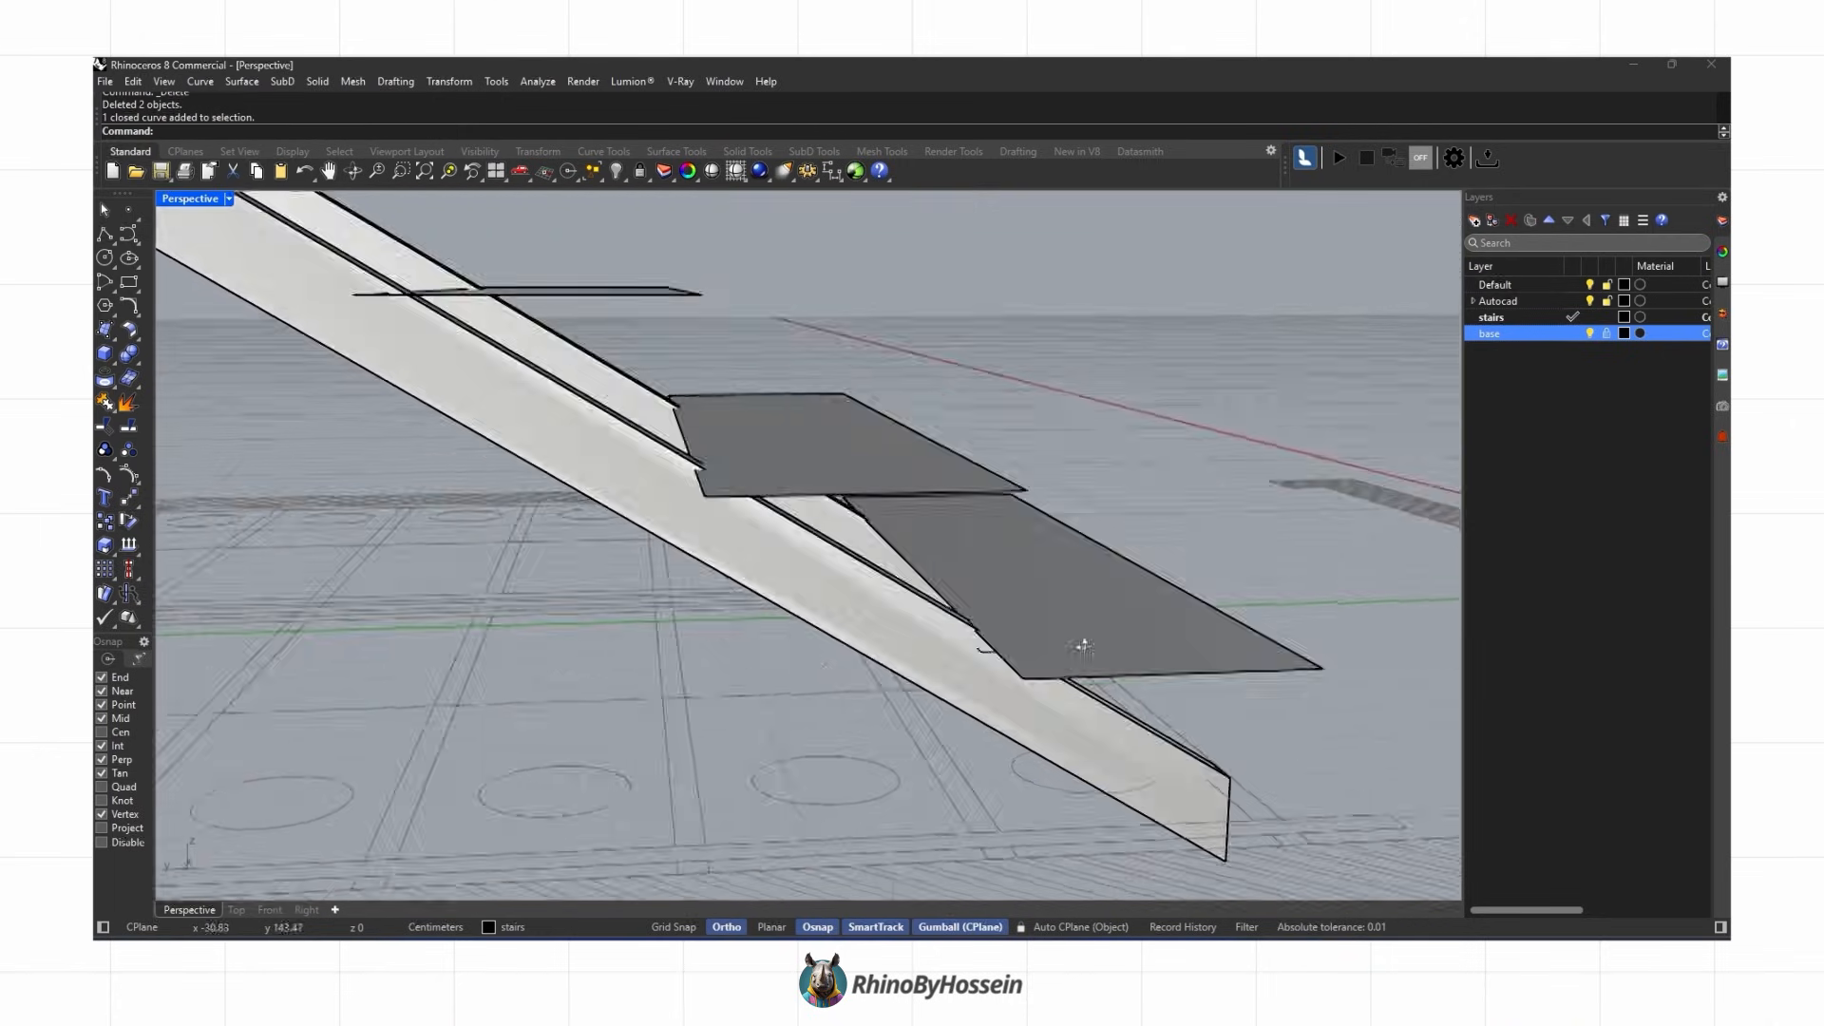
Step: Reshape the closed curve into a square pad straddling the stringer and flatten it with Set Points
{"action": "right_click_drag", "start_coordinate": [1083, 648], "coordinate": [931, 531]}
{"action": "scroll", "coordinate": [930, 532], "scroll_direction": "up", "scroll_amount": 3}
{"action": "left_click_drag", "start_coordinate": [647, 598], "coordinate": [842, 481]}
{"action": "right_click_drag", "start_coordinate": [845, 494], "coordinate": [840, 561]}
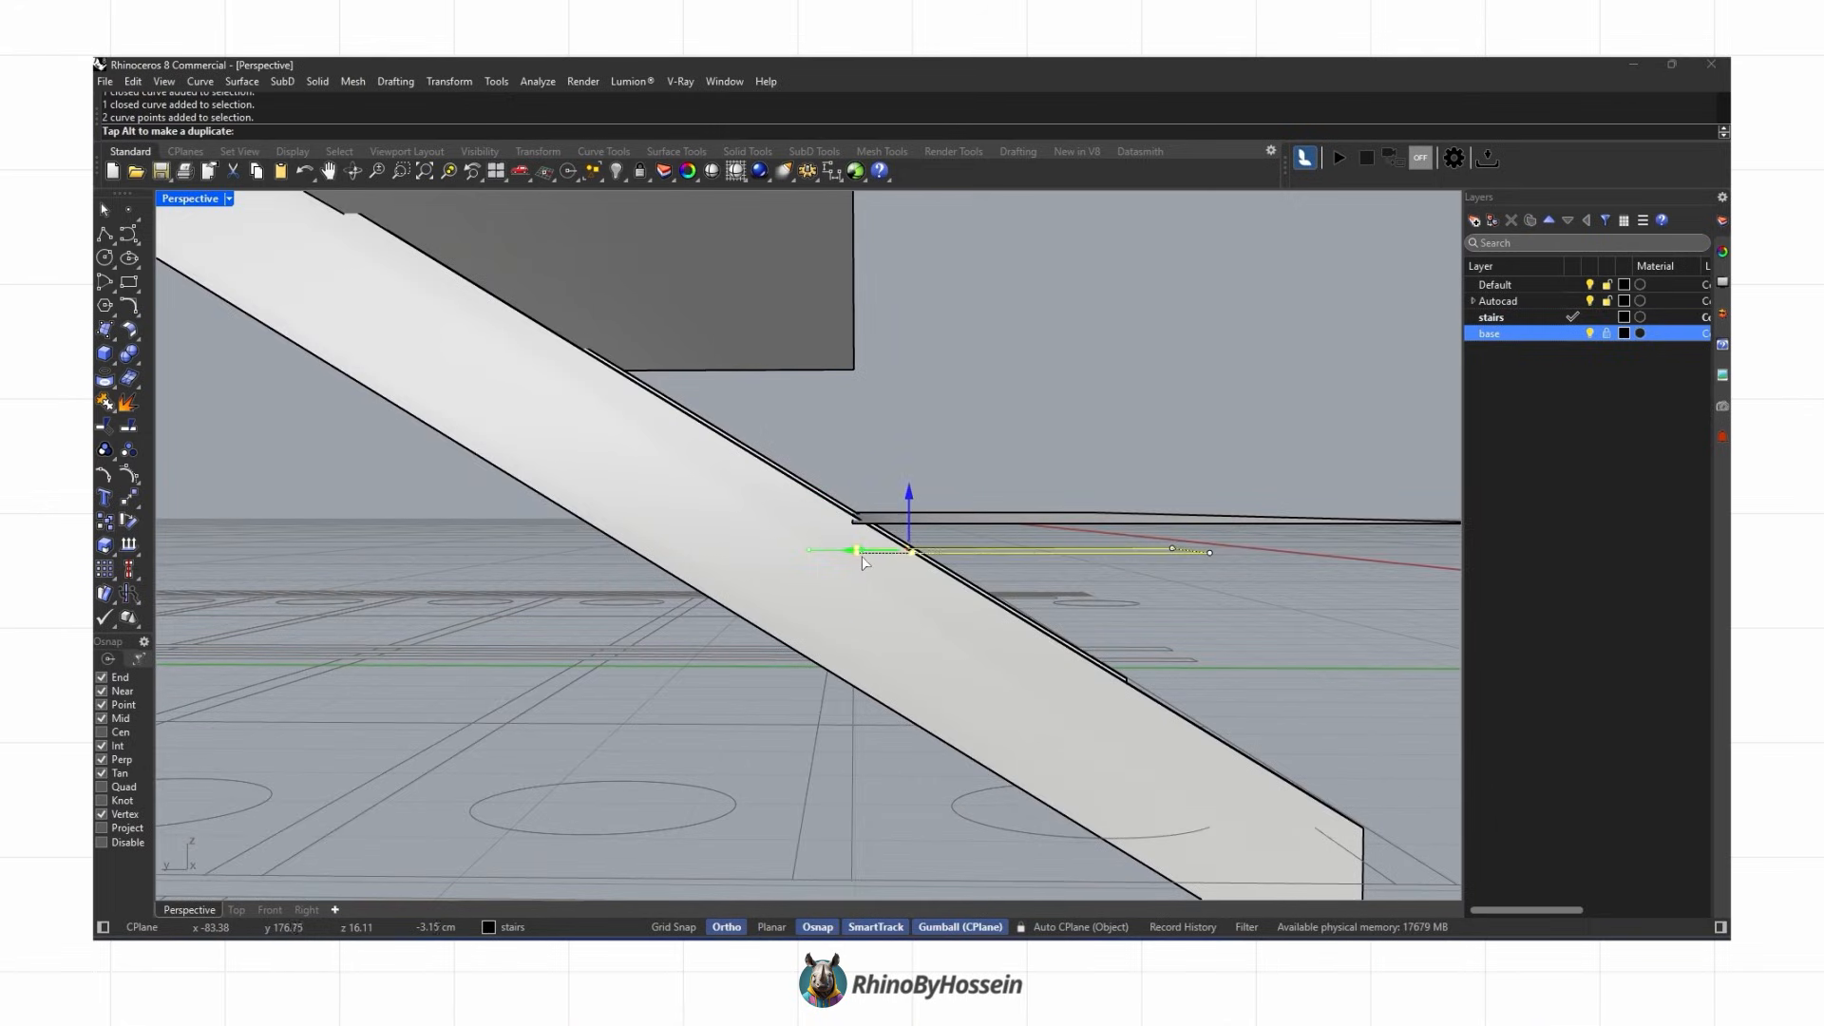
{"action": "left_click_drag", "start_coordinate": [862, 557], "coordinate": [861, 557]}
{"action": "right_click_drag", "start_coordinate": [862, 557], "coordinate": [704, 475]}
{"action": "left_click", "coordinate": [1590, 334]}
{"action": "right_click_drag", "start_coordinate": [1235, 408], "coordinate": [1007, 531]}
{"action": "left_click", "coordinate": [449, 82]}
{"action": "left_click", "coordinate": [481, 318]}
{"action": "left_click", "coordinate": [1239, 539]}
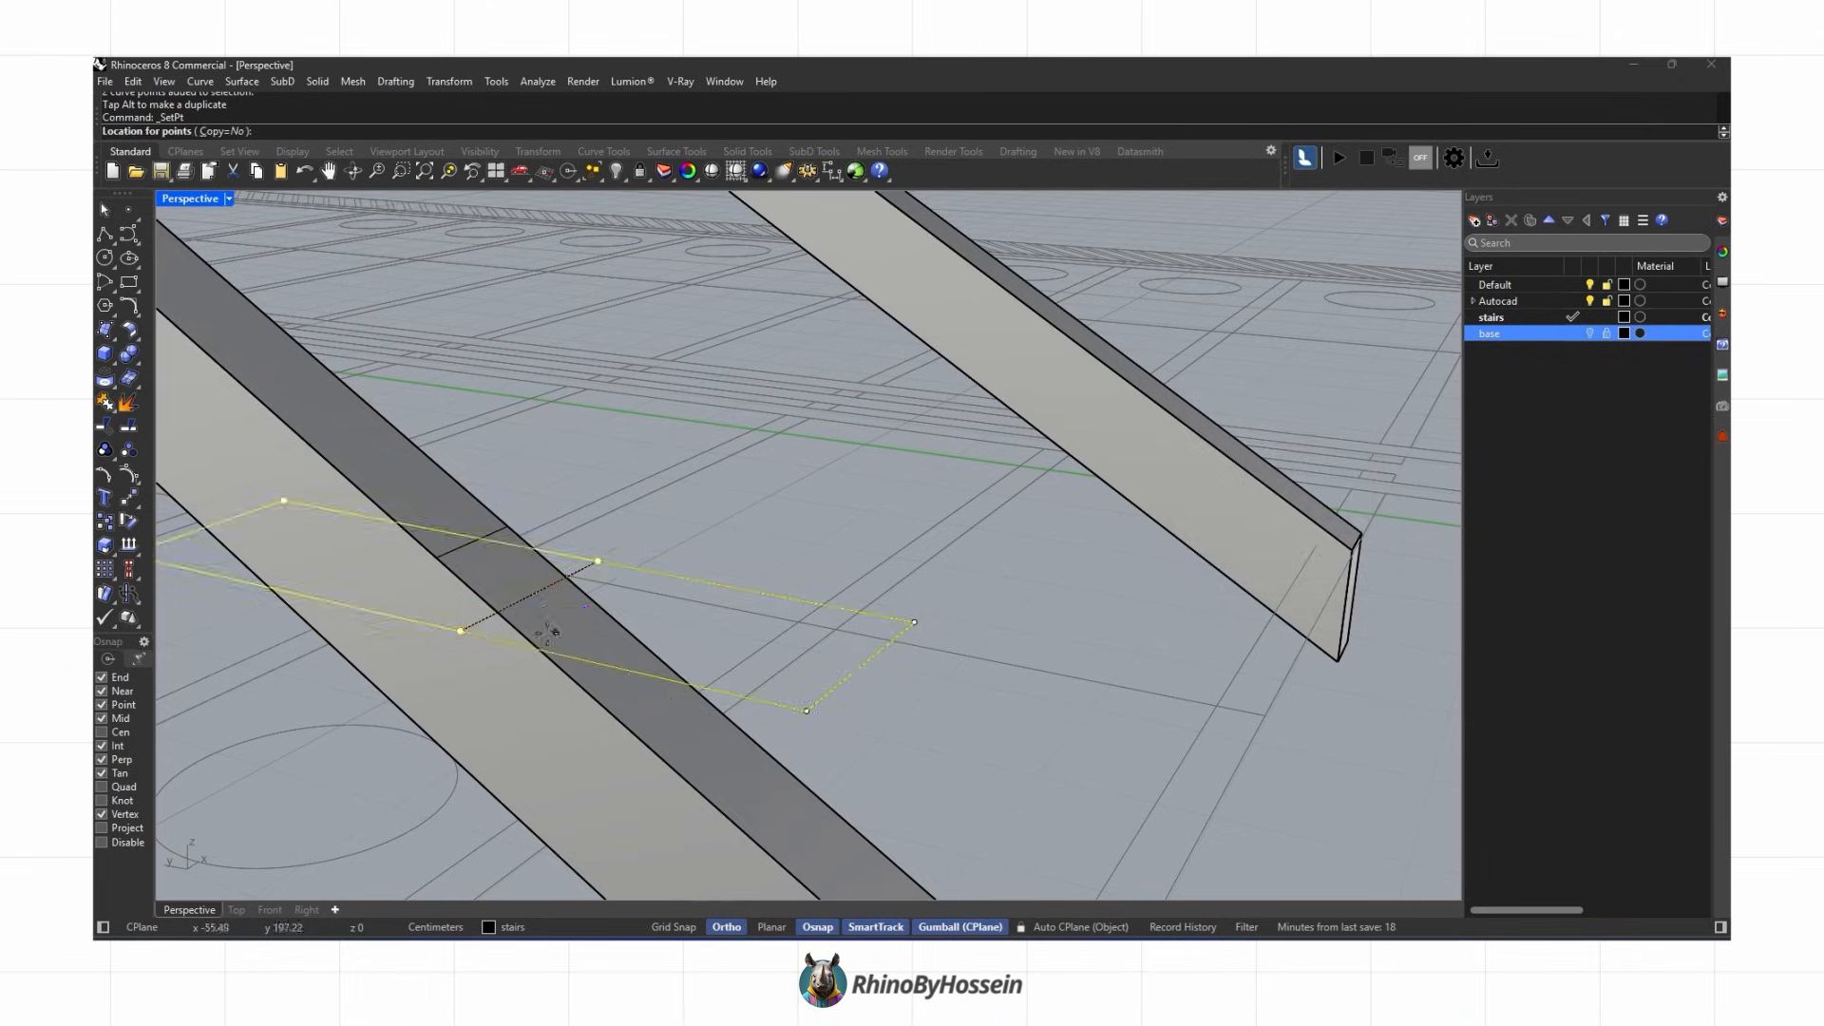
{"action": "left_click", "coordinate": [607, 621]}
{"action": "scroll", "coordinate": [574, 627], "scroll_direction": "down", "scroll_amount": 3}
{"action": "right_click", "coordinate": [574, 629]}
{"action": "key", "text": "Escape"}
{"action": "key", "text": "Escape"}
{"action": "key", "text": "Escape"}
{"action": "right_click_drag", "start_coordinate": [608, 636], "coordinate": [361, 646]}
Step: Draw a line through the square pad's midpoint along the stringer
{"action": "left_click", "coordinate": [104, 234]}
{"action": "scroll", "coordinate": [553, 478], "scroll_direction": "up", "scroll_amount": 1}
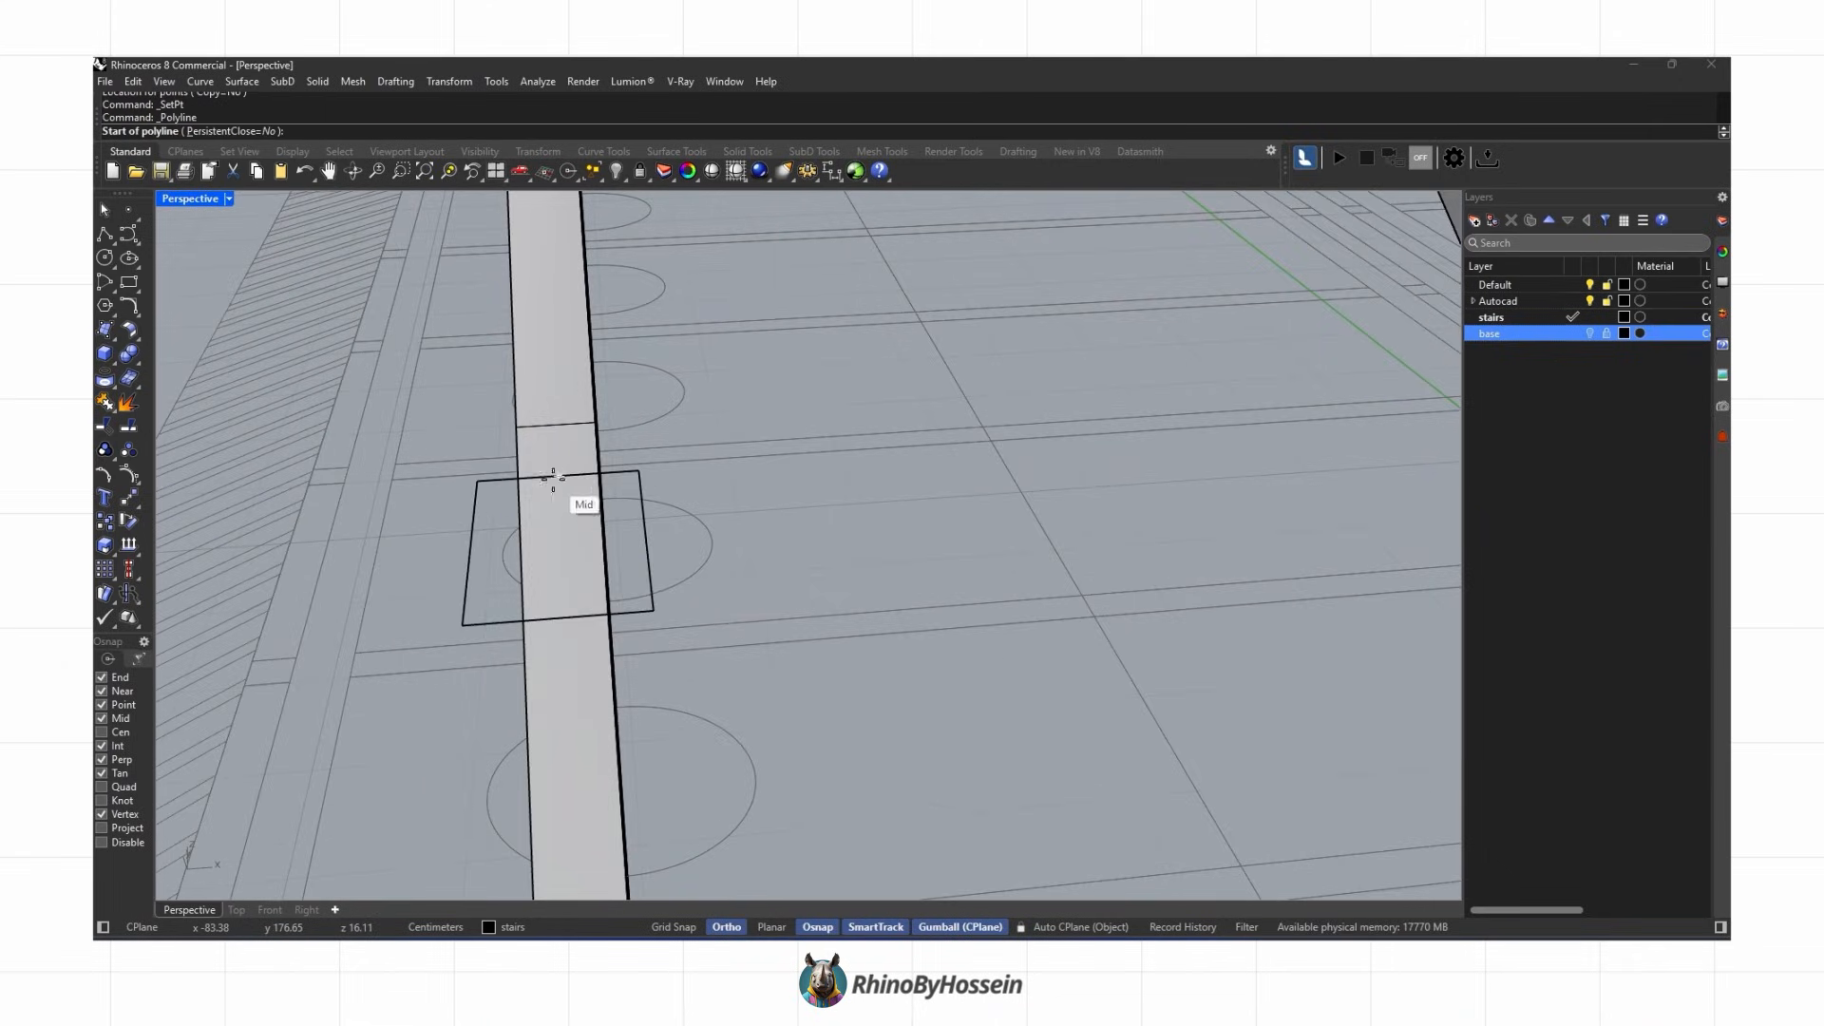
{"action": "left_click", "coordinate": [566, 618]}
{"action": "right_click_drag", "start_coordinate": [566, 619], "coordinate": [638, 615]}
{"action": "right_click", "coordinate": [638, 615]}
{"action": "left_click", "coordinate": [622, 579]}
Step: Offset the line 2.5 cm to both sides with capped ends and delete the original line
{"action": "type", "text": "offset"}
{"action": "key", "text": "Return"}
{"action": "left_click", "coordinate": [562, 131]}
{"action": "scroll", "coordinate": [731, 535], "scroll_direction": "up", "scroll_amount": 2}
{"action": "type", "text": "2.5"}
{"action": "key", "text": "Return"}
{"action": "left_click", "coordinate": [638, 132]}
{"action": "left_click", "coordinate": [210, 131]}
{"action": "left_click", "coordinate": [427, 385]}
{"action": "key", "text": "Delete"}
{"action": "scroll", "coordinate": [613, 617], "scroll_direction": "down", "scroll_amount": 4}
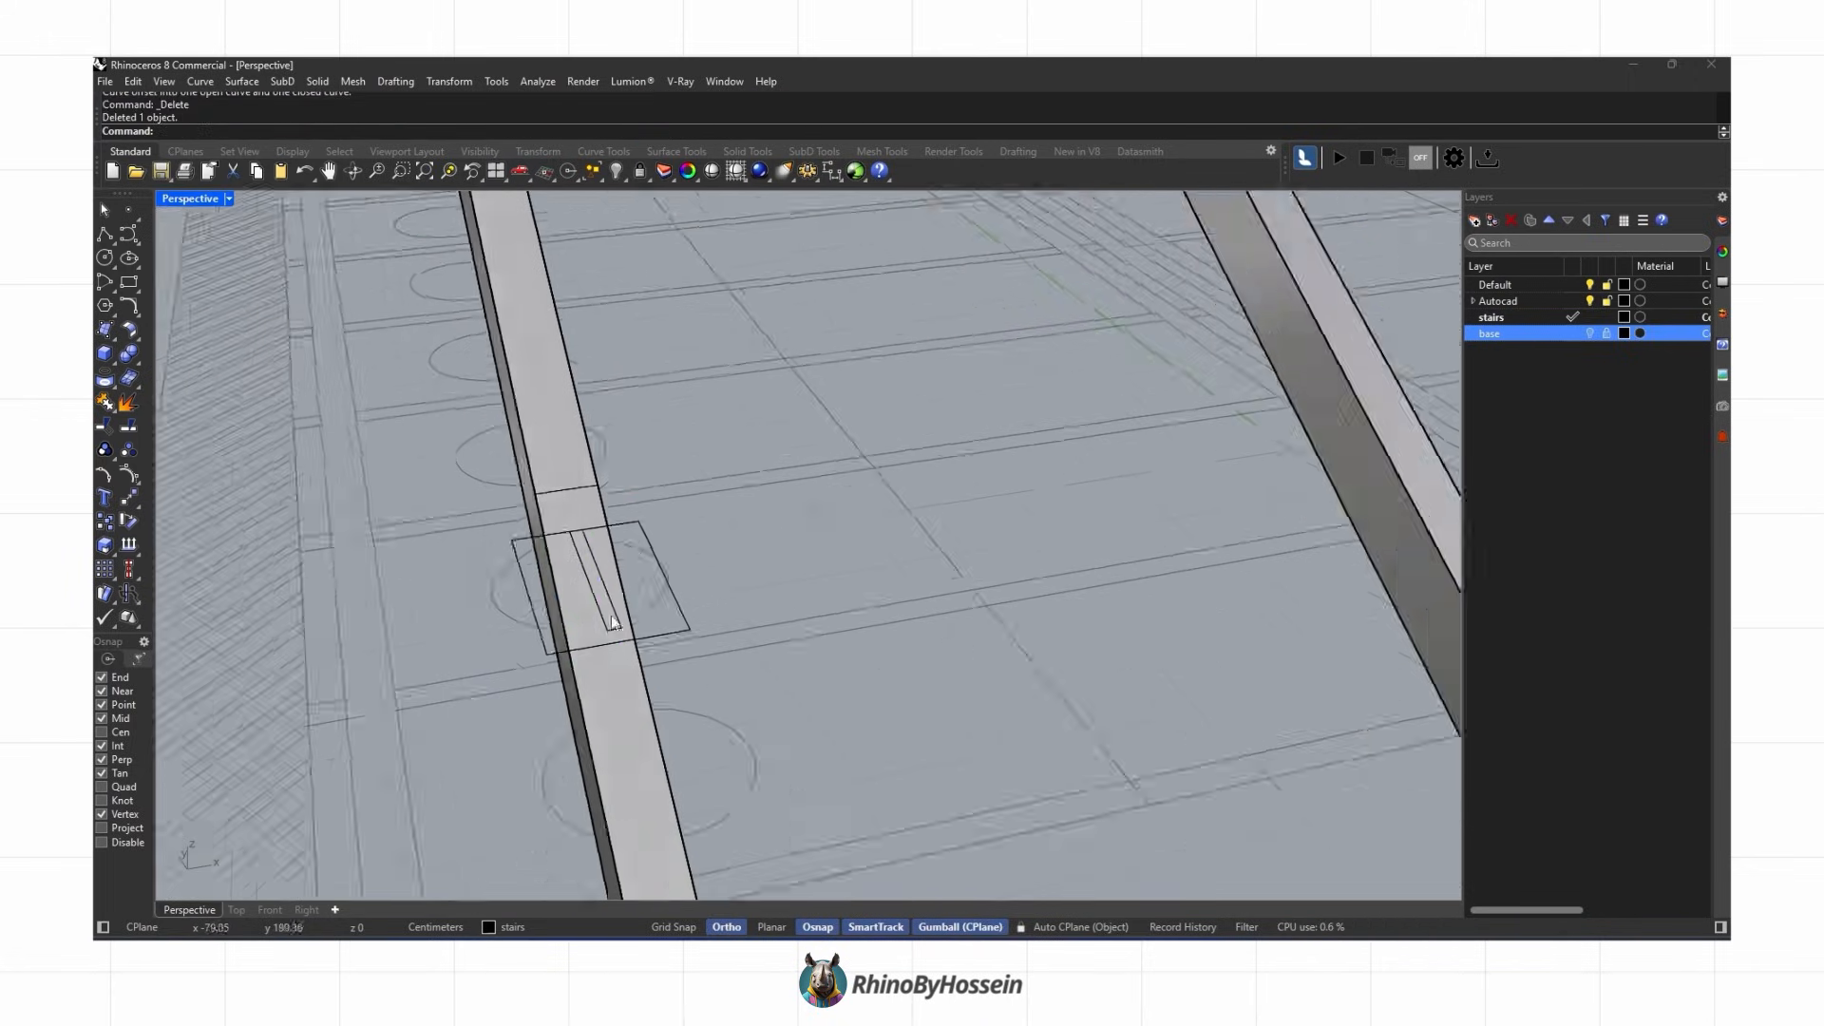
Step: Extrude the square pad outline 5 cm into a solid plate
{"action": "right_click_drag", "start_coordinate": [612, 622], "coordinate": [807, 568]}
{"action": "left_click", "coordinate": [114, 359]}
{"action": "left_click", "coordinate": [161, 392]}
{"action": "type", "text": "5"}
{"action": "key", "text": "Return"}
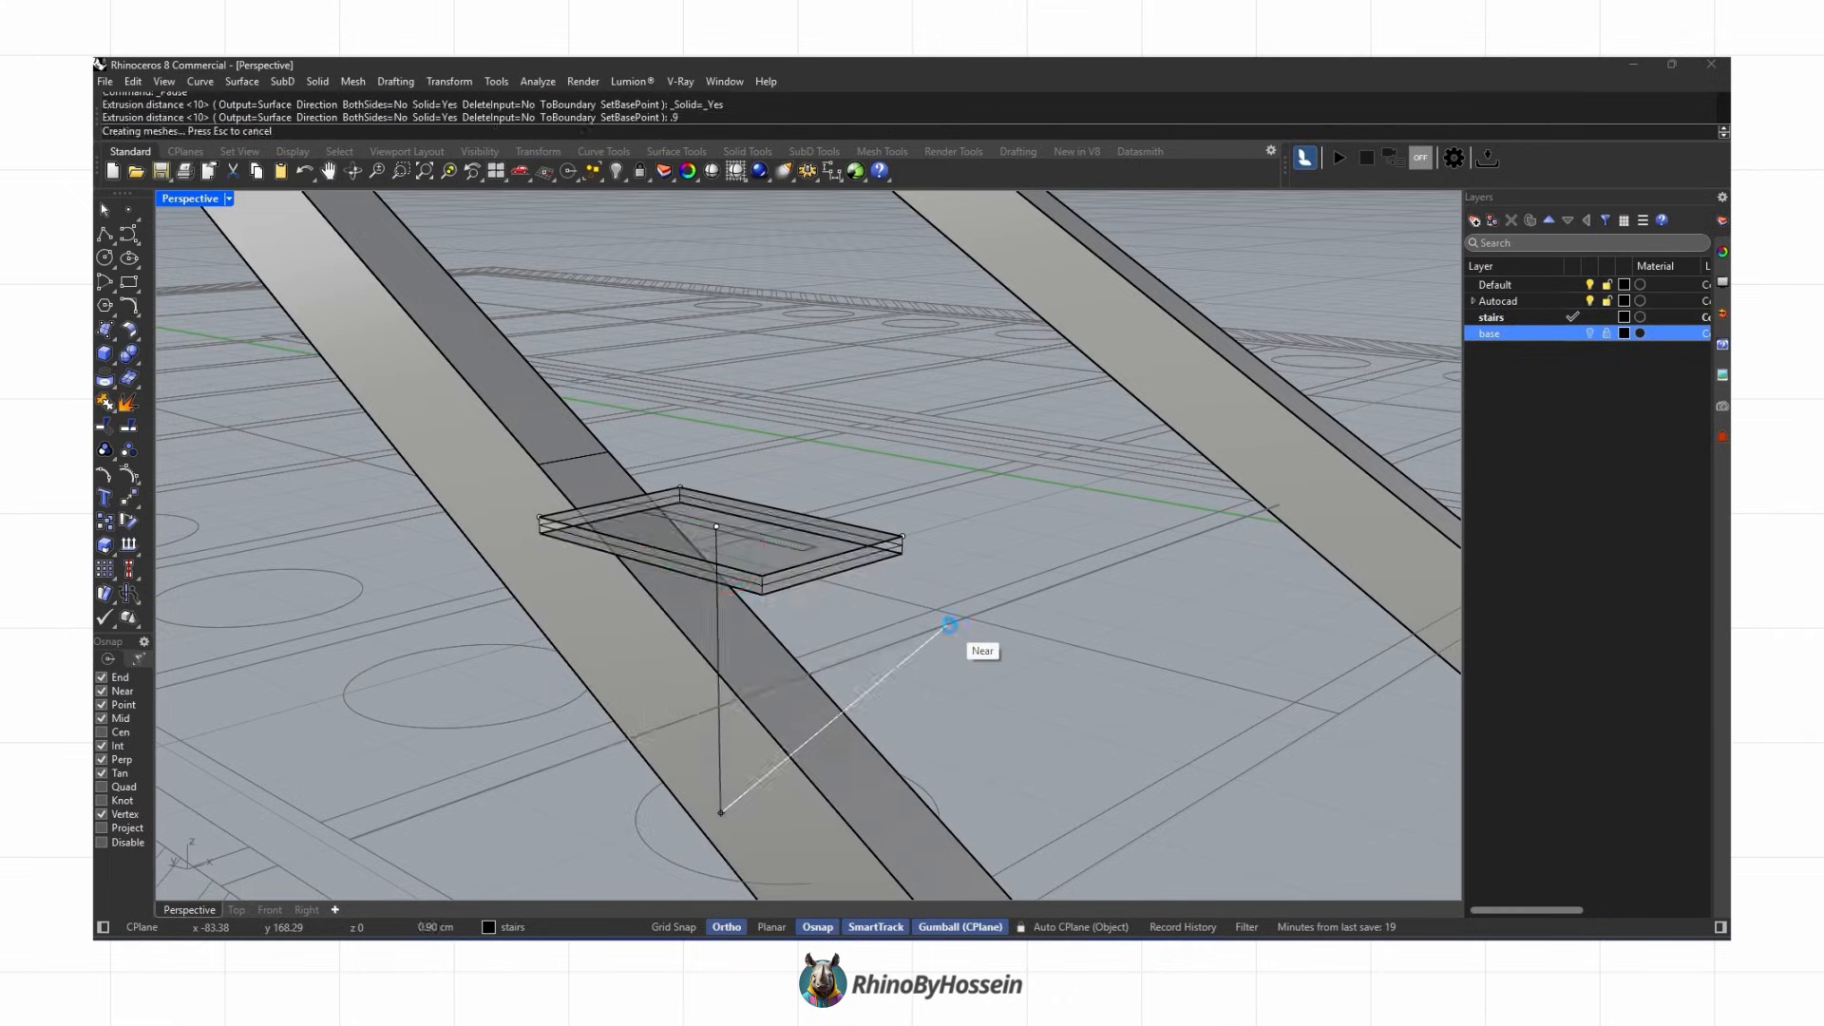
Step: Delete a stray object and move the slot rectangle to the plate's height with Set Points in Z
{"action": "key", "text": "Delete"}
{"action": "scroll", "coordinate": [795, 549], "scroll_direction": "up", "scroll_amount": 3}
{"action": "left_click", "coordinate": [798, 549]}
{"action": "left_click", "coordinate": [836, 567]}
{"action": "left_click", "coordinate": [455, 82]}
{"action": "left_click", "coordinate": [475, 289]}
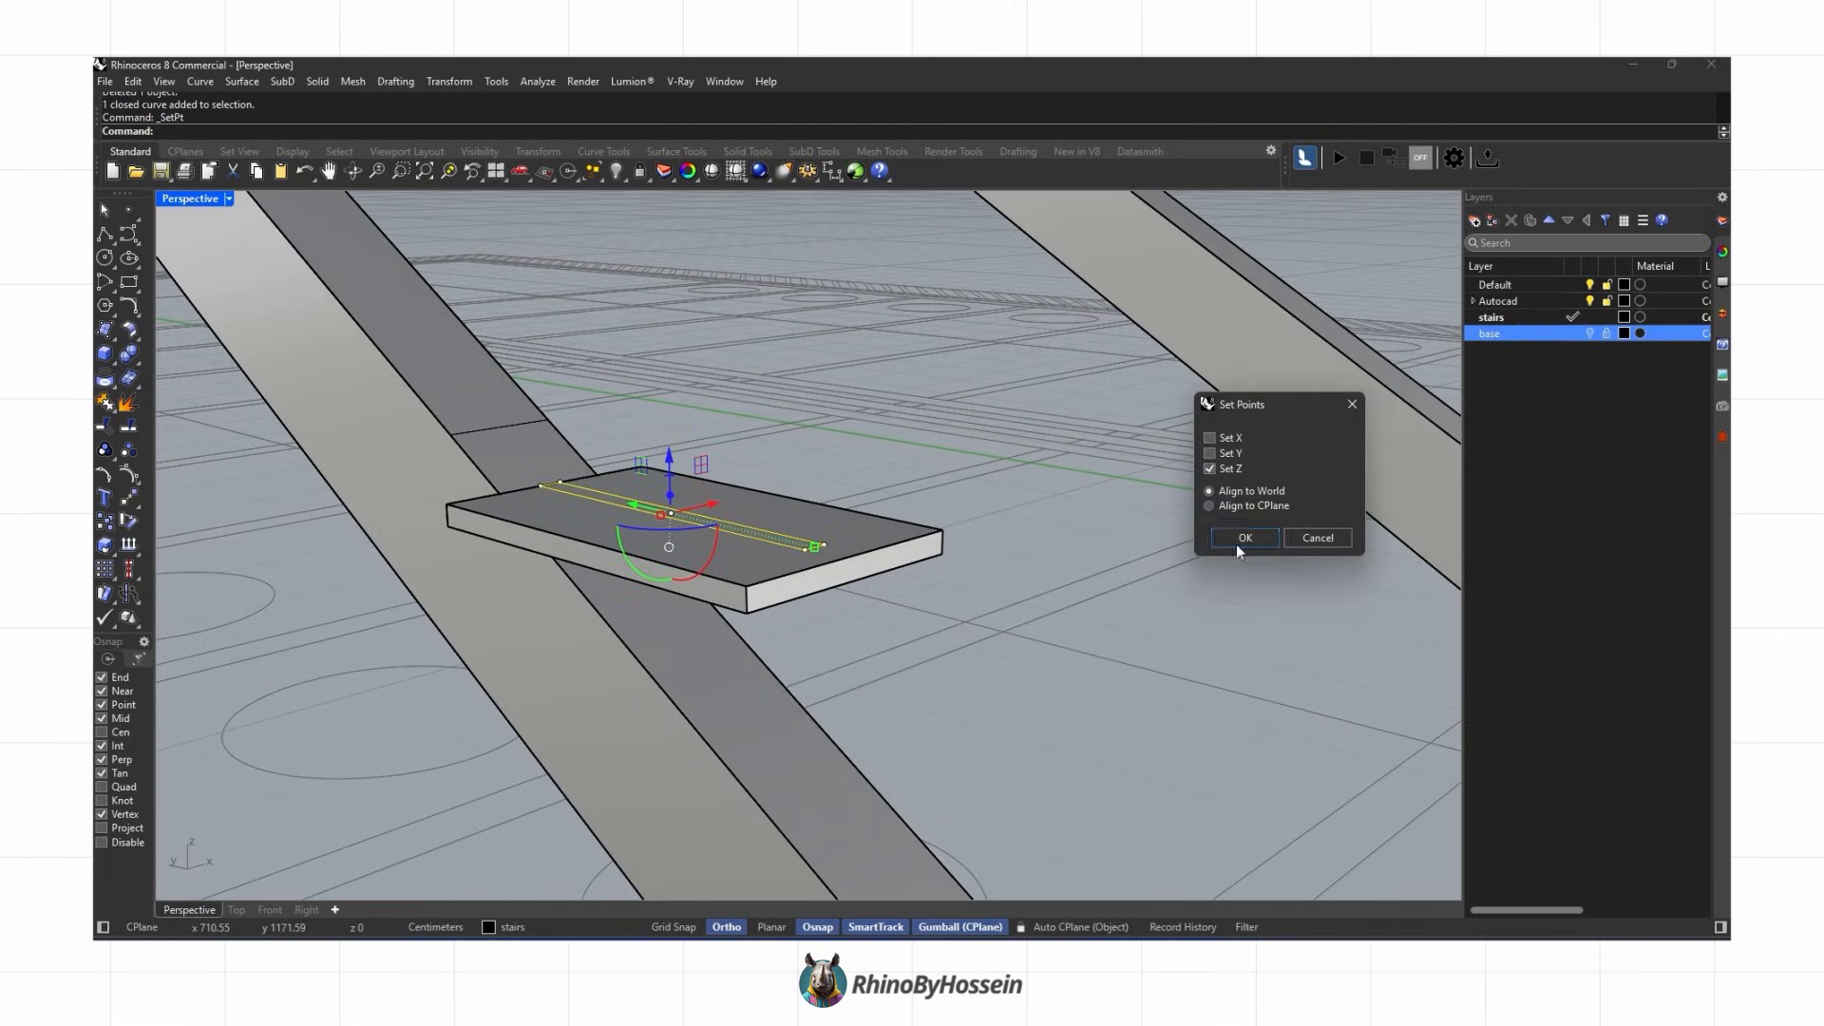
{"action": "left_click", "coordinate": [1244, 538]}
{"action": "left_click", "coordinate": [632, 798]}
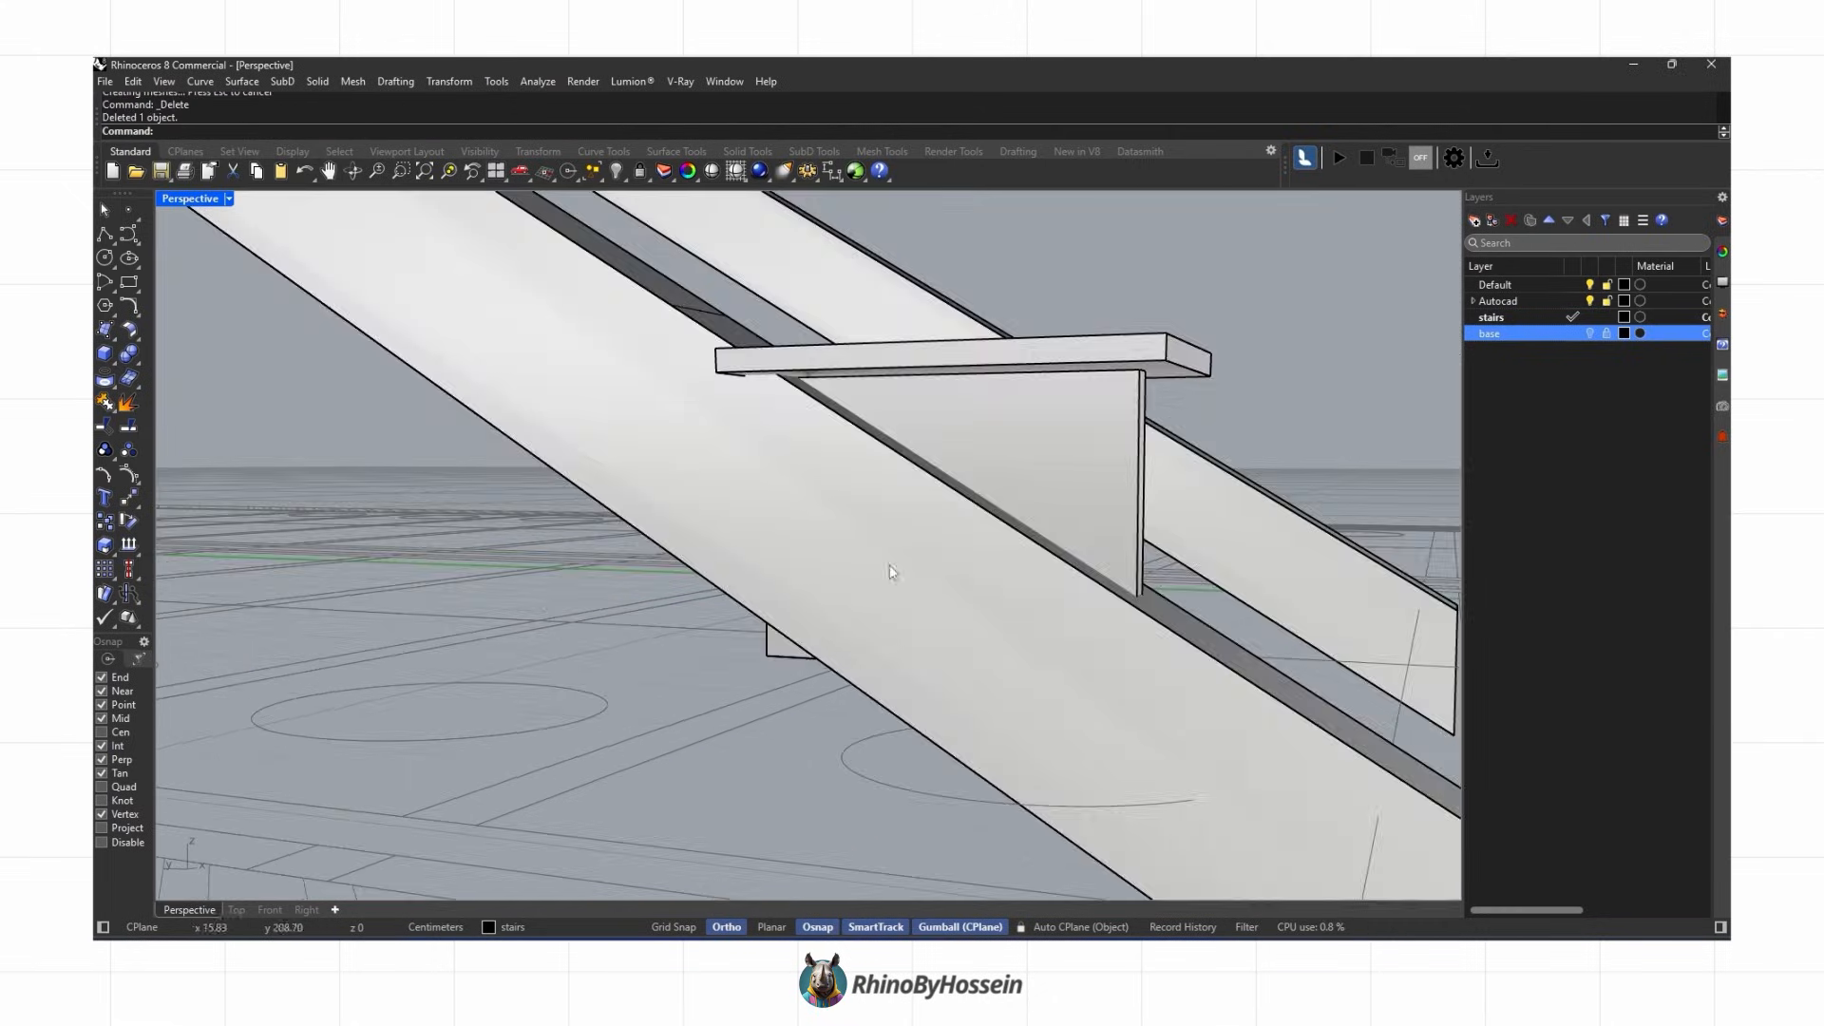
Step: Cut the vertical bracket plate against the stringer with a solid Boolean tool and delete the leftover pieces
{"action": "middle_click", "coordinate": [840, 582]}
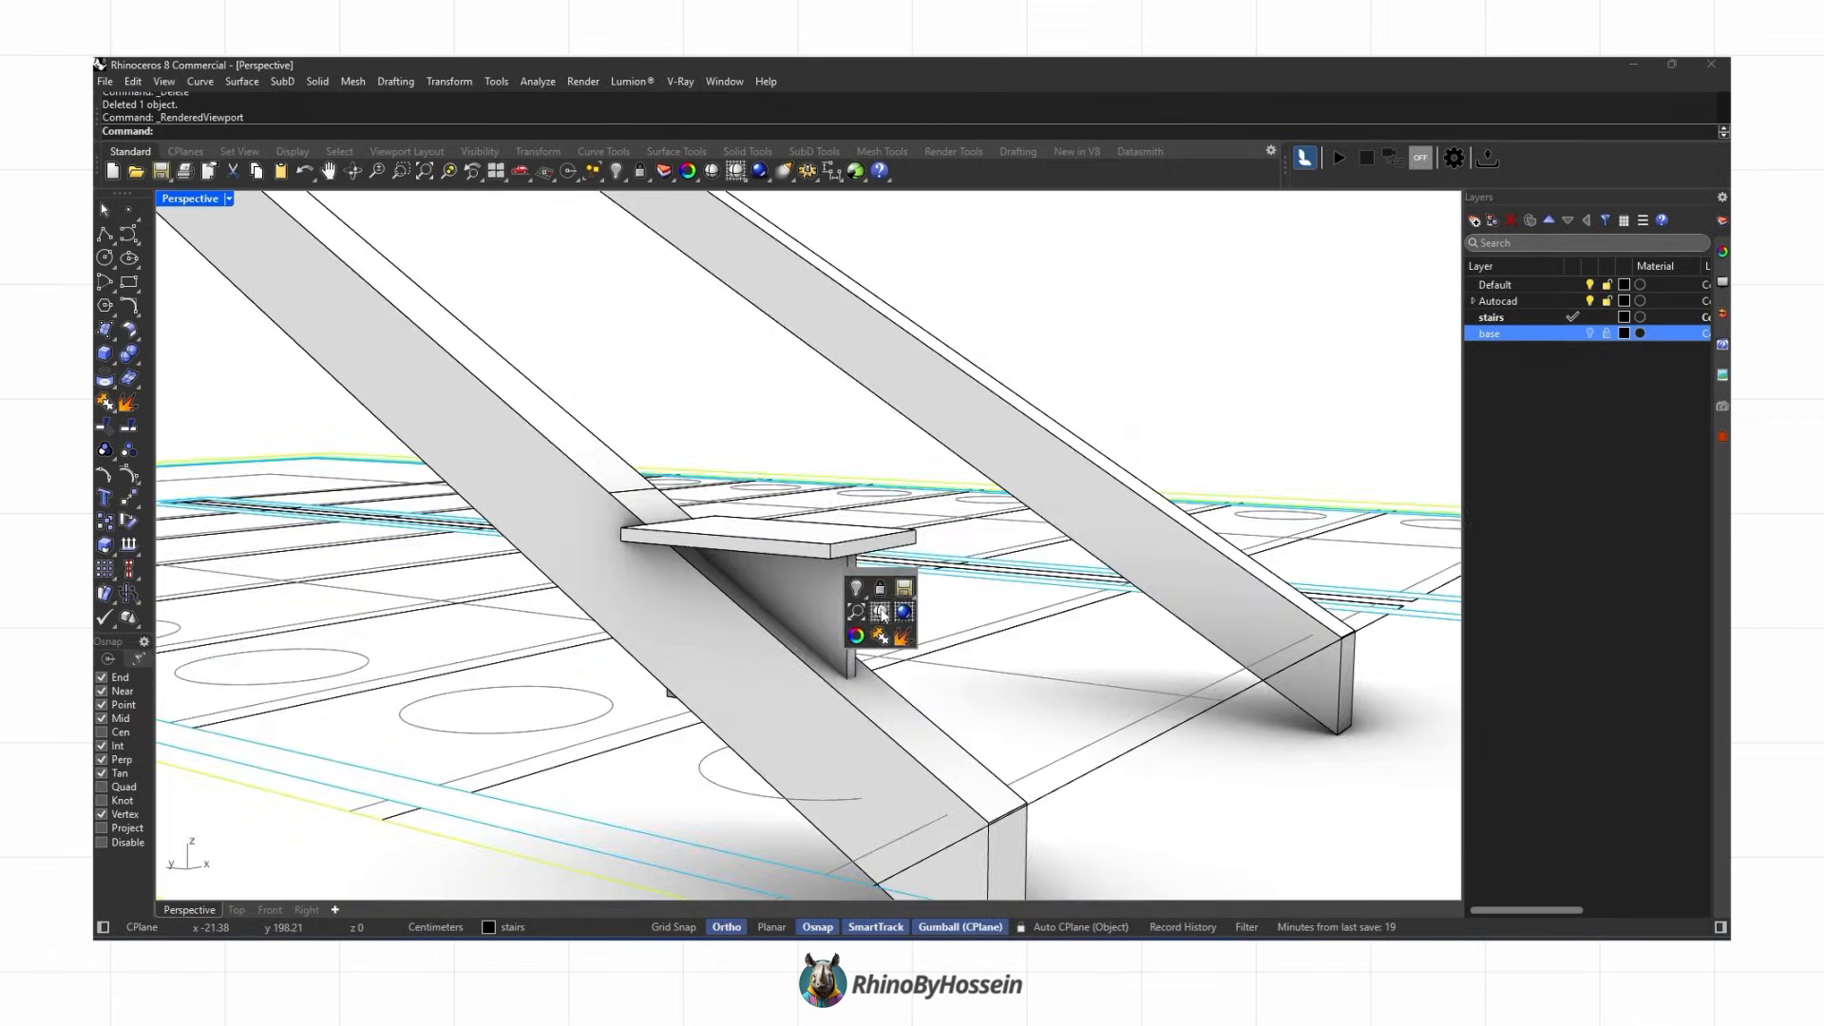
{"action": "left_click", "coordinate": [867, 598]}
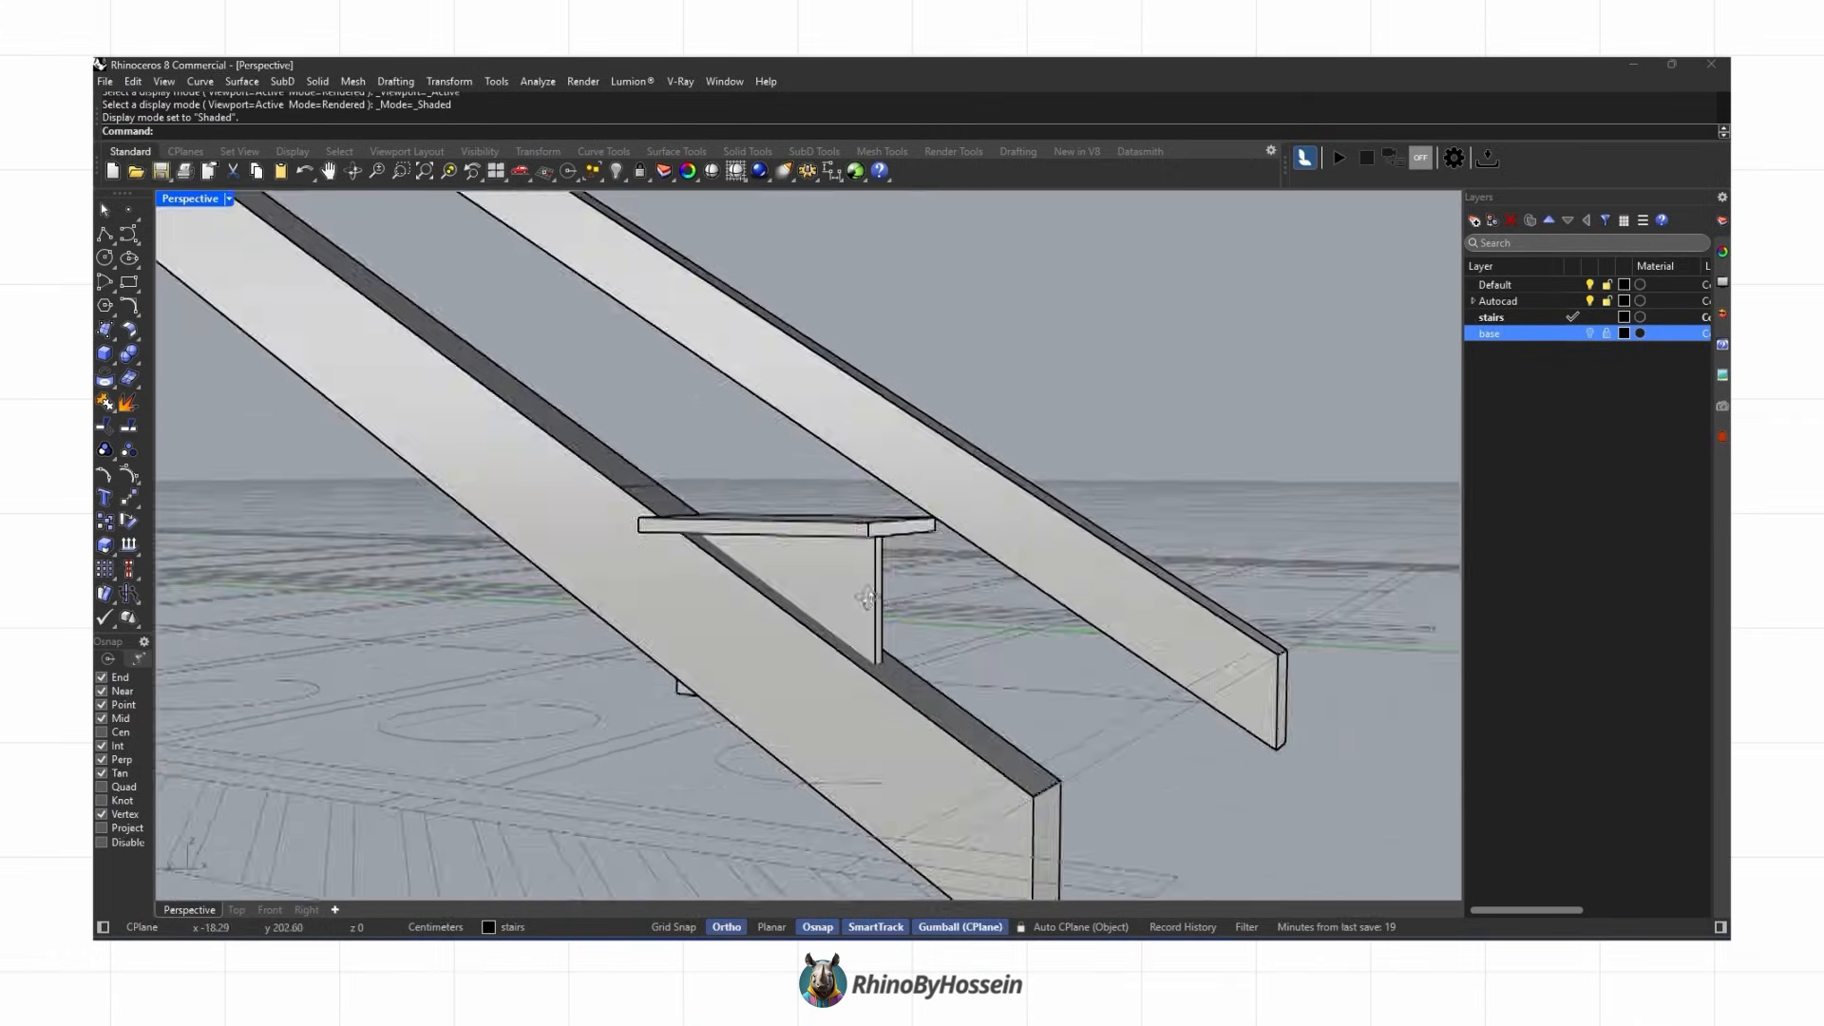
{"action": "left_click", "coordinate": [868, 599]}
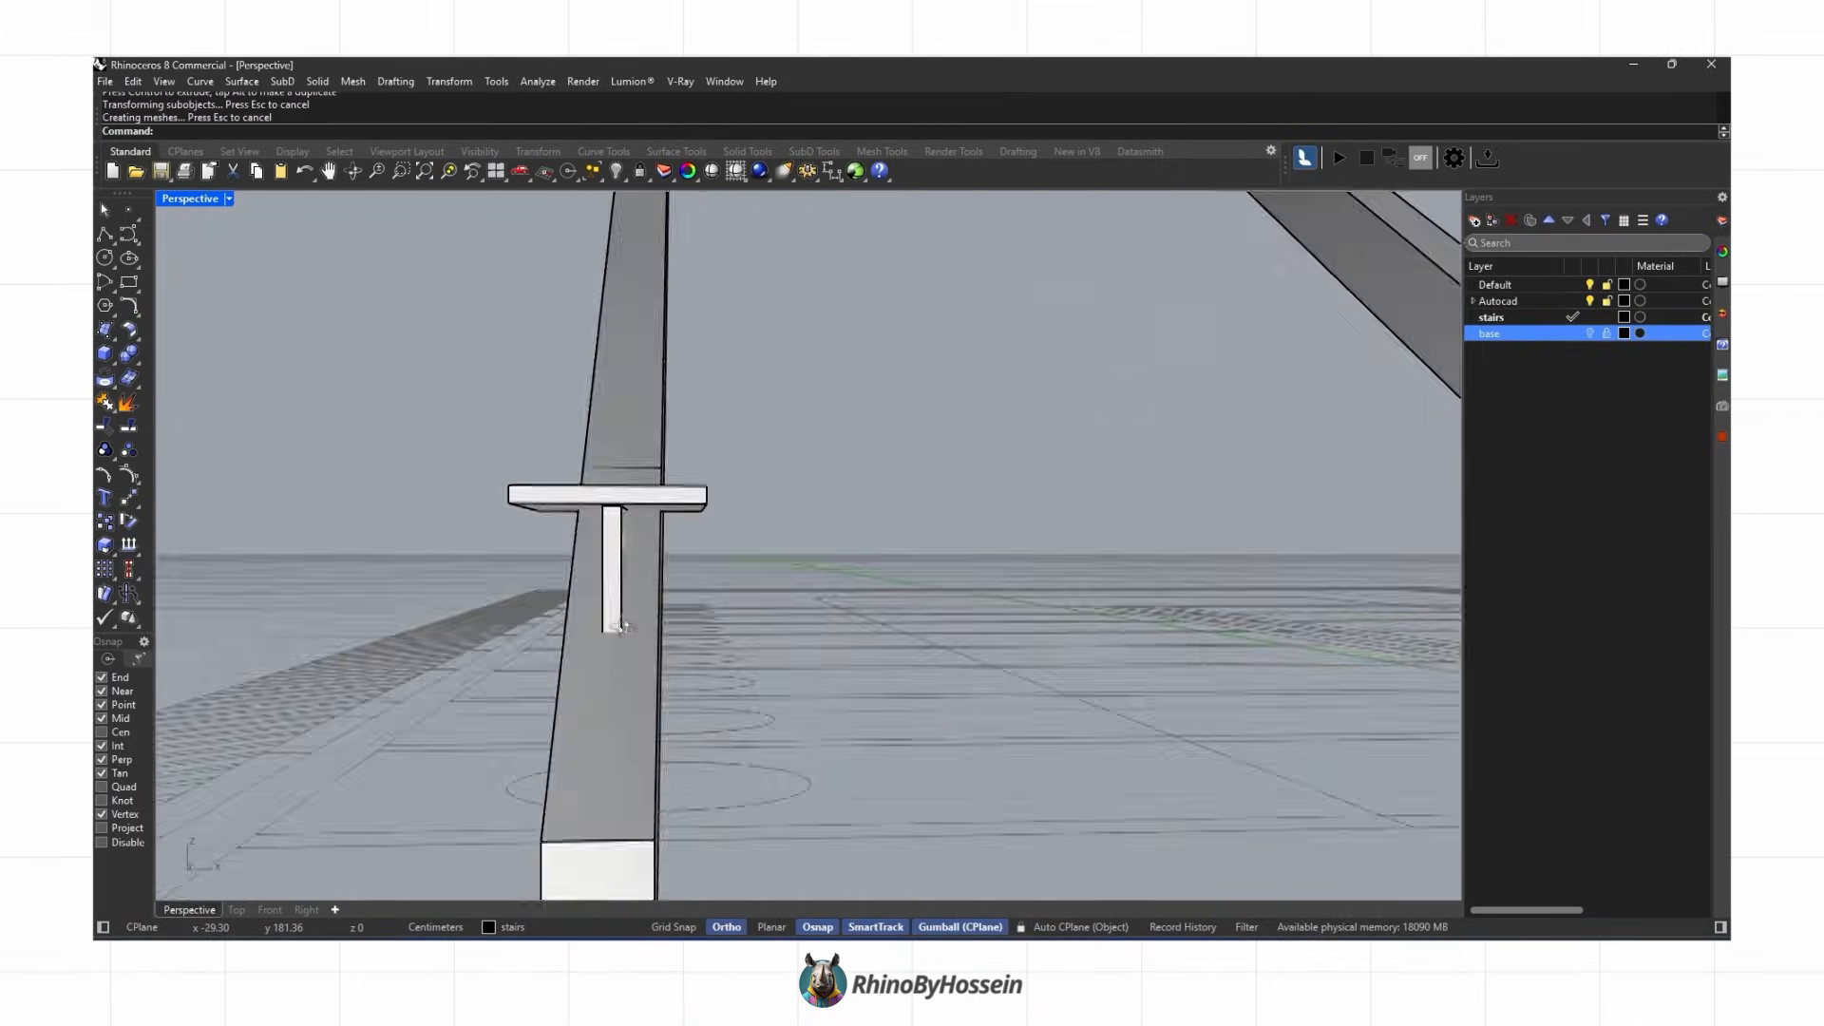
{"action": "right_click_drag", "start_coordinate": [619, 624], "coordinate": [837, 600]}
{"action": "left_click", "coordinate": [138, 360]}
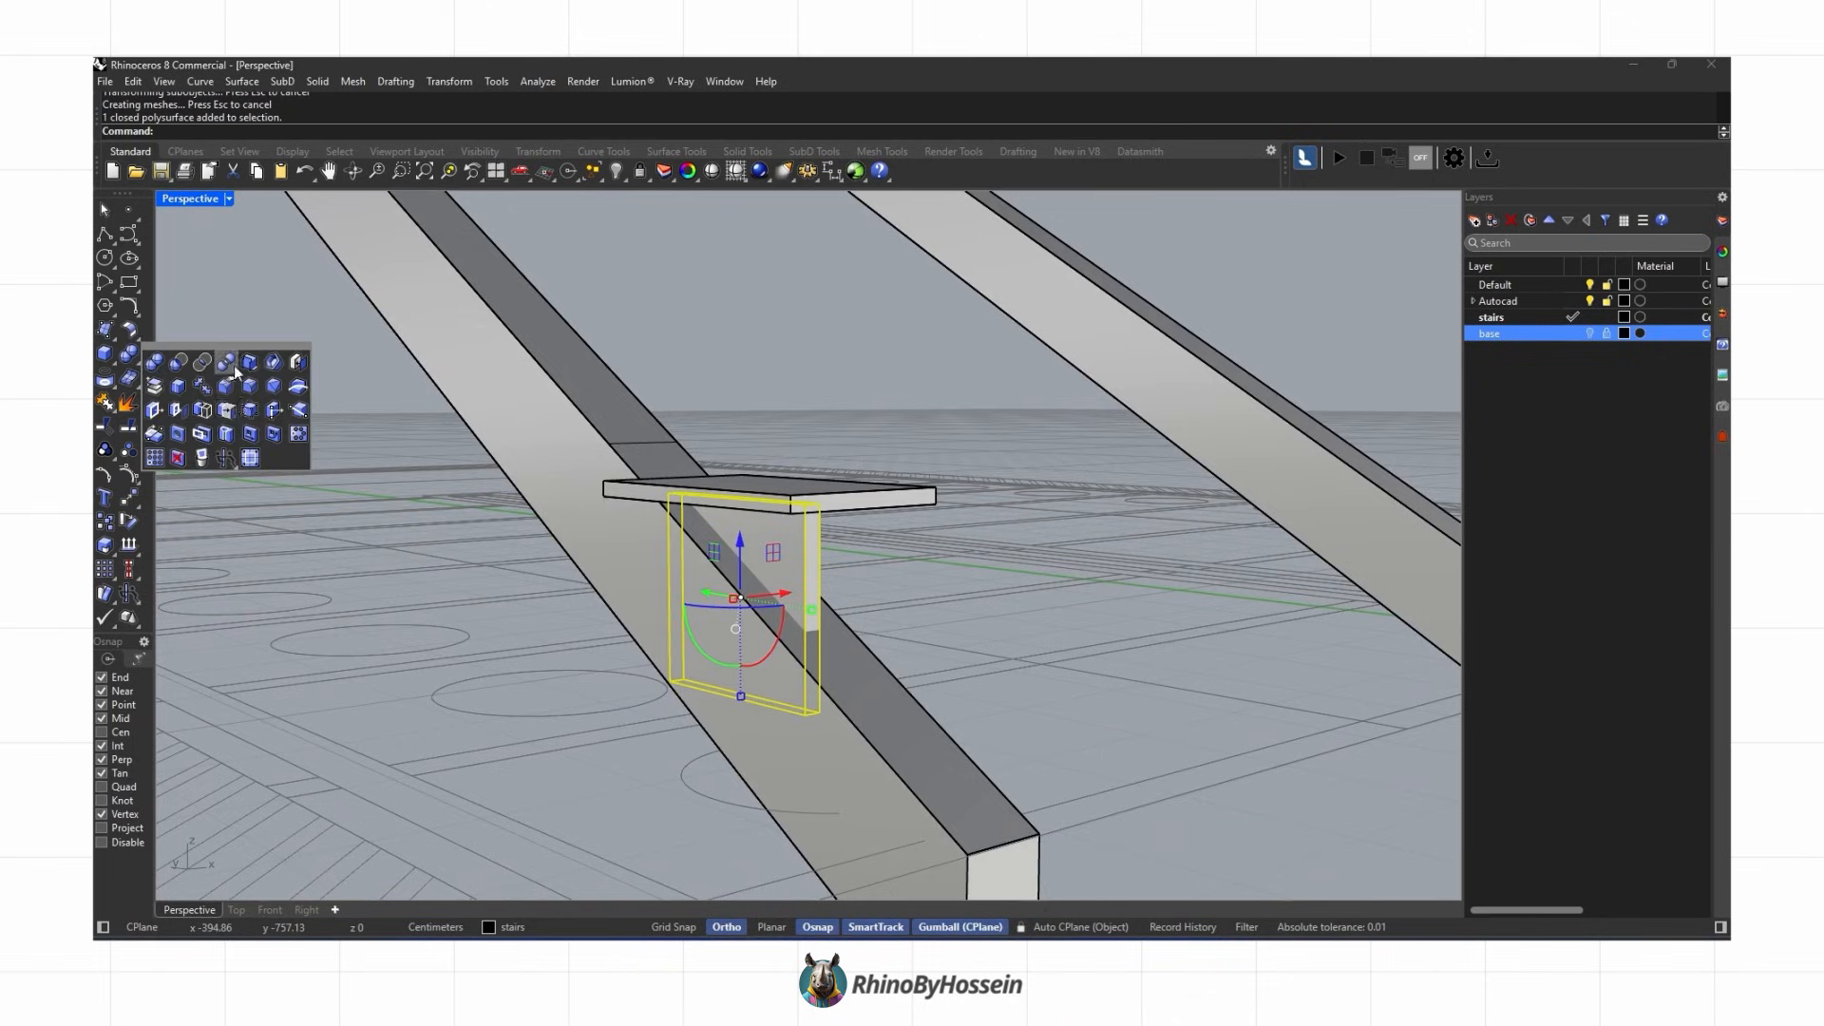
{"action": "left_click", "coordinate": [234, 366]}
{"action": "left_click", "coordinate": [749, 680]}
{"action": "key", "text": "Return"}
{"action": "left_click_drag", "start_coordinate": [600, 791], "coordinate": [762, 722]}
{"action": "left_click_drag", "start_coordinate": [850, 435], "coordinate": [850, 434]}
{"action": "mouse_move", "coordinate": [795, 545]}
{"action": "right_mouse_down"}
{"action": "mouse_move", "coordinate": [813, 585]}
{"action": "mouse_move", "coordinate": [623, 623]}
{"action": "right_mouse_up"}
{"action": "key", "text": "Delete"}
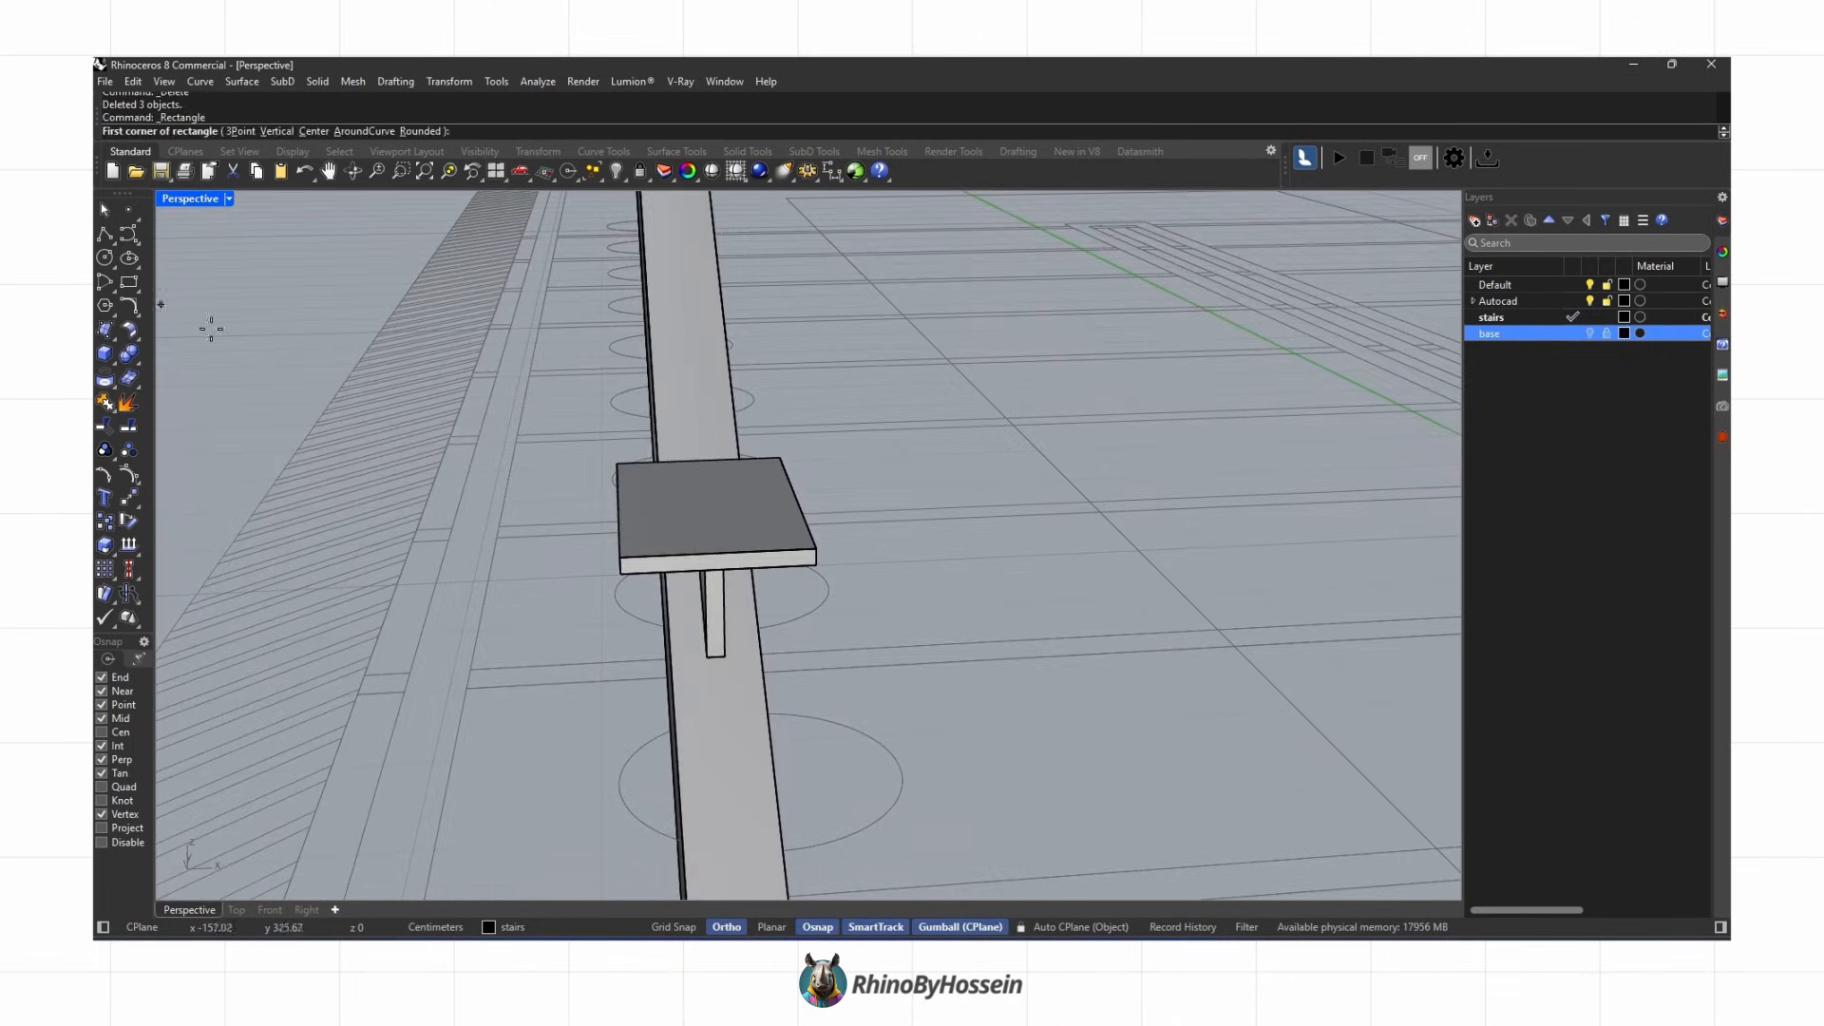
Step: Draw a rectangle on the bracket plate's top face, offset it inward and delete the original rectangle
{"action": "left_click", "coordinate": [130, 282]}
{"action": "right_click_drag", "start_coordinate": [513, 418], "coordinate": [607, 437]}
{"action": "left_click", "coordinate": [624, 446]}
{"action": "scroll", "coordinate": [760, 598], "scroll_direction": "up", "scroll_amount": 2}
{"action": "left_click", "coordinate": [796, 596]}
{"action": "left_click", "coordinate": [780, 596]}
{"action": "left_click", "coordinate": [809, 640]}
{"action": "type", "text": "offset"}
{"action": "key", "text": "Return"}
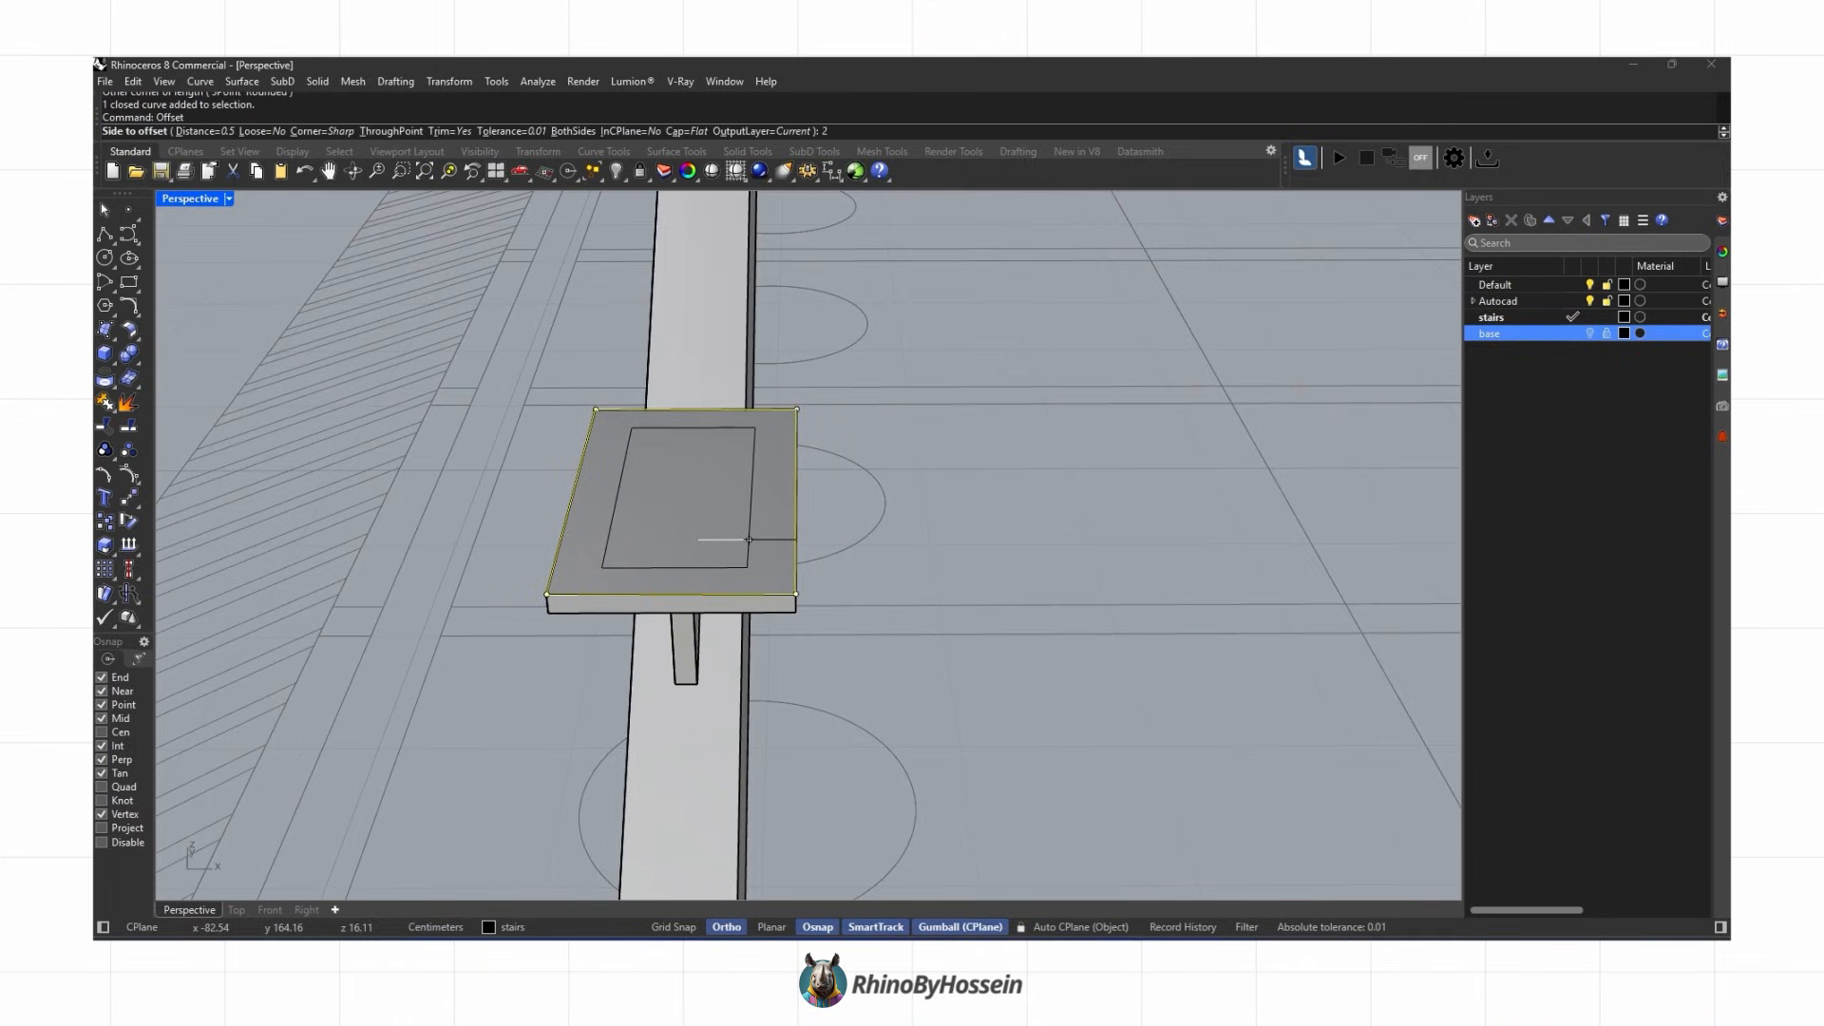
{"action": "left_click", "coordinate": [749, 539]}
{"action": "key", "text": "Delete"}
Step: Draw a small circle at a corner of the inset rectangle and copy it to the other corners and side midpoints
{"action": "left_click", "coordinate": [602, 567]}
{"action": "scroll", "coordinate": [593, 572], "scroll_direction": "up", "scroll_amount": 2}
{"action": "left_click", "coordinate": [593, 572]}
{"action": "left_click", "coordinate": [652, 620]}
{"action": "left_click", "coordinate": [104, 521]}
{"action": "left_click", "coordinate": [600, 563]}
{"action": "left_click", "coordinate": [787, 563]}
{"action": "left_click", "coordinate": [789, 390]}
{"action": "left_click", "coordinate": [637, 390]}
{"action": "left_click", "coordinate": [789, 468]}
{"action": "key", "text": "Return"}
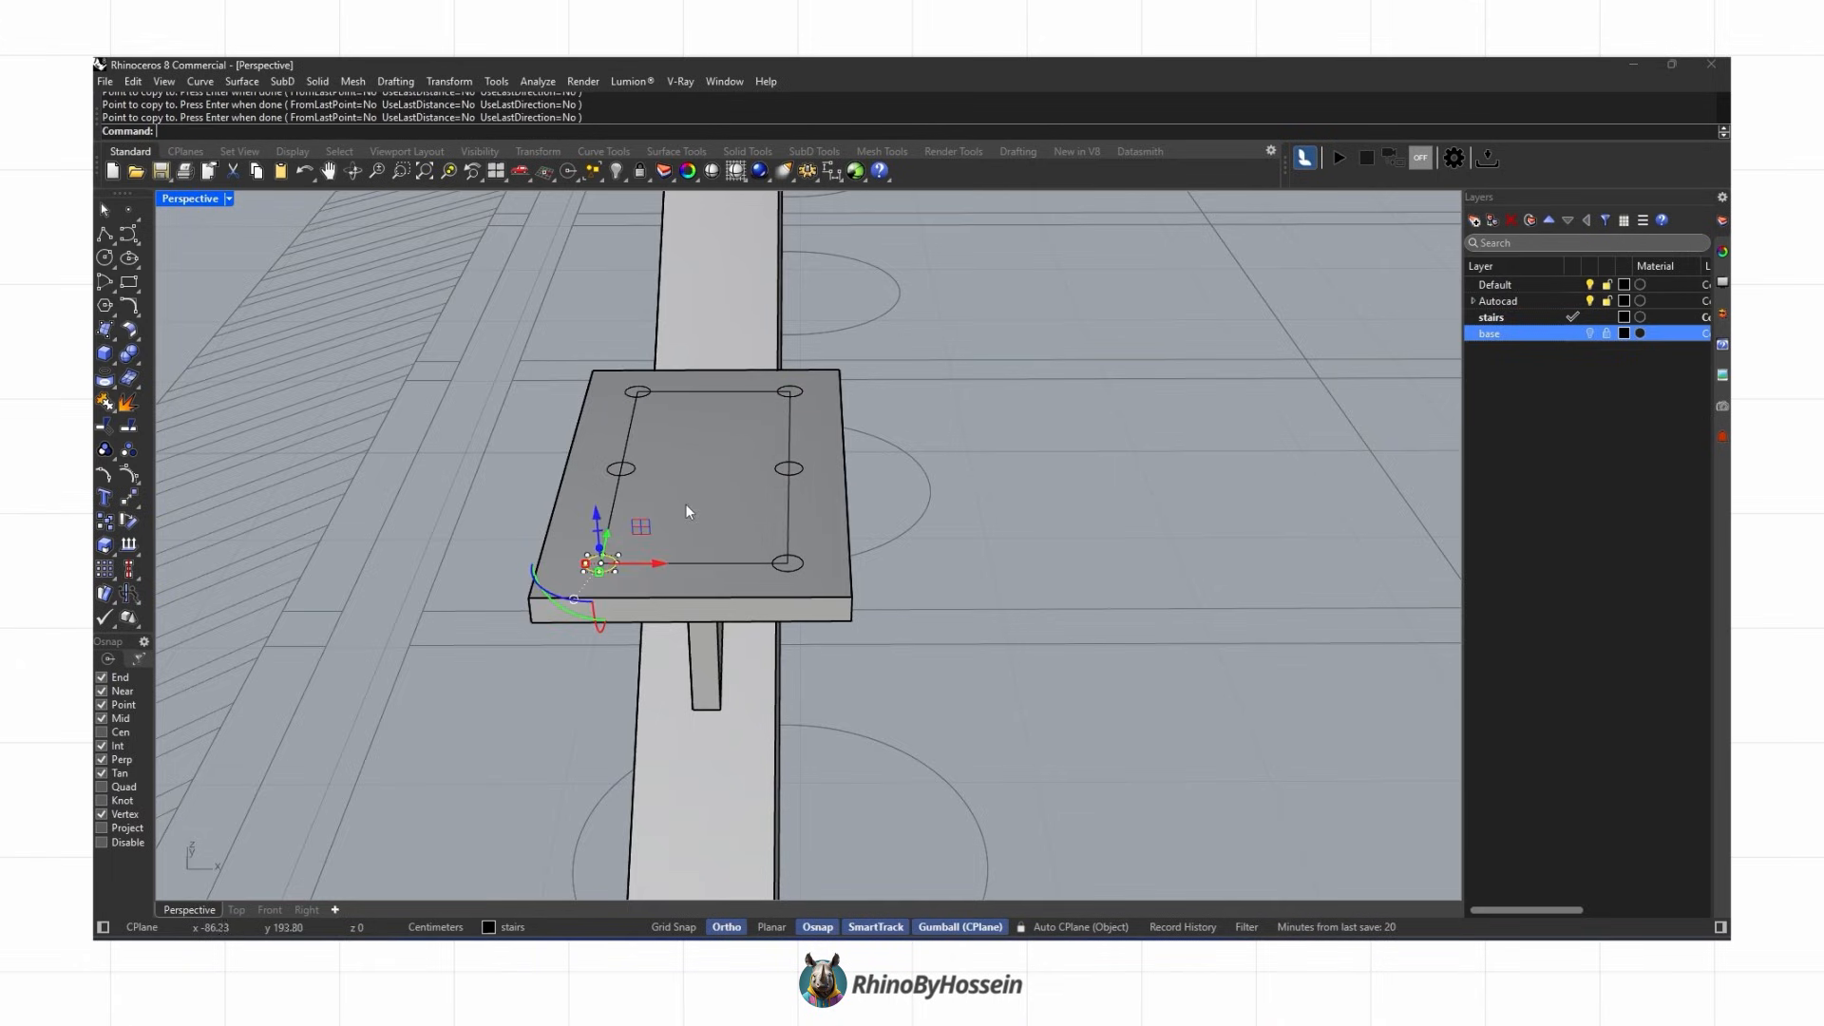
Step: Delete the inset rectangle and extrude the six circles into cylinders passing through the plate
{"action": "left_click", "coordinate": [612, 516]}
{"action": "key", "text": "Delete"}
{"action": "scroll", "coordinate": [540, 397], "scroll_direction": "down", "scroll_amount": 1}
{"action": "left_click_drag", "start_coordinate": [822, 568], "coordinate": [822, 568]}
{"action": "right_click_drag", "start_coordinate": [822, 568], "coordinate": [719, 418]}
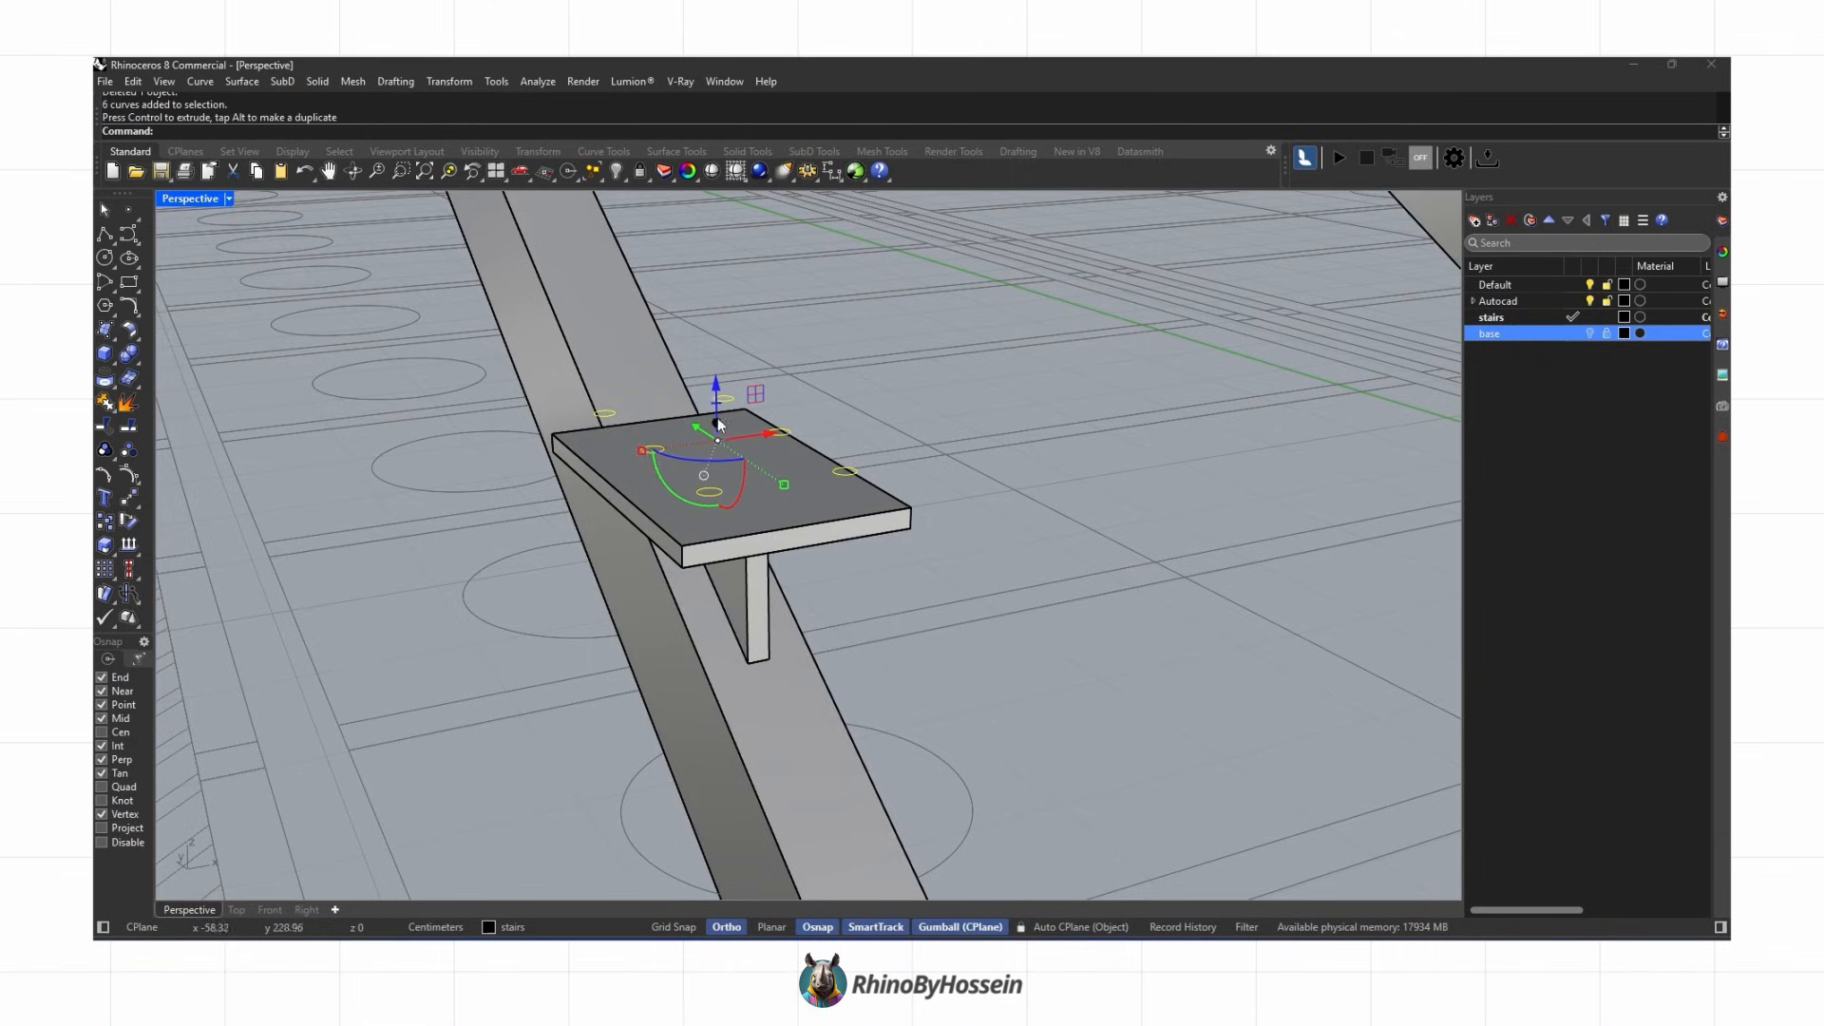
{"action": "left_click_drag", "start_coordinate": [733, 517], "coordinate": [733, 516]}
{"action": "right_click_drag", "start_coordinate": [736, 521], "coordinate": [778, 555]}
{"action": "left_click", "coordinate": [722, 513]}
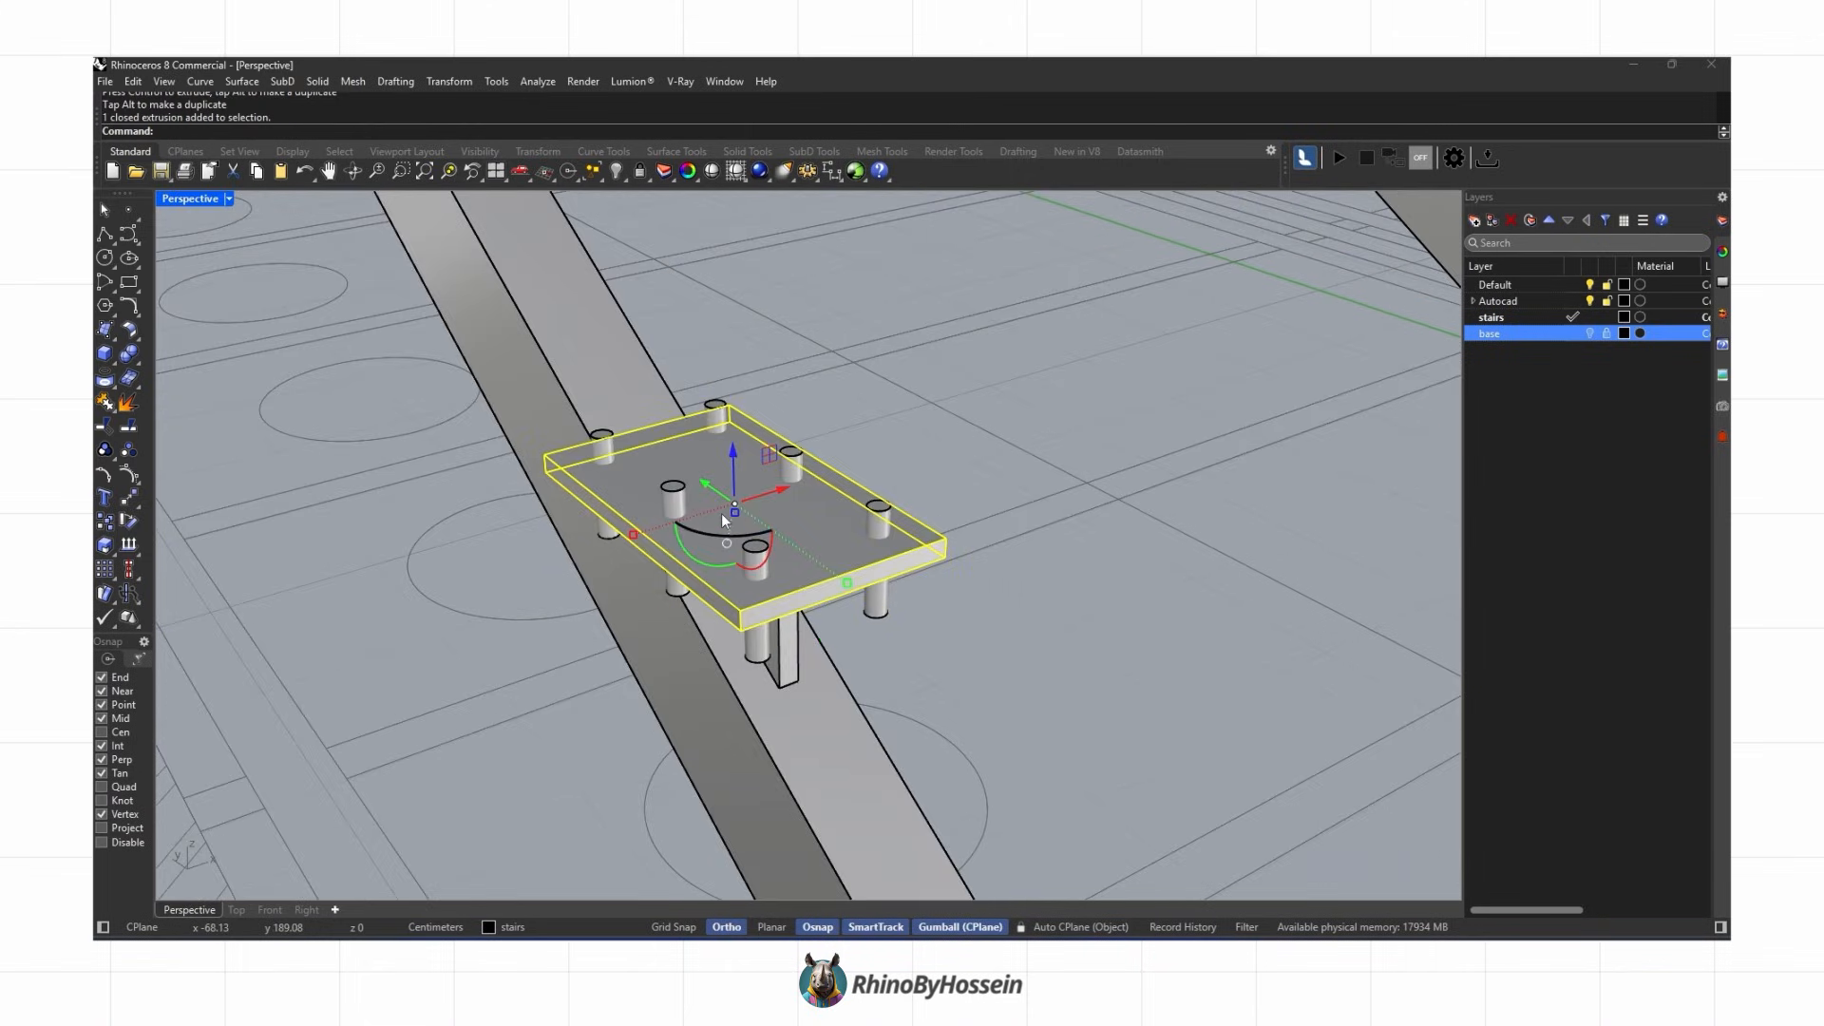
Step: Subtract the cylinders from the plate with Boolean Difference to make bolt holes
{"action": "left_click", "coordinate": [136, 362]}
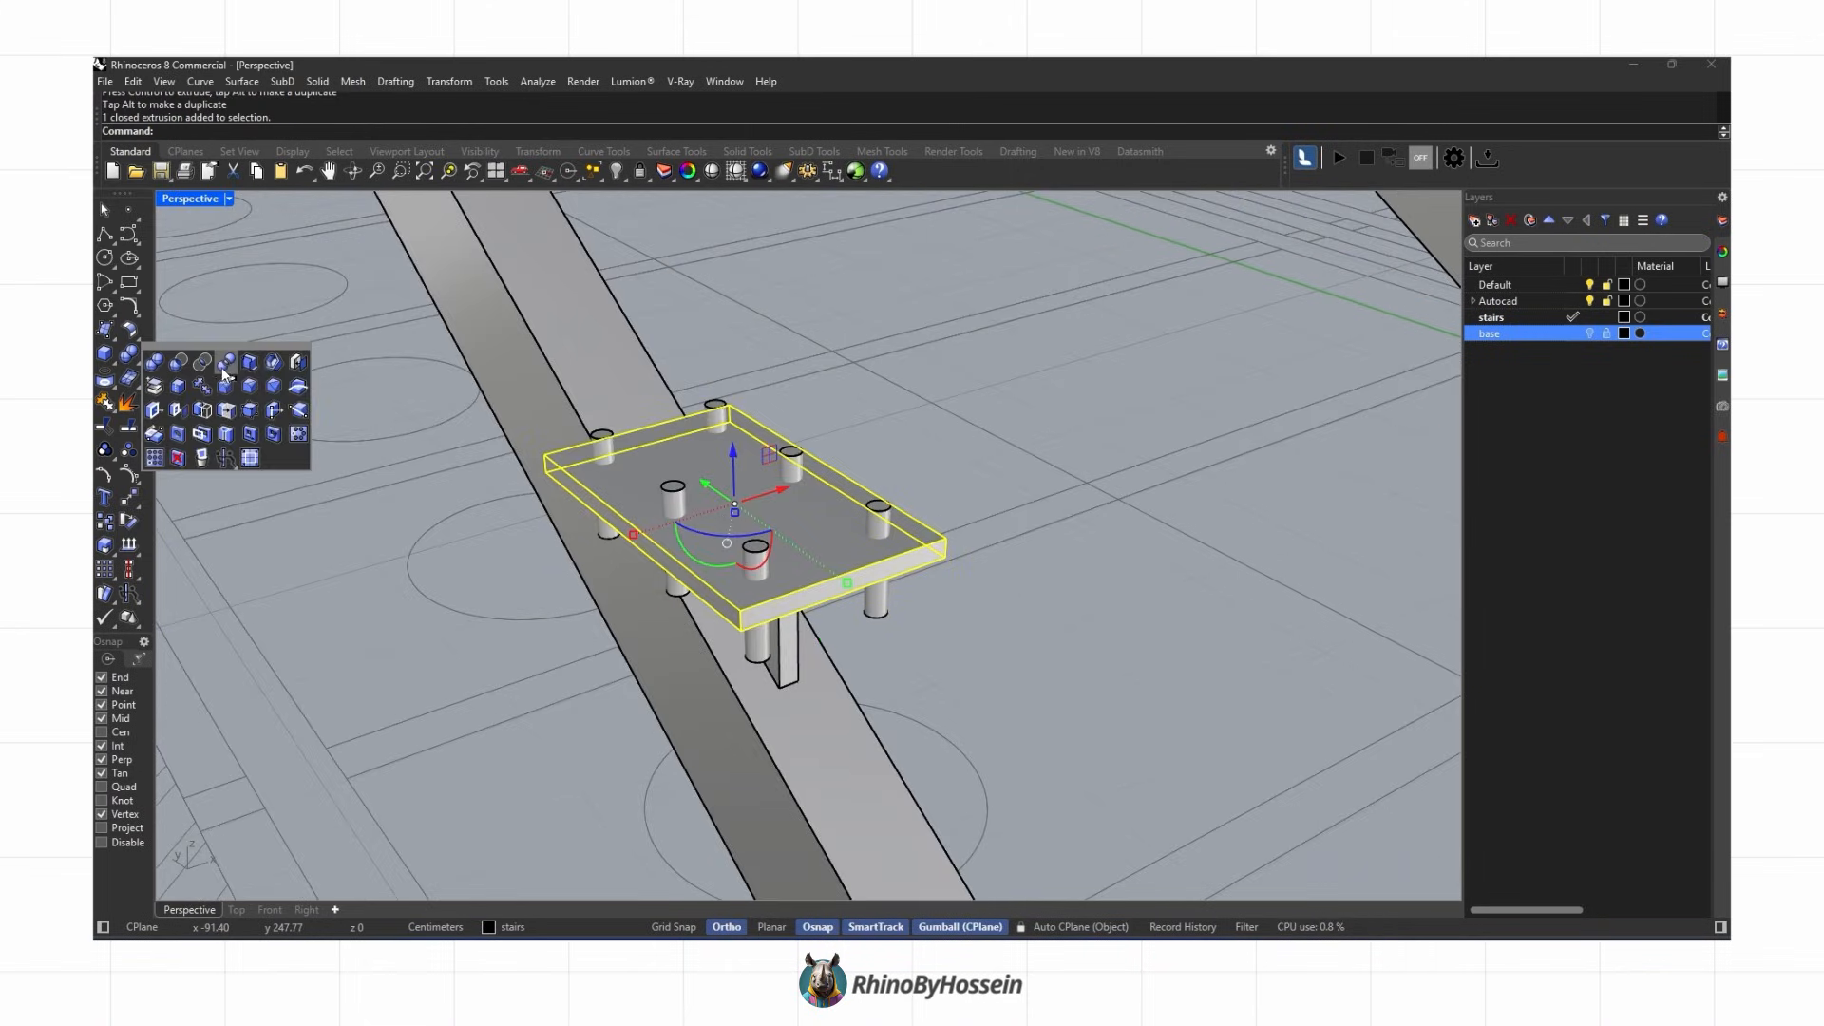
{"action": "left_click", "coordinate": [180, 363]}
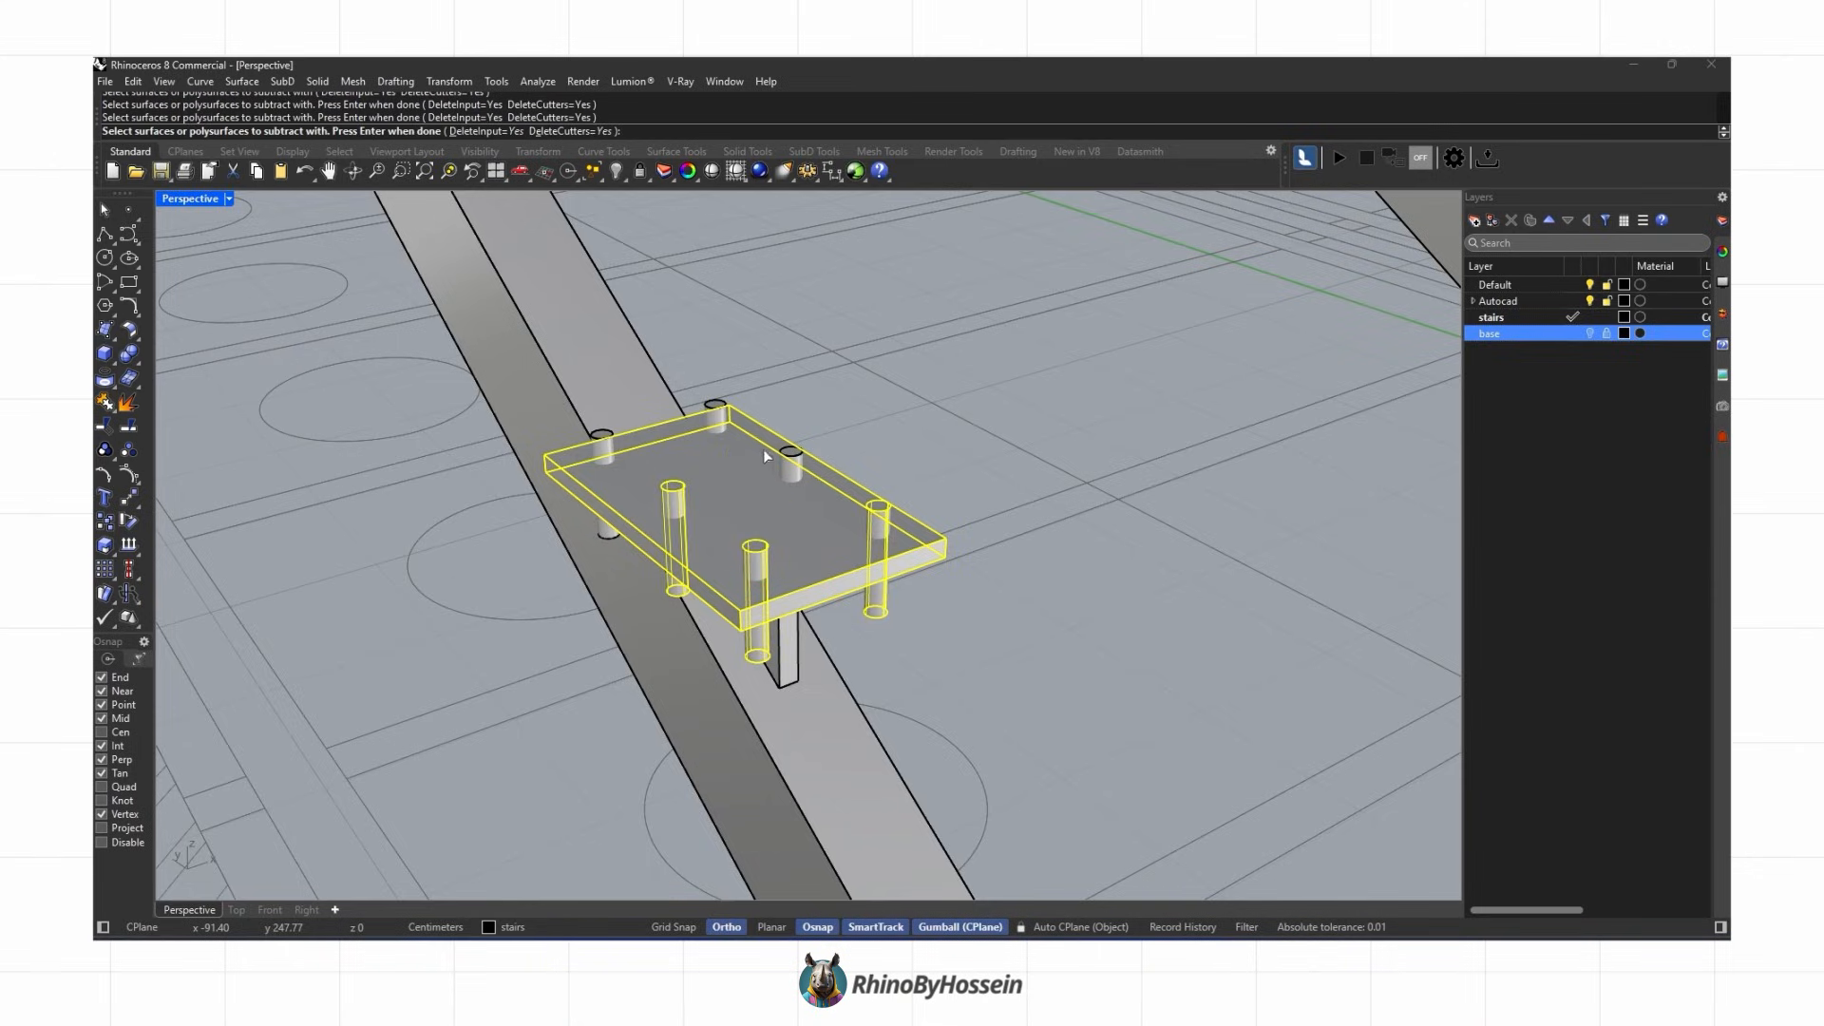
{"action": "key", "text": "Return"}
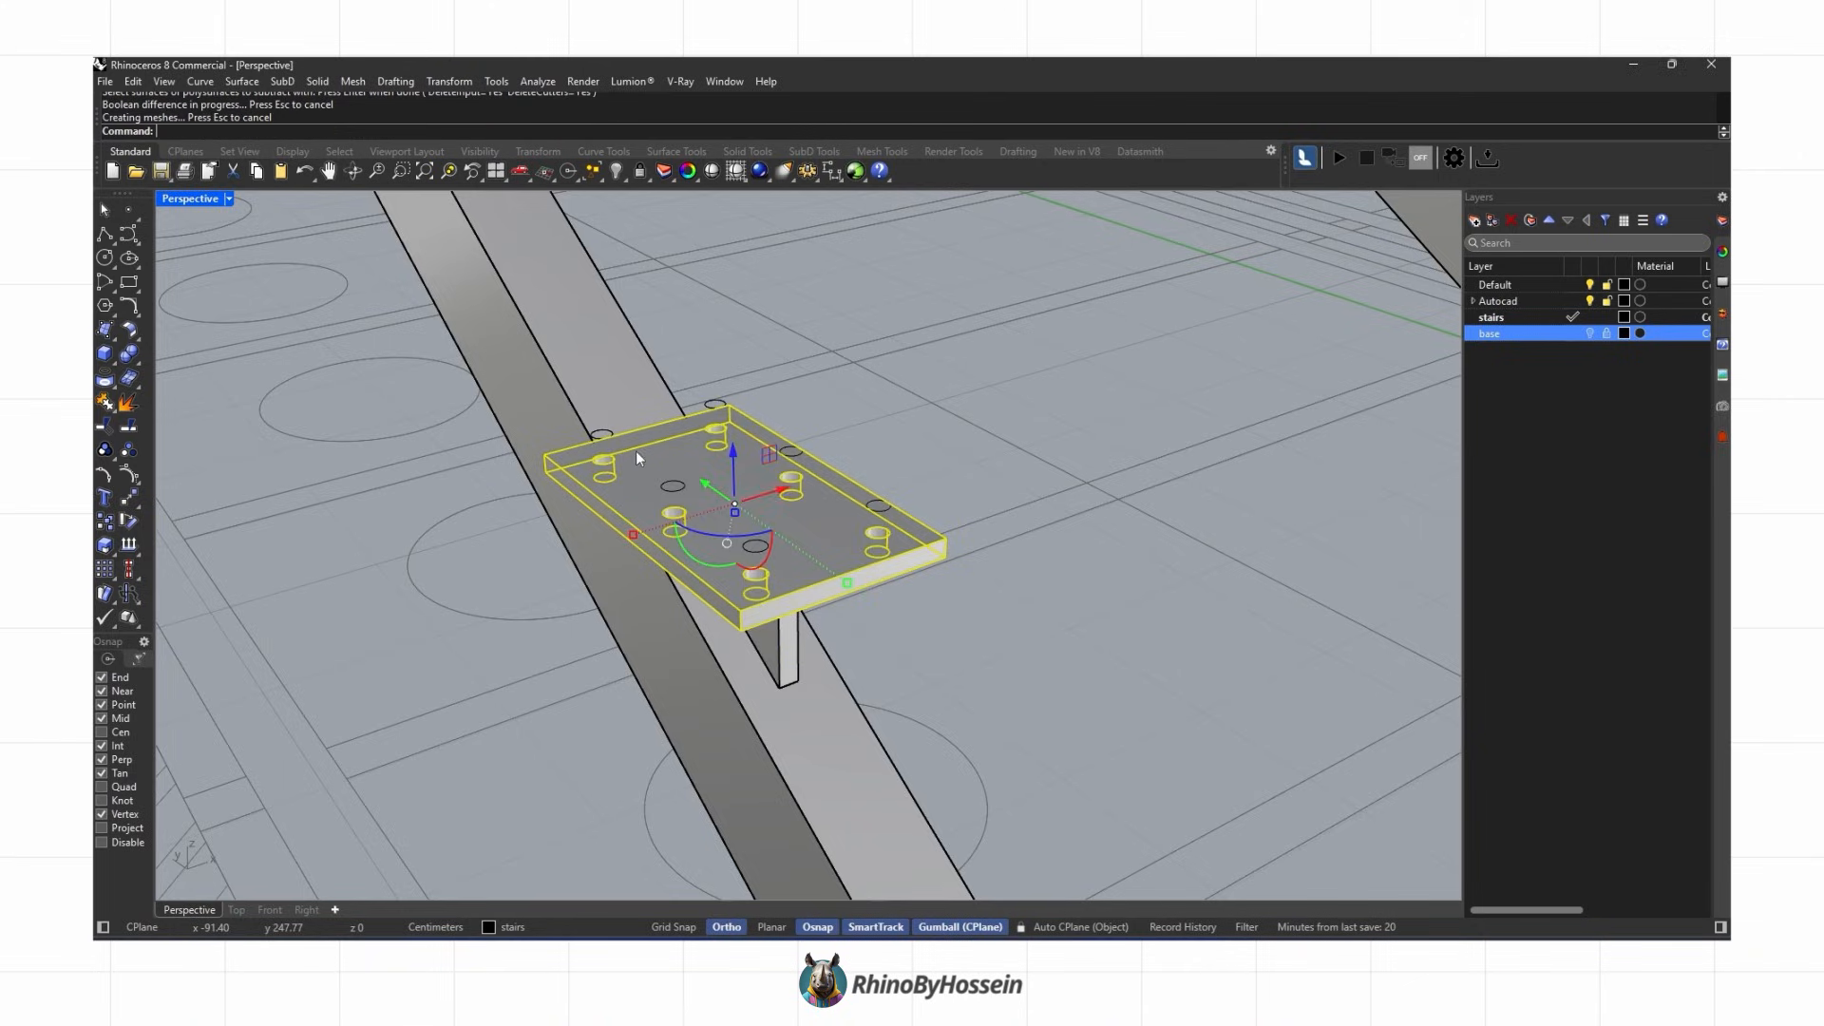
{"action": "left_click", "coordinate": [910, 494]}
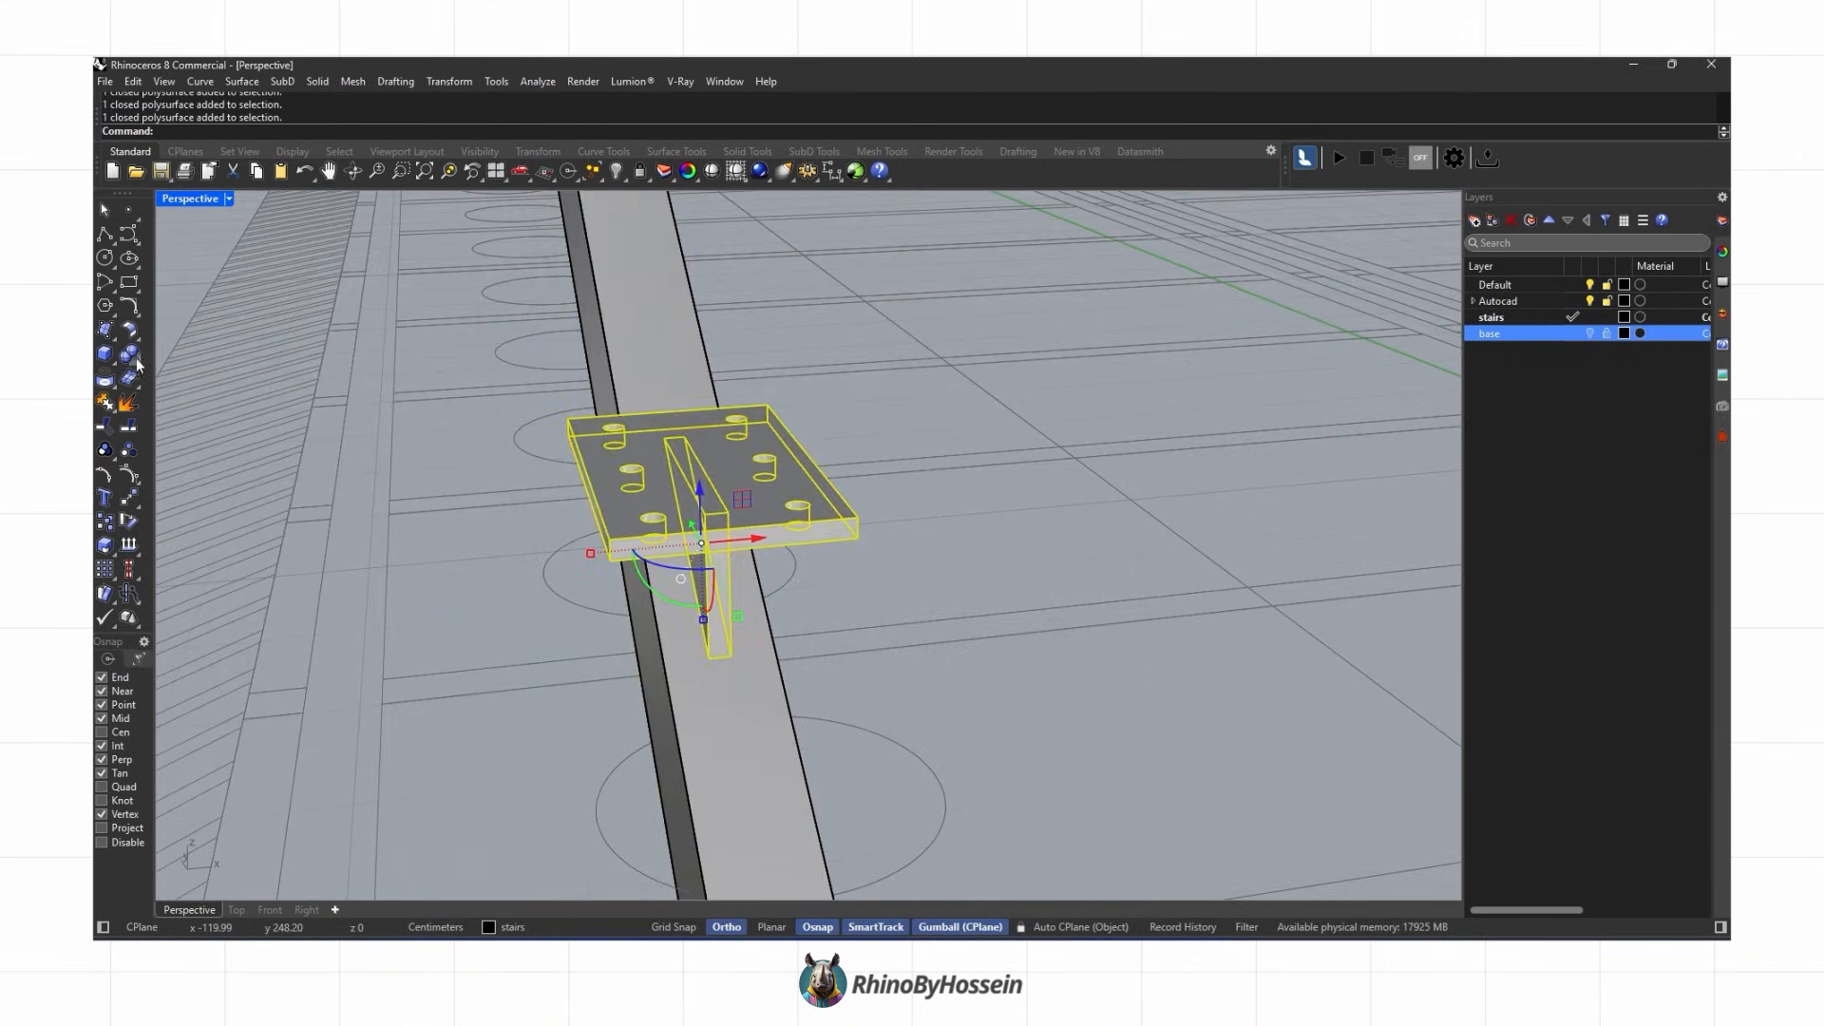
{"action": "key", "text": "Return"}
Step: Copy the finished bracket onto the other stringer
{"action": "left_click", "coordinate": [762, 484]}
{"action": "left_click", "coordinate": [896, 557]}
{"action": "middle_click", "coordinate": [896, 557]}
{"action": "left_click", "coordinate": [920, 555]}
{"action": "right_click_drag", "start_coordinate": [855, 561], "coordinate": [751, 664]}
{"action": "left_click", "coordinate": [708, 508]}
{"action": "type", "text": "co"}
{"action": "scroll", "coordinate": [743, 879], "scroll_direction": "down", "scroll_amount": 5}
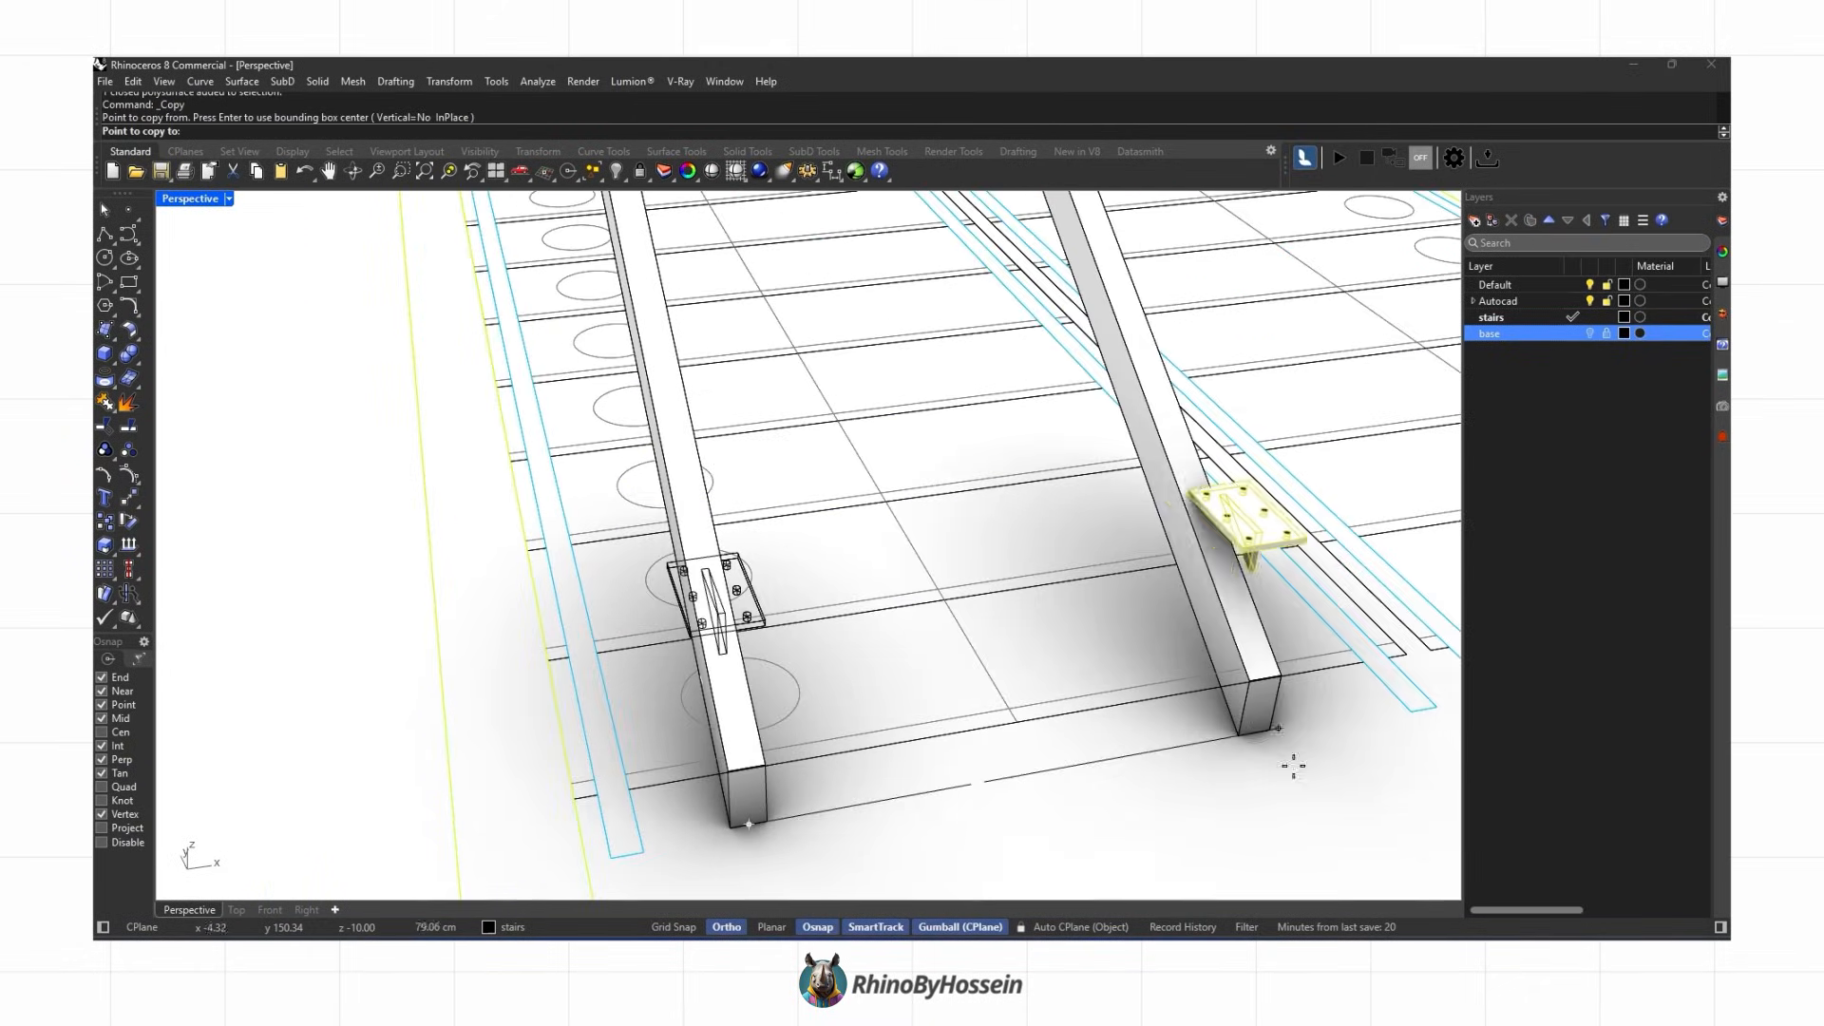
{"action": "left_click", "coordinate": [1152, 744]}
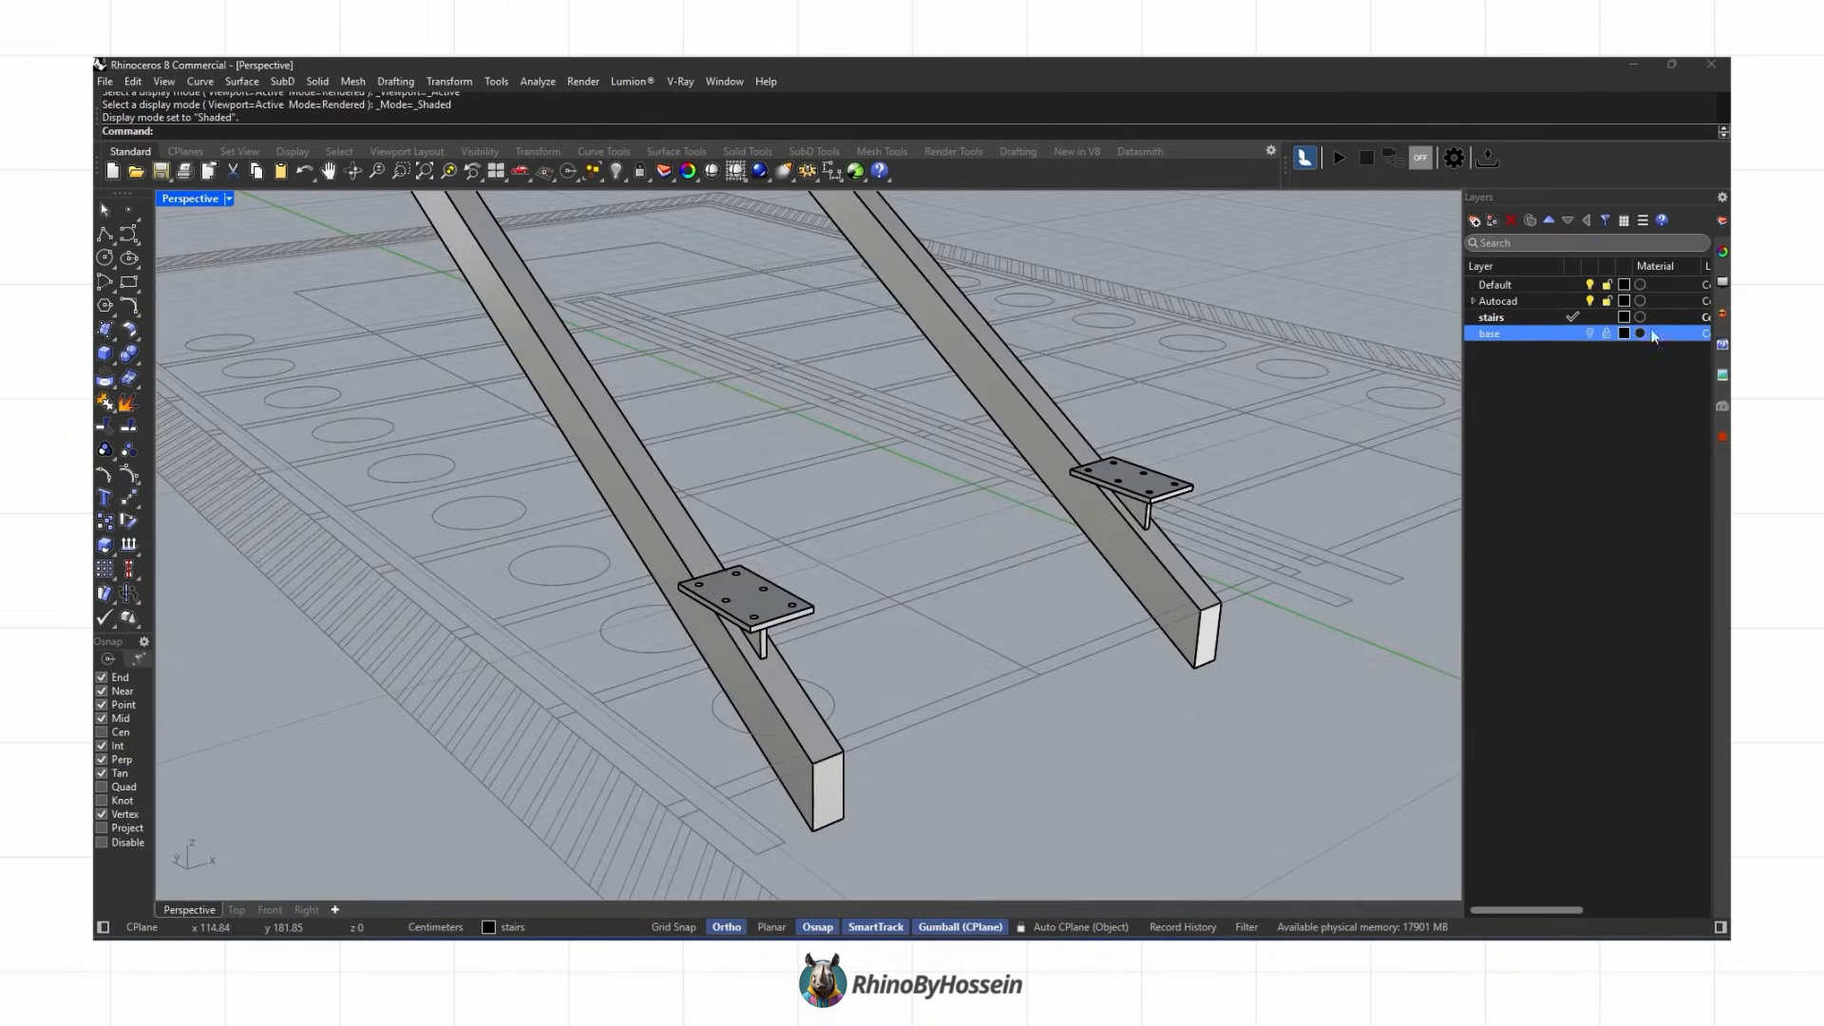
Step: Show the base layer, apply a solid tool to the lowest tread and its brackets, and delete the leftover piece
{"action": "left_click", "coordinate": [1589, 333]}
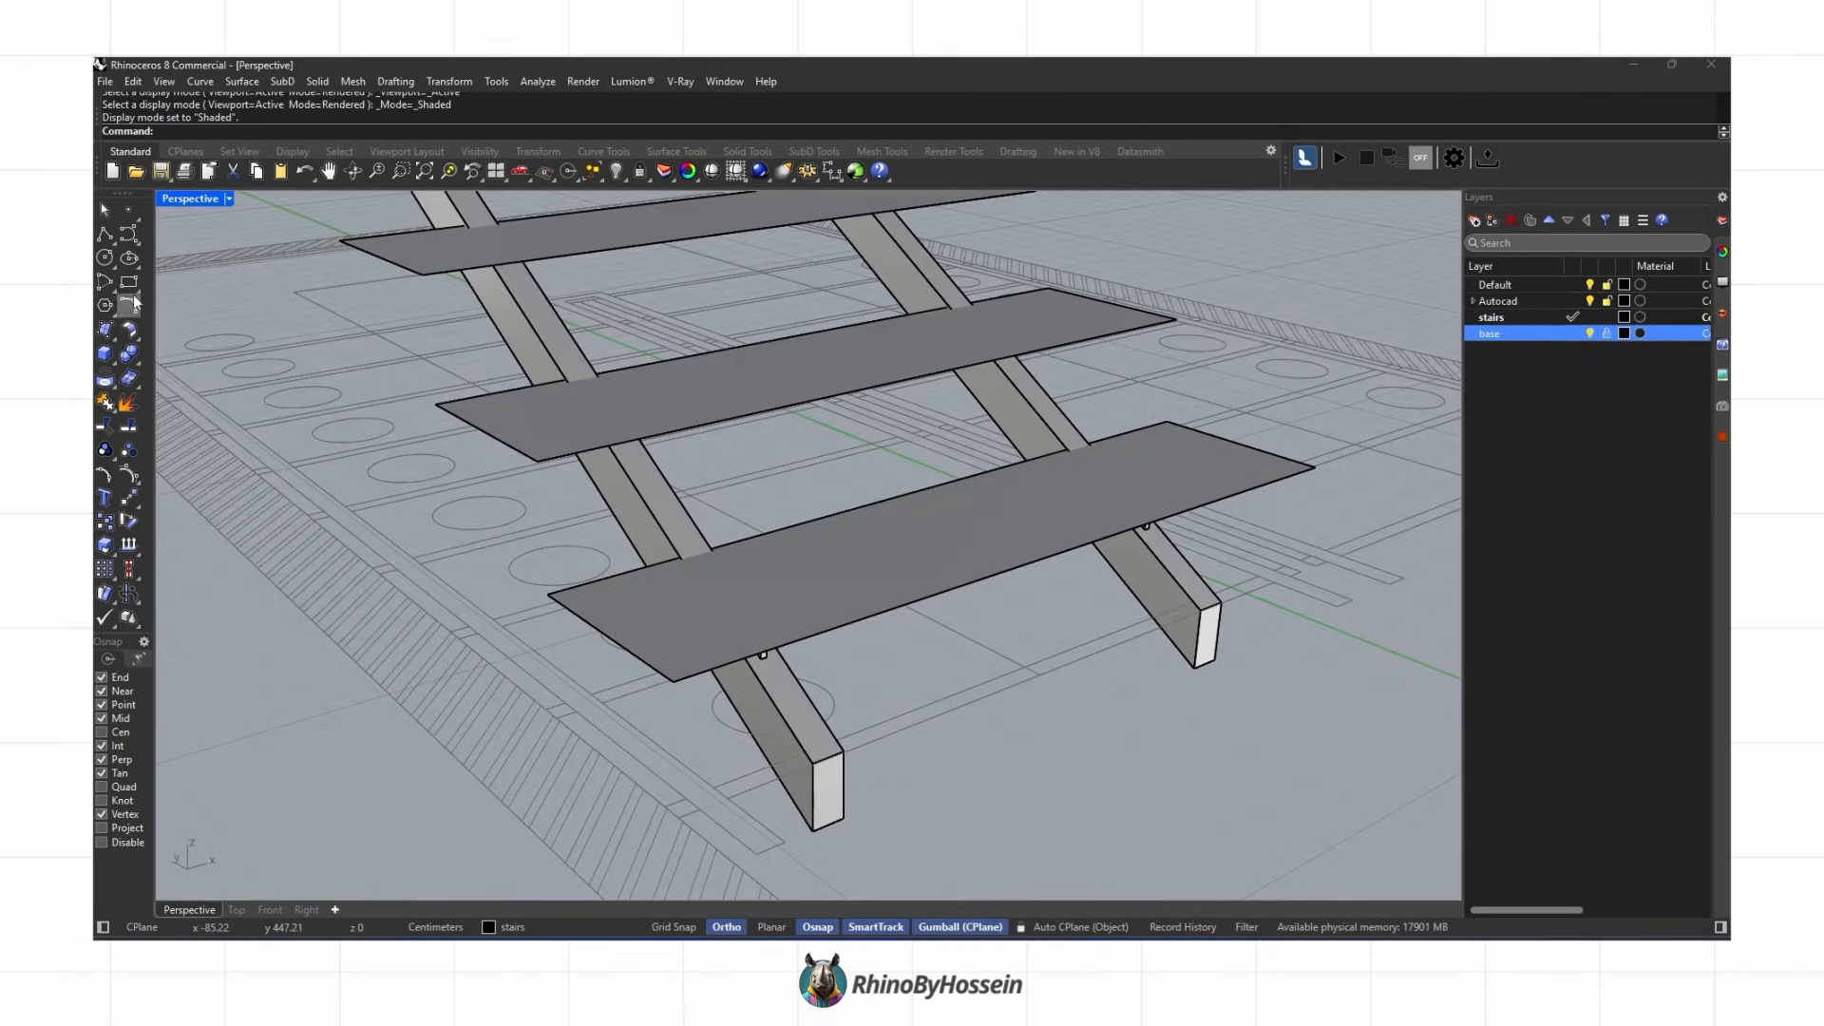
{"action": "left_click", "coordinate": [547, 593]}
{"action": "left_click", "coordinate": [1315, 467]}
{"action": "mouse_move", "coordinate": [655, 608]}
{"action": "right_mouse_down"}
{"action": "mouse_move", "coordinate": [814, 643]}
{"action": "mouse_move", "coordinate": [836, 542]}
{"action": "mouse_move", "coordinate": [655, 504]}
{"action": "mouse_move", "coordinate": [717, 632]}
{"action": "mouse_move", "coordinate": [750, 532]}
{"action": "mouse_move", "coordinate": [811, 616]}
{"action": "right_mouse_up"}
{"action": "left_click", "coordinate": [814, 643]}
{"action": "left_click", "coordinate": [111, 360]}
{"action": "left_click", "coordinate": [176, 389]}
{"action": "left_click", "coordinate": [788, 570]}
{"action": "key", "text": "Delete"}
Step: Apply another solid tool to the tread and bracket pieces and delete the leftover object
{"action": "left_click", "coordinate": [1588, 340]}
{"action": "right_click_drag", "start_coordinate": [684, 569], "coordinate": [751, 646]}
{"action": "scroll", "coordinate": [859, 630], "scroll_direction": "up", "scroll_amount": 5}
{"action": "left_click", "coordinate": [859, 631]}
{"action": "scroll", "coordinate": [806, 652], "scroll_direction": "up", "scroll_amount": 3}
{"action": "left_click", "coordinate": [751, 645]}
{"action": "left_click", "coordinate": [810, 698]}
{"action": "left_click", "coordinate": [135, 360]}
{"action": "left_click", "coordinate": [237, 366]}
{"action": "left_click", "coordinate": [760, 309]}
{"action": "left_click", "coordinate": [488, 701]}
{"action": "right_click", "coordinate": [489, 704]}
{"action": "left_click", "coordinate": [622, 646]}
{"action": "key", "text": "Delete"}
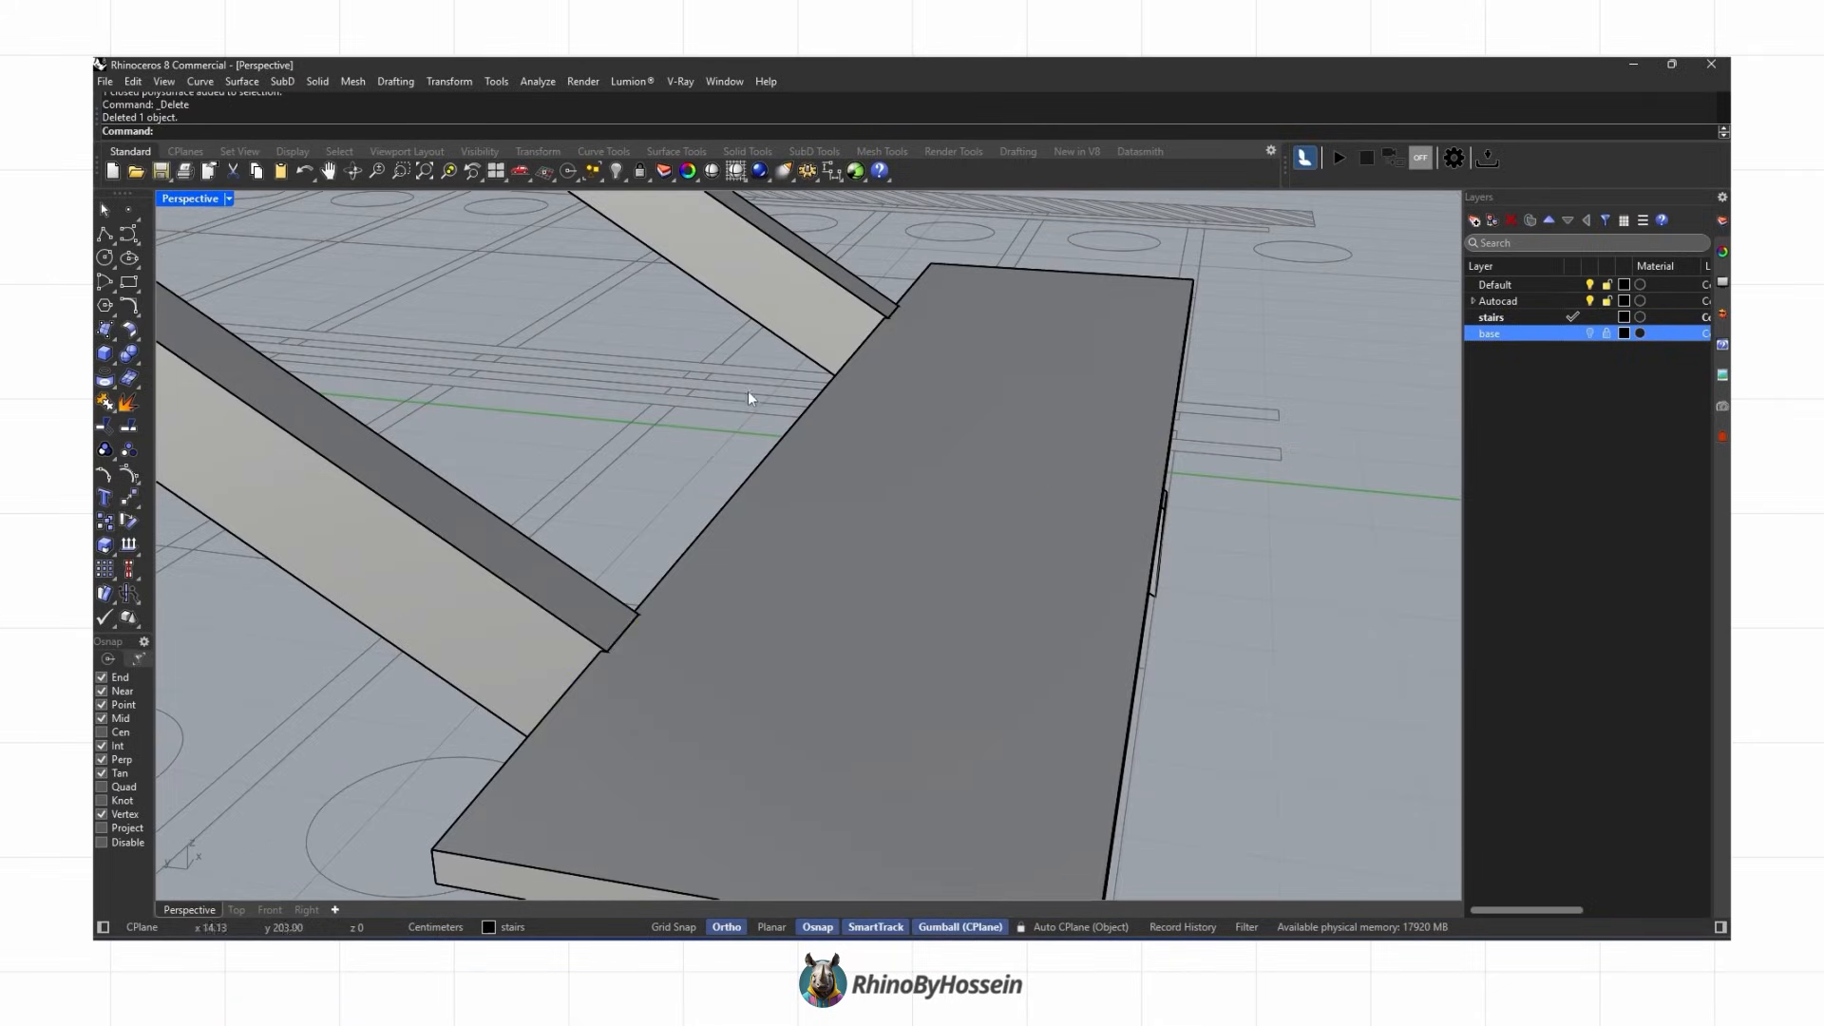
Step: Group the lowest tread with its two brackets and move the group into place at the foot of the stringers
{"action": "scroll", "coordinate": [755, 410], "scroll_direction": "down", "scroll_amount": 4}
{"action": "right_click_drag", "start_coordinate": [944, 366], "coordinate": [713, 276]}
{"action": "left_click", "coordinate": [533, 529]}
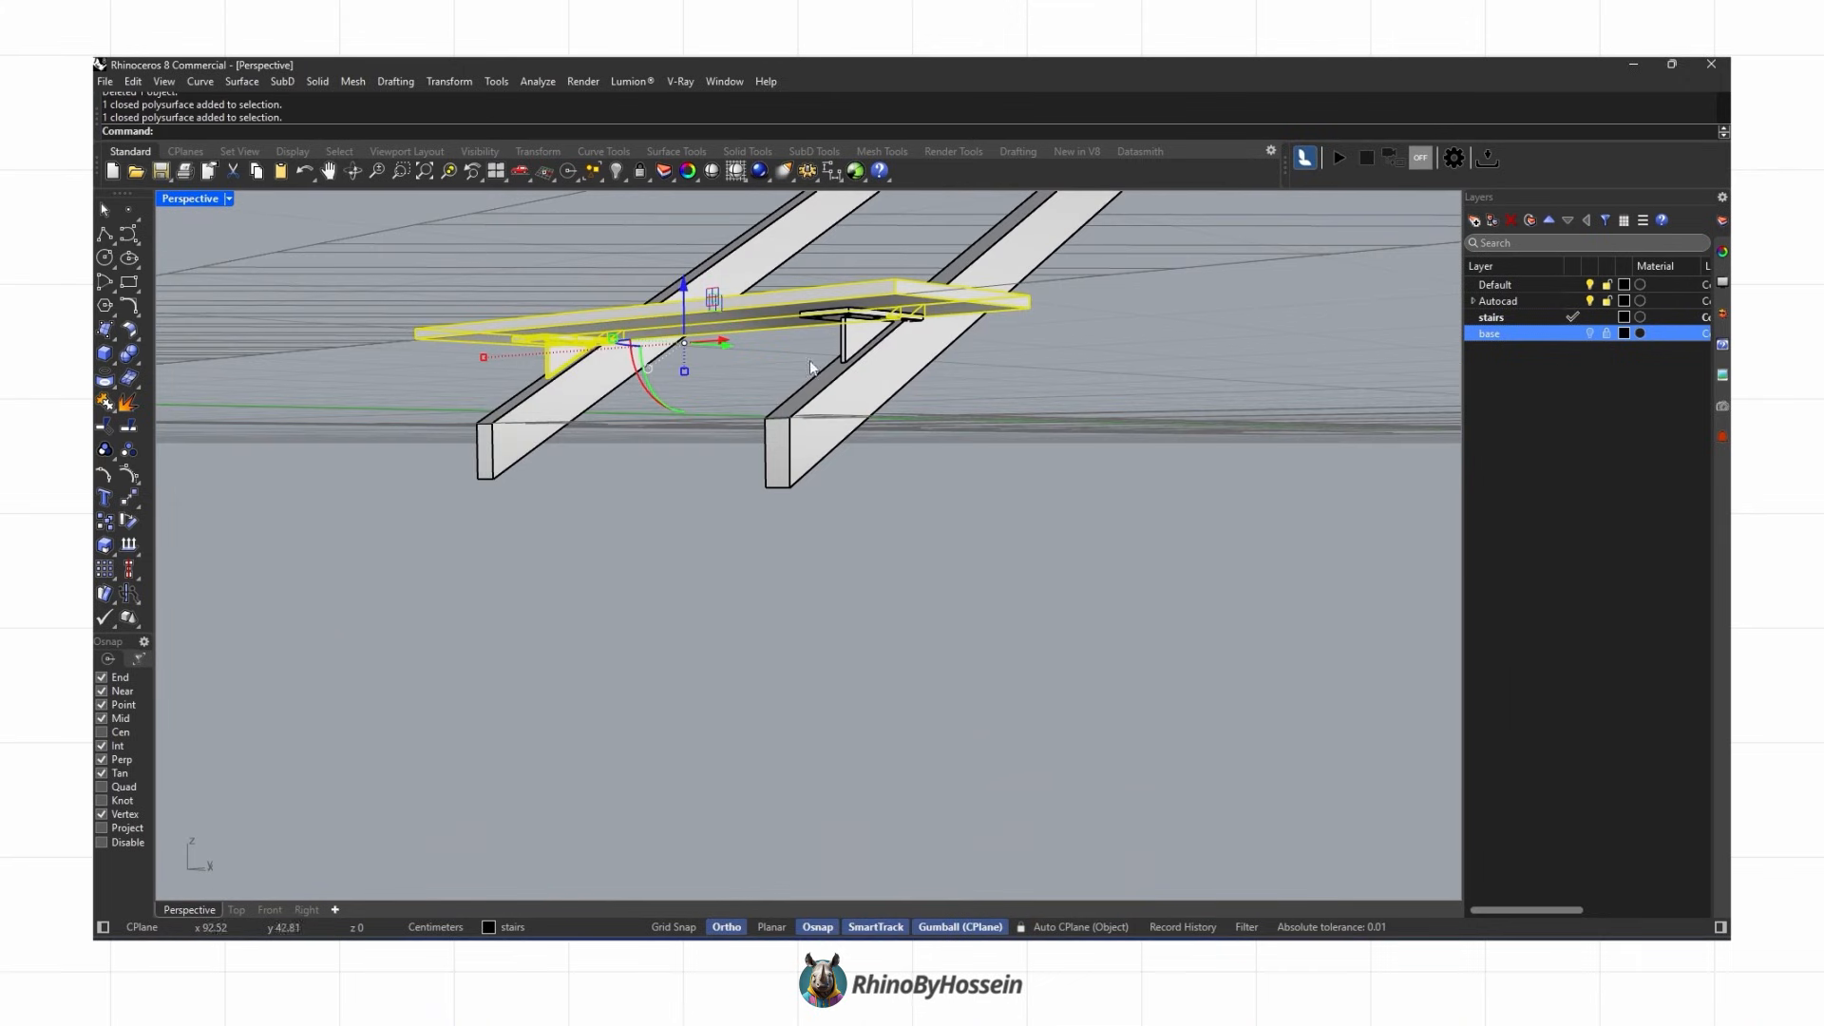
{"action": "left_click", "coordinate": [105, 450]}
{"action": "right_click_drag", "start_coordinate": [1372, 371], "coordinate": [1068, 552]}
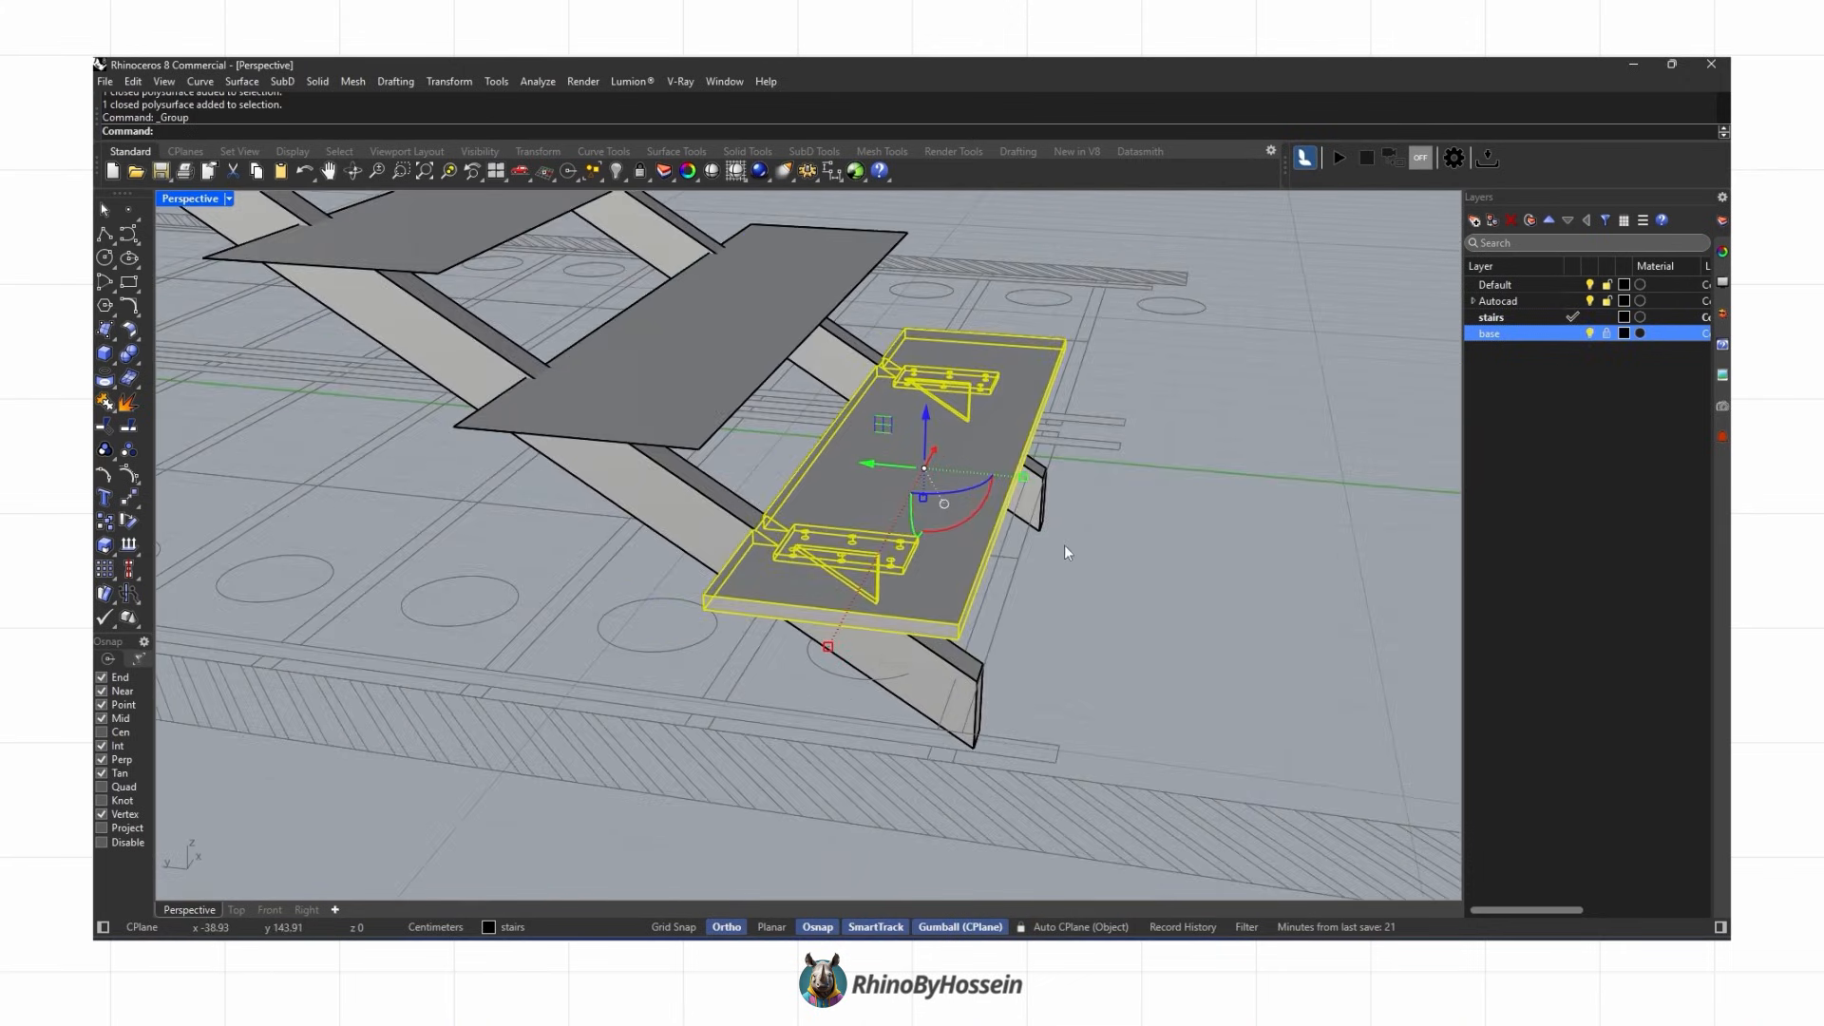
{"action": "right_click_drag", "start_coordinate": [764, 615], "coordinate": [1176, 577]}
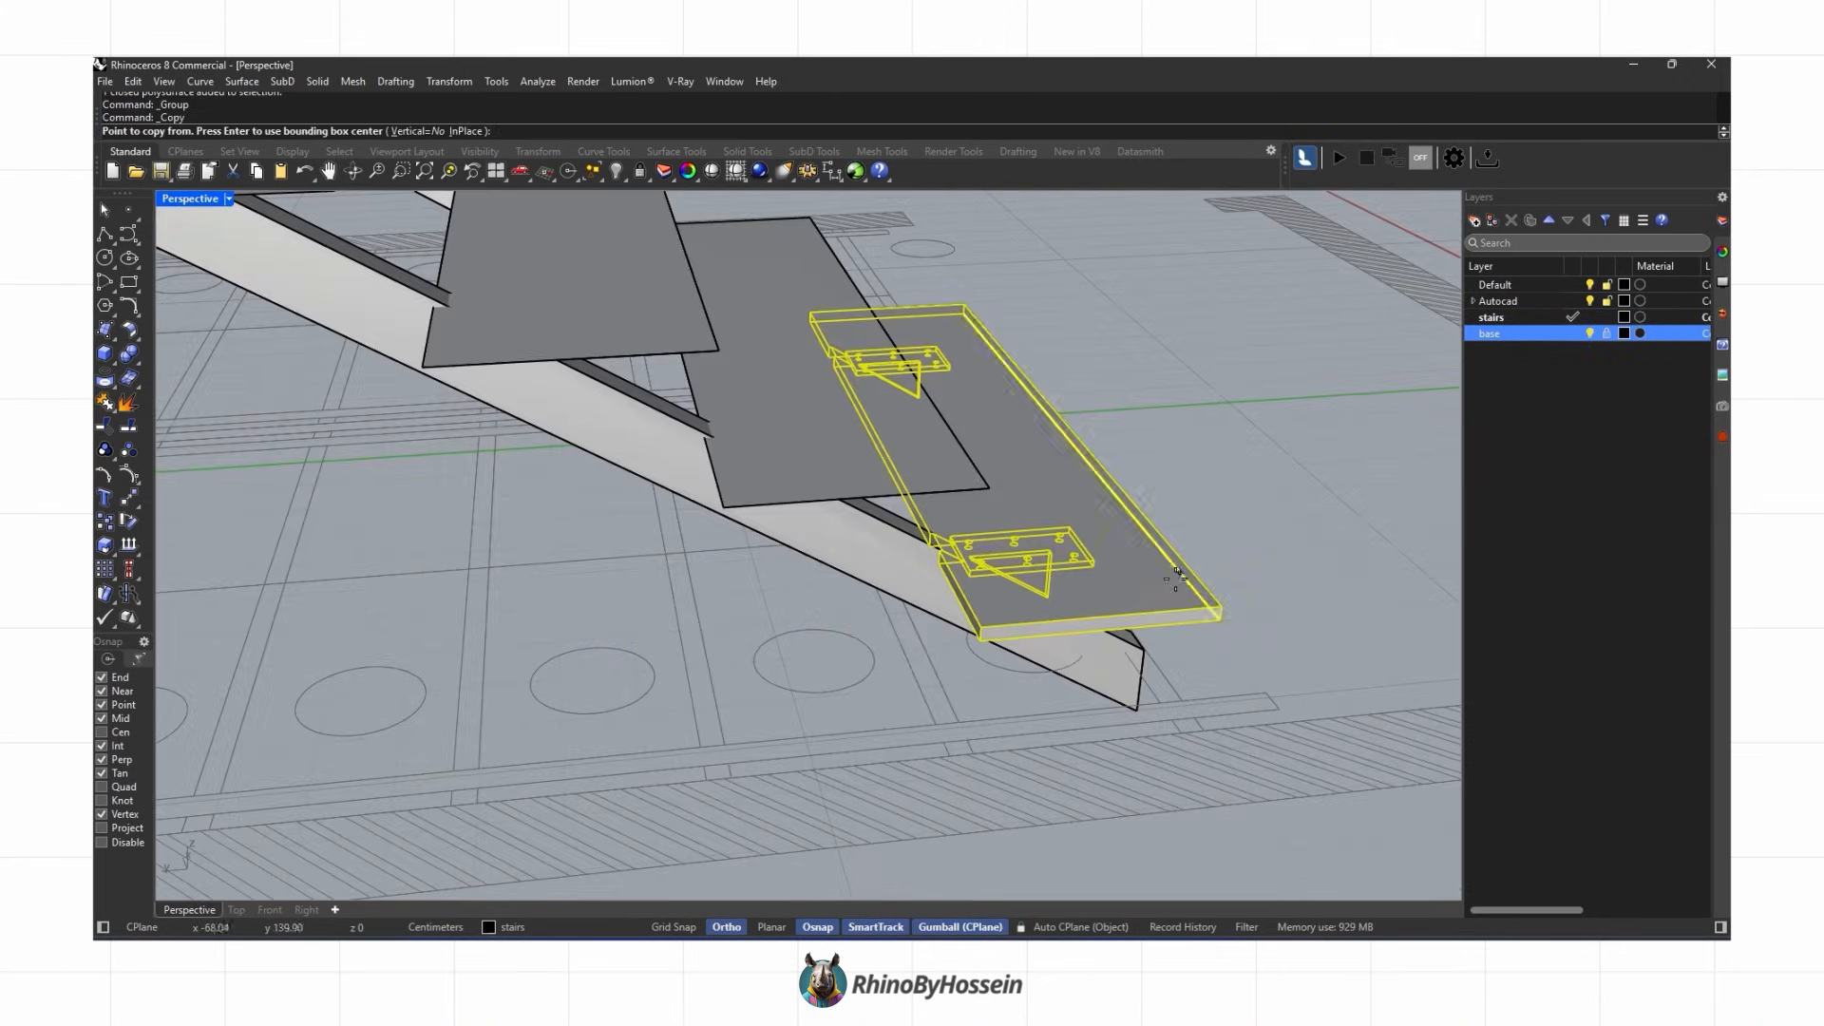
{"action": "left_click", "coordinate": [1221, 604]}
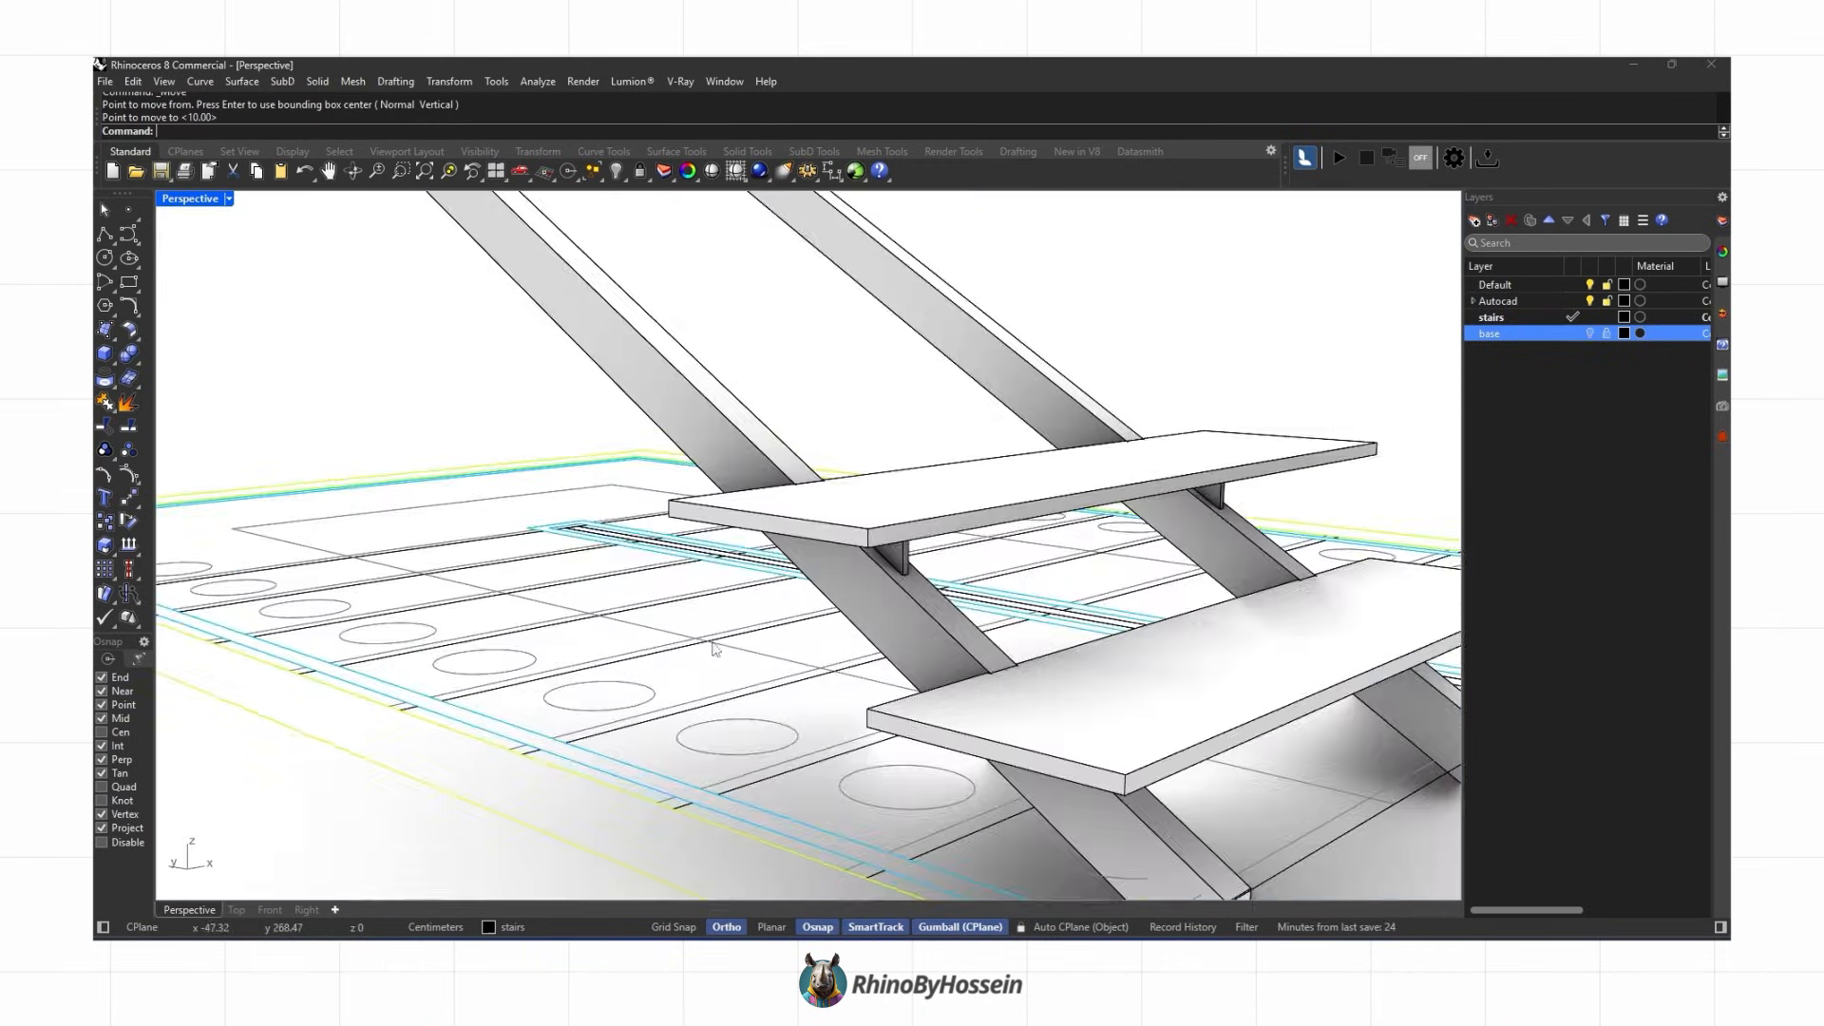
{"action": "right_click_drag", "start_coordinate": [855, 657], "coordinate": [825, 625]}
{"action": "scroll", "coordinate": [794, 646], "scroll_direction": "down", "scroll_amount": 5}
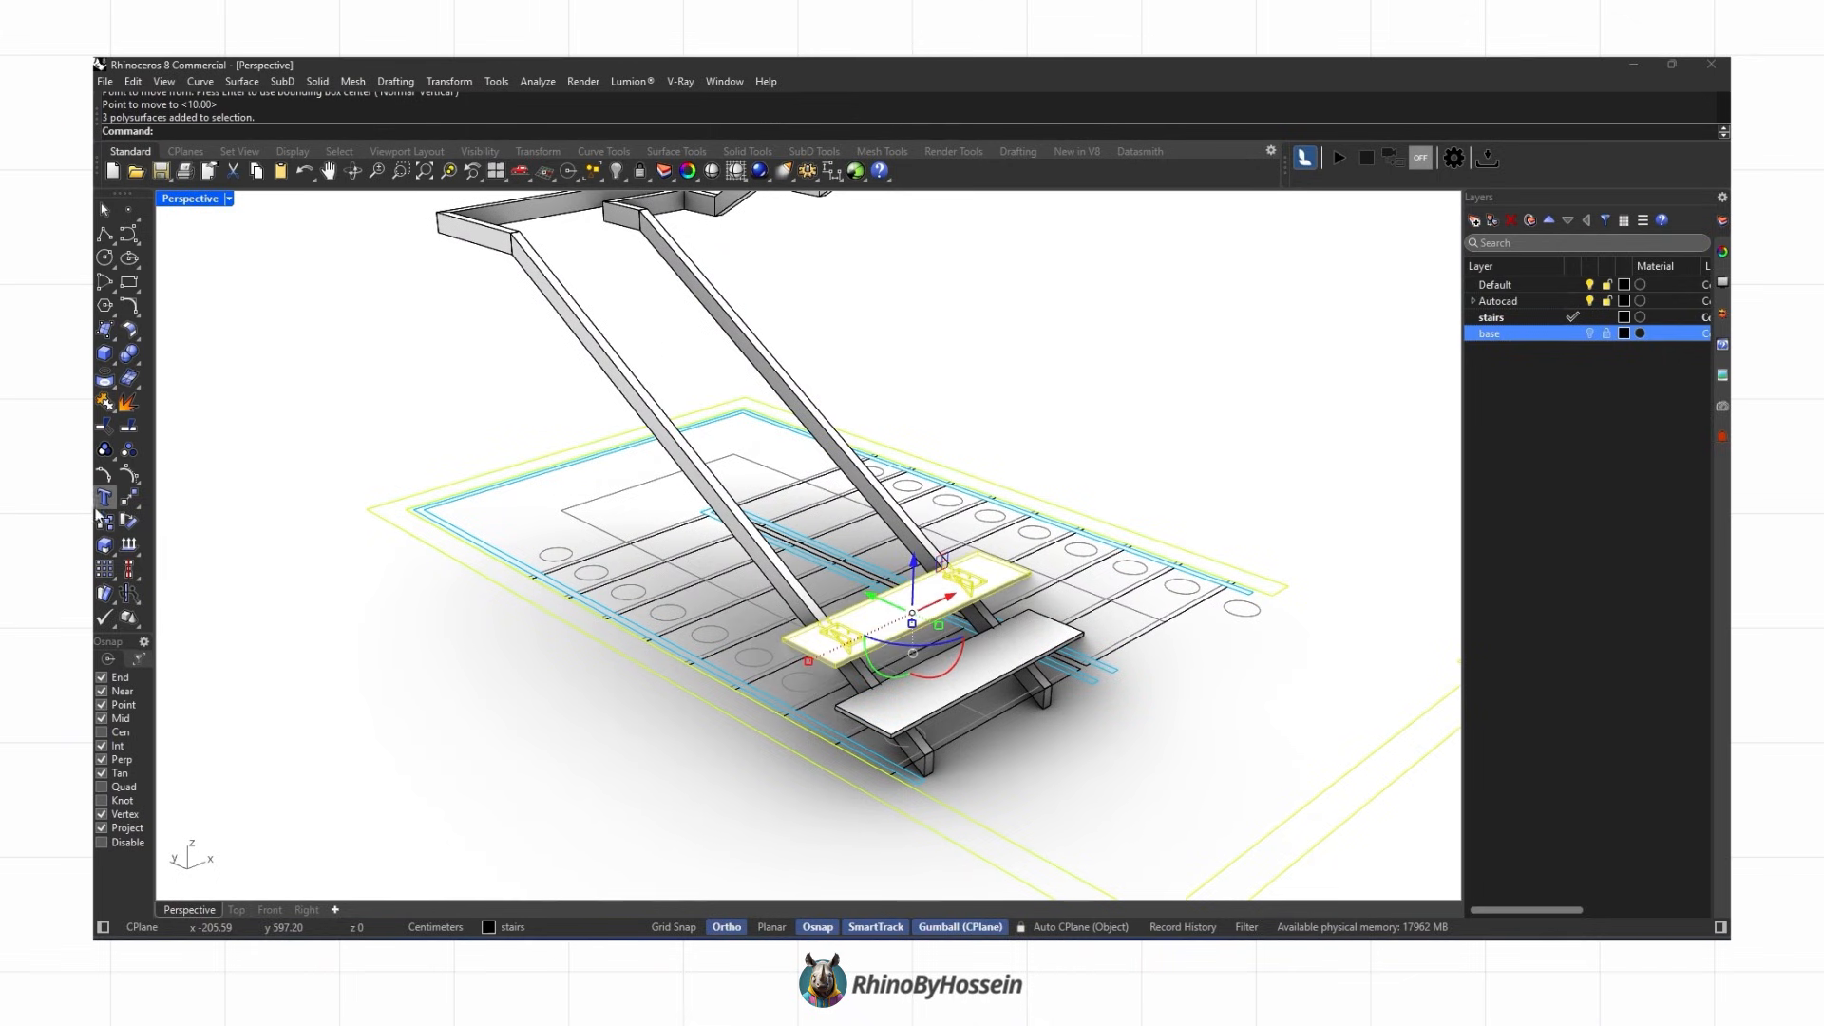
Step: Copy the tread group up the lower flight to each step position along the stringers
{"action": "left_click", "coordinate": [102, 521]}
{"action": "scroll", "coordinate": [813, 688], "scroll_direction": "up", "scroll_amount": 5}
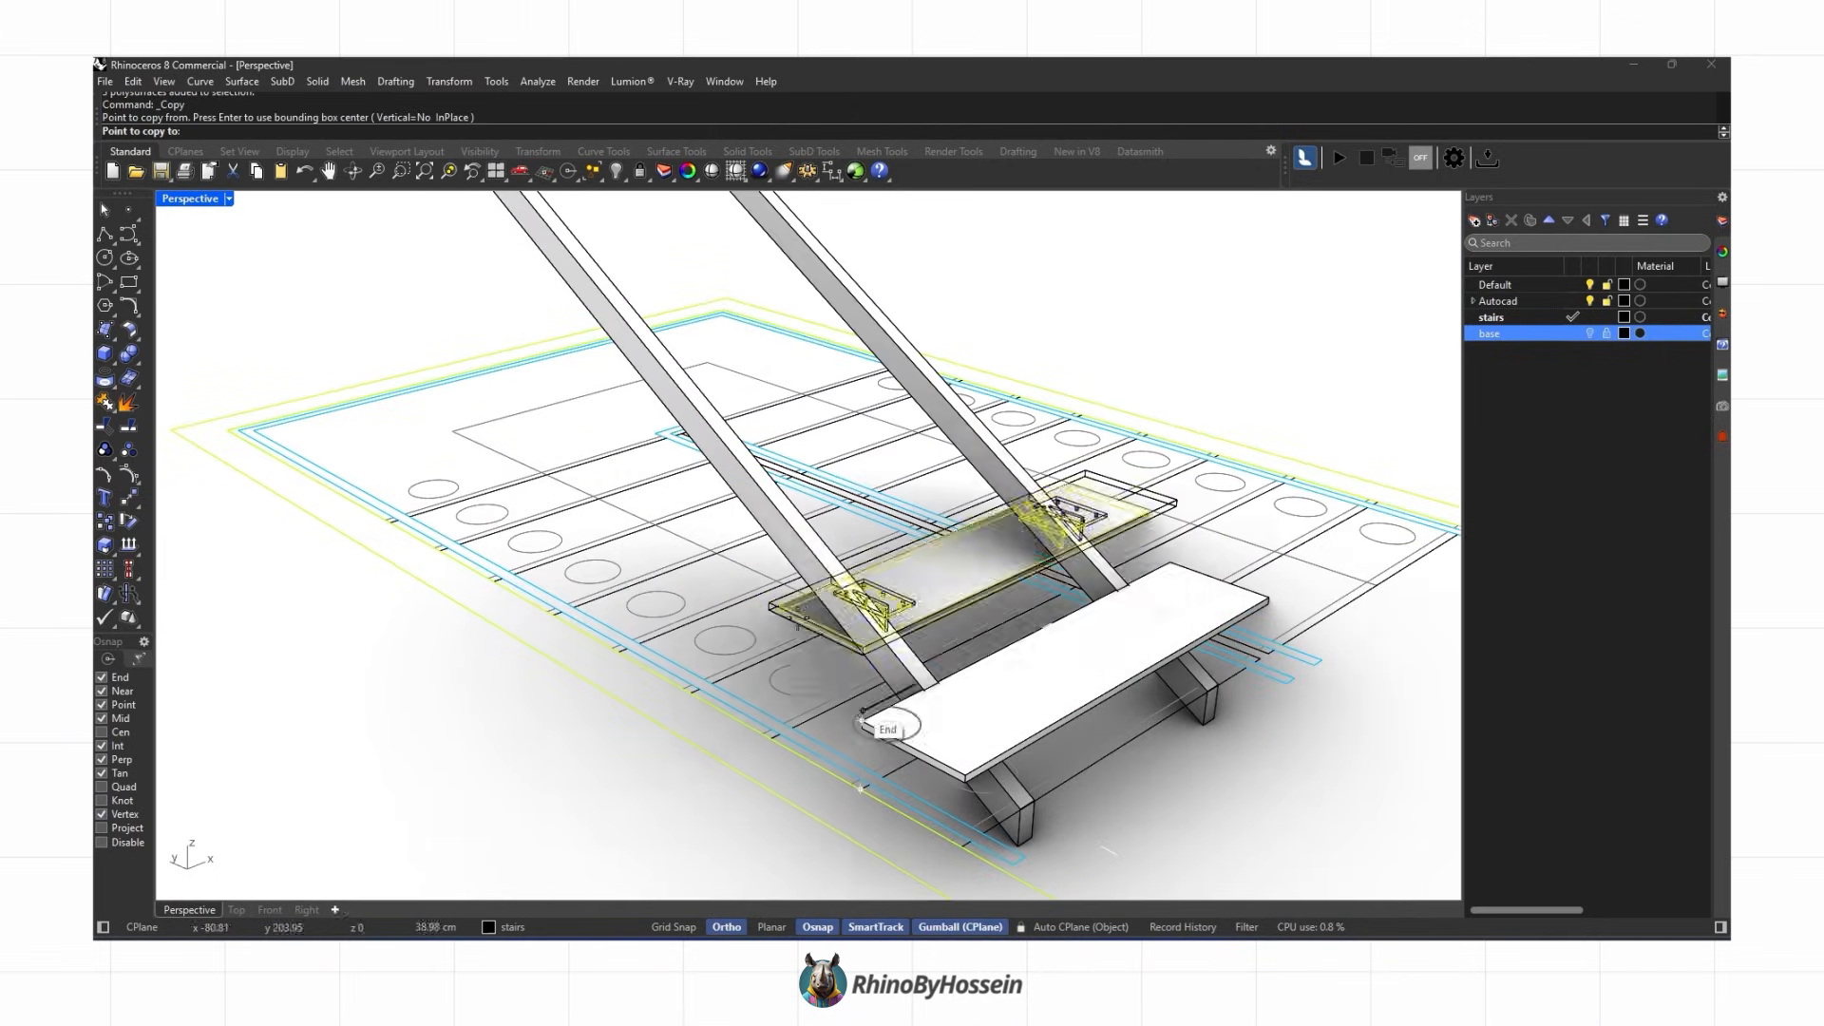
{"action": "left_click", "coordinate": [774, 608]}
{"action": "left_click", "coordinate": [608, 387]}
{"action": "left_click", "coordinate": [529, 292]}
{"action": "right_click_drag", "start_coordinate": [518, 282], "coordinate": [752, 613], "text": "shift"}
{"action": "left_click", "coordinate": [750, 616]}
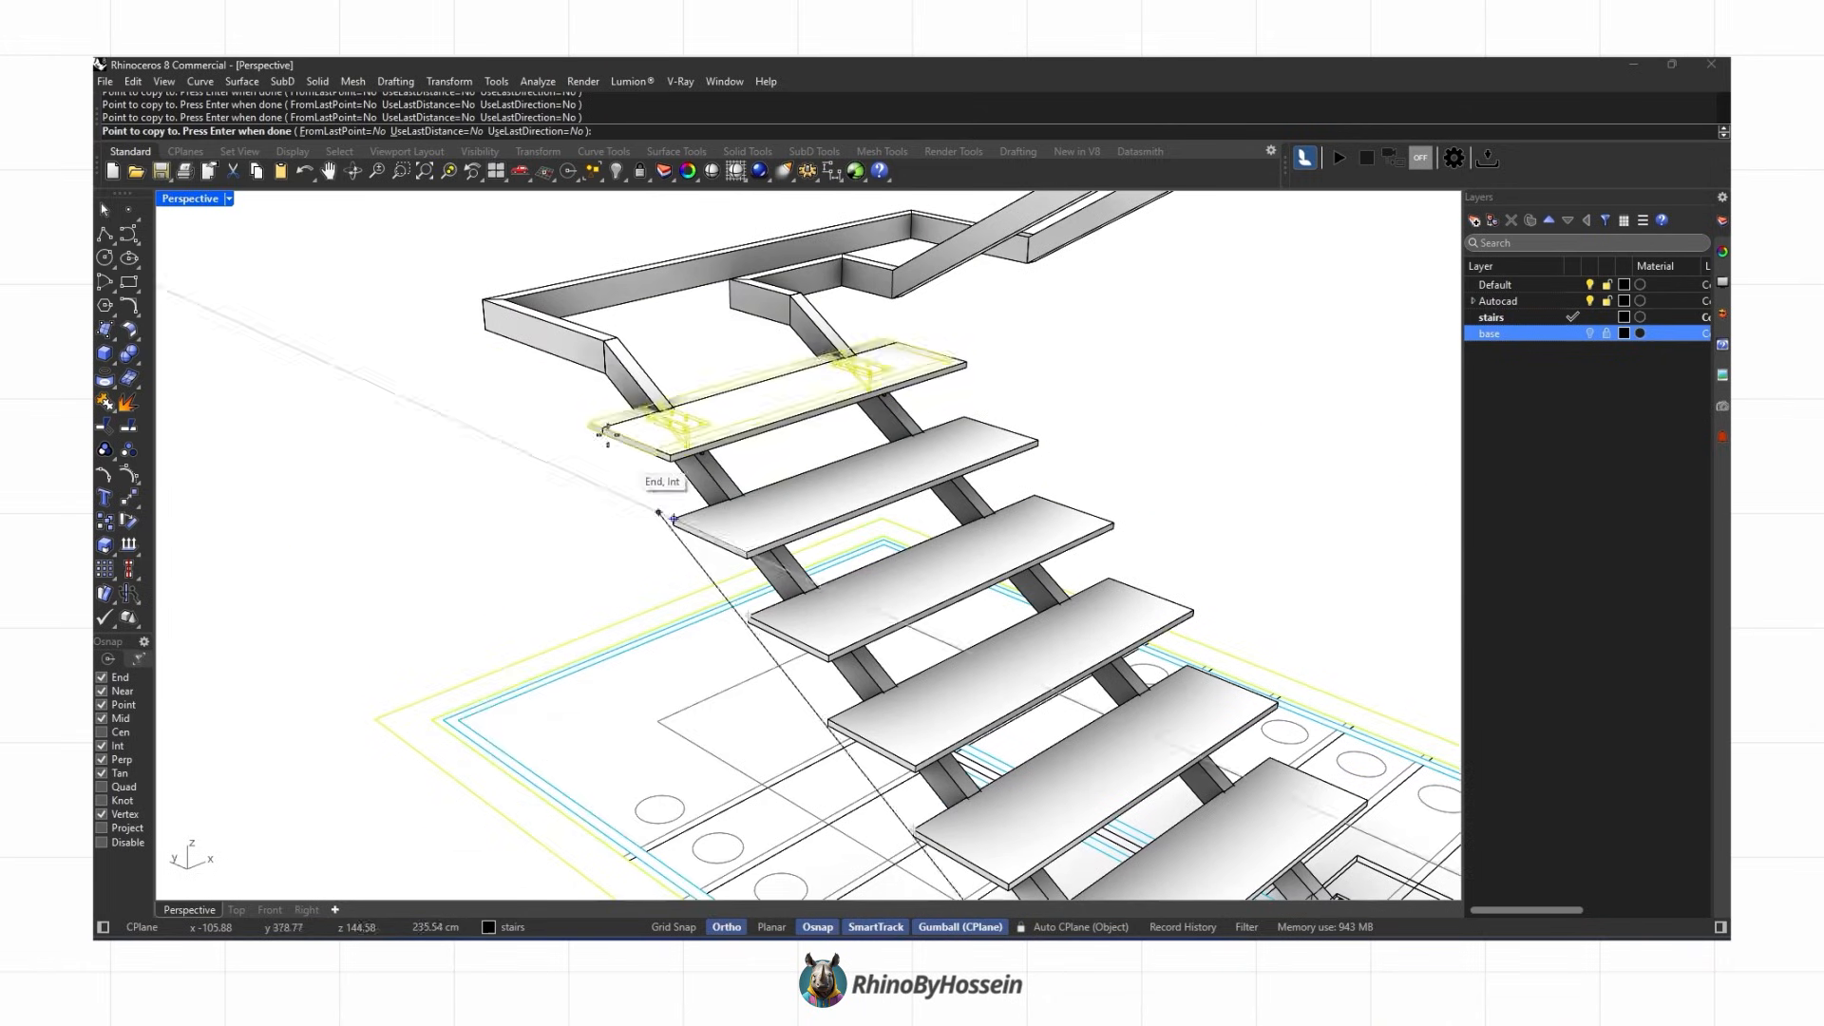
{"action": "left_click", "coordinate": [593, 420]}
{"action": "right_click_drag", "start_coordinate": [592, 420], "coordinate": [771, 541]}
{"action": "right_click", "coordinate": [802, 408]}
{"action": "scroll", "coordinate": [573, 400], "scroll_direction": "down", "scroll_amount": 5}
{"action": "scroll", "coordinate": [771, 541], "scroll_direction": "down", "scroll_amount": 3}
{"action": "scroll", "coordinate": [777, 591], "scroll_direction": "up", "scroll_amount": 5}
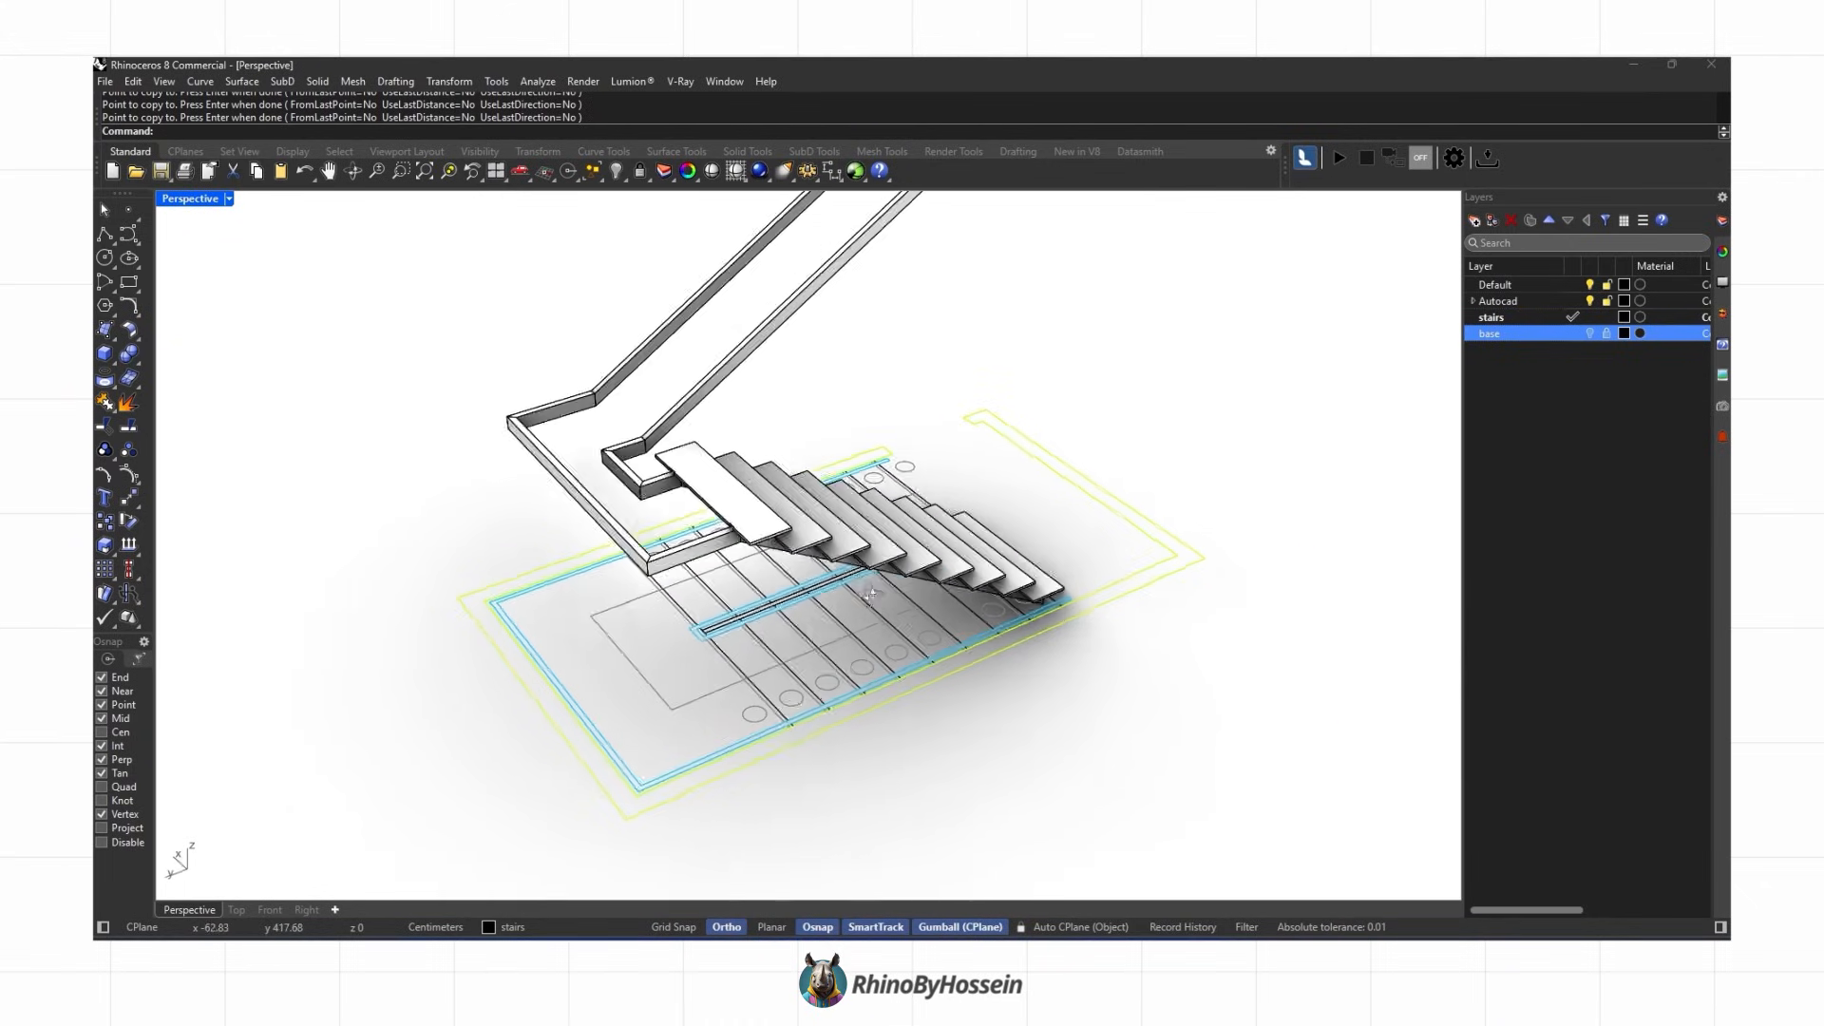
Step: Select the top tread group and move it up in the Right view to where it meets the stringer
{"action": "key", "text": "ctrl+alt+s"}
{"action": "mouse_move", "coordinate": [829, 572]}
{"action": "right_mouse_down"}
{"action": "mouse_move", "coordinate": [801, 630]}
{"action": "mouse_move", "coordinate": [774, 527]}
{"action": "mouse_move", "coordinate": [819, 598]}
{"action": "right_mouse_up"}
{"action": "right_click_drag", "start_coordinate": [693, 607], "coordinate": [719, 667]}
{"action": "key", "text": "Escape"}
{"action": "right_click_drag", "start_coordinate": [771, 553], "coordinate": [852, 593]}
{"action": "left_click", "coordinate": [826, 564]}
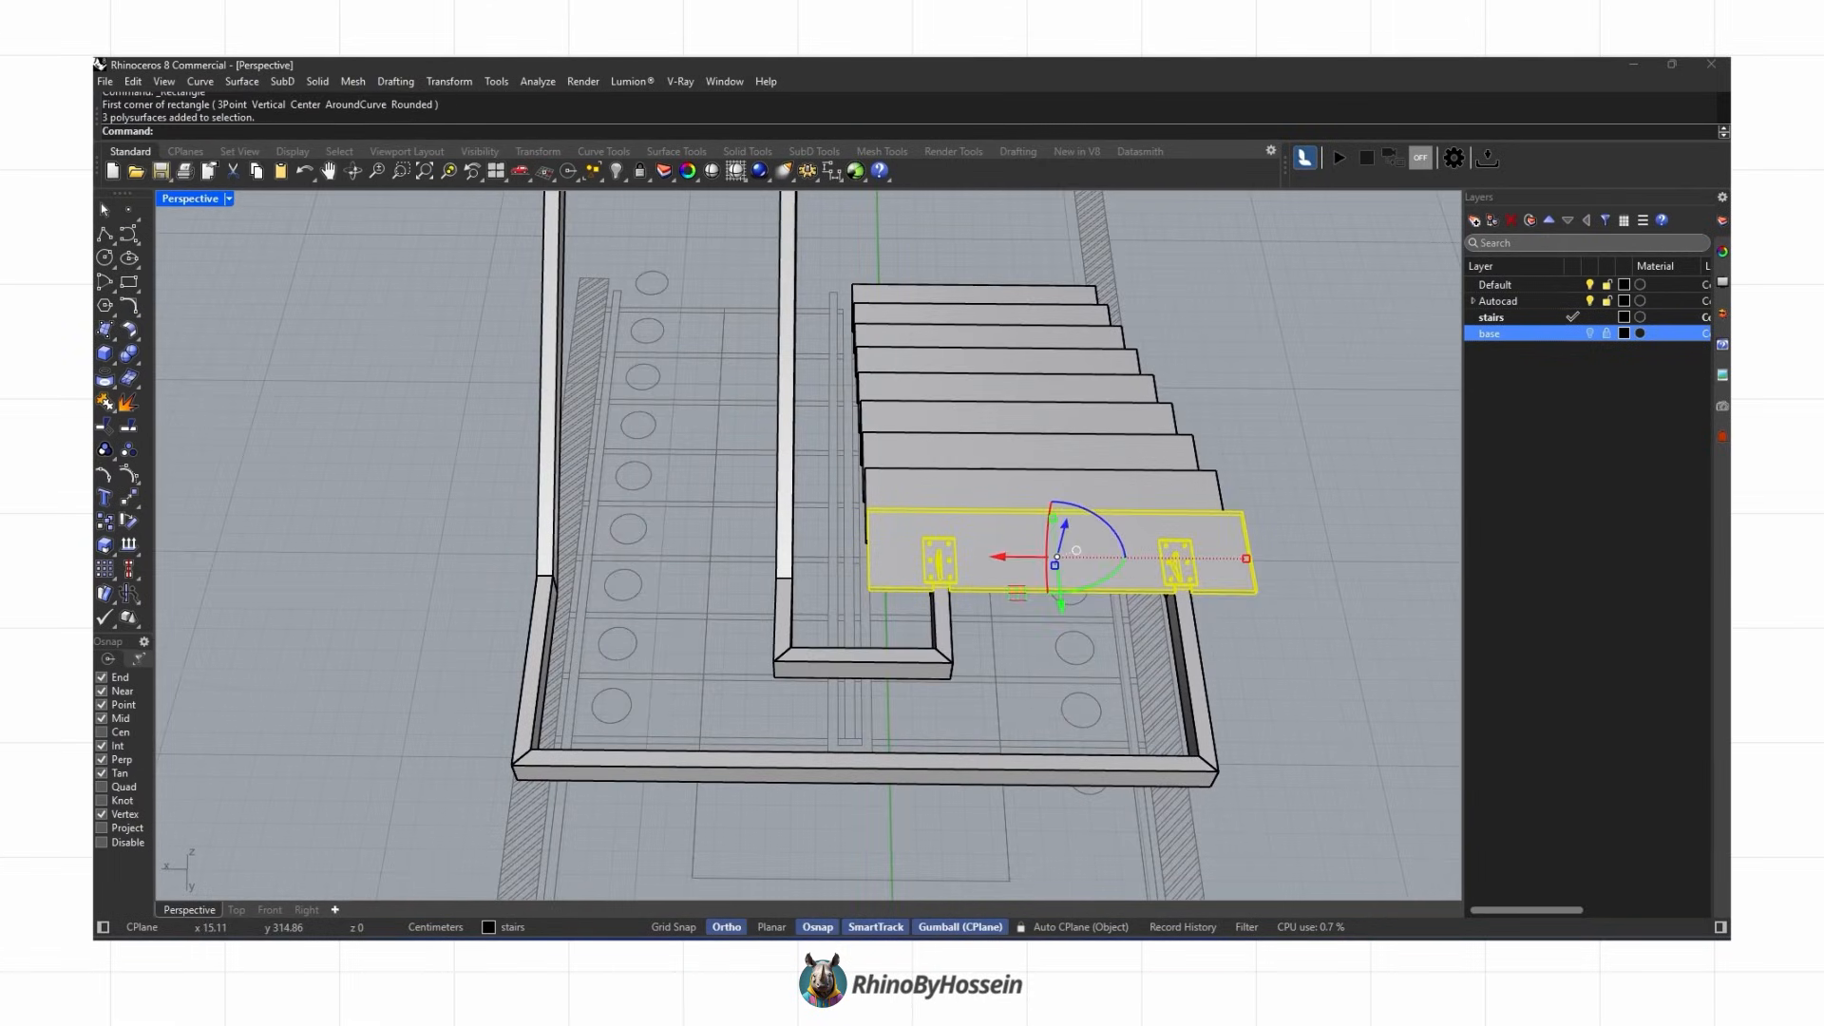
{"action": "scroll", "coordinate": [860, 656], "scroll_direction": "up", "scroll_amount": 5}
{"action": "left_click", "coordinate": [861, 656]}
{"action": "left_click", "coordinate": [856, 711]}
{"action": "left_click", "coordinate": [793, 544]}
{"action": "right_click_drag", "start_coordinate": [854, 713], "coordinate": [502, 888]}
{"action": "key", "text": "ctrl+F1"}
{"action": "scroll", "coordinate": [502, 888], "scroll_direction": "down", "scroll_amount": 2}
{"action": "left_click", "coordinate": [283, 911]}
{"action": "left_click", "coordinate": [310, 909]}
{"action": "scroll", "coordinate": [1007, 570], "scroll_direction": "down", "scroll_amount": 14}
{"action": "scroll", "coordinate": [1076, 510], "scroll_direction": "up", "scroll_amount": 8}
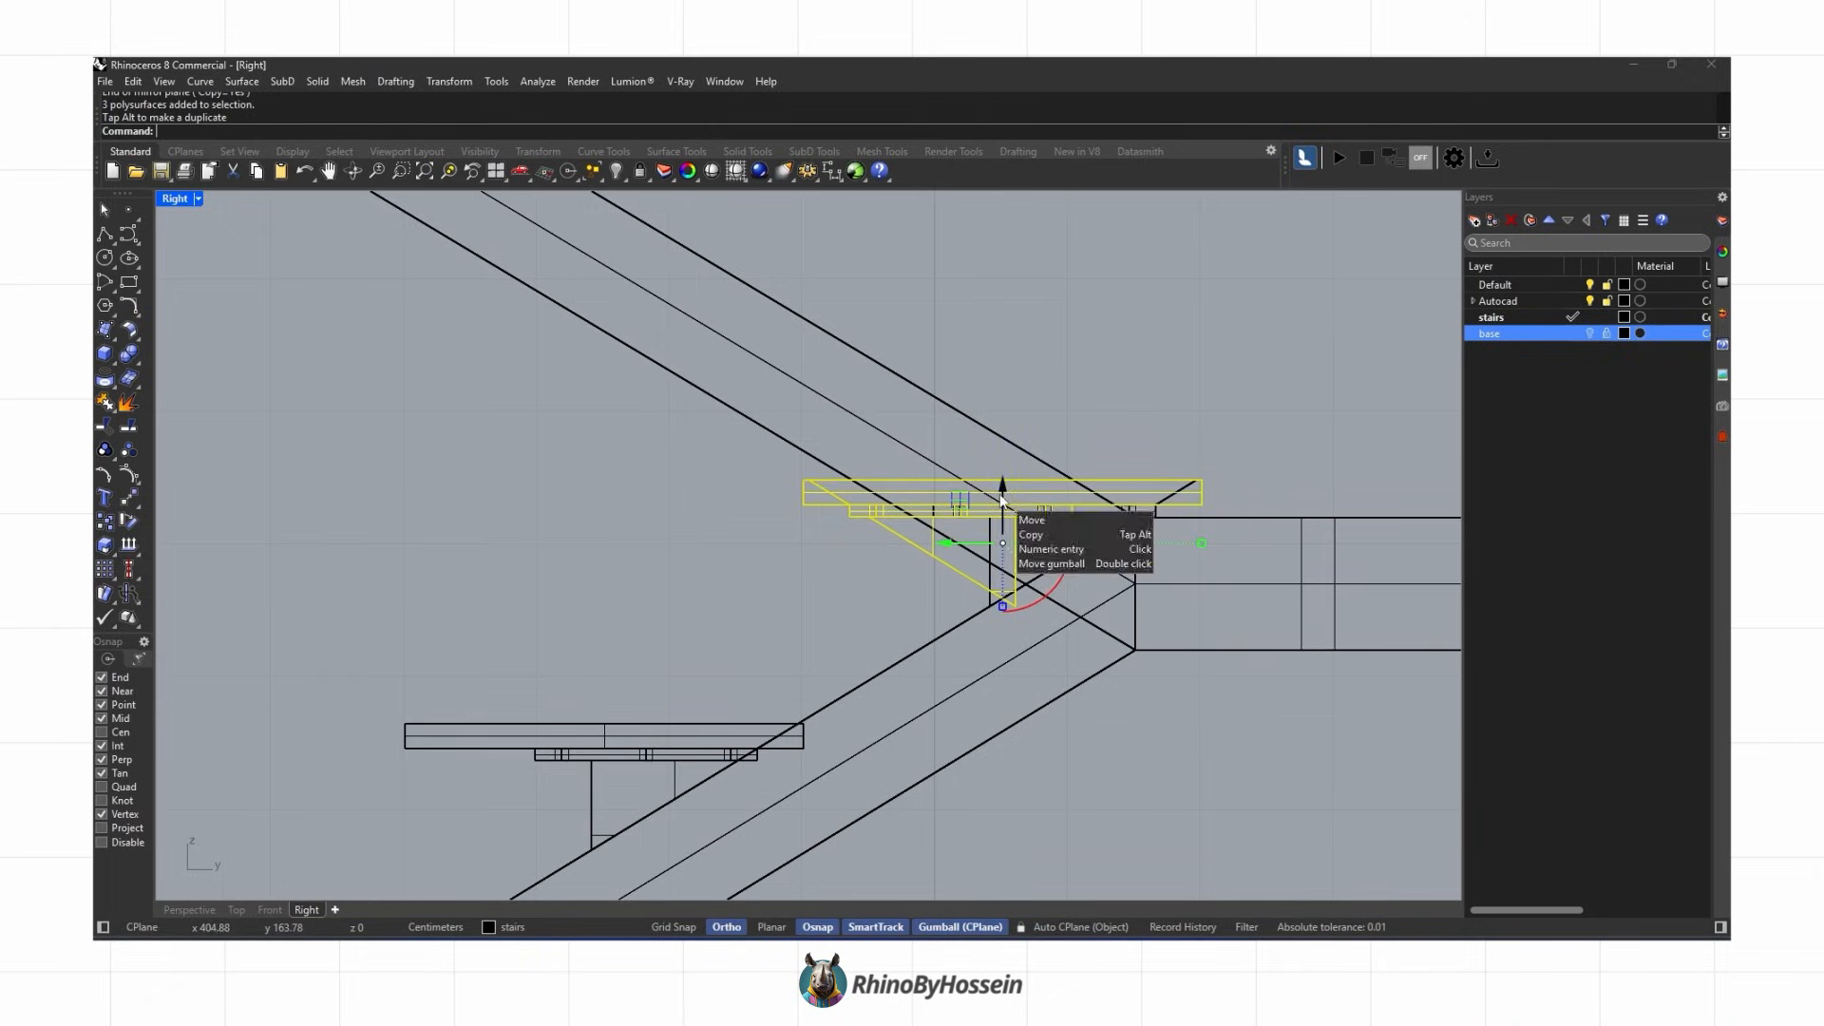
{"action": "left_click", "coordinate": [1015, 606]}
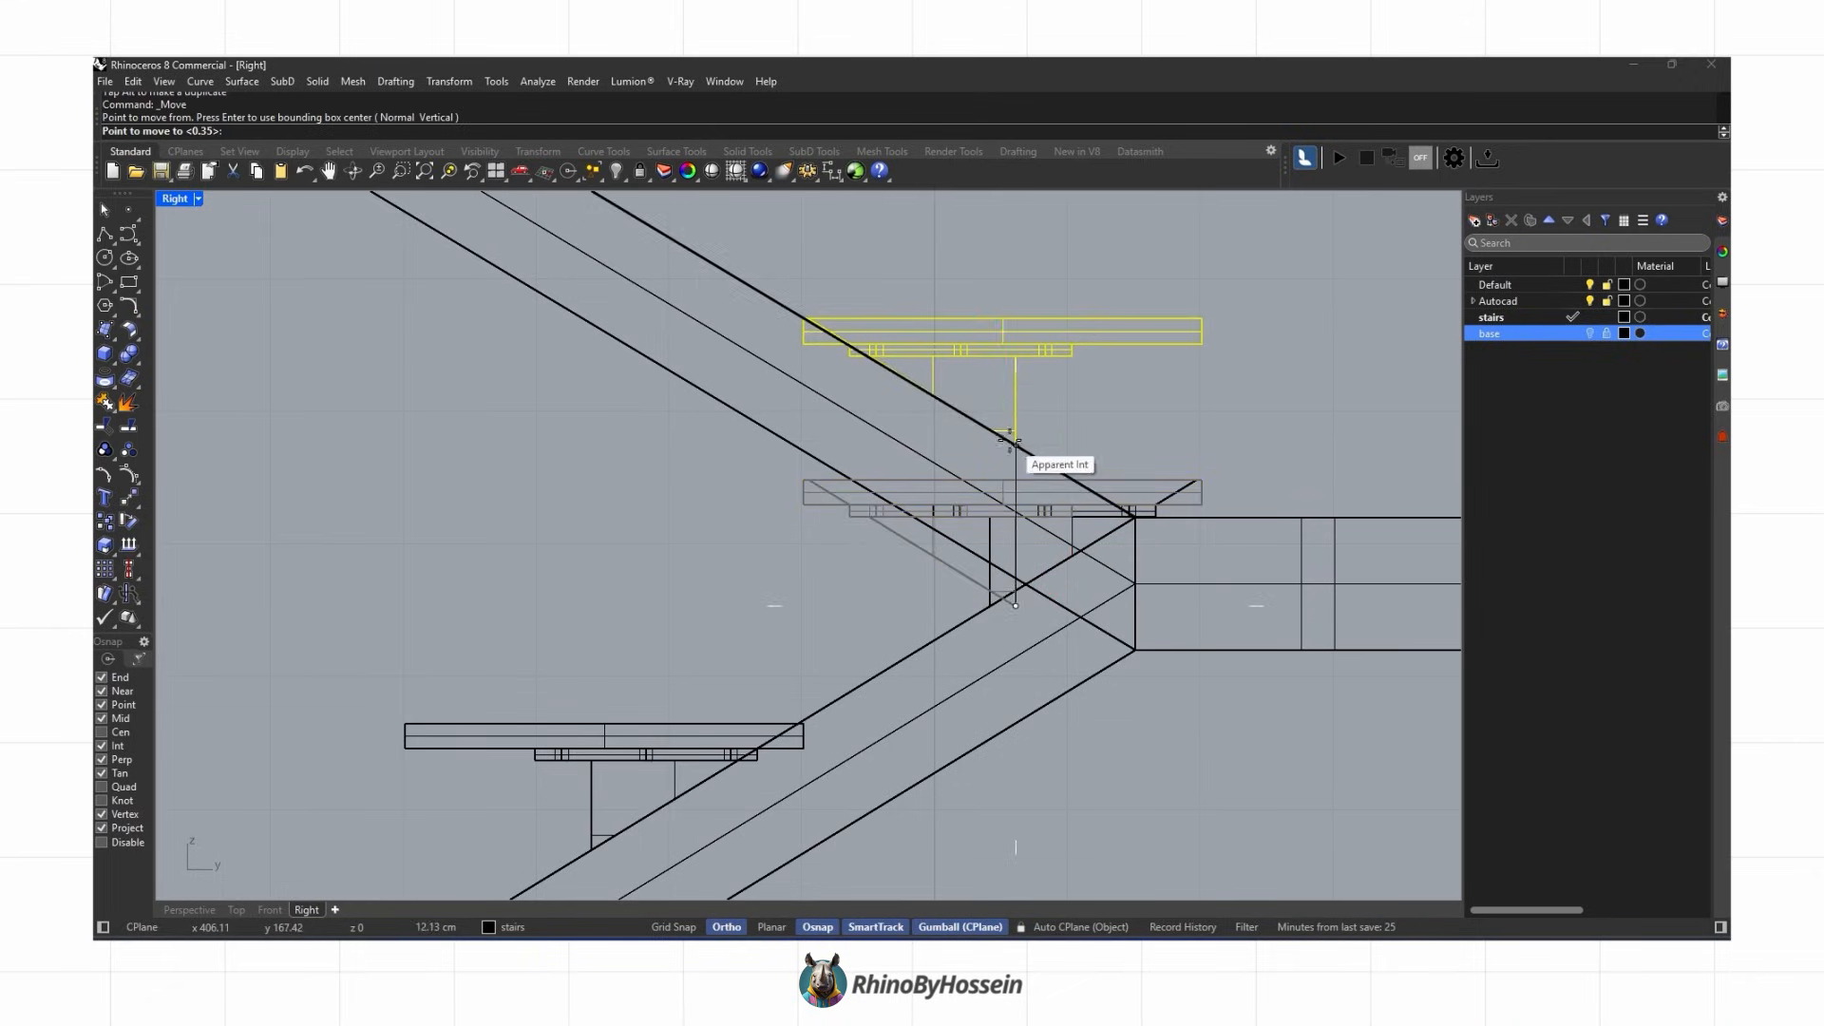
{"action": "left_click", "coordinate": [1016, 446]}
Step: Copy the top tread group onto the upper flight and raise the copy 18 cm
{"action": "left_click", "coordinate": [181, 911]}
{"action": "right_click_drag", "start_coordinate": [570, 617], "coordinate": [883, 577]}
{"action": "key", "text": "Escape"}
{"action": "right_click_drag", "start_coordinate": [933, 414], "coordinate": [836, 656]}
{"action": "left_click", "coordinate": [845, 546]}
{"action": "left_click", "coordinate": [105, 522]}
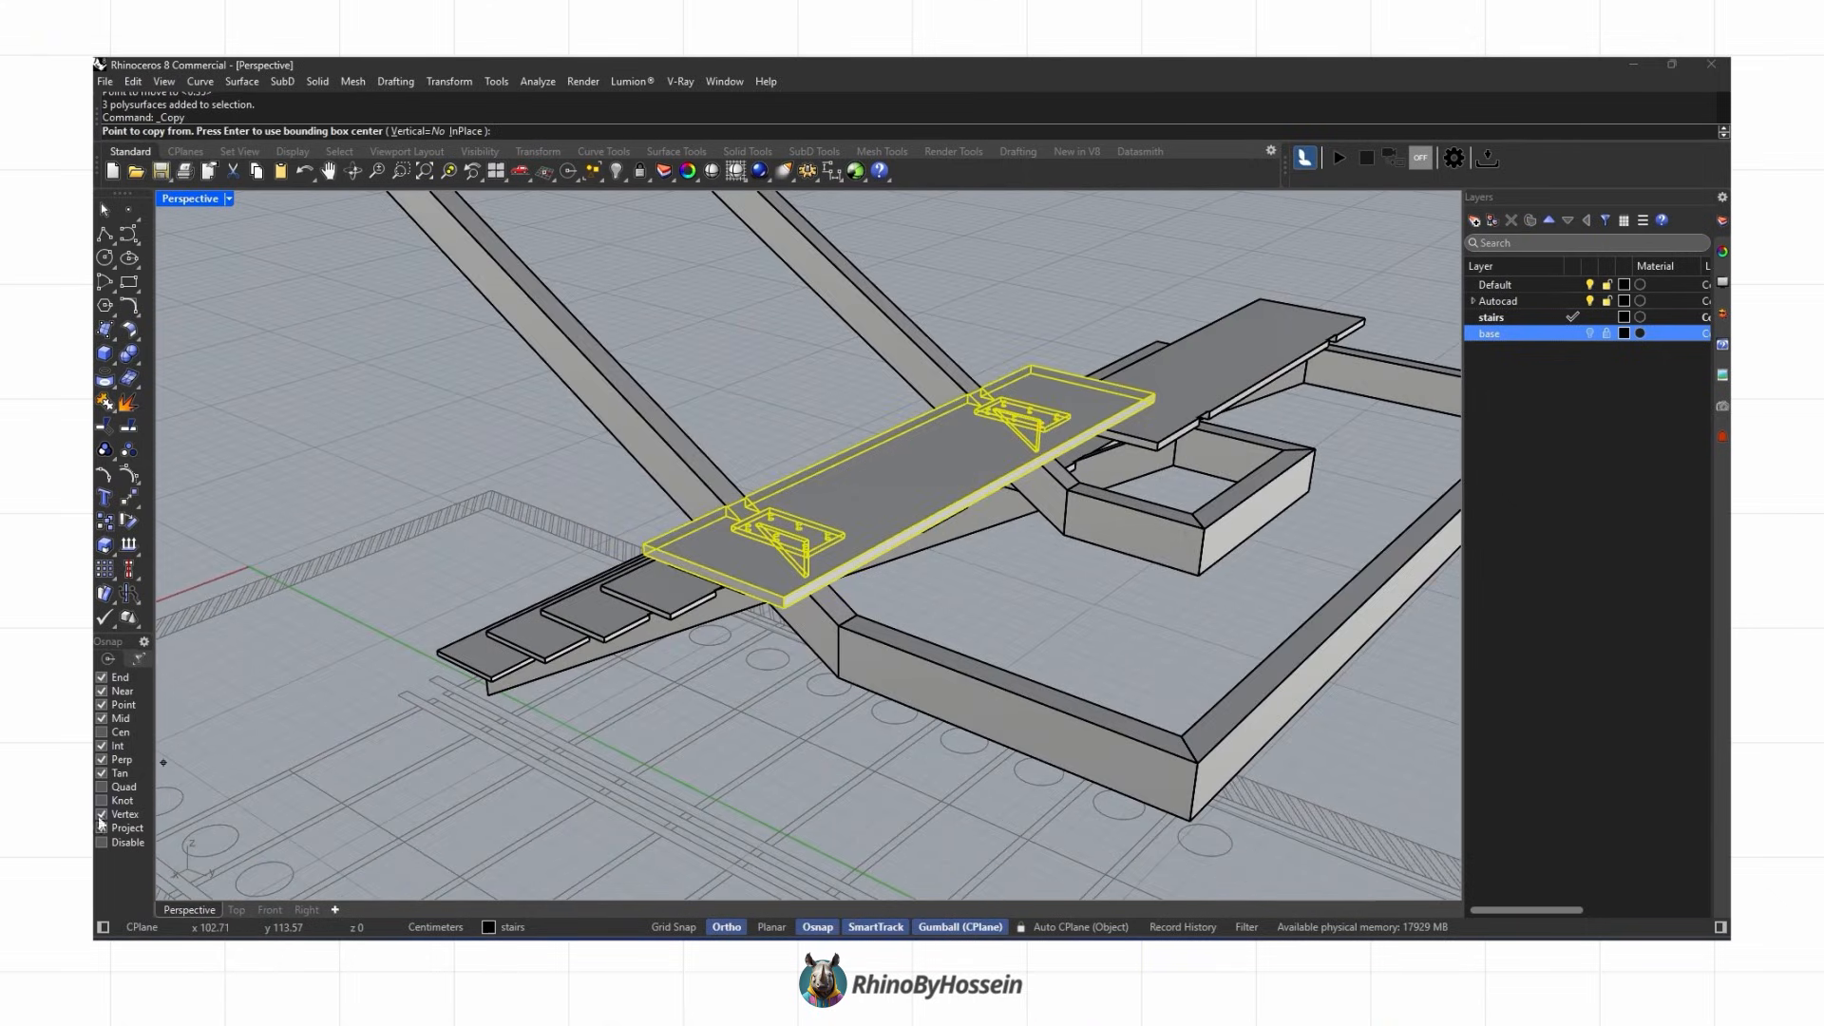
{"action": "left_click", "coordinate": [784, 594]}
{"action": "left_click", "coordinate": [661, 544]}
{"action": "key", "text": "Return"}
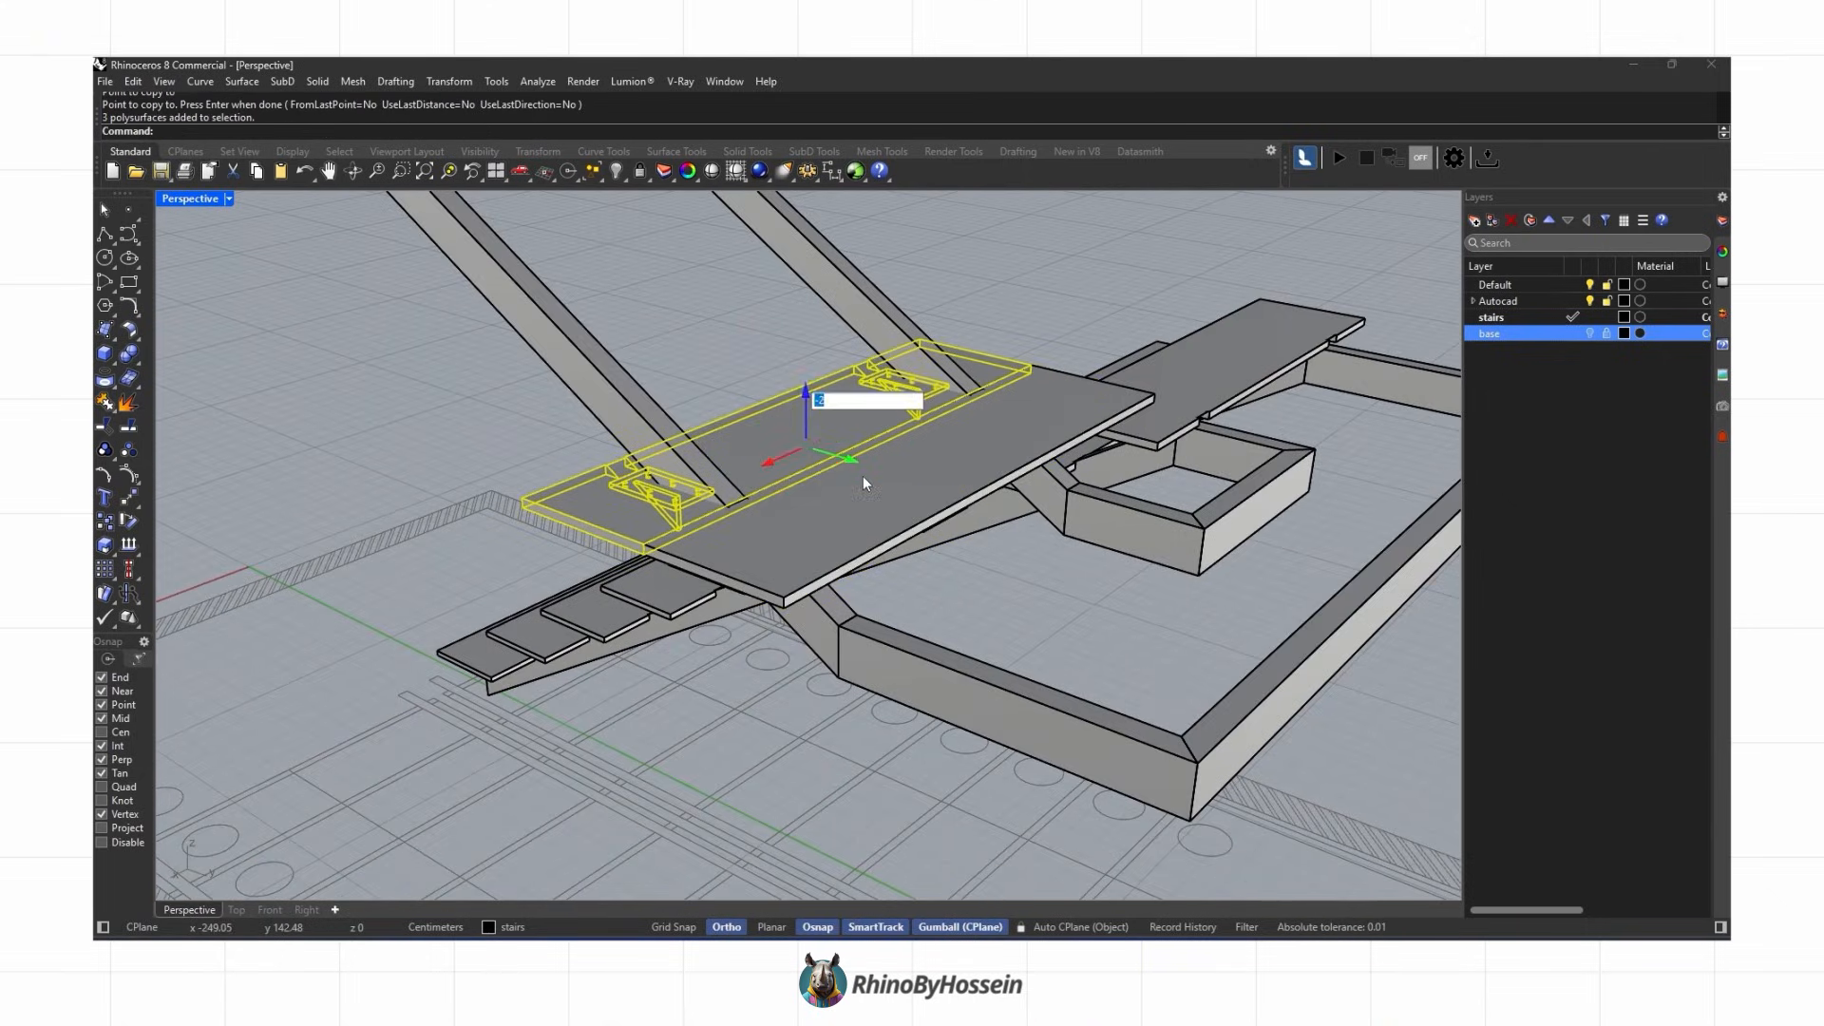
{"action": "type", "text": "18"}
{"action": "key", "text": "Return"}
{"action": "key", "text": "Escape"}
Step: Draw a rectangle outlining the landing between the two flights
{"action": "right_click_drag", "start_coordinate": [863, 483], "coordinate": [773, 500]}
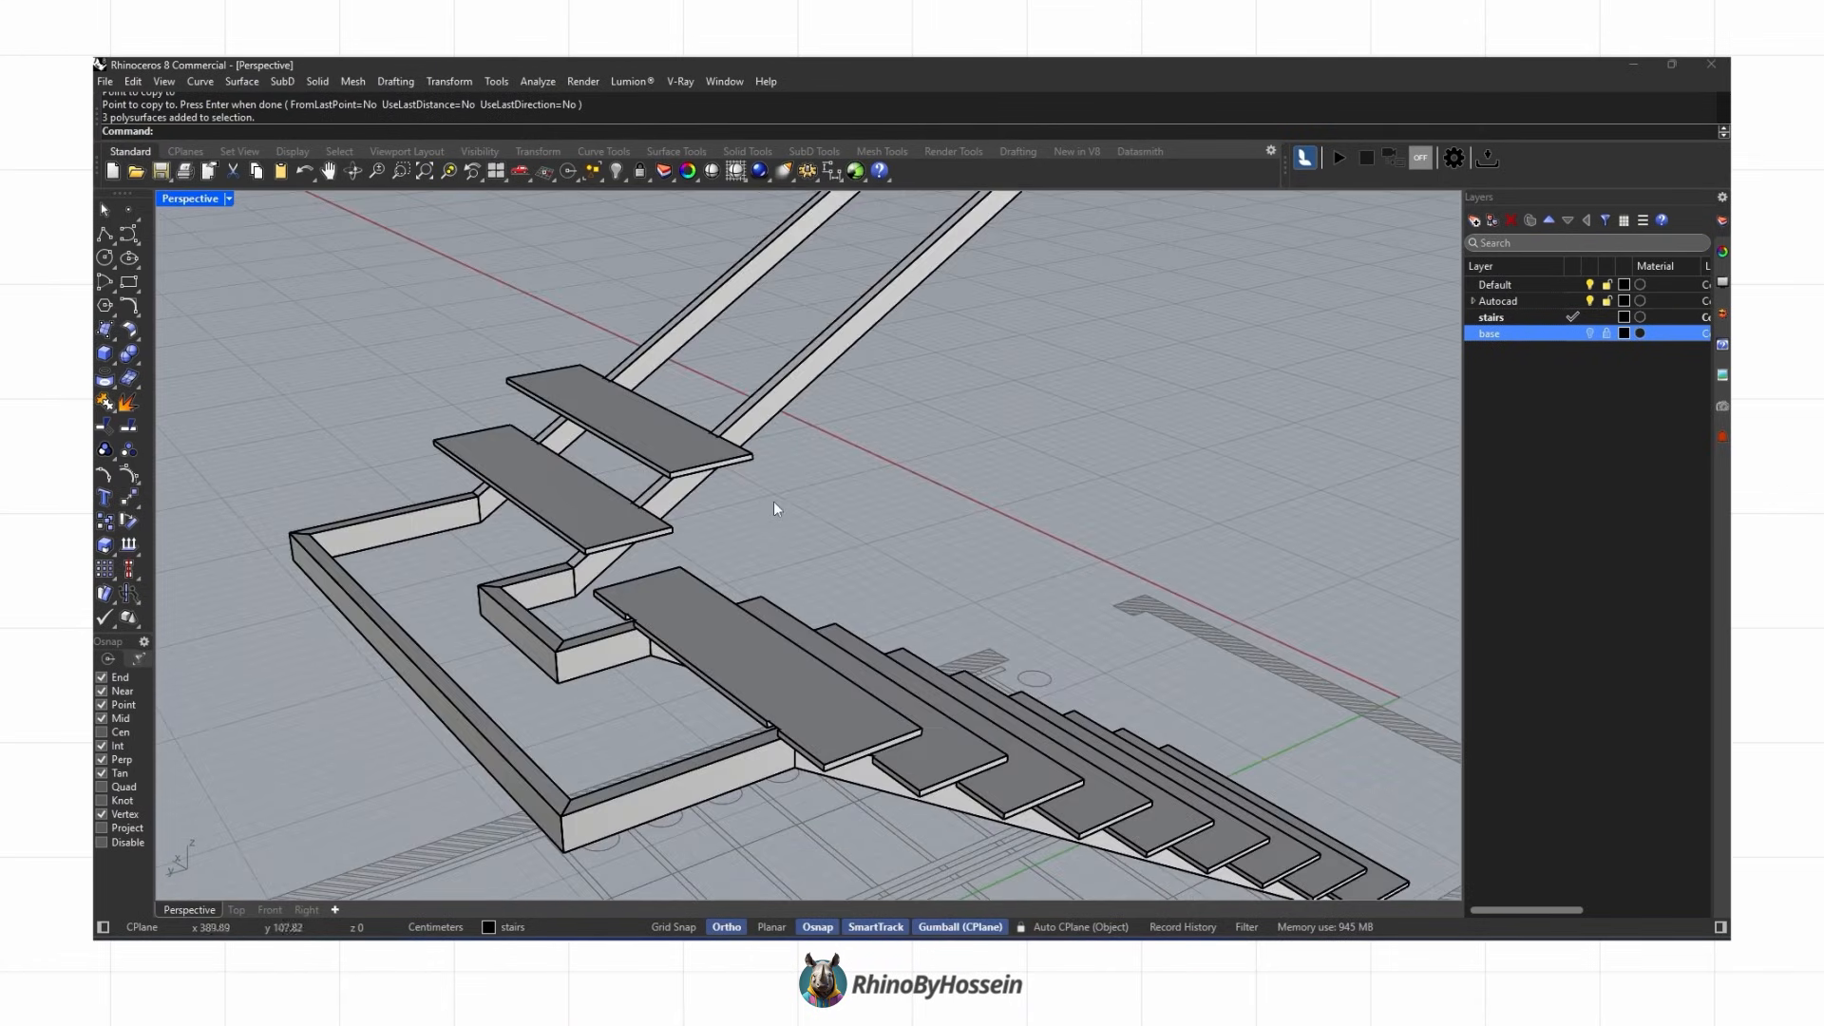
{"action": "left_click", "coordinate": [129, 282]}
{"action": "scroll", "coordinate": [819, 755], "scroll_direction": "up", "scroll_amount": 3}
{"action": "scroll", "coordinate": [447, 627], "scroll_direction": "down", "scroll_amount": 4}
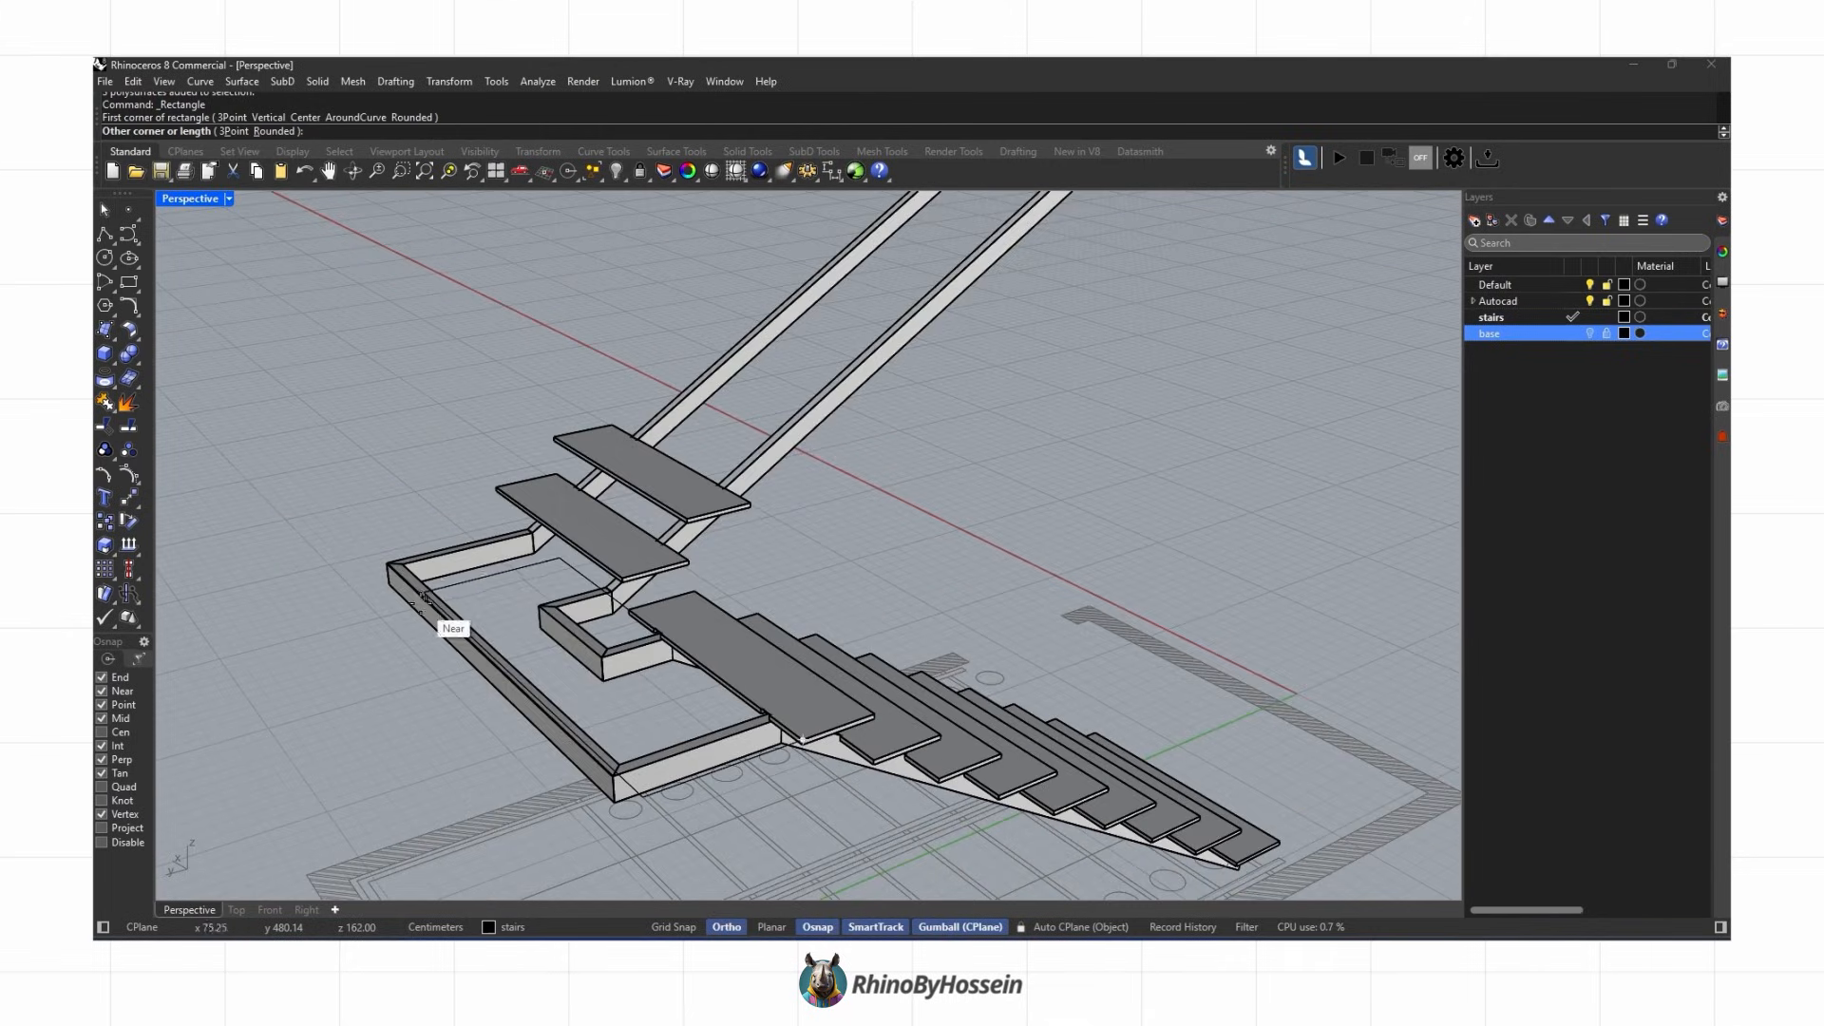
{"action": "scroll", "coordinate": [402, 664], "scroll_direction": "up", "scroll_amount": 5}
{"action": "scroll", "coordinate": [366, 733], "scroll_direction": "down", "scroll_amount": 5}
{"action": "scroll", "coordinate": [388, 696], "scroll_direction": "up", "scroll_amount": 5}
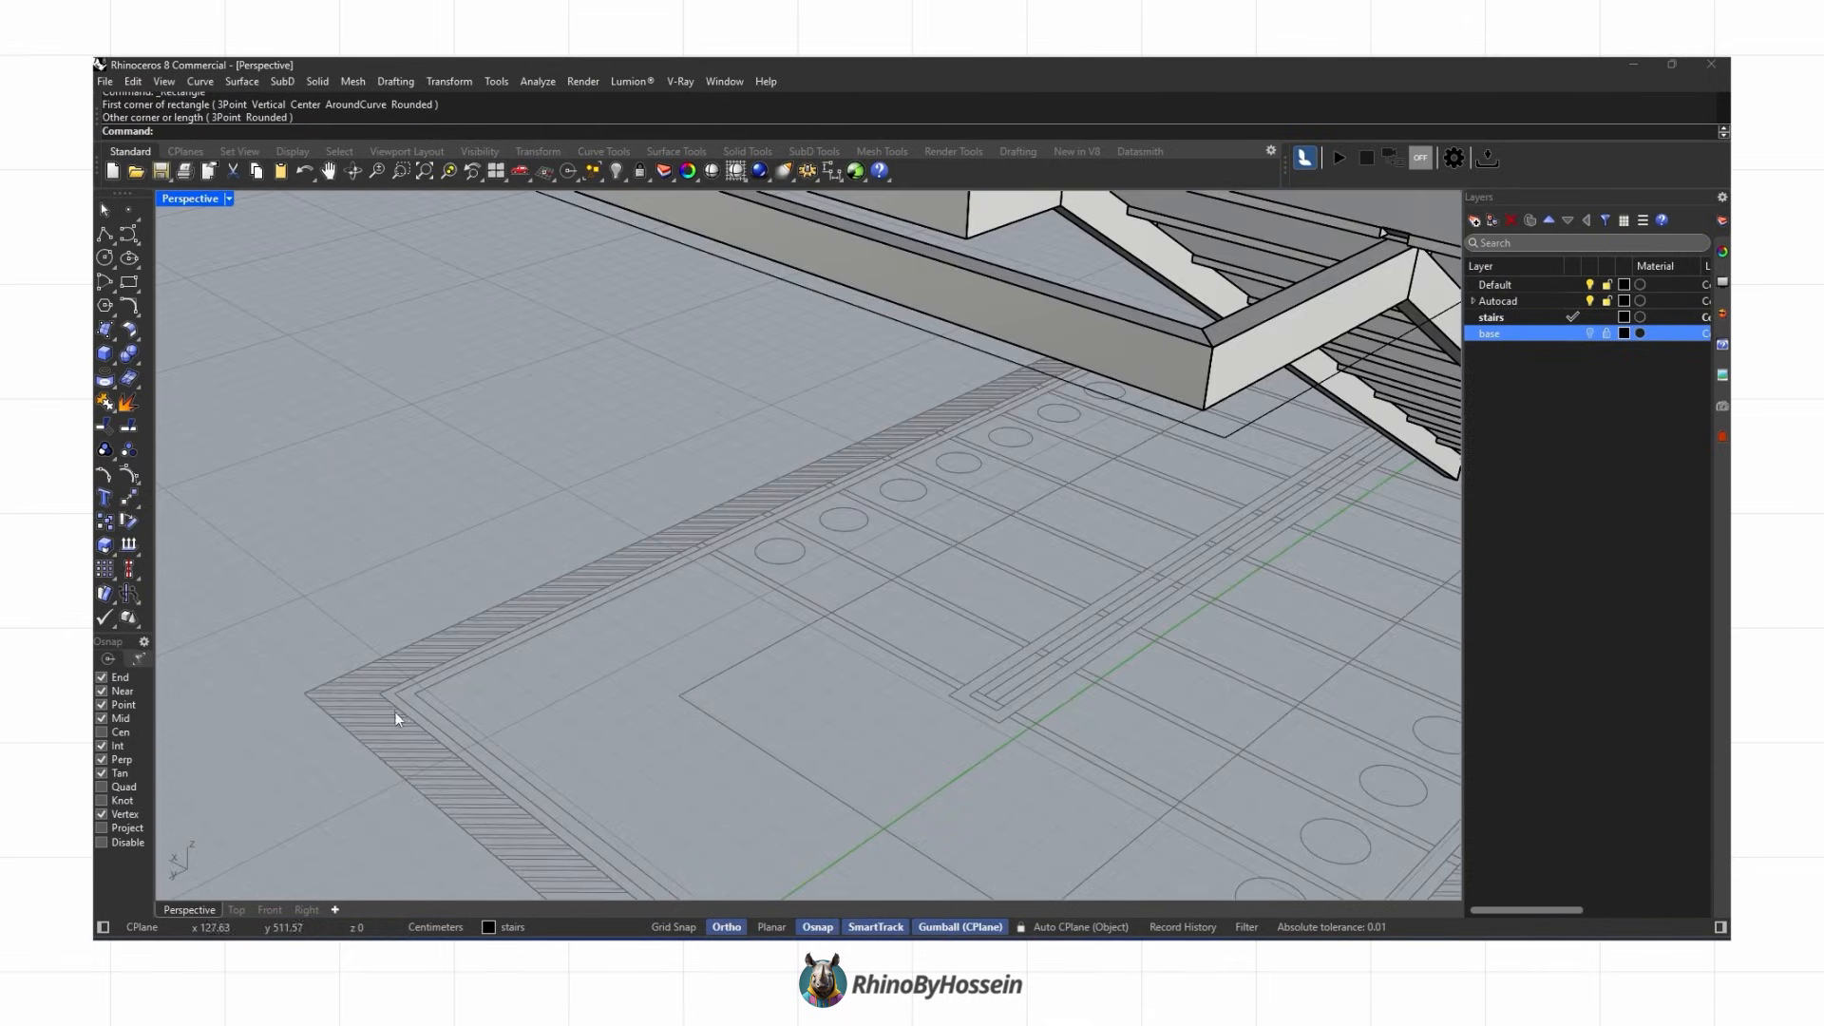
{"action": "scroll", "coordinate": [396, 710], "scroll_direction": "down", "scroll_amount": 5}
{"action": "left_click", "coordinate": [425, 513]}
{"action": "right_click_drag", "start_coordinate": [425, 511], "coordinate": [351, 414]}
Step: Extrude the landing rectangle into a solid slab and delete the outline curve
{"action": "left_click", "coordinate": [113, 360]}
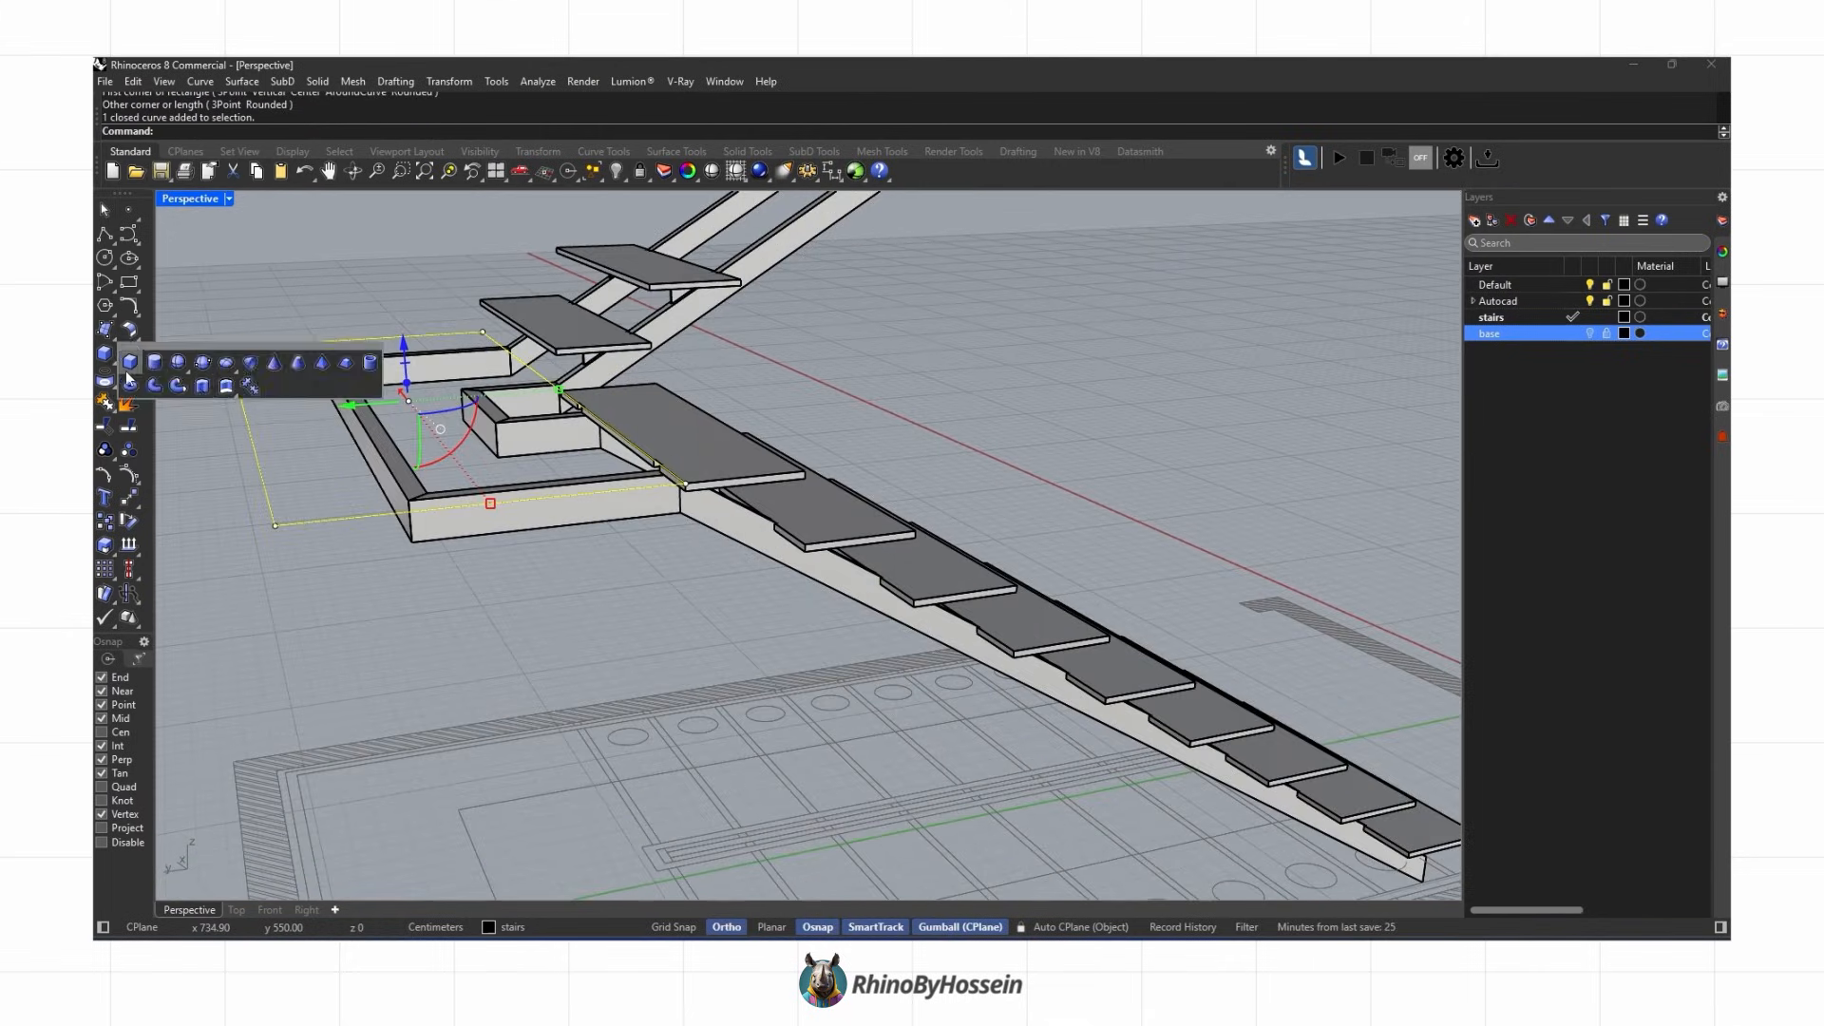
{"action": "left_click", "coordinate": [203, 386]}
{"action": "scroll", "coordinate": [672, 512], "scroll_direction": "up", "scroll_amount": 3}
{"action": "left_click", "coordinate": [700, 485]}
{"action": "scroll", "coordinate": [700, 485], "scroll_direction": "down", "scroll_amount": 4}
{"action": "right_click_drag", "start_coordinate": [700, 486], "coordinate": [846, 456]}
{"action": "key", "text": "Delete"}
{"action": "scroll", "coordinate": [846, 550], "scroll_direction": "up", "scroll_amount": 5}
{"action": "left_click", "coordinate": [836, 523]}
Step: Copy the bracketed tread onto each successive step position along the upper flight's stringers
{"action": "left_click", "coordinate": [104, 525]}
{"action": "scroll", "coordinate": [724, 662], "scroll_direction": "up", "scroll_amount": 3}
{"action": "left_click", "coordinate": [736, 652]}
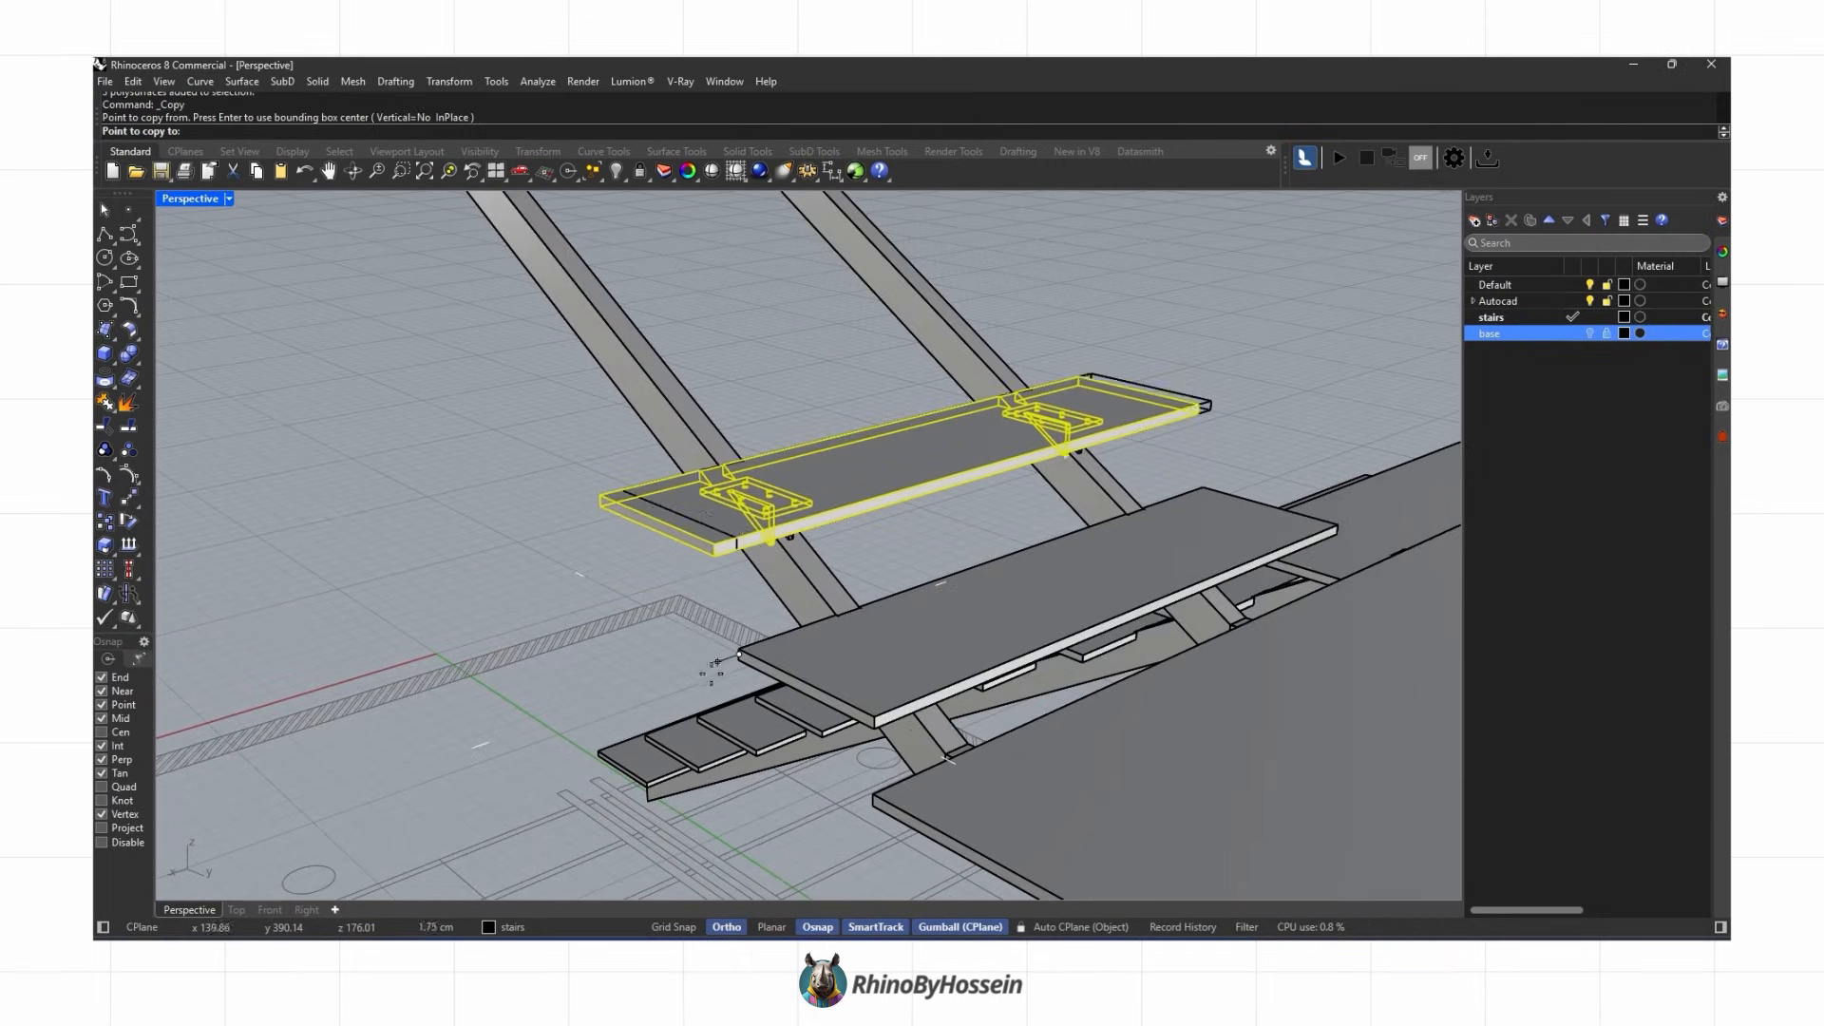
{"action": "scroll", "coordinate": [729, 650], "scroll_direction": "up", "scroll_amount": 2}
{"action": "right_click", "coordinate": [740, 646]}
{"action": "left_click", "coordinate": [745, 642]}
{"action": "scroll", "coordinate": [665, 665], "scroll_direction": "down", "scroll_amount": 5}
{"action": "right_click_drag", "start_coordinate": [660, 680], "coordinate": [418, 617]}
{"action": "scroll", "coordinate": [399, 560], "scroll_direction": "up", "scroll_amount": 4}
{"action": "right_click", "coordinate": [380, 546]}
{"action": "left_click", "coordinate": [369, 545]}
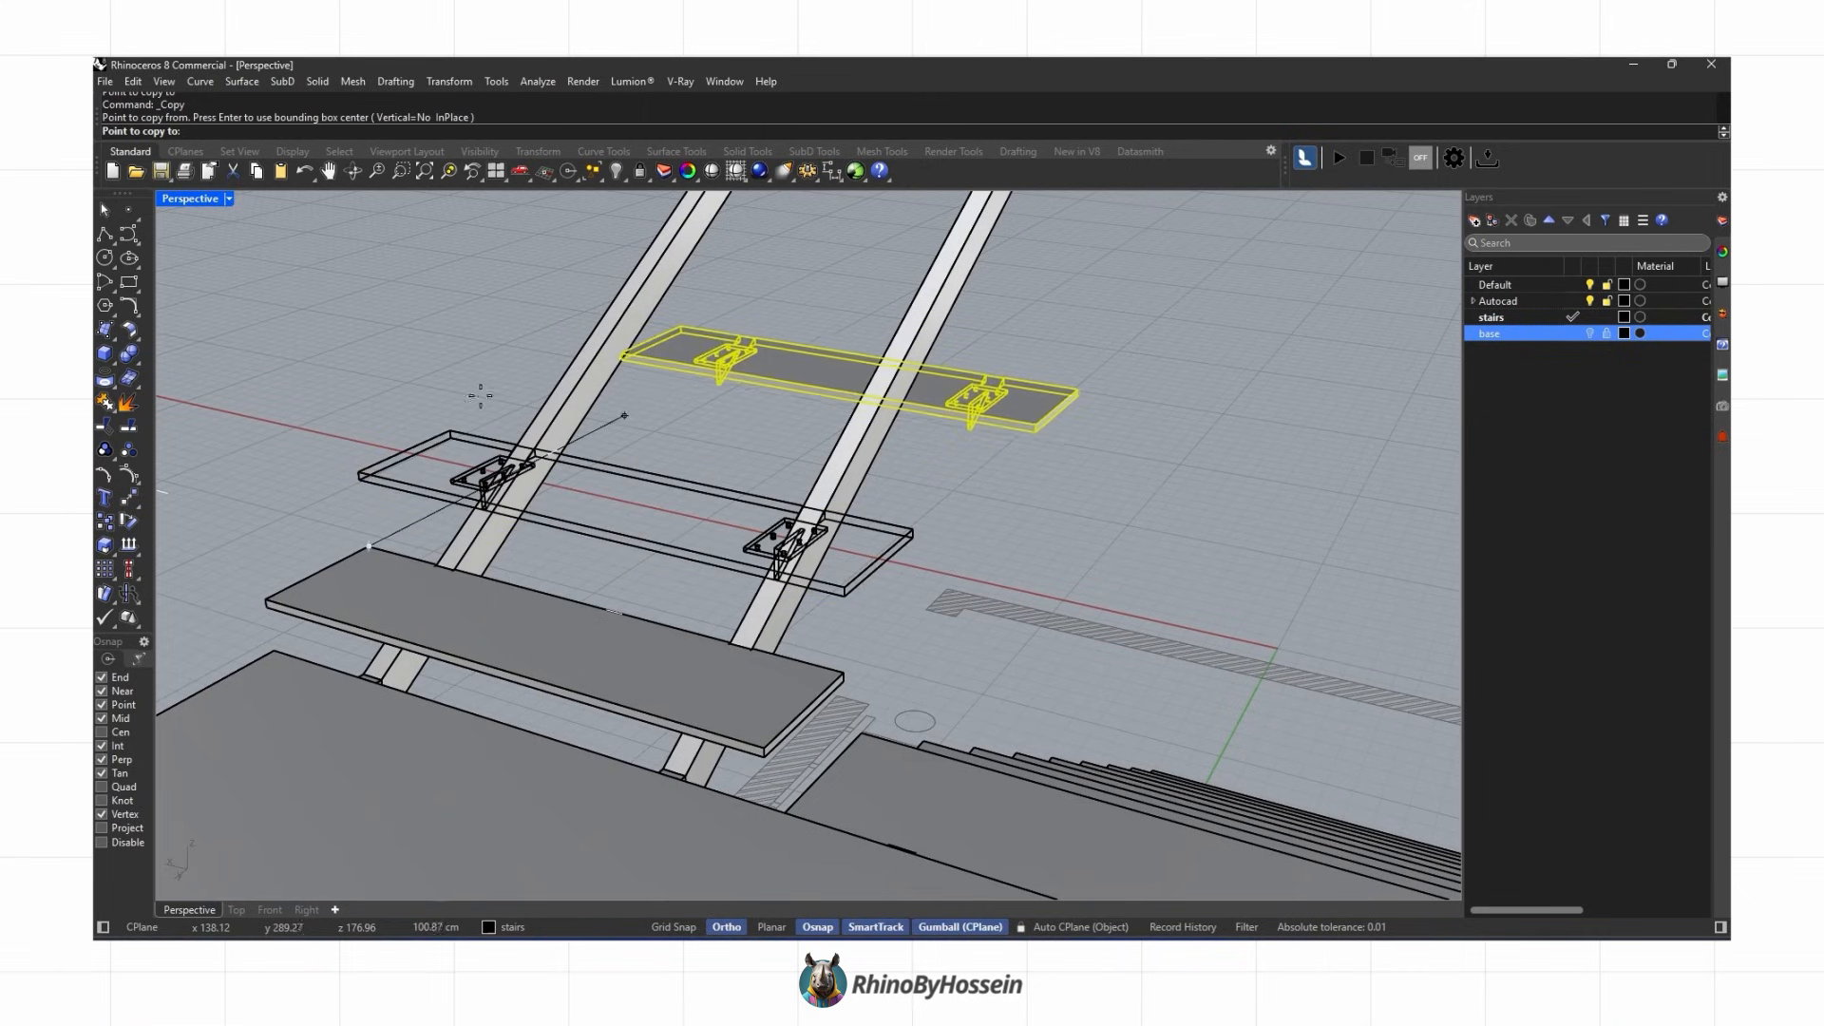
{"action": "left_click", "coordinate": [451, 431]}
{"action": "left_click", "coordinate": [526, 326]}
{"action": "right_click_drag", "start_coordinate": [593, 371], "coordinate": [588, 513], "text": "shift"}
{"action": "left_click", "coordinate": [586, 464]}
{"action": "left_click", "coordinate": [649, 366]}
{"action": "left_click", "coordinate": [705, 277]}
{"action": "right_click_drag", "start_coordinate": [737, 213], "coordinate": [722, 381], "text": "shift"}
{"action": "left_click", "coordinate": [733, 349]}
{"action": "left_click", "coordinate": [787, 271]}
{"action": "right_click_drag", "start_coordinate": [796, 255], "coordinate": [800, 463], "text": "shift"}
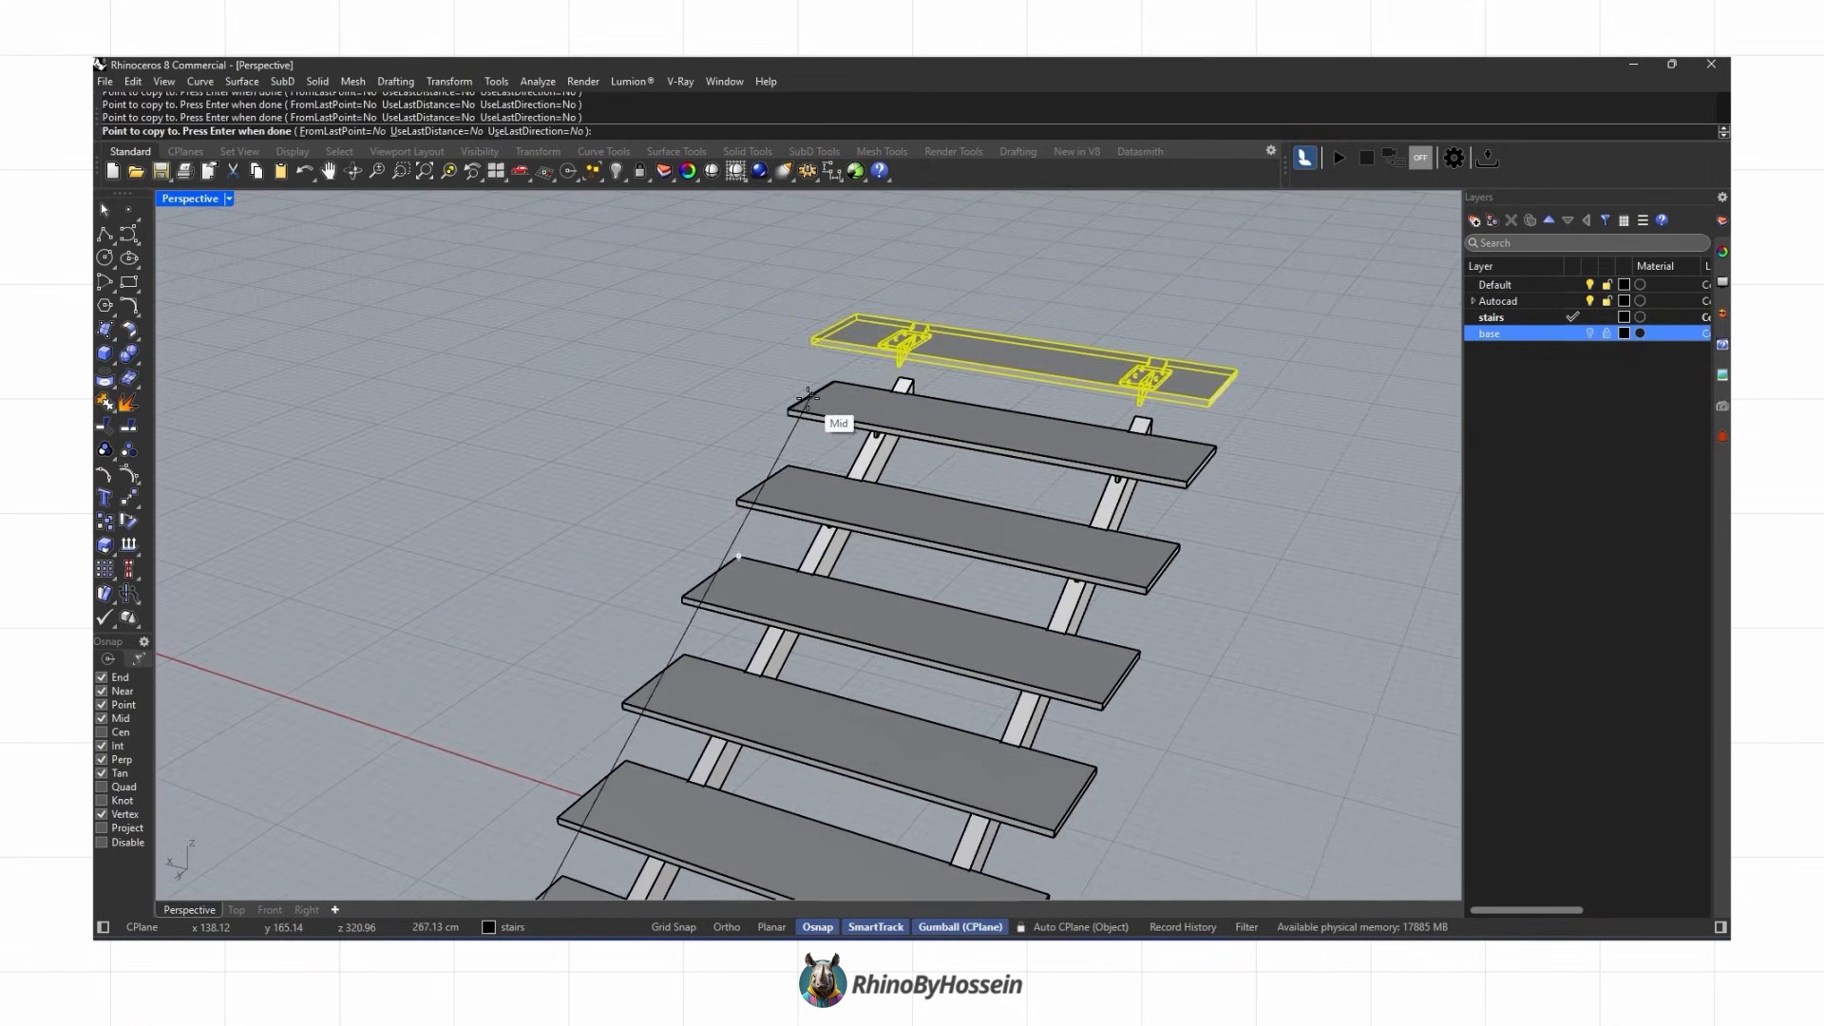
{"action": "right_click", "coordinate": [846, 513]}
{"action": "scroll", "coordinate": [846, 538], "scroll_direction": "down", "scroll_amount": 5}
{"action": "key", "text": "Escape"}
Step: Try a corner-point surface beneath the lower flight, then delete it
{"action": "right_click_drag", "start_coordinate": [912, 760], "coordinate": [599, 731]}
{"action": "scroll", "coordinate": [665, 655], "scroll_direction": "up", "scroll_amount": 4}
{"action": "right_click_drag", "start_coordinate": [674, 665], "coordinate": [639, 649], "text": "shift"}
{"action": "scroll", "coordinate": [414, 573], "scroll_direction": "up", "scroll_amount": 2}
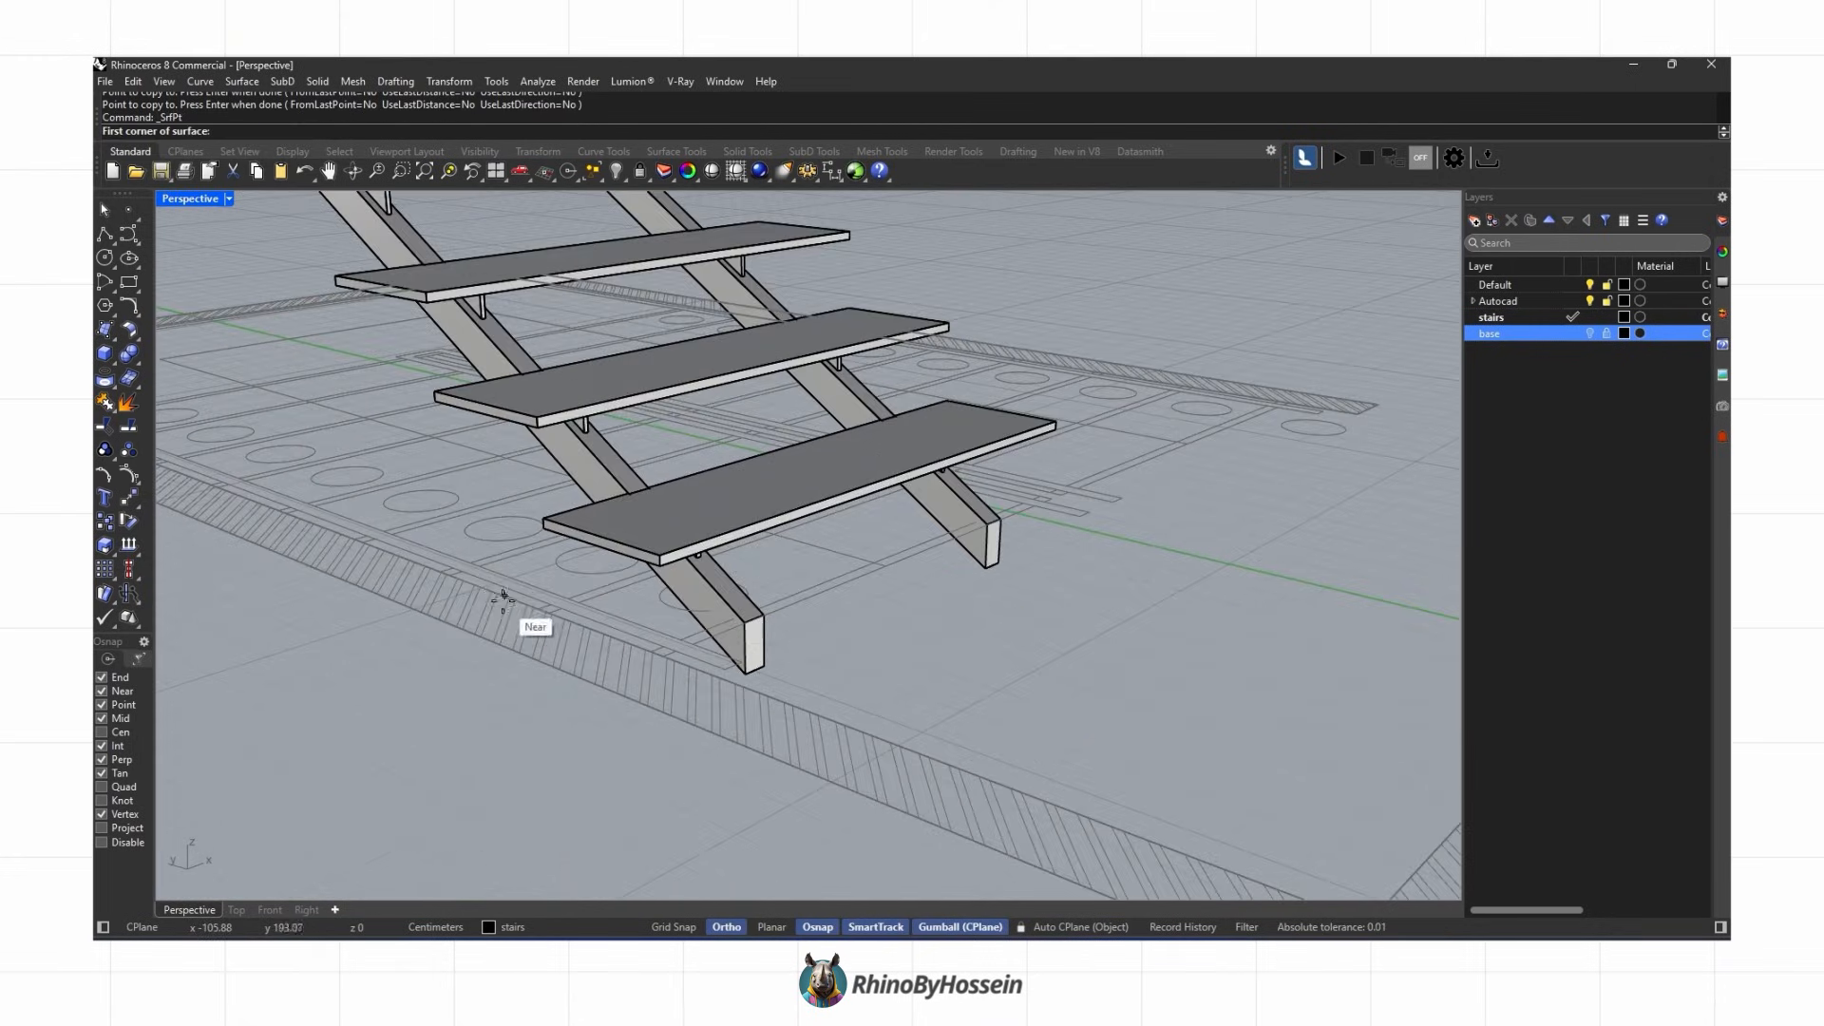
{"action": "right_click_drag", "start_coordinate": [1018, 468], "coordinate": [916, 499]}
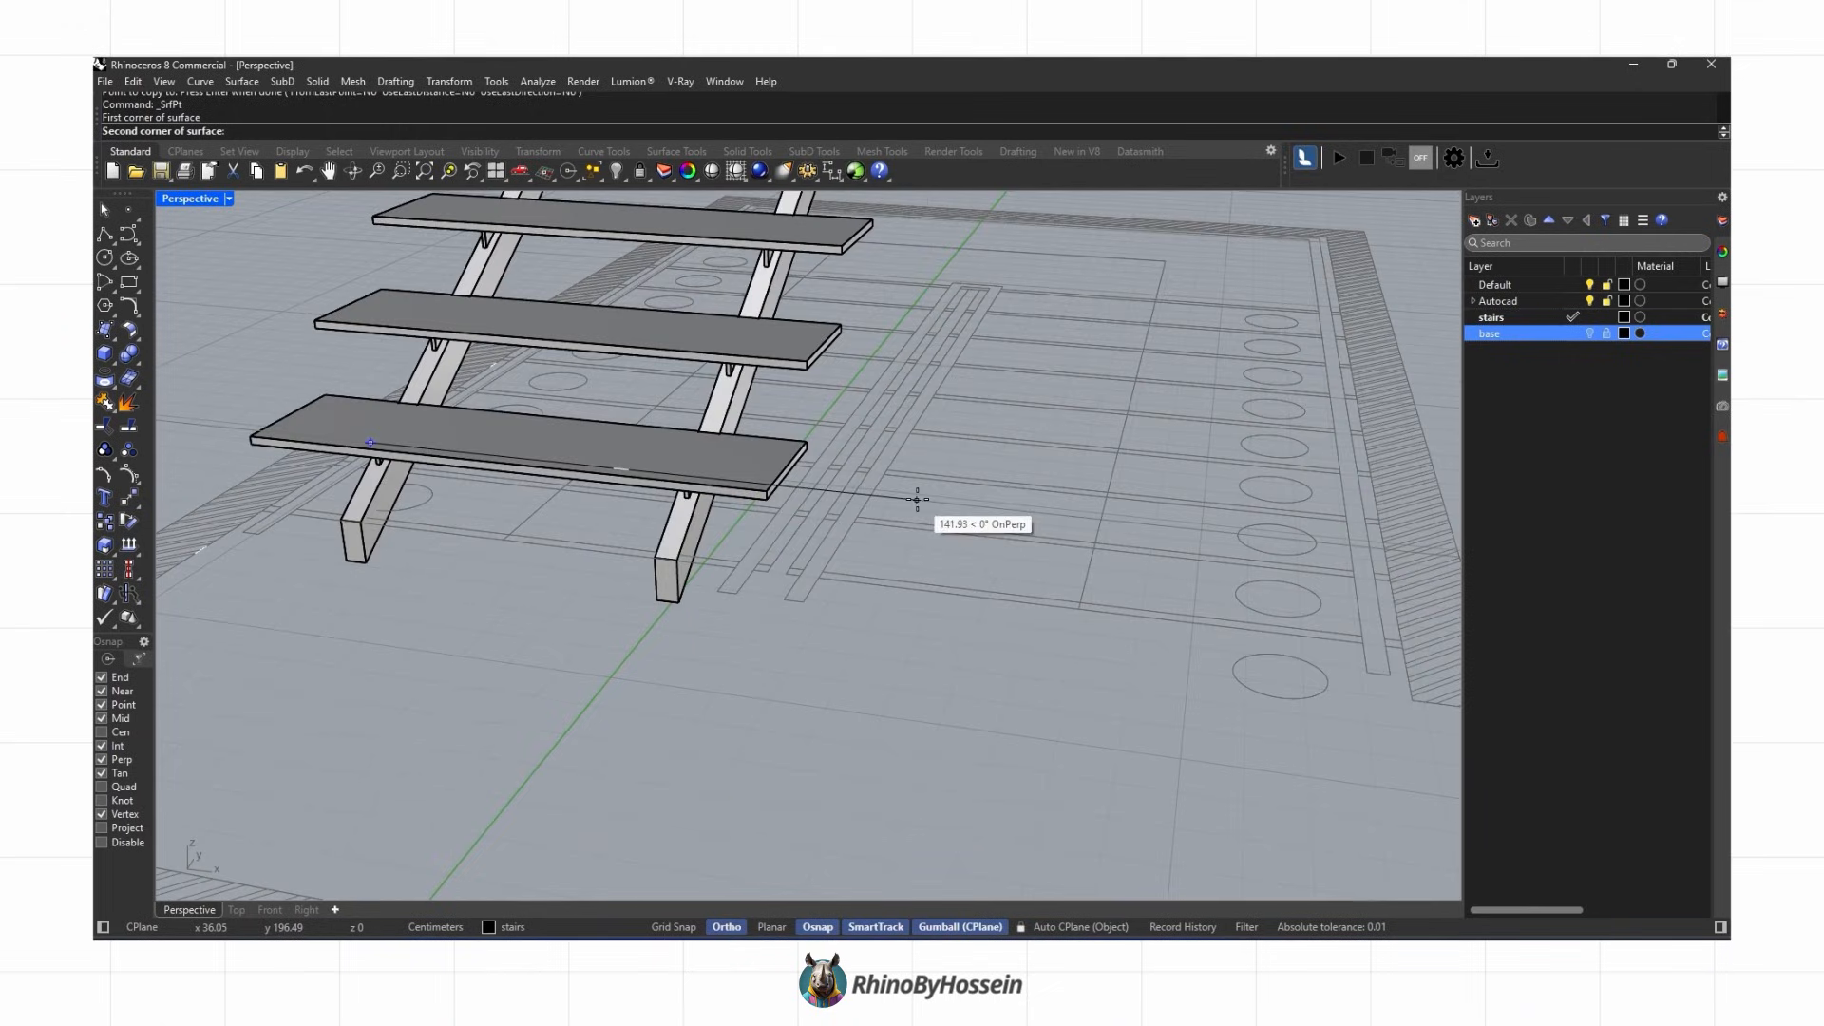
{"action": "left_click", "coordinate": [180, 567]}
{"action": "right_click_drag", "start_coordinate": [198, 602], "coordinate": [670, 485]}
{"action": "right_click_drag", "start_coordinate": [394, 456], "coordinate": [530, 582]}
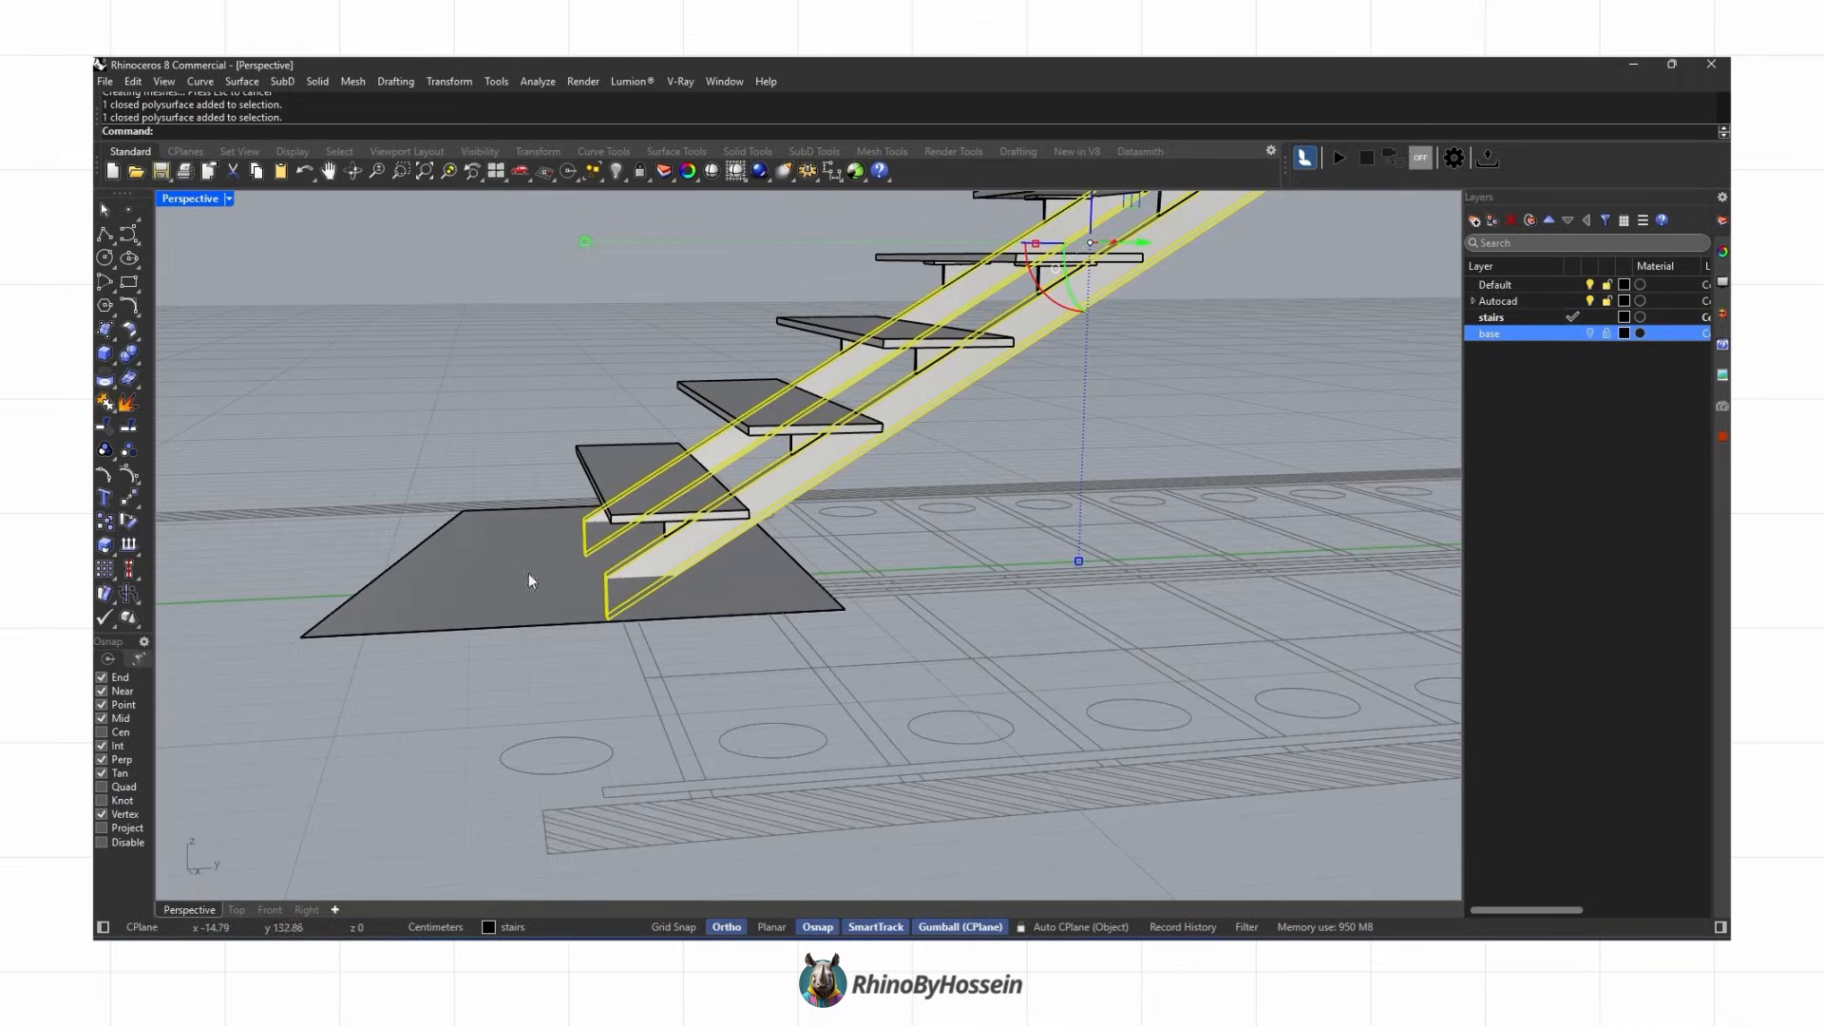
{"action": "left_click", "coordinate": [133, 358]}
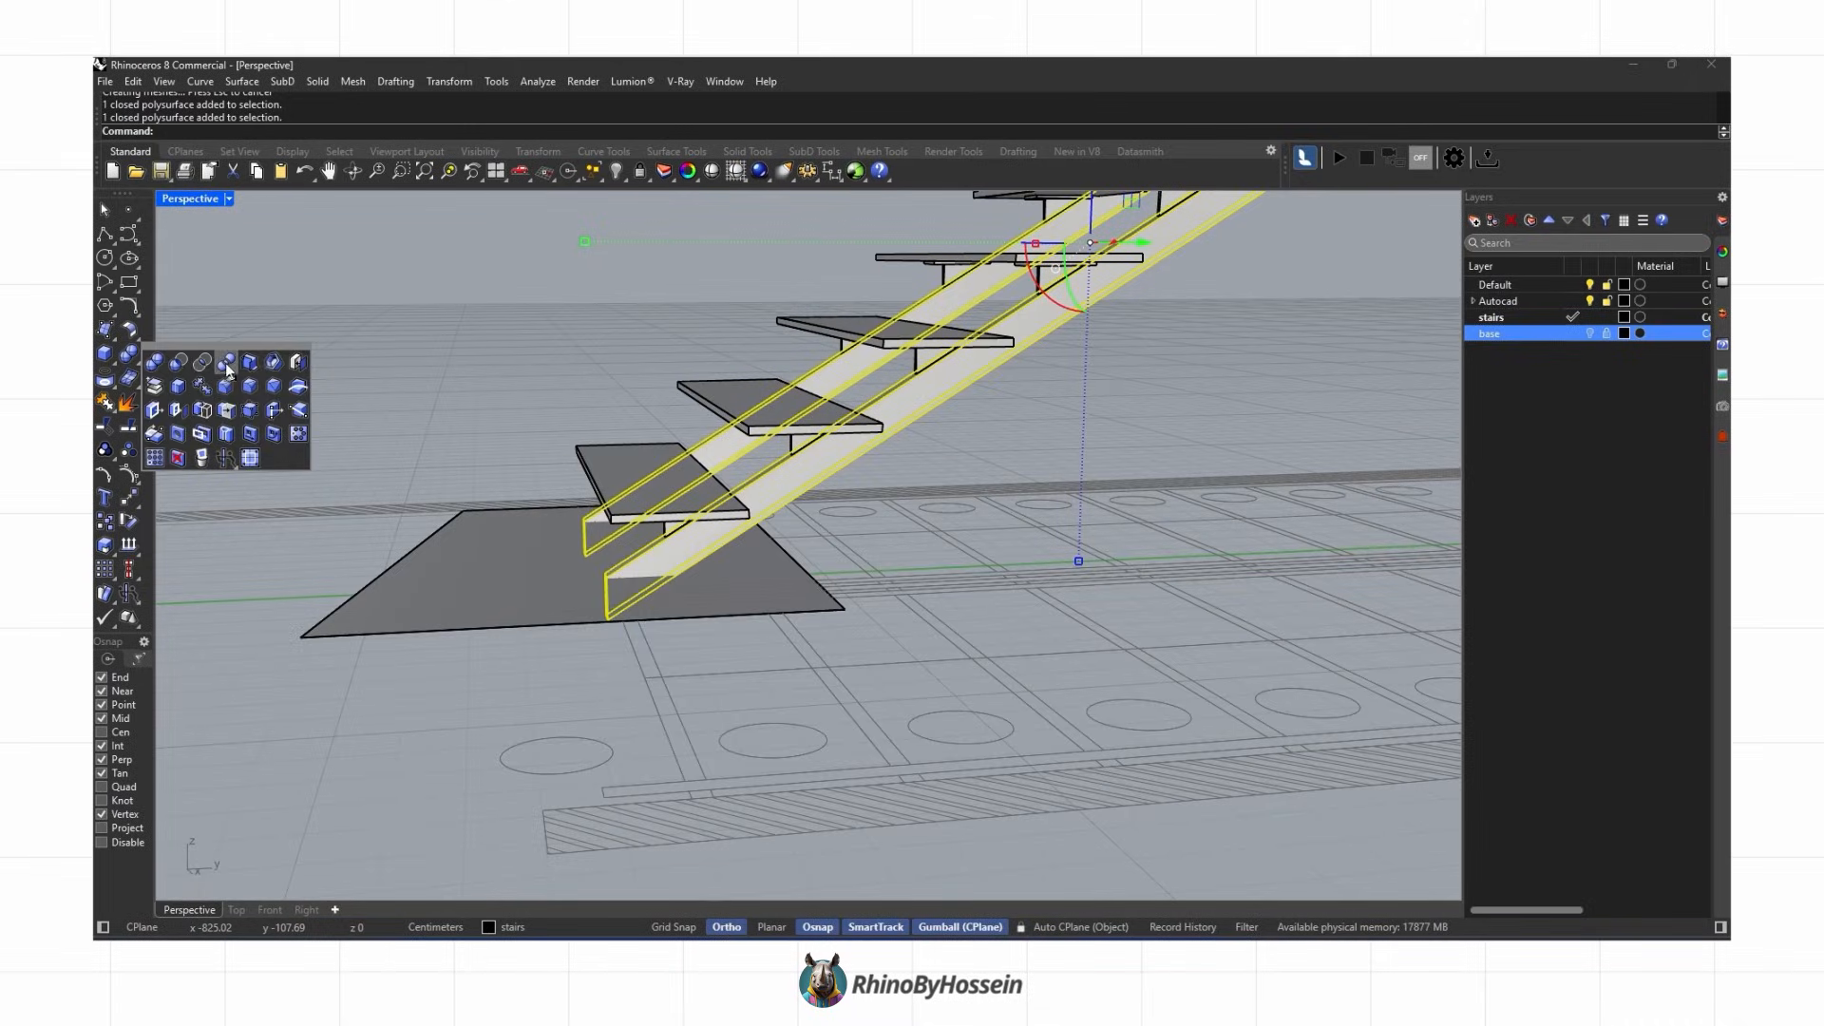
{"action": "left_click", "coordinate": [418, 596]}
{"action": "key", "text": "Delete"}
{"action": "left_click", "coordinate": [614, 617]}
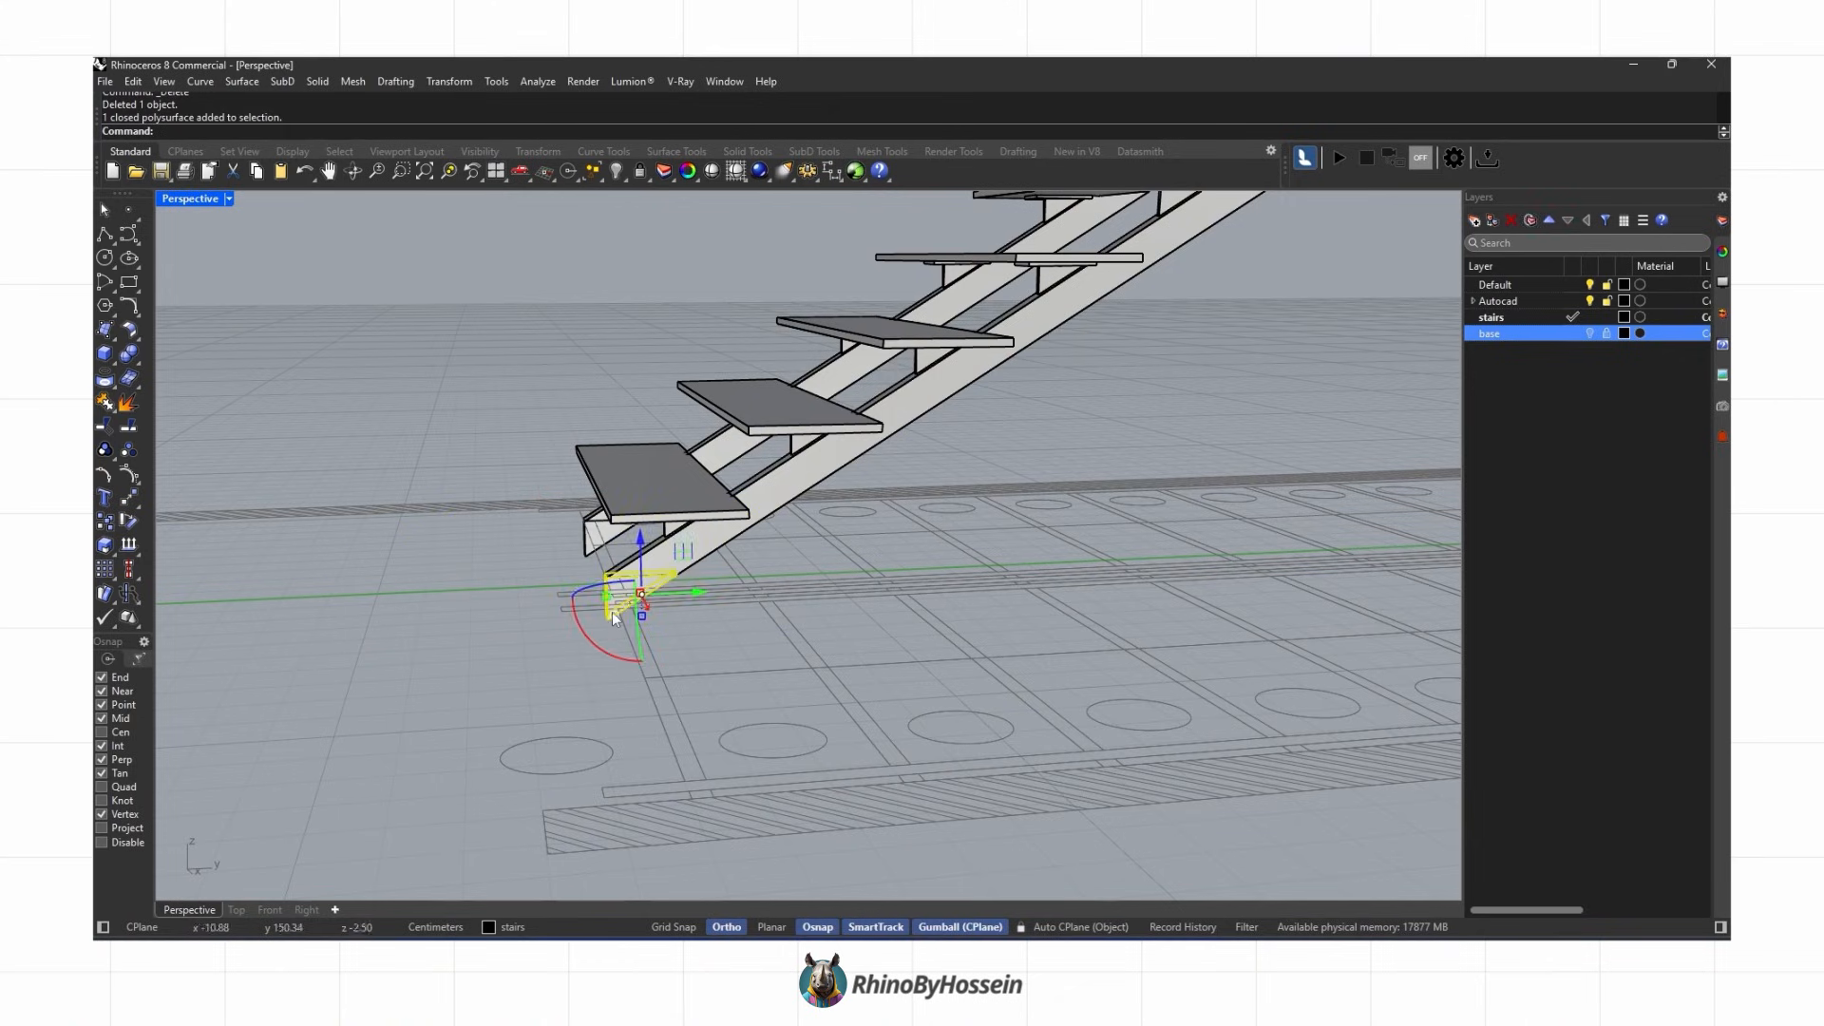
{"action": "right_click_drag", "start_coordinate": [568, 543], "coordinate": [608, 461]}
{"action": "type", "text": "pl"}
{"action": "key", "text": "Return"}
{"action": "scroll", "coordinate": [598, 468], "scroll_direction": "up", "scroll_amount": 8}
{"action": "key", "text": "Escape"}
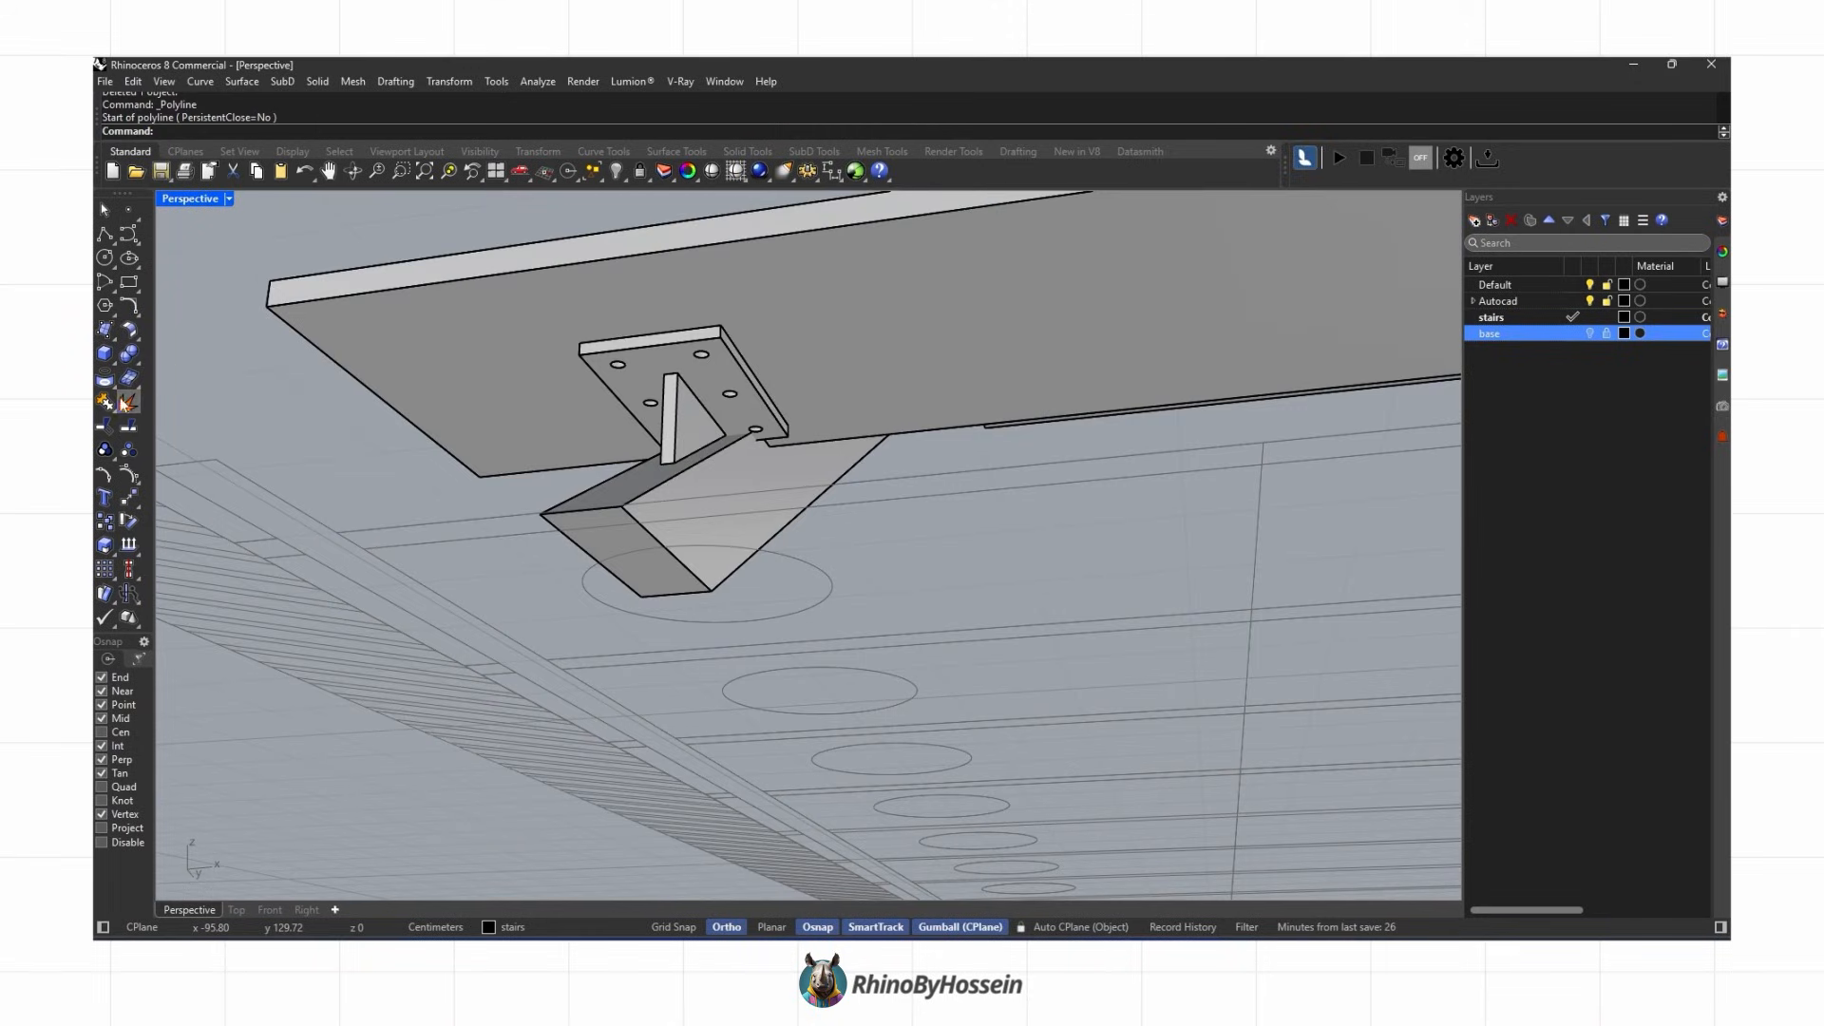
Step: Draw a rectangle on the cut face at the foot of the stringer
{"action": "left_click", "coordinate": [104, 235]}
{"action": "scroll", "coordinate": [577, 539], "scroll_direction": "up", "scroll_amount": 3}
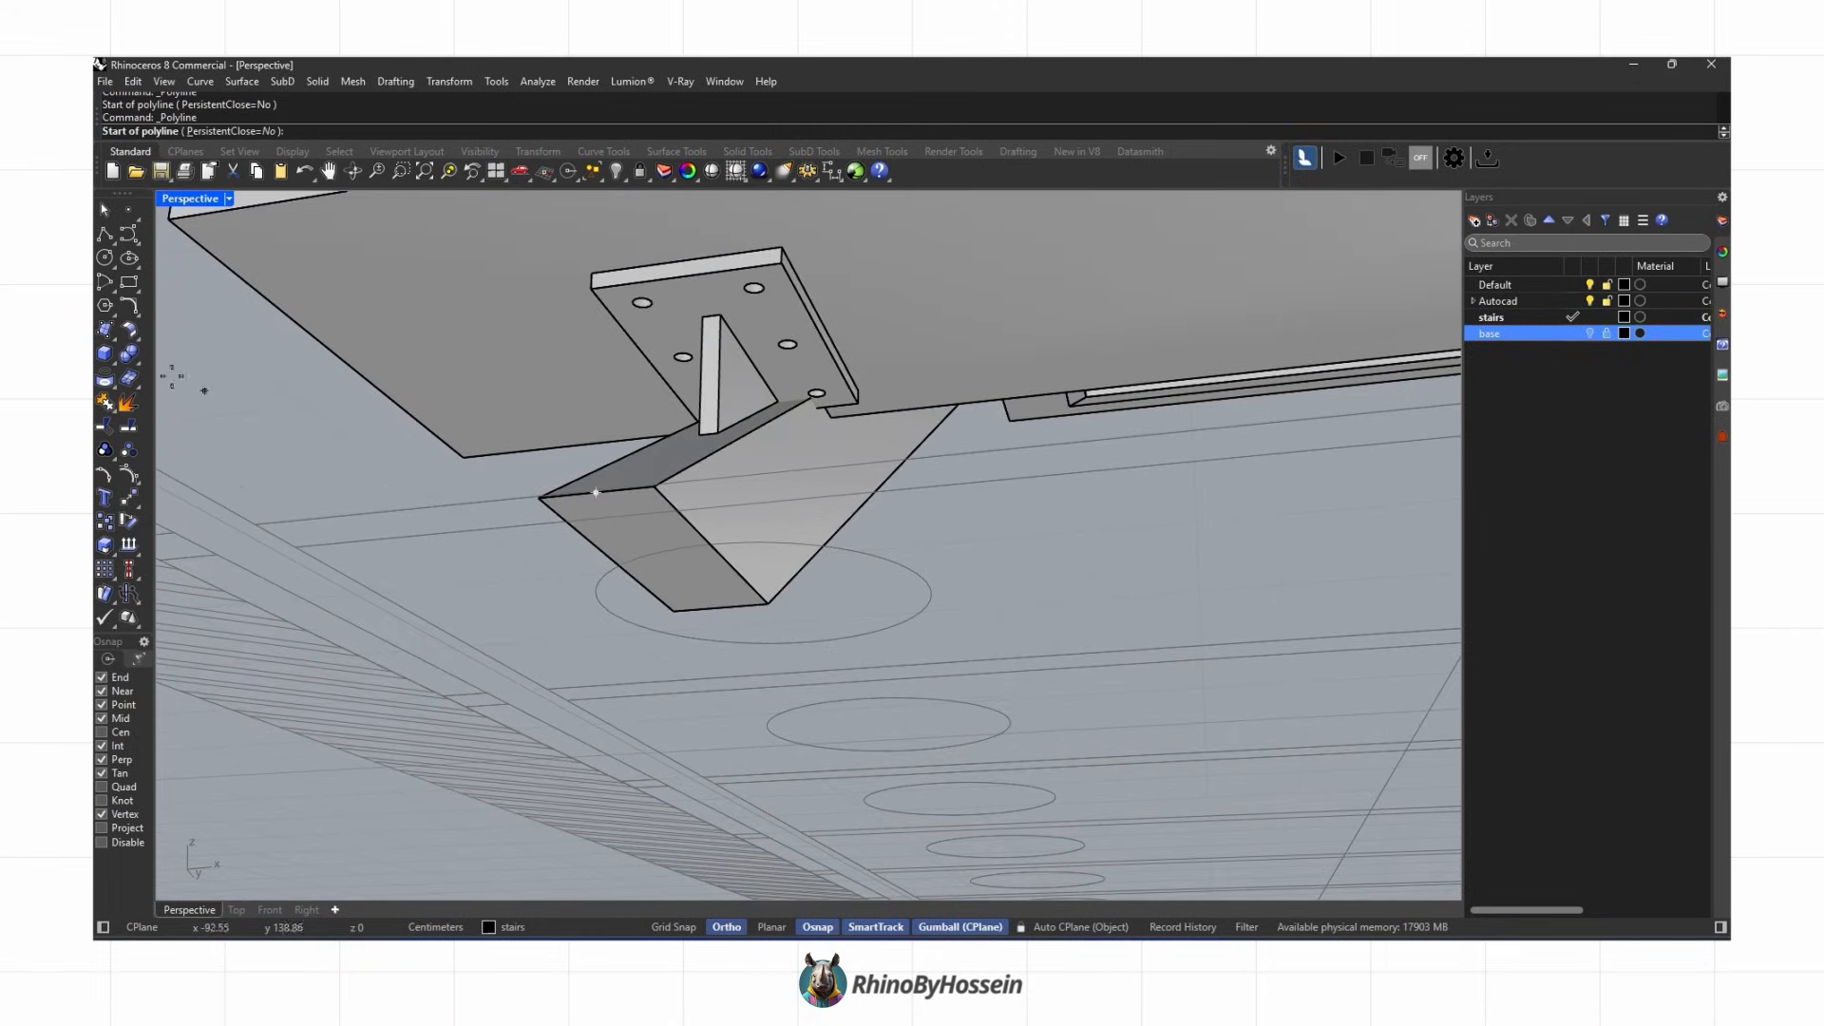
{"action": "left_click", "coordinate": [538, 498]}
{"action": "scroll", "coordinate": [772, 600], "scroll_direction": "up", "scroll_amount": 4}
{"action": "left_click", "coordinate": [774, 595]}
{"action": "left_click", "coordinate": [775, 597]}
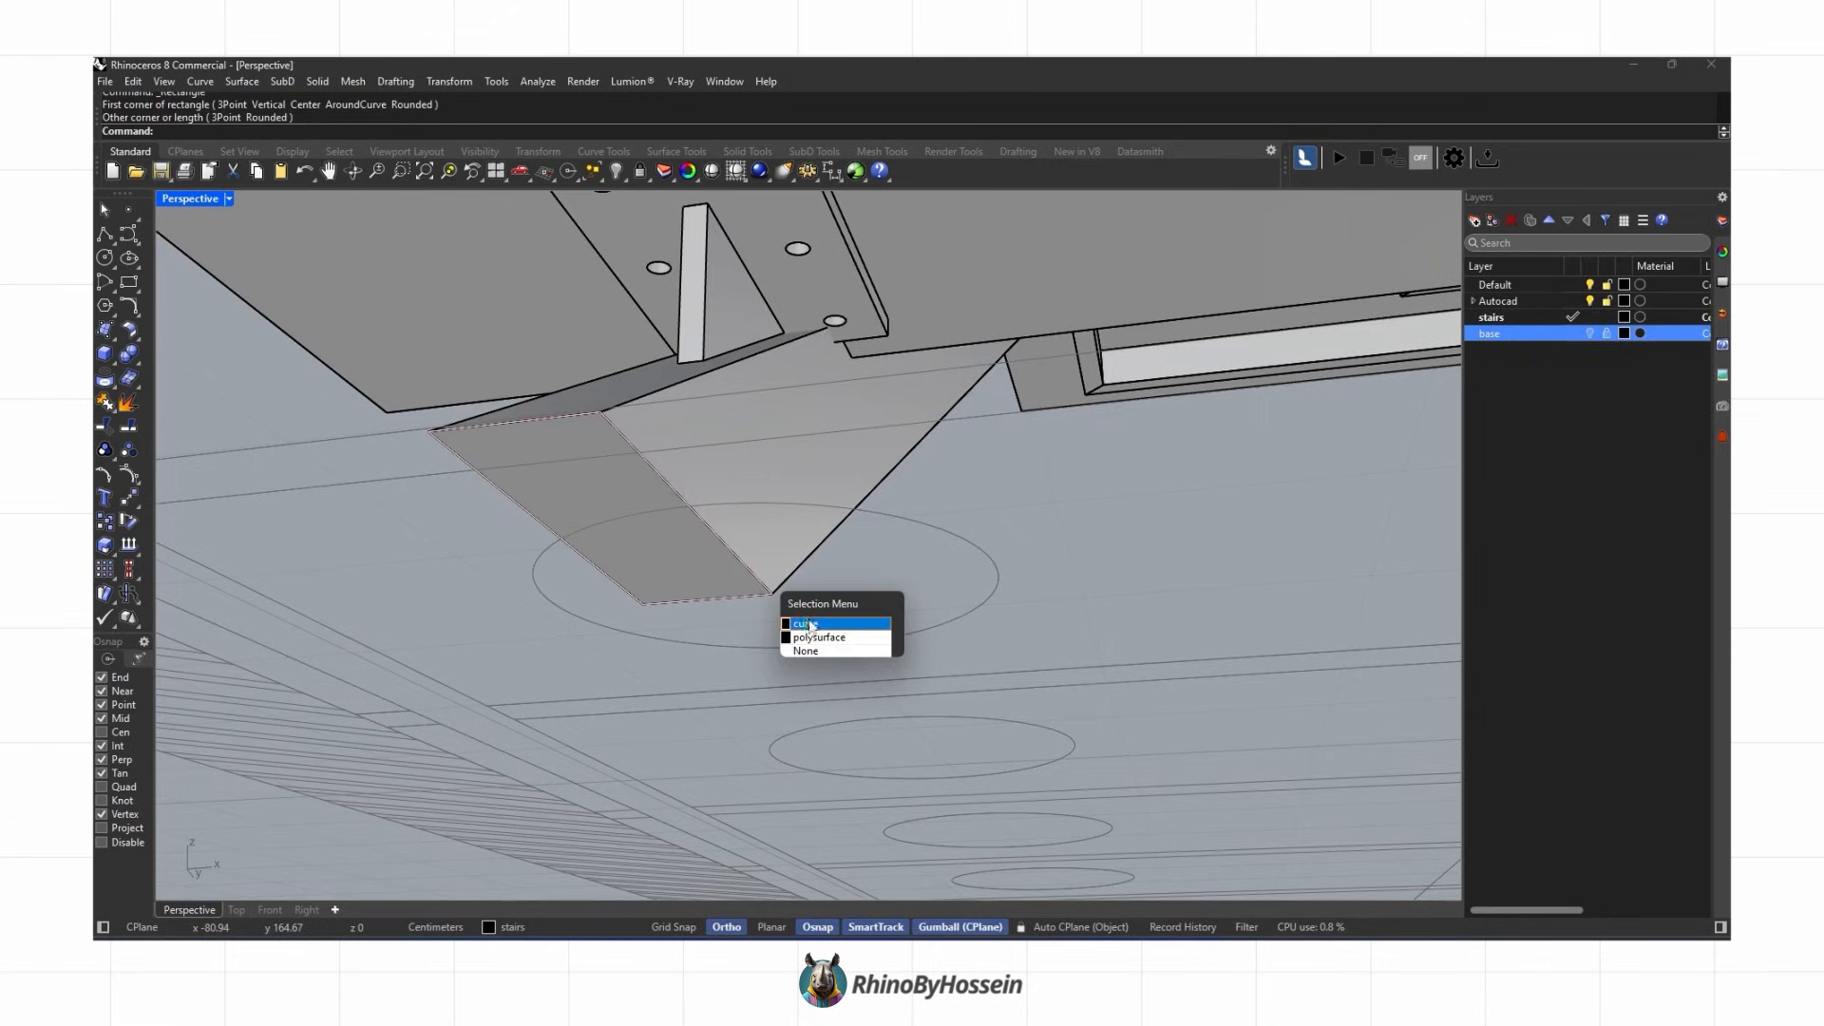
{"action": "left_click", "coordinate": [805, 621]}
Step: Hide the Autocad layer
{"action": "right_click_drag", "start_coordinate": [809, 624], "coordinate": [917, 711]}
{"action": "scroll", "coordinate": [920, 713], "scroll_direction": "down", "scroll_amount": 6}
{"action": "left_click", "coordinate": [1589, 301]}
{"action": "scroll", "coordinate": [949, 532], "scroll_direction": "down", "scroll_amount": 4}
{"action": "right_click_drag", "start_coordinate": [902, 570], "coordinate": [781, 591]}
{"action": "scroll", "coordinate": [774, 612], "scroll_direction": "up", "scroll_amount": 4}
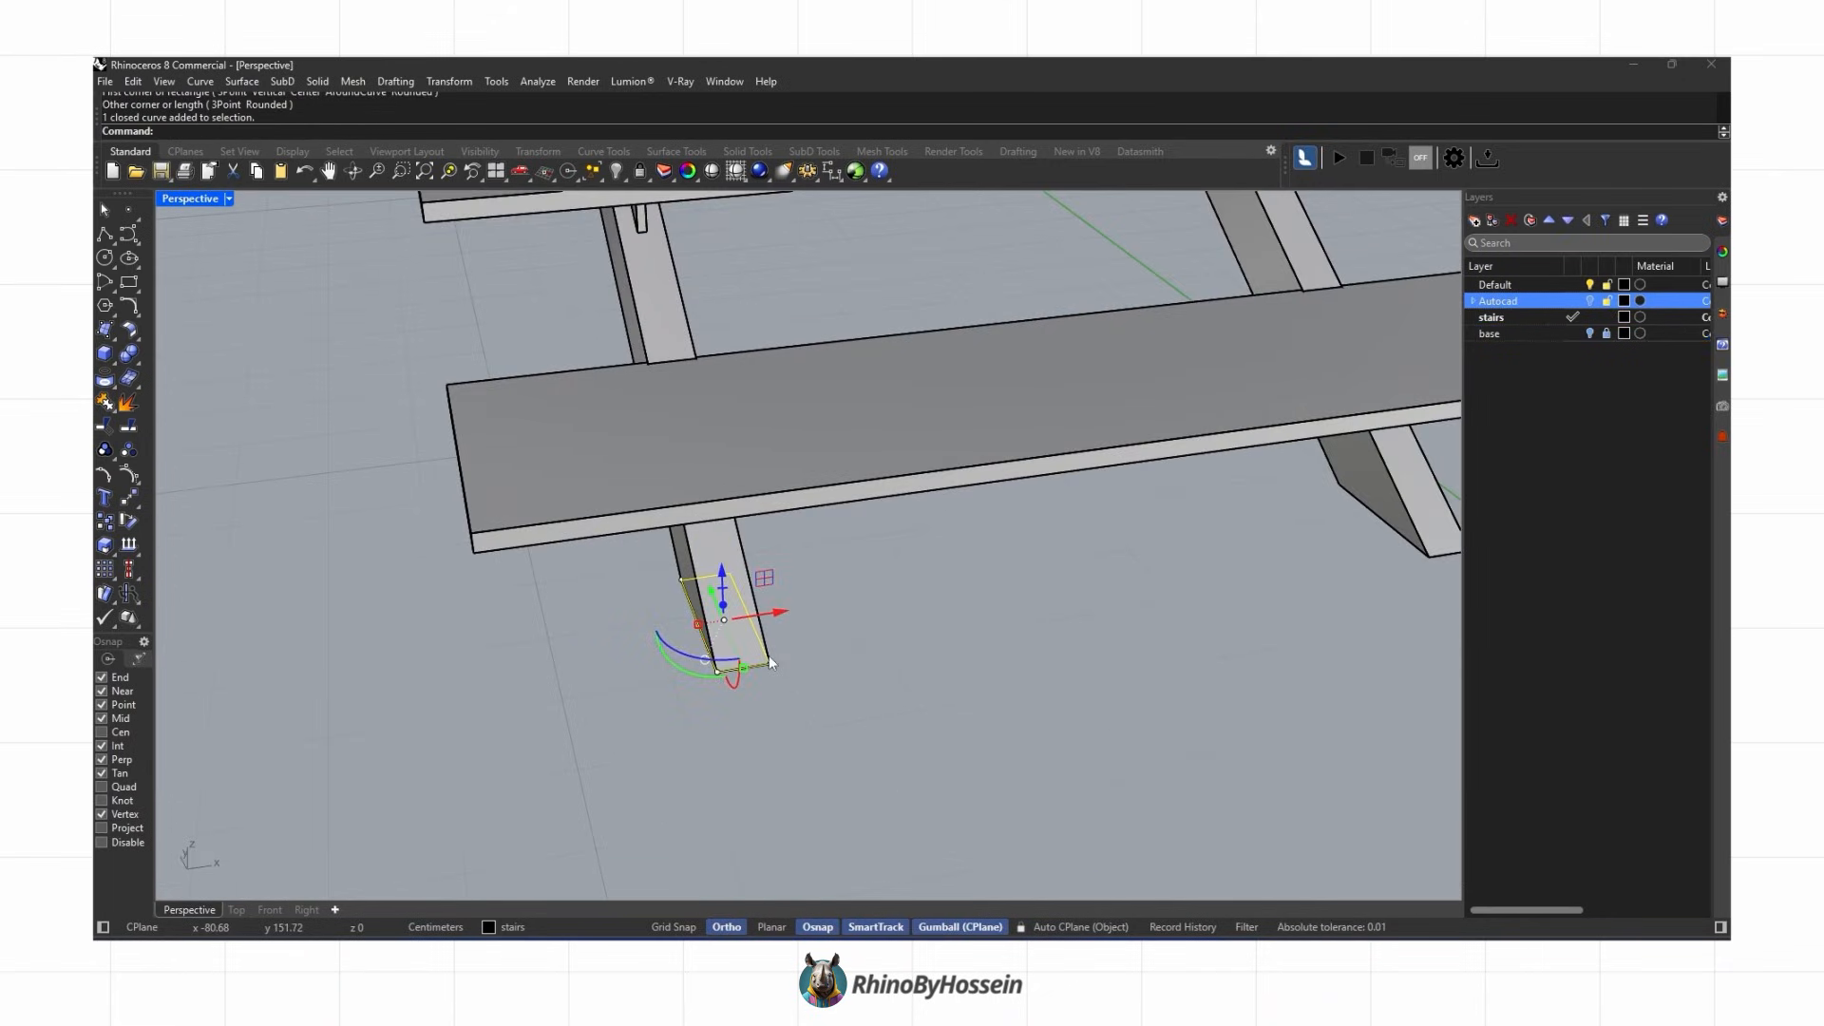
Step: Offset the stringer-foot rectangle outward 5 cm and delete the original rectangle
{"action": "type", "text": "Offset"}
{"action": "key", "text": "Return"}
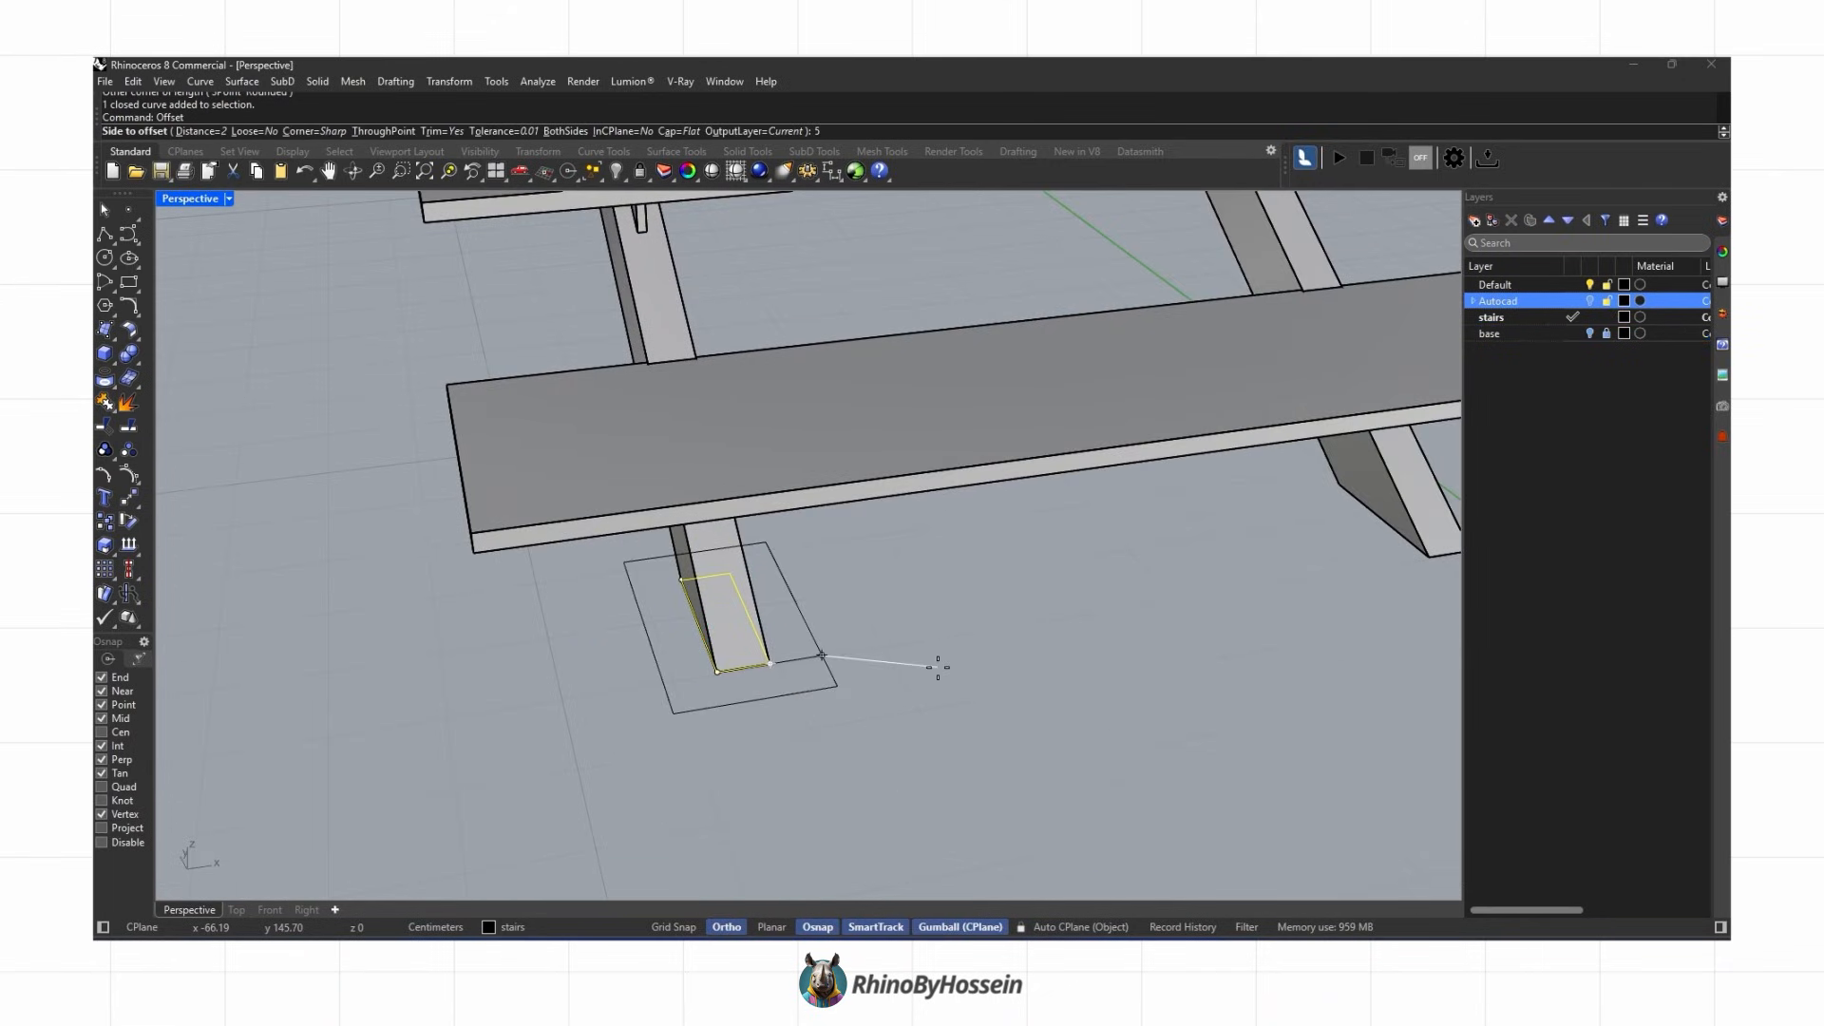
{"action": "left_click", "coordinate": [919, 651]}
{"action": "key", "text": "Delete"}
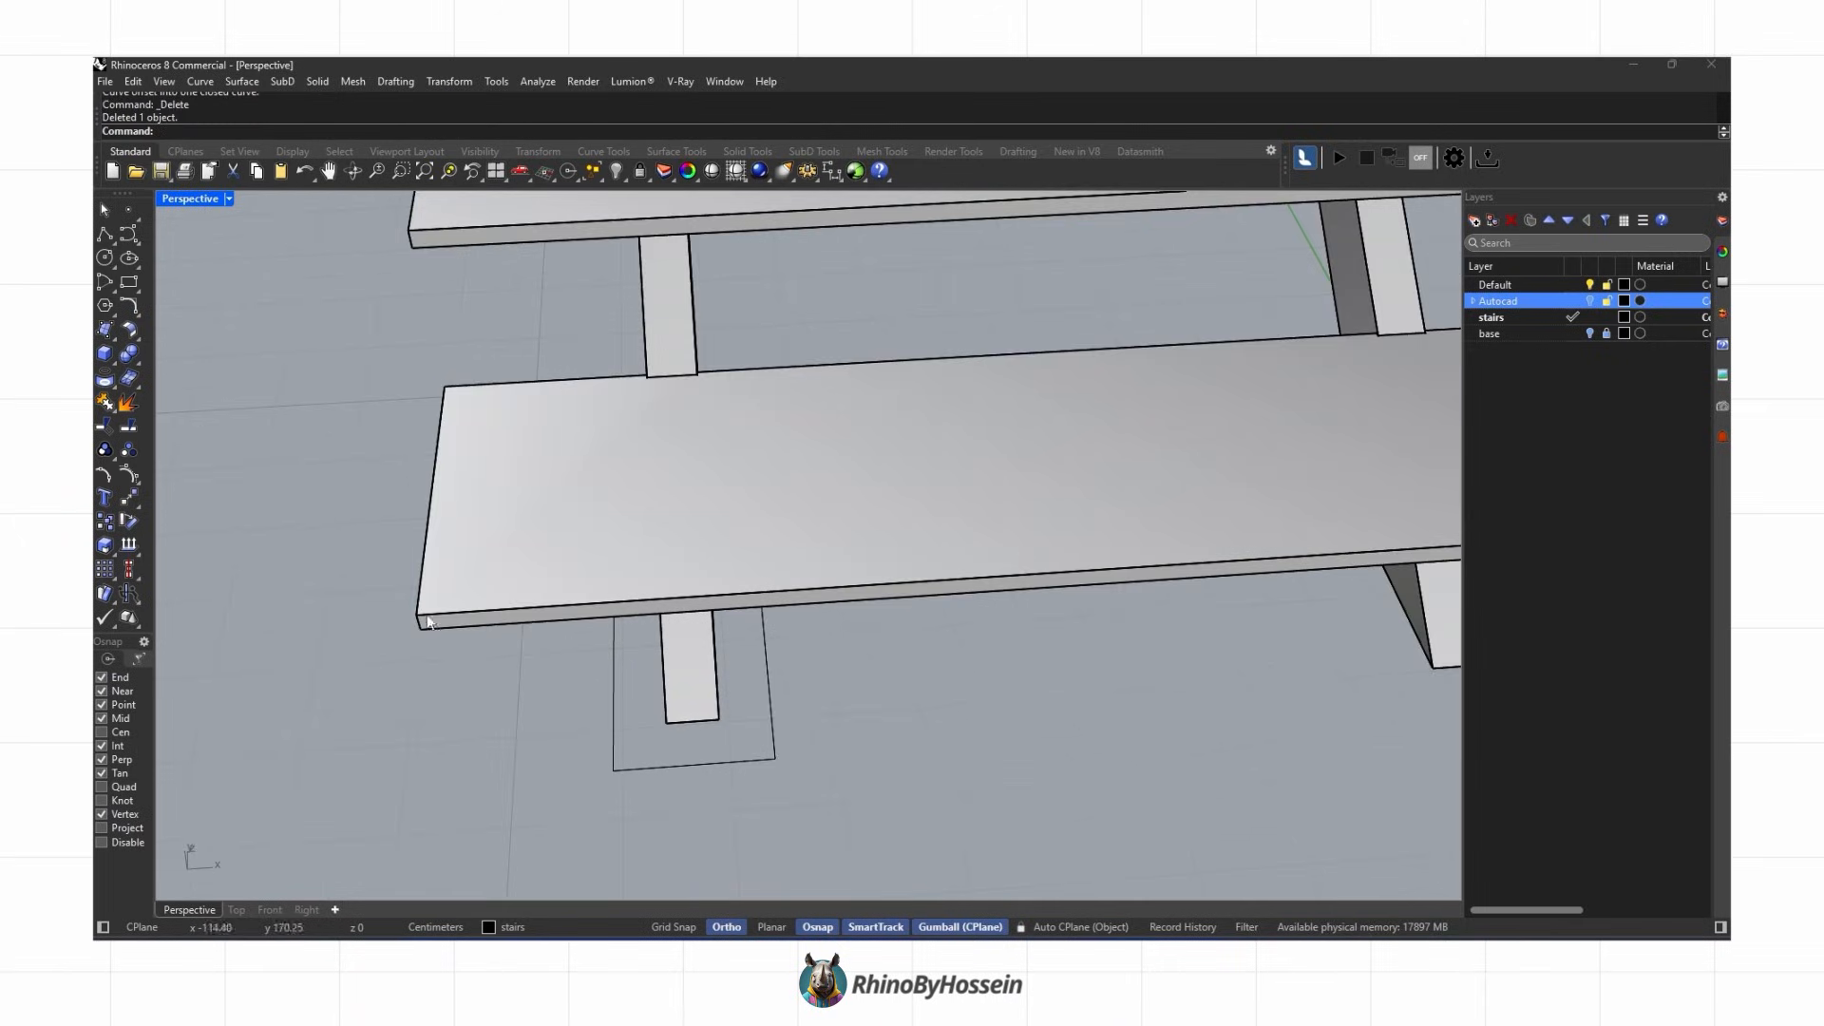
Step: Offset the plate outline inward 2 cm as a guide for bolt holes
{"action": "type", "text": "Offset"}
{"action": "key", "text": "Return"}
{"action": "scroll", "coordinate": [646, 765], "scroll_direction": "up", "scroll_amount": 3}
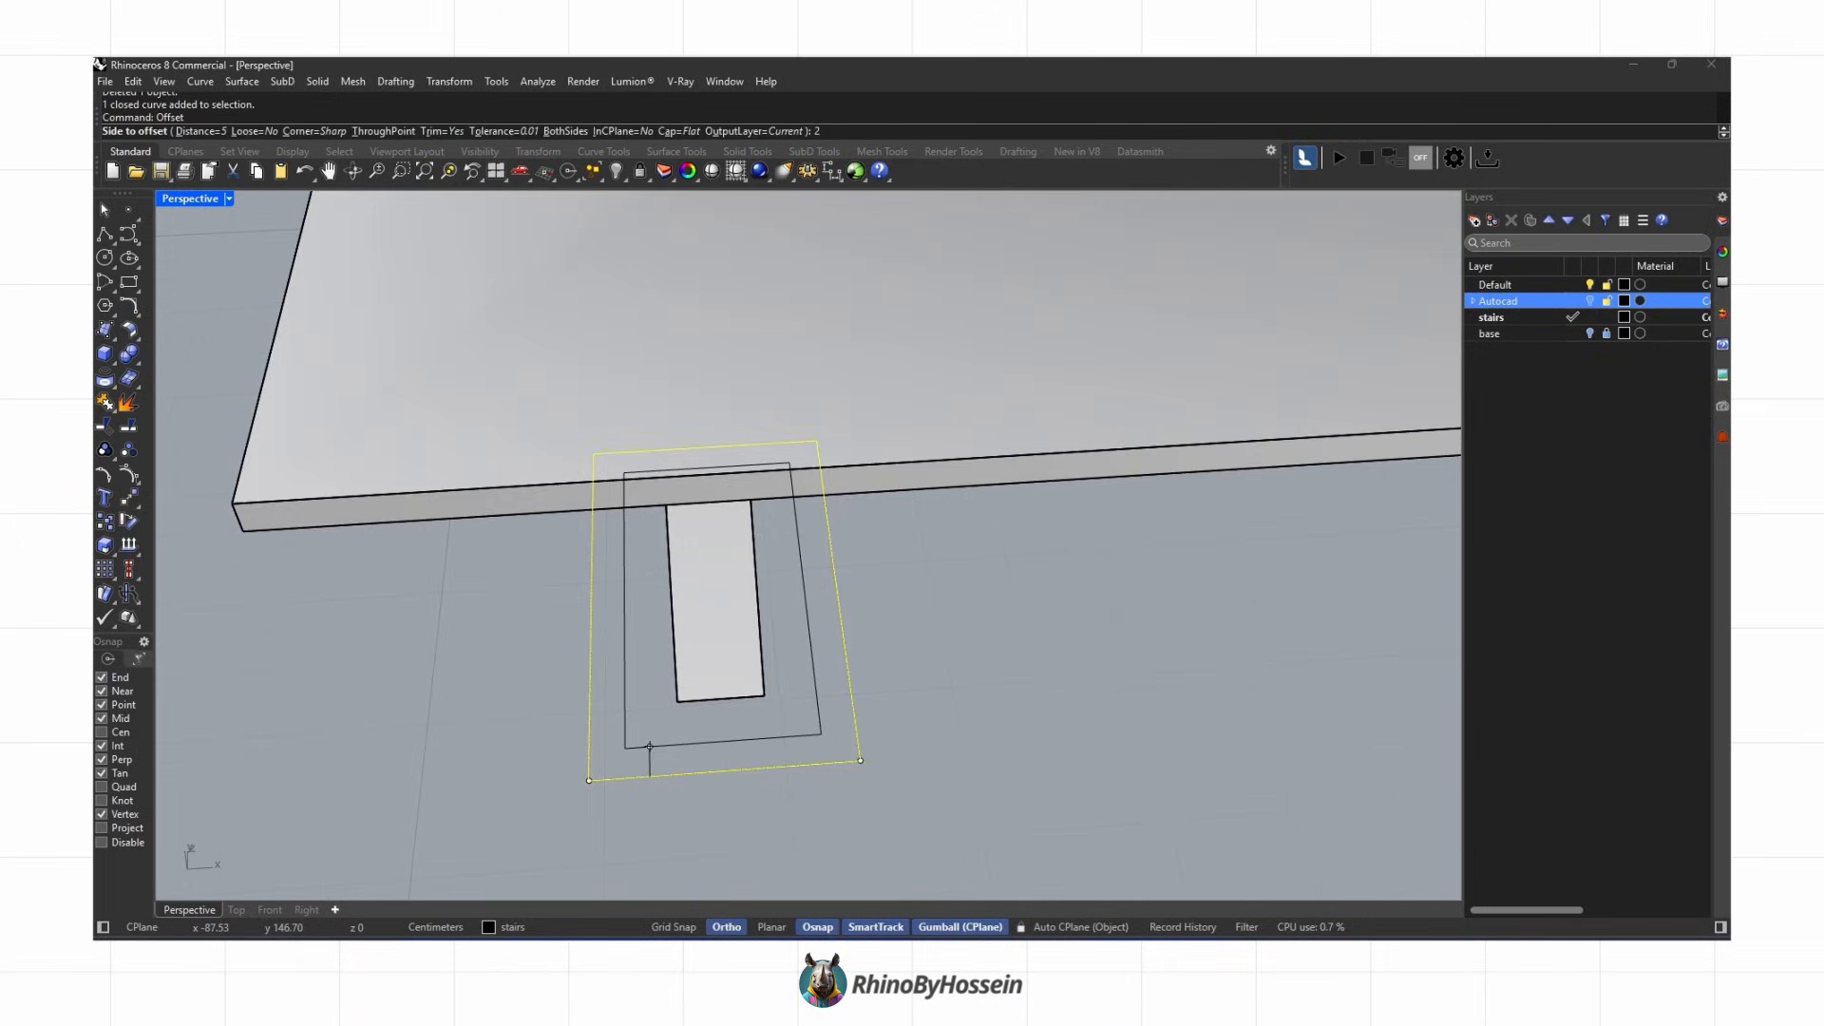
{"action": "left_click", "coordinate": [670, 721]}
Step: Draw a 0.5 cm radius bolt-hole circle at a corner of the inner guide rectangle
{"action": "left_click", "coordinate": [105, 258]}
{"action": "left_click", "coordinate": [625, 748]}
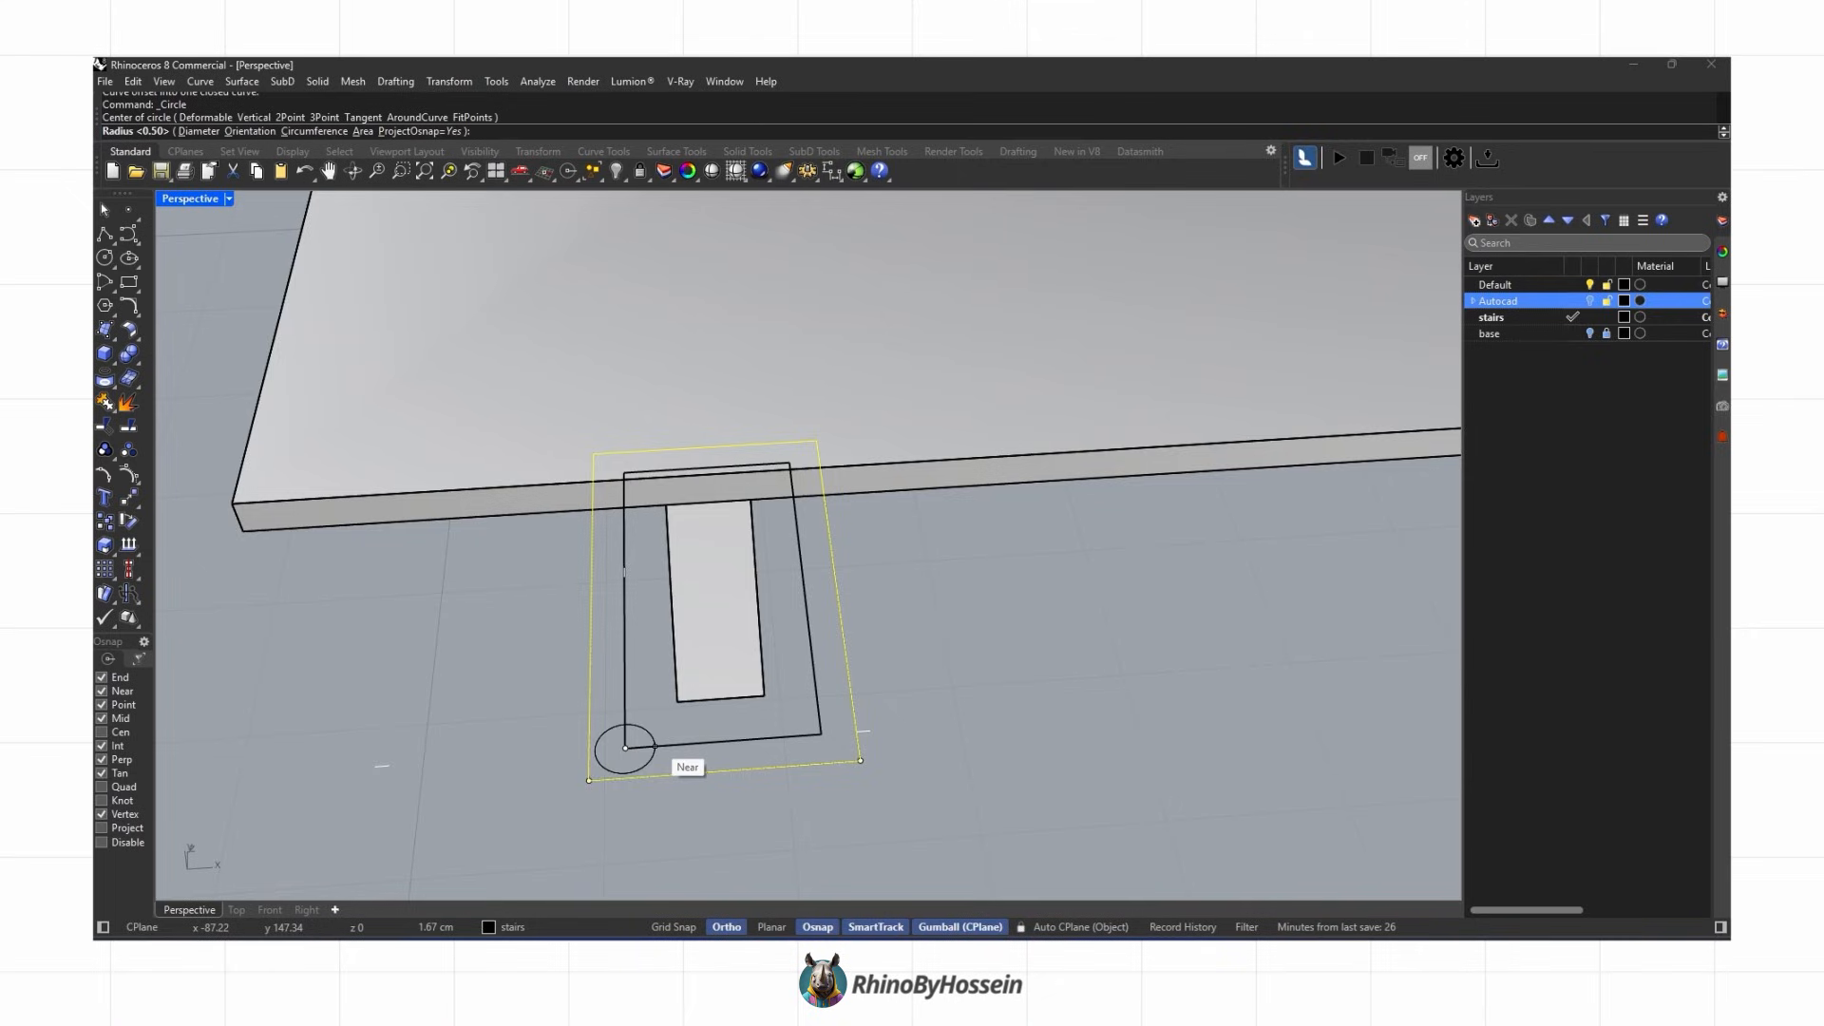
{"action": "key", "text": "Return"}
{"action": "scroll", "coordinate": [653, 742], "scroll_direction": "up", "scroll_amount": 7}
{"action": "left_click", "coordinate": [607, 746]}
Step: Copy the hole circle to the other corners and edge midpoints of the guide rectangle, then delete the guide
{"action": "left_click", "coordinate": [104, 521]}
{"action": "scroll", "coordinate": [561, 729], "scroll_direction": "down", "scroll_amount": 3}
{"action": "left_click", "coordinate": [576, 747]}
{"action": "left_click", "coordinate": [754, 734]}
{"action": "key", "text": "Return"}
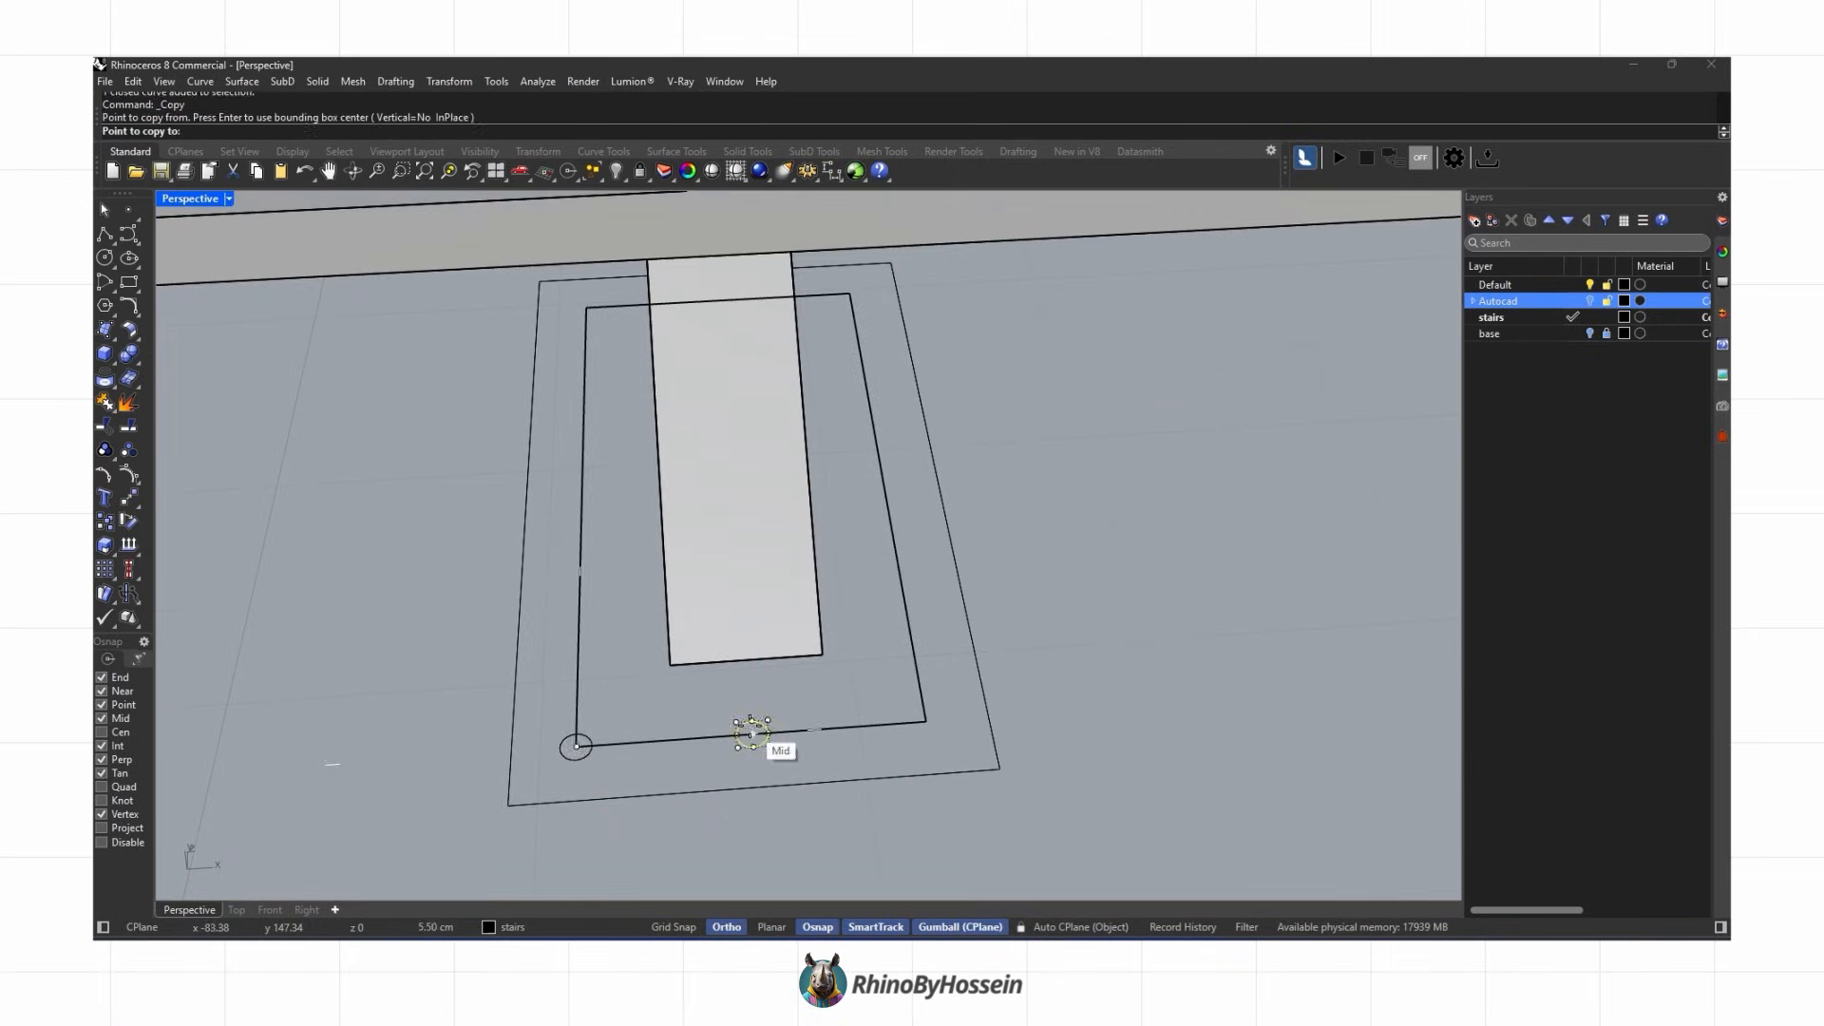
{"action": "left_click", "coordinate": [751, 735]}
{"action": "left_click", "coordinate": [926, 722]}
{"action": "right_click_drag", "start_coordinate": [925, 721], "coordinate": [735, 608]}
{"action": "left_click", "coordinate": [680, 419]}
{"action": "left_click", "coordinate": [868, 370]}
{"action": "right_click_drag", "start_coordinate": [869, 369], "coordinate": [664, 351]}
{"action": "left_click", "coordinate": [853, 377]}
{"action": "left_click", "coordinate": [958, 379]}
{"action": "right_click_drag", "start_coordinate": [957, 379], "coordinate": [826, 379]}
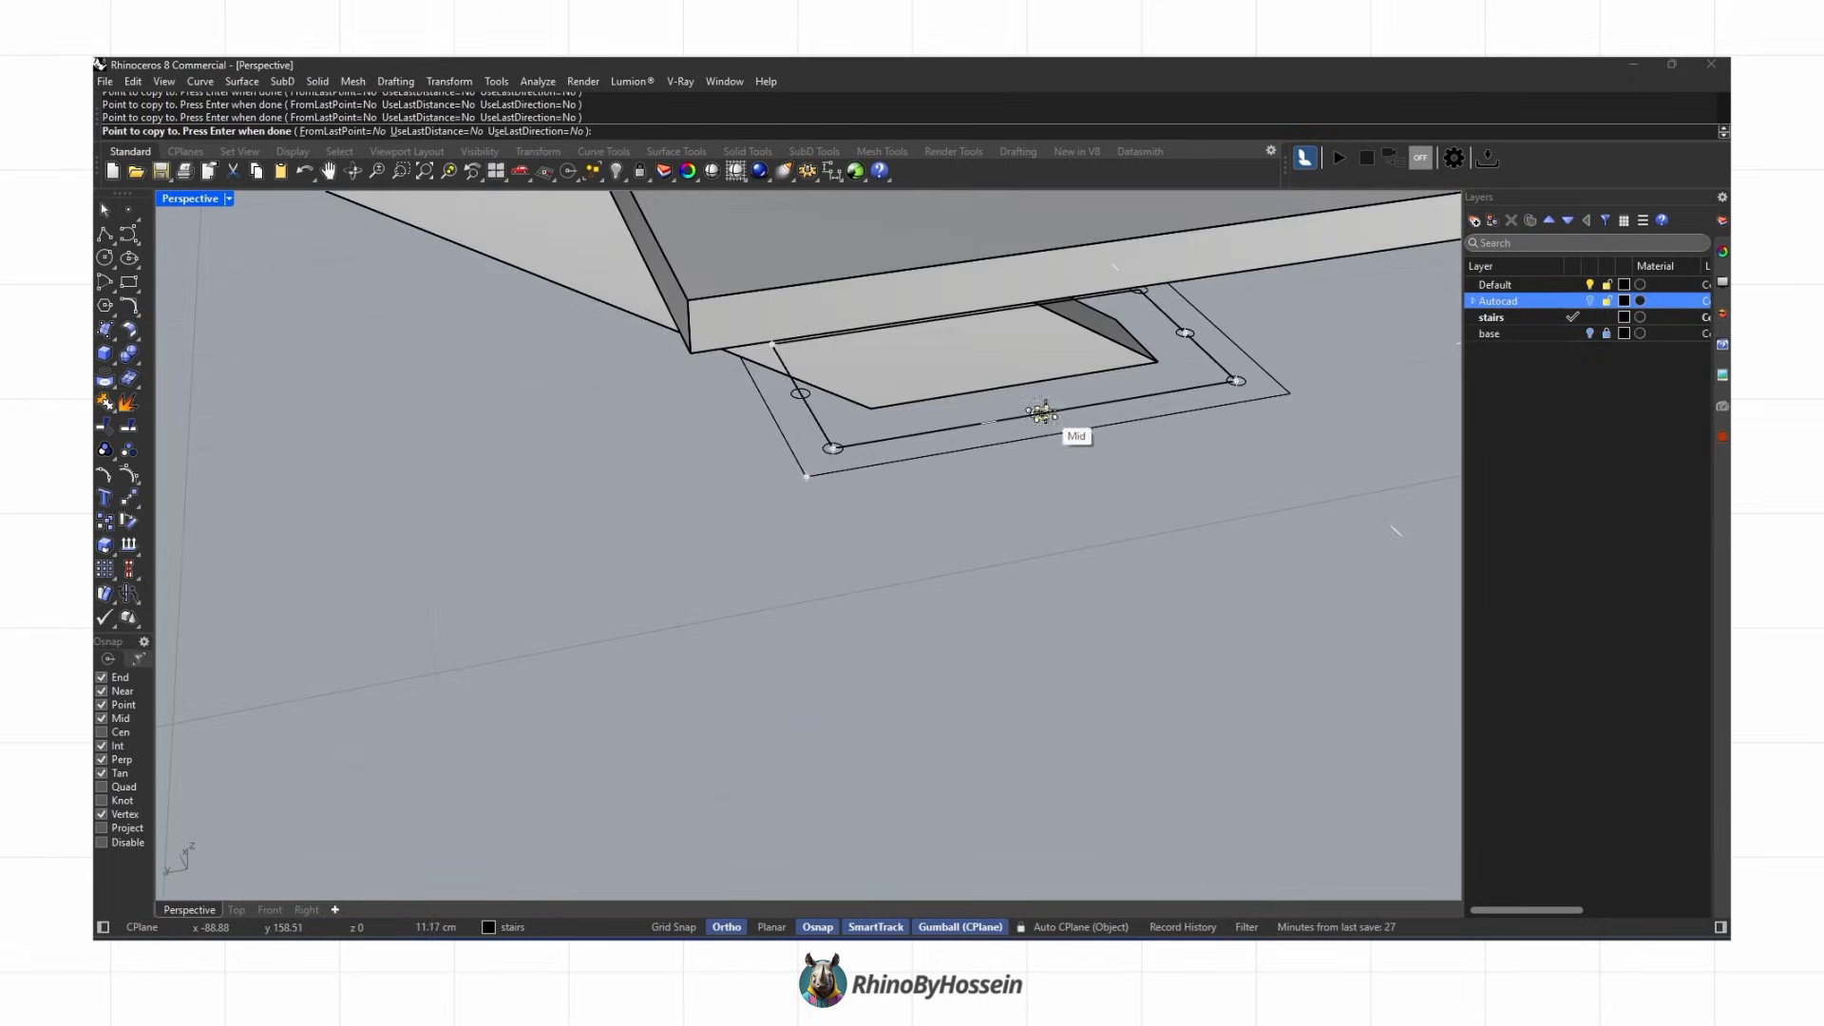
{"action": "key", "text": "Delete"}
Step: Extrude the plate outline with its holes into a solid about 0.9 cm thick and delete the source curves
{"action": "right_click_drag", "start_coordinate": [986, 455], "coordinate": [665, 531]}
{"action": "left_click_drag", "start_coordinate": [567, 552], "coordinate": [1235, 326]}
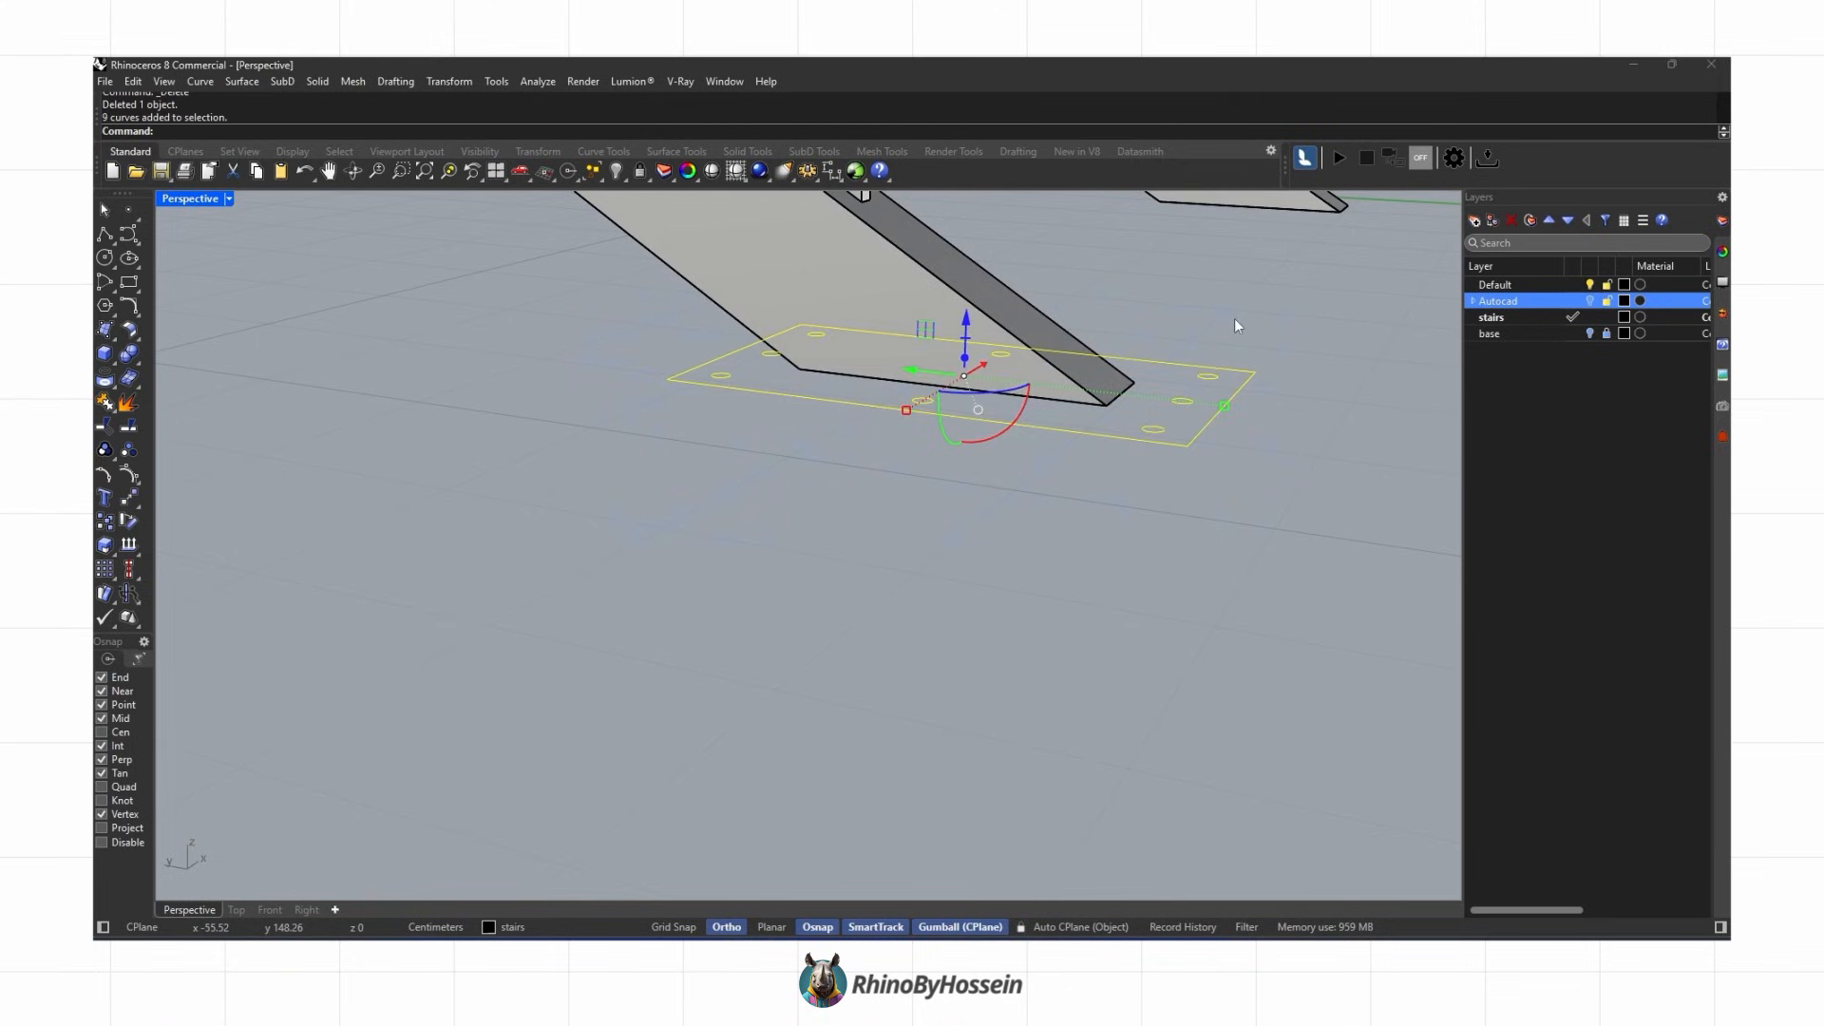
{"action": "left_click", "coordinate": [114, 368]}
{"action": "left_click", "coordinate": [201, 385]}
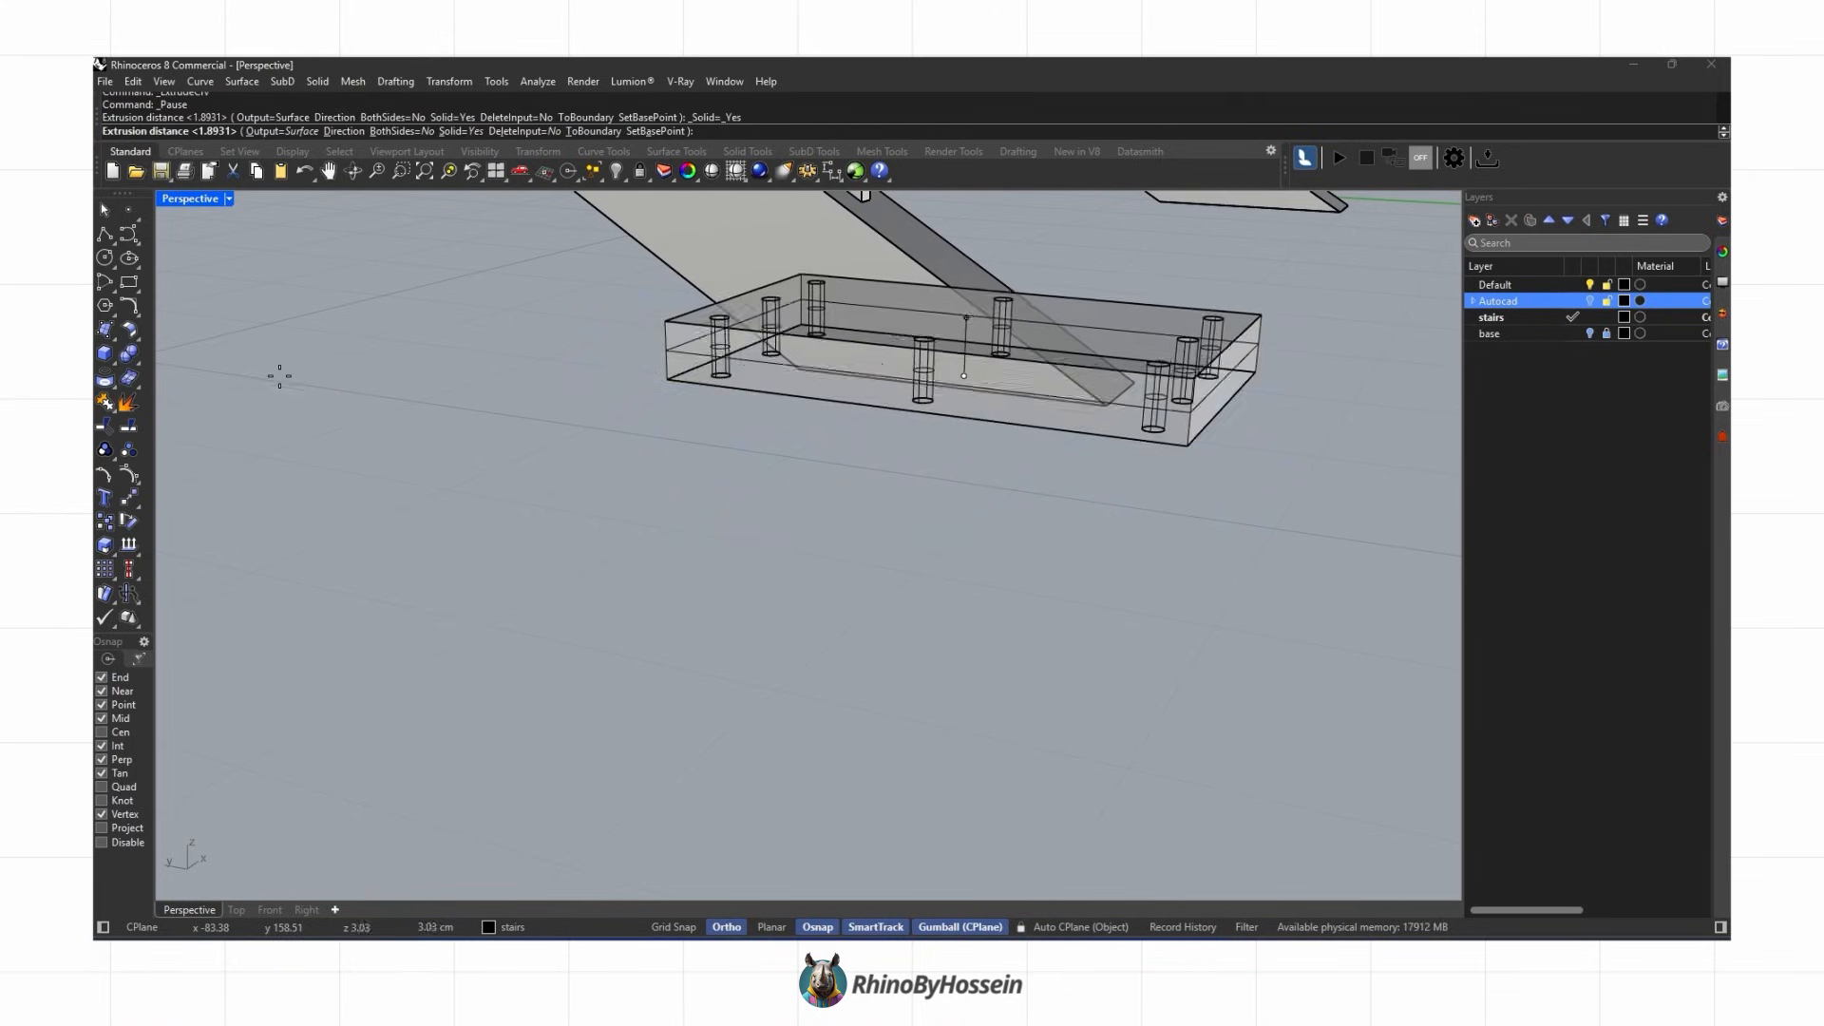
{"action": "type", "text": "1"}
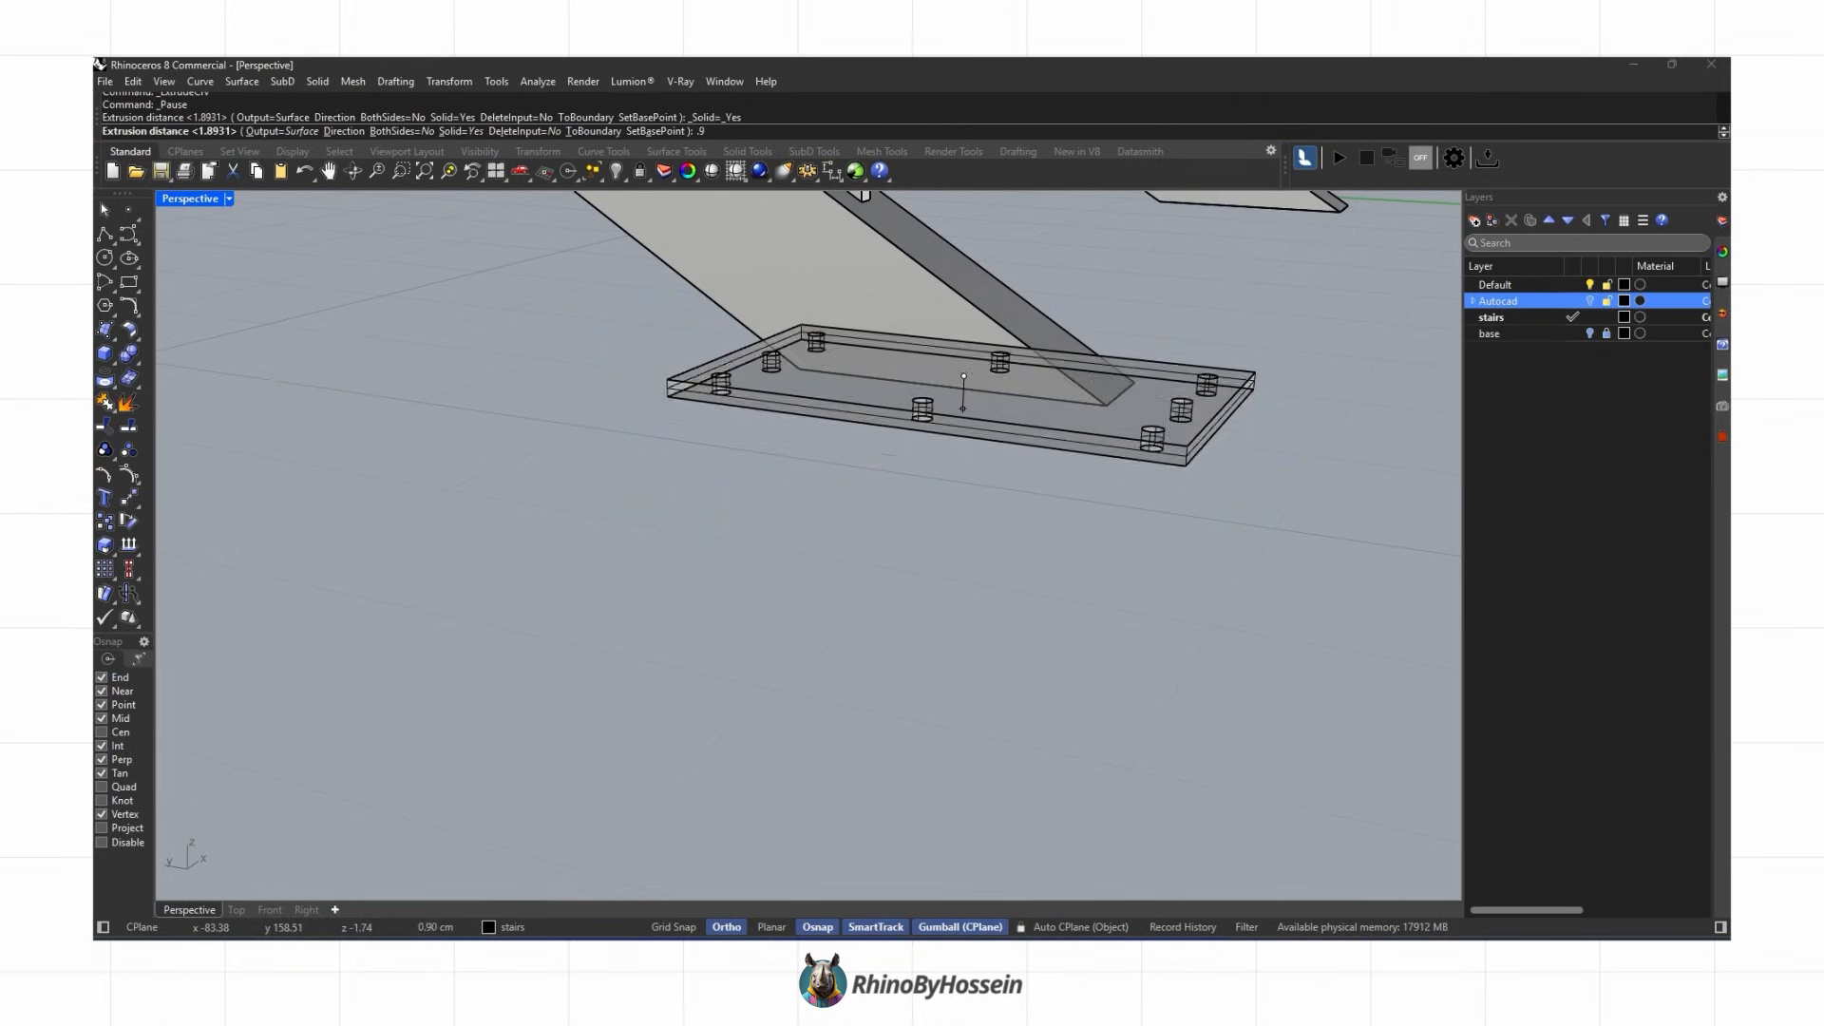
{"action": "key", "text": "Return"}
{"action": "key", "text": "Delete"}
Step: Copy the base plate to the foot of the other stringer
{"action": "right_click_drag", "start_coordinate": [806, 551], "coordinate": [640, 510]}
{"action": "left_click", "coordinate": [640, 510]}
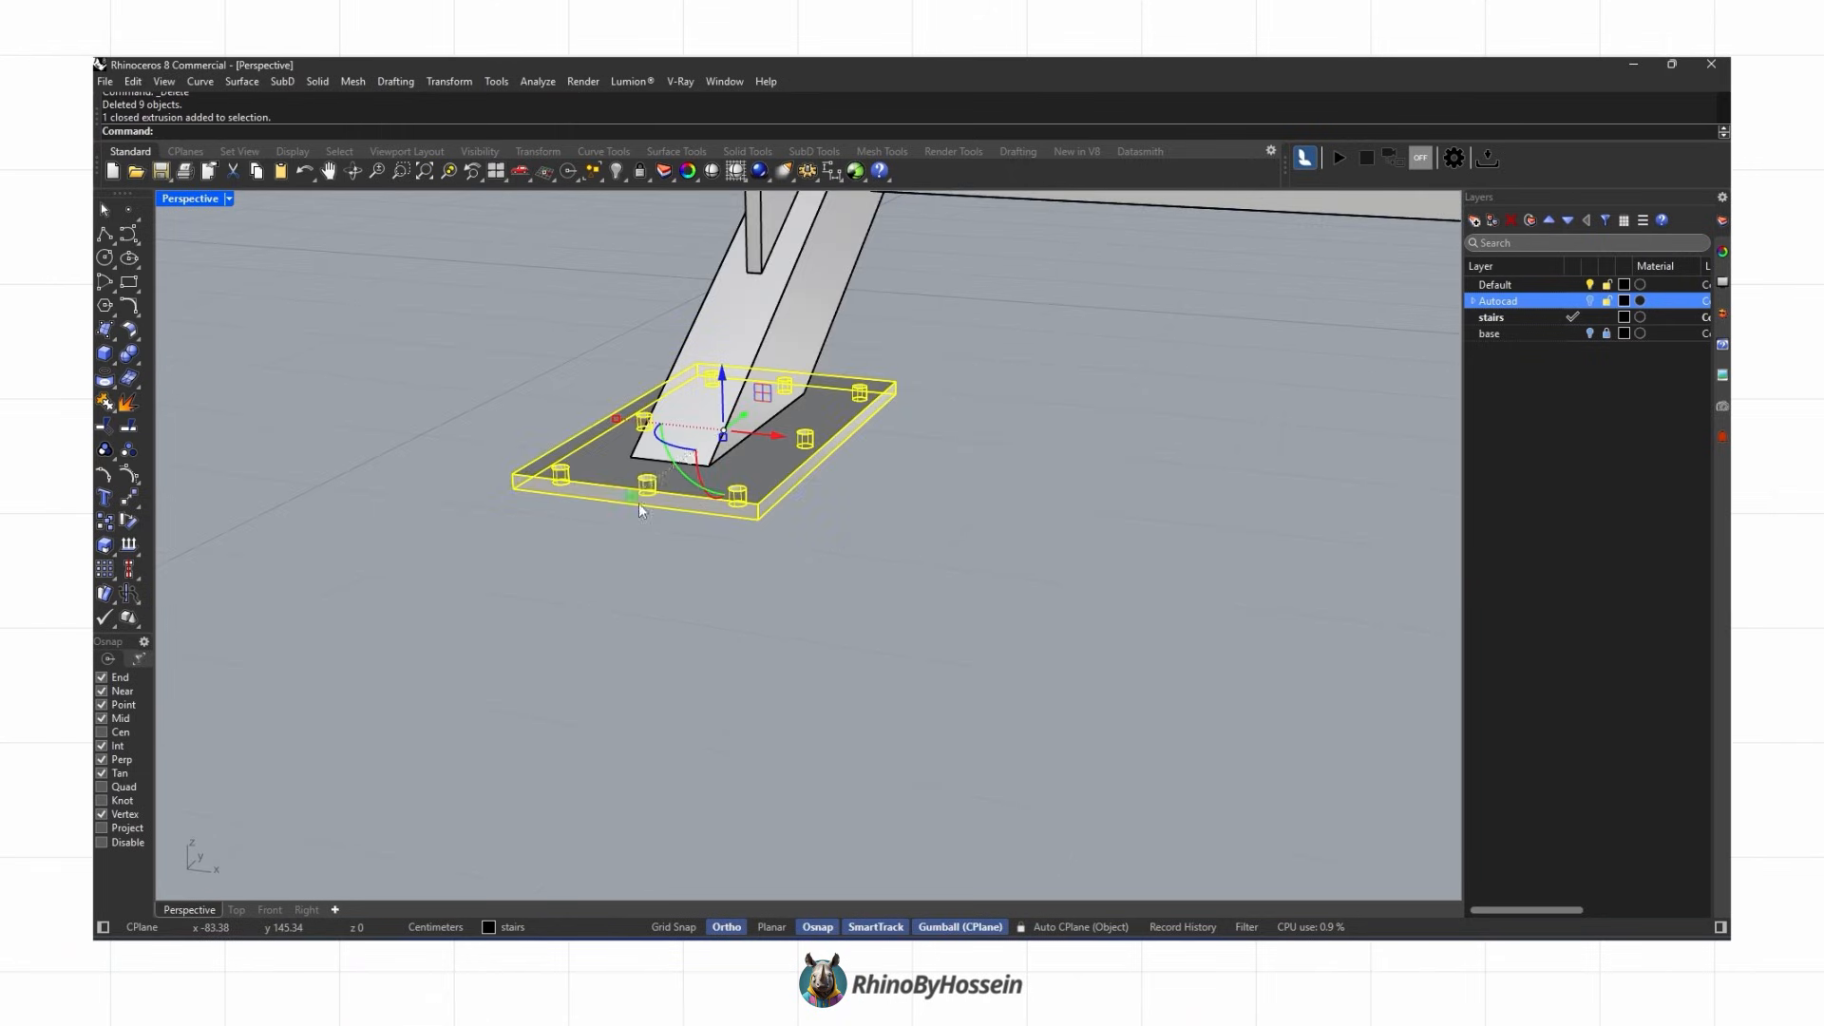
{"action": "left_click", "coordinate": [670, 459]}
{"action": "scroll", "coordinate": [670, 458], "scroll_direction": "down", "scroll_amount": 5}
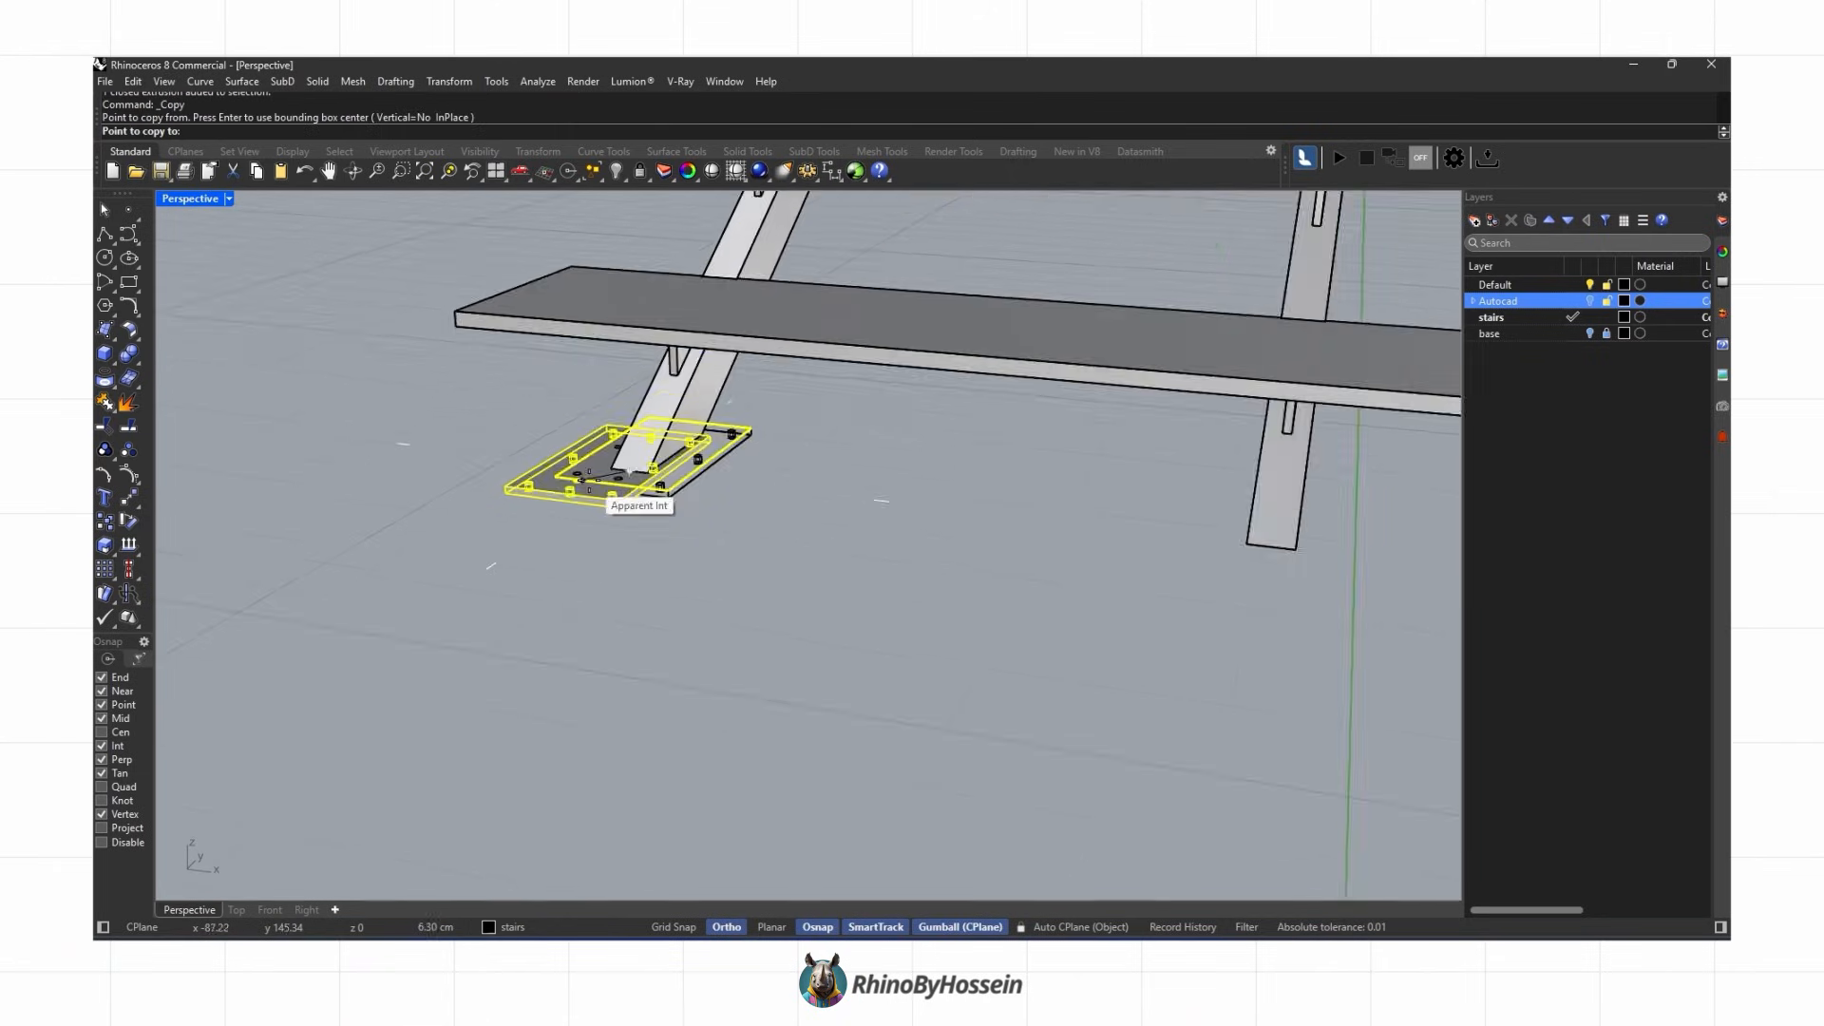
{"action": "scroll", "coordinate": [1113, 490], "scroll_direction": "up", "scroll_amount": 4}
{"action": "left_click", "coordinate": [1113, 489]}
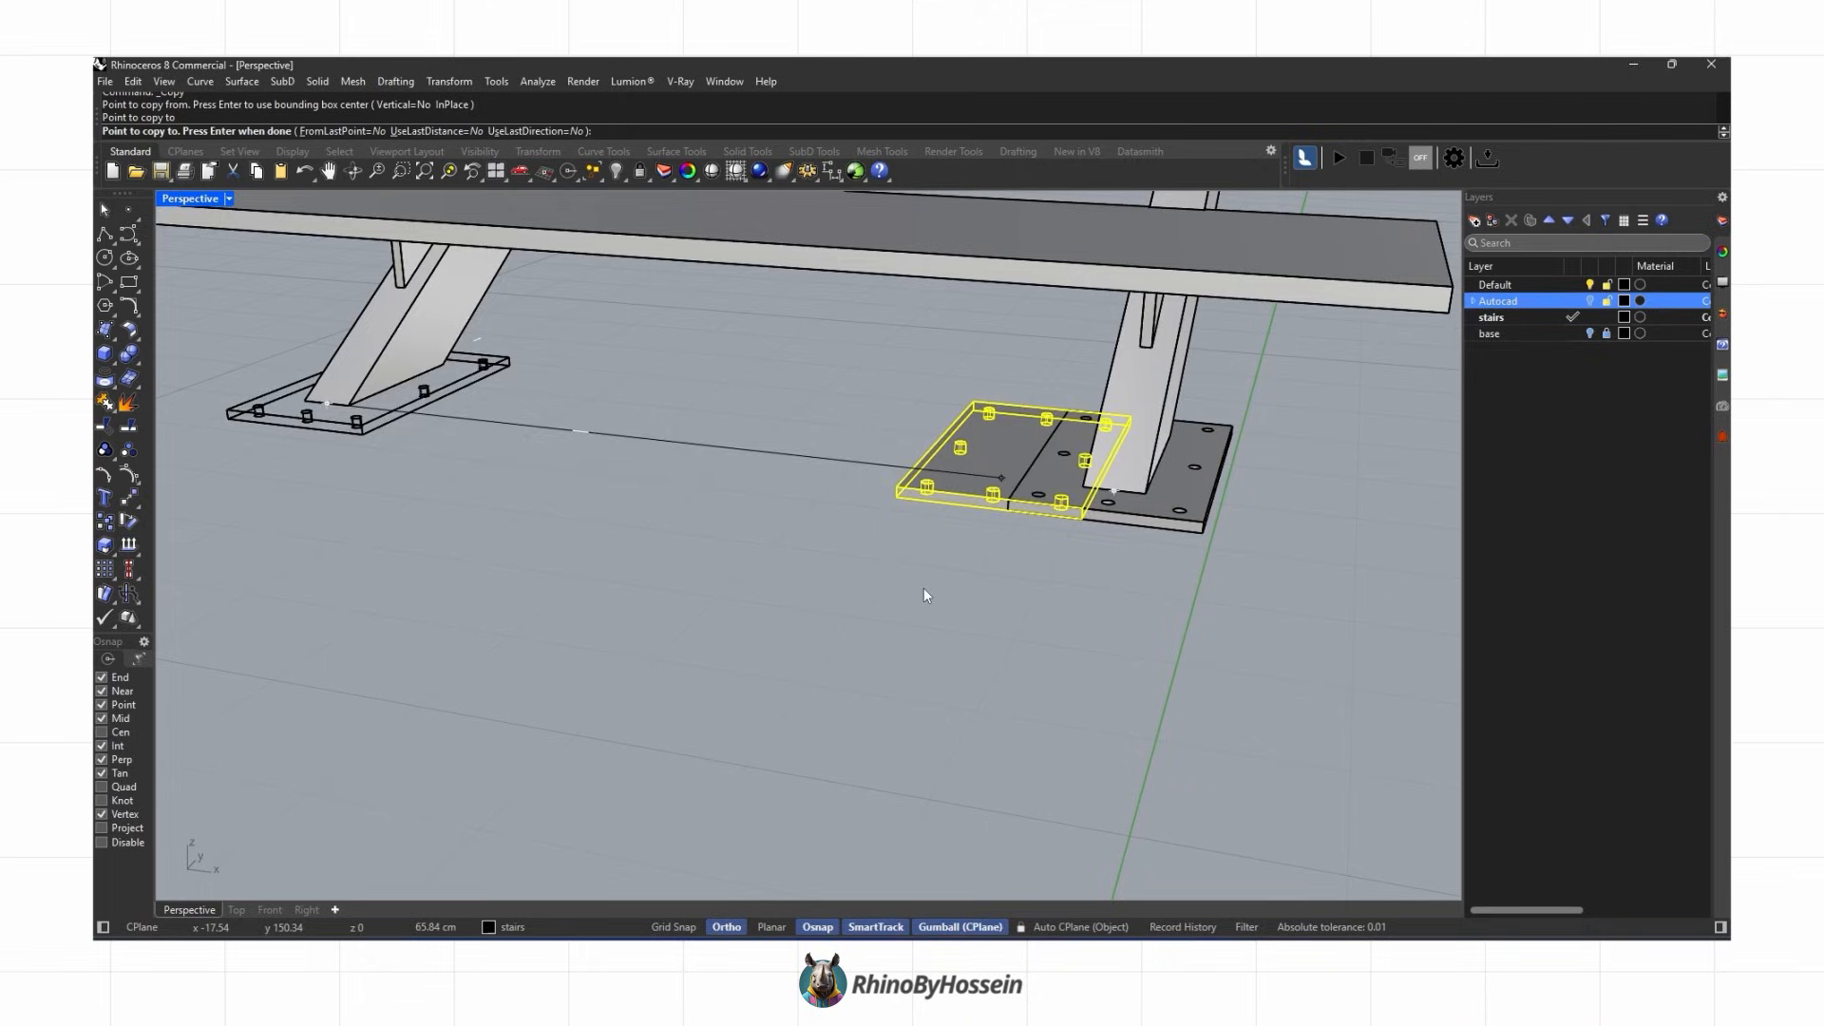
{"action": "right_click", "coordinate": [894, 594]}
{"action": "scroll", "coordinate": [880, 596], "scroll_direction": "down", "scroll_amount": 9}
{"action": "middle_click", "coordinate": [879, 593]}
{"action": "left_click", "coordinate": [879, 592]}
{"action": "scroll", "coordinate": [750, 626], "scroll_direction": "down", "scroll_amount": 3}
{"action": "right_click_drag", "start_coordinate": [751, 627], "coordinate": [904, 613]}
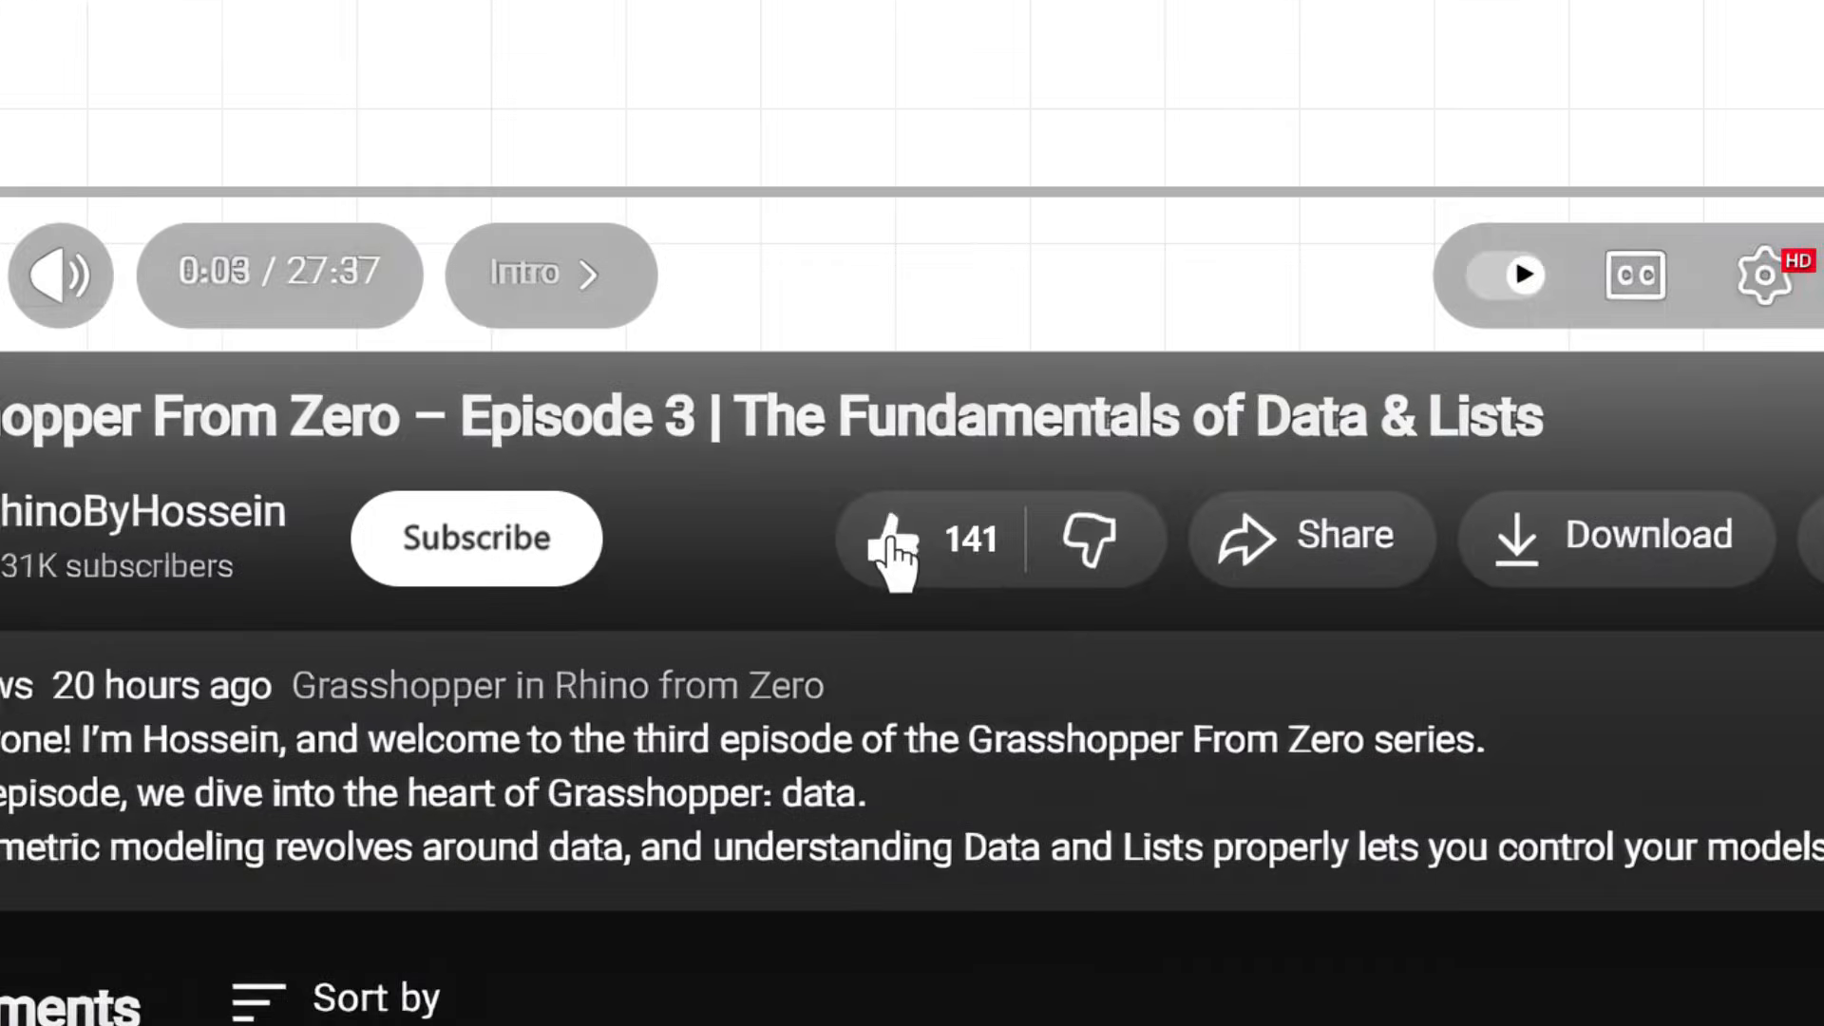
{"action": "left_click", "coordinate": [475, 551]}
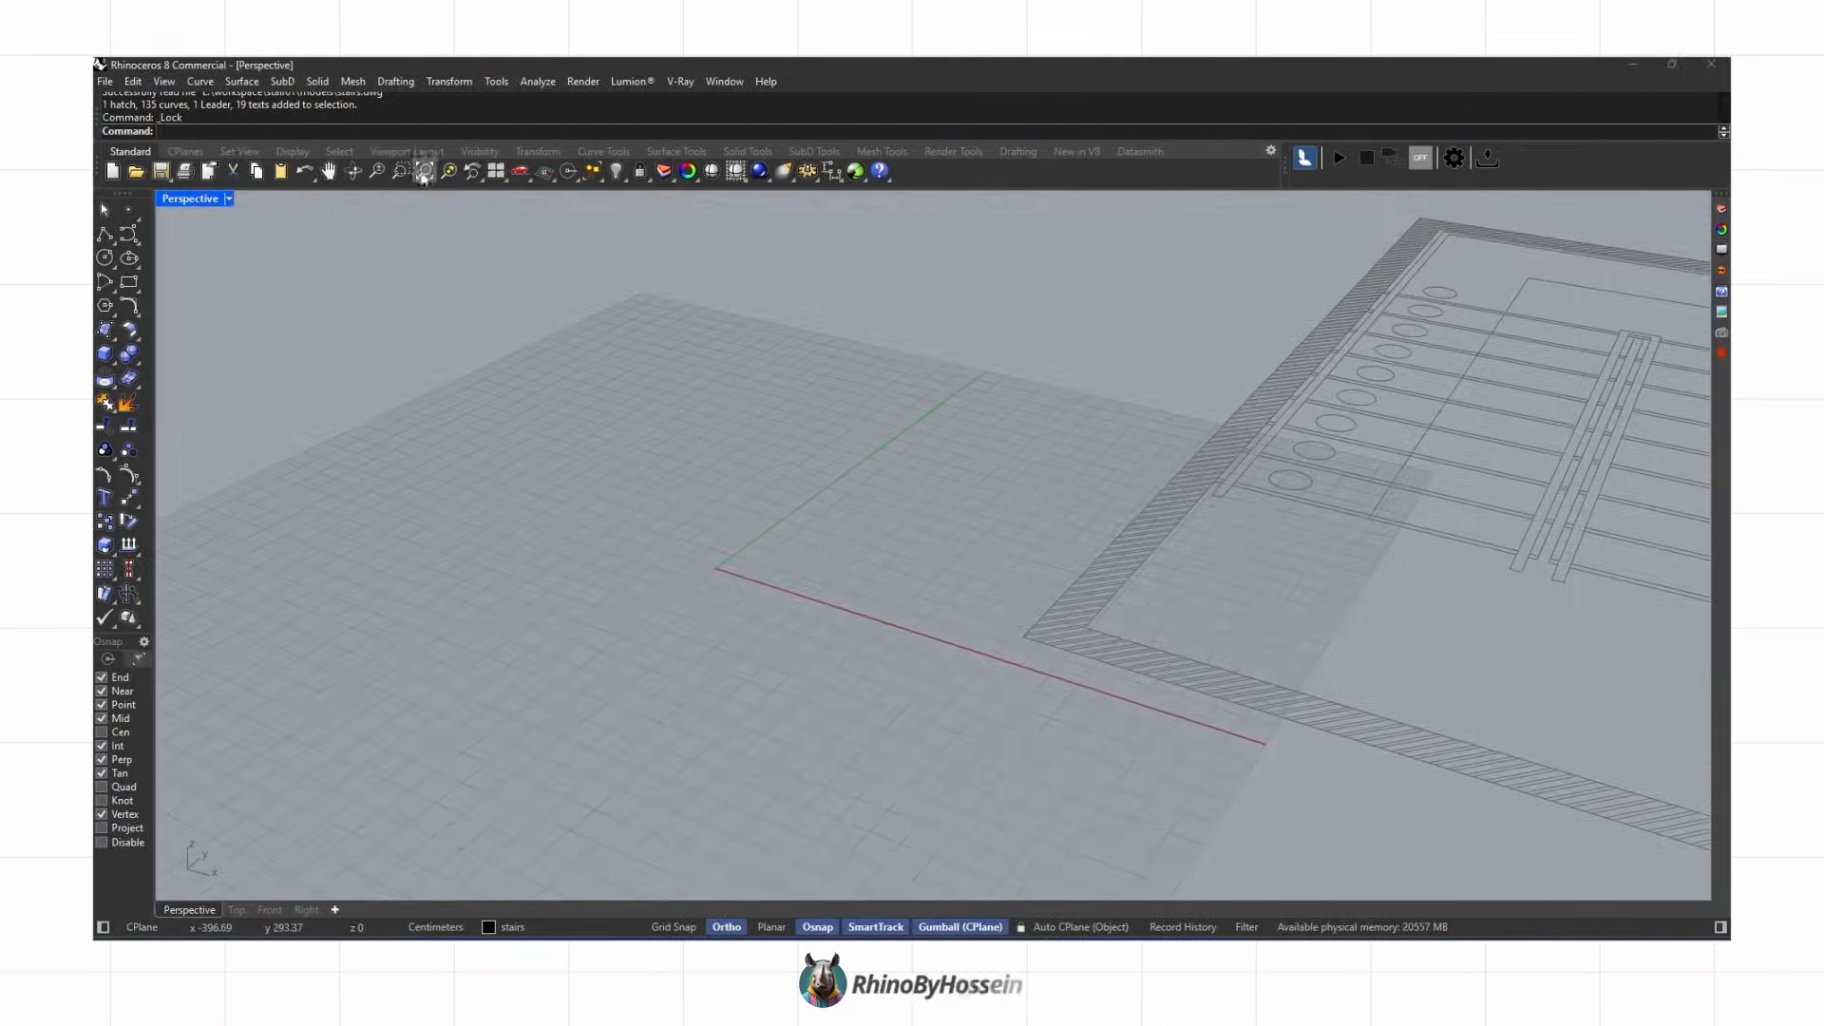
Step: Create a four-corner surface over a tread outline on the imported stair plan
{"action": "left_click", "coordinate": [424, 171]}
{"action": "right_click_drag", "start_coordinate": [458, 477], "coordinate": [769, 527]}
{"action": "left_click", "coordinate": [106, 352]}
{"action": "scroll", "coordinate": [983, 789], "scroll_direction": "up", "scroll_amount": 5}
{"action": "left_click", "coordinate": [976, 784]}
{"action": "scroll", "coordinate": [831, 699], "scroll_direction": "up", "scroll_amount": 2}
{"action": "left_click", "coordinate": [839, 700]}
{"action": "left_click", "coordinate": [1263, 263]}
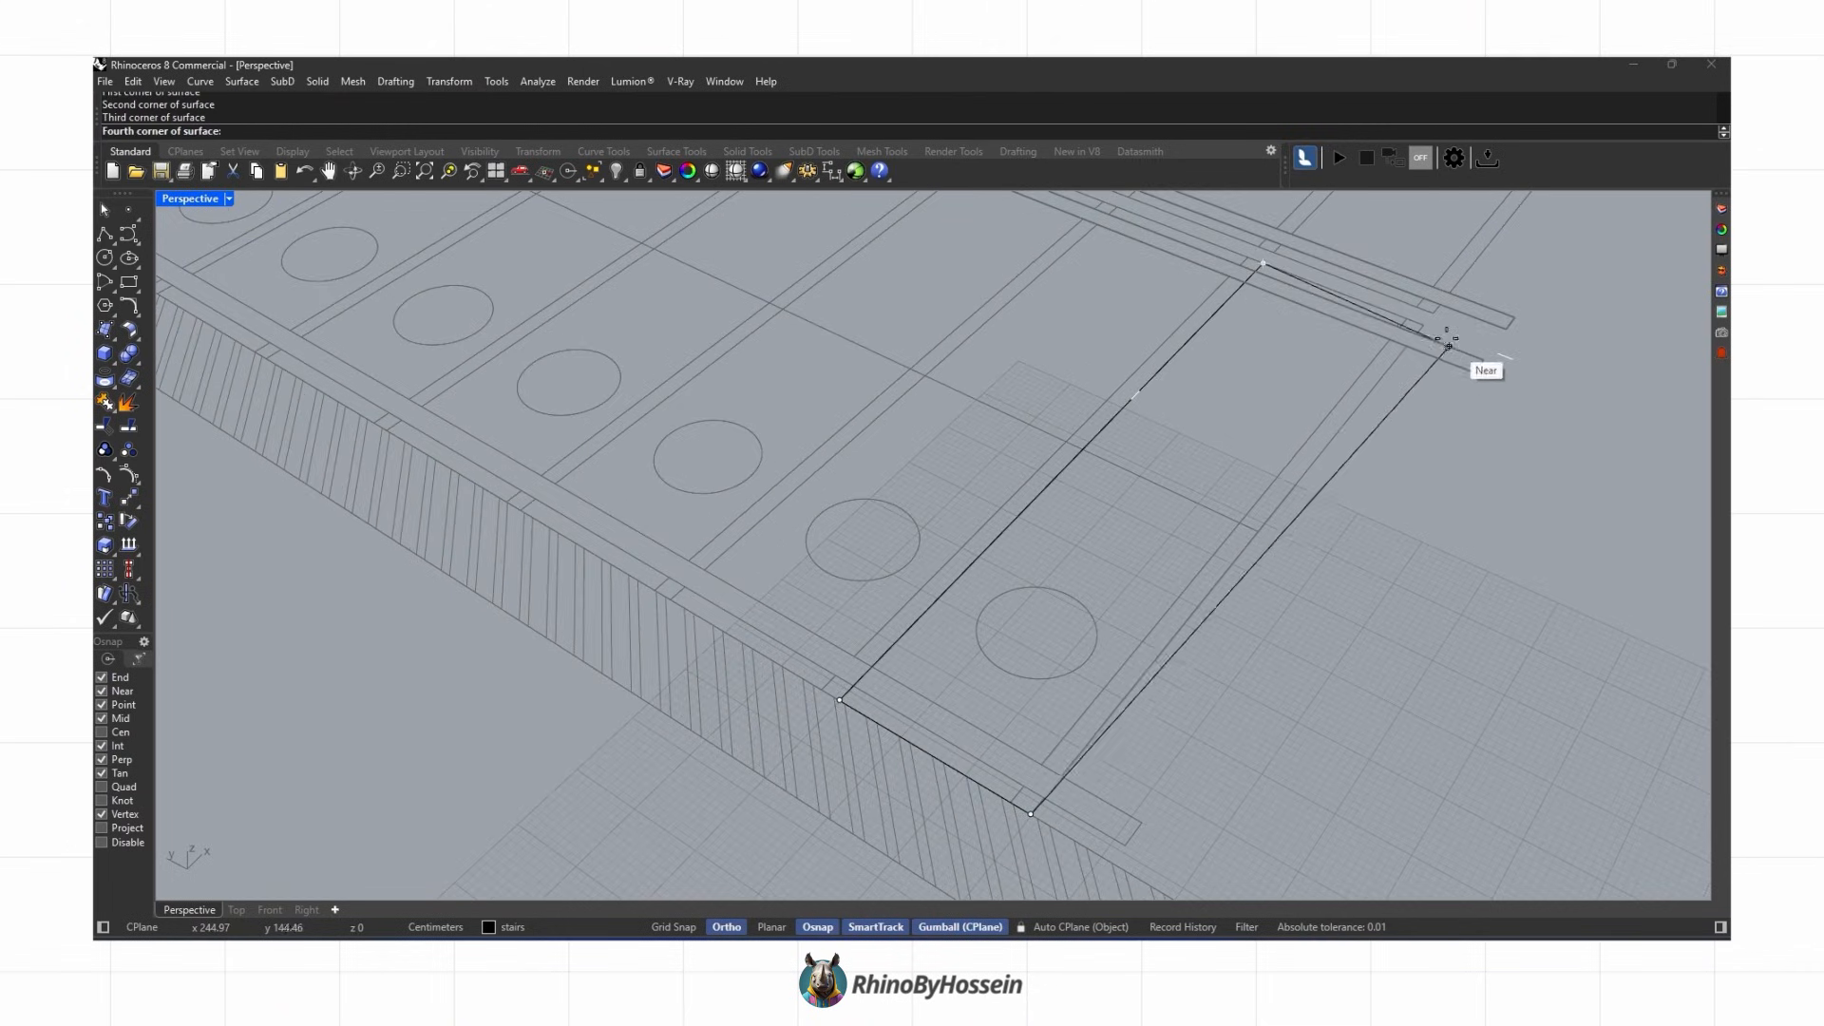
{"action": "left_click", "coordinate": [1446, 344]}
{"action": "left_click", "coordinate": [1382, 365]}
{"action": "scroll", "coordinate": [1035, 428], "scroll_direction": "down", "scroll_amount": 5}
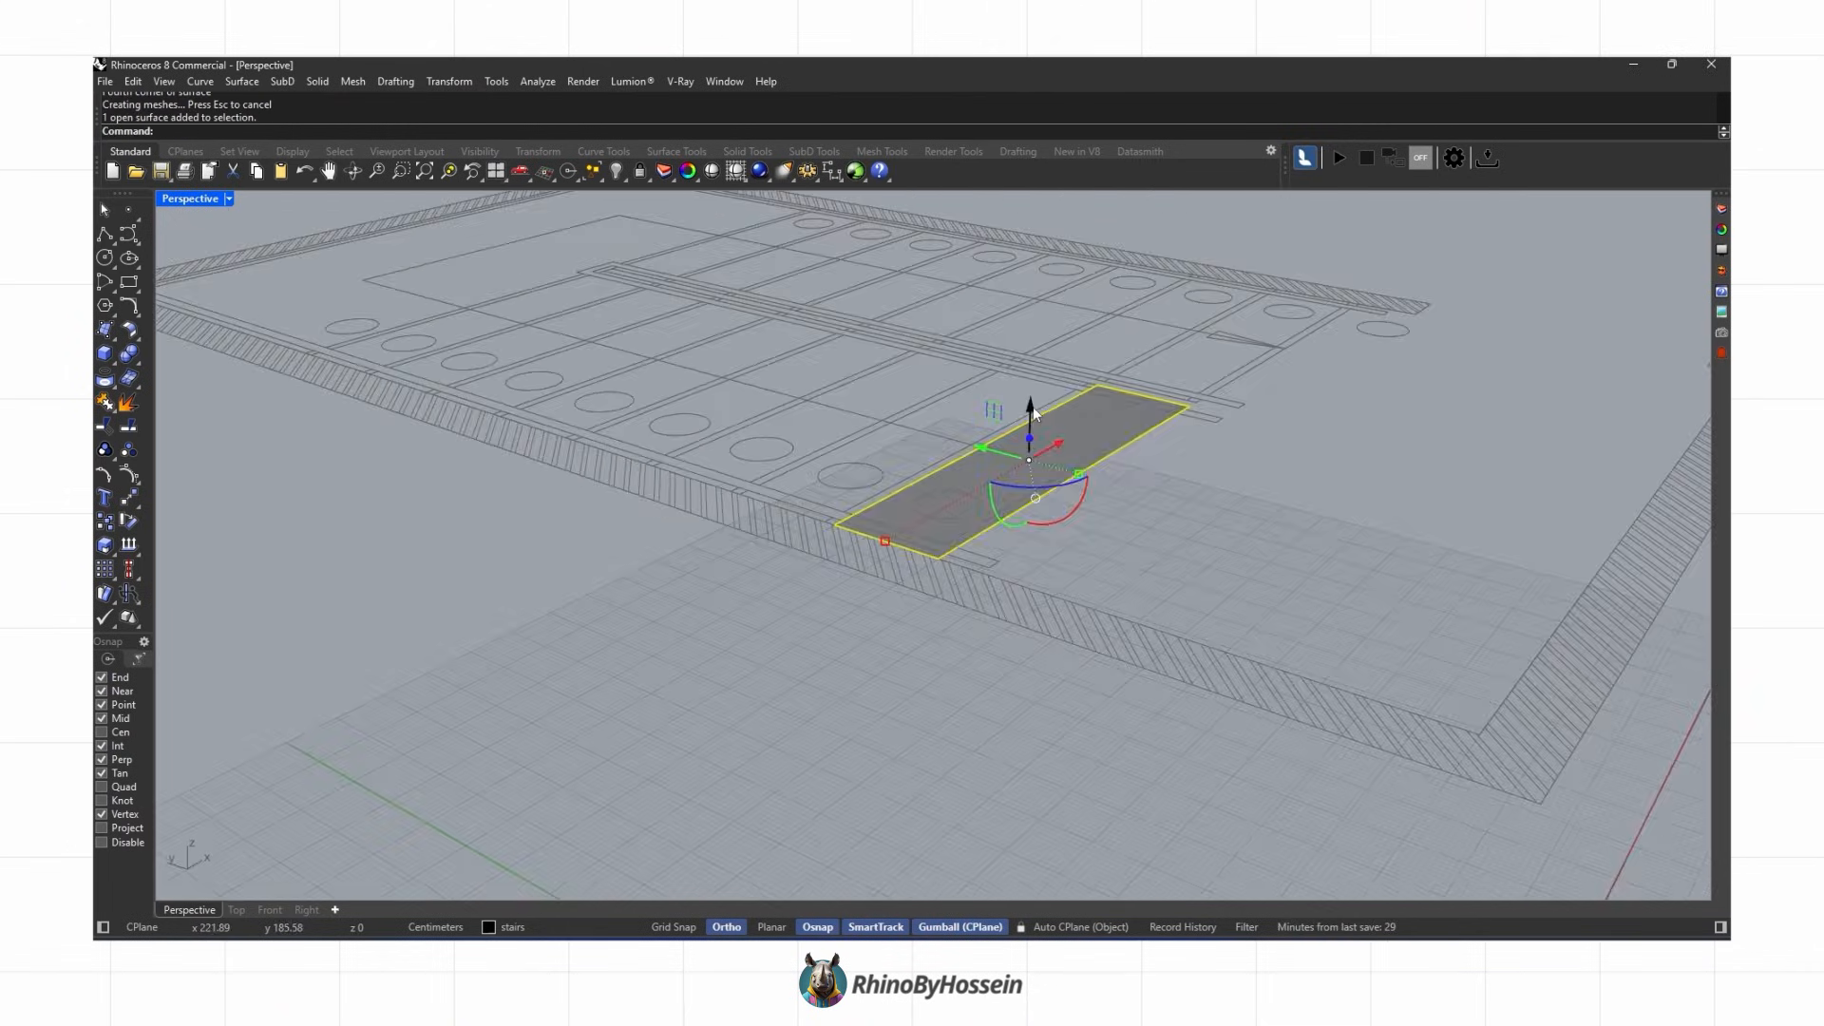
{"action": "key", "text": "Return"}
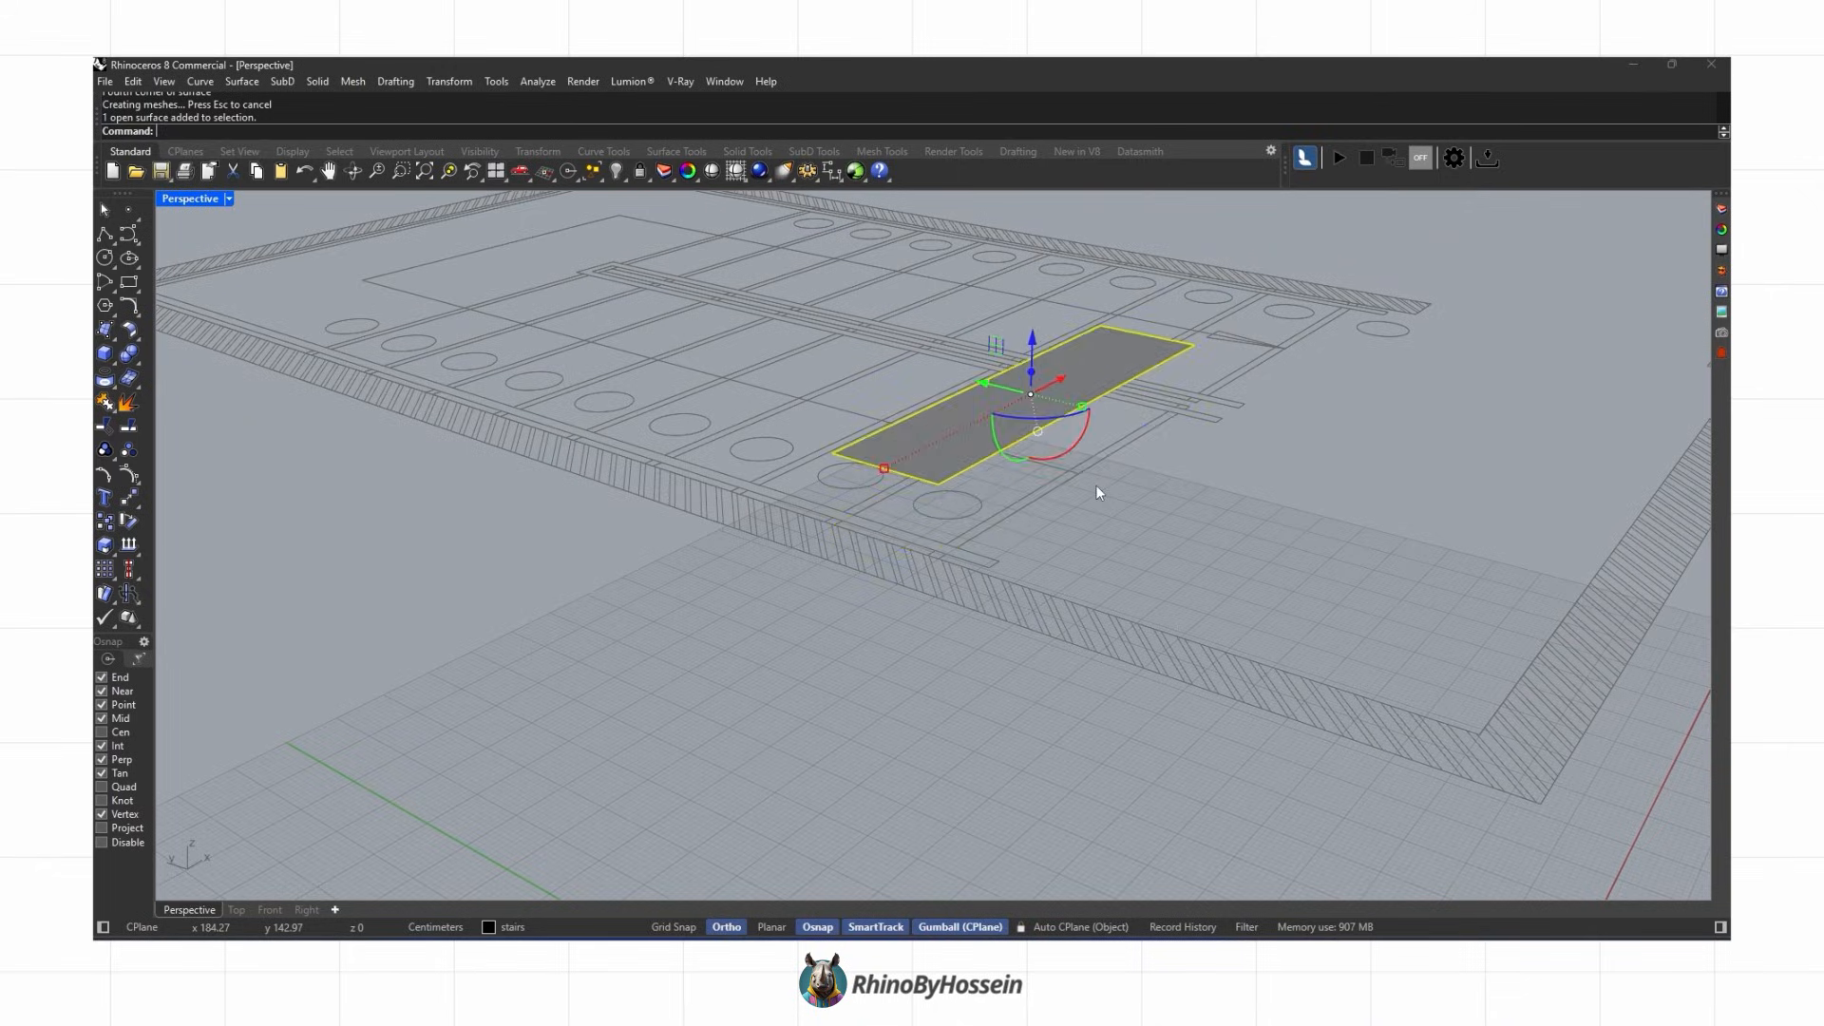
Step: Copy the tread surface onto the adjacent tread outline
{"action": "left_click", "coordinate": [1099, 492]}
{"action": "scroll", "coordinate": [1084, 477], "scroll_direction": "down", "scroll_amount": 6}
{"action": "right_click_drag", "start_coordinate": [1083, 477], "coordinate": [1025, 560]}
{"action": "scroll", "coordinate": [1025, 560], "scroll_direction": "up", "scroll_amount": 2}
{"action": "left_click", "coordinate": [1010, 552]}
{"action": "left_click", "coordinate": [104, 523]}
{"action": "scroll", "coordinate": [970, 634], "scroll_direction": "up", "scroll_amount": 5}
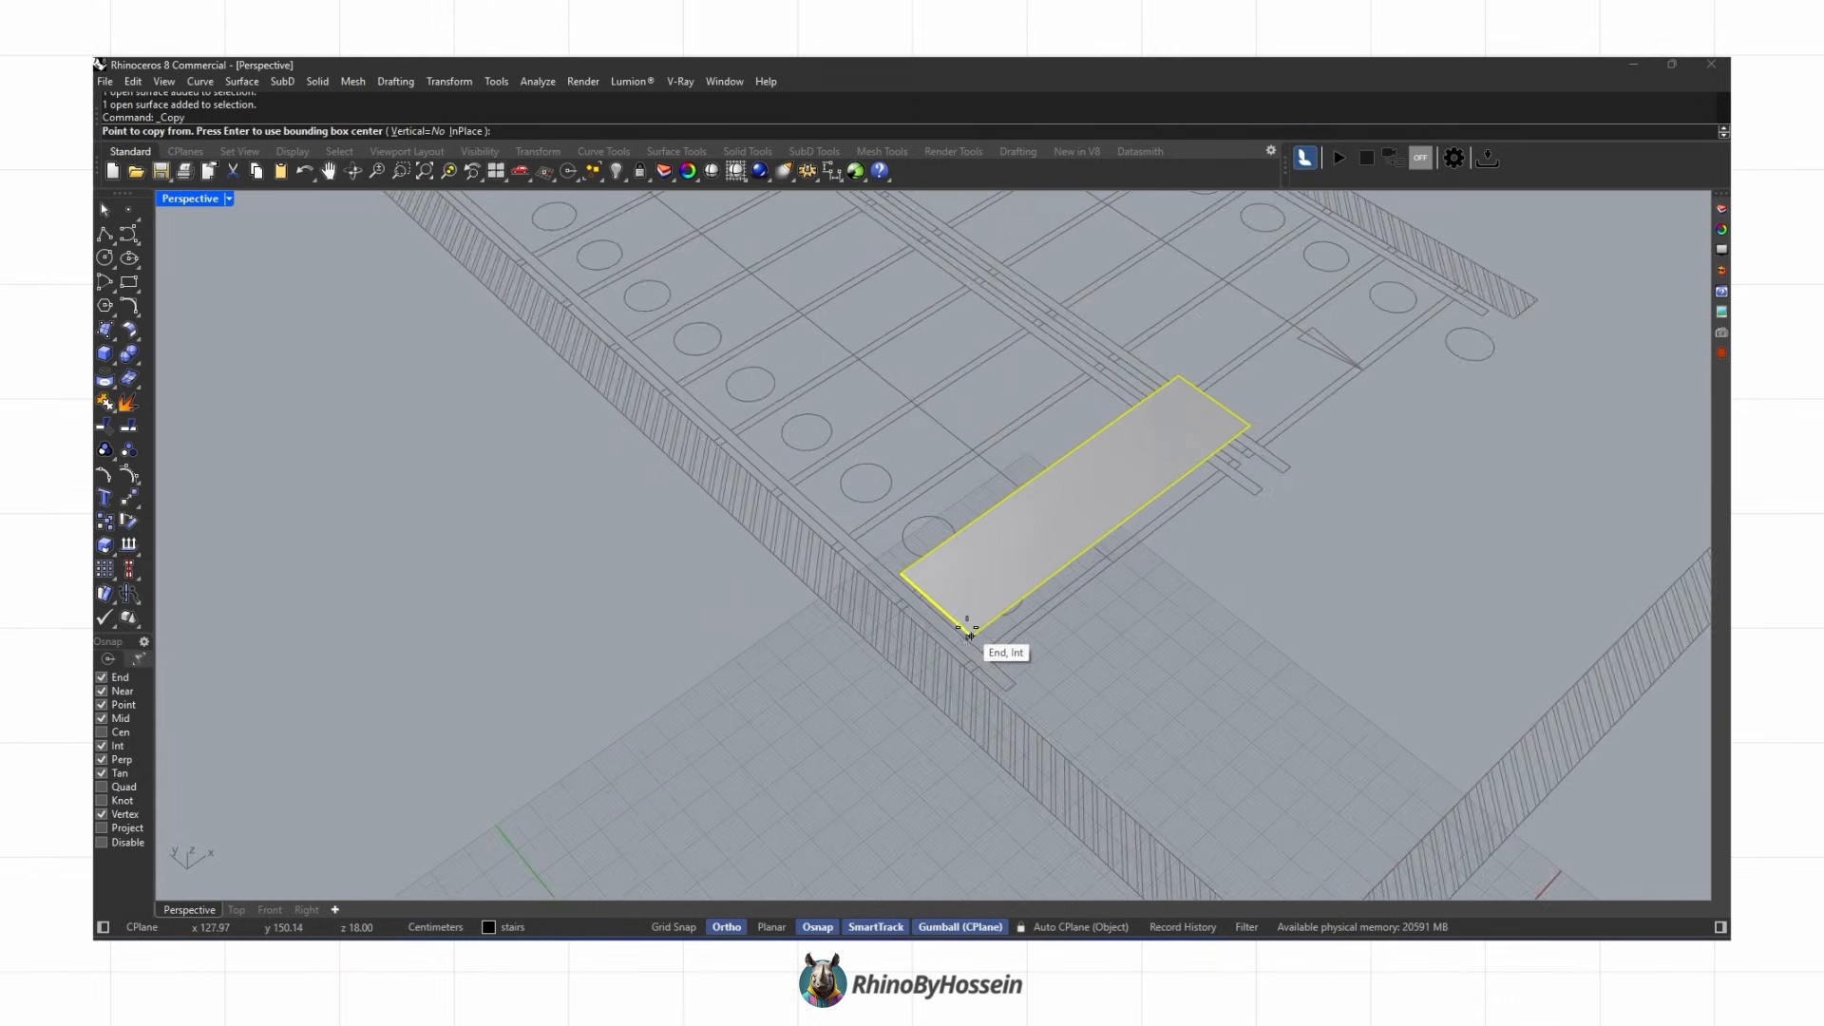
{"action": "left_click", "coordinate": [973, 637]}
{"action": "left_click", "coordinate": [879, 554]}
{"action": "scroll", "coordinate": [879, 555], "scroll_direction": "down", "scroll_amount": 6}
{"action": "right_click_drag", "start_coordinate": [879, 554], "coordinate": [936, 476]}
{"action": "right_click", "coordinate": [936, 476]}
{"action": "scroll", "coordinate": [945, 470], "scroll_direction": "up", "scroll_amount": 2}
{"action": "left_click", "coordinate": [960, 459]}
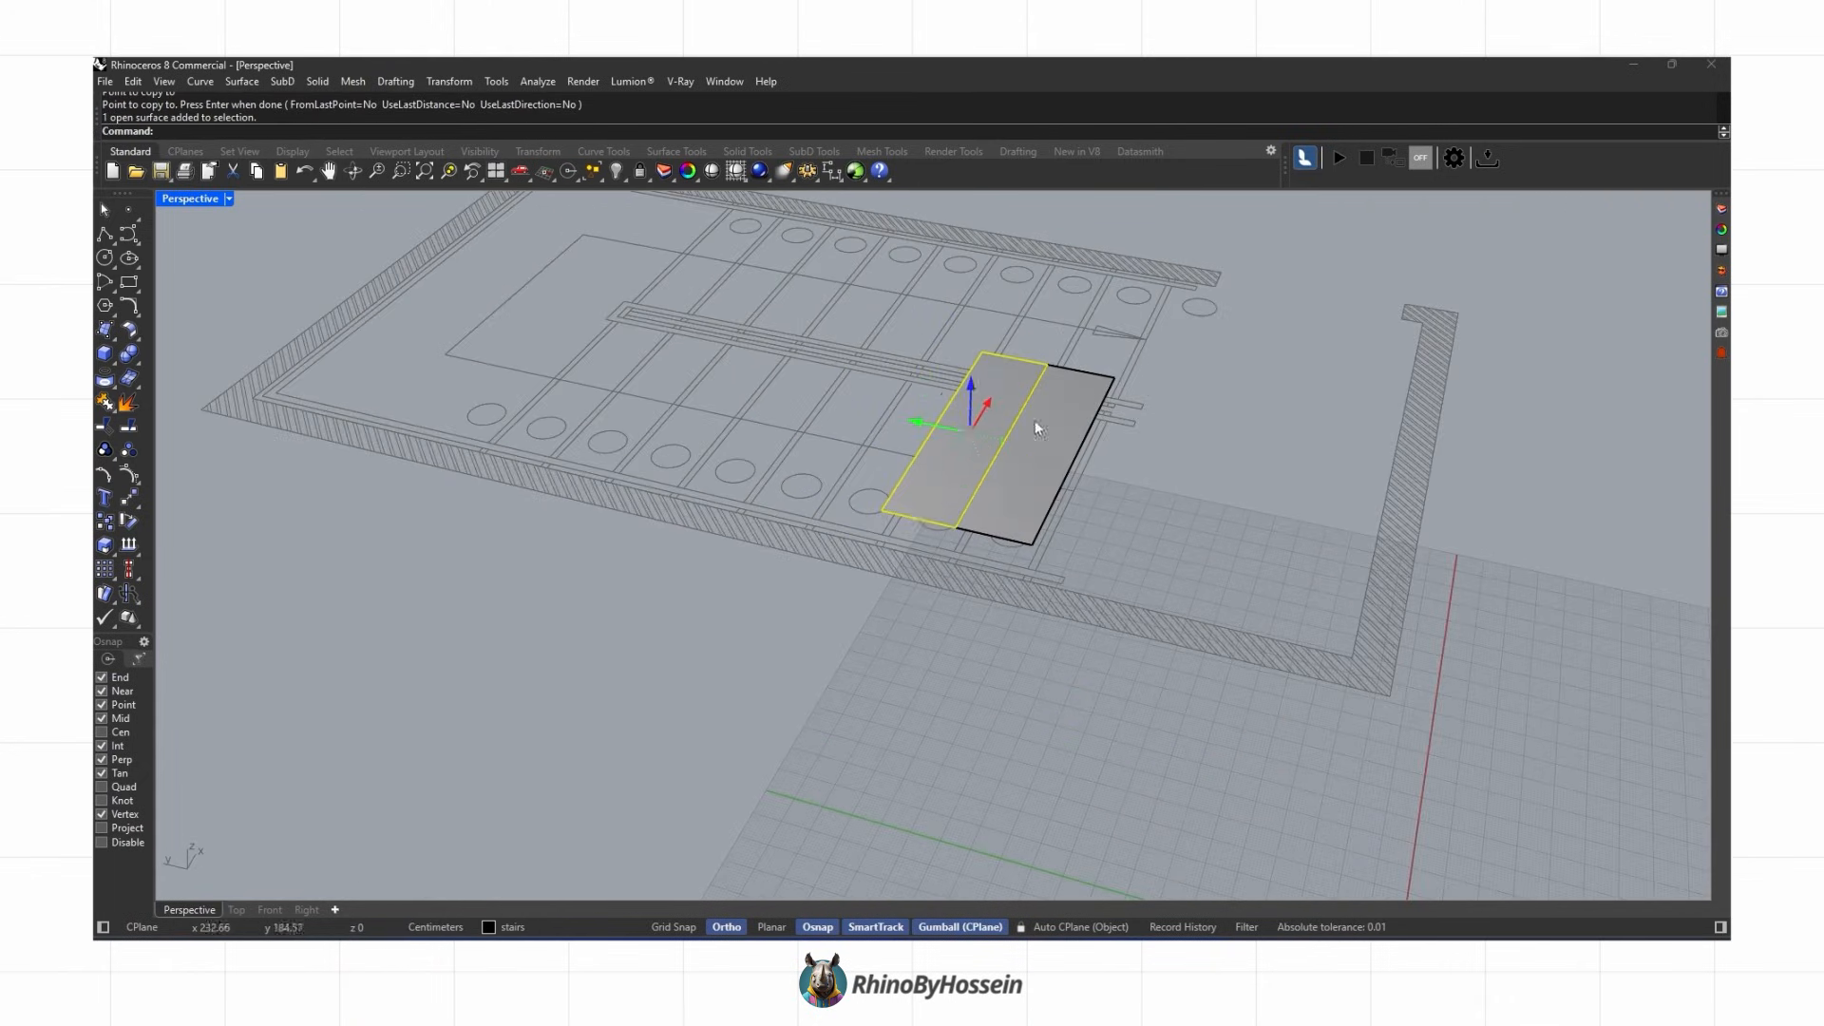
{"action": "key", "text": "Return"}
{"action": "right_click_drag", "start_coordinate": [1122, 503], "coordinate": [1064, 534]}
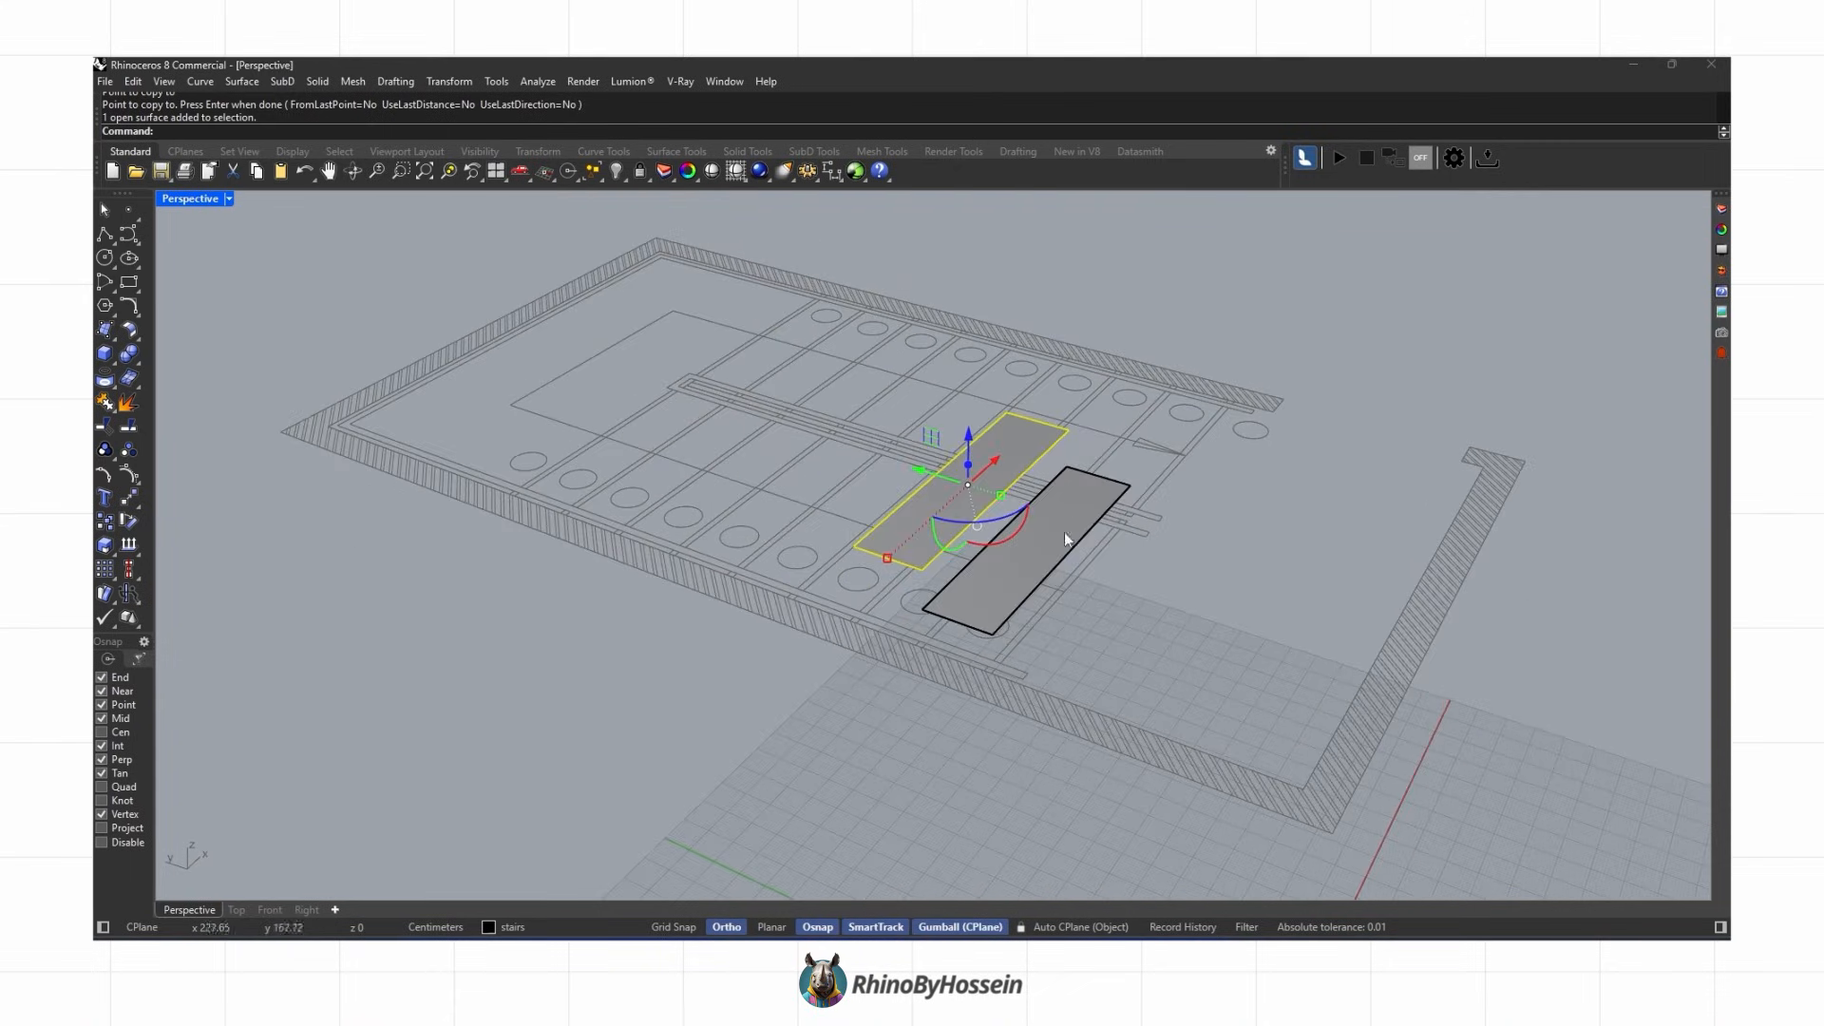
Step: Copy the tread surface onto the remaining tread outlines of the flight
{"action": "left_click", "coordinate": [104, 521]}
{"action": "scroll", "coordinate": [1020, 628], "scroll_direction": "up", "scroll_amount": 2}
{"action": "left_click", "coordinate": [890, 601]}
{"action": "left_click", "coordinate": [814, 521]}
{"action": "left_click", "coordinate": [732, 448]}
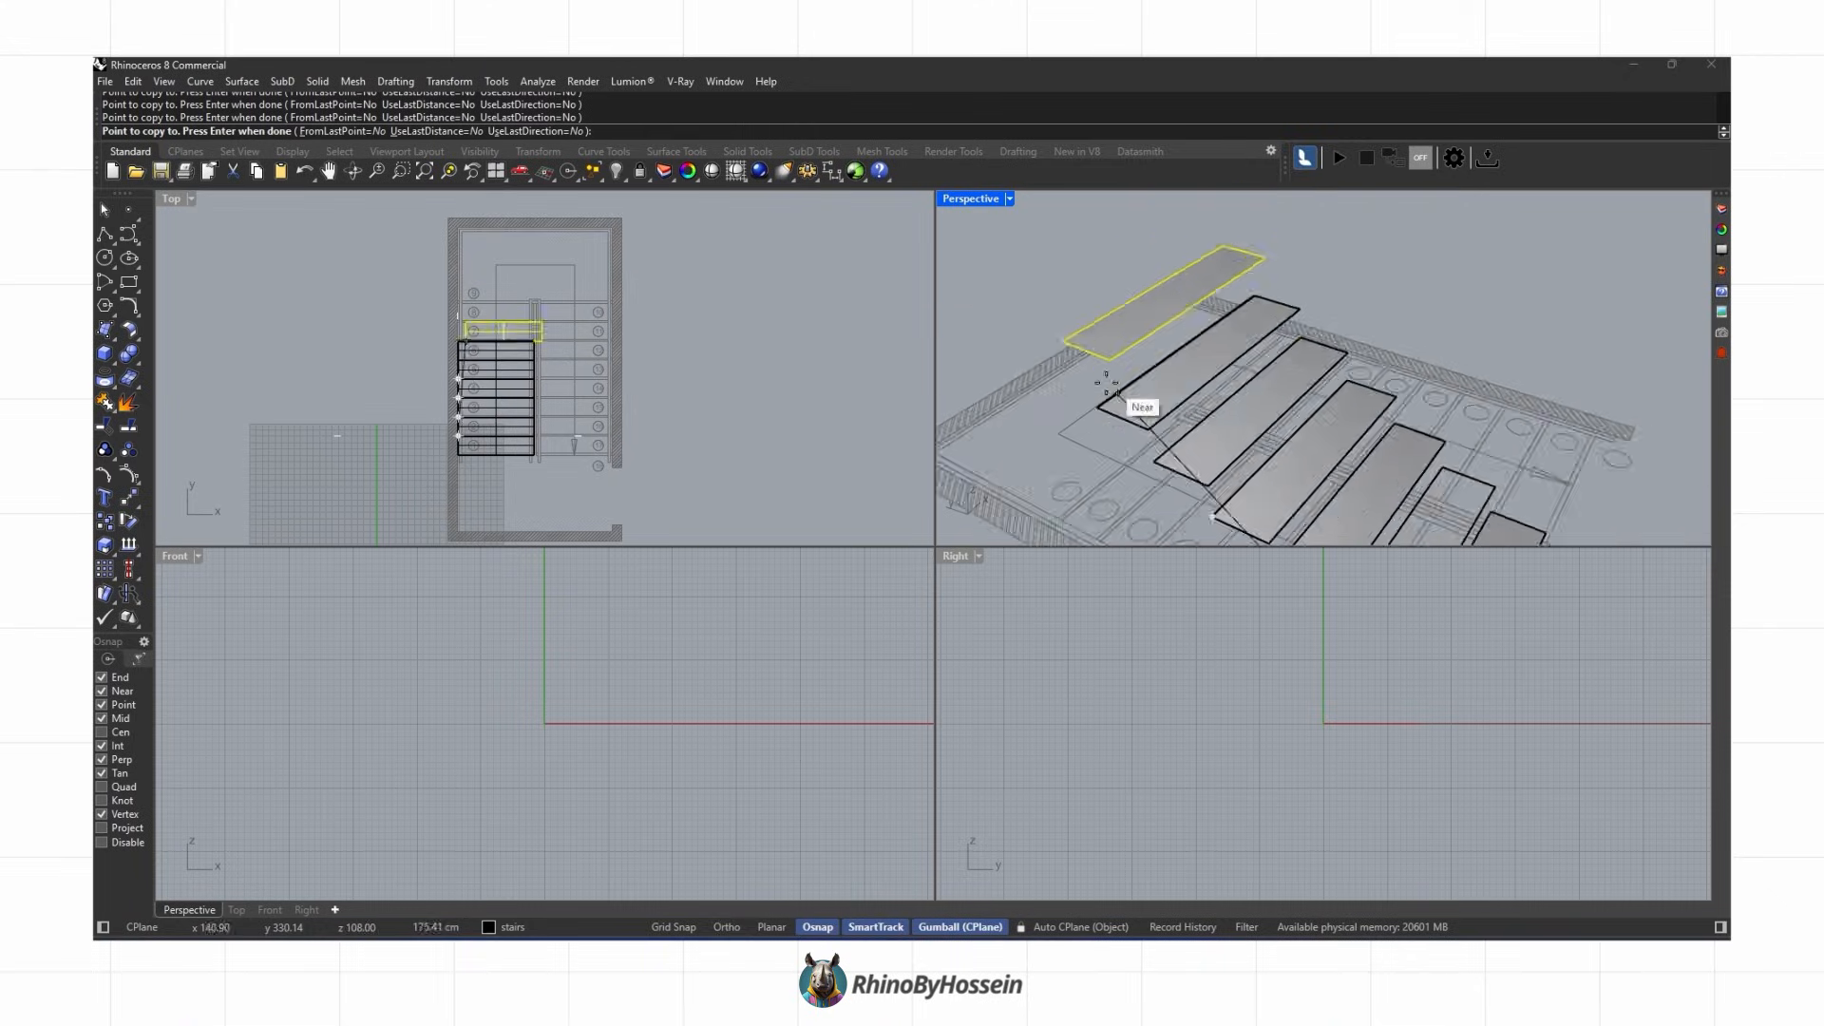
{"action": "scroll", "coordinate": [1106, 383], "scroll_direction": "up", "scroll_amount": 5}
{"action": "left_click", "coordinate": [1094, 423]}
{"action": "left_click", "coordinate": [989, 323]}
{"action": "key", "text": "Return"}
Step: Select tread surfaces and move them up 18 cm
{"action": "left_click", "coordinate": [112, 335]}
{"action": "left_click", "coordinate": [131, 367]}
{"action": "scroll", "coordinate": [463, 290], "scroll_direction": "up", "scroll_amount": 10}
{"action": "left_click", "coordinate": [445, 332]}
{"action": "scroll", "coordinate": [698, 299], "scroll_direction": "up", "scroll_amount": 7}
{"action": "left_click", "coordinate": [712, 301]}
{"action": "scroll", "coordinate": [719, 291], "scroll_direction": "down", "scroll_amount": 7}
{"action": "left_click", "coordinate": [645, 352]}
{"action": "scroll", "coordinate": [1243, 394], "scroll_direction": "down", "scroll_amount": 7}
{"action": "right_click_drag", "start_coordinate": [1244, 397], "coordinate": [1246, 334]}
{"action": "left_click", "coordinate": [1236, 231]}
{"action": "type", "text": "18"}
{"action": "key", "text": "Return"}
{"action": "left_click", "coordinate": [1429, 274]}
Step: Draw a landing plane over the landing outline and set its elevation to match the adjacent tread with Set XYZ Coordinates
{"action": "left_click", "coordinate": [105, 335]}
{"action": "left_click", "coordinate": [131, 367]}
{"action": "scroll", "coordinate": [625, 464], "scroll_direction": "up", "scroll_amount": 8}
{"action": "left_click", "coordinate": [858, 456]}
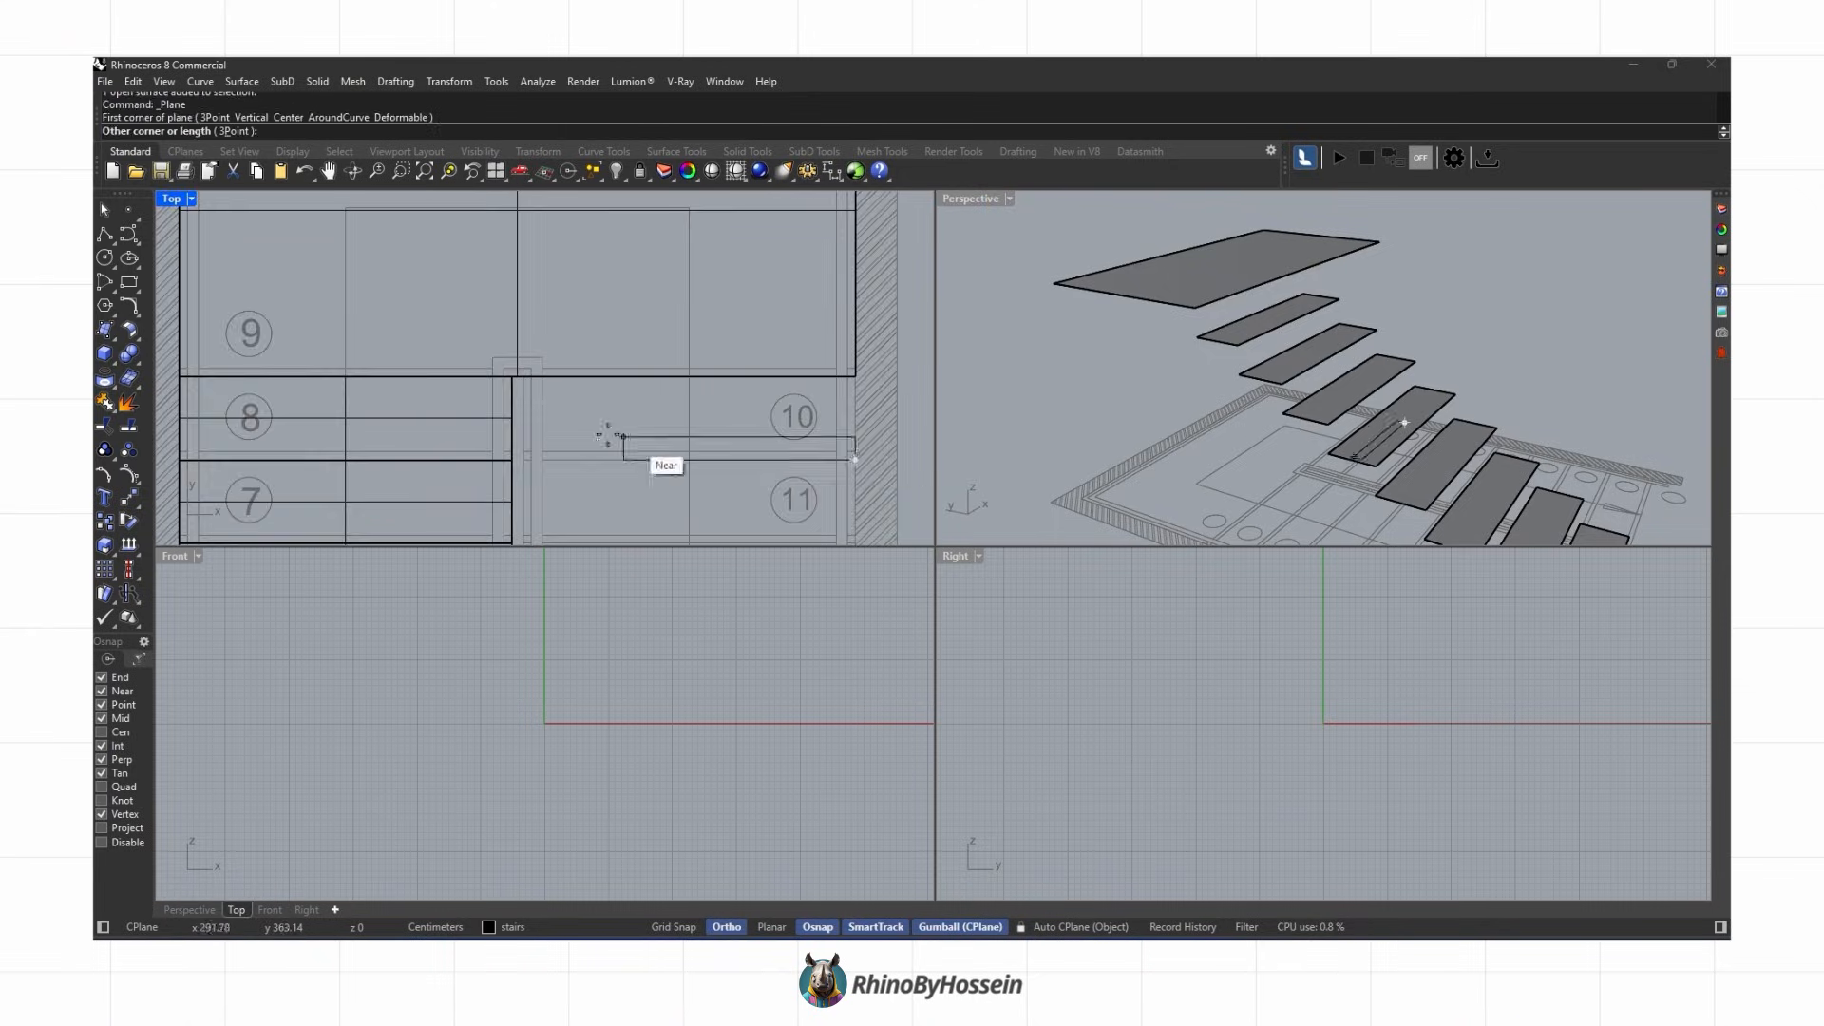
{"action": "scroll", "coordinate": [578, 425], "scroll_direction": "up", "scroll_amount": 4}
{"action": "left_click", "coordinate": [489, 349]}
{"action": "scroll", "coordinate": [1333, 475], "scroll_direction": "up", "scroll_amount": 3}
{"action": "left_click", "coordinate": [1332, 475]}
{"action": "scroll", "coordinate": [1335, 474], "scroll_direction": "down", "scroll_amount": 6}
{"action": "left_click", "coordinate": [444, 82]}
{"action": "left_click", "coordinate": [494, 318]}
{"action": "left_click", "coordinate": [1243, 536]}
{"action": "left_click", "coordinate": [1366, 312]}
{"action": "right_click_drag", "start_coordinate": [1306, 368], "coordinate": [1432, 387]}
Step: Copy a tread surface to the start of the upper flight
{"action": "left_click", "coordinate": [105, 521]}
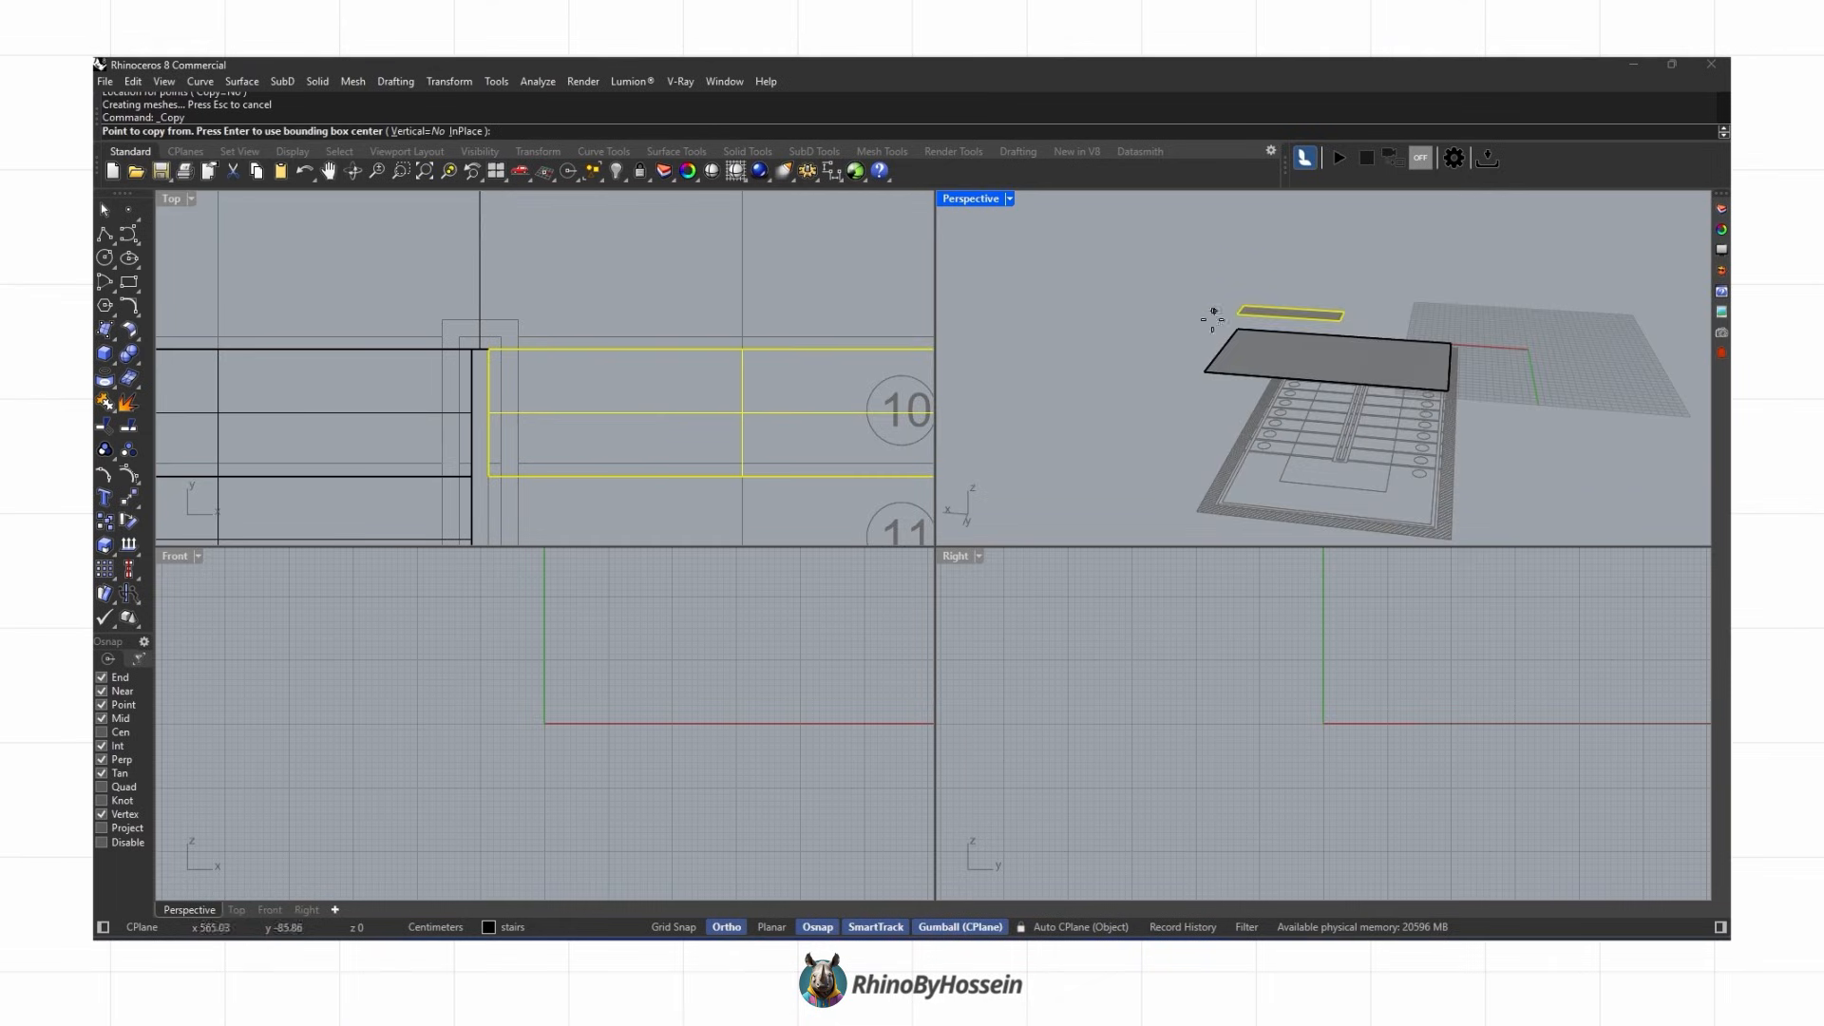
{"action": "scroll", "coordinate": [1218, 314], "scroll_direction": "up", "scroll_amount": 6}
{"action": "left_click", "coordinate": [1254, 305]}
{"action": "left_click", "coordinate": [1267, 289]}
{"action": "key", "text": "Return"}
{"action": "left_click", "coordinate": [1409, 287]}
{"action": "left_click", "coordinate": [1364, 231]}
{"action": "key", "text": "Return"}
{"action": "right_click_drag", "start_coordinate": [1500, 309], "coordinate": [1606, 366]}
Step: Copy the tread surface to each step position along the upper flight
{"action": "left_click", "coordinate": [104, 521]}
{"action": "left_click", "coordinate": [1275, 327]}
{"action": "left_click", "coordinate": [1235, 283]}
{"action": "left_click", "coordinate": [1194, 239]}
{"action": "right_click_drag", "start_coordinate": [1409, 360], "coordinate": [1377, 314]}
{"action": "left_click", "coordinate": [1152, 215]}
{"action": "right_click_drag", "start_coordinate": [1157, 215], "coordinate": [1178, 313]}
{"action": "scroll", "coordinate": [533, 295], "scroll_direction": "down", "scroll_amount": 15}
{"action": "left_click", "coordinate": [1107, 306]}
{"action": "scroll", "coordinate": [1140, 313], "scroll_direction": "up", "scroll_amount": 3}
{"action": "key", "text": "Return"}
Step: Hide the imported plan curves and maximize the perspective view
{"action": "left_click", "coordinate": [1140, 374]}
{"action": "right_click_drag", "start_coordinate": [1140, 375], "coordinate": [1397, 314]}
{"action": "mouse_move", "coordinate": [1396, 313]}
{"action": "right_mouse_down", "text": "shift"}
{"action": "mouse_move", "coordinate": [1374, 360]}
{"action": "mouse_move", "coordinate": [1367, 328]}
{"action": "right_mouse_up", "text": "shift"}
{"action": "right_click_drag", "start_coordinate": [1368, 328], "coordinate": [1273, 347]}
{"action": "left_click", "coordinate": [1425, 463]}
{"action": "key", "text": "ctrl+h"}
{"action": "double_click", "coordinate": [970, 198]}
{"action": "right_click_drag", "start_coordinate": [980, 398], "coordinate": [709, 477]}
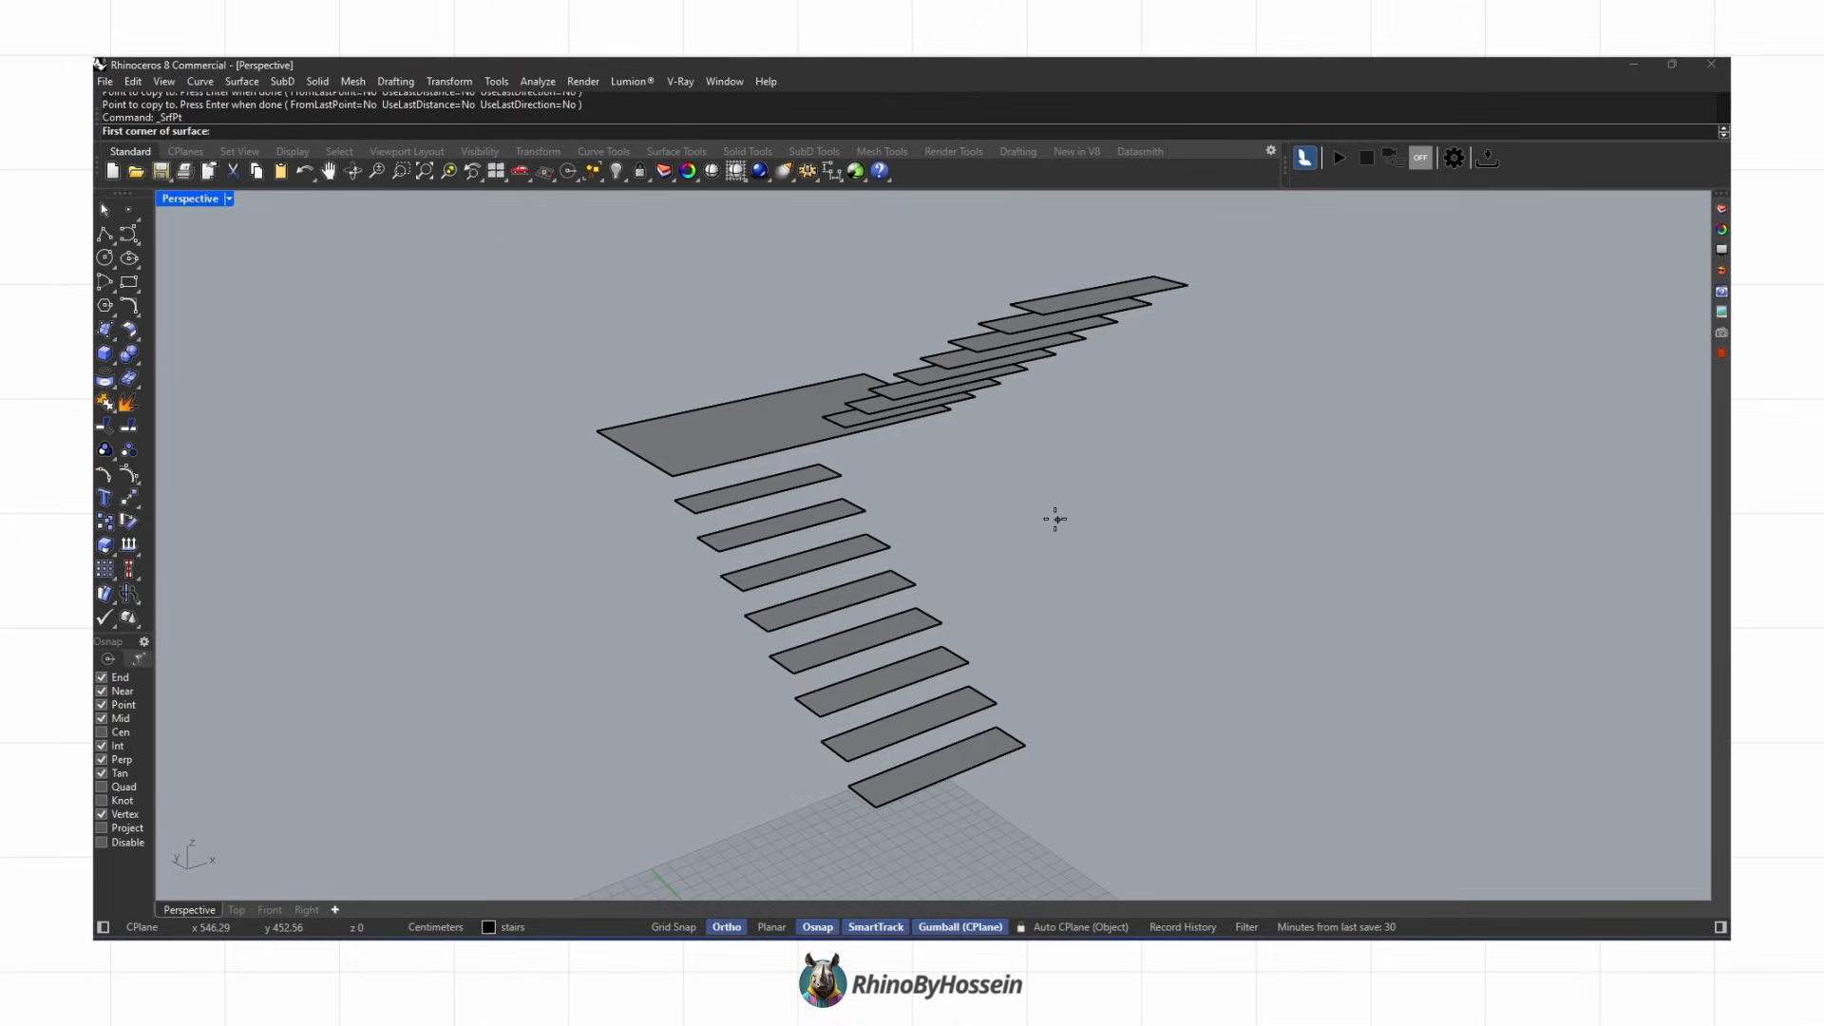
Step: Create a vertical four-corner surface rising from the front edge of a lower tread
{"action": "right_click_drag", "start_coordinate": [1055, 519], "coordinate": [1226, 579]}
{"action": "left_click", "coordinate": [1085, 300]}
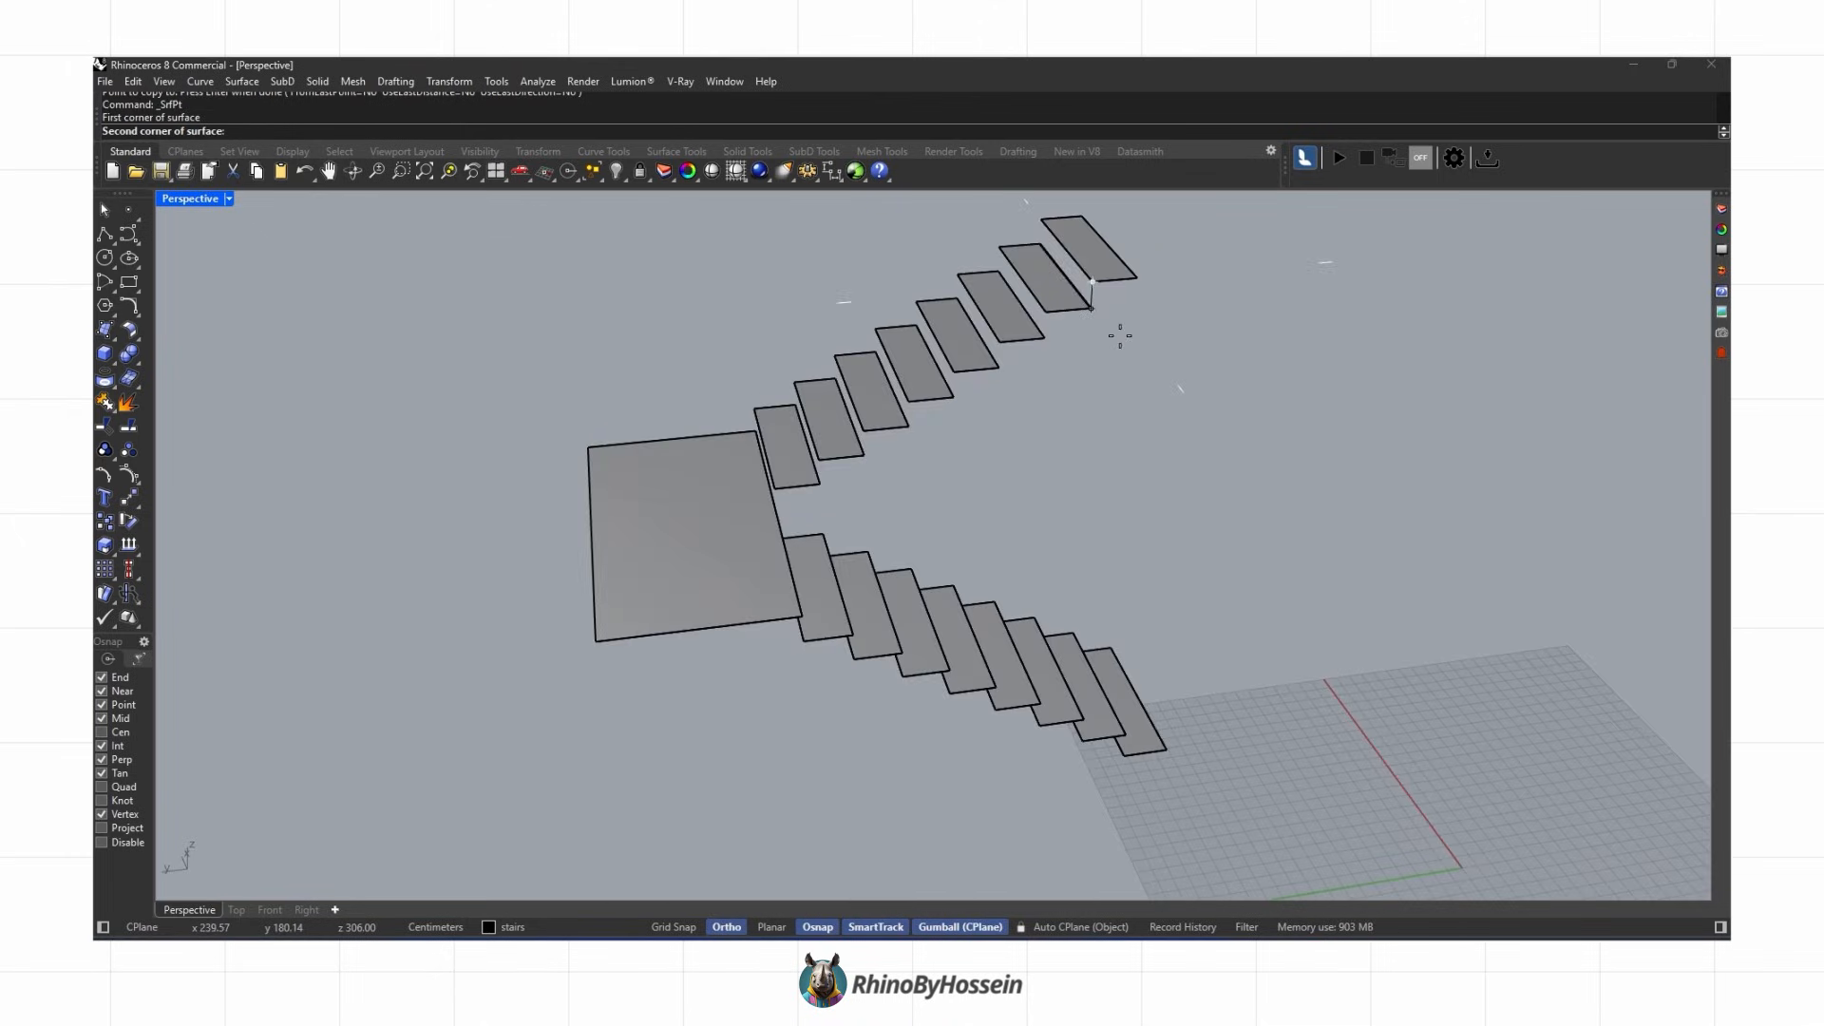
{"action": "right_click_drag", "start_coordinate": [1039, 606], "coordinate": [1041, 731]}
{"action": "left_click", "coordinate": [1034, 709]}
{"action": "left_click", "coordinate": [1081, 728]}
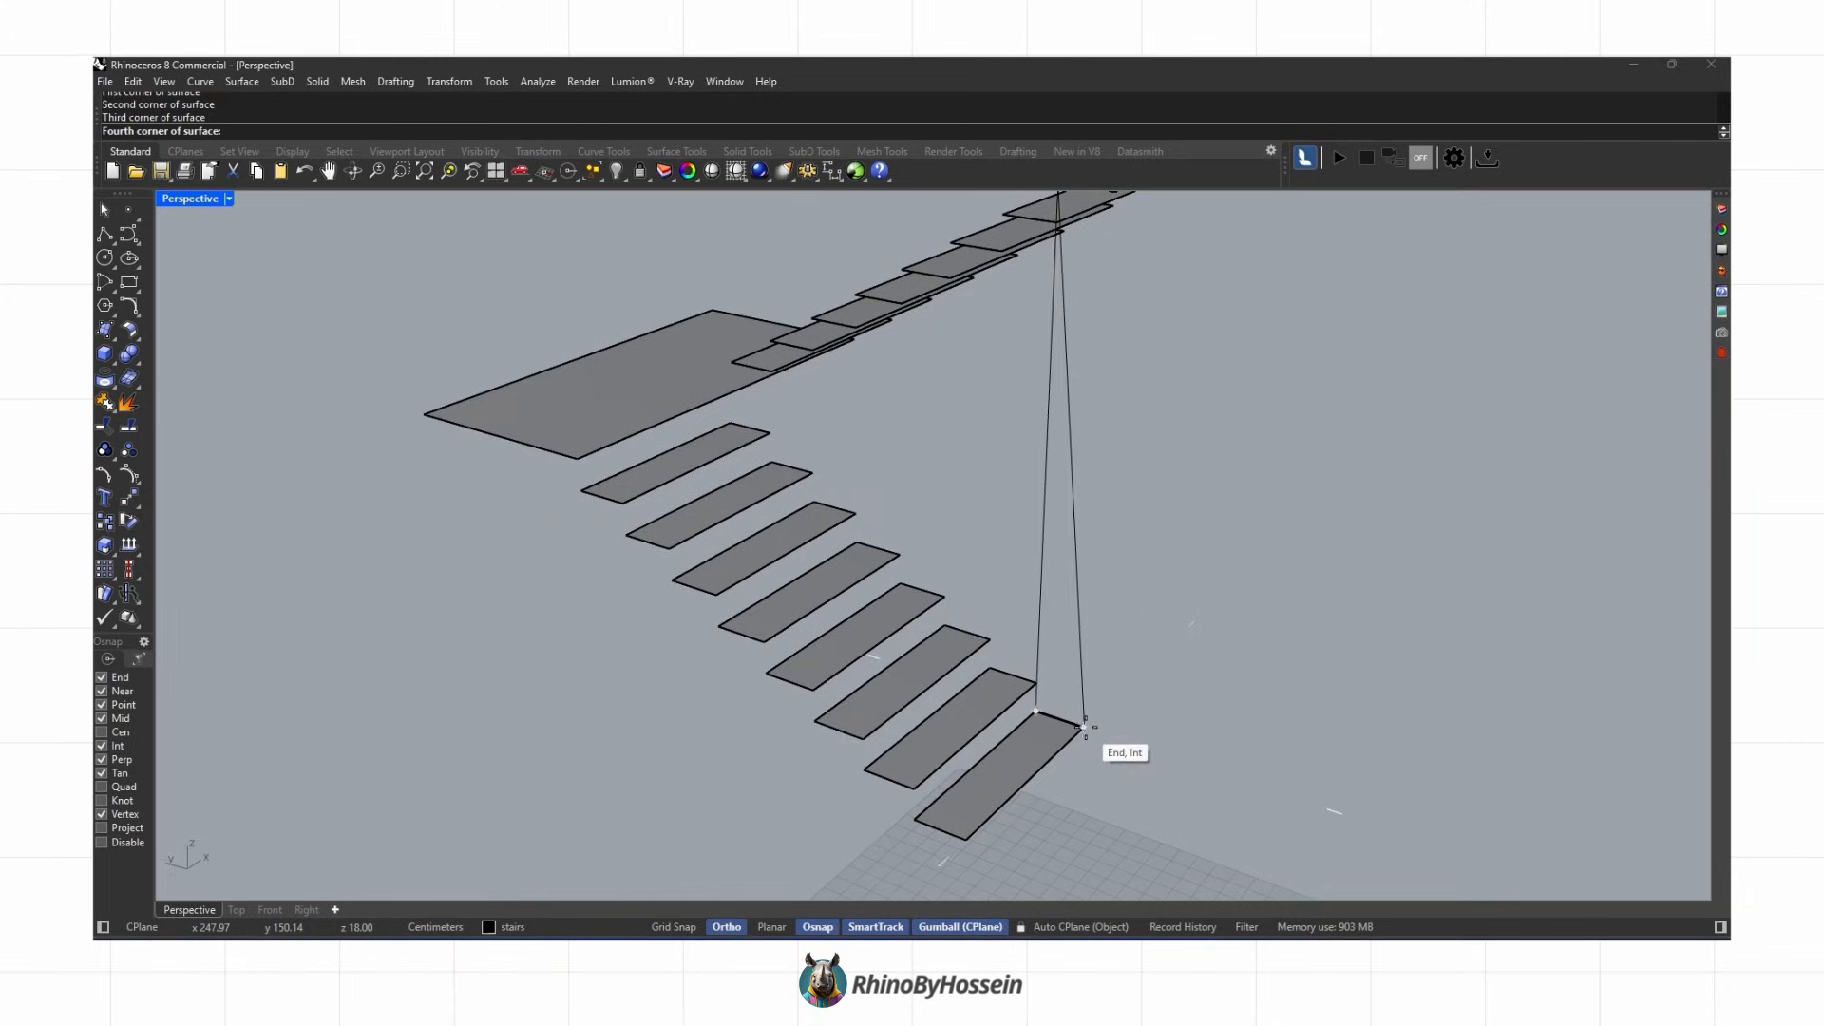
{"action": "scroll", "coordinate": [1081, 728], "scroll_direction": "down", "scroll_amount": 4}
{"action": "scroll", "coordinate": [1119, 445], "scroll_direction": "up", "scroll_amount": 2}
{"action": "left_click", "coordinate": [1110, 399]}
{"action": "key", "text": "Return"}
Step: Create further vertical four-corner surfaces at the next tread edges of the lower flight
{"action": "mouse_move", "coordinate": [1109, 399]}
{"action": "right_mouse_down"}
{"action": "mouse_move", "coordinate": [1201, 468]}
{"action": "mouse_move", "coordinate": [1120, 407]}
{"action": "right_mouse_up"}
{"action": "scroll", "coordinate": [1113, 375], "scroll_direction": "up", "scroll_amount": 3}
{"action": "left_click", "coordinate": [1113, 375]}
{"action": "scroll", "coordinate": [1113, 380], "scroll_direction": "down", "scroll_amount": 3}
{"action": "left_click", "coordinate": [1102, 769]}
{"action": "right_click_drag", "start_coordinate": [1102, 769], "coordinate": [997, 828]}
{"action": "left_click", "coordinate": [983, 813]}
{"action": "left_click", "coordinate": [1007, 312]}
{"action": "scroll", "coordinate": [1007, 314], "scroll_direction": "down", "scroll_amount": 3}
{"action": "right_click_drag", "start_coordinate": [1006, 313], "coordinate": [1015, 616]}
{"action": "scroll", "coordinate": [1014, 616], "scroll_direction": "up", "scroll_amount": 3}
{"action": "key", "text": "Return"}
{"action": "left_click", "coordinate": [1012, 628]}
{"action": "right_click_drag", "start_coordinate": [955, 349], "coordinate": [989, 497], "text": "shift"}
{"action": "left_click", "coordinate": [1062, 394]}
{"action": "left_click", "coordinate": [1001, 396]}
{"action": "right_click_drag", "start_coordinate": [1062, 675], "coordinate": [902, 627]}
{"action": "left_click", "coordinate": [904, 817]}
{"action": "scroll", "coordinate": [904, 815], "scroll_direction": "down", "scroll_amount": 3}
{"action": "right_click_drag", "start_coordinate": [902, 803], "coordinate": [1085, 624]}
{"action": "scroll", "coordinate": [940, 631], "scroll_direction": "up", "scroll_amount": 4}
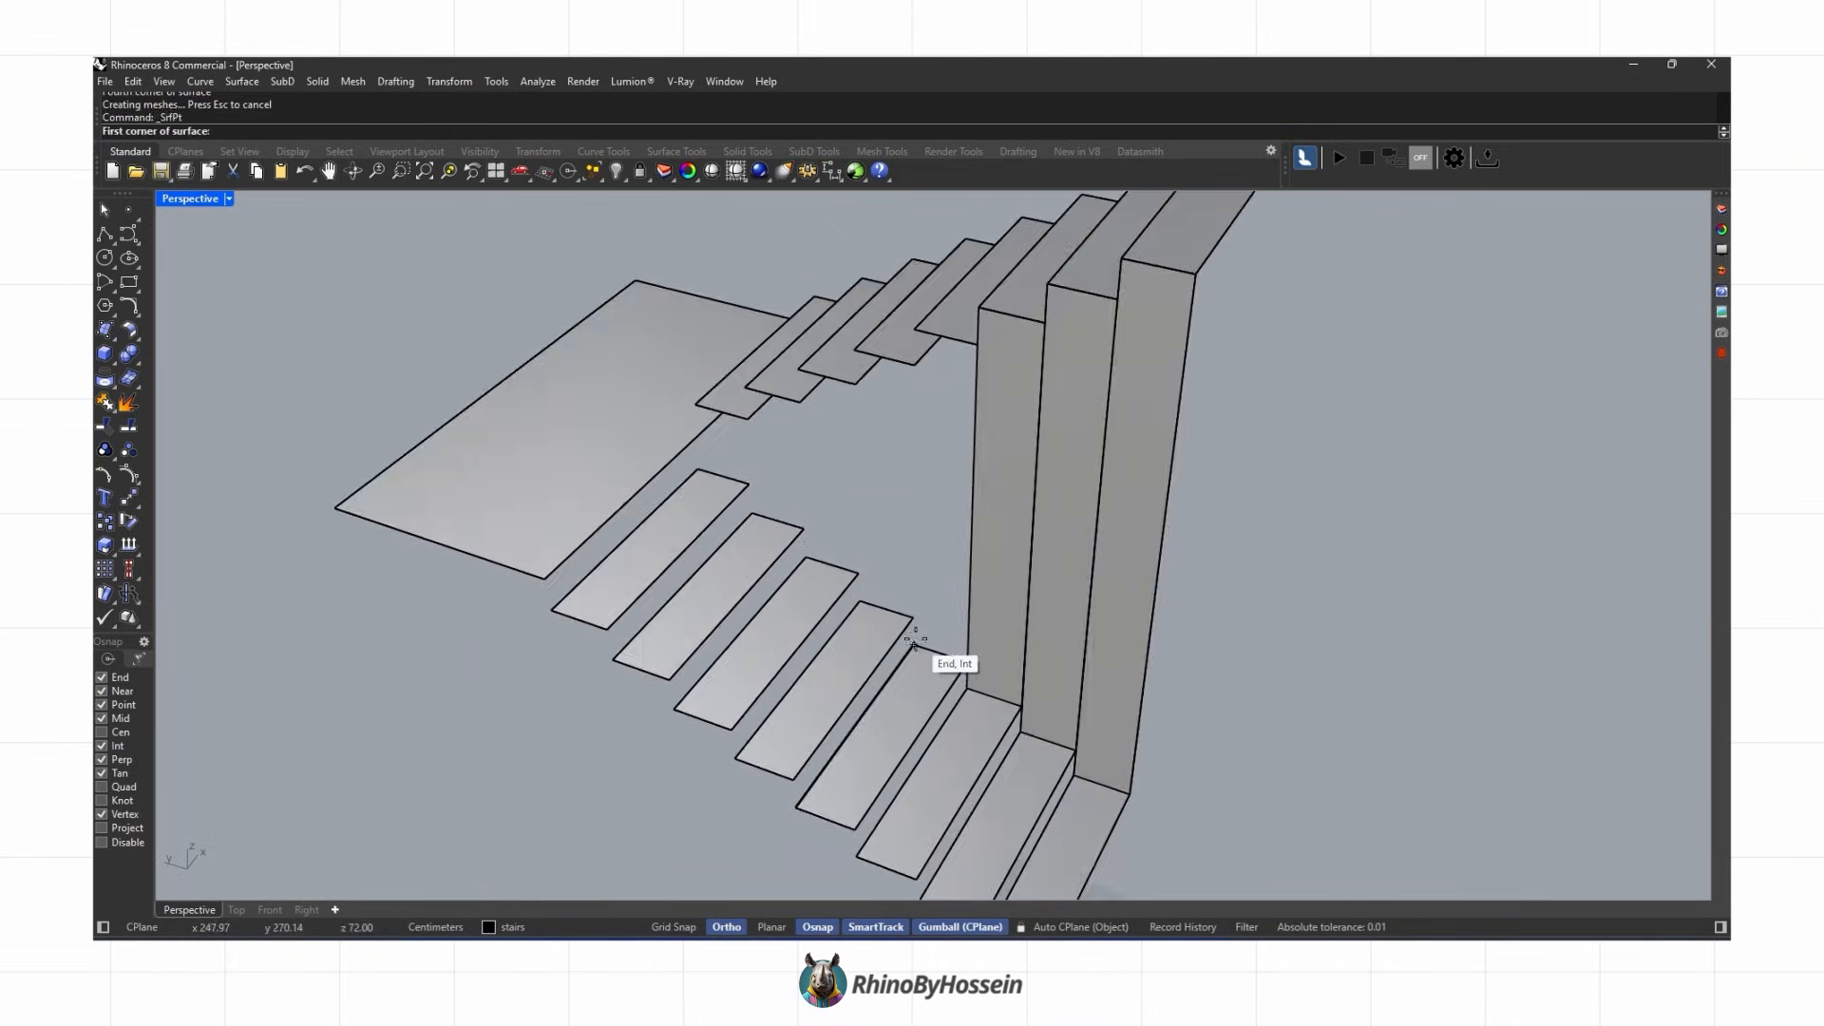
Step: Continue adding vertical four-corner surfaces along the remaining tread edges
{"action": "left_click", "coordinate": [914, 329]}
{"action": "left_click", "coordinate": [978, 344]}
{"action": "left_click", "coordinate": [967, 662]}
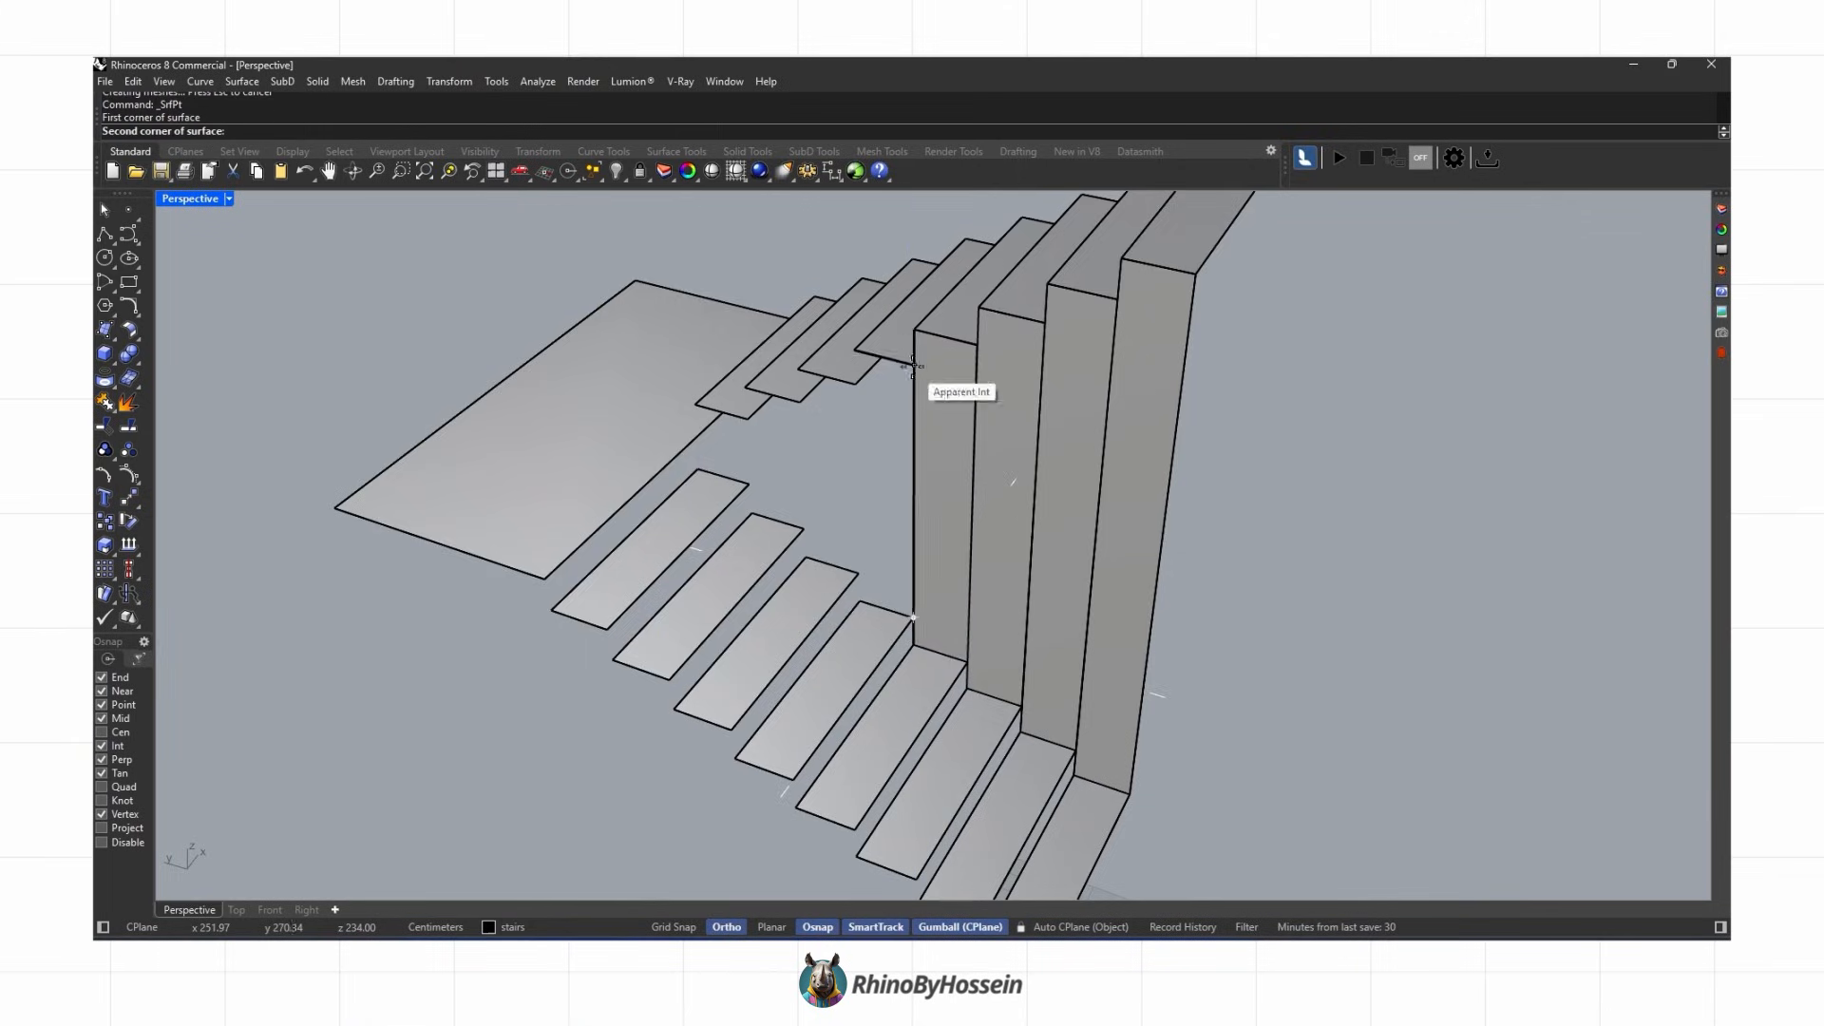
{"action": "right_click_drag", "start_coordinate": [808, 408], "coordinate": [834, 430]}
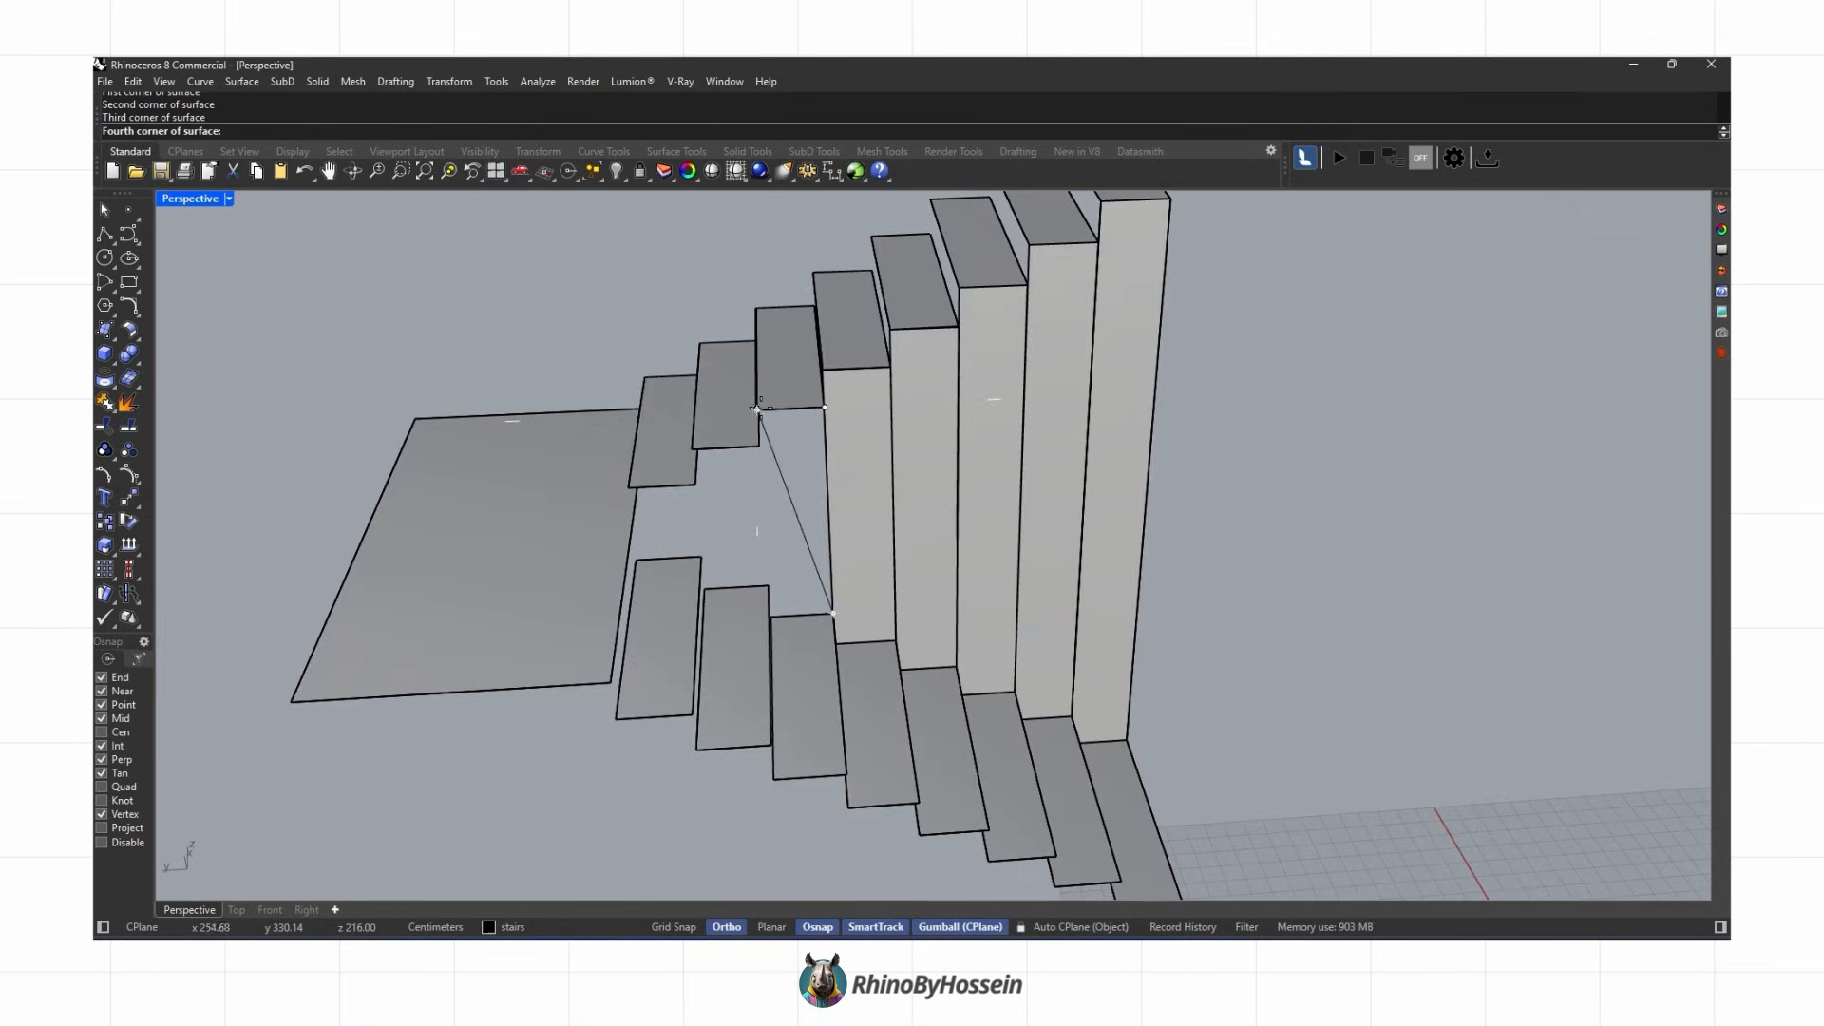
{"action": "left_click", "coordinate": [772, 616]}
{"action": "right_click_drag", "start_coordinate": [785, 612], "coordinate": [703, 612]}
{"action": "right_click", "coordinate": [722, 608]}
{"action": "left_click", "coordinate": [783, 562]}
{"action": "left_click", "coordinate": [721, 524]}
{"action": "right_click", "coordinate": [721, 521]}
{"action": "left_click", "coordinate": [655, 446]}
{"action": "left_click", "coordinate": [663, 517]}
Step: Extrude the vertical surfaces into solids and delete the original surfaces
{"action": "scroll", "coordinate": [898, 600], "scroll_direction": "down", "scroll_amount": 4}
{"action": "right_click_drag", "start_coordinate": [899, 602], "coordinate": [829, 568]}
{"action": "right_click_drag", "start_coordinate": [356, 413], "coordinate": [514, 479]}
{"action": "right_click_drag", "start_coordinate": [263, 328], "coordinate": [772, 530]}
{"action": "left_click", "coordinate": [113, 385]}
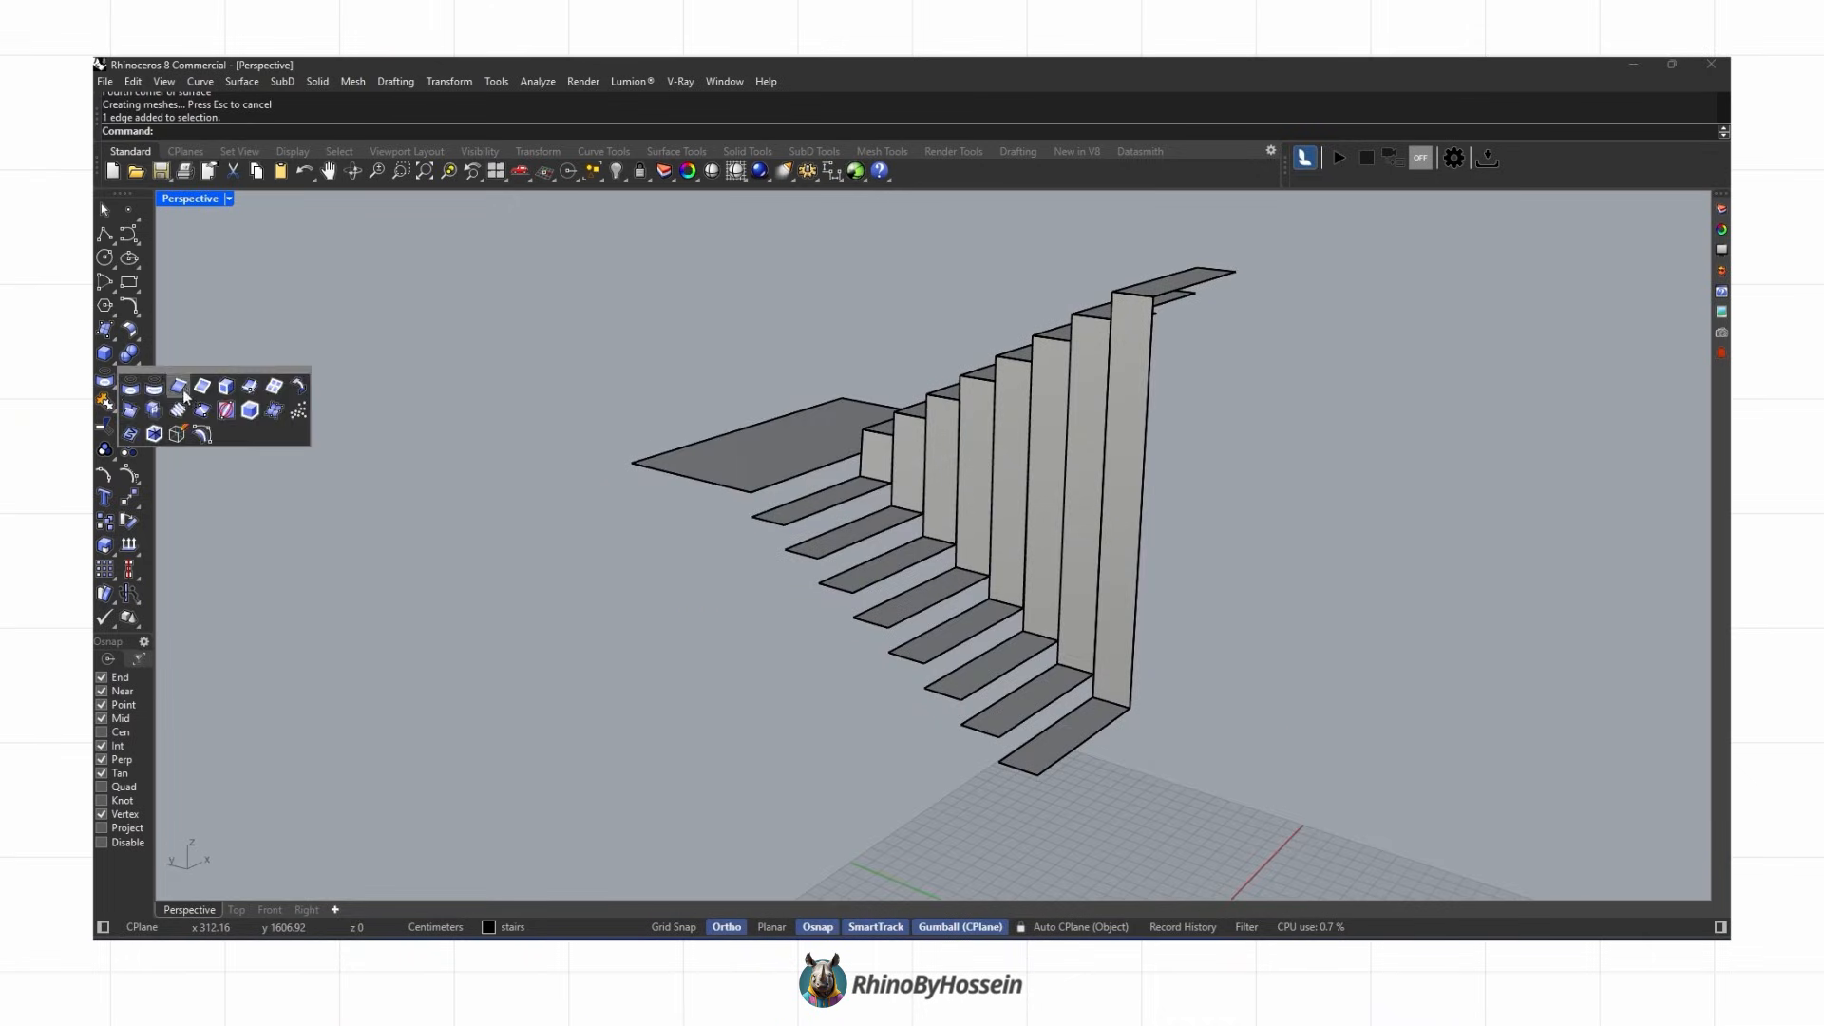
{"action": "left_click", "coordinate": [180, 390]}
{"action": "right_click_drag", "start_coordinate": [371, 428], "coordinate": [582, 497]}
{"action": "left_click_drag", "start_coordinate": [750, 456], "coordinate": [868, 773]}
{"action": "scroll", "coordinate": [969, 727], "scroll_direction": "down", "scroll_amount": 4}
{"action": "left_click_drag", "start_coordinate": [1052, 378], "coordinate": [1154, 608]}
{"action": "right_click_drag", "start_coordinate": [1153, 570], "coordinate": [1049, 608]}
{"action": "right_click", "coordinate": [843, 619]}
{"action": "right_click_drag", "start_coordinate": [842, 618], "coordinate": [1045, 579]}
{"action": "left_click", "coordinate": [113, 361]}
{"action": "left_click", "coordinate": [180, 390]}
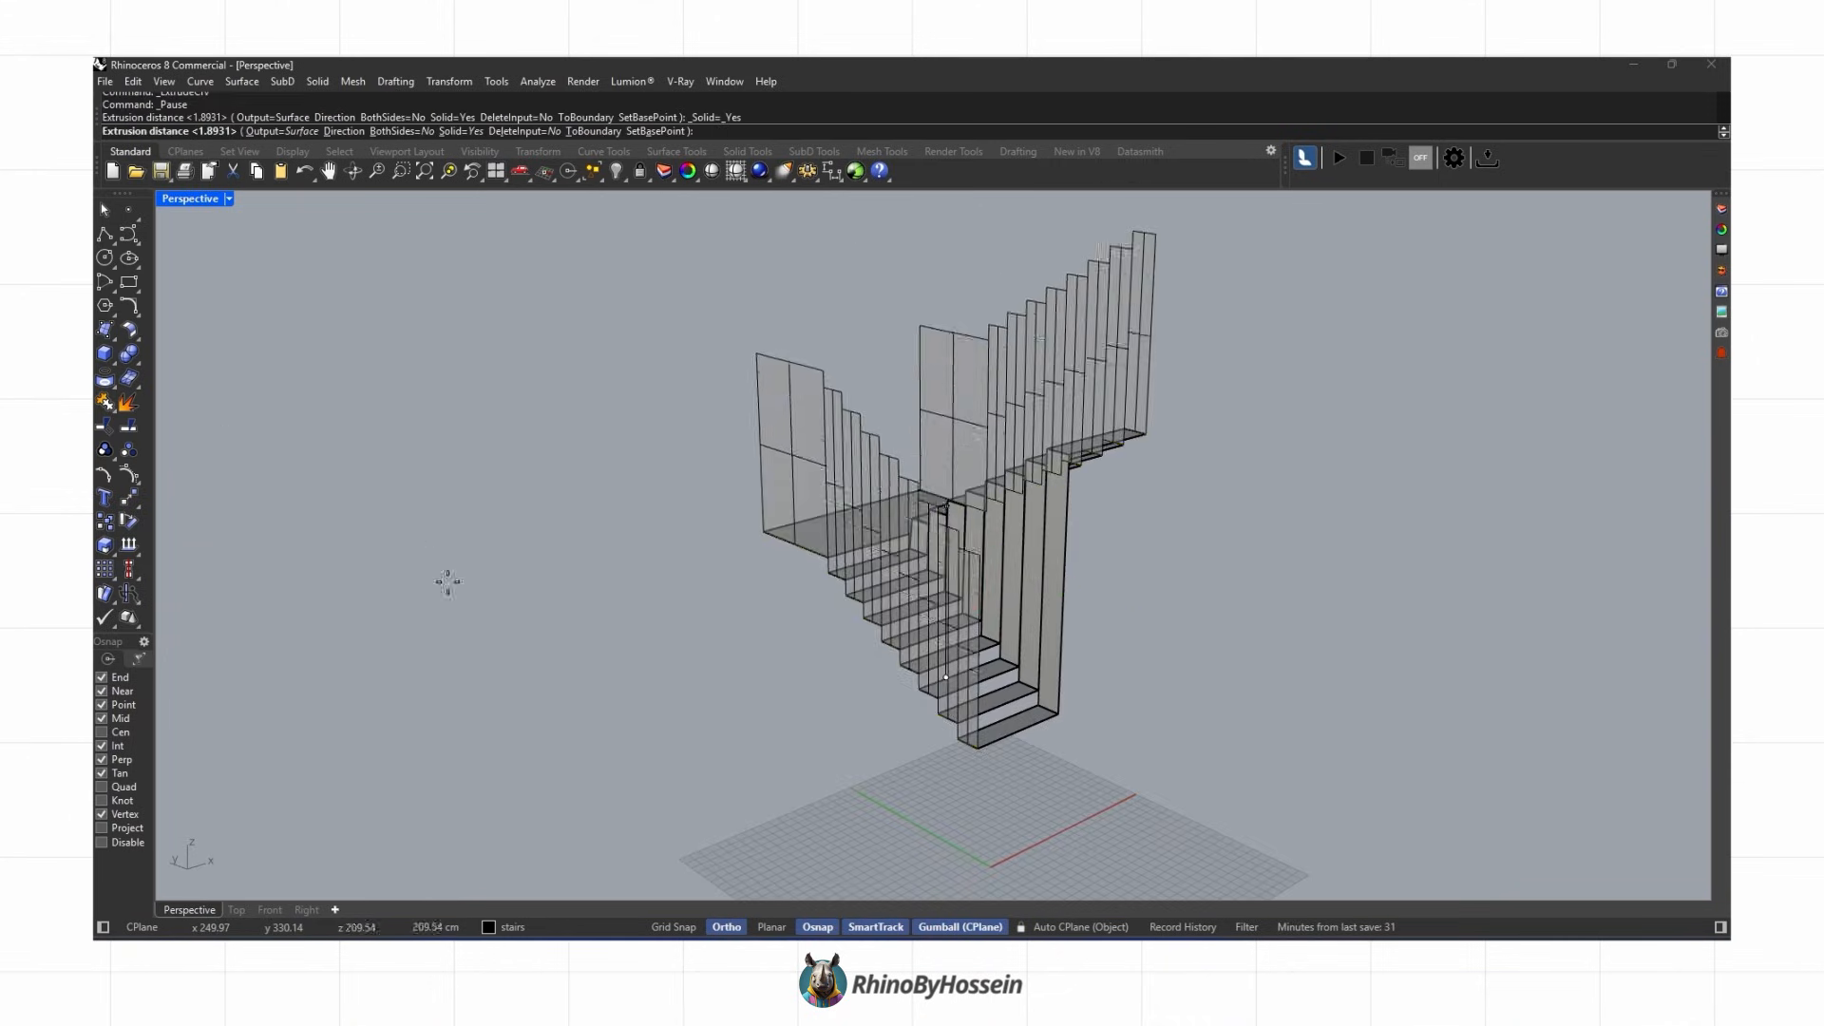
{"action": "right_click_drag", "start_coordinate": [651, 773], "coordinate": [587, 418], "text": "shift"}
{"action": "left_click", "coordinate": [602, 659]}
{"action": "right_click_drag", "start_coordinate": [602, 659], "coordinate": [879, 641]}
{"action": "key", "text": "Delete"}
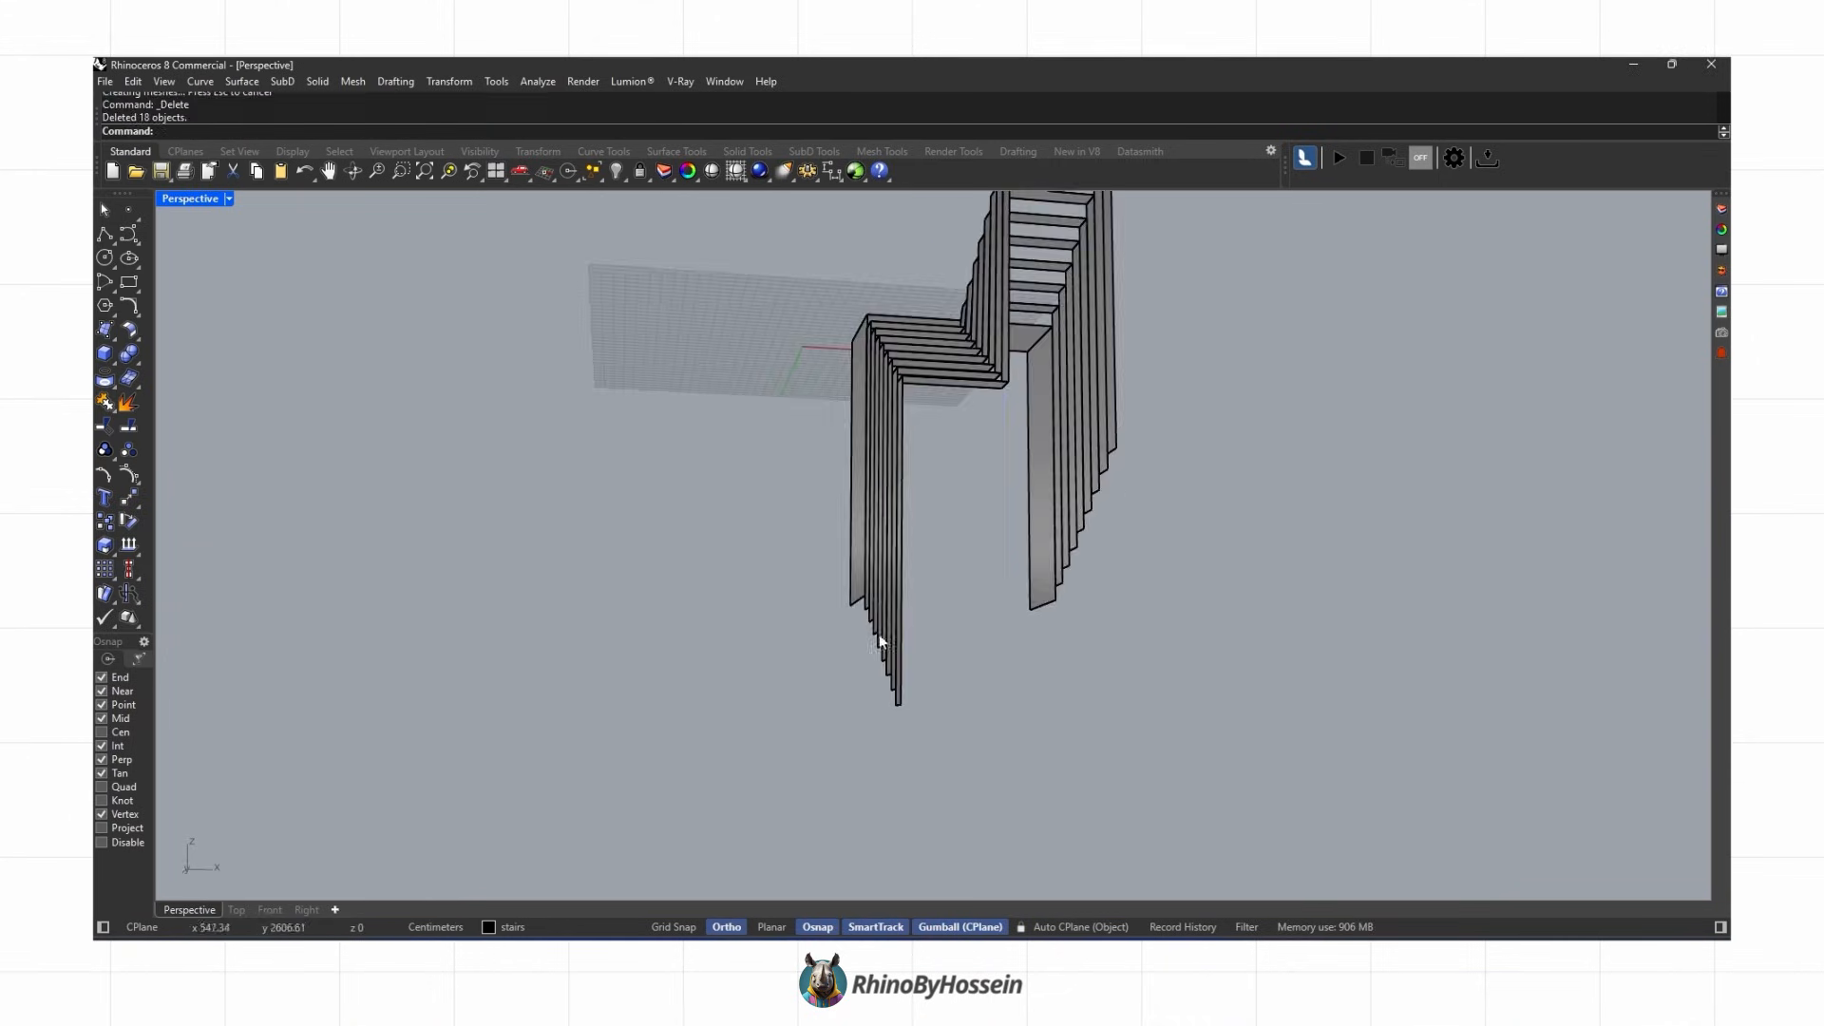
Step: Align the bottom edges of the solids to one height with Set XYZ Coordinates and lower them by 18 cm
{"action": "left_click_drag", "start_coordinate": [1282, 430], "coordinate": [1283, 426], "text": "ctrl+shift"}
{"action": "right_click_drag", "start_coordinate": [988, 214], "coordinate": [883, 318]}
{"action": "scroll", "coordinate": [883, 318], "scroll_direction": "up", "scroll_amount": 4}
{"action": "left_click", "coordinate": [464, 84]}
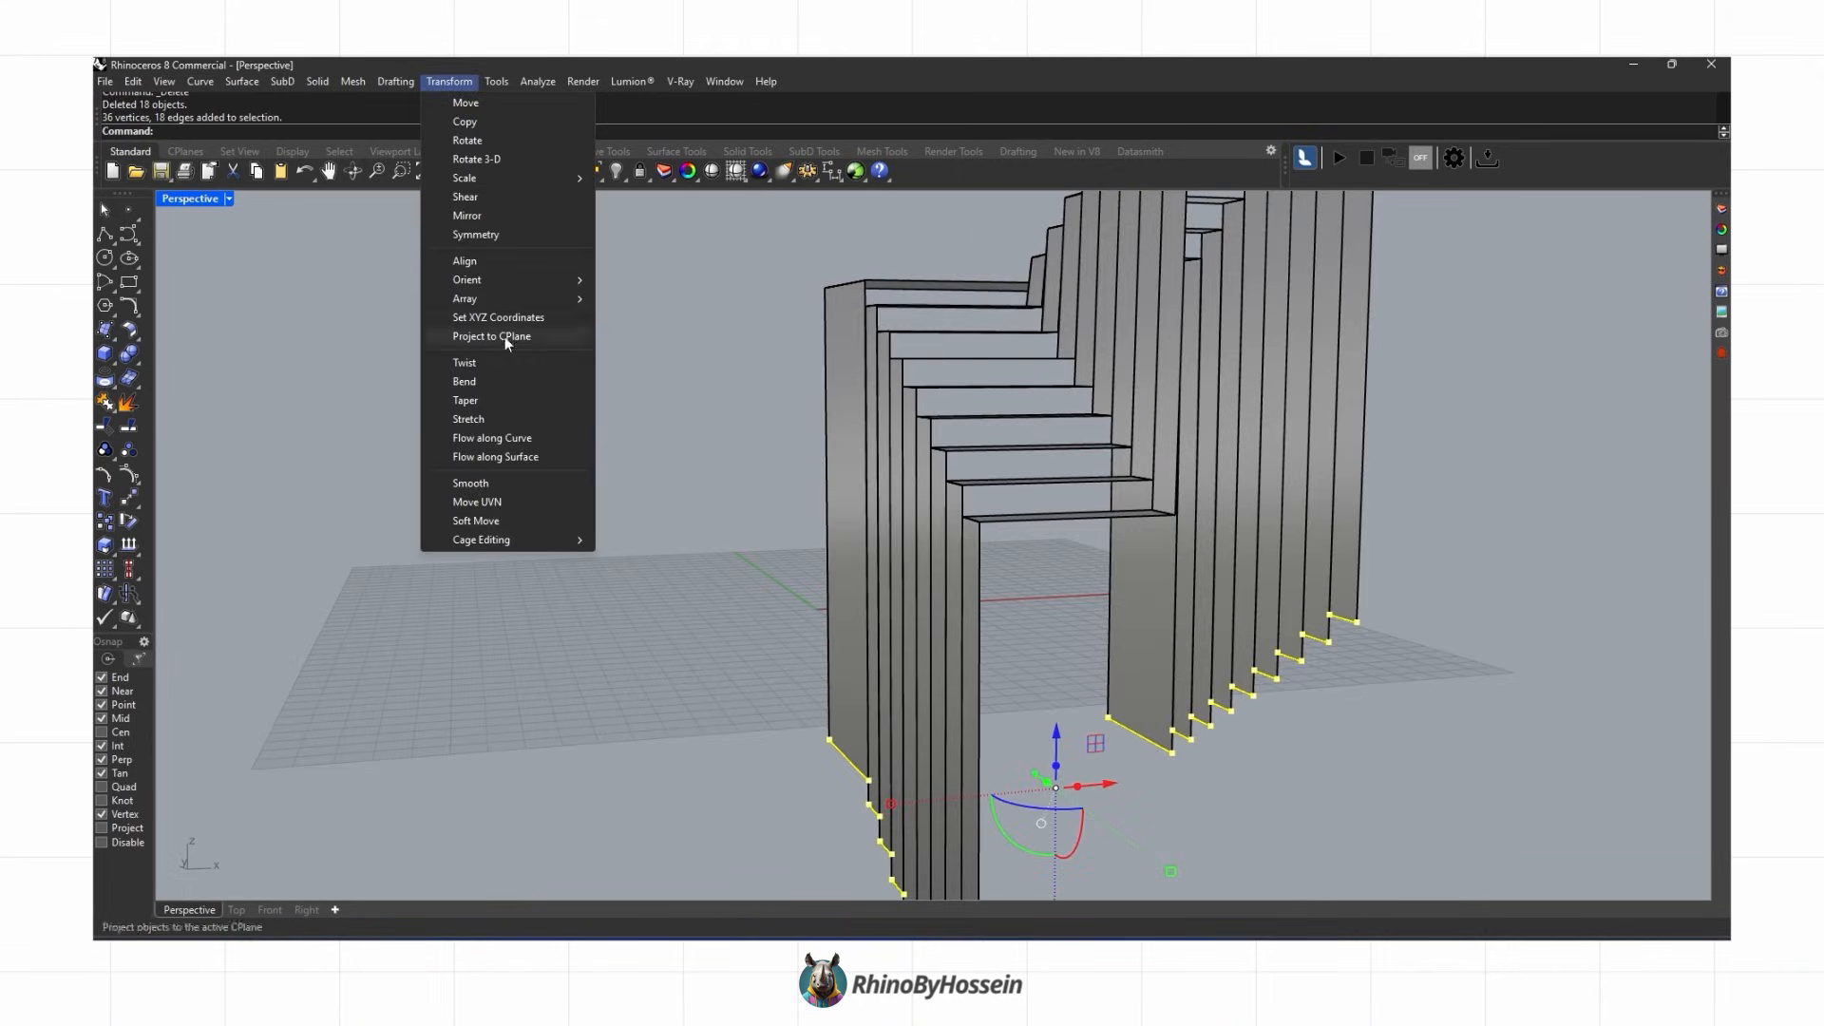
{"action": "left_click", "coordinate": [496, 319]}
{"action": "left_click", "coordinate": [1242, 539]}
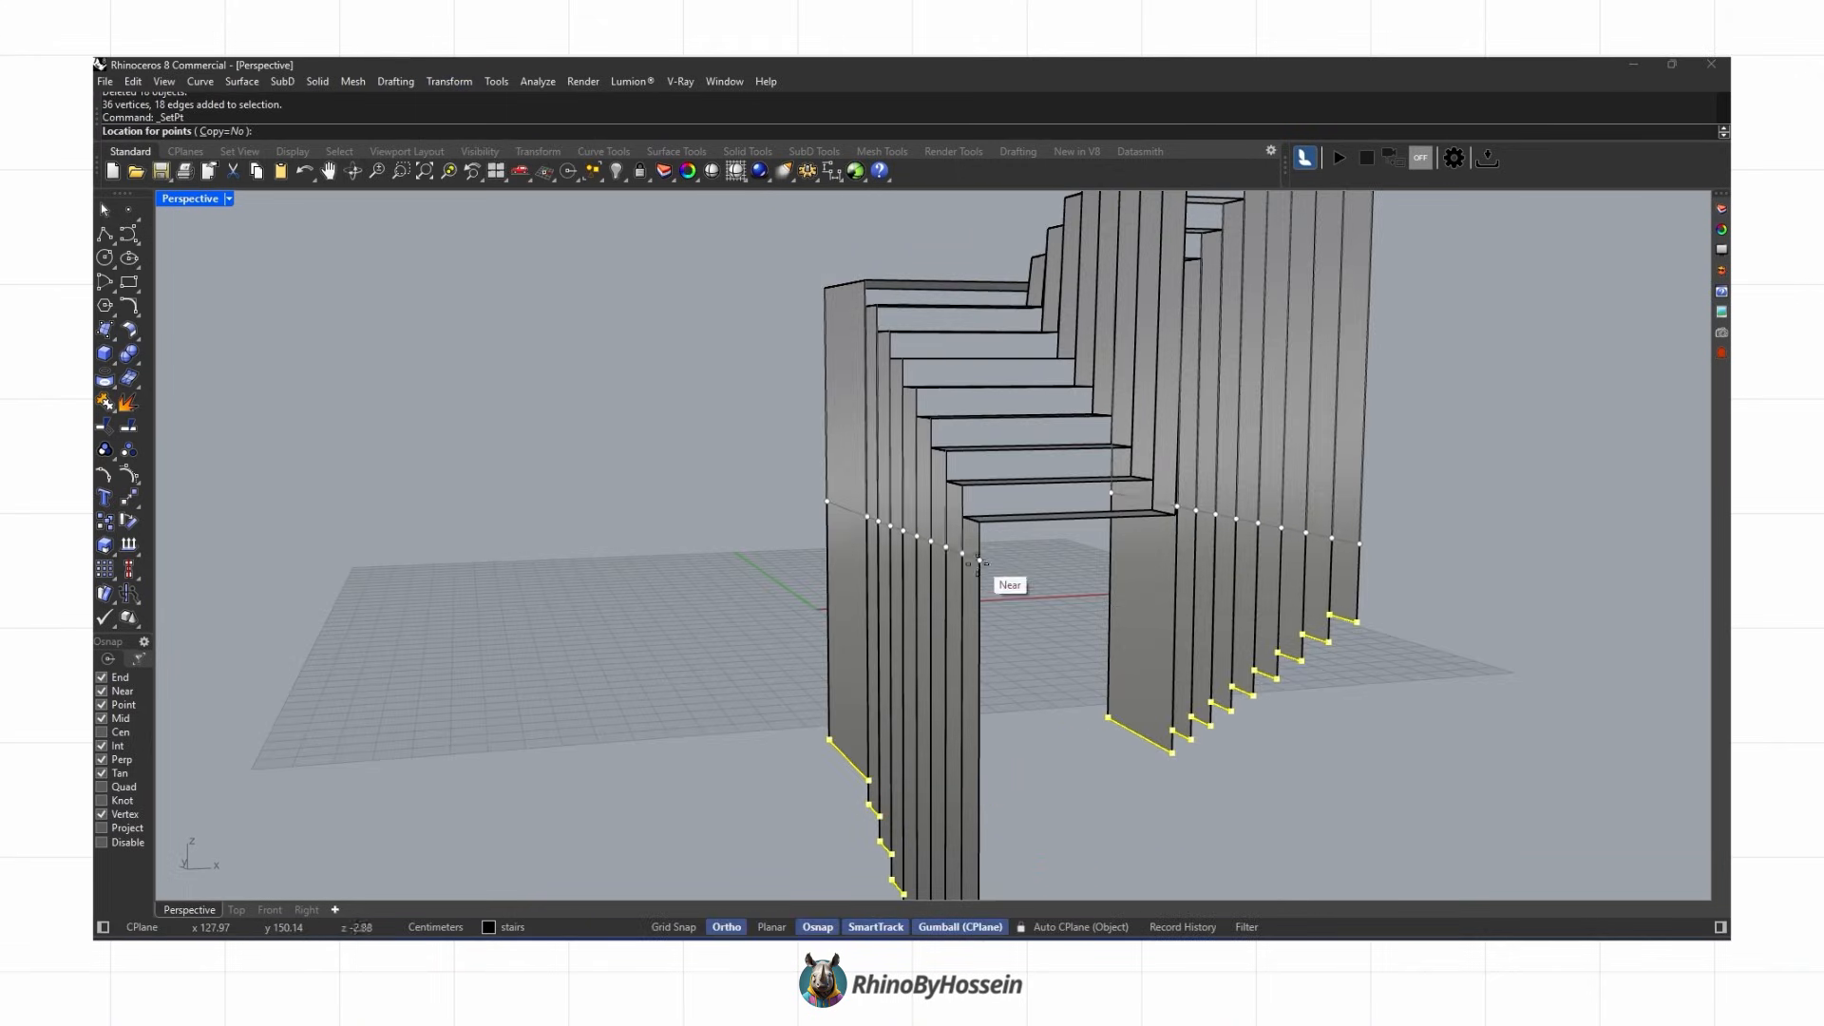
{"action": "left_click", "coordinate": [979, 522]}
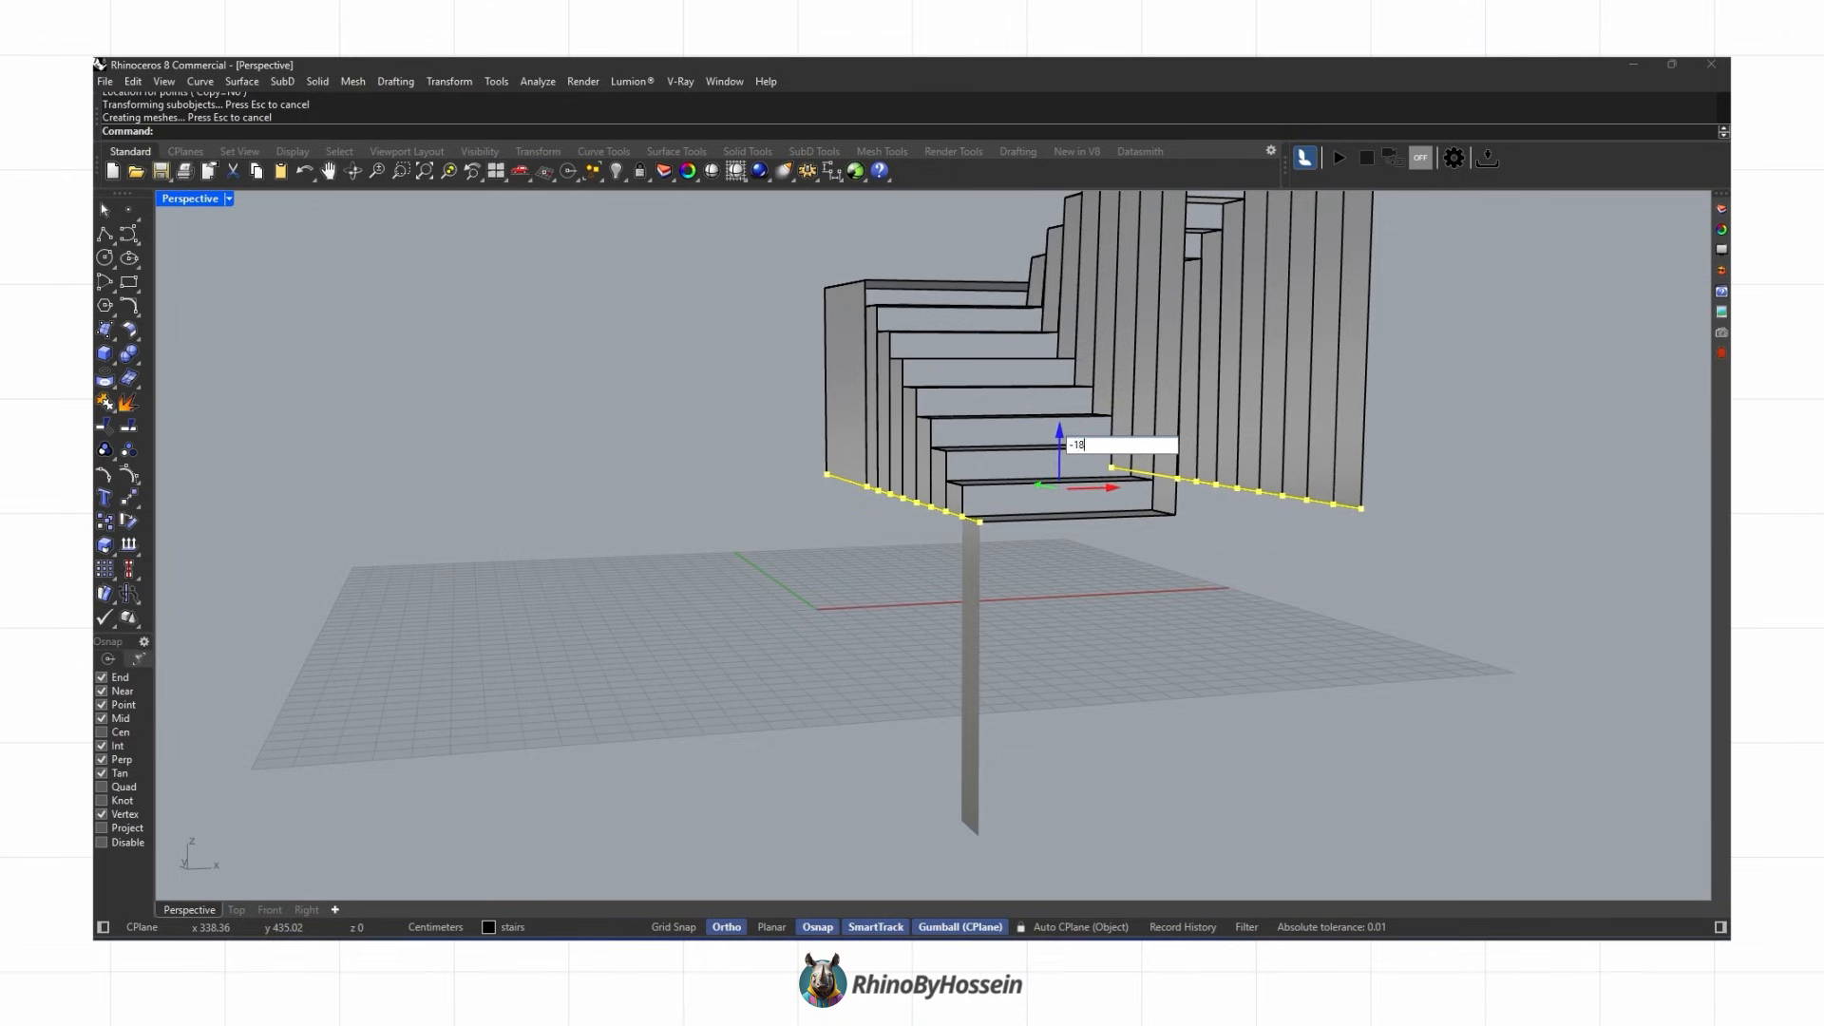
{"action": "key", "text": "Return"}
{"action": "key", "text": "Escape"}
Step: Reposition the lowest riser solid of the lower flight with the gumball to meet the landing
{"action": "right_click_drag", "start_coordinate": [1120, 499], "coordinate": [1045, 664]}
{"action": "scroll", "coordinate": [1046, 664], "scroll_direction": "down", "scroll_amount": 4}
{"action": "mouse_move", "coordinate": [960, 615]}
{"action": "right_mouse_down"}
{"action": "mouse_move", "coordinate": [916, 623]}
{"action": "mouse_move", "coordinate": [1124, 541]}
{"action": "mouse_move", "coordinate": [851, 590]}
{"action": "mouse_move", "coordinate": [1000, 627]}
{"action": "mouse_move", "coordinate": [1073, 585]}
{"action": "mouse_move", "coordinate": [985, 589]}
{"action": "right_mouse_up"}
{"action": "middle_click", "coordinate": [985, 589]}
{"action": "left_click", "coordinate": [994, 596]}
{"action": "scroll", "coordinate": [936, 616], "scroll_direction": "up", "scroll_amount": 8}
{"action": "left_click", "coordinate": [857, 724]}
{"action": "left_click", "coordinate": [1124, 629], "text": "shift"}
{"action": "right_click_drag", "start_coordinate": [1125, 631], "coordinate": [976, 635]}
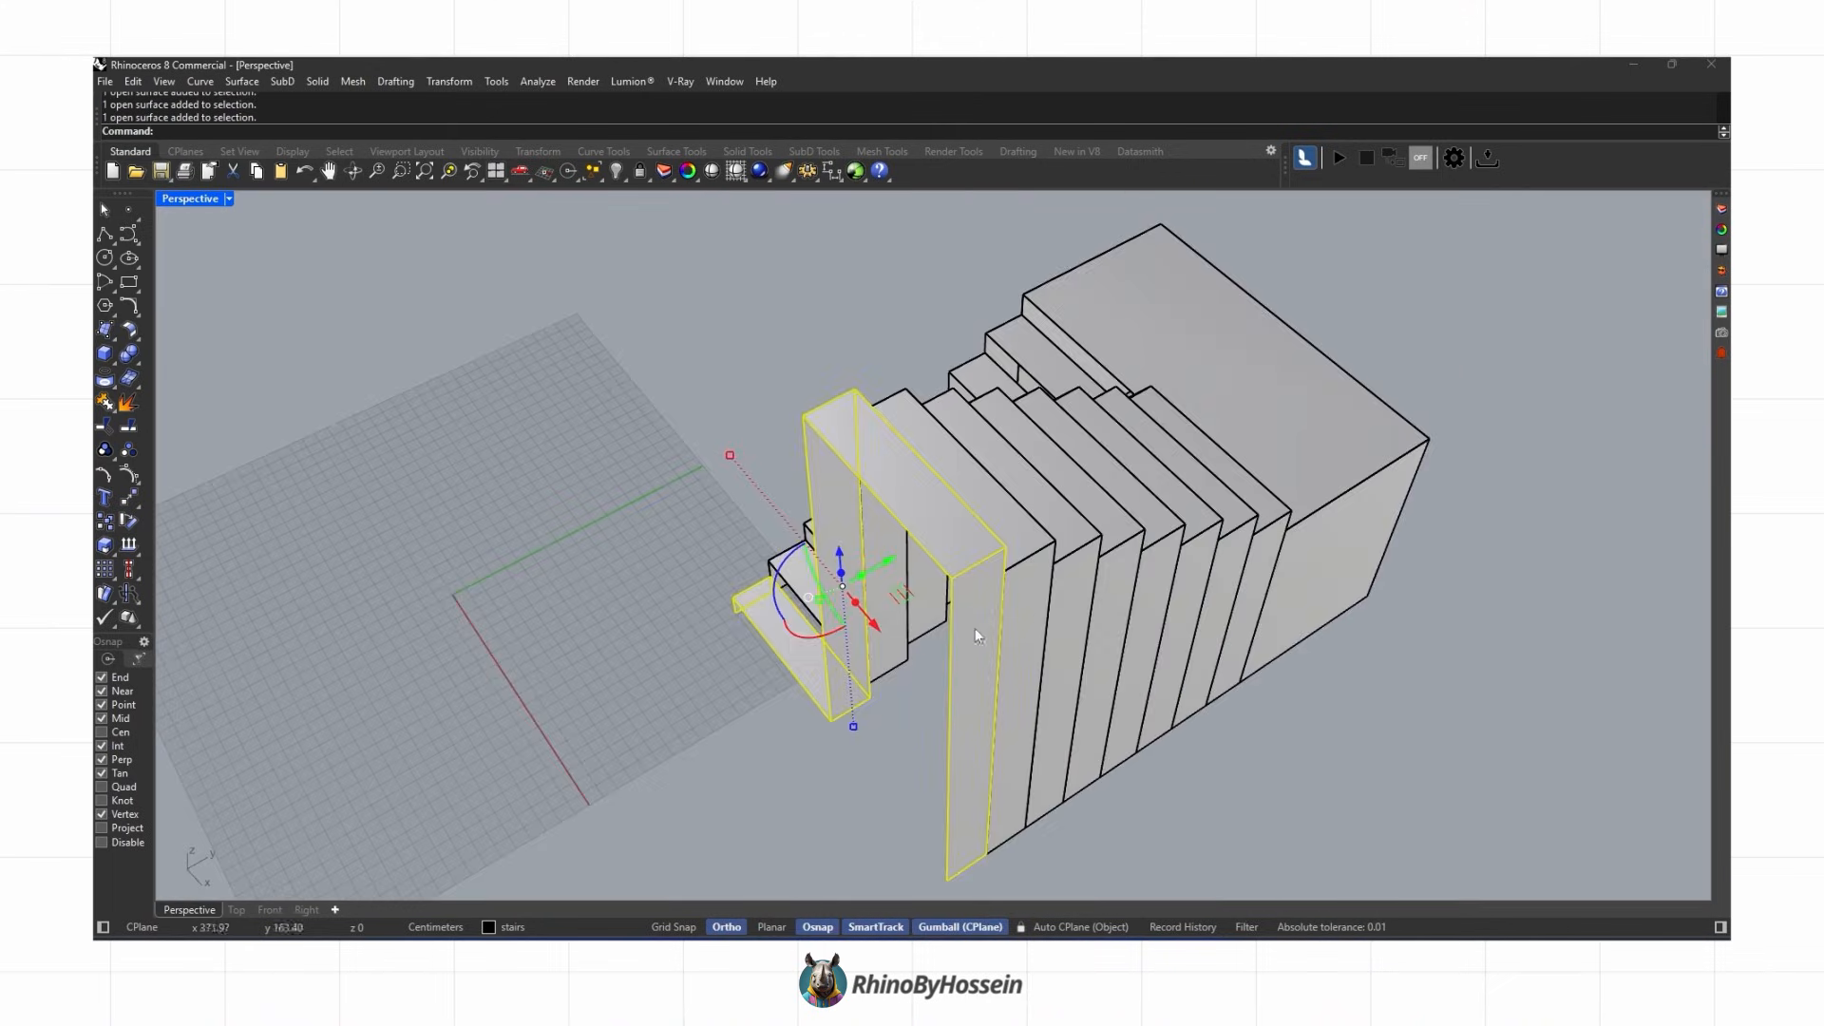
Step: In Top view, join the solids of each tread row across both flights into single polysurfaces
{"action": "left_click", "coordinate": [230, 910]}
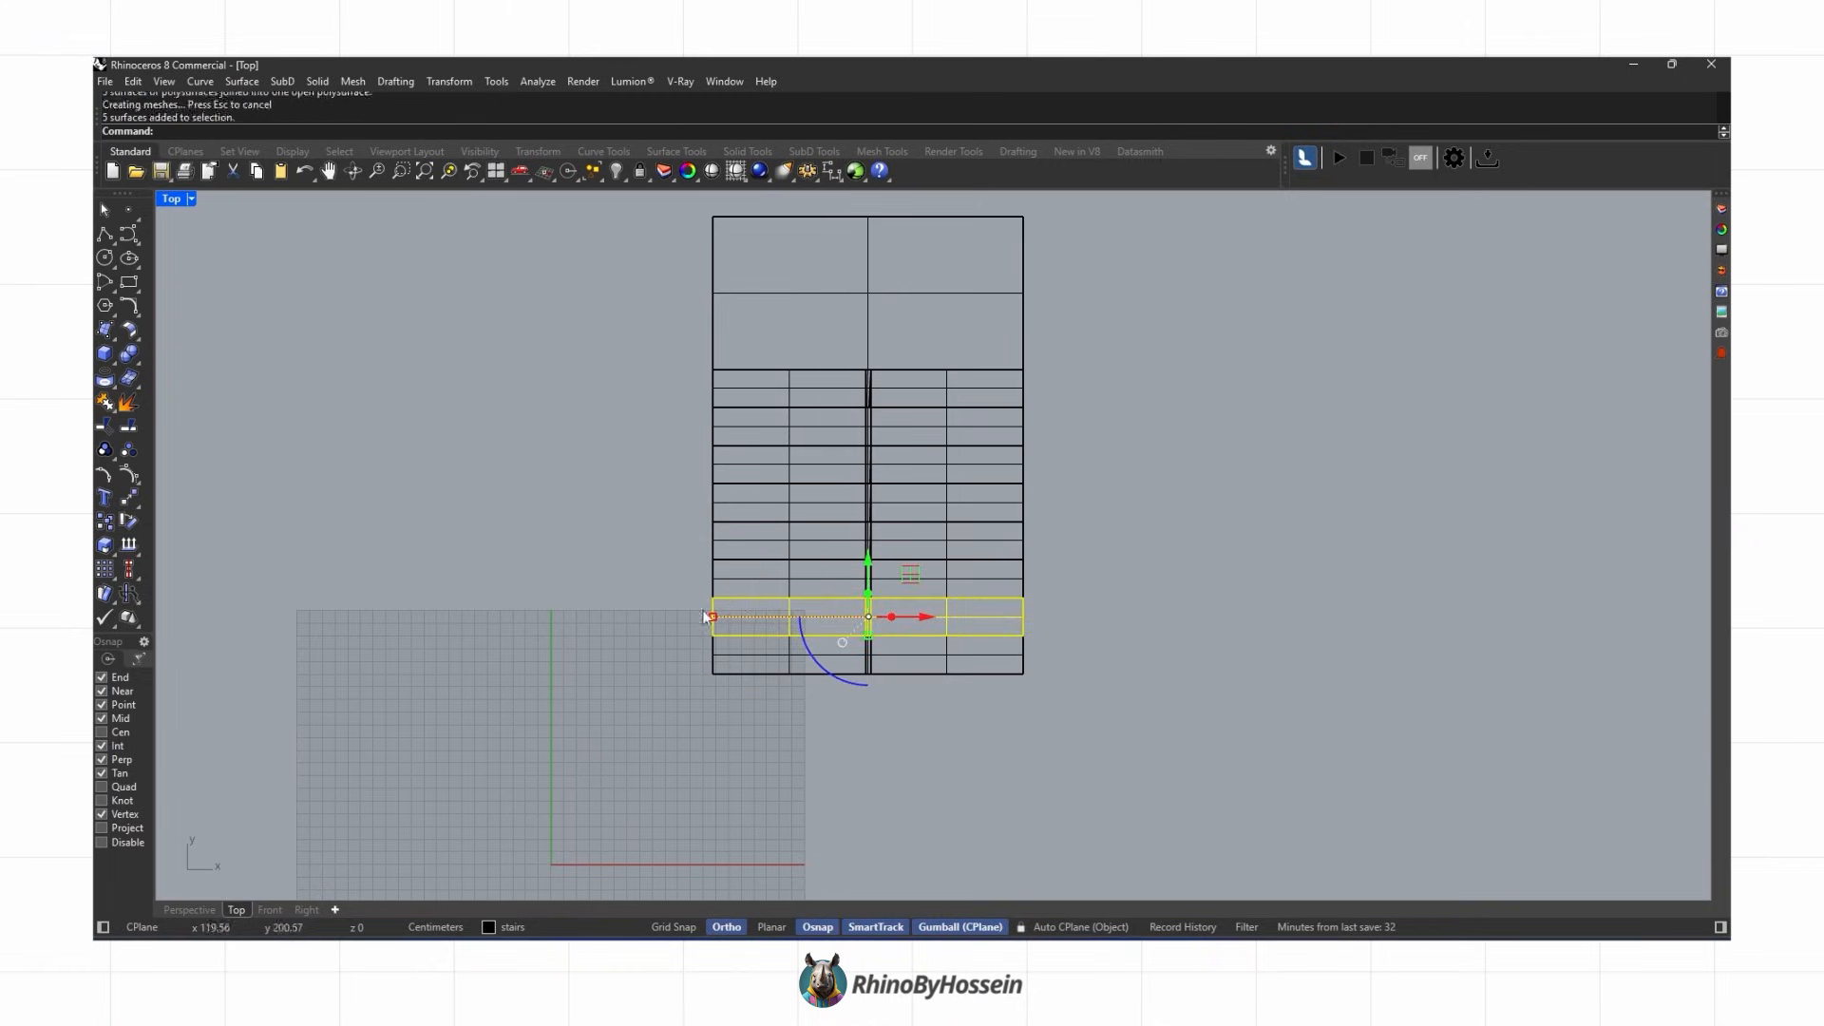
{"action": "left_click_drag", "start_coordinate": [1051, 578], "coordinate": [656, 580]}
{"action": "key", "text": "ctrl+j"}
{"action": "left_click_drag", "start_coordinate": [1041, 542], "coordinate": [670, 545]}
{"action": "key", "text": "ctrl+j"}
{"action": "left_click_drag", "start_coordinate": [1043, 504], "coordinate": [698, 508]}
{"action": "key", "text": "ctrl+j"}
{"action": "left_click_drag", "start_coordinate": [1053, 465], "coordinate": [671, 471]}
{"action": "key", "text": "ctrl+j"}
{"action": "left_click_drag", "start_coordinate": [1057, 420], "coordinate": [671, 440]}
{"action": "key", "text": "ctrl+j"}
{"action": "left_click_drag", "start_coordinate": [1051, 390], "coordinate": [670, 396]}
{"action": "key", "text": "ctrl+j"}
{"action": "left_click_drag", "start_coordinate": [1092, 311], "coordinate": [655, 328]}
{"action": "key", "text": "ctrl+j"}
Step: Fillet the outer edges of the joined stair polysurface with FilletEdge at a radius of 15
{"action": "left_click", "coordinate": [531, 589]}
{"action": "left_click", "coordinate": [190, 910]}
{"action": "right_click_drag", "start_coordinate": [608, 655], "coordinate": [884, 555]}
{"action": "left_click", "coordinate": [138, 362]}
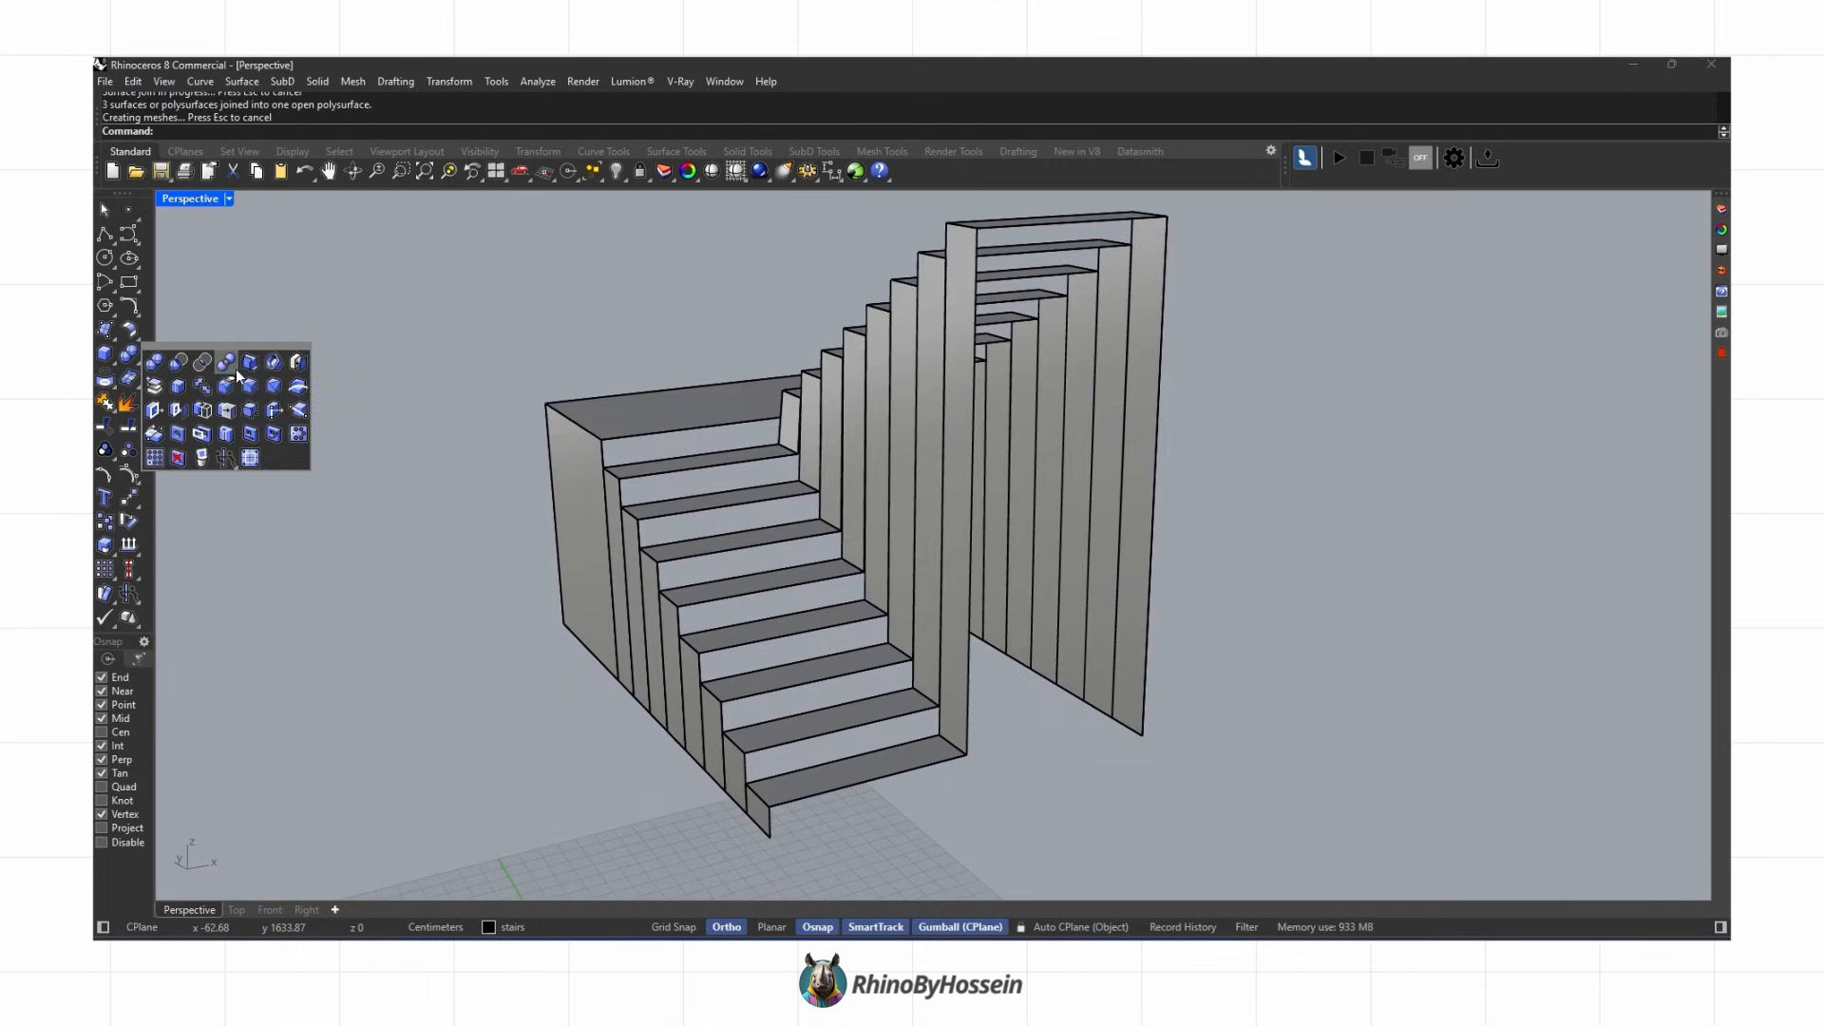
{"action": "left_click", "coordinate": [239, 368]}
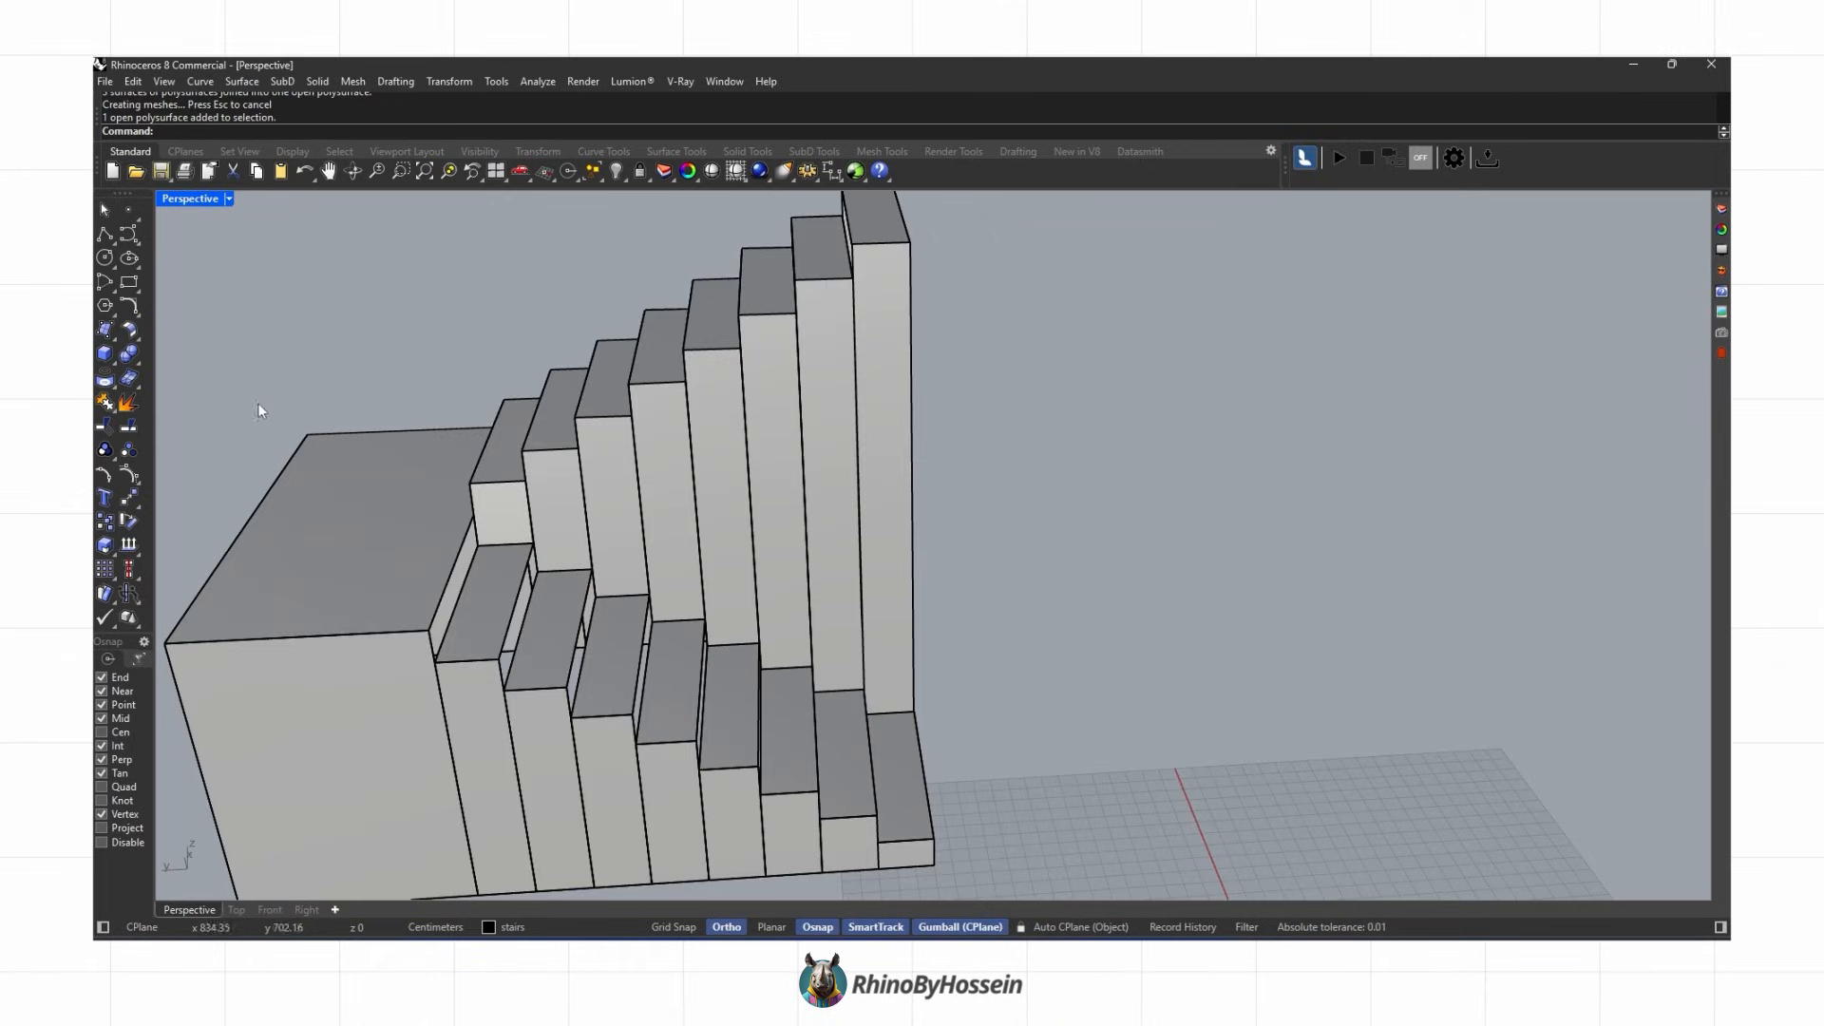
{"action": "left_click", "coordinate": [139, 362]}
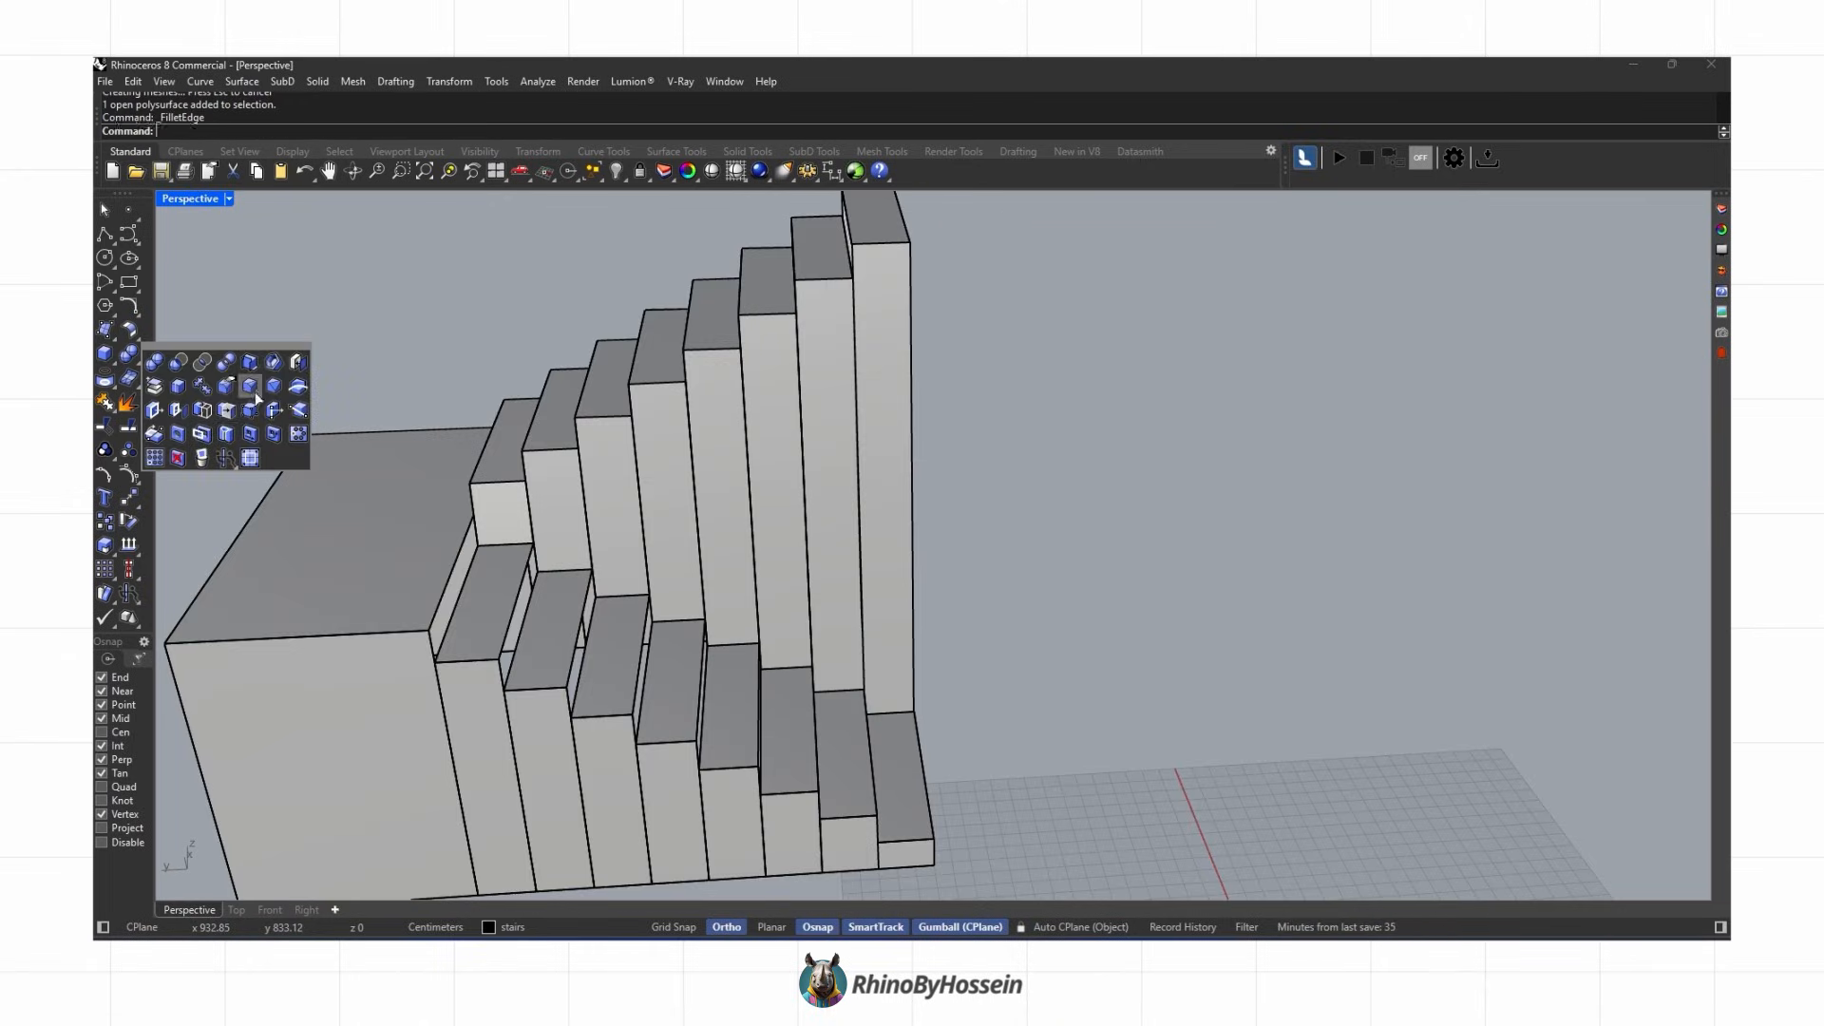
{"action": "left_click", "coordinate": [250, 386]}
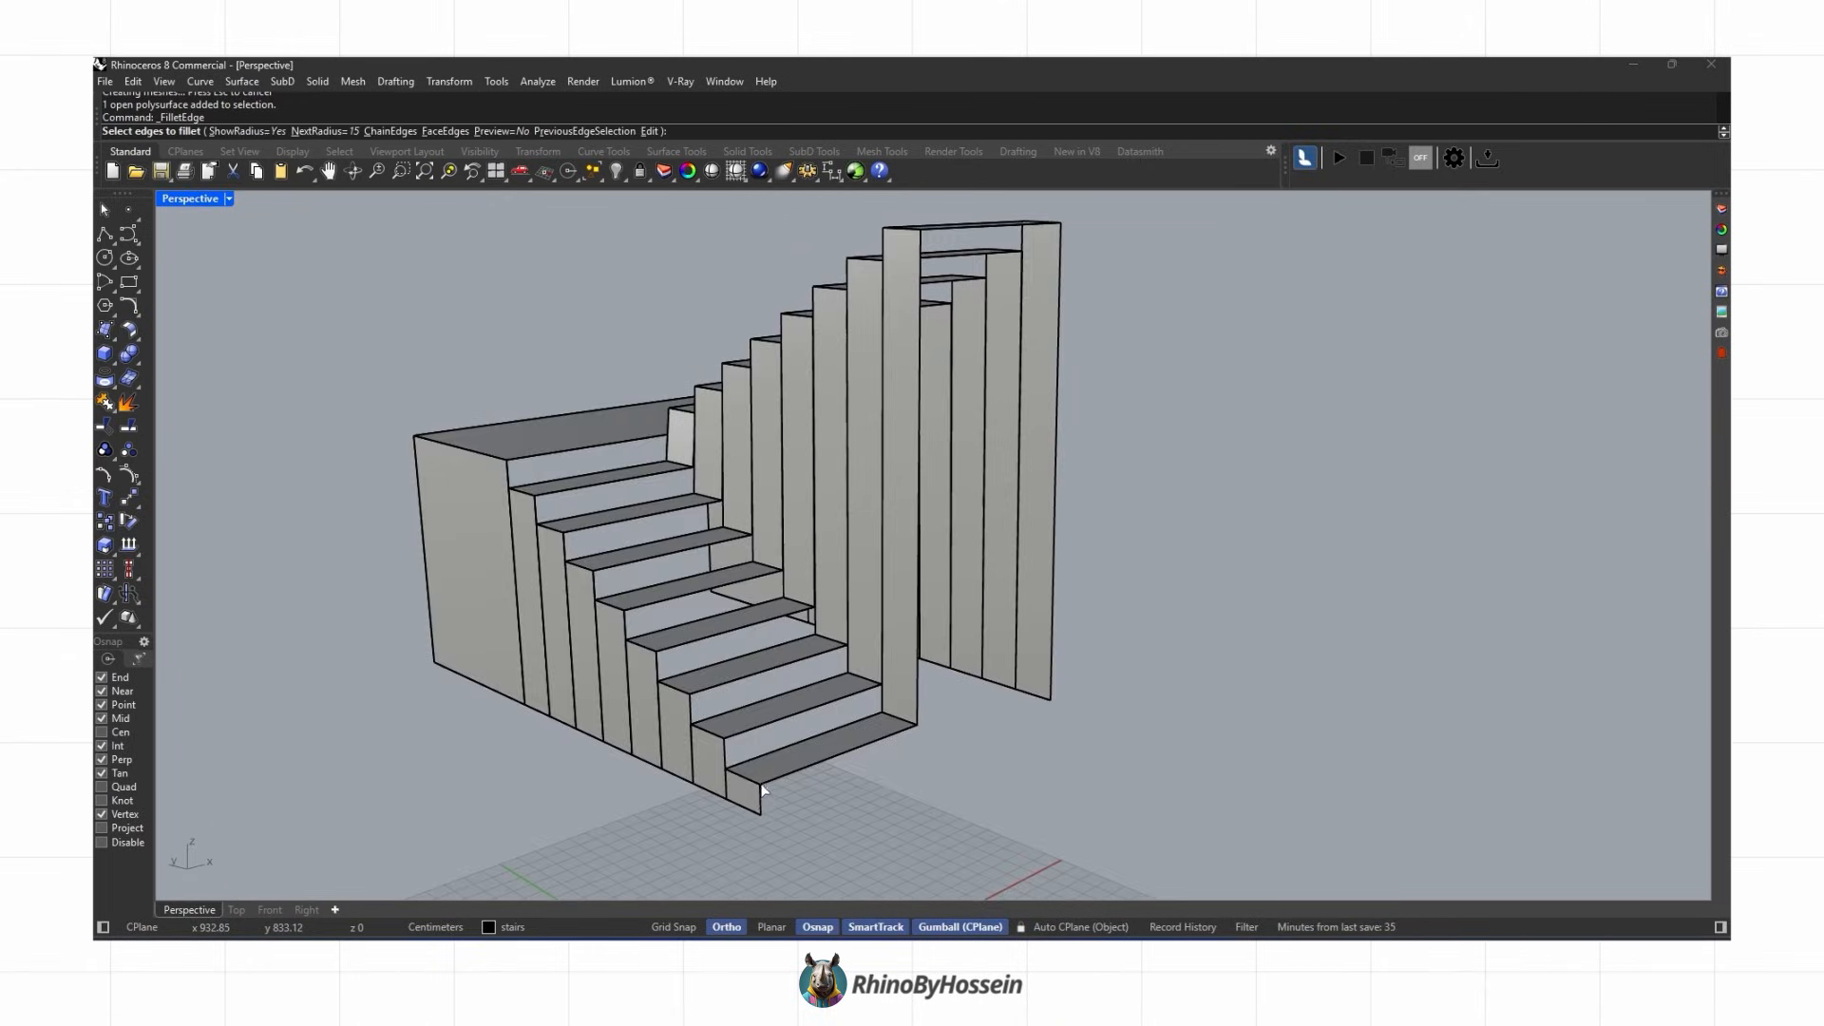
{"action": "left_click", "coordinate": [755, 784]}
{"action": "left_click", "coordinate": [907, 720]}
{"action": "right_click_drag", "start_coordinate": [926, 714], "coordinate": [919, 751], "text": "shift"}
{"action": "left_click", "coordinate": [916, 338]}
{"action": "scroll", "coordinate": [1069, 329], "scroll_direction": "up", "scroll_amount": 4}
{"action": "scroll", "coordinate": [1065, 407], "scroll_direction": "down", "scroll_amount": 8}
{"action": "key", "text": "Return"}
{"action": "key", "text": "Return"}
Step: Fillet the tread and riser edges along both flights and the landing with a 15 radius
{"action": "right_click_drag", "start_coordinate": [969, 575], "coordinate": [950, 665]}
{"action": "scroll", "coordinate": [817, 817], "scroll_direction": "up", "scroll_amount": 6}
{"action": "key", "text": "Return"}
{"action": "left_click", "coordinate": [823, 815]}
{"action": "left_click", "coordinate": [768, 766]}
{"action": "left_click", "coordinate": [720, 715]}
{"action": "left_click", "coordinate": [658, 666]}
{"action": "left_click", "coordinate": [458, 479]}
{"action": "right_click_drag", "start_coordinate": [458, 479], "coordinate": [691, 607]}
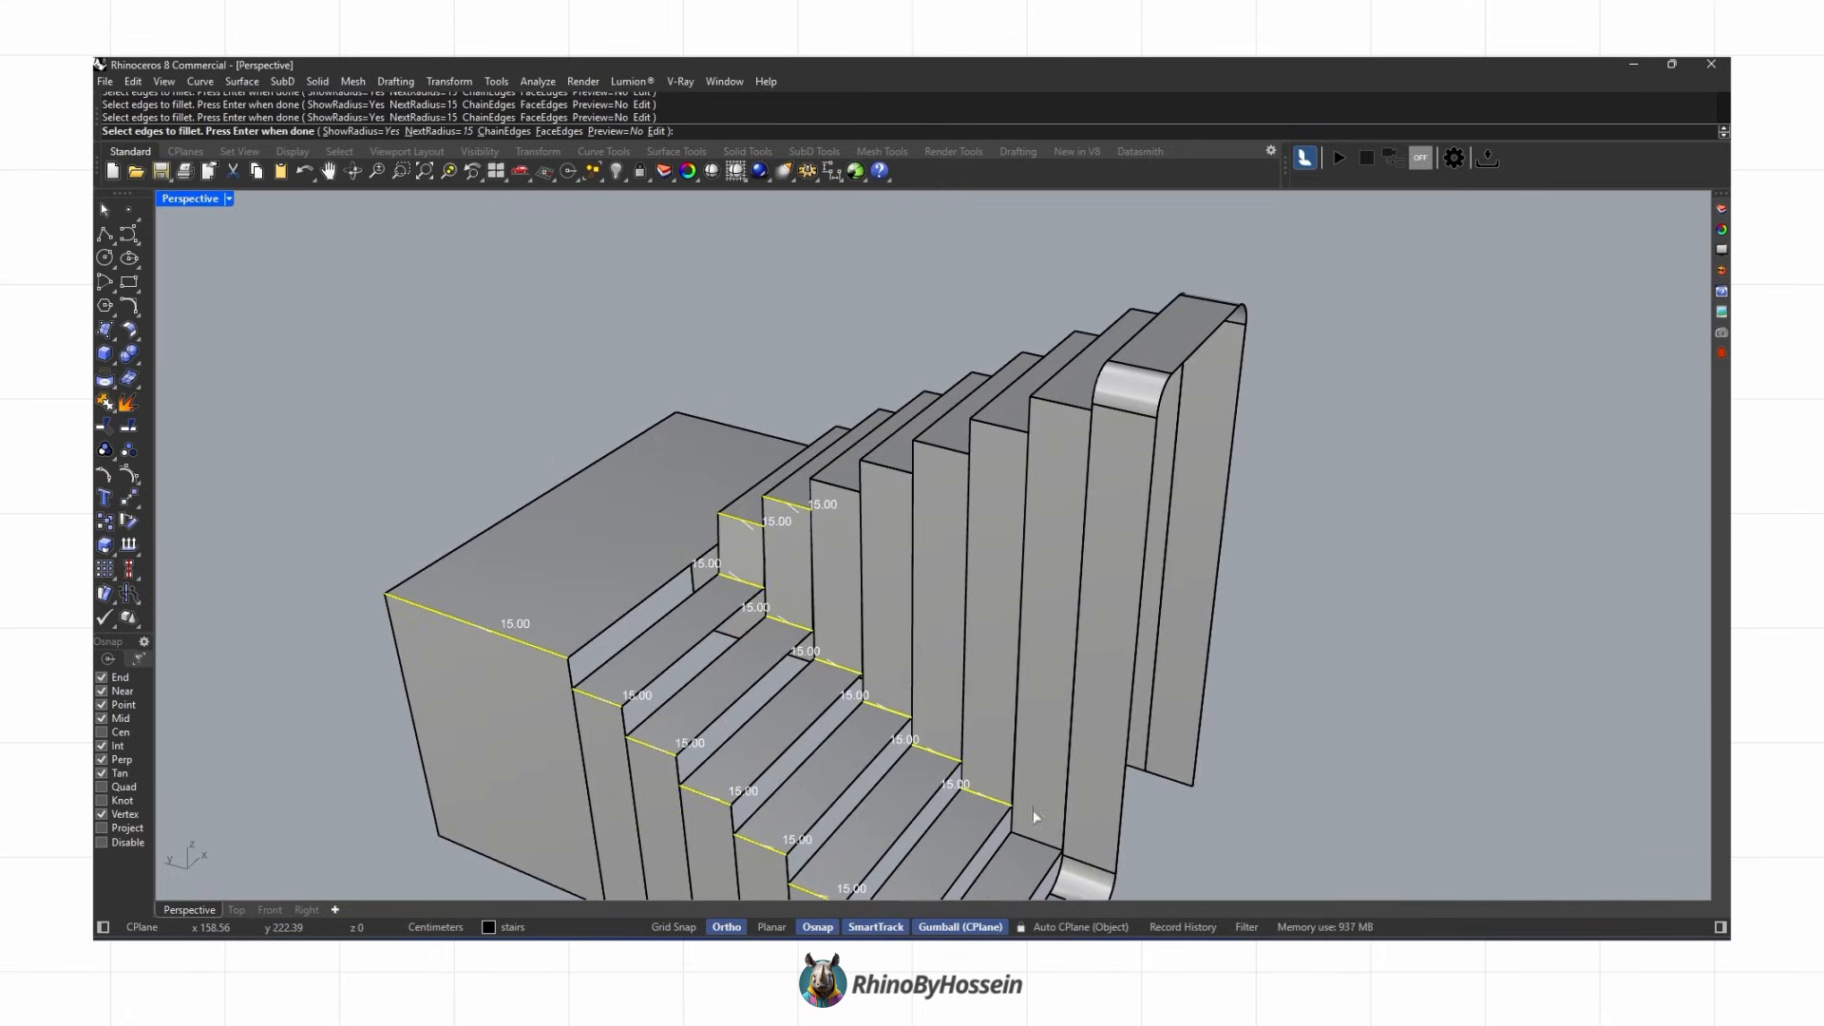
{"action": "left_click", "coordinate": [1060, 406]}
{"action": "scroll", "coordinate": [1003, 419], "scroll_direction": "down", "scroll_amount": 4}
{"action": "scroll", "coordinate": [1001, 443], "scroll_direction": "up", "scroll_amount": 4}
{"action": "right_click_drag", "start_coordinate": [1003, 420], "coordinate": [955, 420]}
{"action": "scroll", "coordinate": [1001, 442], "scroll_direction": "down", "scroll_amount": 2}
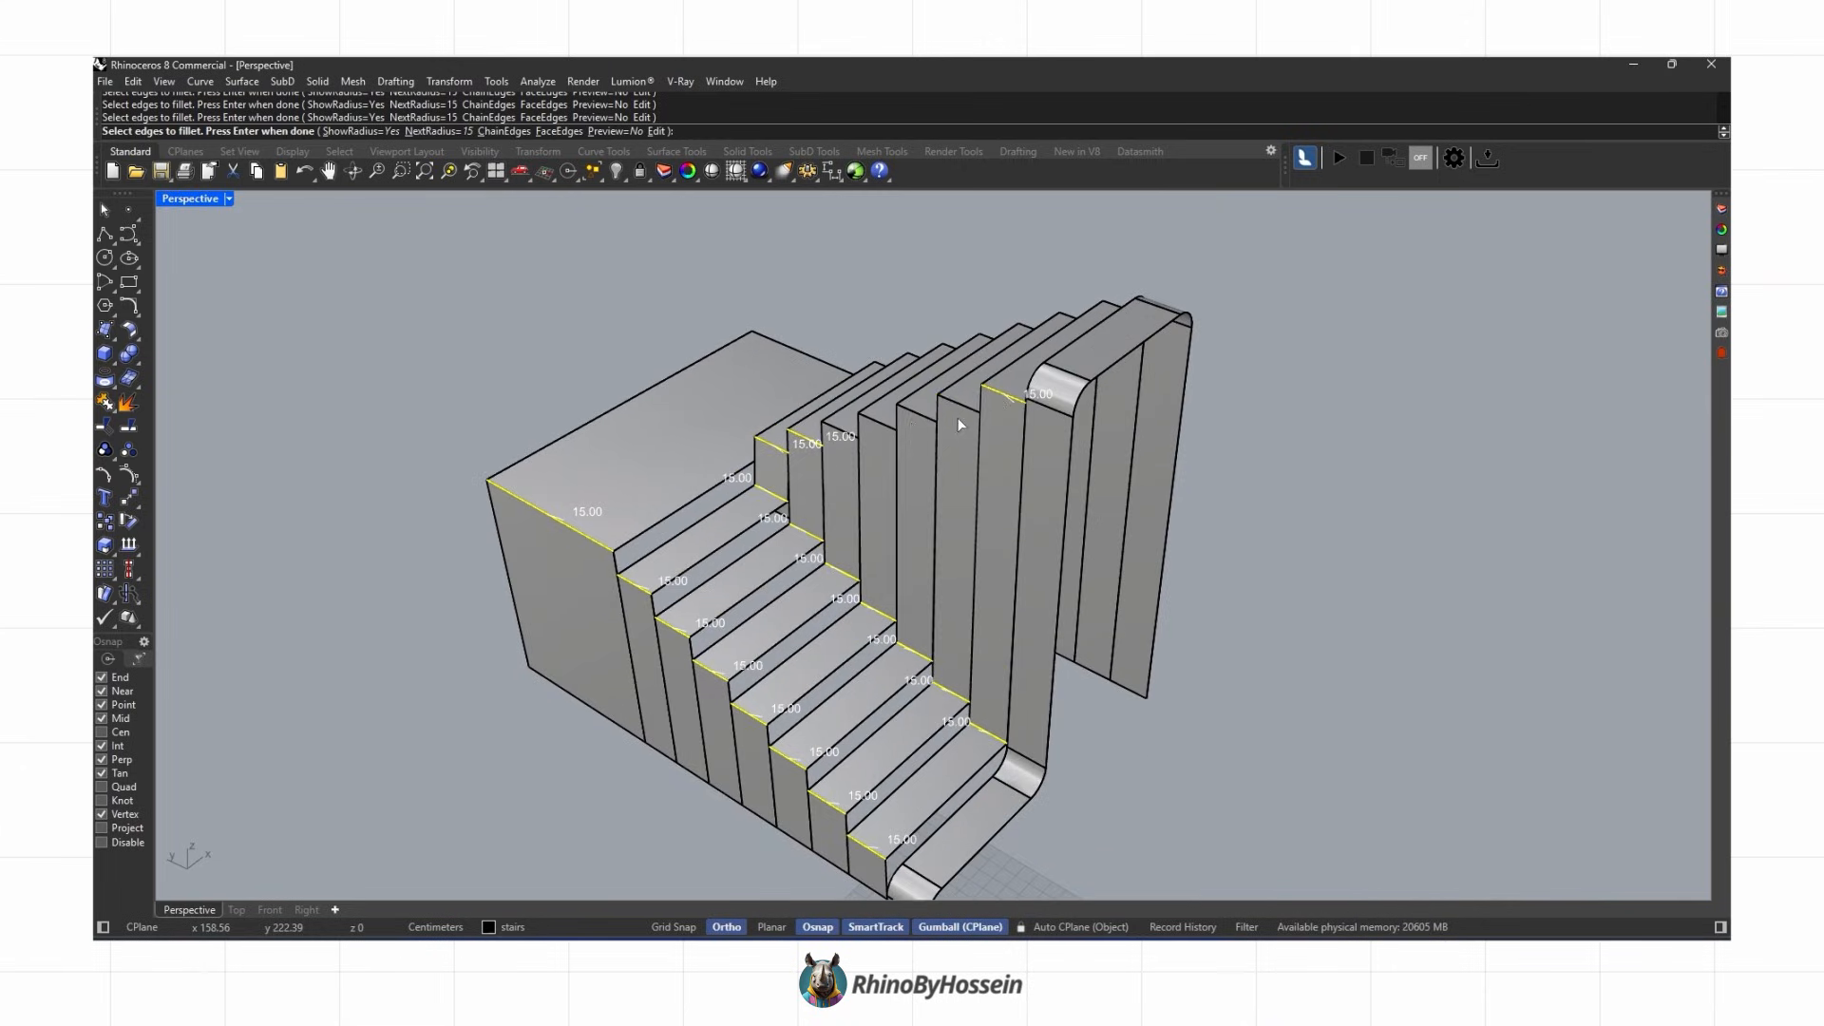
{"action": "right_click_drag", "start_coordinate": [915, 518], "coordinate": [796, 418]}
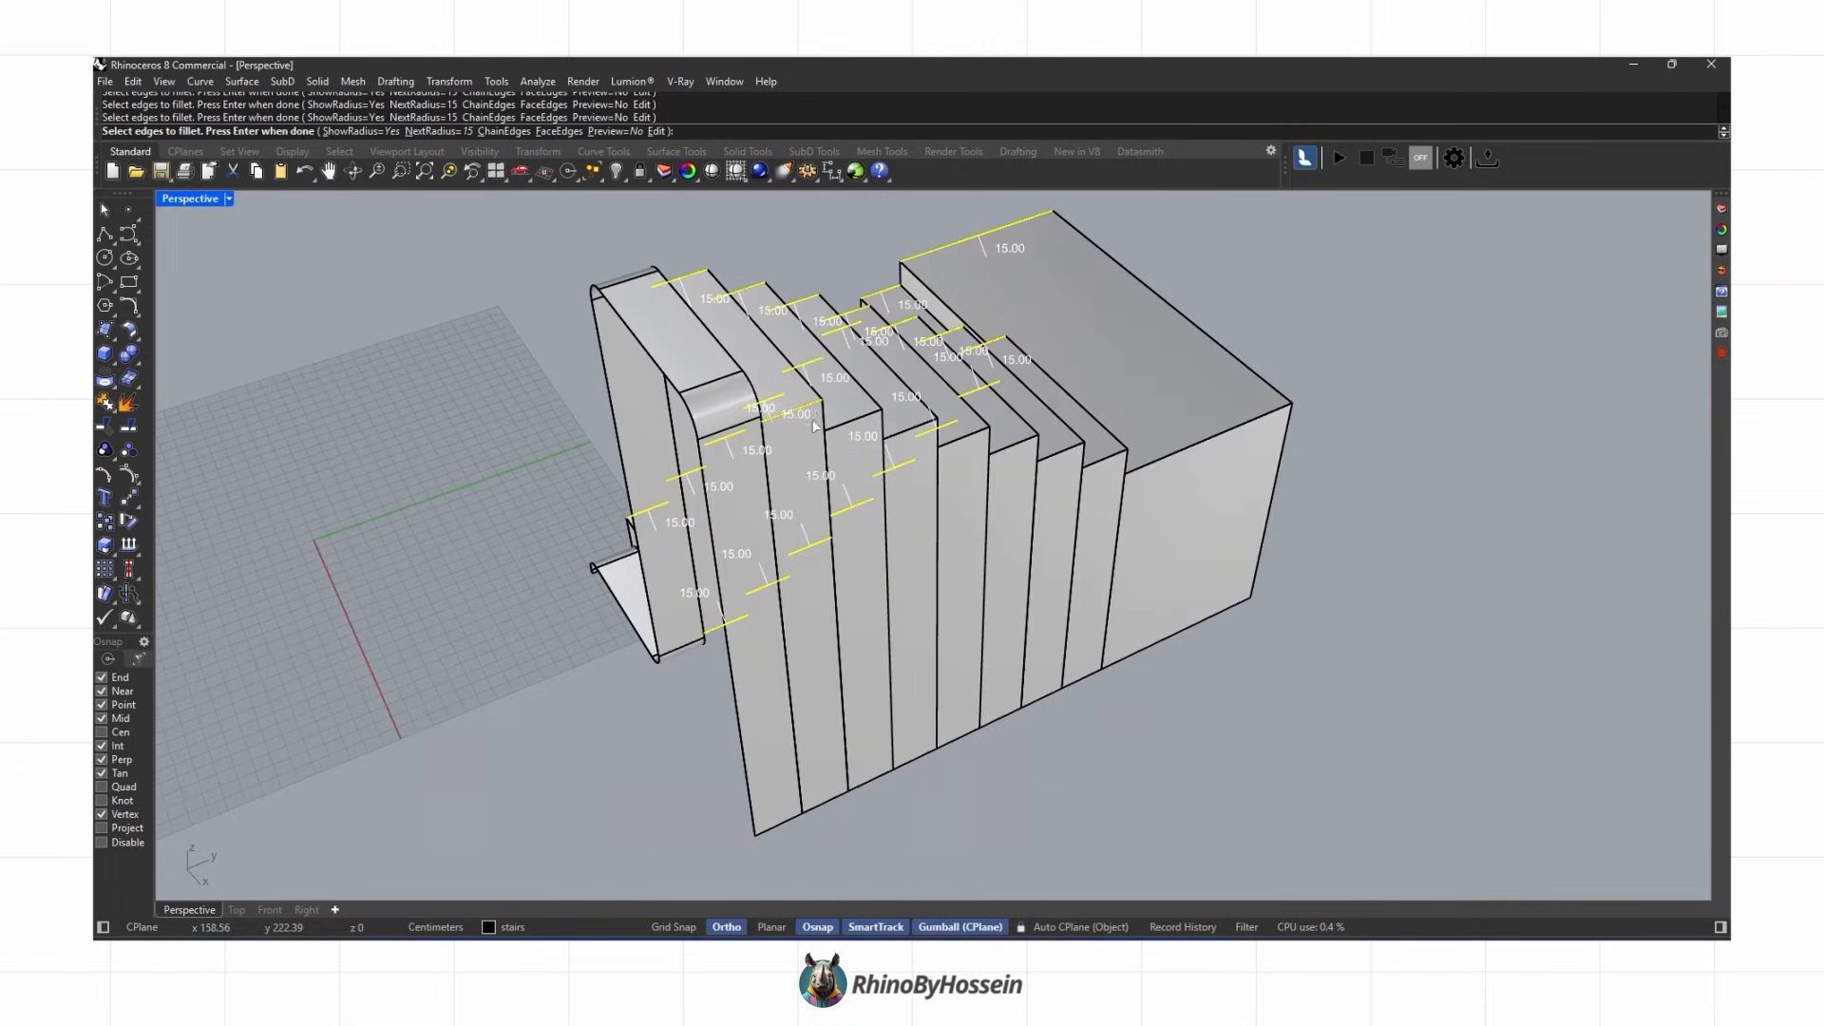
{"action": "scroll", "coordinate": [1114, 522], "scroll_direction": "down", "scroll_amount": 2}
{"action": "key", "text": "Return"}
{"action": "key", "text": "Return"}
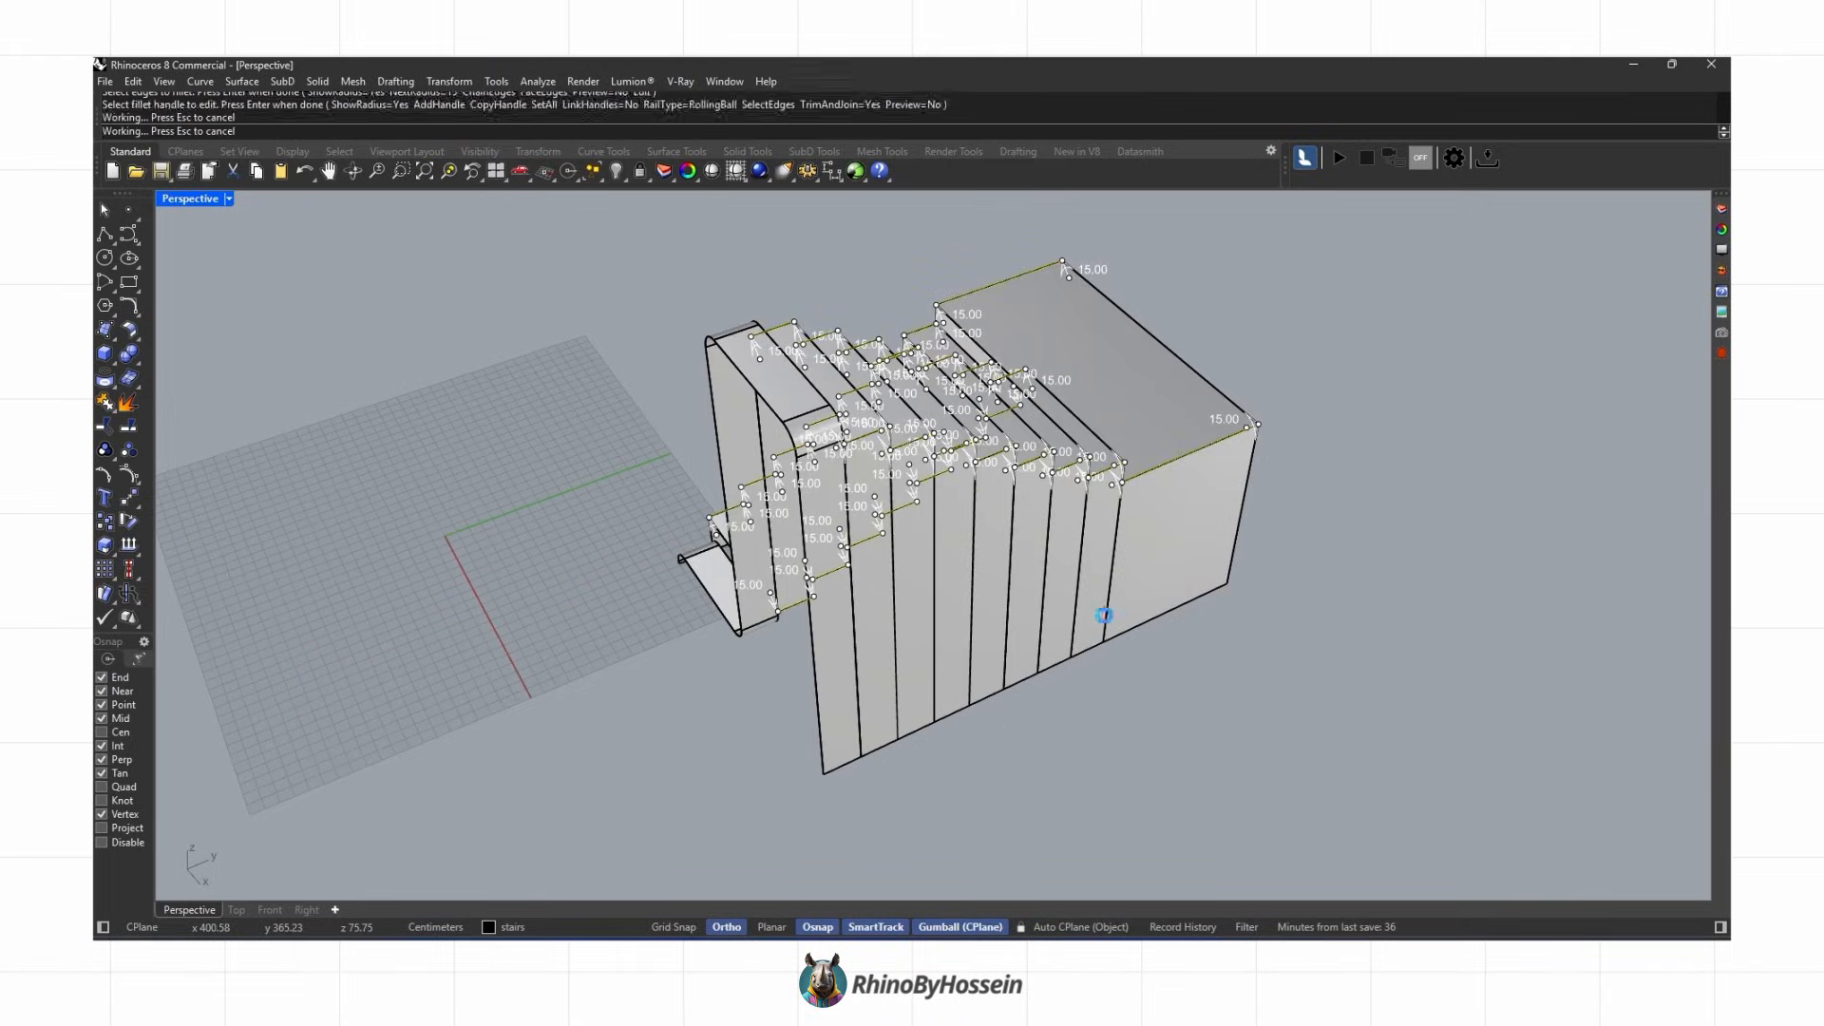
Step: Offset the filleted stair polysurface 5 units as a solid with OffsetSrf, flipping the offset direction
{"action": "right_click_drag", "start_coordinate": [985, 598], "coordinate": [855, 566]}
{"action": "key", "text": "ctrl+alt+r"}
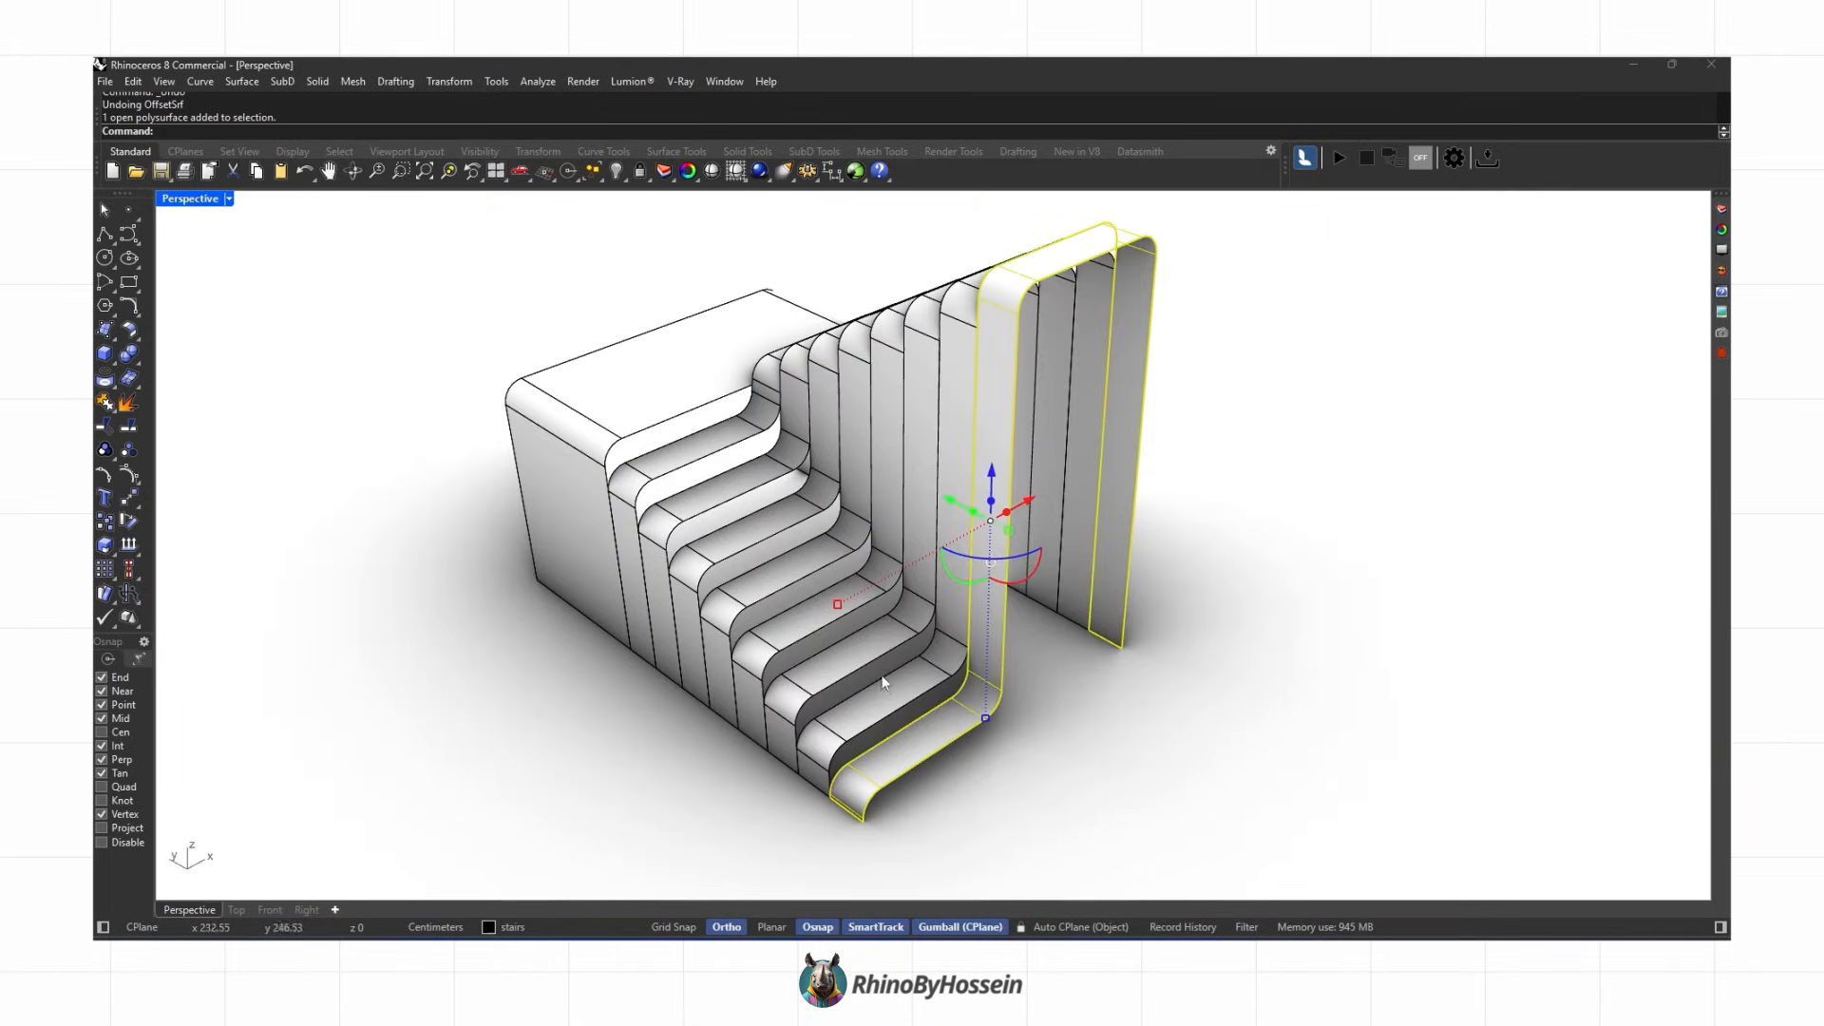
{"action": "key", "text": "Escape"}
{"action": "type", "text": "set"}
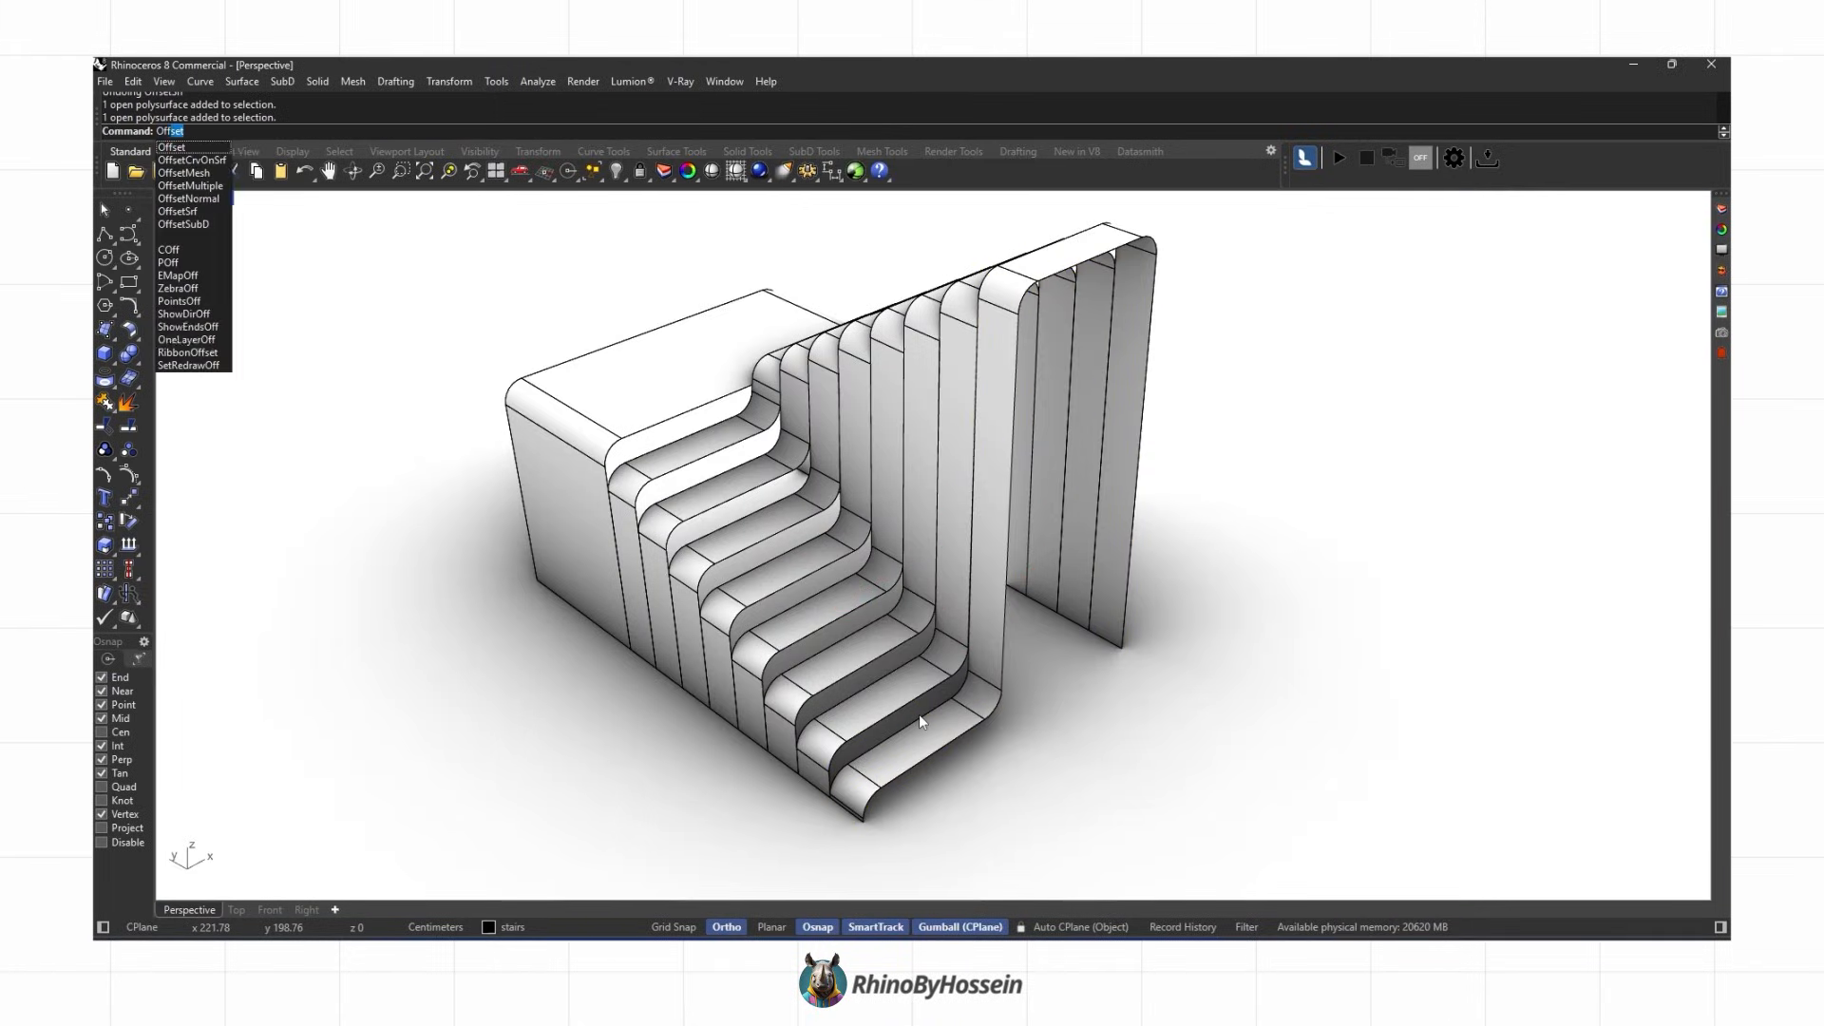
{"action": "key", "text": "Down"}
{"action": "key", "text": "Down"}
{"action": "key", "text": "Return"}
{"action": "left_click", "coordinate": [920, 743]}
{"action": "key", "text": "Return"}
{"action": "key", "text": "Return"}
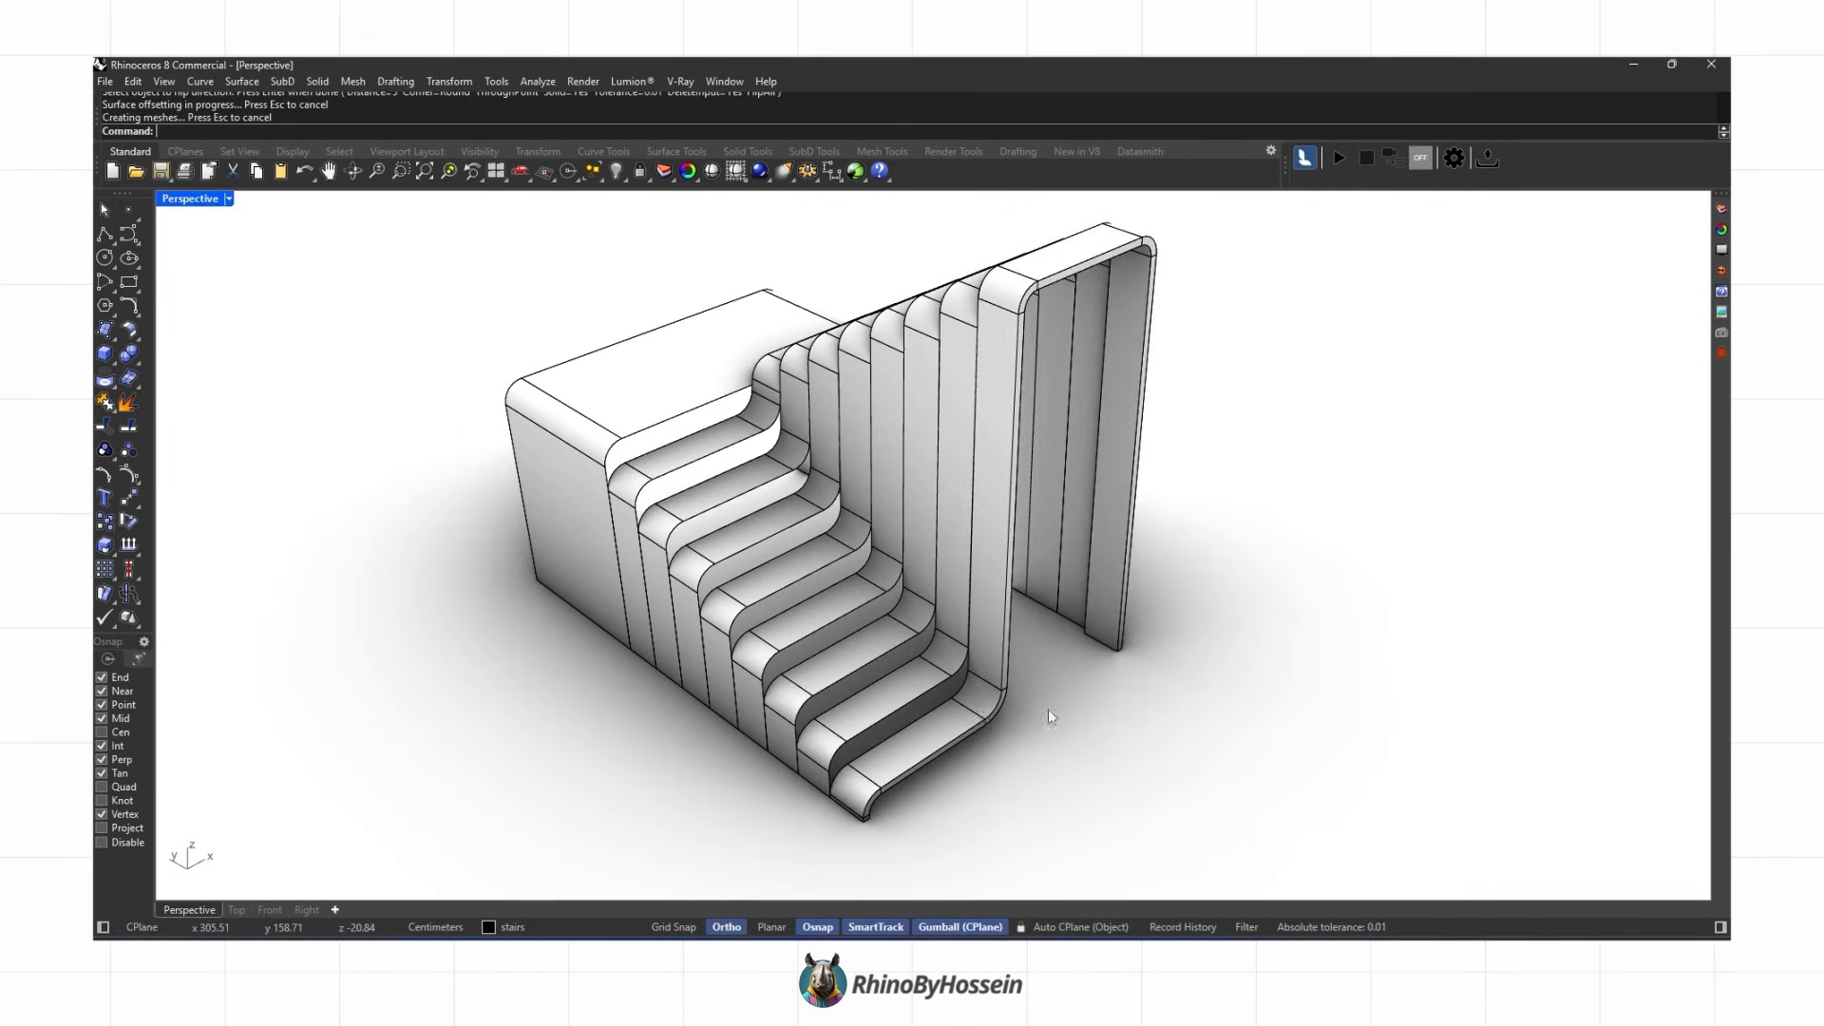
{"action": "left_click", "coordinate": [873, 657]}
{"action": "right_click", "coordinate": [1039, 663]}
{"action": "right_click", "coordinate": [1041, 662]}
{"action": "left_click", "coordinate": [837, 612]}
{"action": "right_click", "coordinate": [1041, 670]}
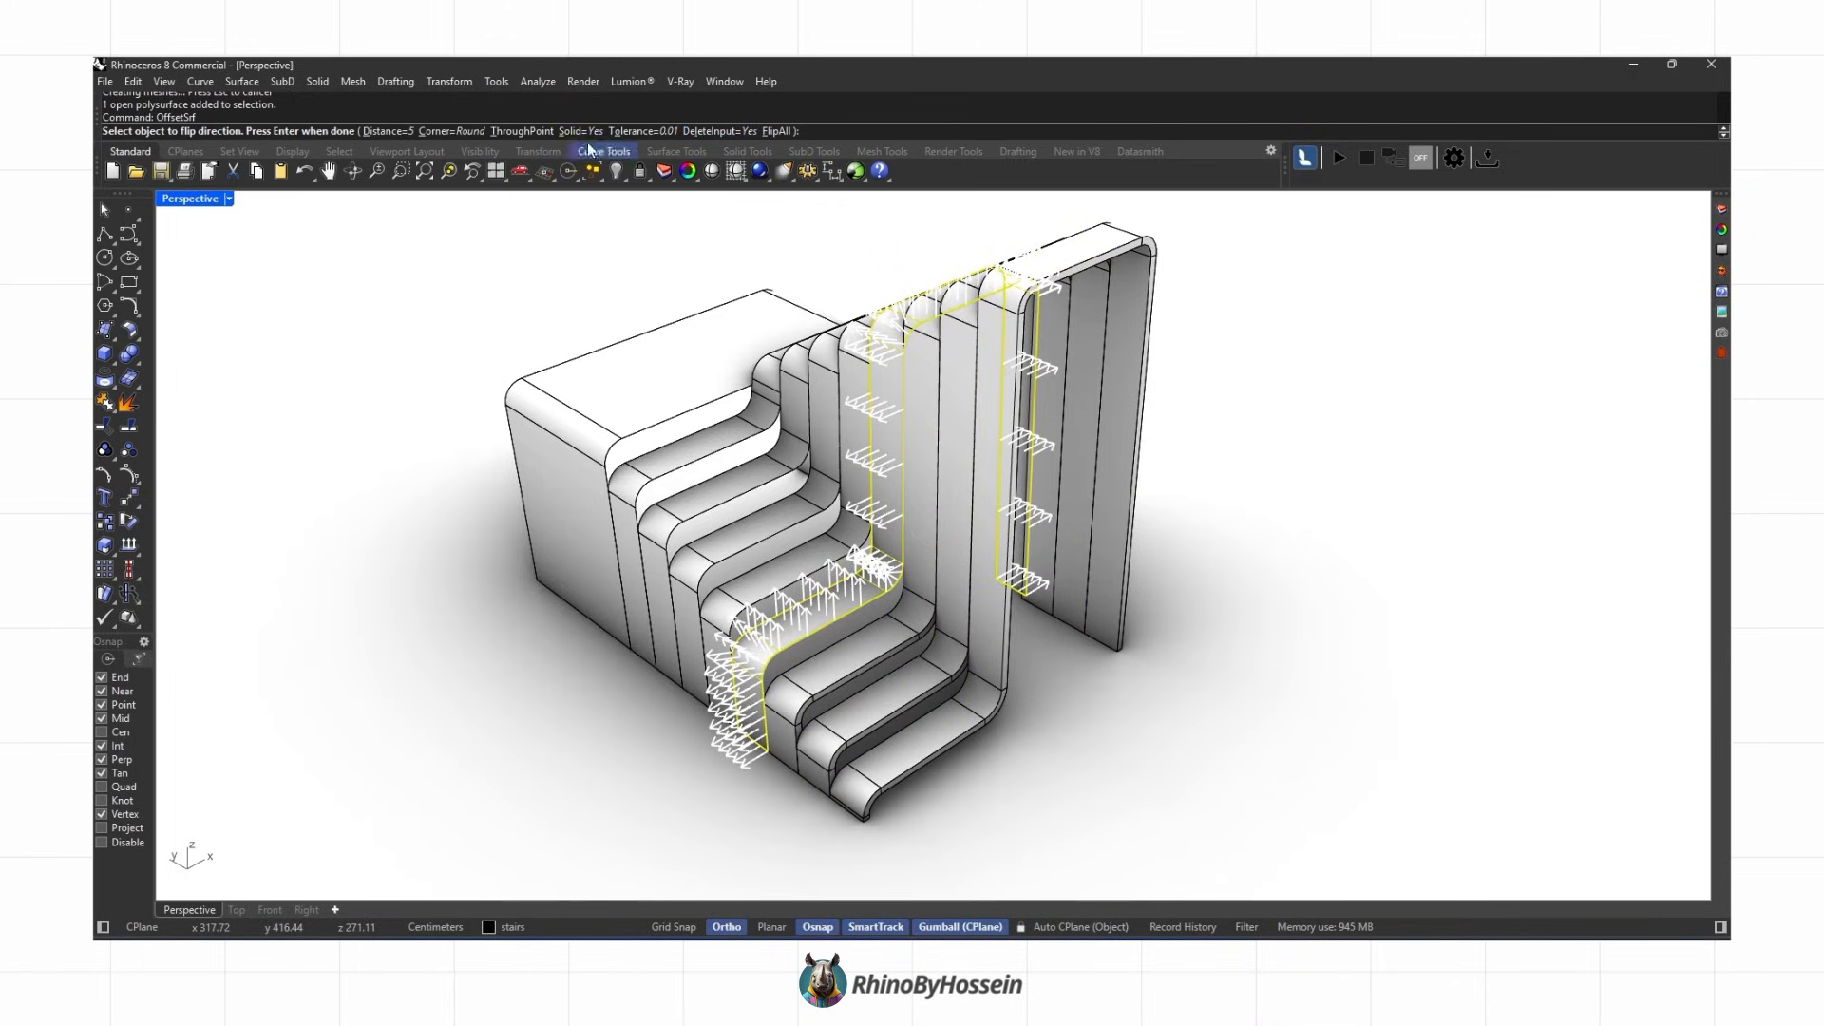
{"action": "right_click", "coordinate": [1036, 684]}
{"action": "right_click", "coordinate": [1034, 676]}
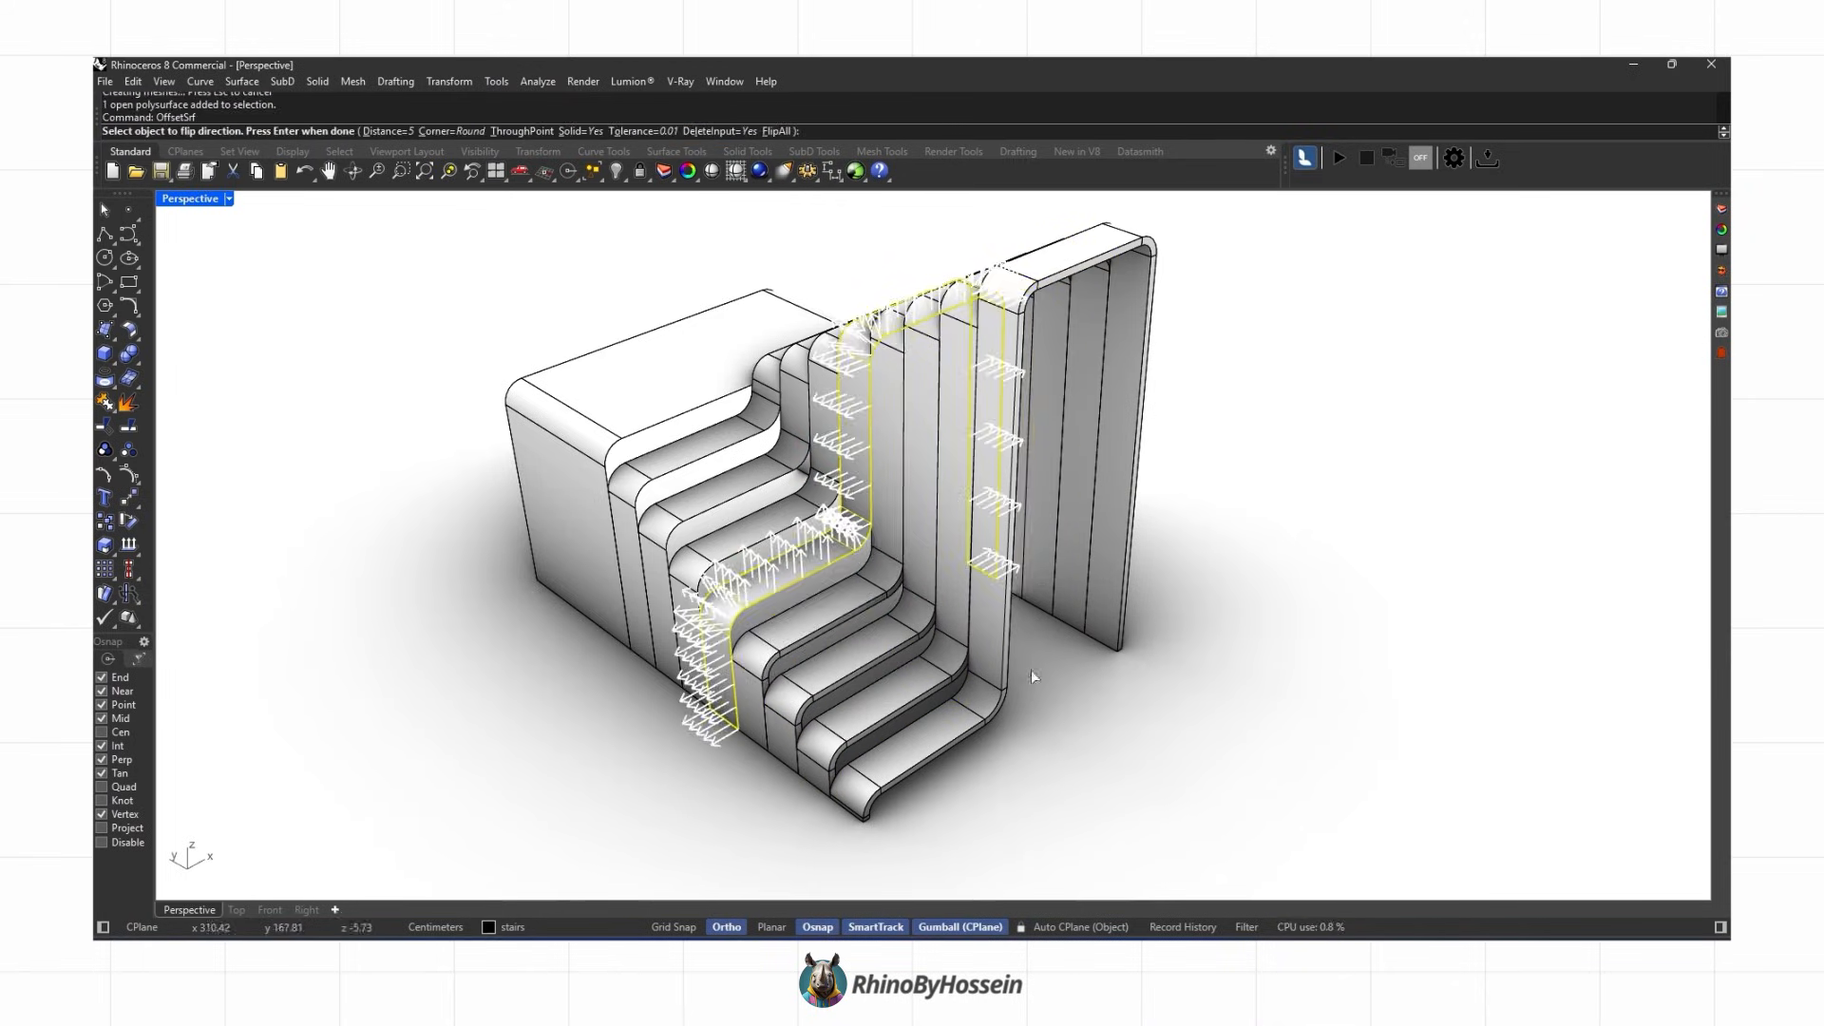
Step: Repeat OffsetSrf on the remaining stair pieces, adjusting the command options and offset direction
{"action": "left_click", "coordinate": [776, 134]}
{"action": "right_click", "coordinate": [825, 532]}
{"action": "left_click", "coordinate": [784, 537]}
{"action": "right_click", "coordinate": [797, 561]}
{"action": "left_click", "coordinate": [776, 134]}
{"action": "right_click", "coordinate": [822, 473]}
{"action": "left_click", "coordinate": [682, 515]}
{"action": "right_click", "coordinate": [682, 514]}
{"action": "left_click", "coordinate": [774, 134]}
{"action": "right_click", "coordinate": [684, 473]}
{"action": "left_click", "coordinate": [682, 476]}
{"action": "right_click", "coordinate": [682, 476]}
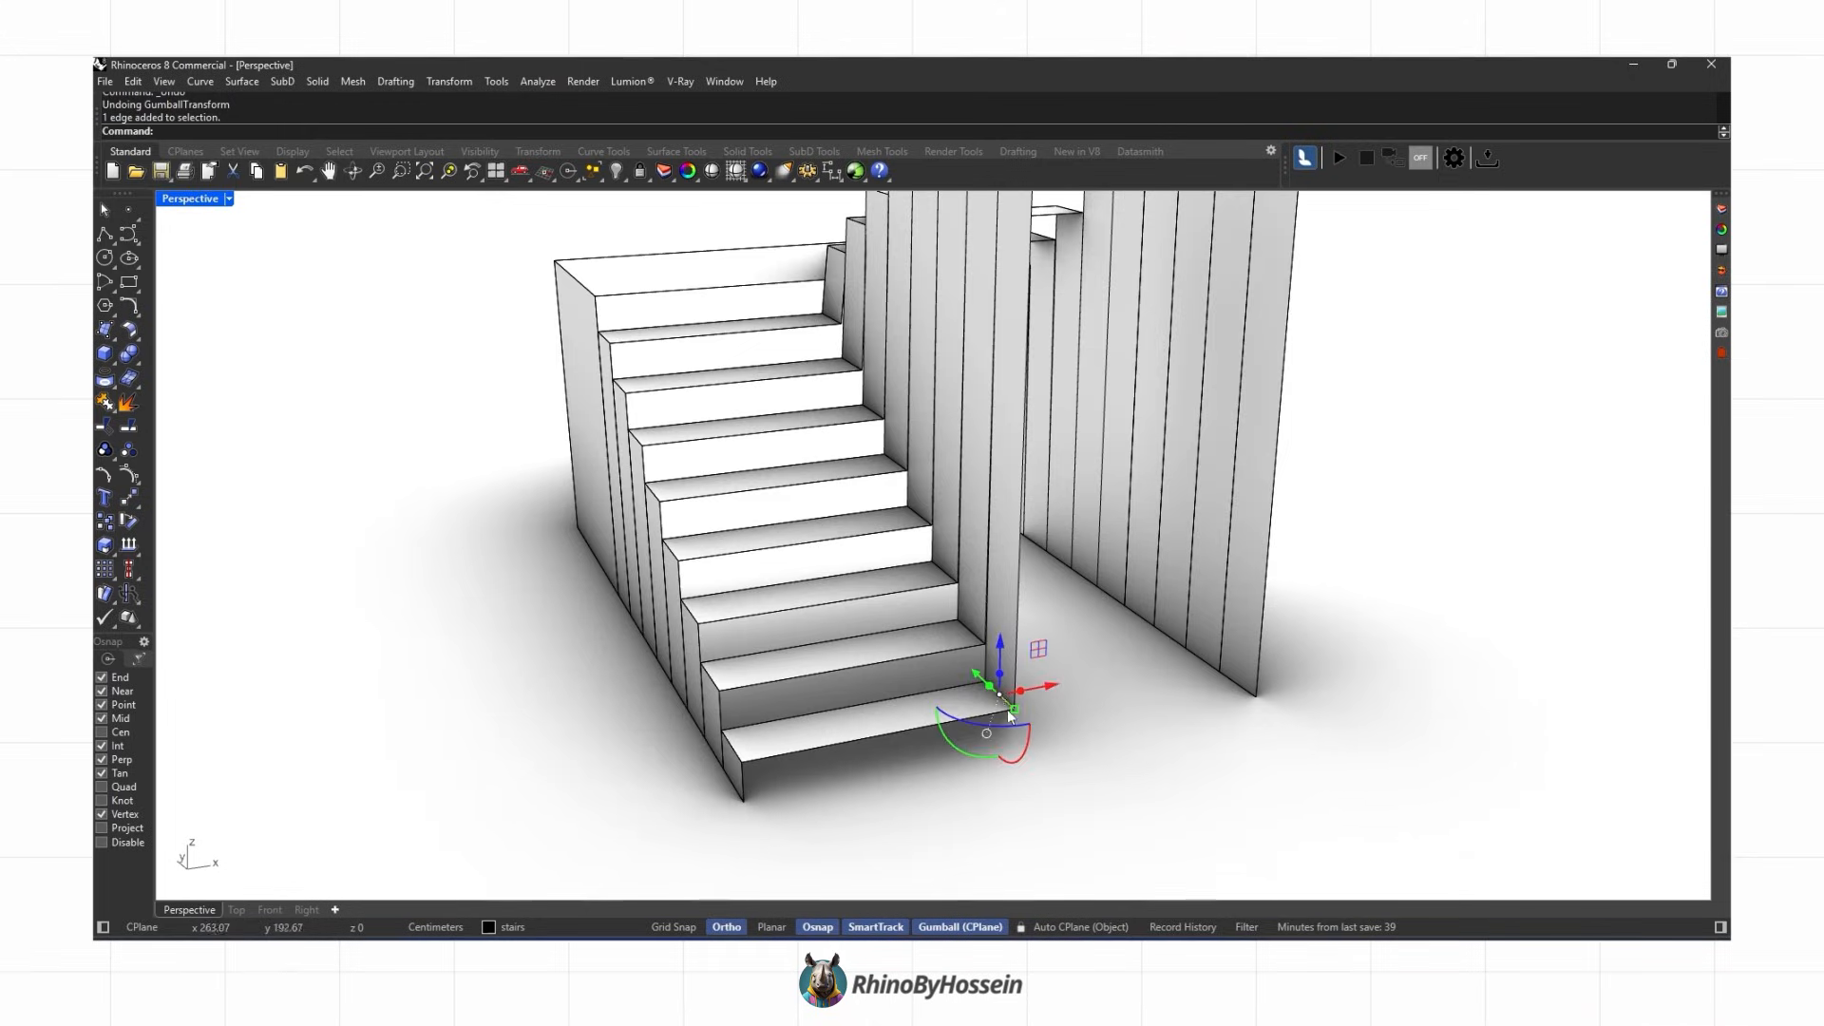
Step: Move the landing-side edges of the stringer with the gumball to close the gap, undoing the last move
{"action": "left_click_drag", "start_coordinate": [1010, 716], "coordinate": [1092, 676]}
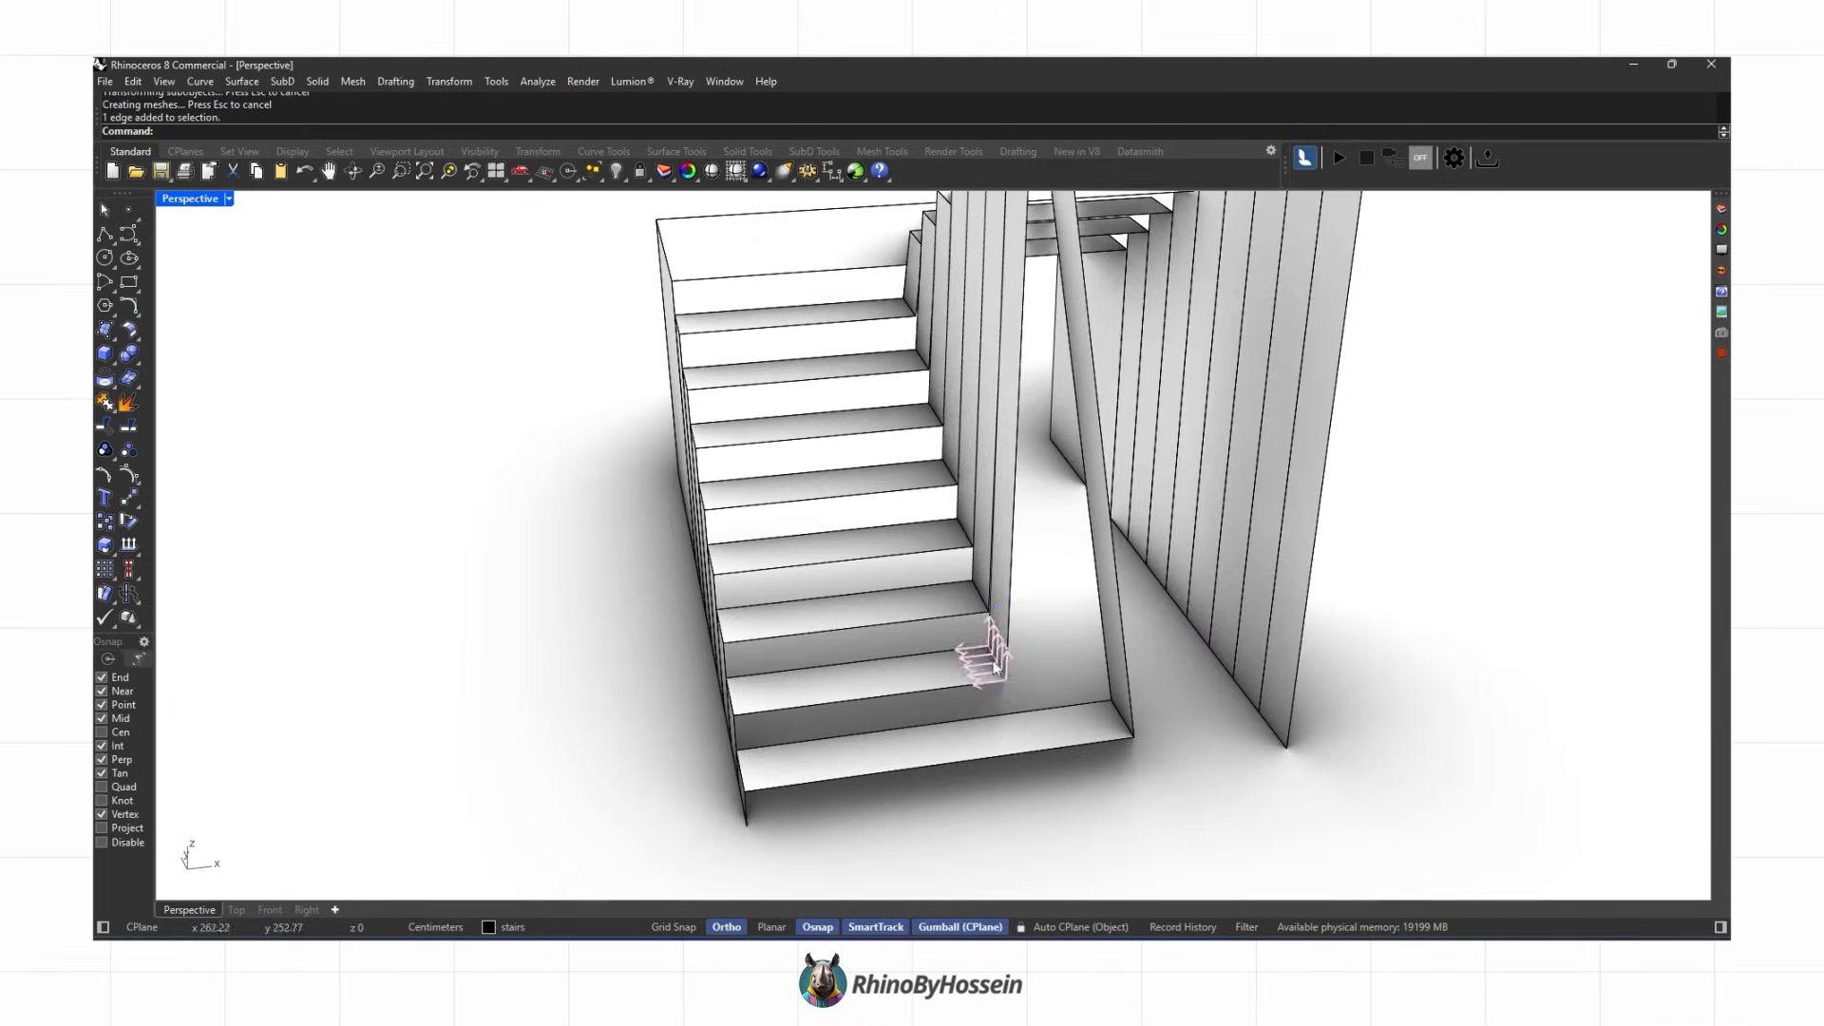
{"action": "left_click_drag", "start_coordinate": [995, 667], "coordinate": [1109, 681]}
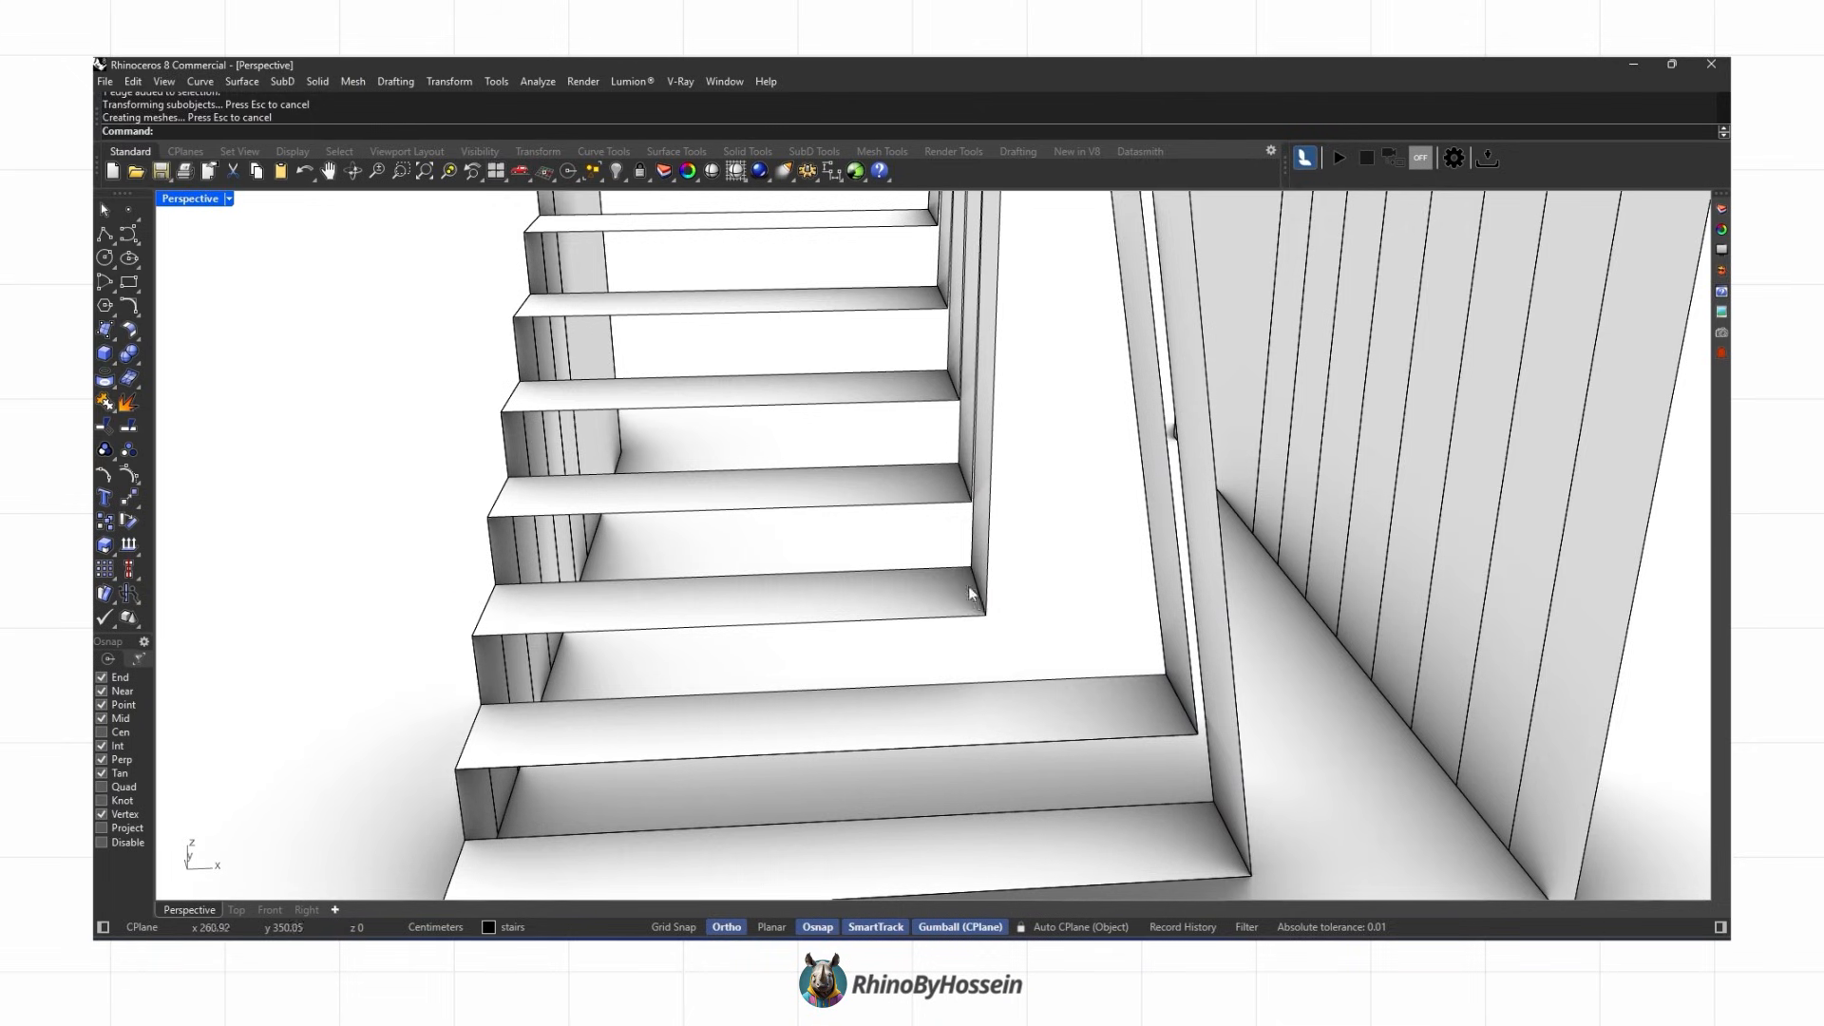
{"action": "left_click", "coordinate": [969, 587], "text": "ctrl+shift"}
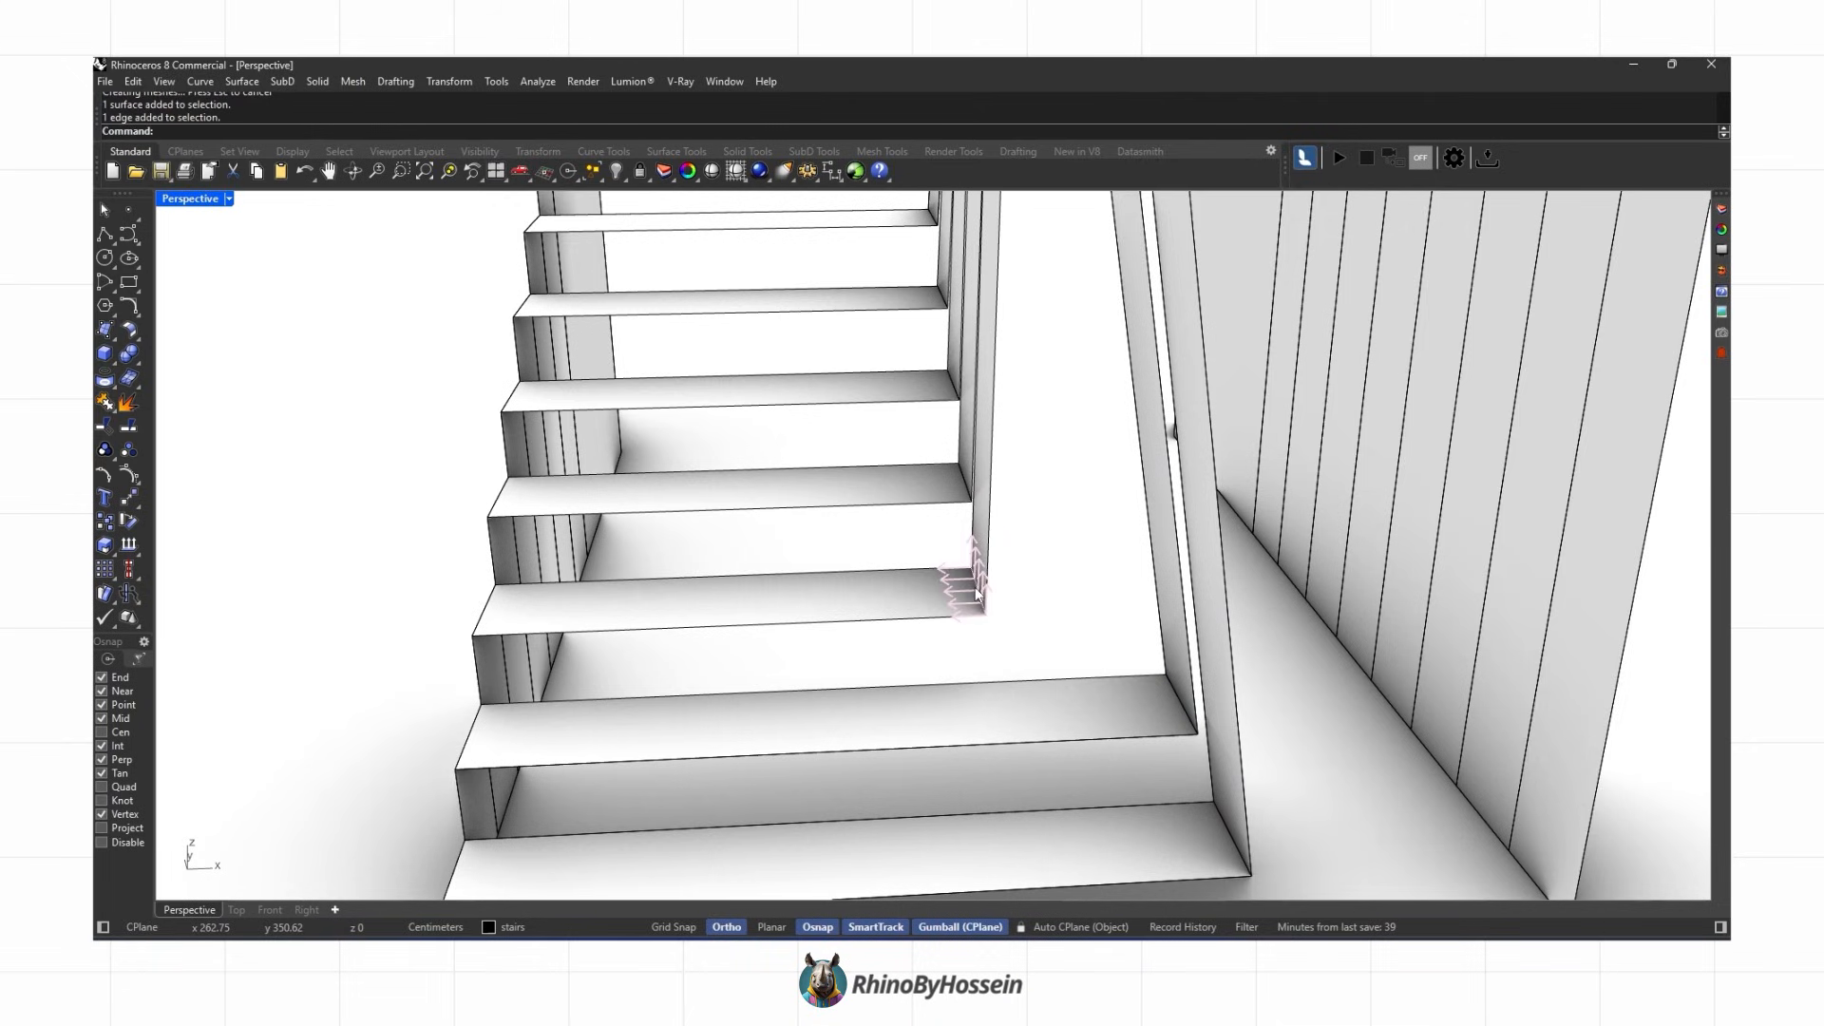
{"action": "left_click_drag", "start_coordinate": [1036, 589], "coordinate": [1154, 579]}
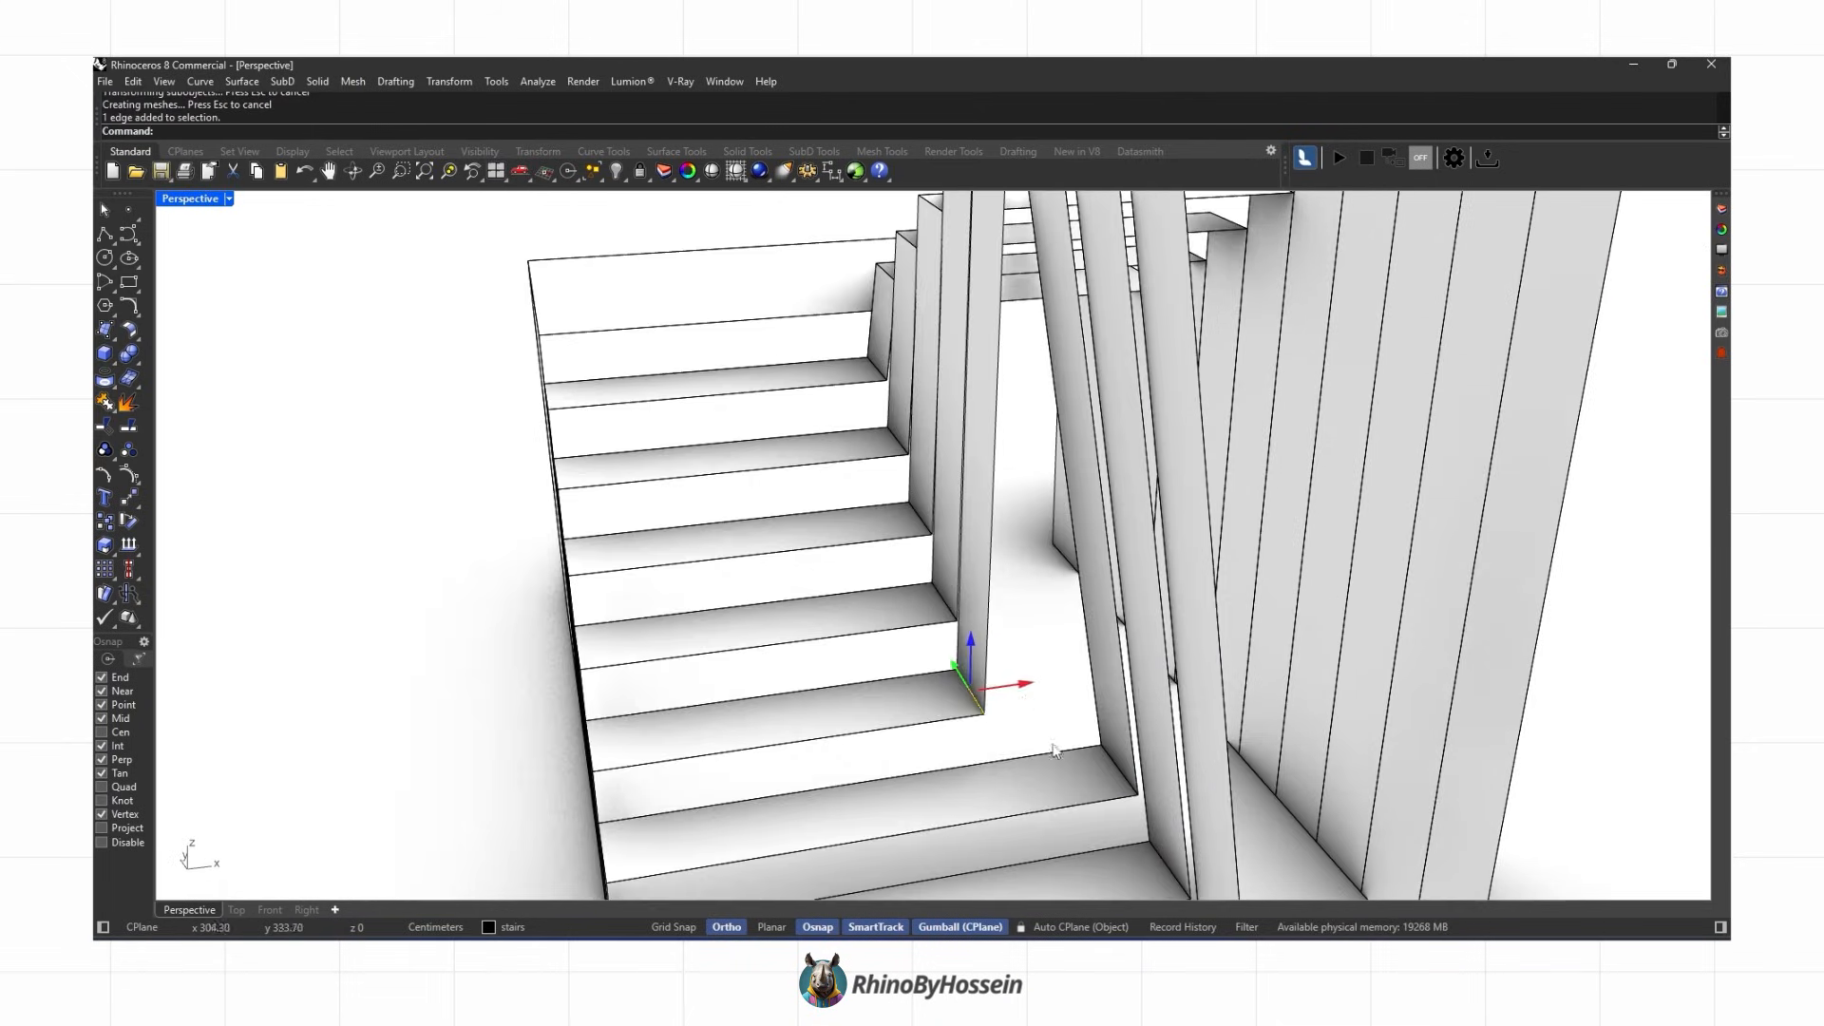
{"action": "left_click_drag", "start_coordinate": [1018, 676], "coordinate": [1038, 691]}
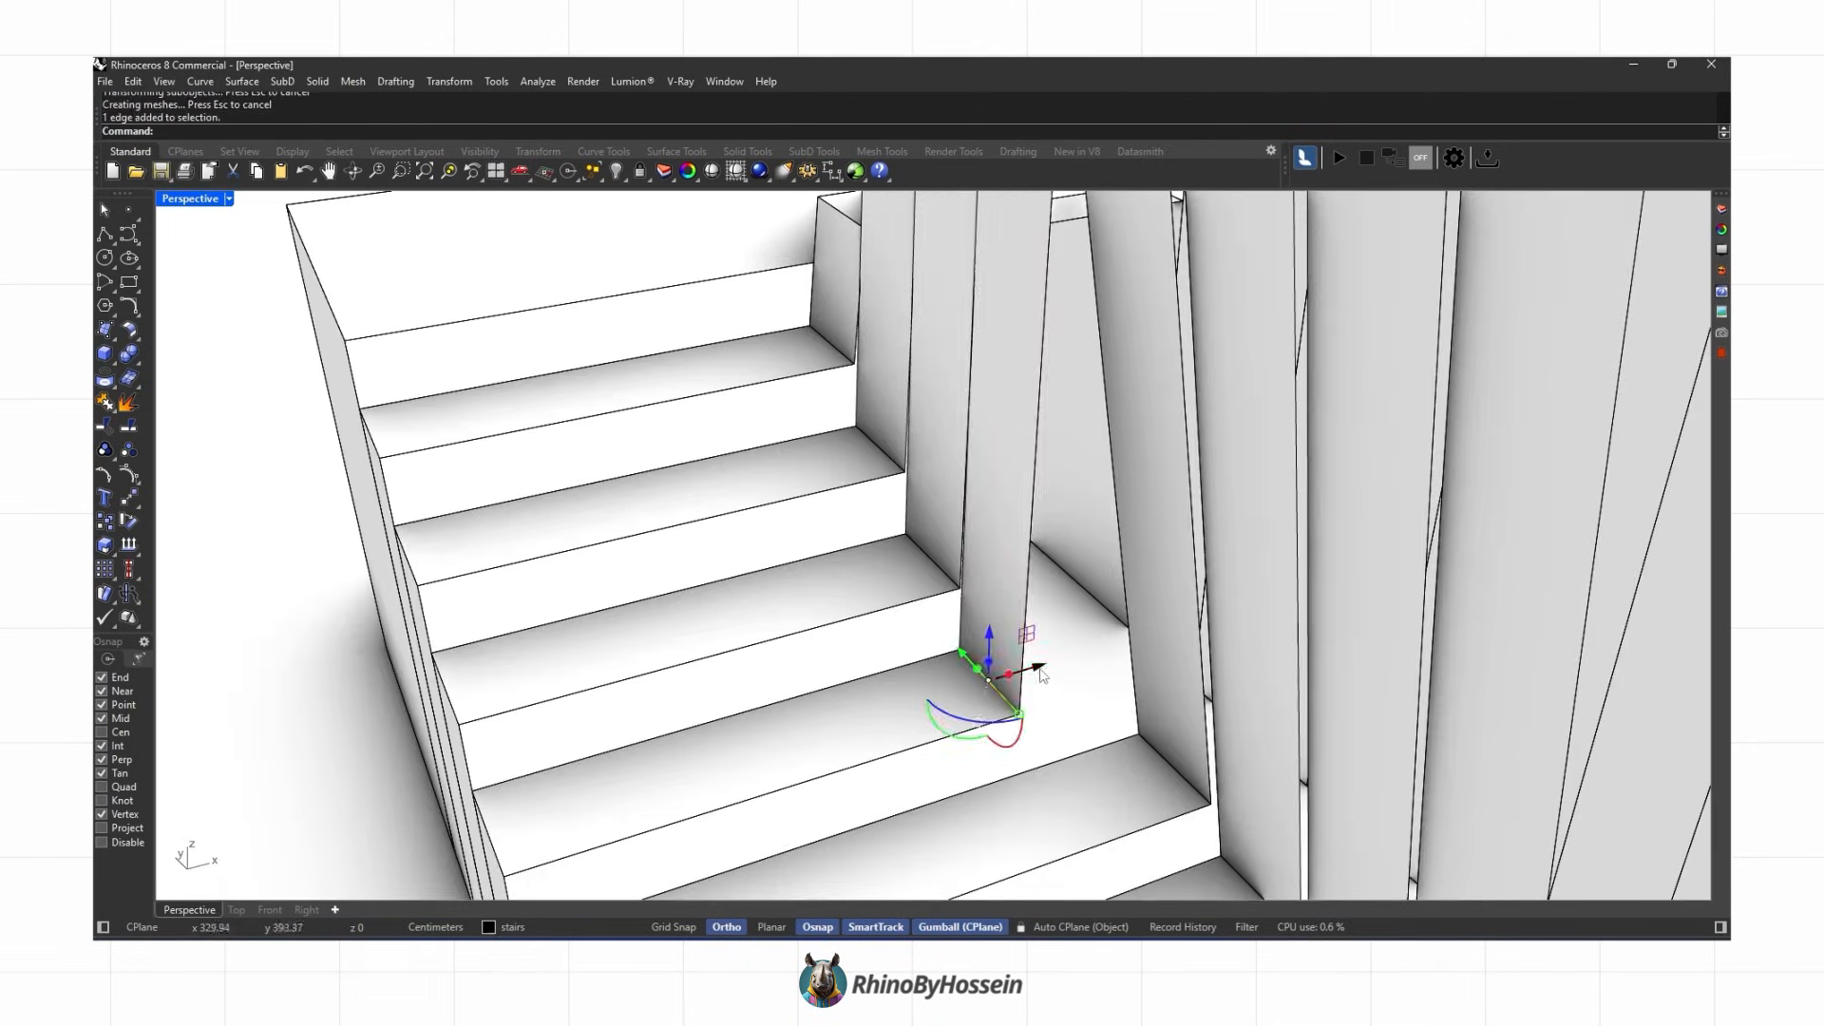
{"action": "left_click_drag", "start_coordinate": [1038, 664], "coordinate": [1052, 667]}
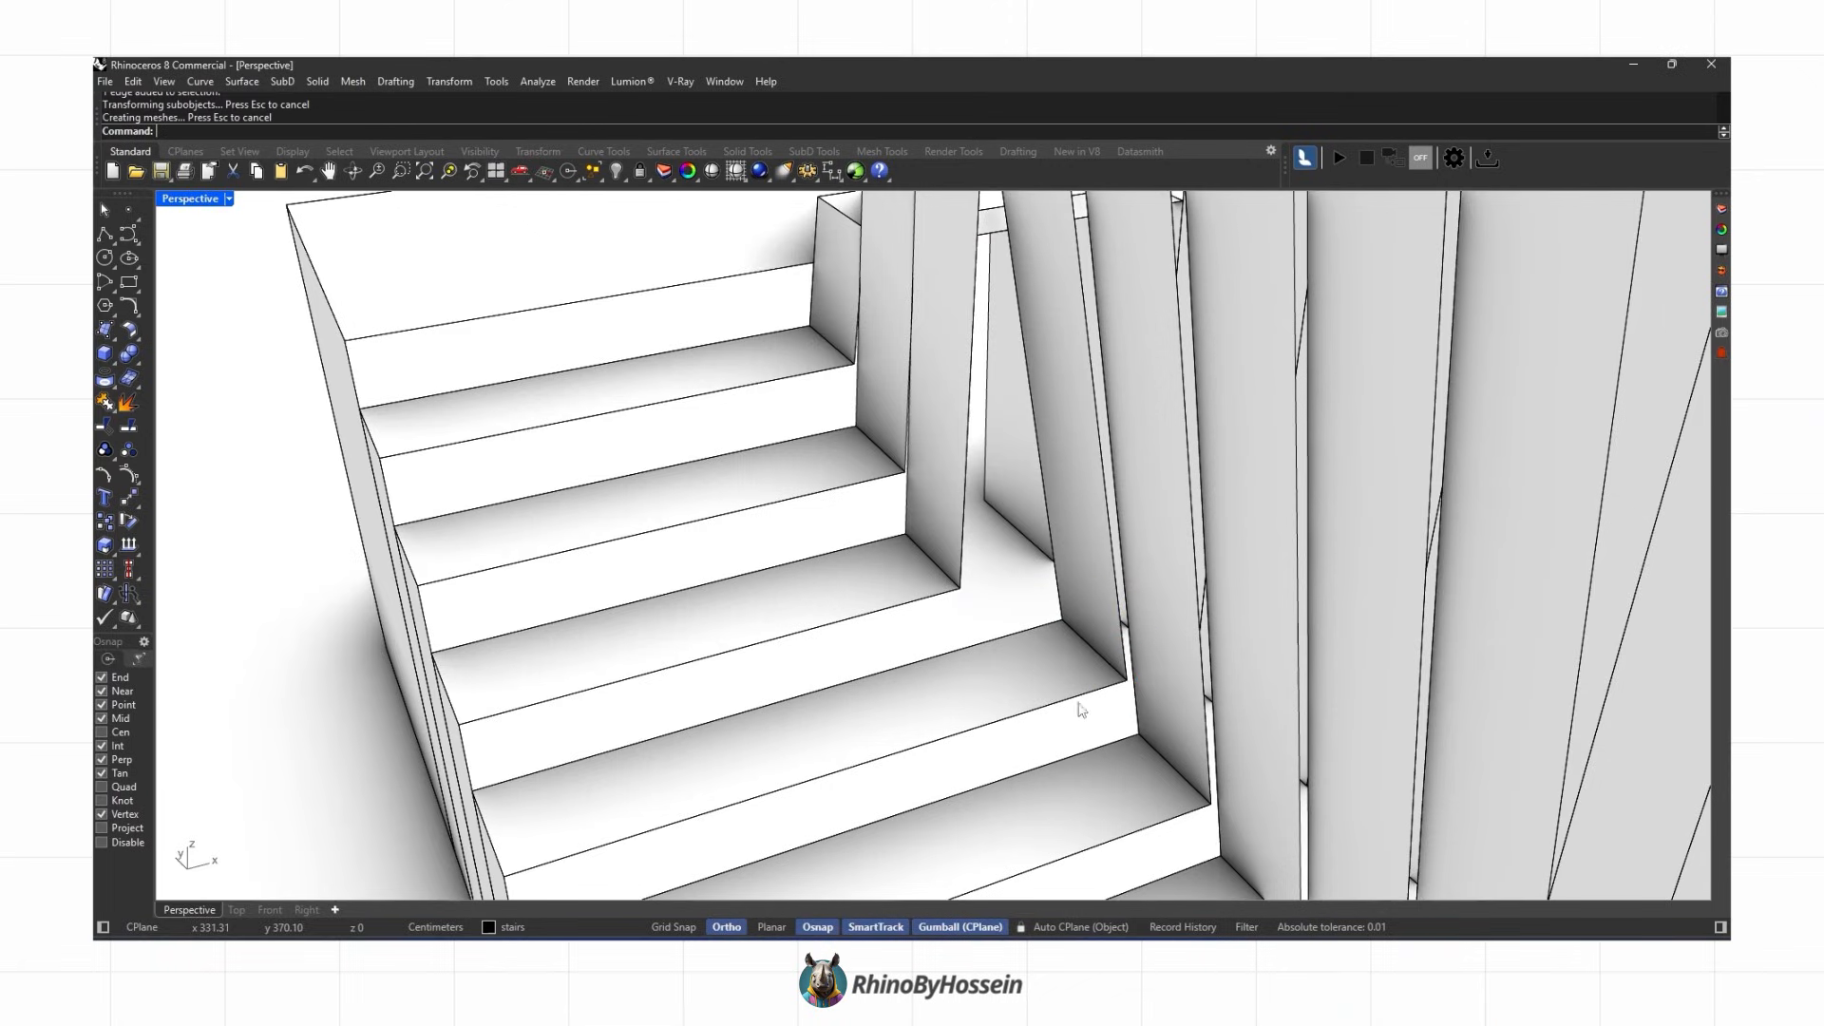
{"action": "left_click", "coordinate": [966, 590], "text": "ctrl+shift"}
{"action": "left_click_drag", "start_coordinate": [978, 551], "coordinate": [1033, 621]}
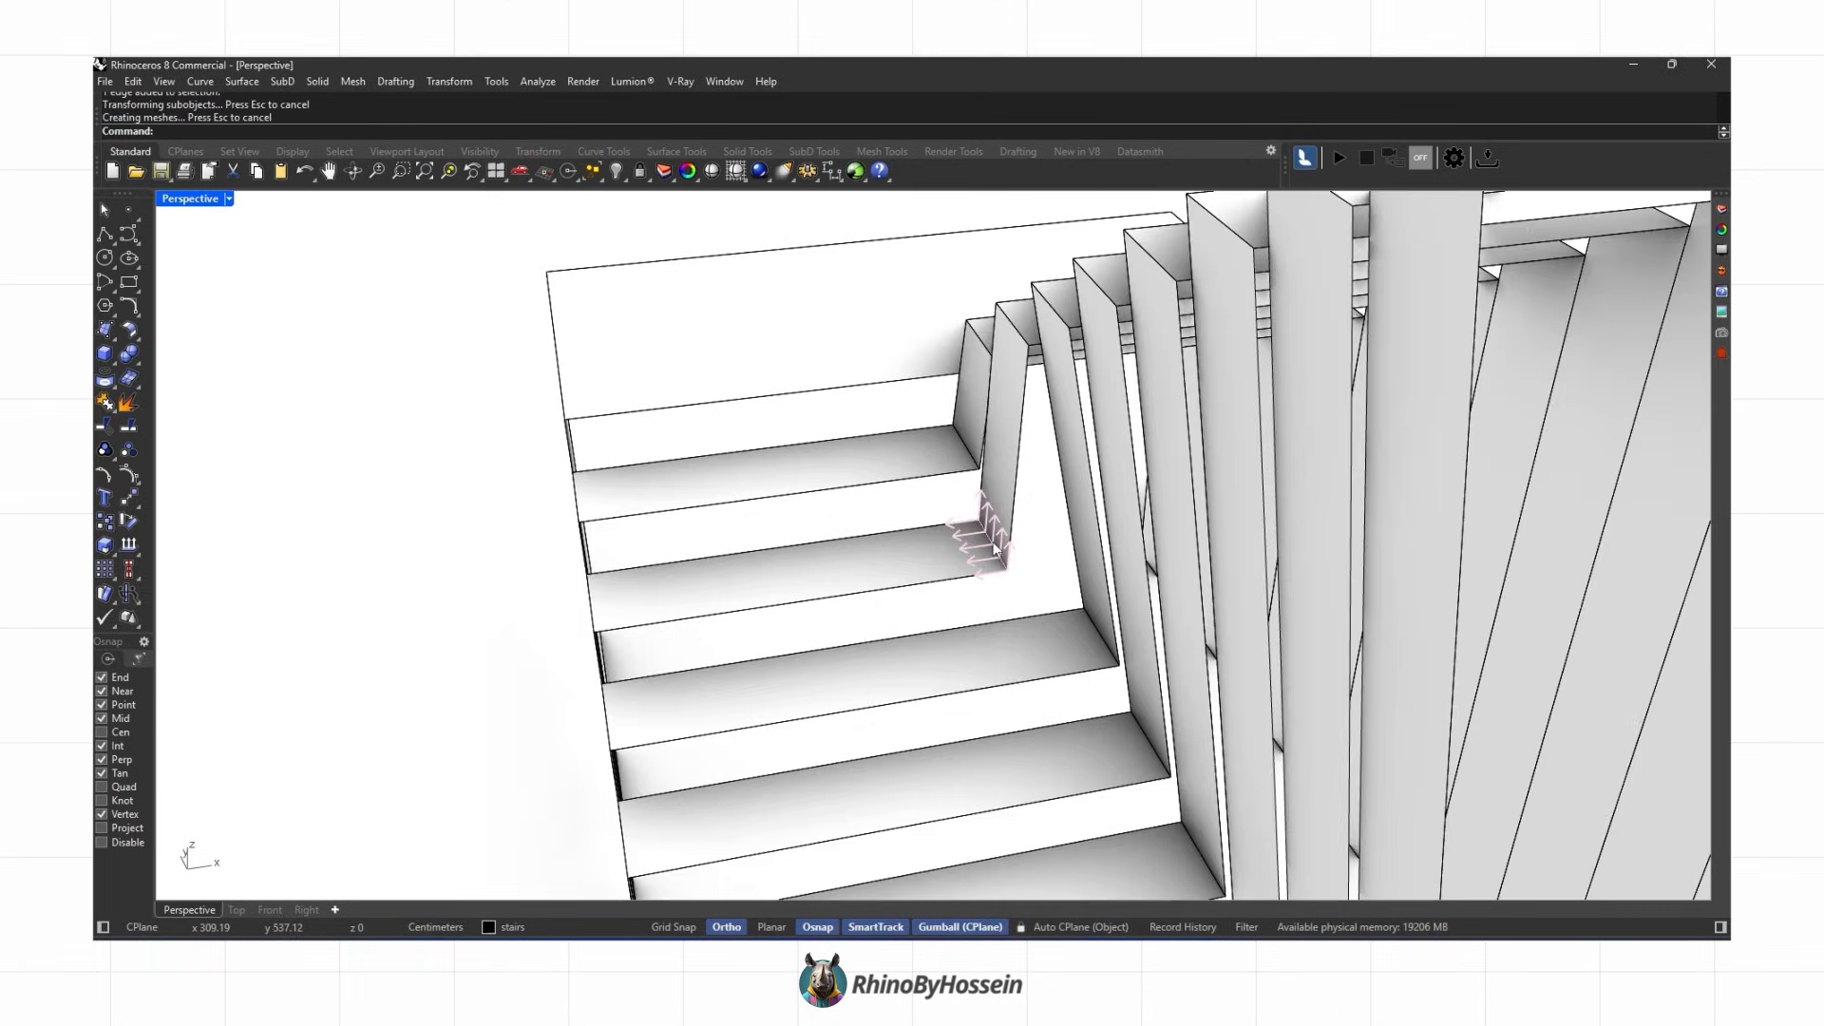
{"action": "left_click_drag", "start_coordinate": [1054, 538], "coordinate": [1160, 539]}
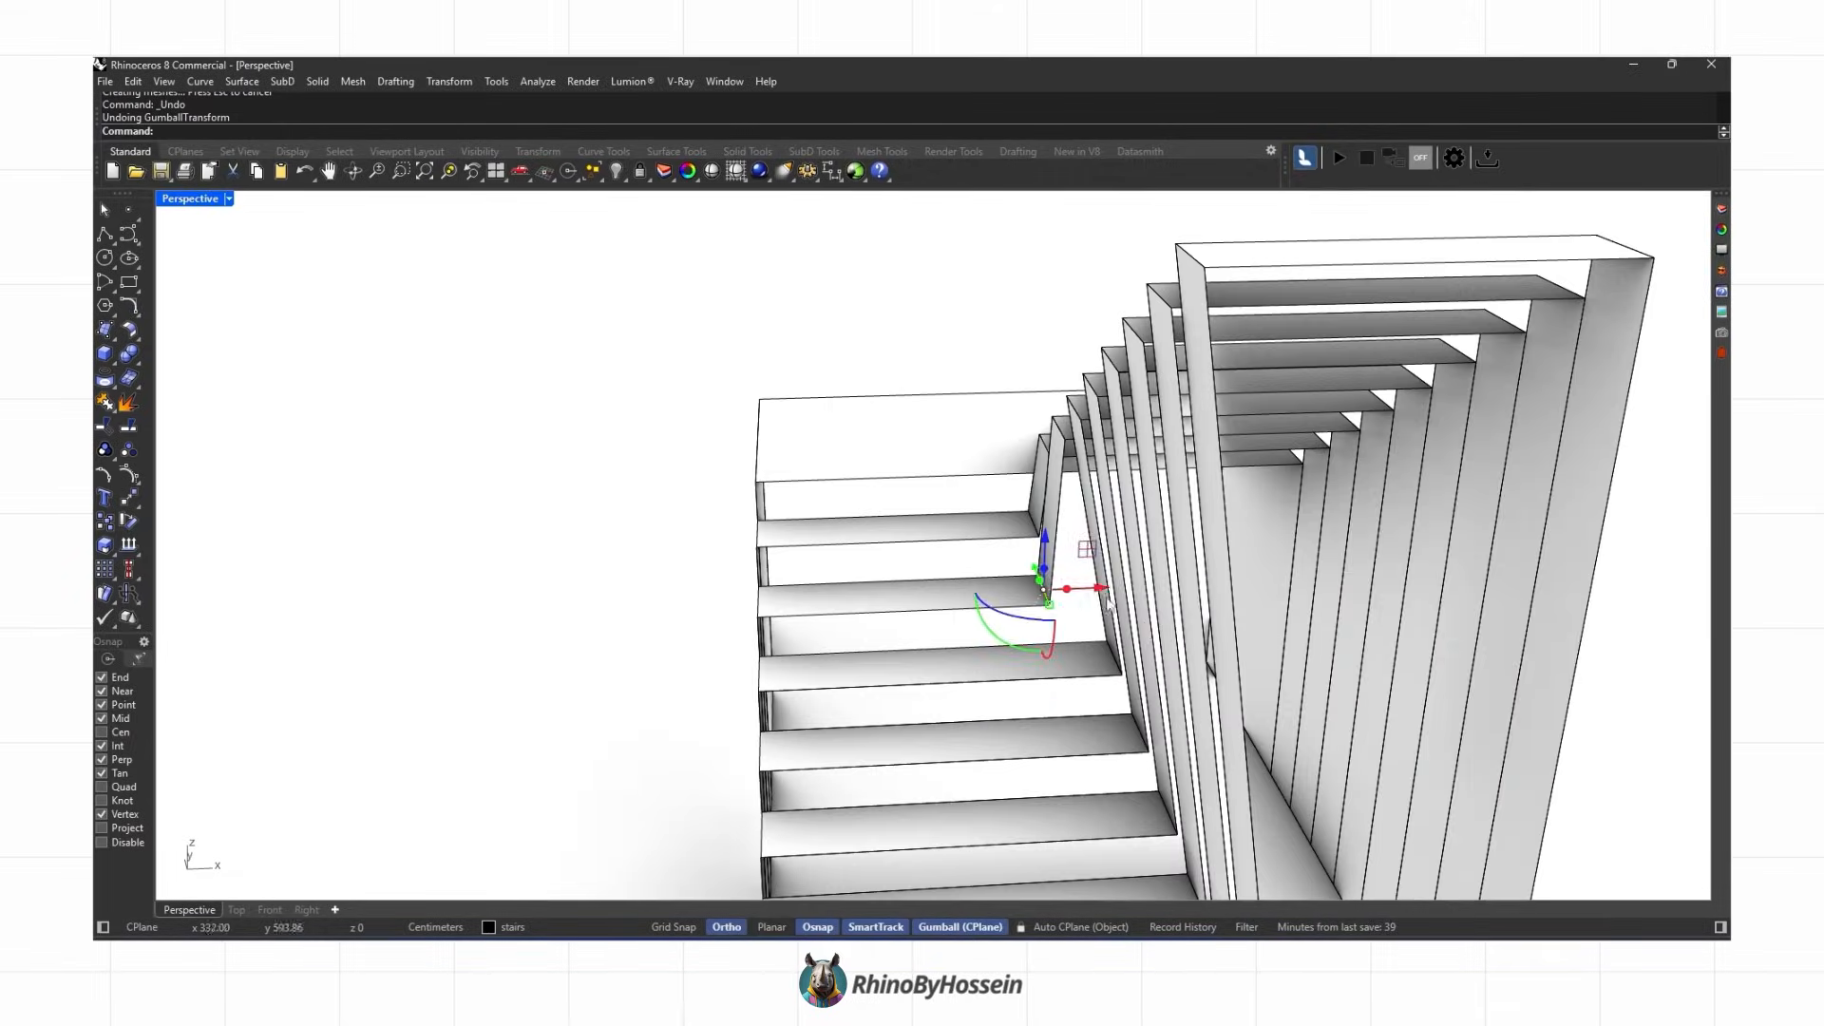
{"action": "left_click_drag", "start_coordinate": [1106, 593], "coordinate": [1212, 593]}
{"action": "left_click_drag", "start_coordinate": [1212, 593], "coordinate": [1212, 592]}
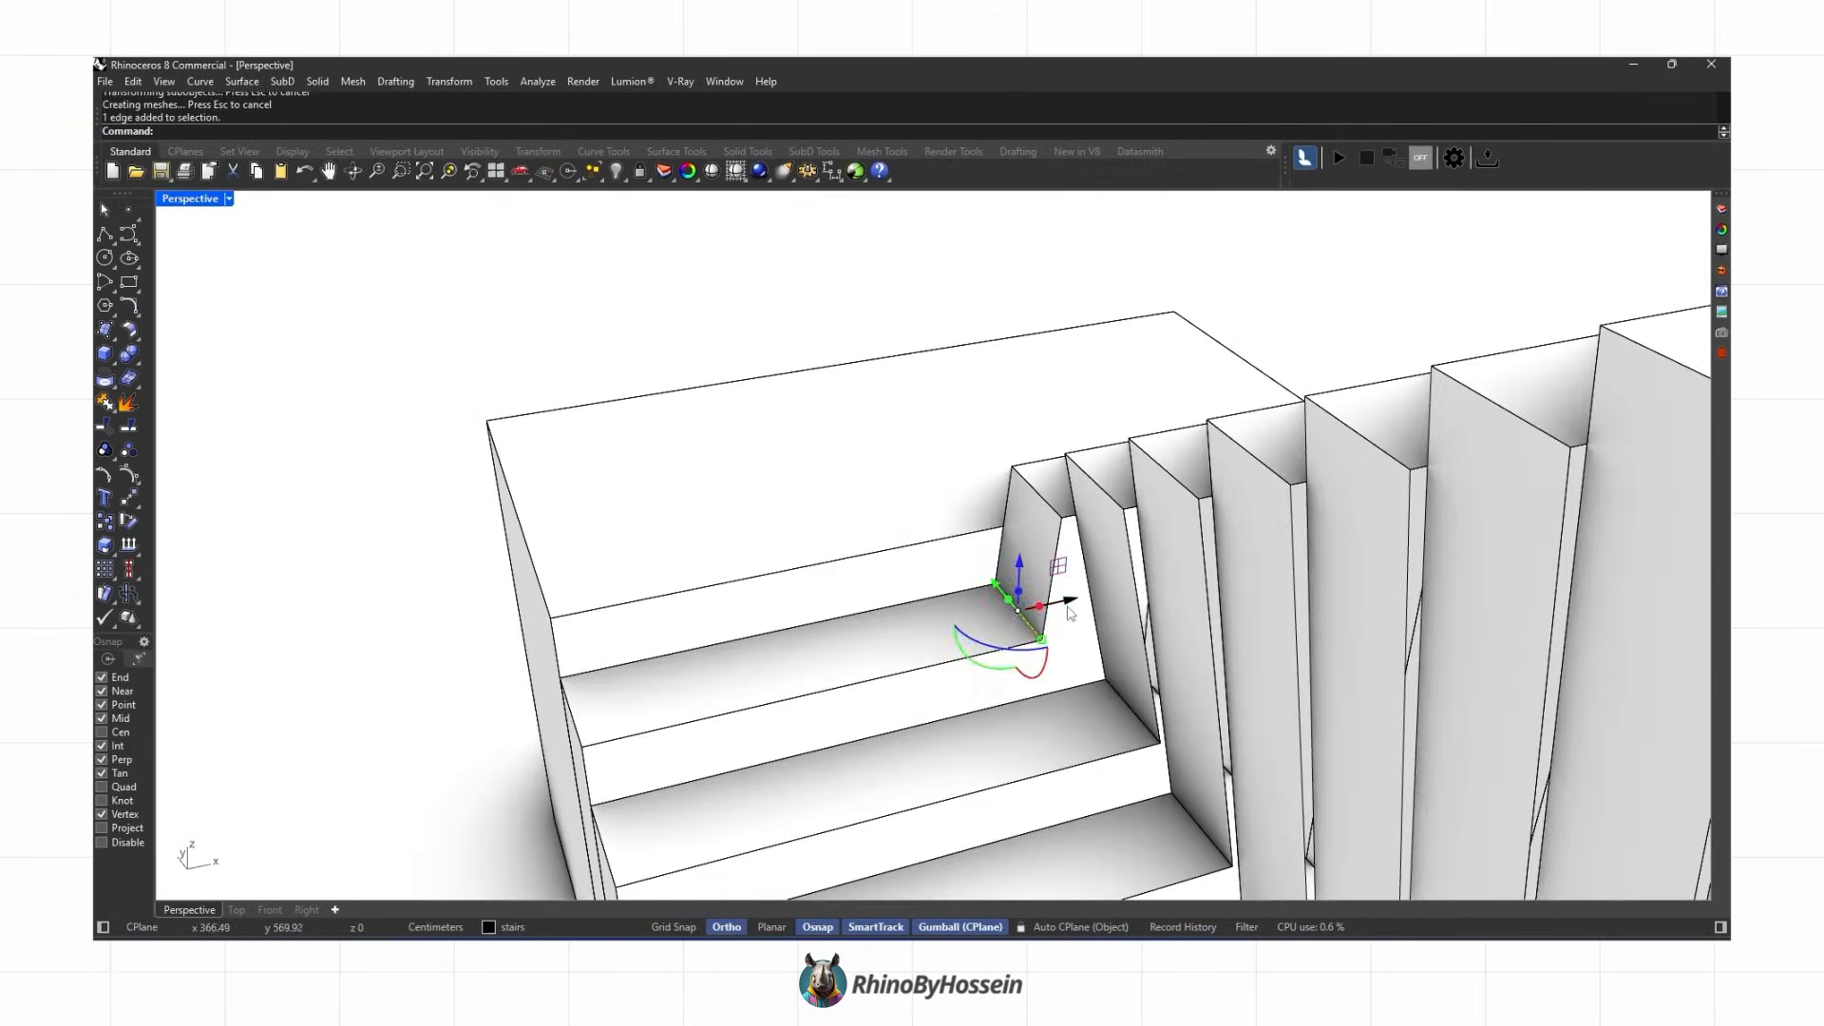
{"action": "left_click", "coordinate": [1062, 503], "text": "ctrl+shift"}
{"action": "left_click", "coordinate": [1083, 484]}
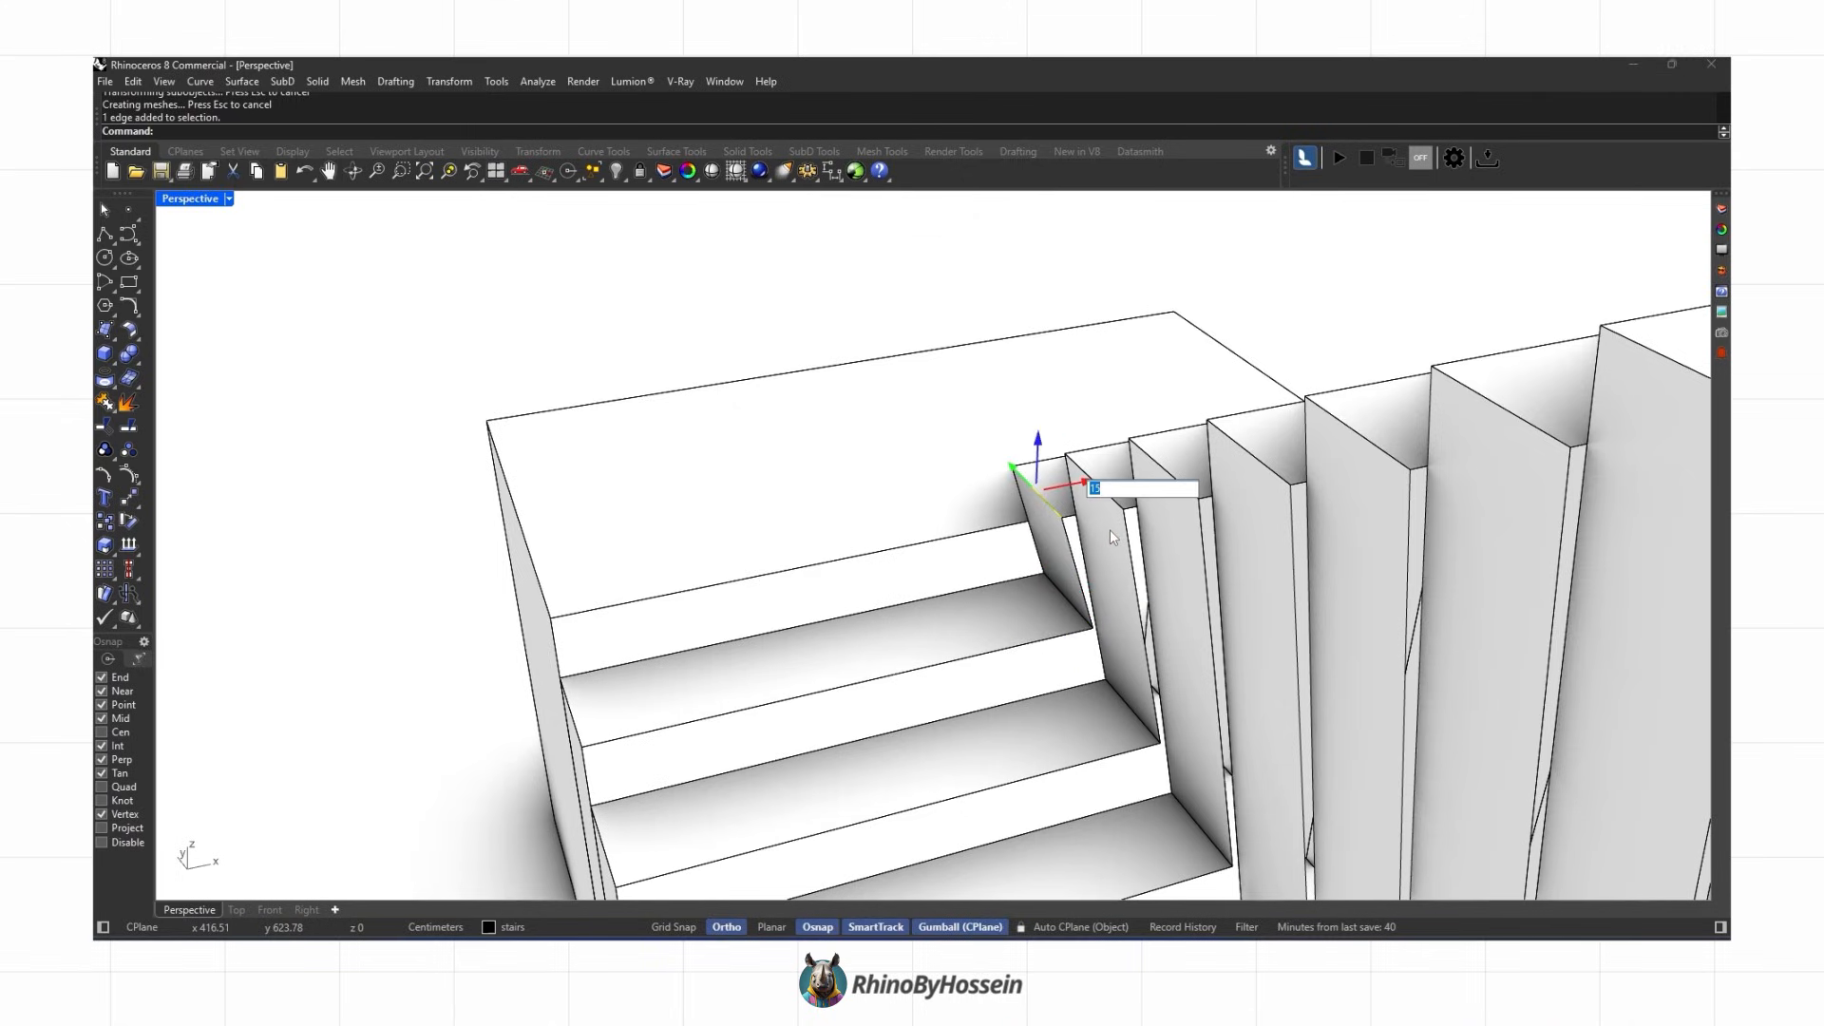
{"action": "key", "text": "Return"}
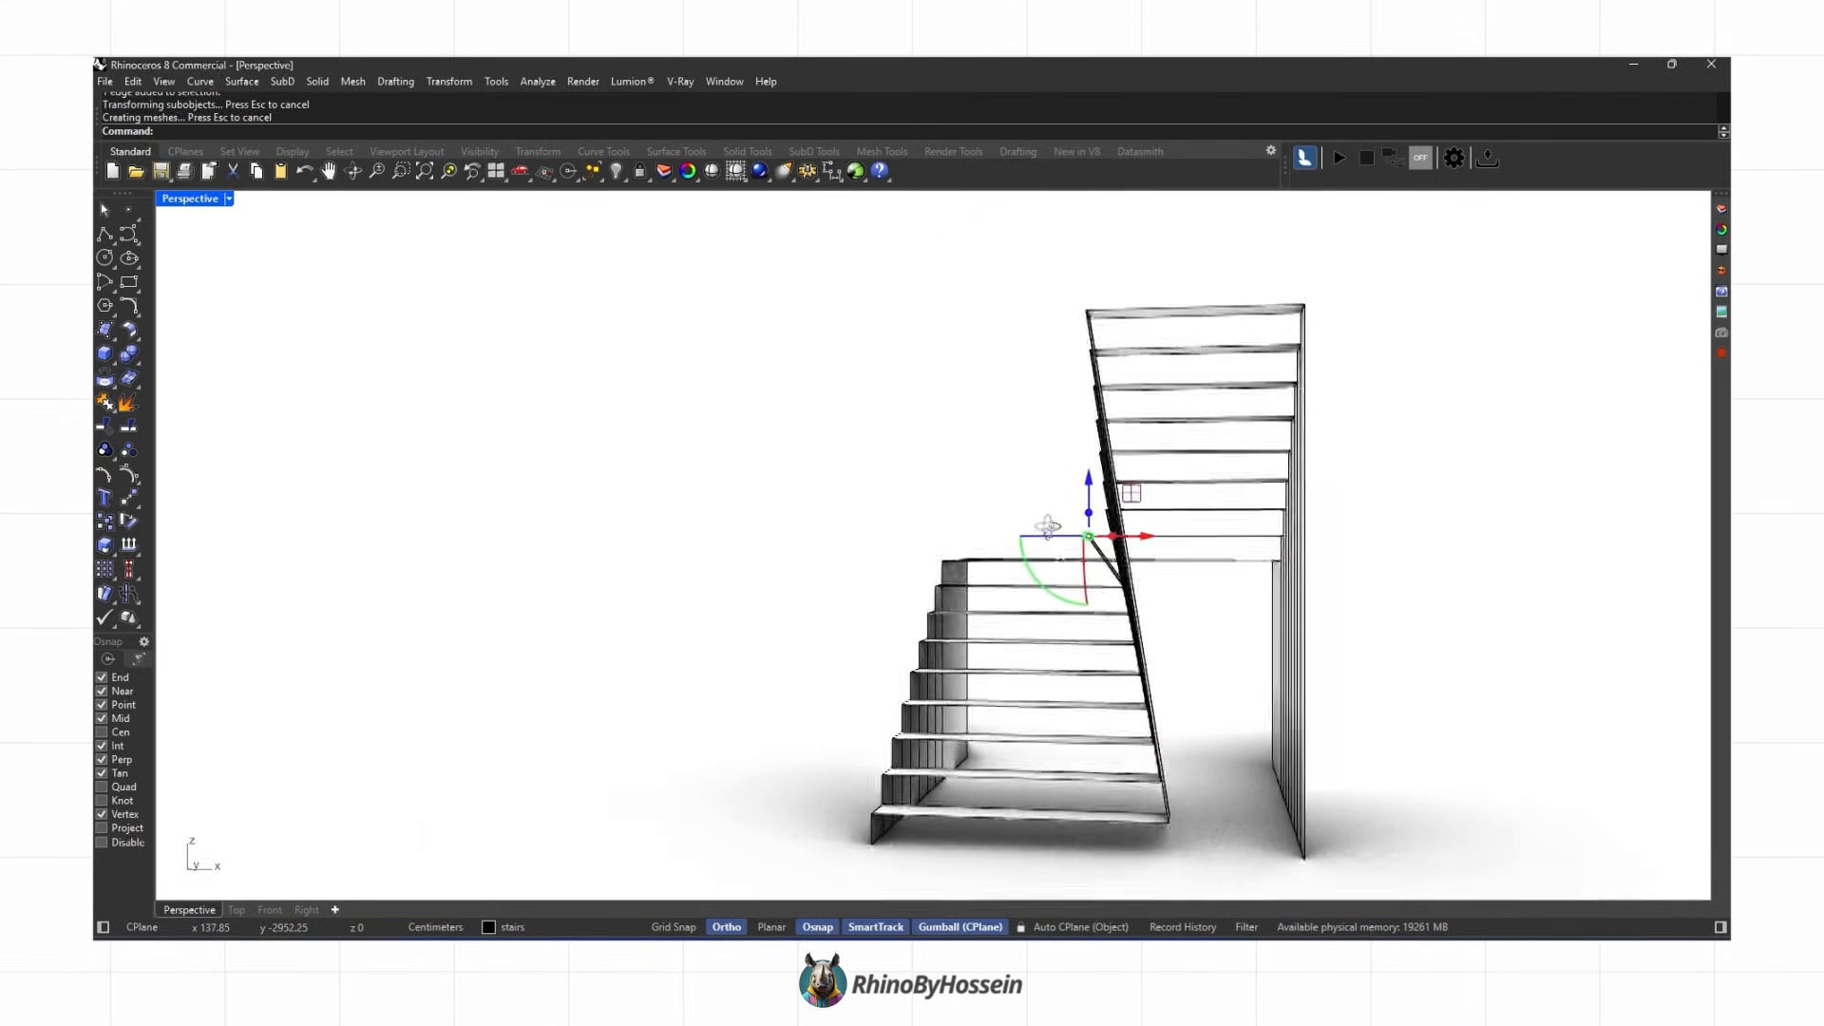
{"action": "key", "text": "ctrl+z"}
{"action": "key", "text": "Escape"}
Step: Try to fillet the landing and upper flight edges with FilletEdge at a radius of 15
{"action": "scroll", "coordinate": [902, 609], "scroll_direction": "down", "scroll_amount": 4}
{"action": "mouse_move", "coordinate": [902, 609]}
{"action": "right_mouse_down"}
{"action": "mouse_move", "coordinate": [920, 566]}
{"action": "mouse_move", "coordinate": [907, 581]}
{"action": "right_mouse_up"}
{"action": "left_click", "coordinate": [139, 360]}
{"action": "left_click", "coordinate": [243, 361]}
{"action": "right_click_drag", "start_coordinate": [788, 600], "coordinate": [850, 532]}
{"action": "left_click_drag", "start_coordinate": [864, 494], "coordinate": [948, 730]}
{"action": "right_click_drag", "start_coordinate": [948, 730], "coordinate": [955, 665]}
{"action": "left_click_drag", "start_coordinate": [1119, 392], "coordinate": [1247, 625]}
{"action": "right_click_drag", "start_coordinate": [1246, 625], "coordinate": [1023, 651]}
{"action": "scroll", "coordinate": [1024, 649], "scroll_direction": "up", "scroll_amount": 4}
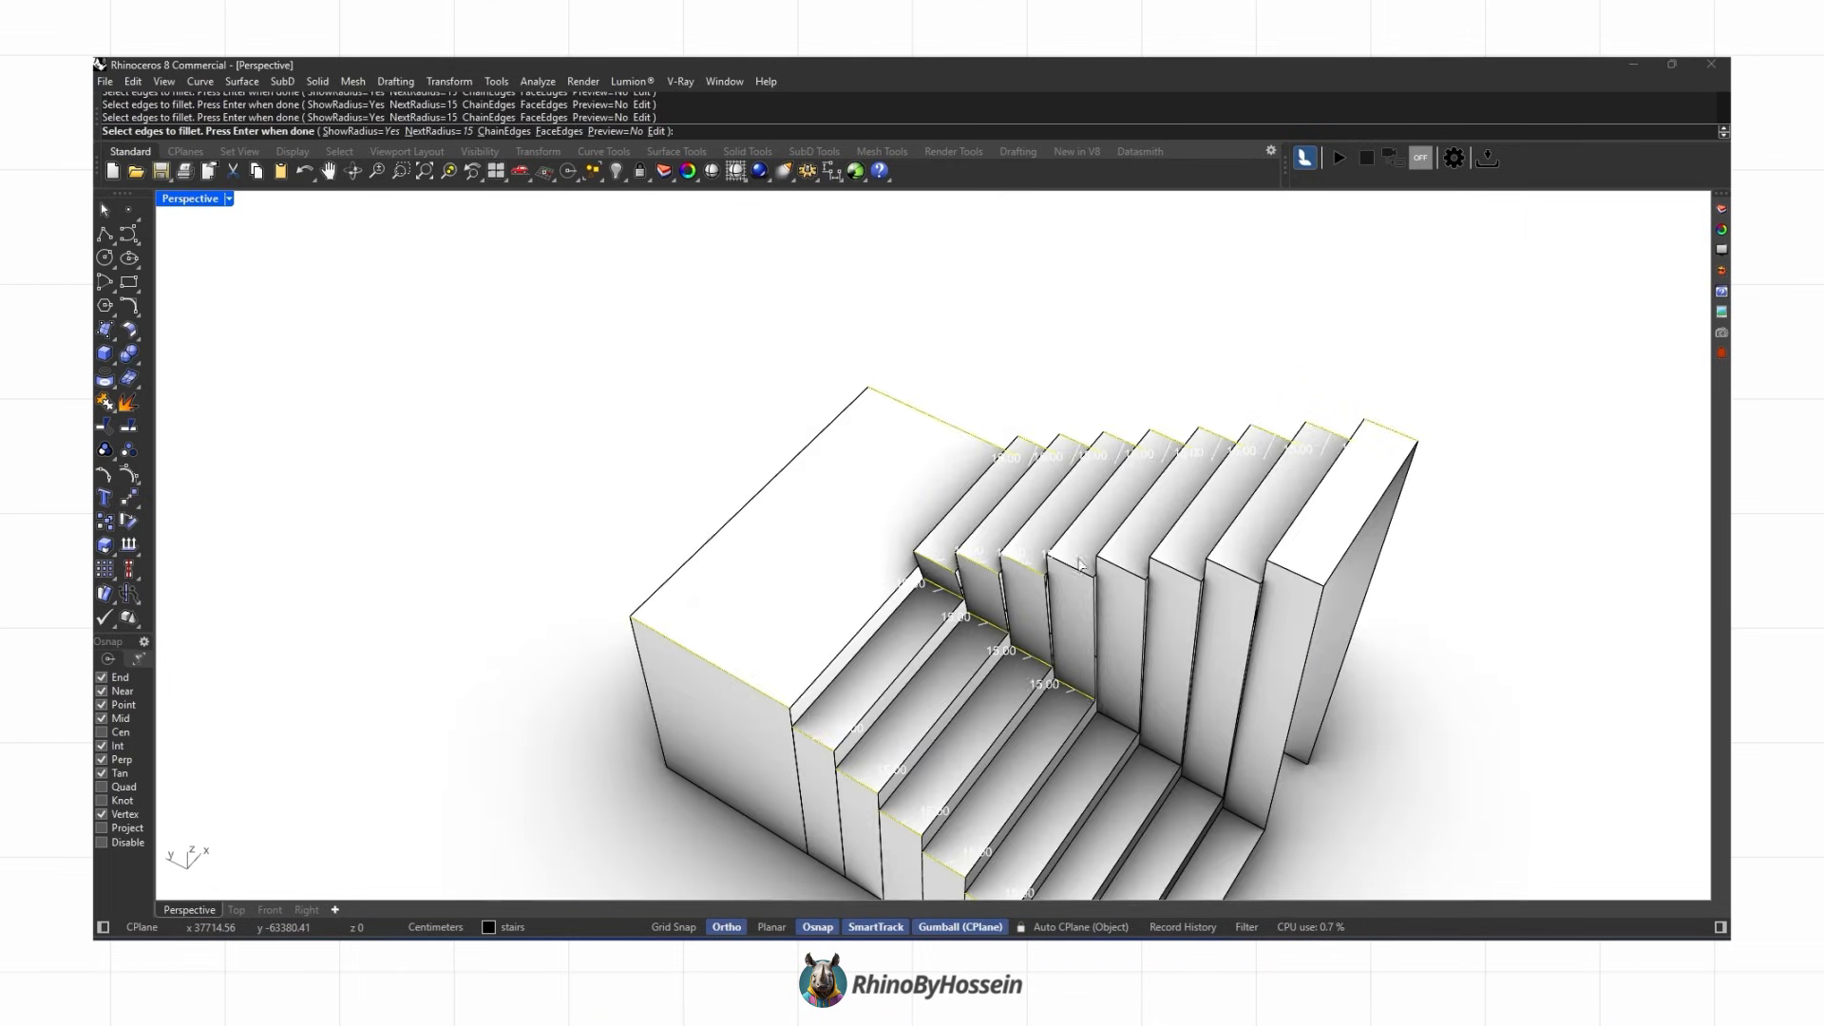
{"action": "left_click", "coordinate": [1245, 819]}
{"action": "left_click", "coordinate": [1309, 581]}
{"action": "scroll", "coordinate": [1133, 655], "scroll_direction": "down", "scroll_amount": 2}
{"action": "right_click_drag", "start_coordinate": [1133, 656], "coordinate": [1059, 623]}
{"action": "key", "text": "Return"}
{"action": "key", "text": "Return"}
{"action": "right_click_drag", "start_coordinate": [1091, 686], "coordinate": [994, 624]}
{"action": "key", "text": "ctrl+z"}
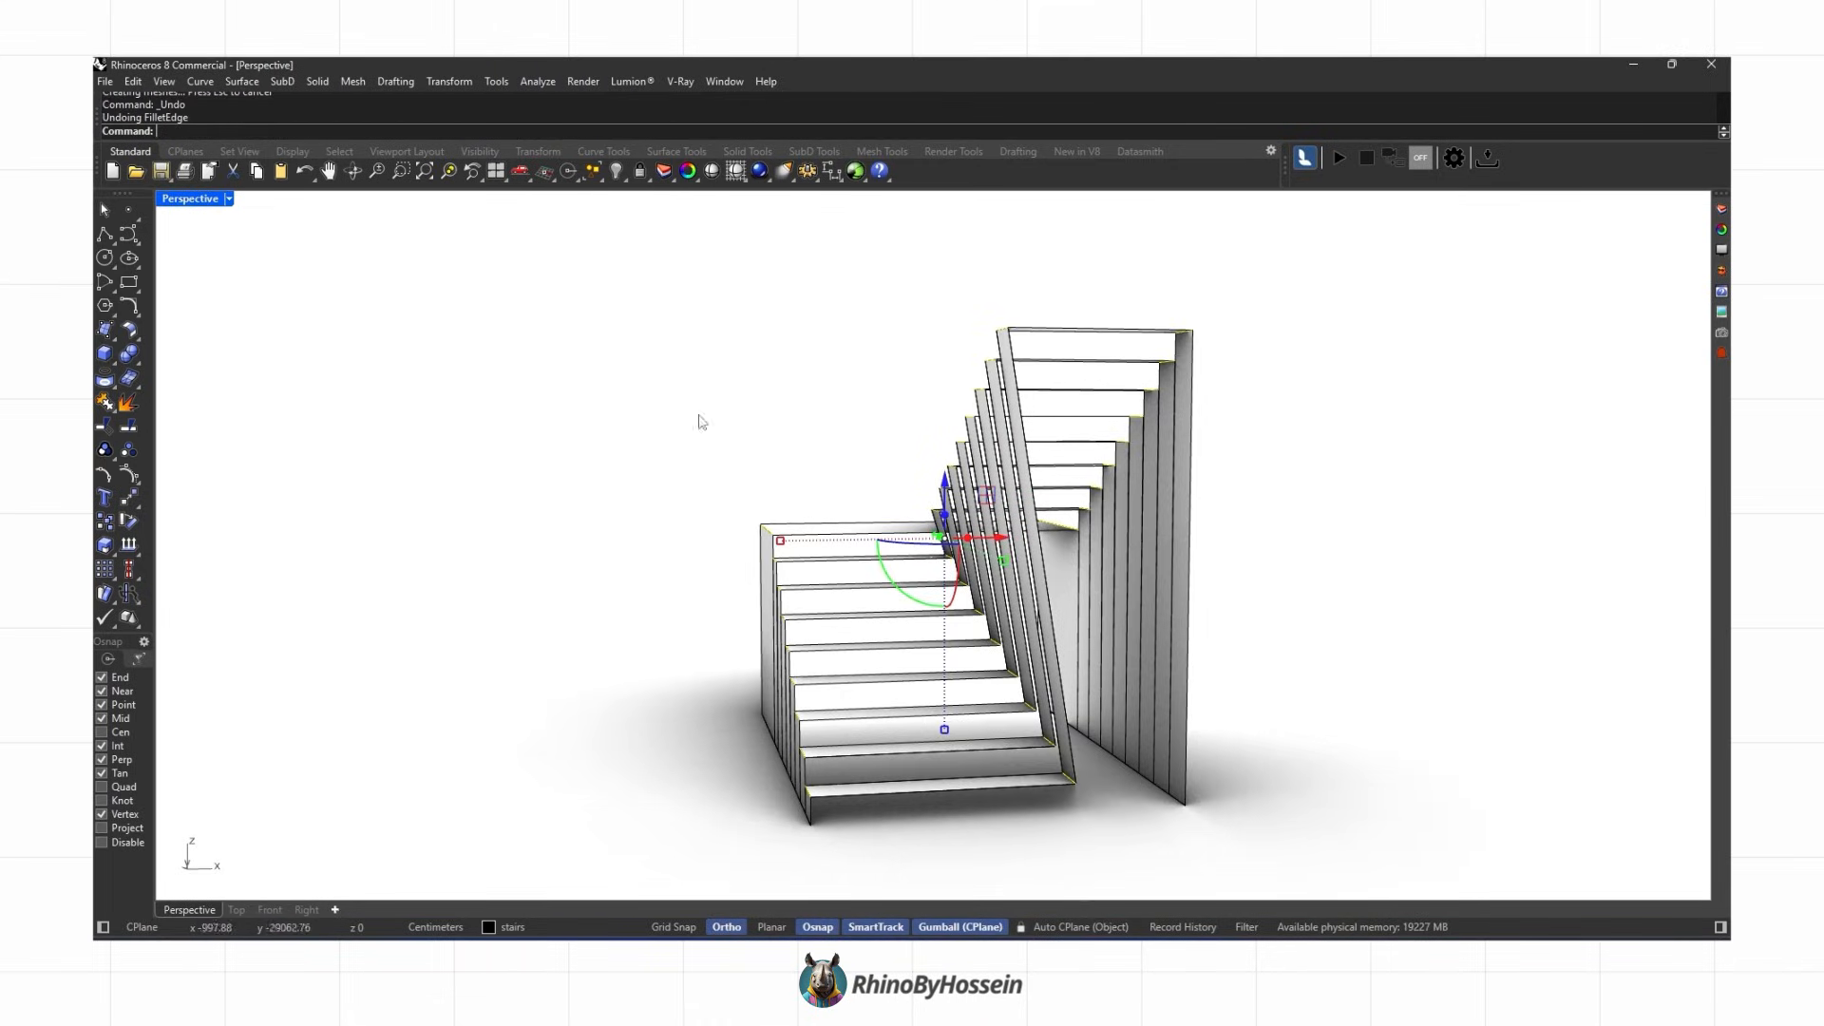
Step: Fillet the landing and upper flight edges with FilletEdge at a radius of 10
{"action": "left_click", "coordinate": [136, 361]}
{"action": "left_click", "coordinate": [203, 409]}
{"action": "left_click", "coordinate": [463, 141]}
{"action": "type", "text": "10"}
{"action": "key", "text": "Return"}
{"action": "key", "text": "Return"}
{"action": "right_click_drag", "start_coordinate": [539, 249], "coordinate": [694, 505]}
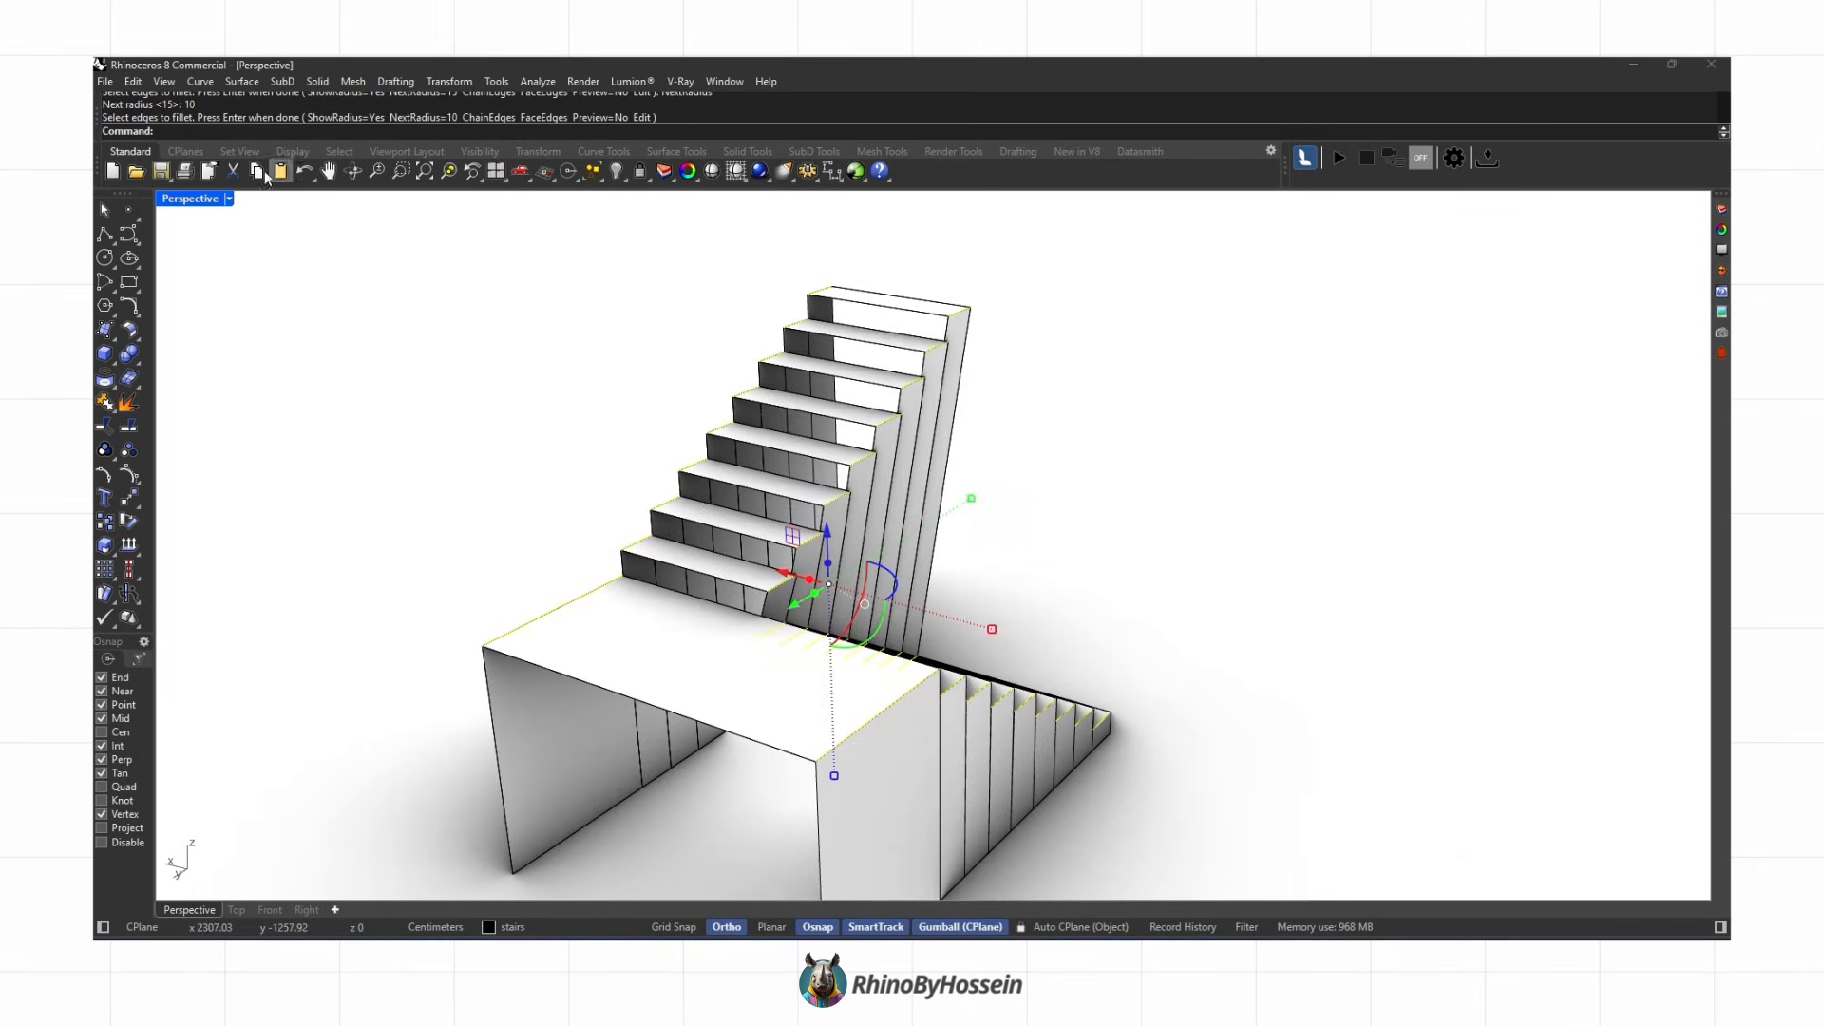
{"action": "key", "text": "Return"}
{"action": "right_click_drag", "start_coordinate": [1263, 513], "coordinate": [1091, 501]}
{"action": "key", "text": "Return"}
{"action": "scroll", "coordinate": [943, 480], "scroll_direction": "up", "scroll_amount": 5}
{"action": "scroll", "coordinate": [950, 494], "scroll_direction": "down", "scroll_amount": 5}
{"action": "key", "text": "Return"}
Step: Offset the filleted stair pieces 5 units as solids with OffsetSrf, flipping the offset direction for each
{"action": "key", "text": "Return"}
{"action": "scroll", "coordinate": [1093, 608], "scroll_direction": "up", "scroll_amount": 4}
{"action": "left_click", "coordinate": [1087, 608]}
{"action": "key", "text": "Return"}
{"action": "key", "text": "Return"}
{"action": "left_click", "coordinate": [950, 676]}
{"action": "key", "text": "Return"}
{"action": "key", "text": "Return"}
{"action": "left_click", "coordinate": [917, 613]}
{"action": "key", "text": "Return"}
{"action": "left_click", "coordinate": [733, 621]}
{"action": "key", "text": "Return"}
{"action": "left_click", "coordinate": [781, 136]}
{"action": "key", "text": "Return"}
{"action": "left_click", "coordinate": [703, 570]}
{"action": "key", "text": "Return"}
{"action": "left_click", "coordinate": [780, 135]}
{"action": "key", "text": "Return"}
{"action": "left_click", "coordinate": [636, 528]}
Step: Repeat OffsetSrf on the remaining lower stair pieces and landing, flipping all offset directions
{"action": "key", "text": "Return"}
{"action": "left_click", "coordinate": [783, 135]}
{"action": "key", "text": "Return"}
{"action": "right_click_drag", "start_coordinate": [465, 636], "coordinate": [551, 580]}
{"action": "left_click", "coordinate": [537, 567]}
{"action": "key", "text": "Return"}
{"action": "left_click", "coordinate": [780, 136]}
{"action": "key", "text": "Return"}
{"action": "left_click", "coordinate": [517, 516]}
{"action": "key", "text": "Return"}
{"action": "left_click", "coordinate": [779, 136]}
{"action": "key", "text": "Return"}
{"action": "left_click", "coordinate": [446, 474]}
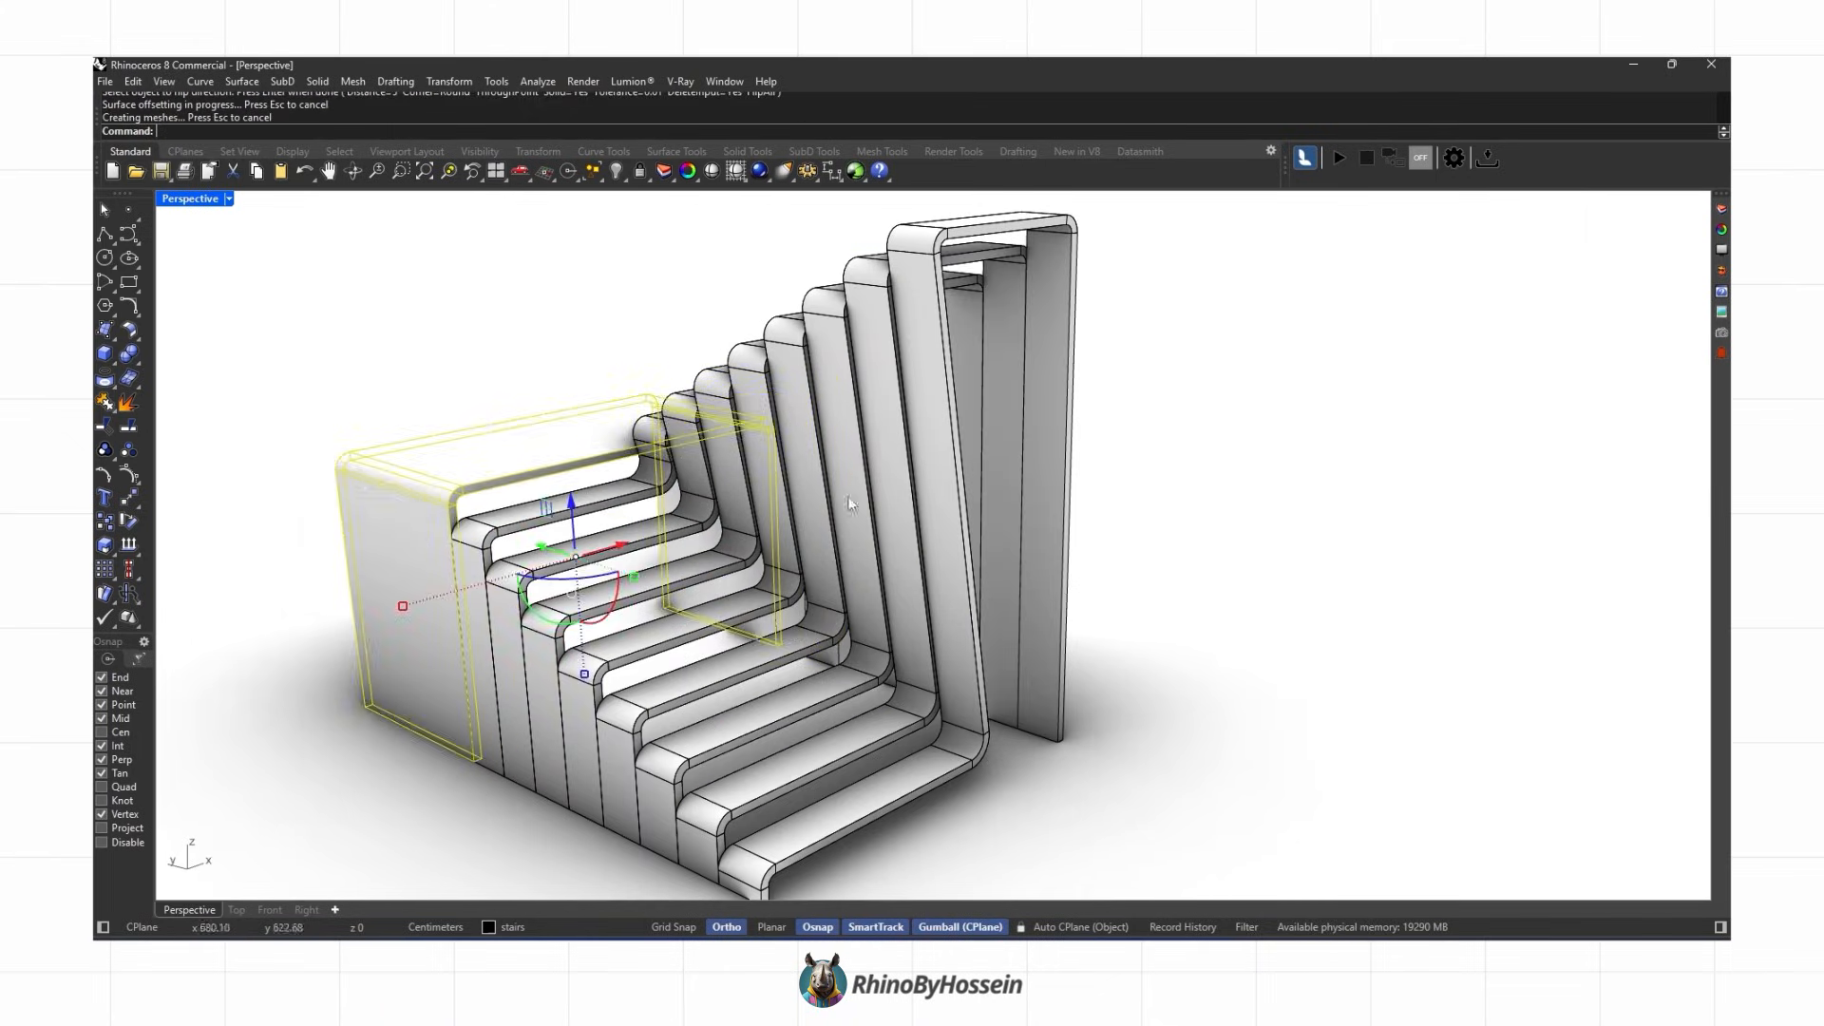
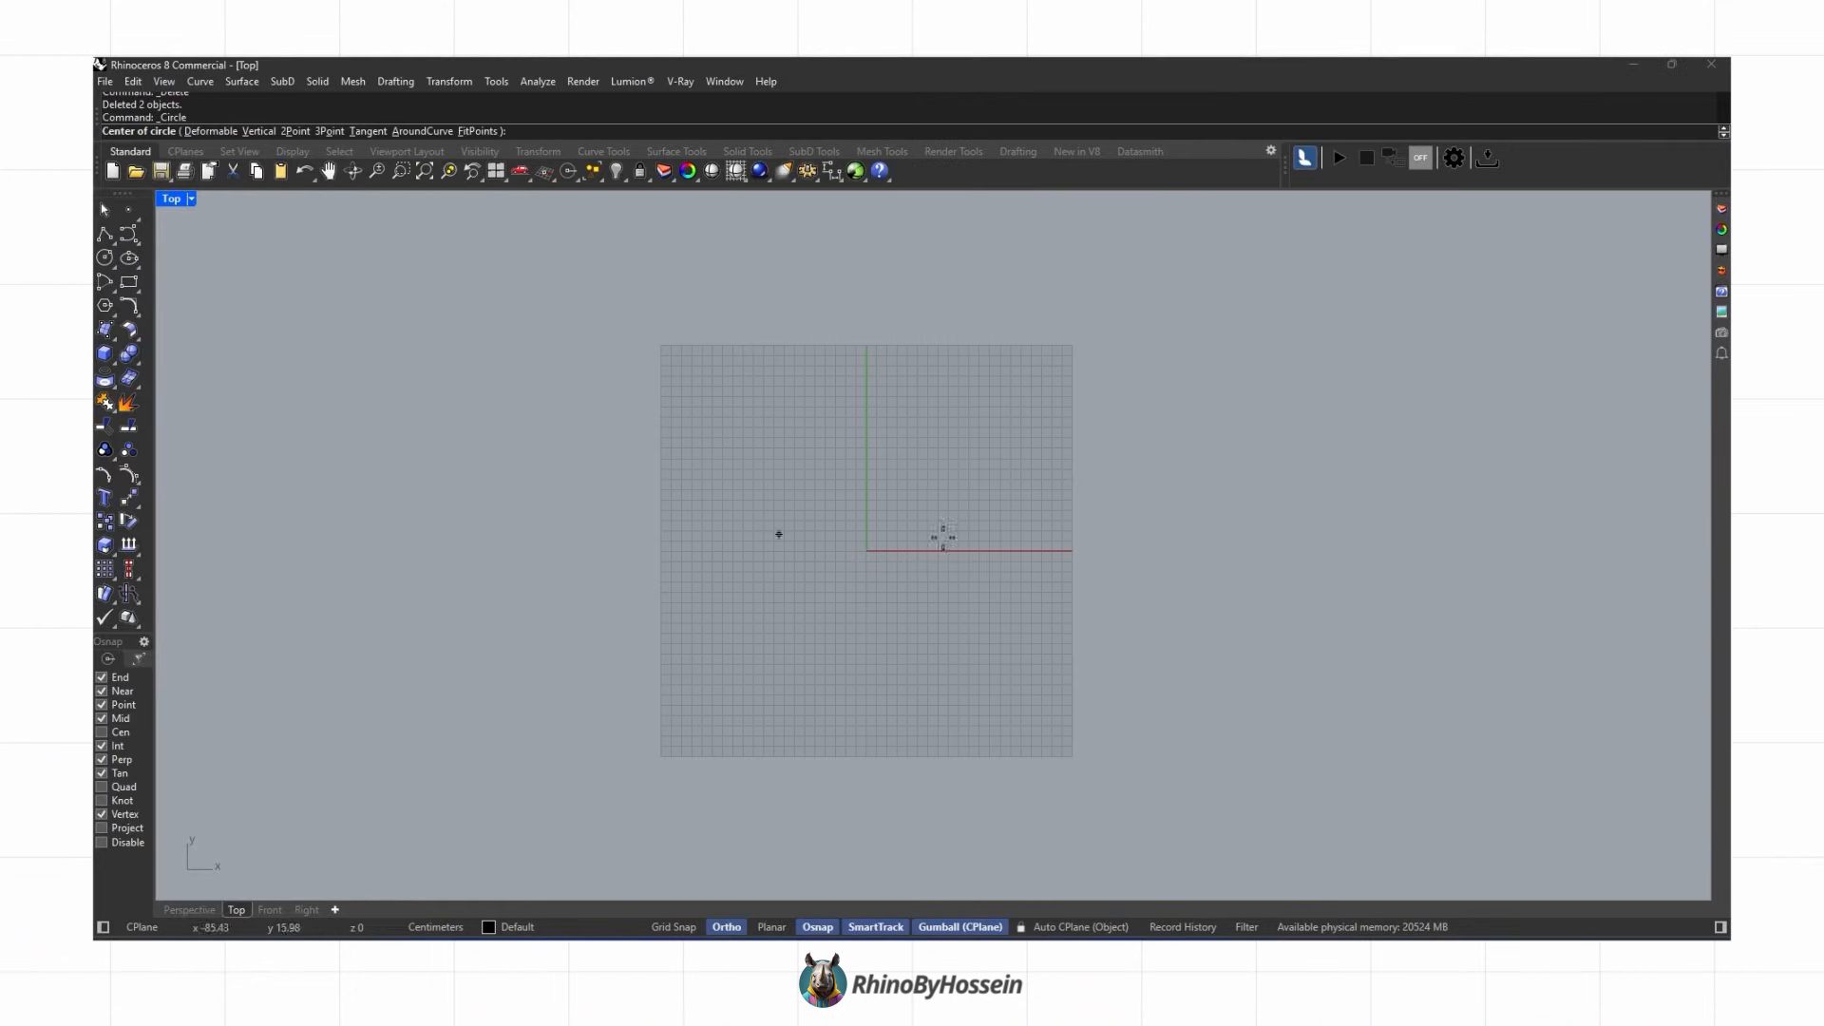
Step: Draw a circle of radius 5 centred at the origin
{"action": "scroll", "coordinate": [943, 537], "scroll_direction": "up", "scroll_amount": 2}
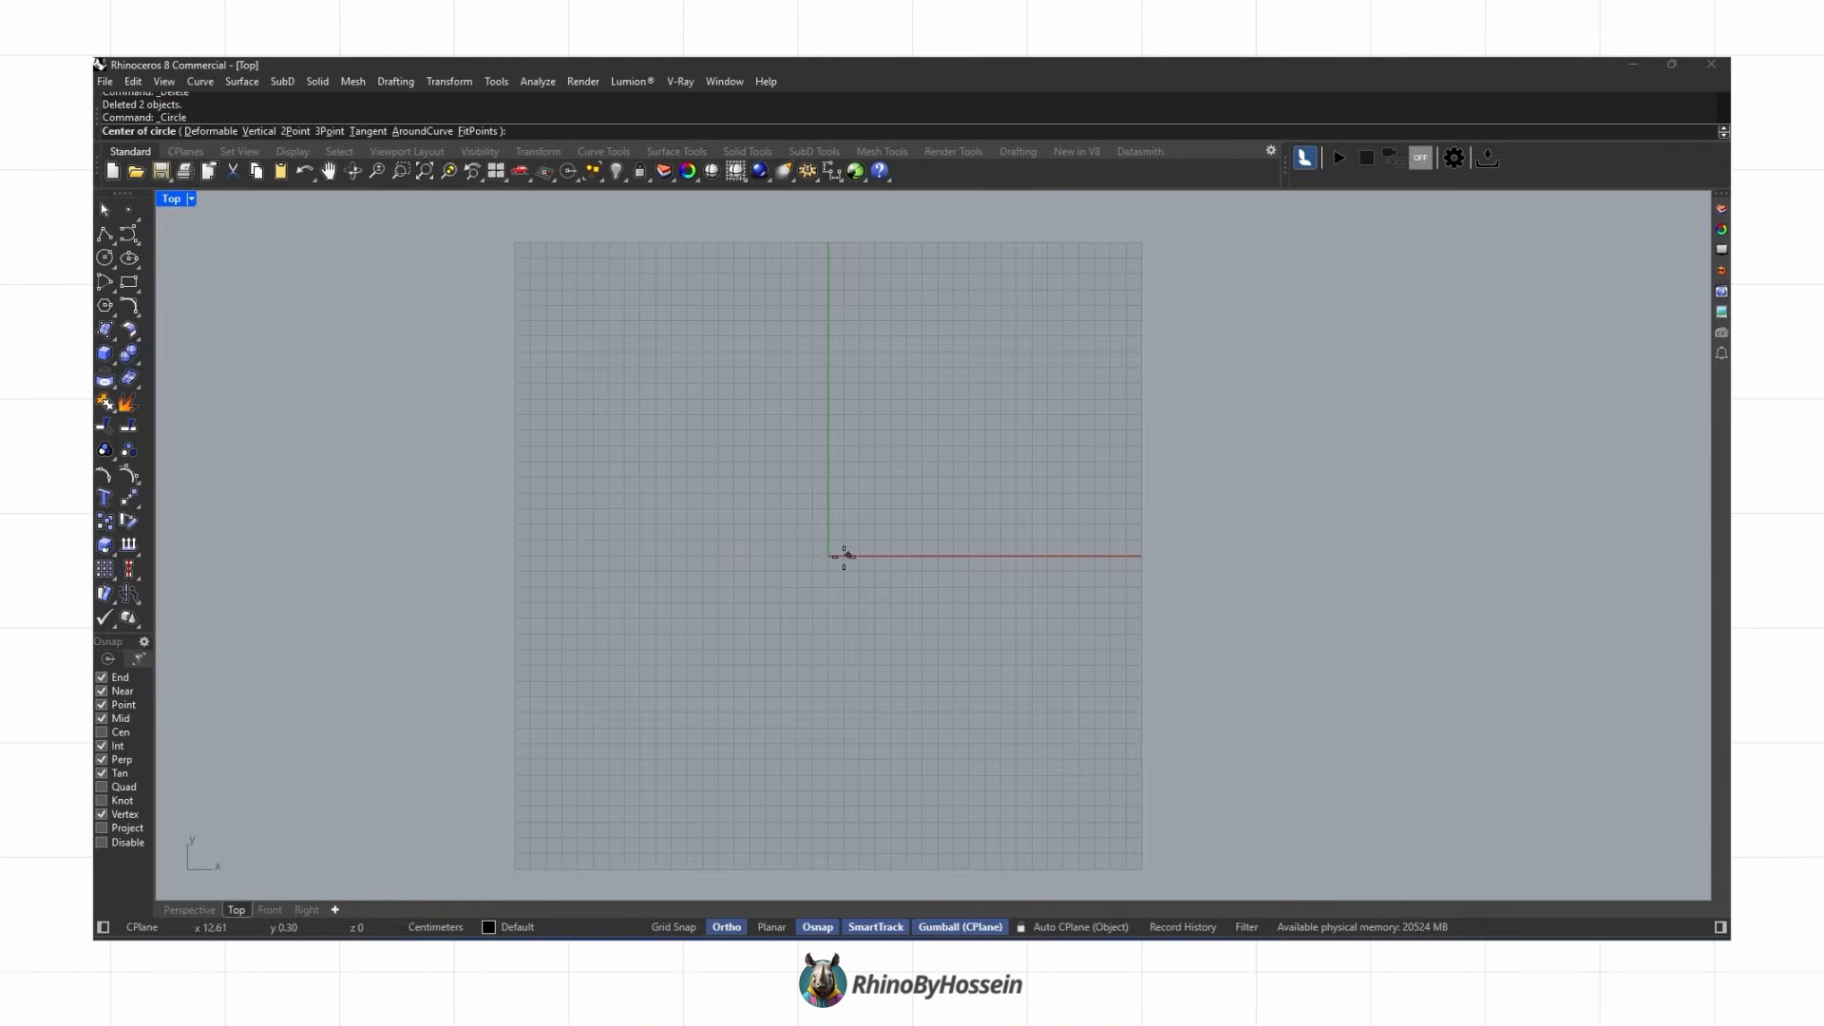
{"action": "left_click", "coordinate": [827, 556]}
{"action": "type", "text": "5"}
{"action": "key", "text": "Return"}
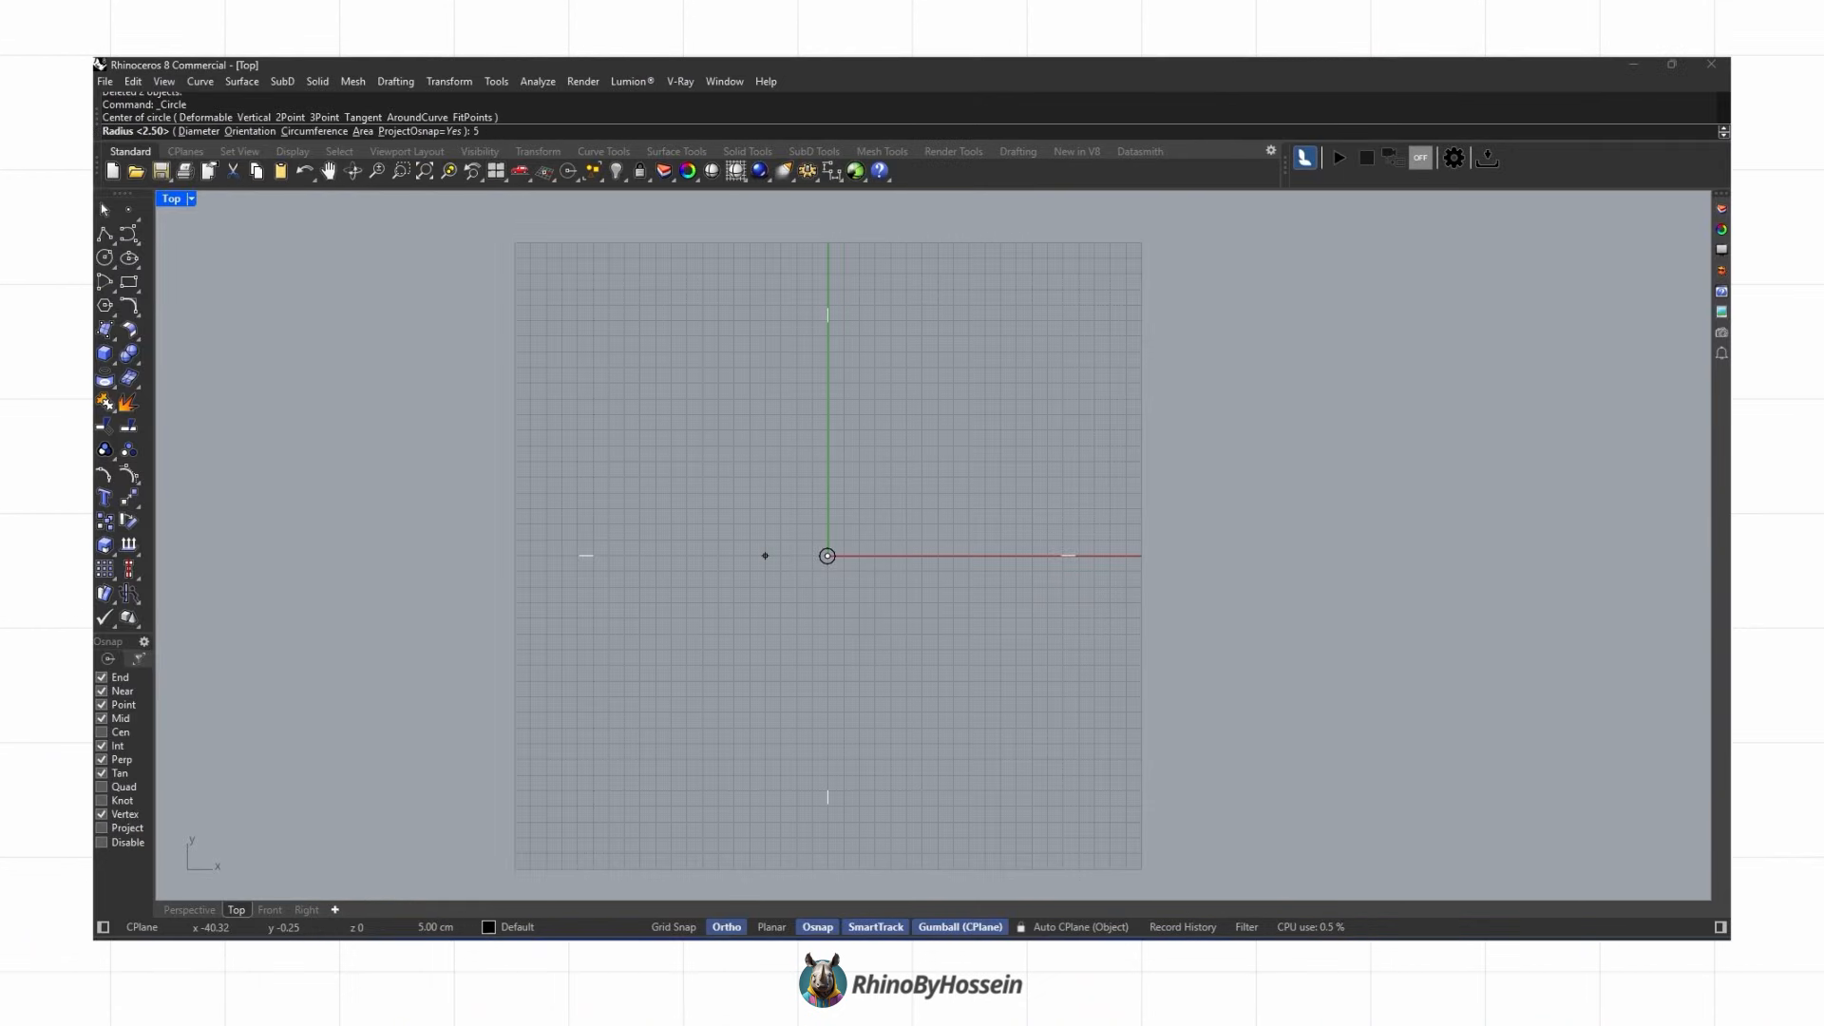
Step: Offset the small circle outward by a distance of 150 with the Offset command
{"action": "type", "text": "Offset"}
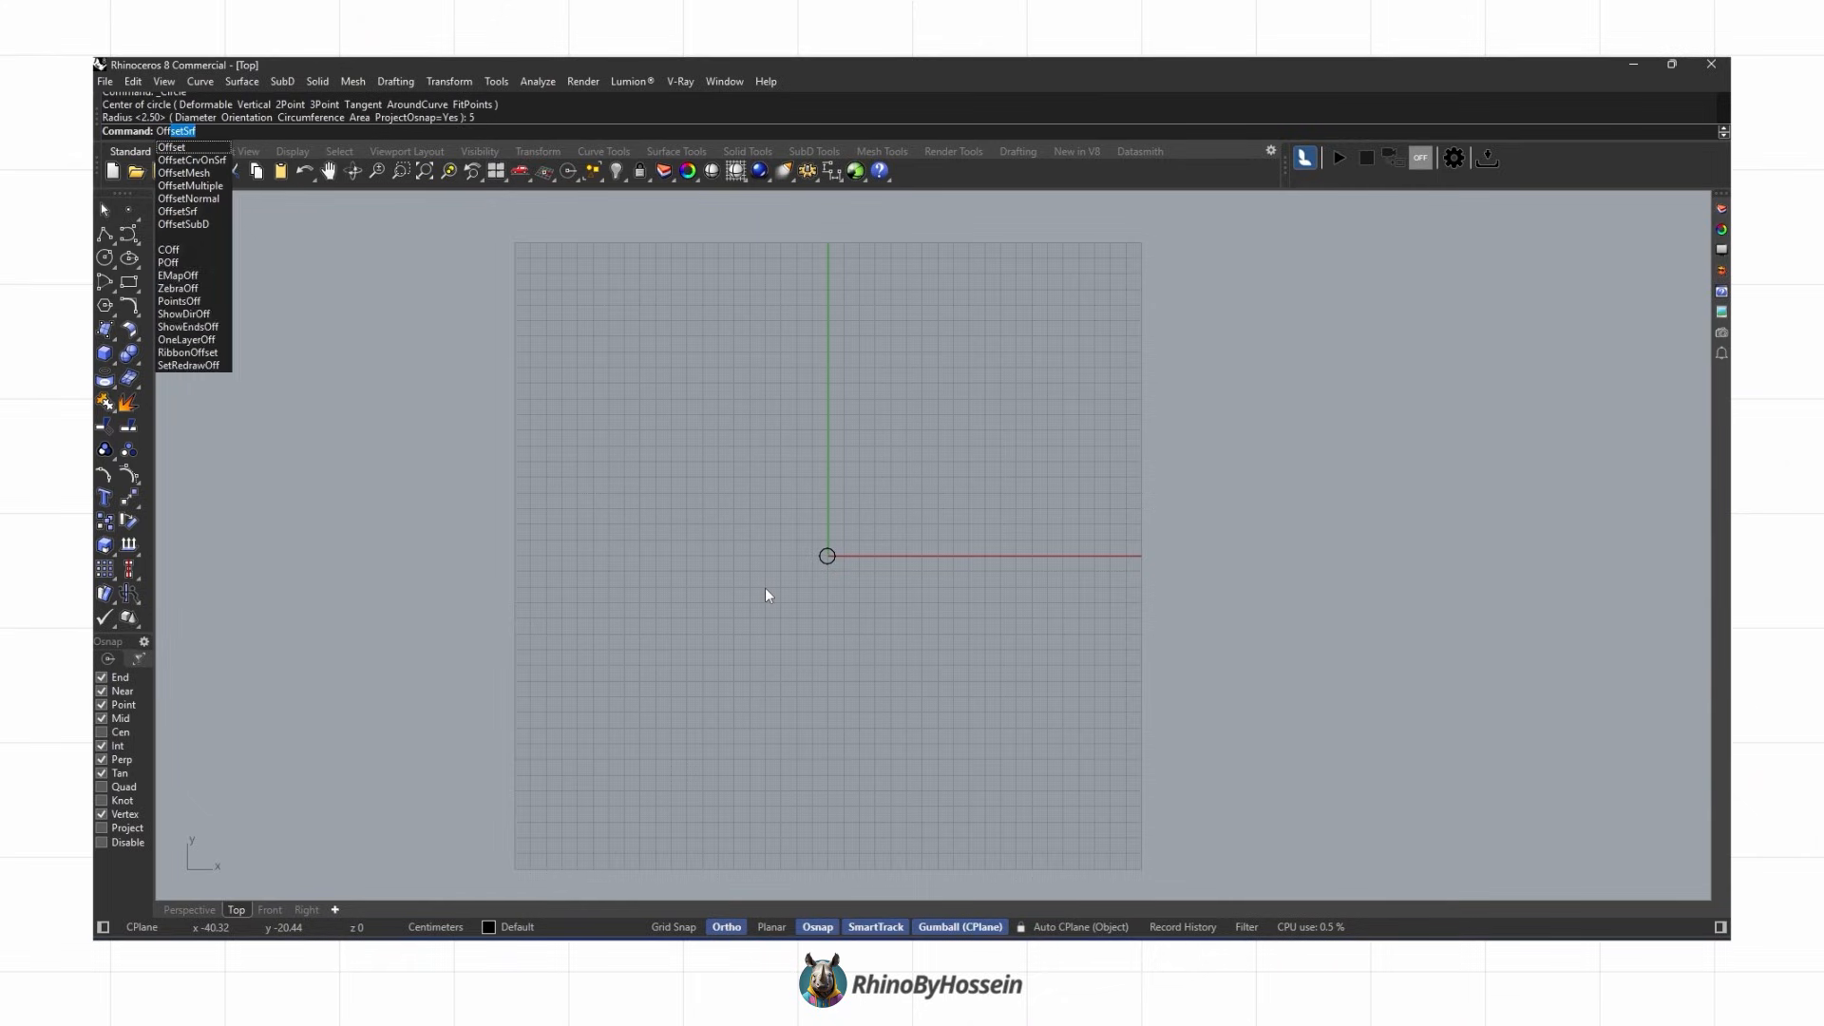
{"action": "key", "text": "Return"}
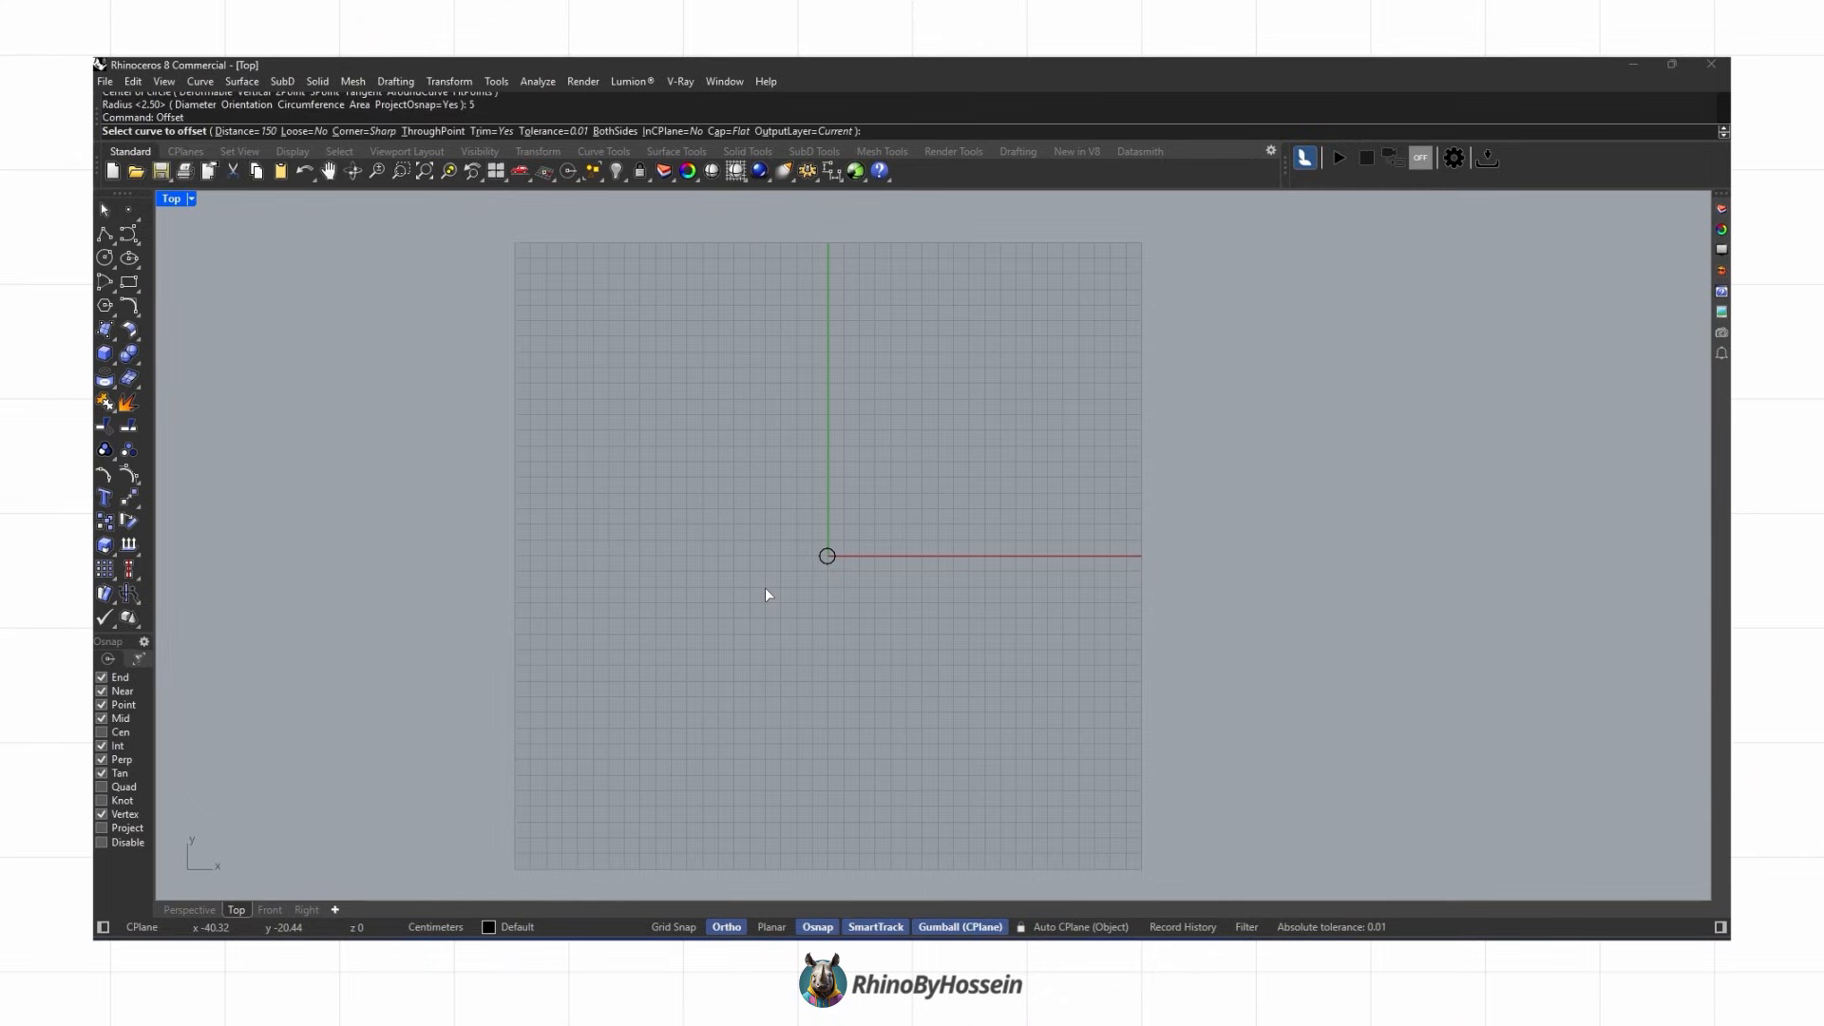
{"action": "left_click", "coordinate": [243, 131]}
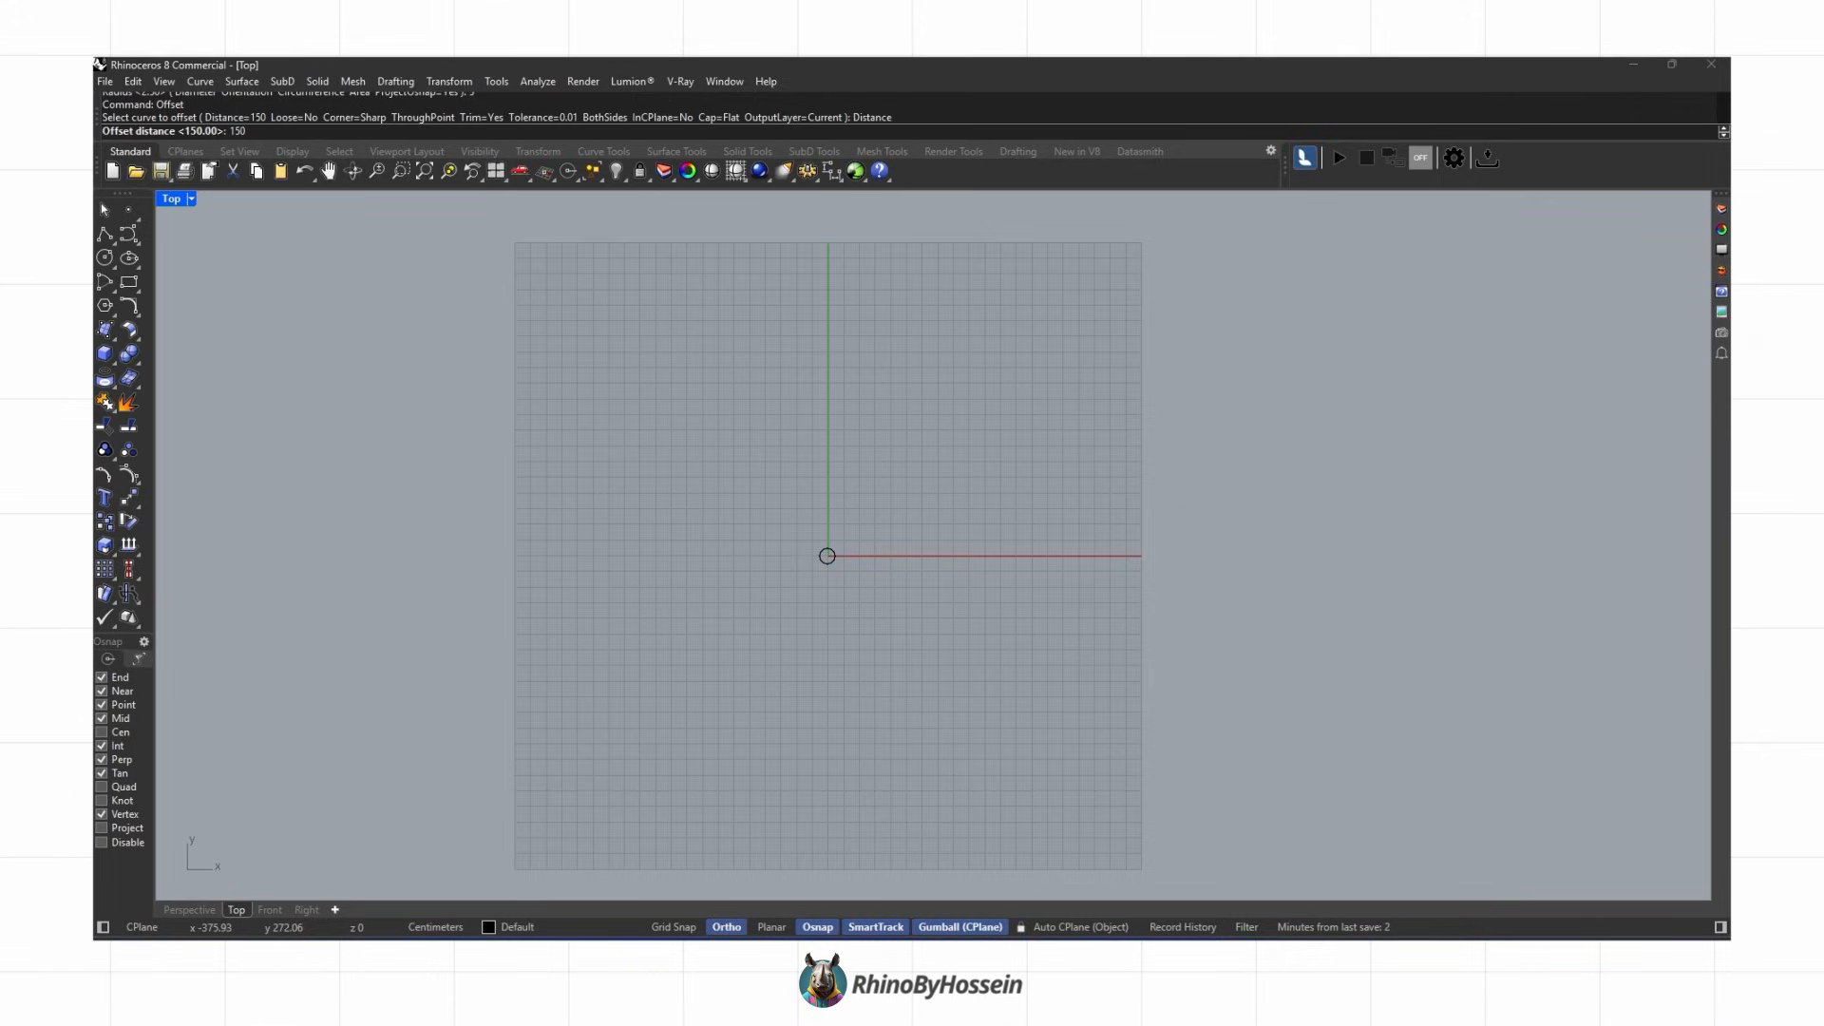
{"action": "type", "text": "150"}
{"action": "key", "text": "Return"}
{"action": "left_click", "coordinate": [824, 555]}
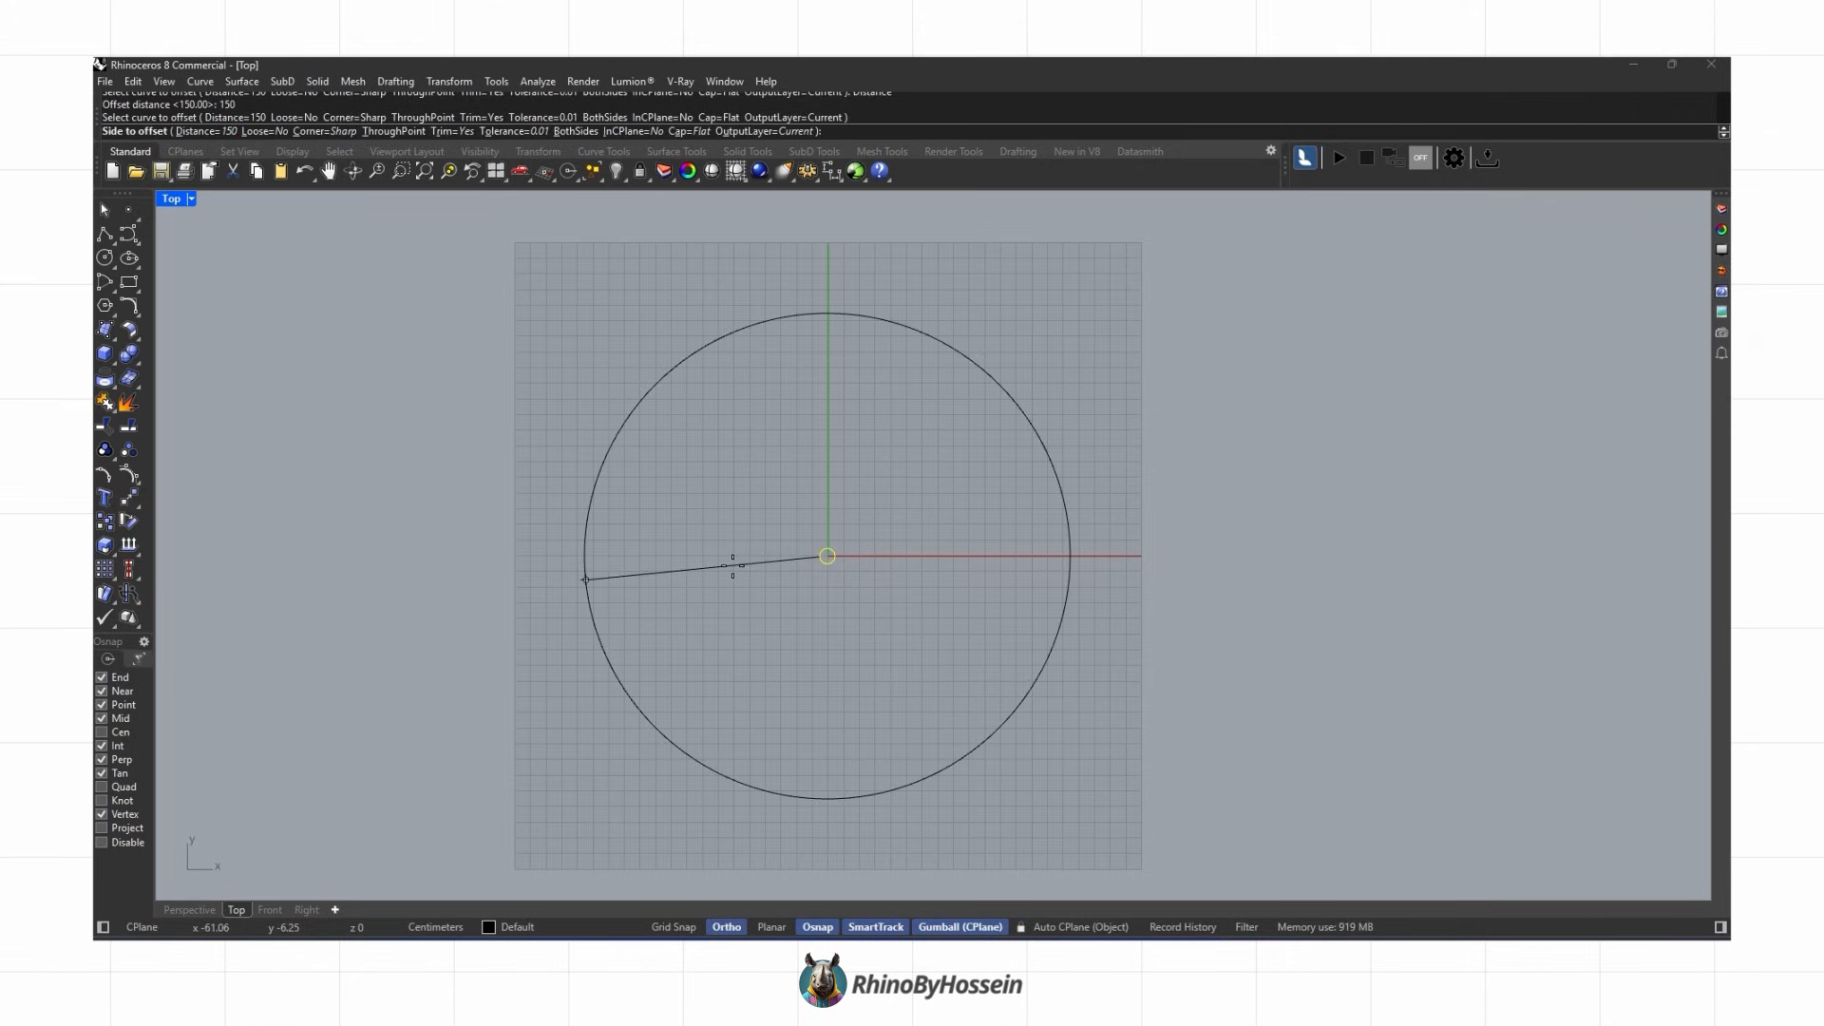
{"action": "left_click", "coordinate": [732, 565]}
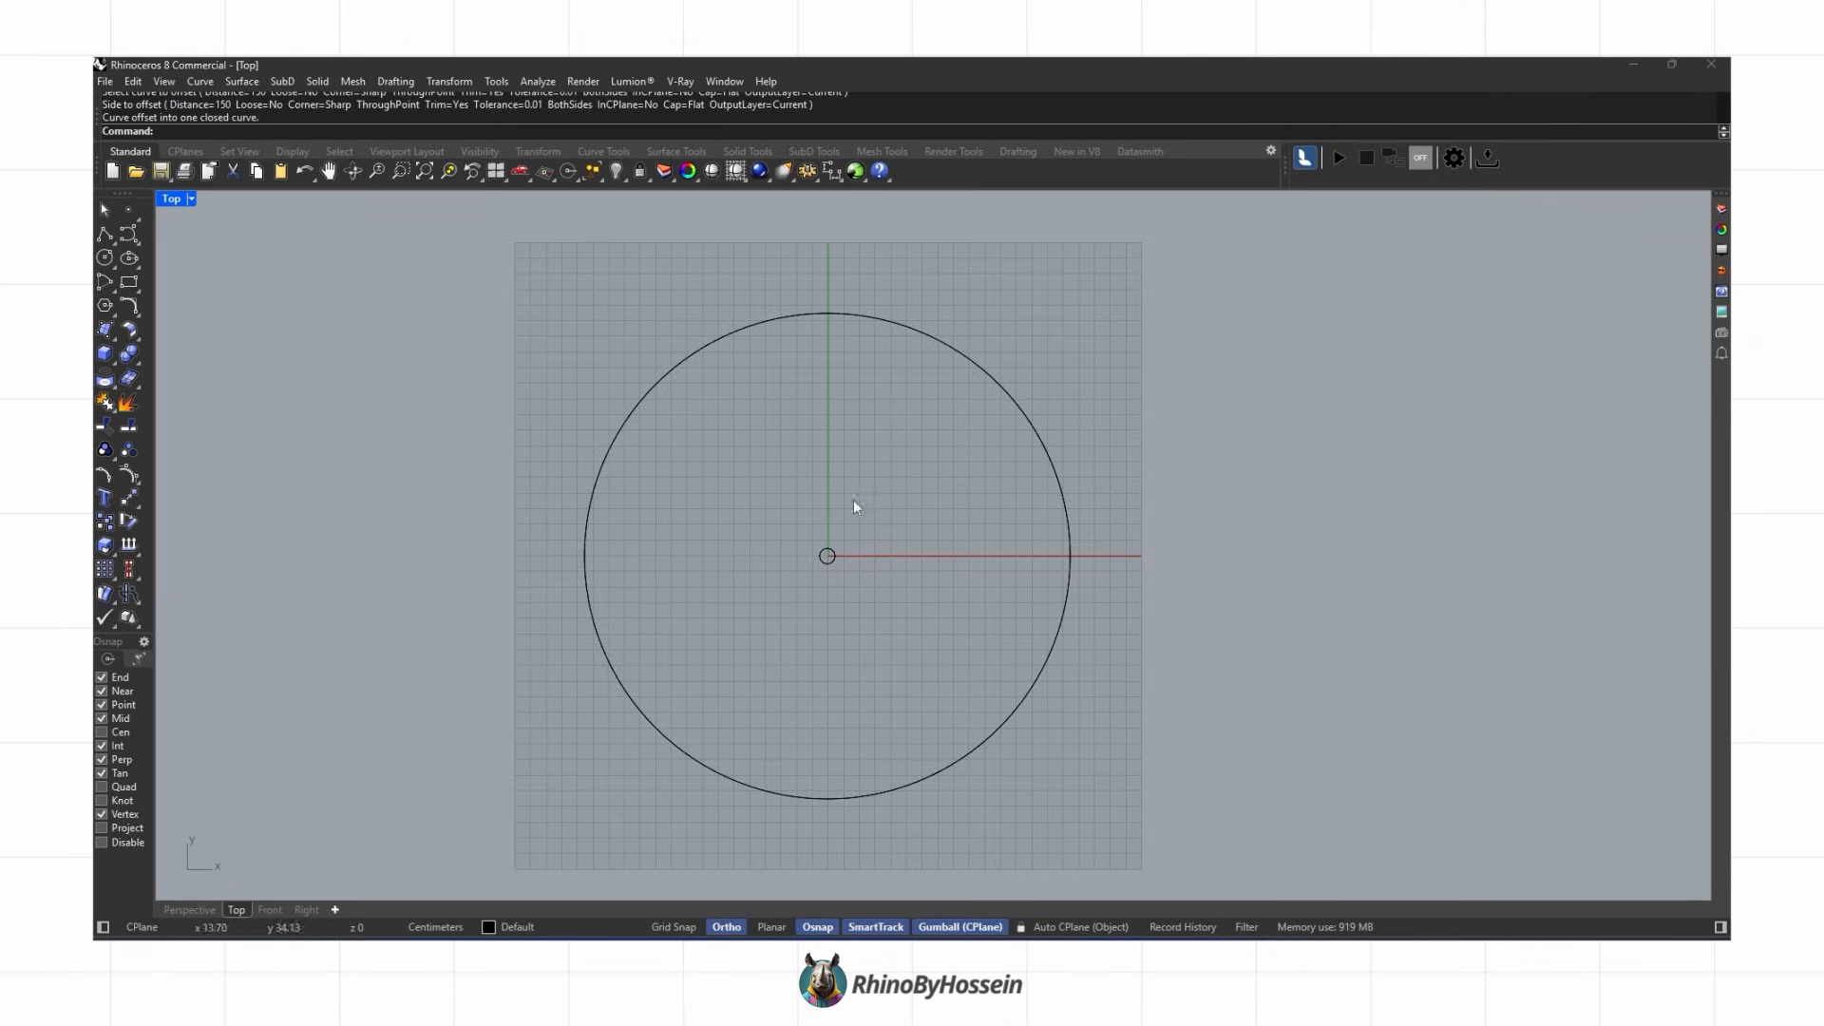
Step: Draw a radial polyline along the x-axis from the small circle out to the large circle
{"action": "left_click", "coordinate": [107, 236]}
{"action": "scroll", "coordinate": [867, 598], "scroll_direction": "up", "scroll_amount": 3}
{"action": "scroll", "coordinate": [785, 544], "scroll_direction": "up", "scroll_amount": 2}
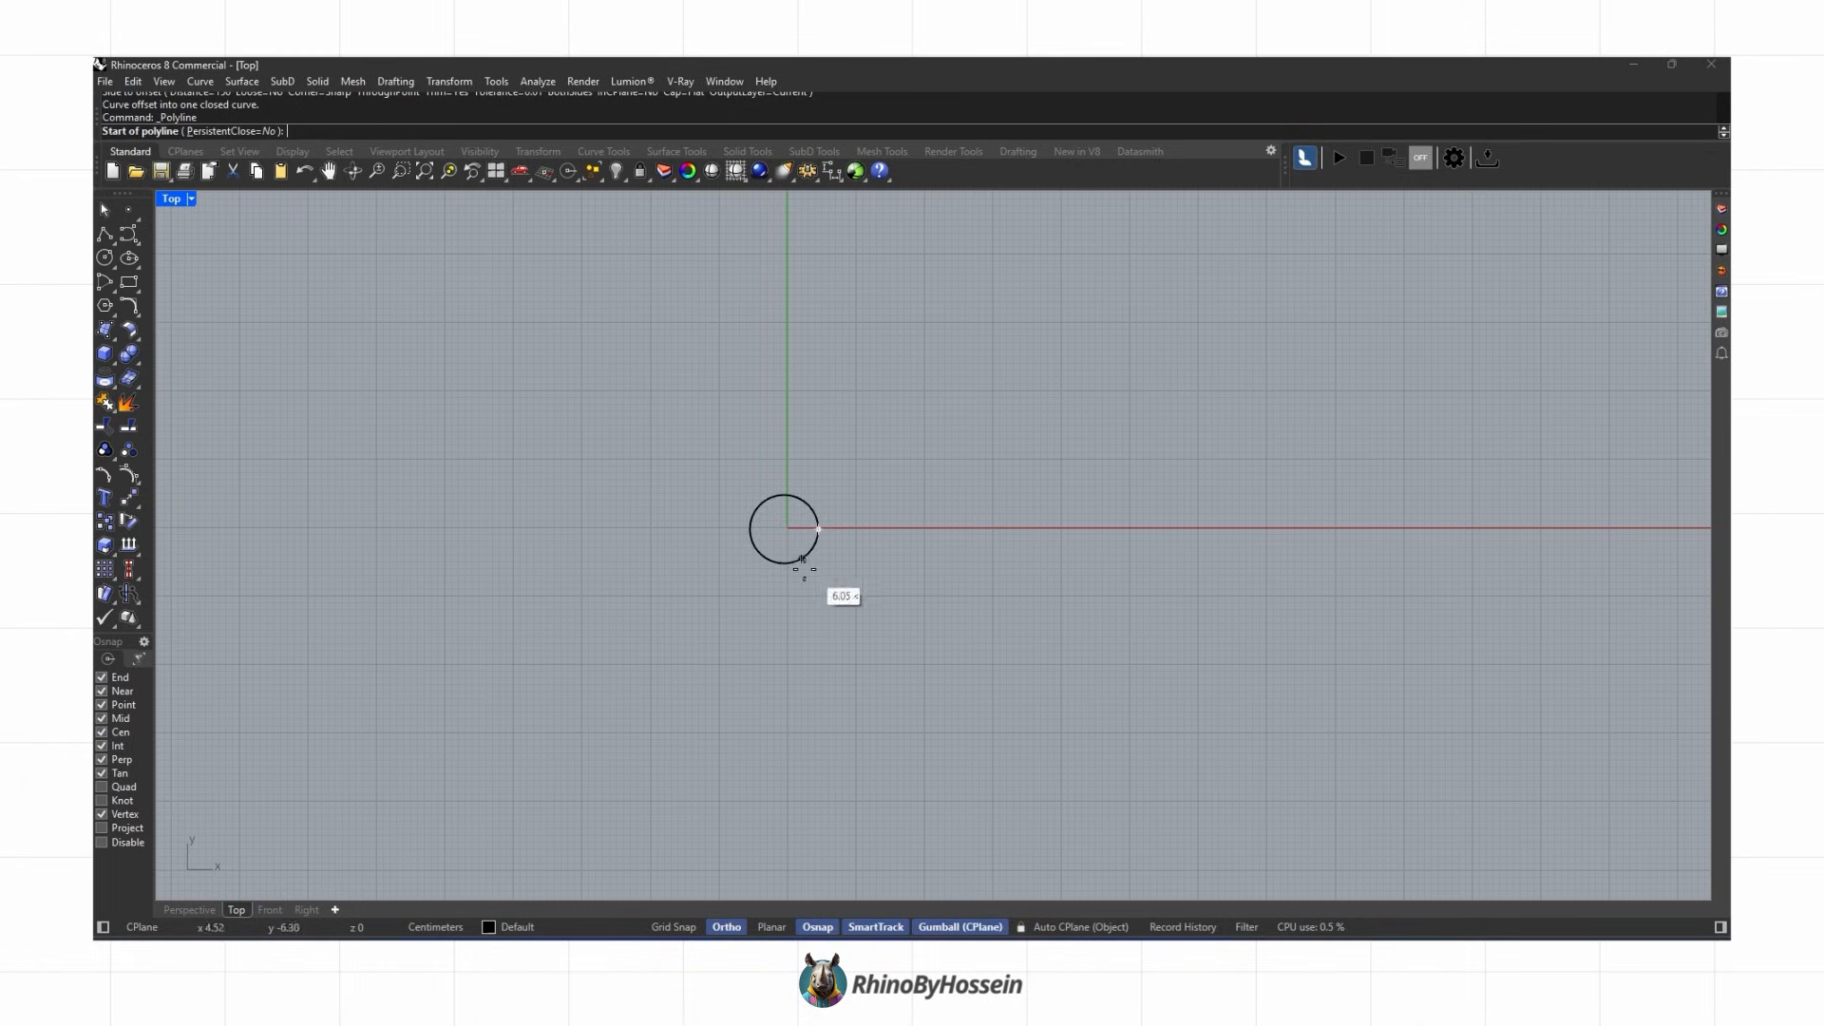
{"action": "left_click", "coordinate": [805, 543]}
{"action": "scroll", "coordinate": [802, 543], "scroll_direction": "down", "scroll_amount": 3}
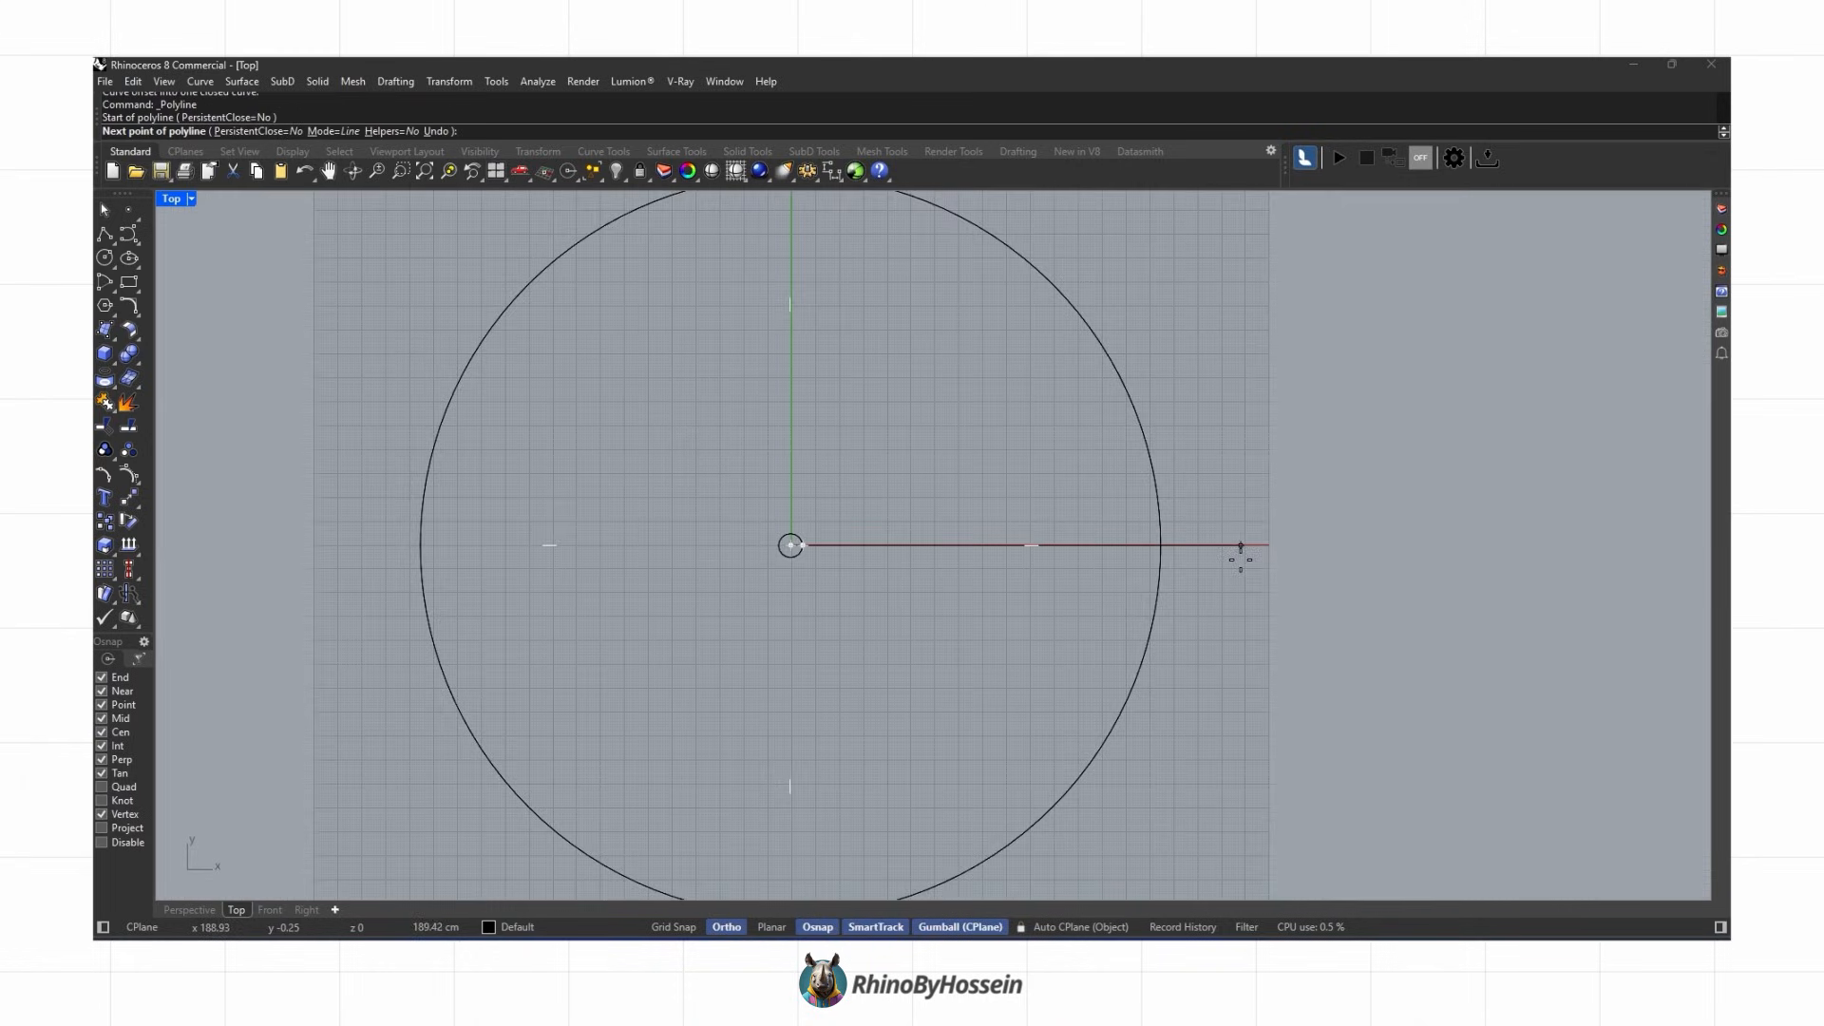
{"action": "left_click", "coordinate": [1230, 546]}
{"action": "scroll", "coordinate": [1225, 551], "scroll_direction": "down", "scroll_amount": 4}
{"action": "scroll", "coordinate": [1178, 570], "scroll_direction": "up", "scroll_amount": 1}
{"action": "scroll", "coordinate": [1178, 570], "scroll_direction": "up", "scroll_amount": 3}
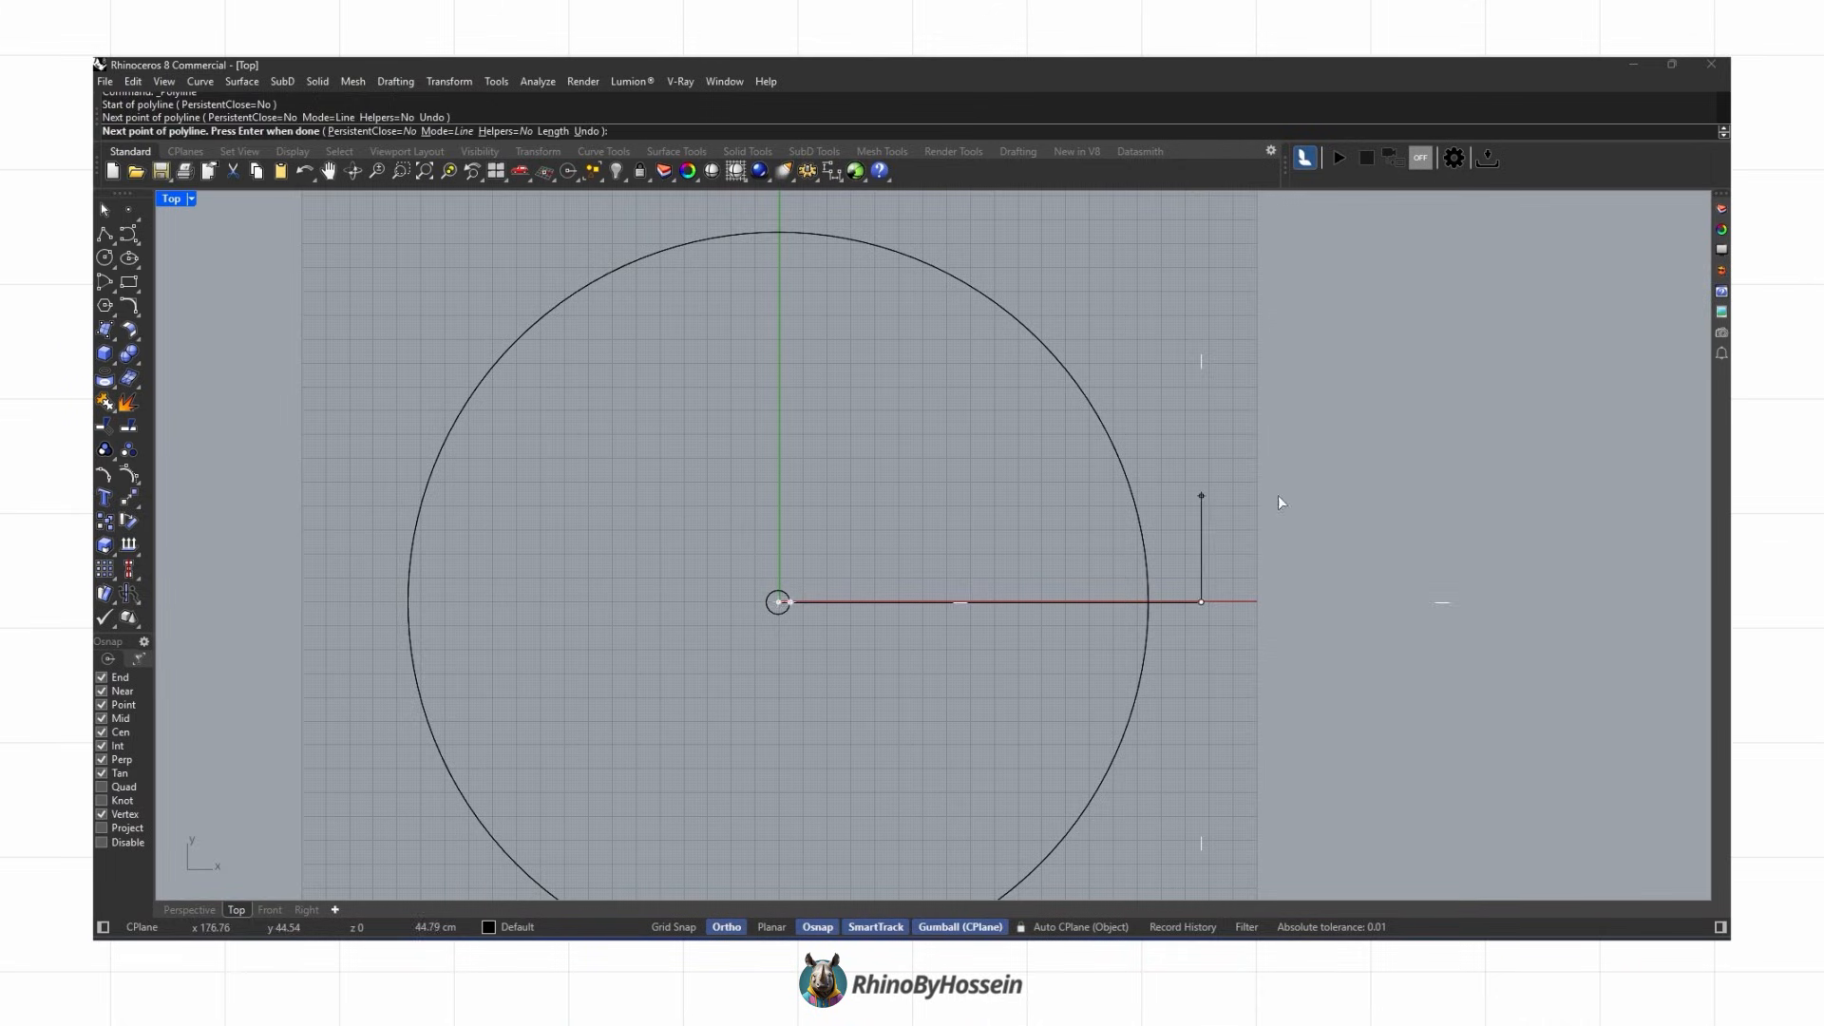
{"action": "key", "text": "Return"}
Step: Polar-array the radial line 12 times around the origin over 360 degrees
{"action": "left_click", "coordinate": [117, 579]}
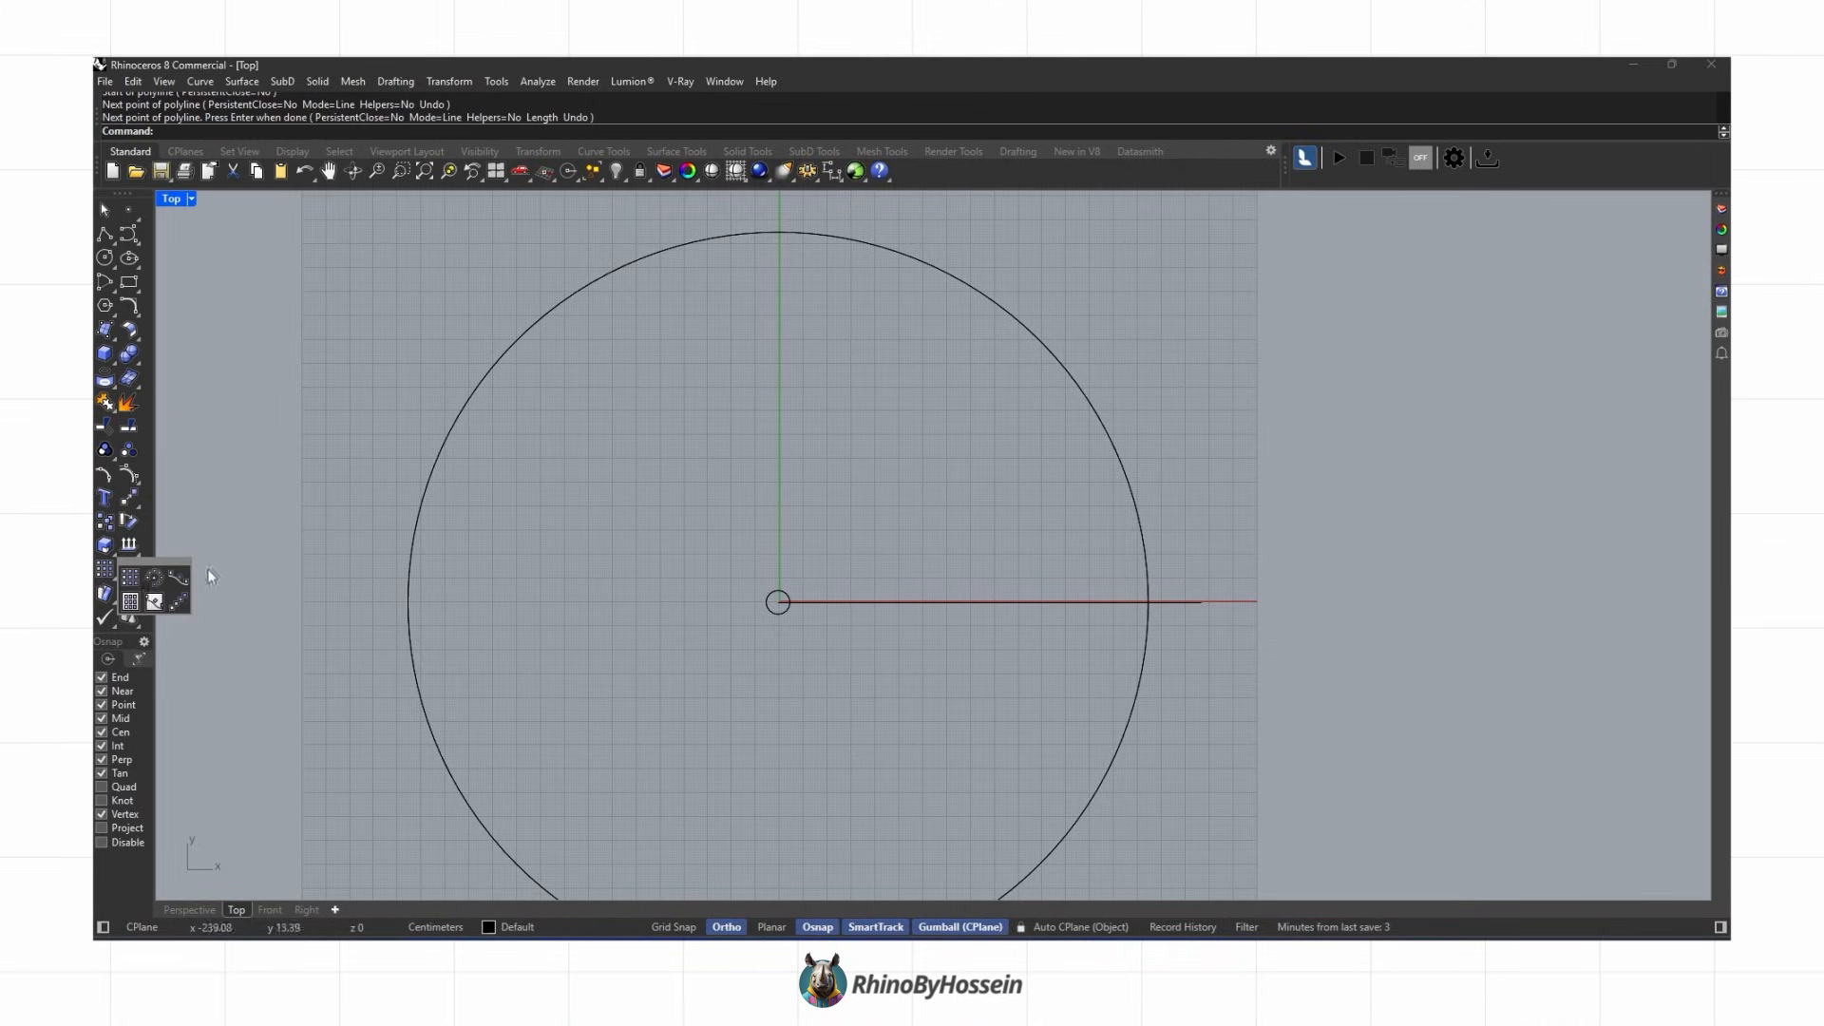
{"action": "left_click", "coordinate": [159, 579]}
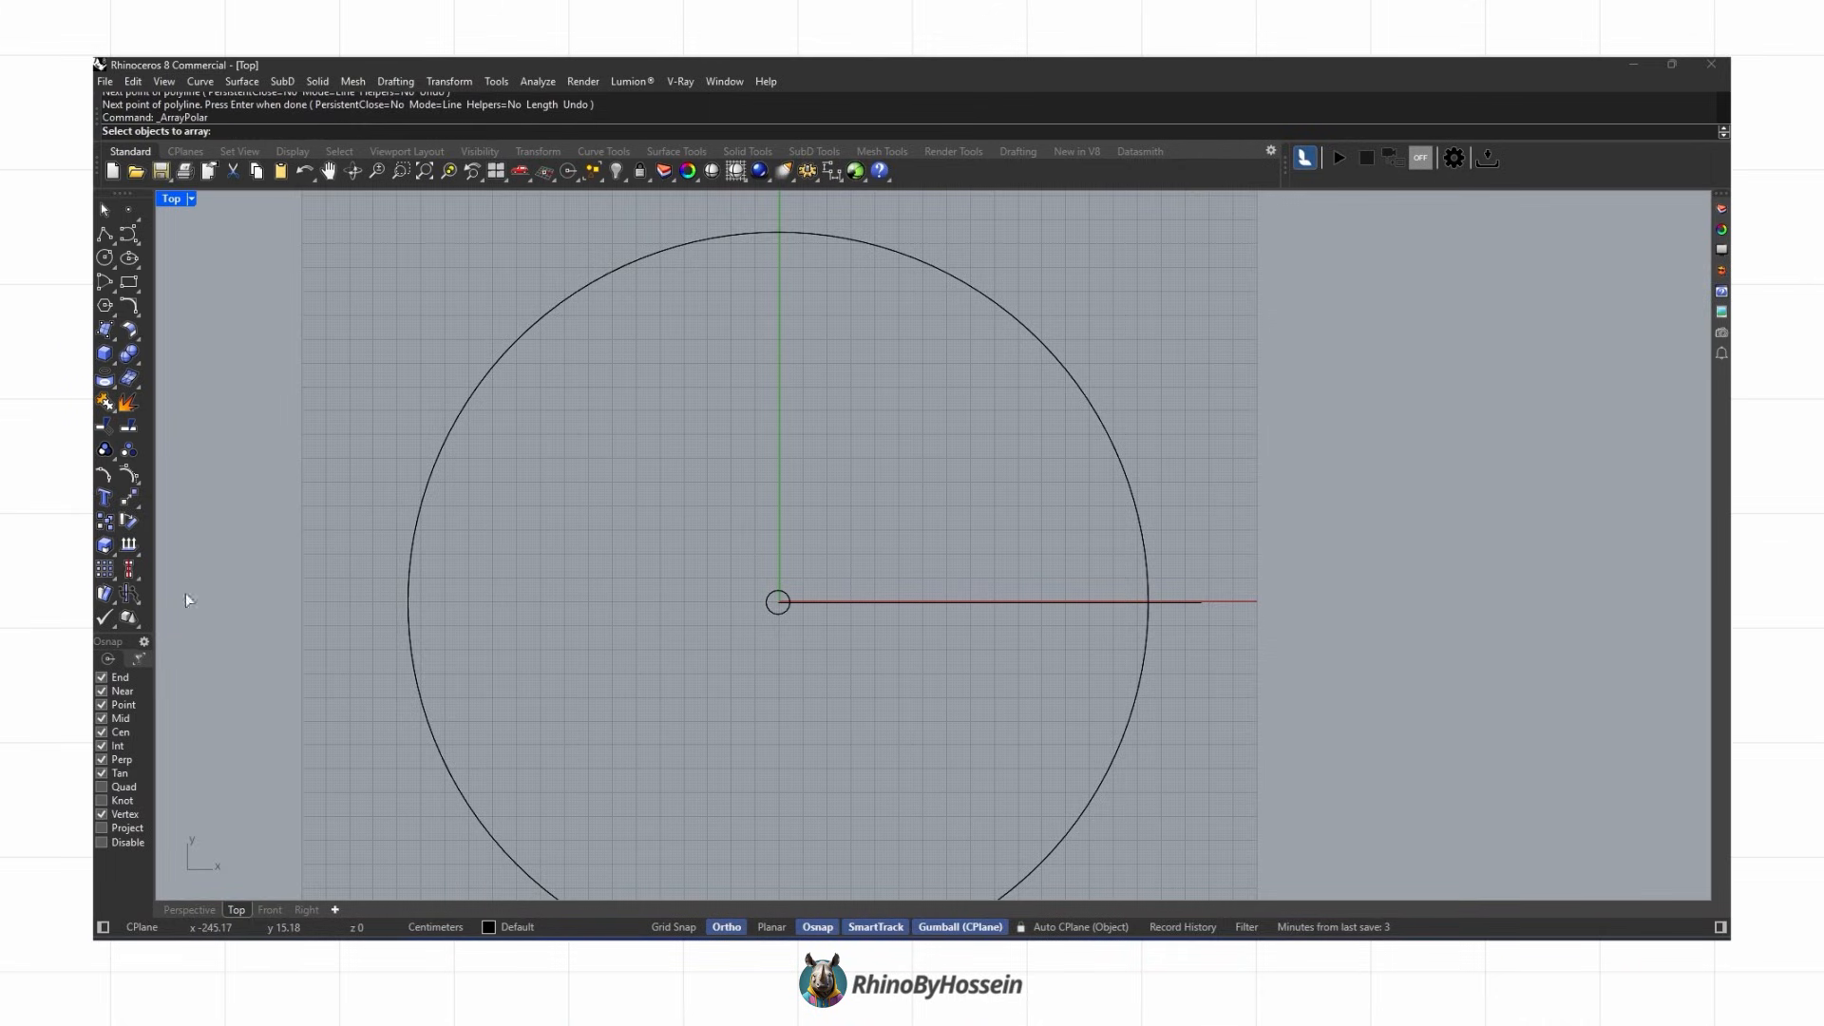
{"action": "left_click", "coordinate": [899, 602]}
{"action": "scroll", "coordinate": [914, 574], "scroll_direction": "down", "scroll_amount": 4}
{"action": "key", "text": "Return"}
{"action": "scroll", "coordinate": [817, 607], "scroll_direction": "up", "scroll_amount": 2}
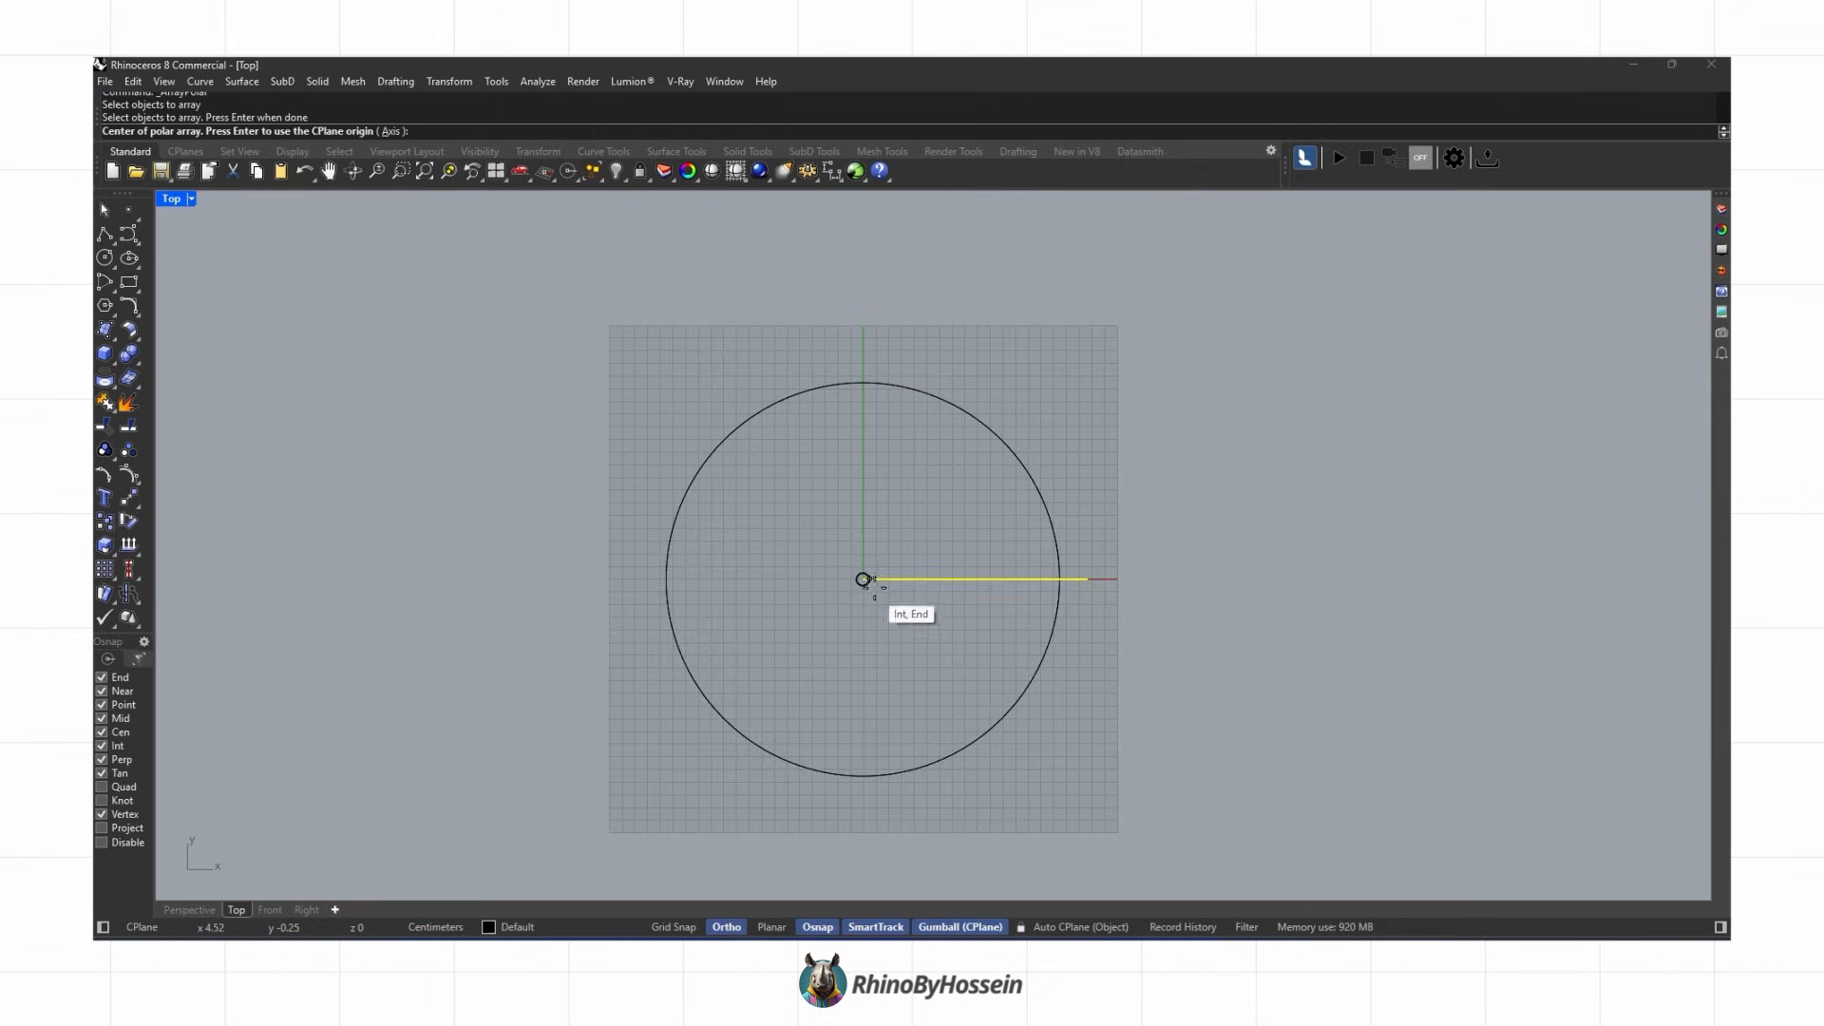
{"action": "left_click", "coordinate": [861, 579]}
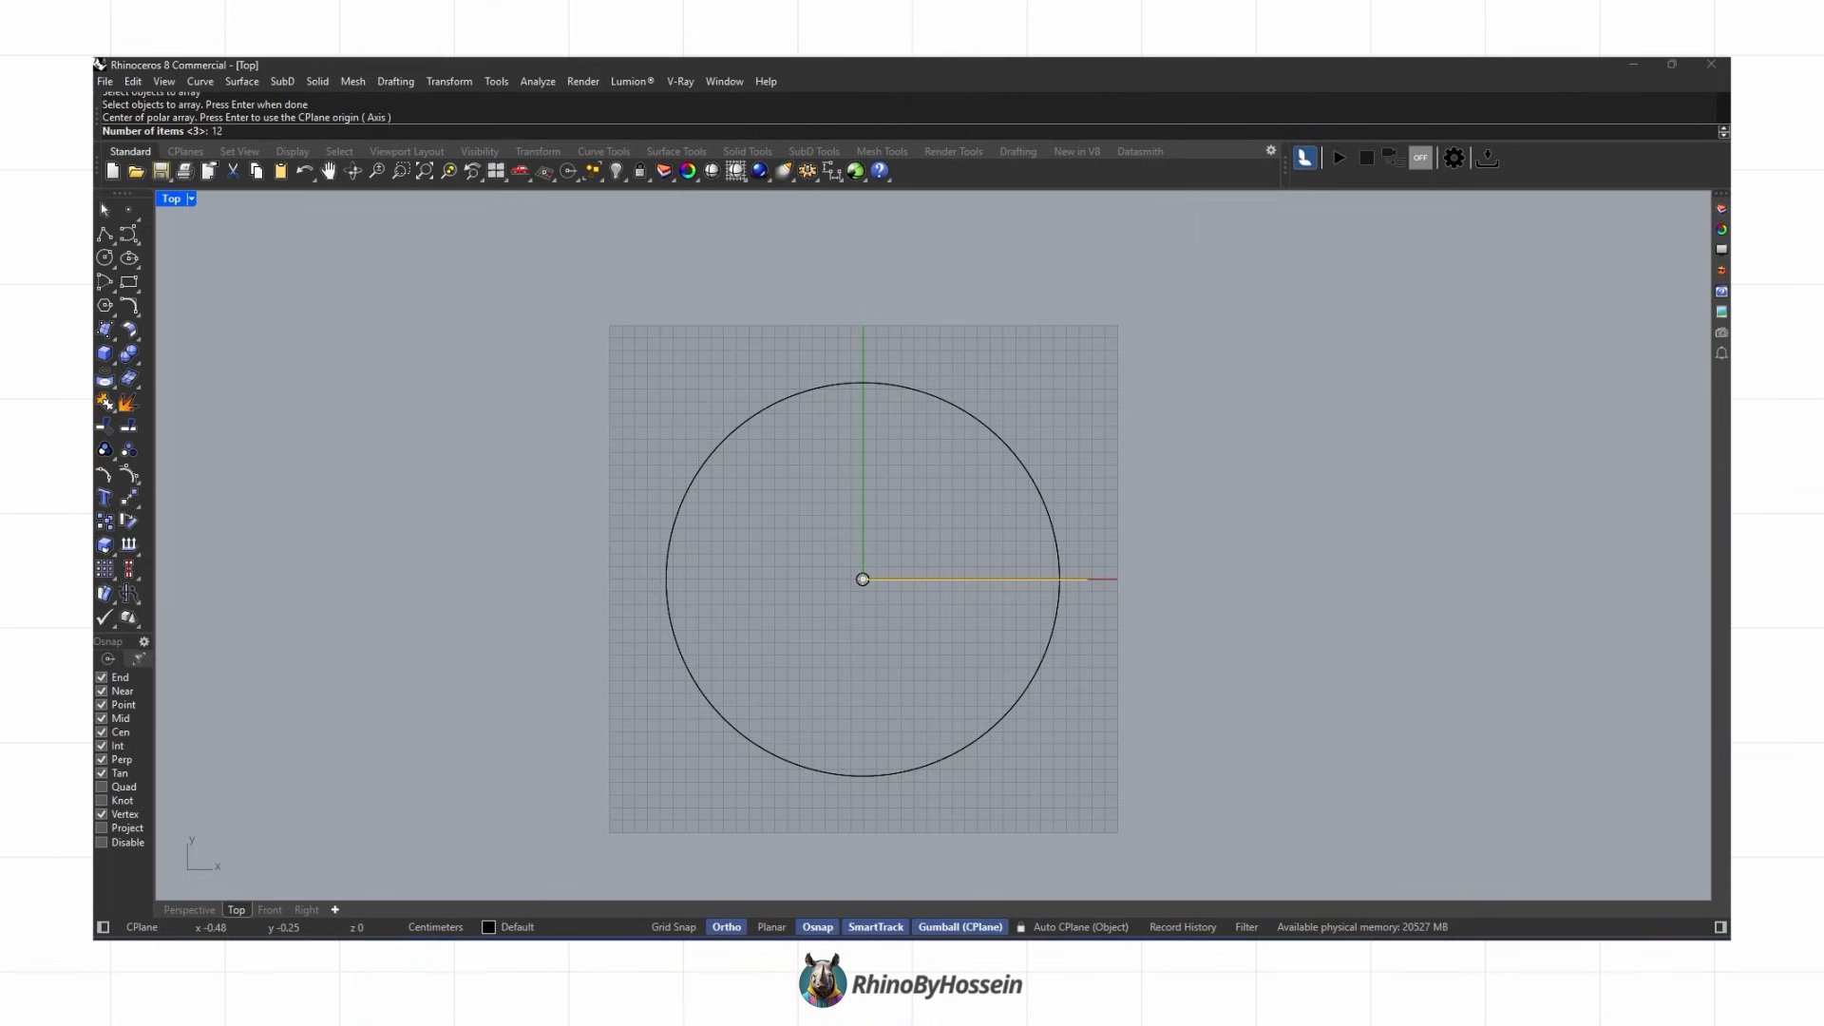
{"action": "key", "text": "Return"}
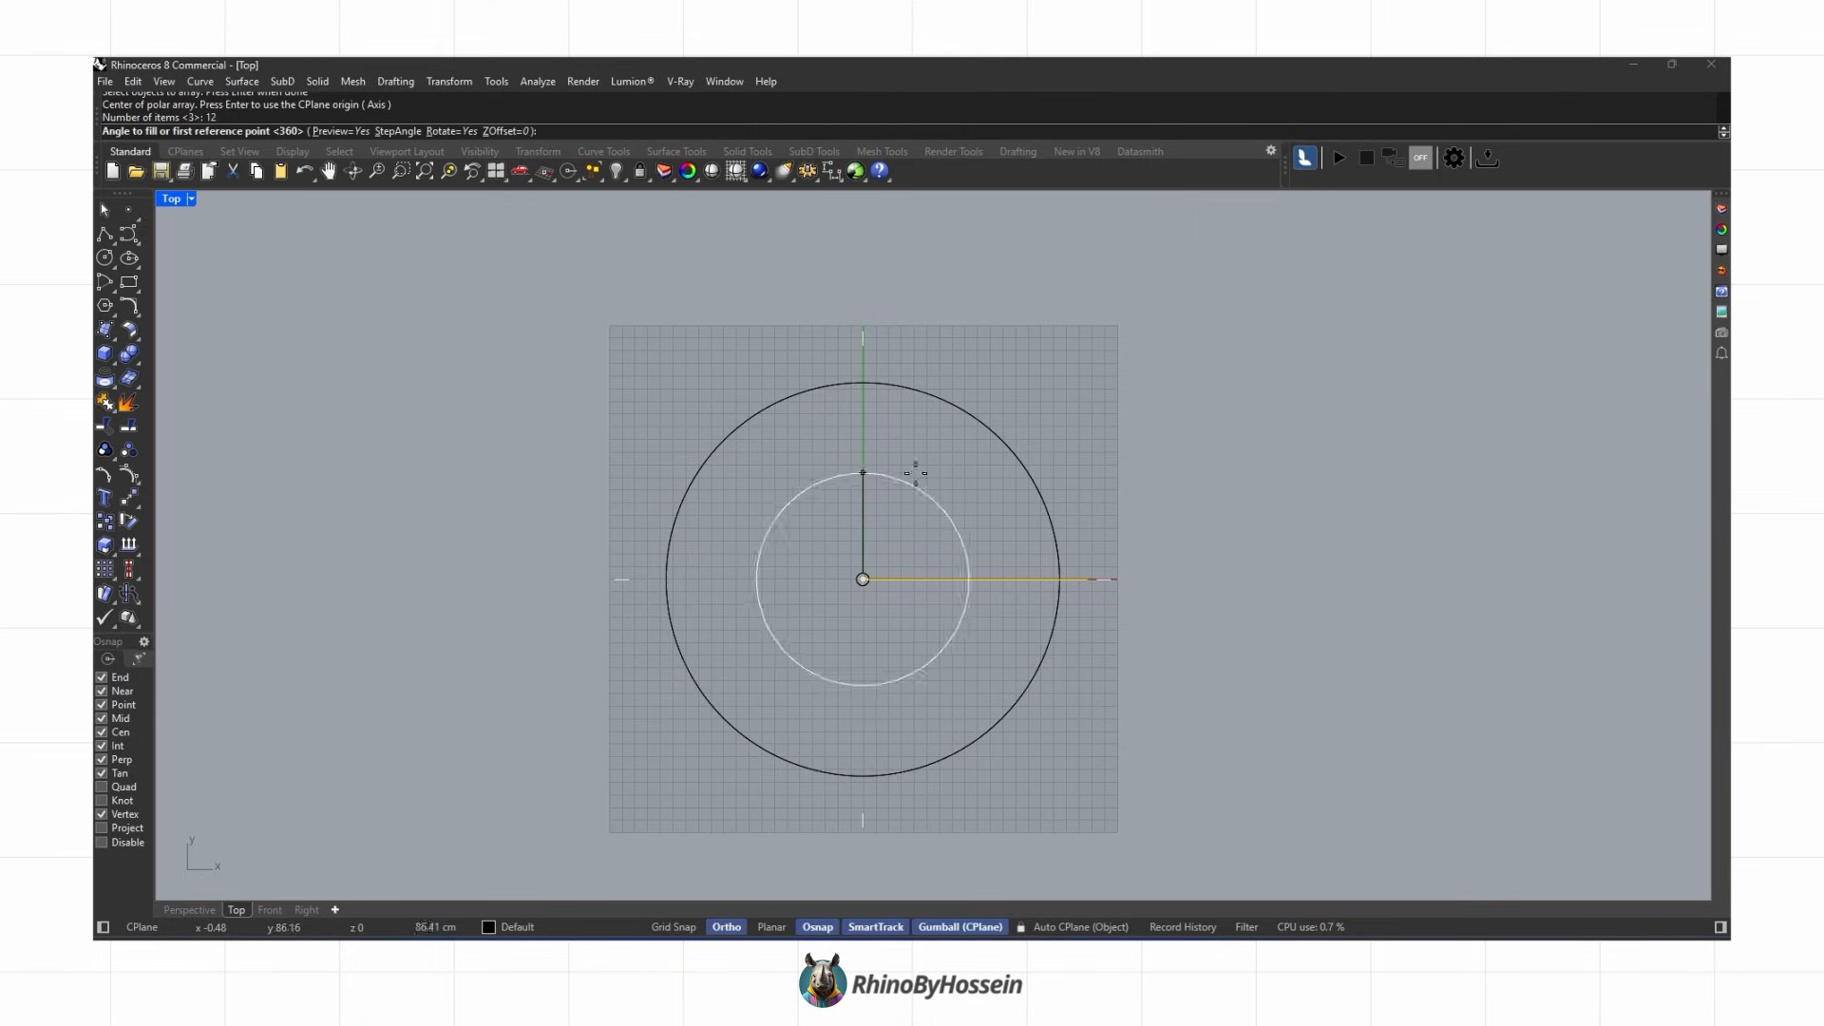
{"action": "left_click", "coordinate": [1115, 580]}
{"action": "key", "text": "Return"}
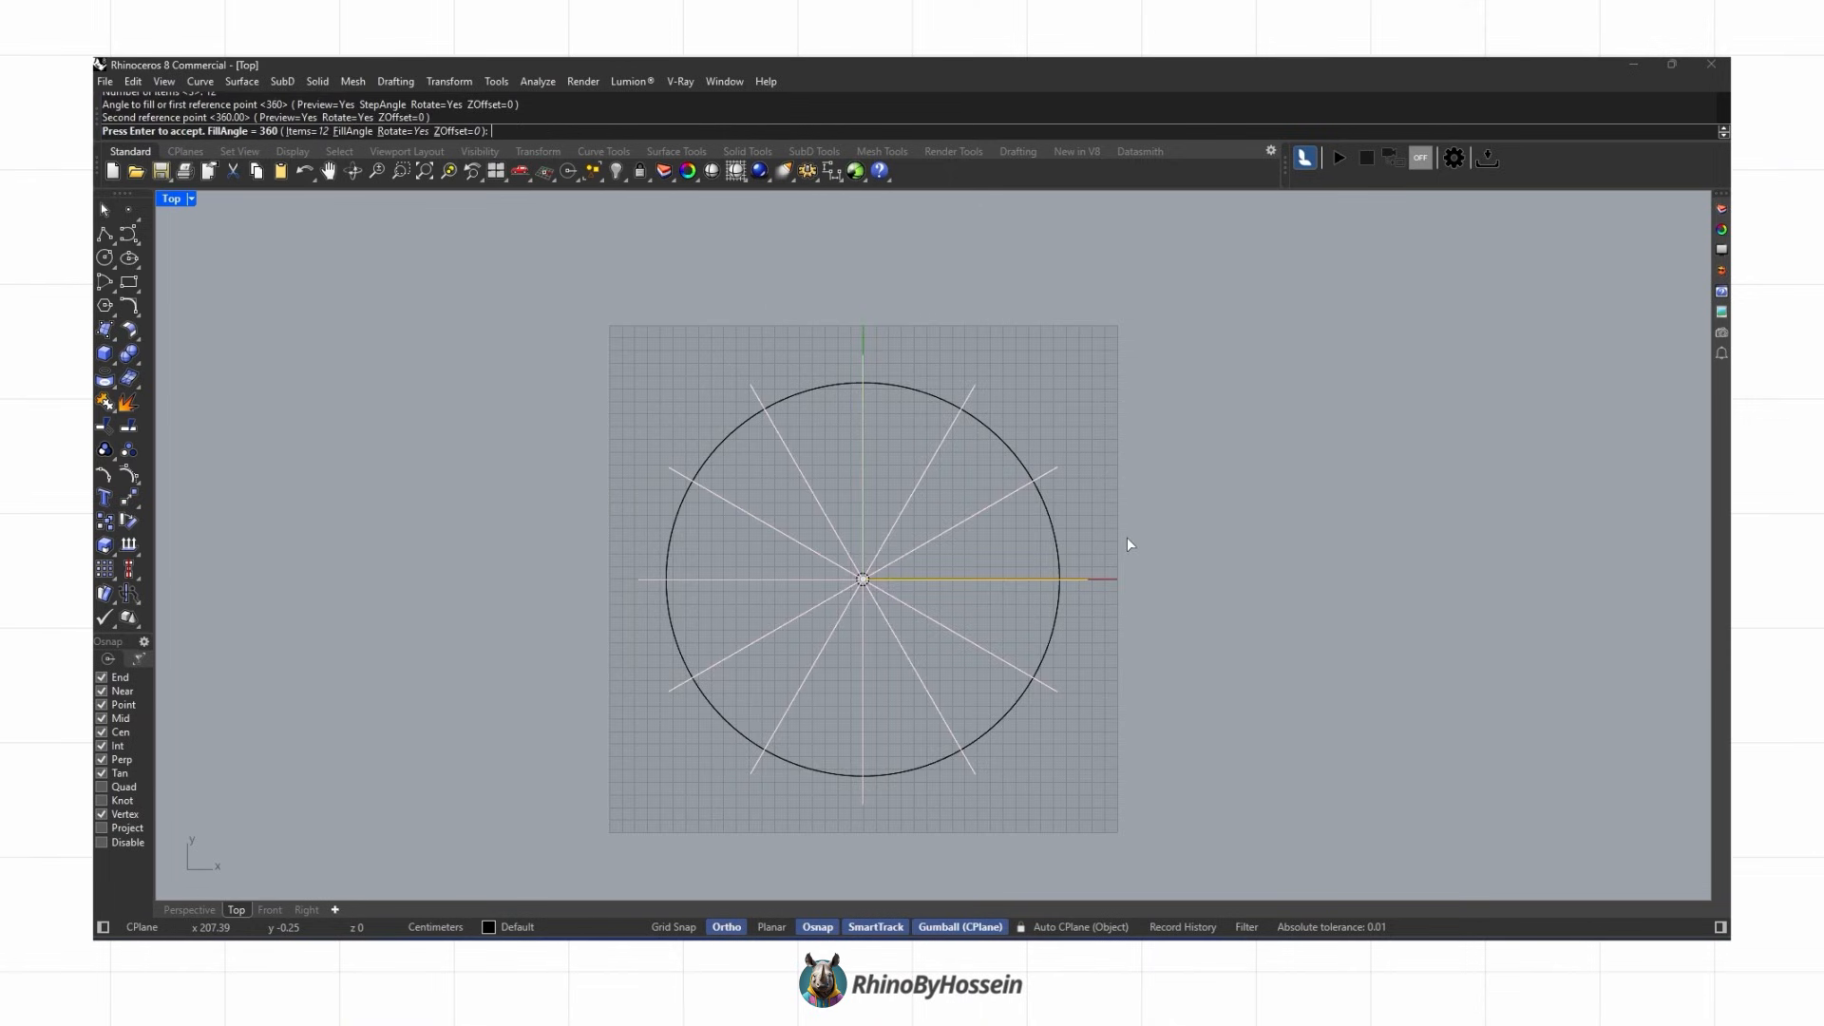
{"action": "key", "text": "Return"}
Step: Select the inner and outer circles and create planar surfaces from them
{"action": "right_click_drag", "start_coordinate": [921, 595], "coordinate": [938, 586]}
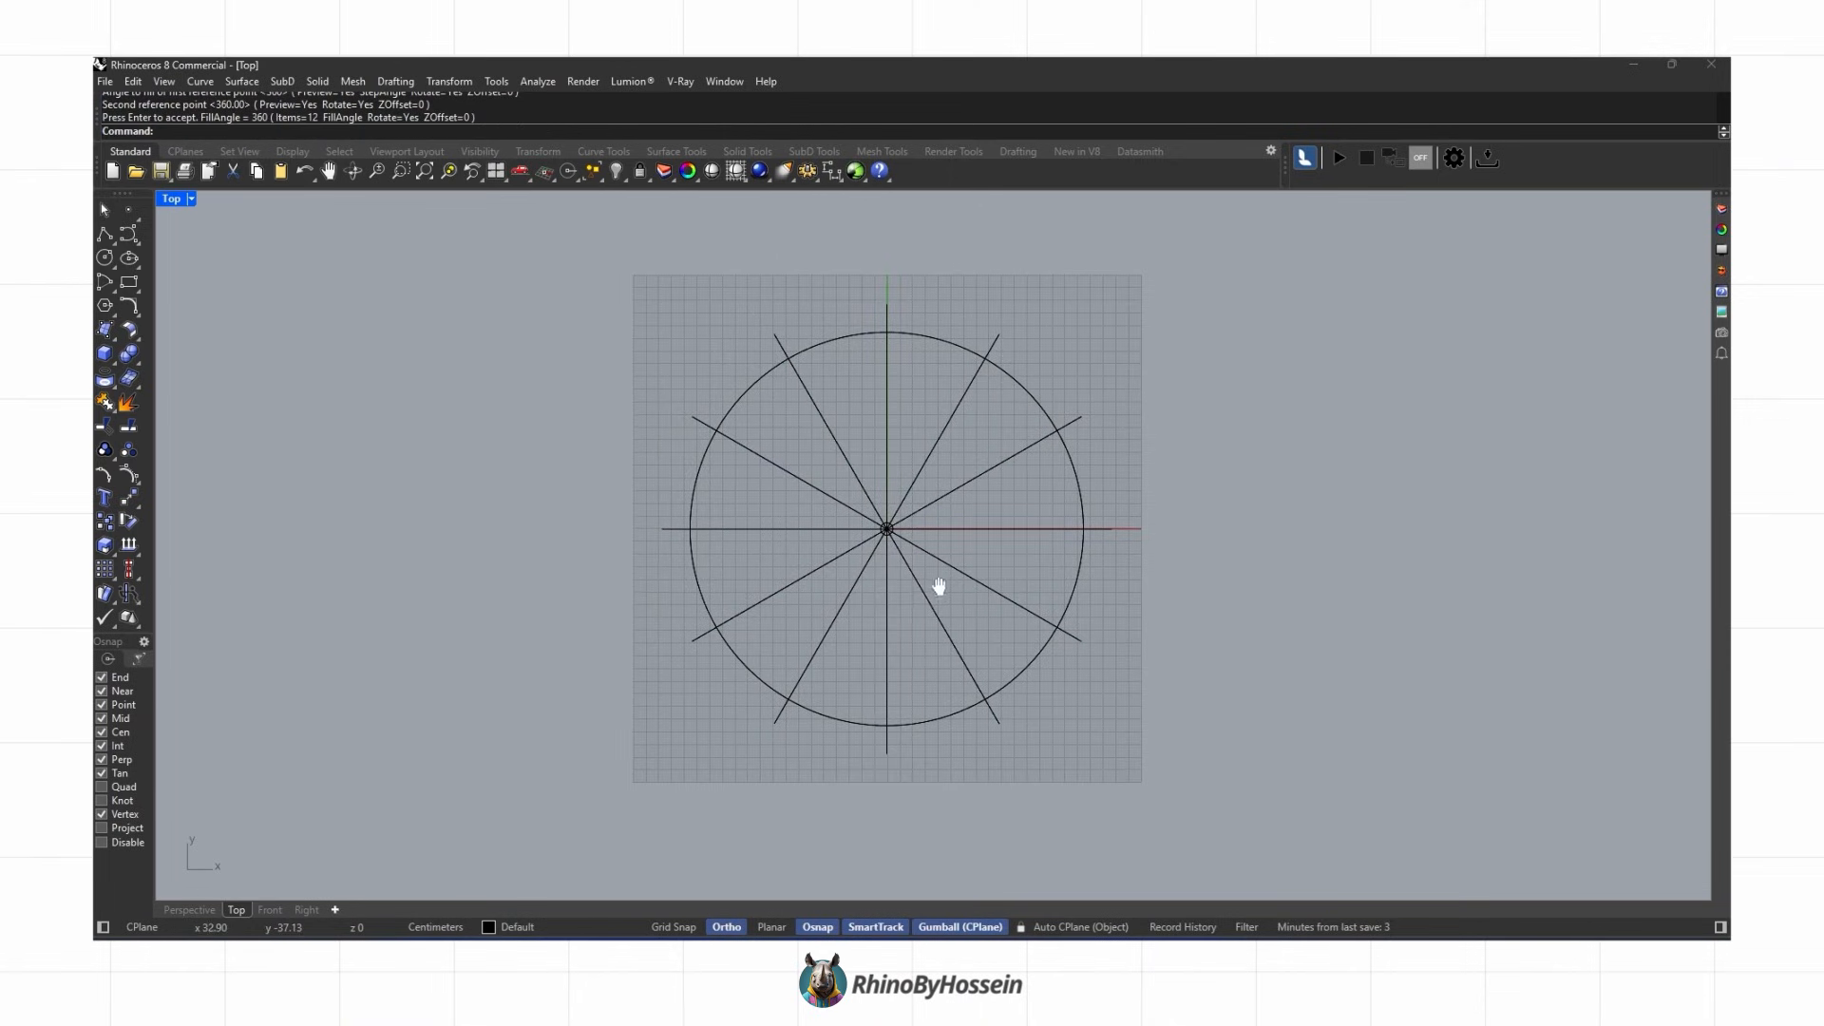
{"action": "left_click", "coordinate": [828, 719]}
{"action": "scroll", "coordinate": [888, 534], "scroll_direction": "up", "scroll_amount": 5}
{"action": "left_click", "coordinate": [885, 528], "text": "shift"}
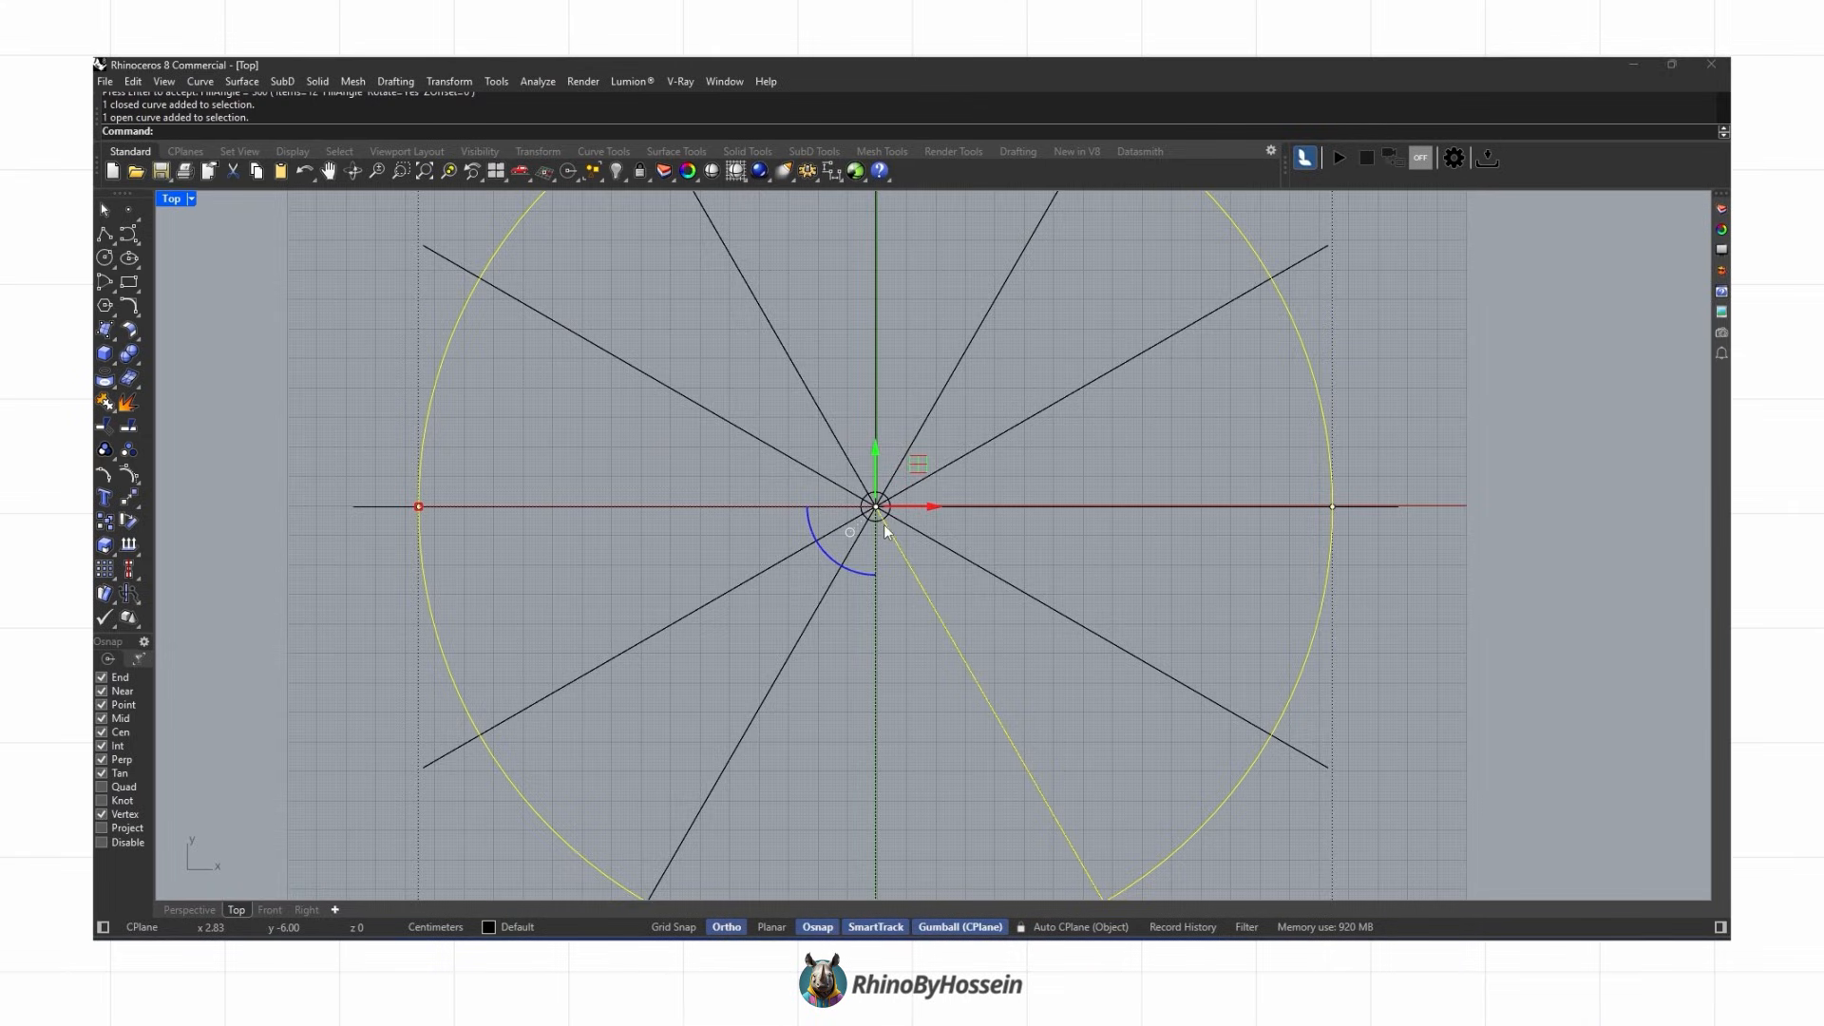
{"action": "key", "text": "Escape"}
{"action": "scroll", "coordinate": [893, 544], "scroll_direction": "up", "scroll_amount": 3}
{"action": "left_click", "coordinate": [870, 511]}
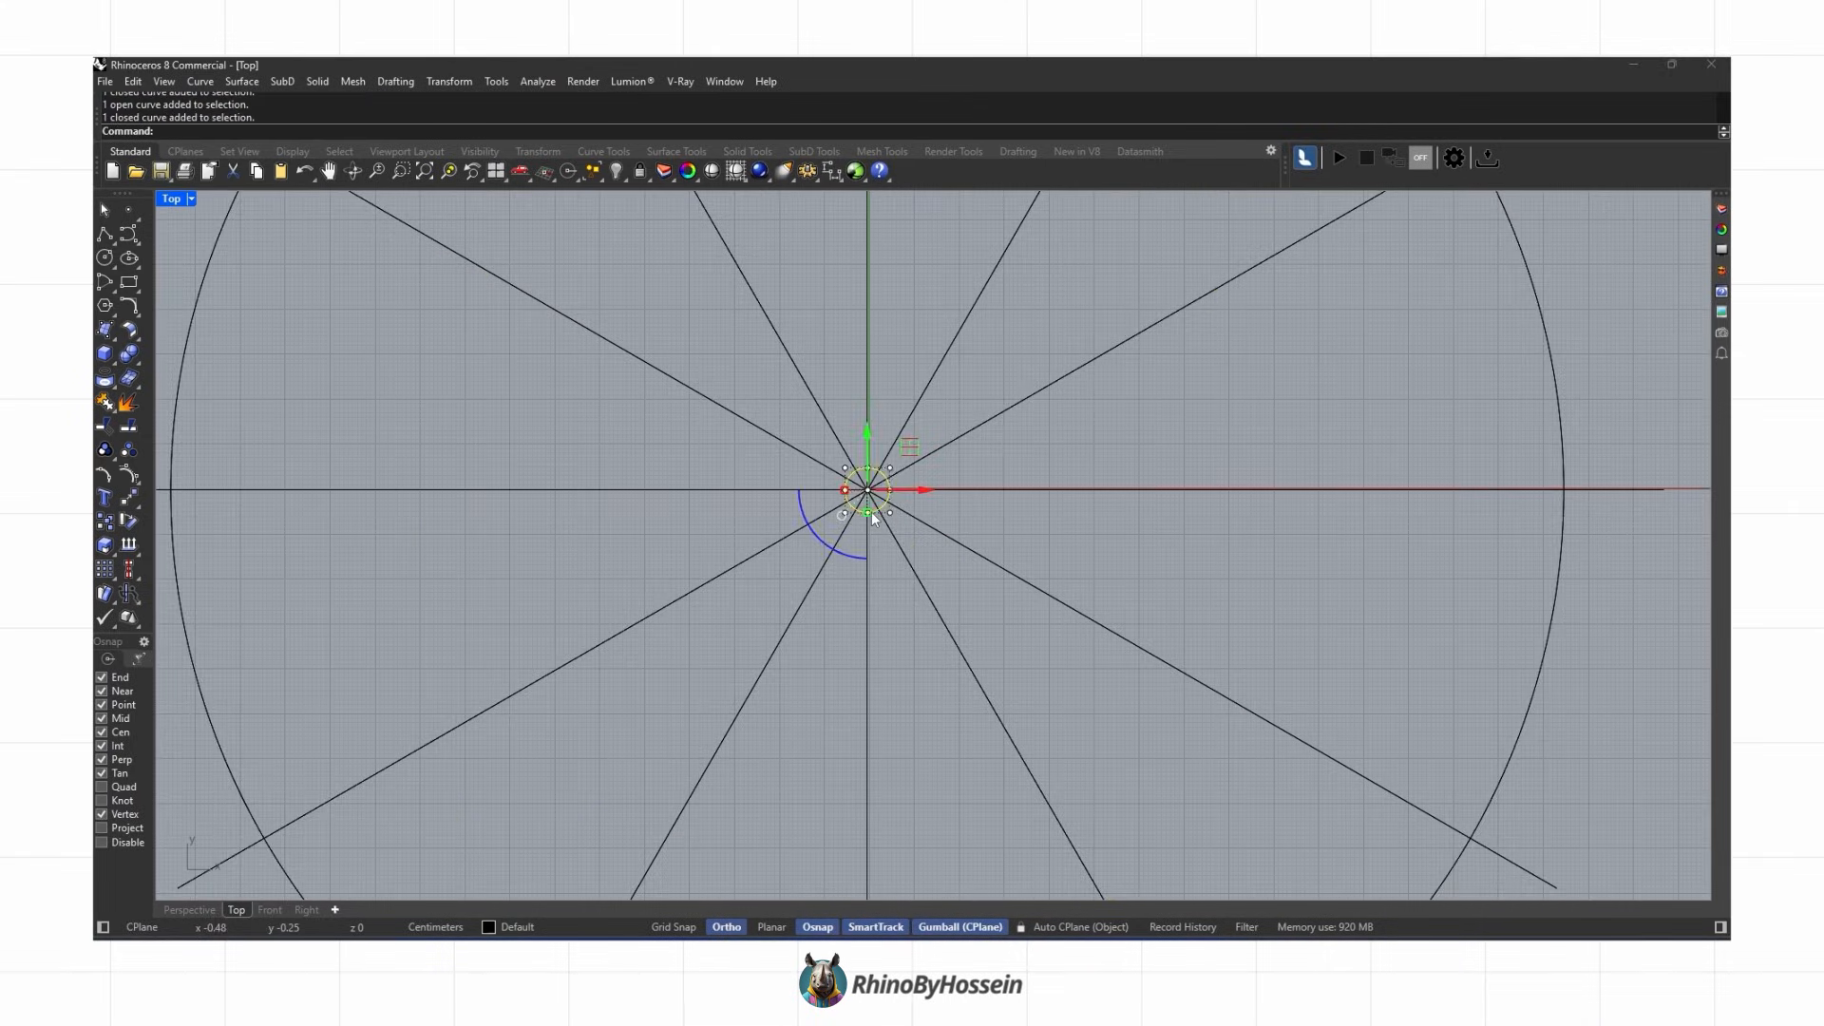
{"action": "scroll", "coordinate": [870, 511], "scroll_direction": "down", "scroll_amount": 5}
{"action": "left_click", "coordinate": [806, 737]}
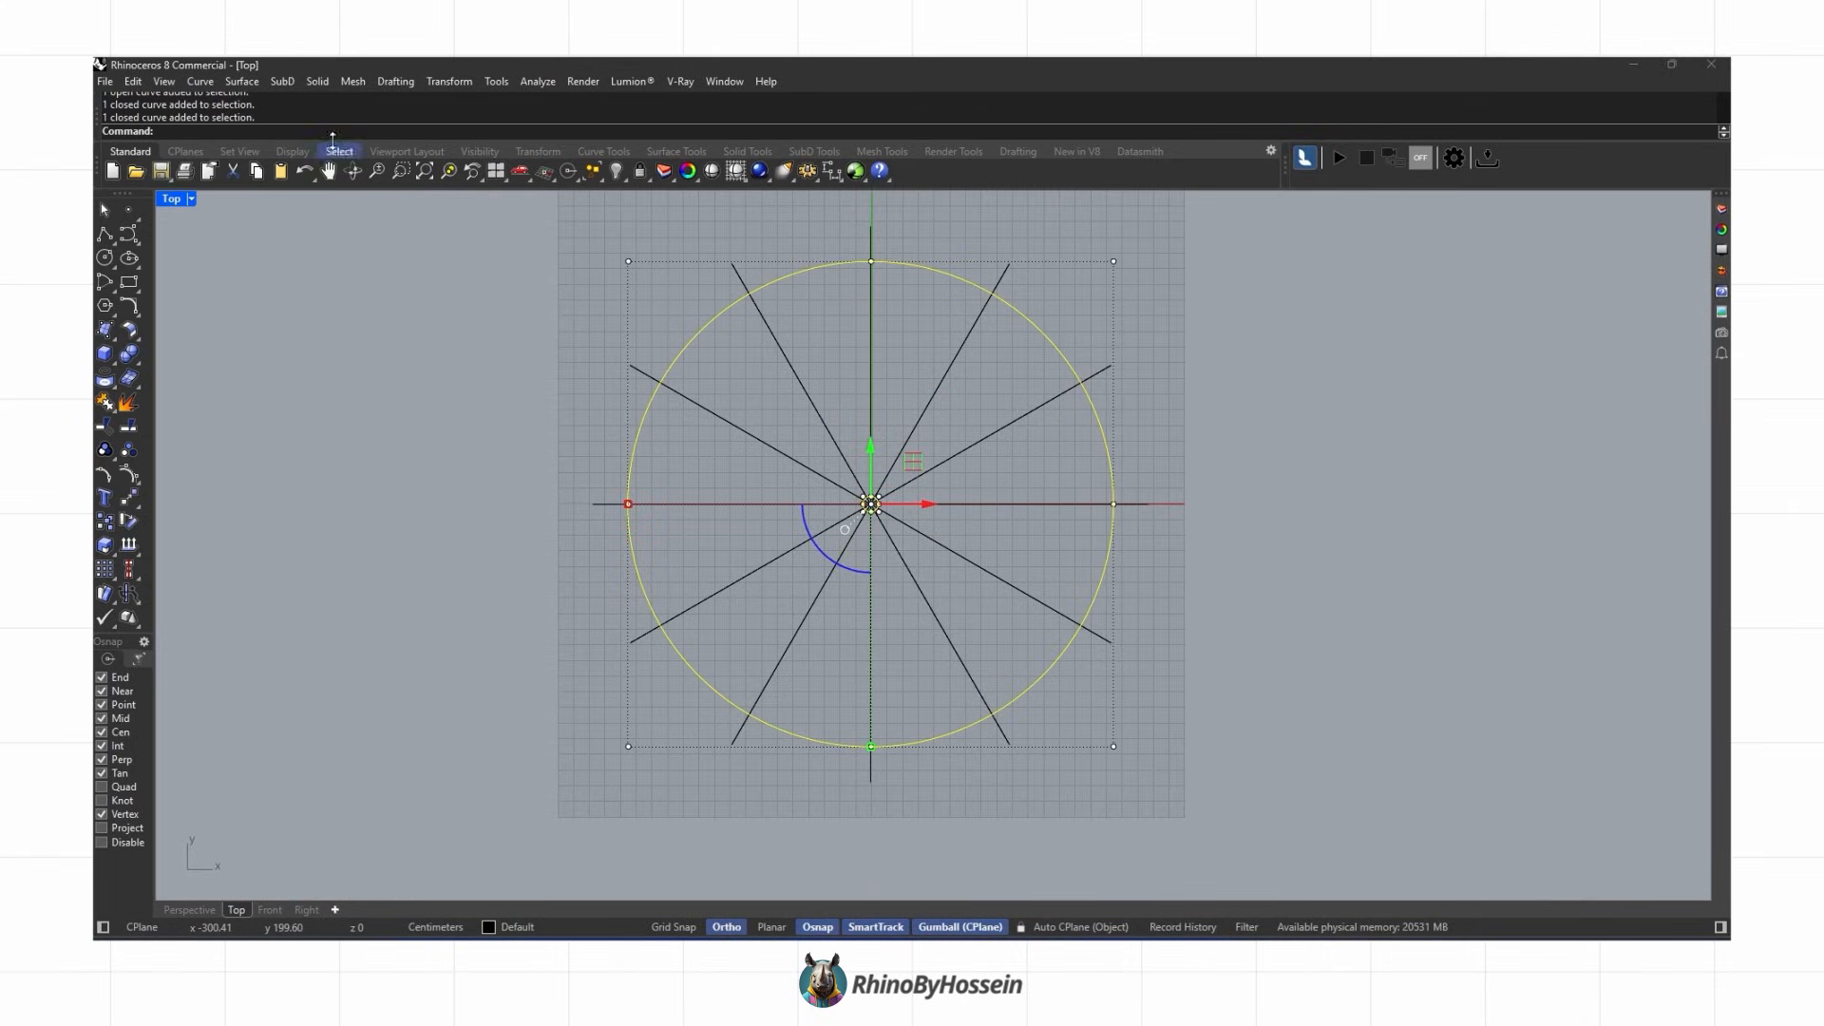
{"action": "left_click", "coordinate": [253, 86]}
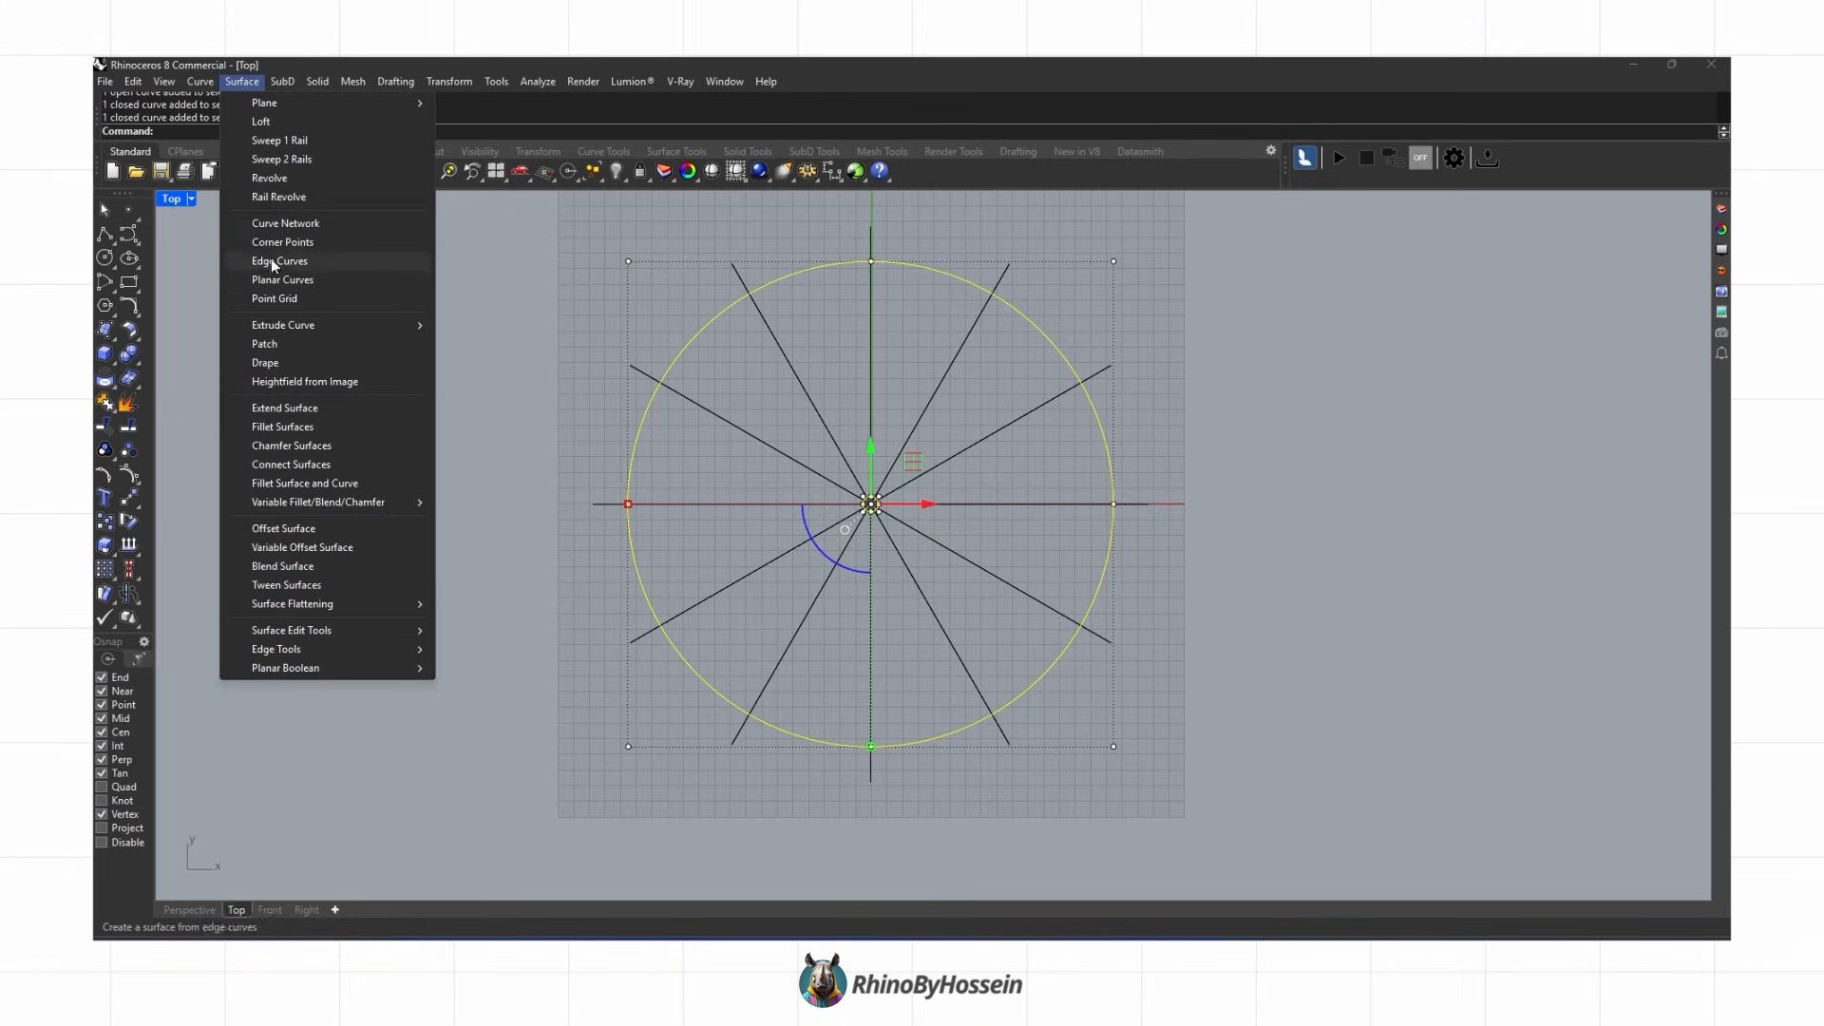
{"action": "left_click", "coordinate": [294, 274]}
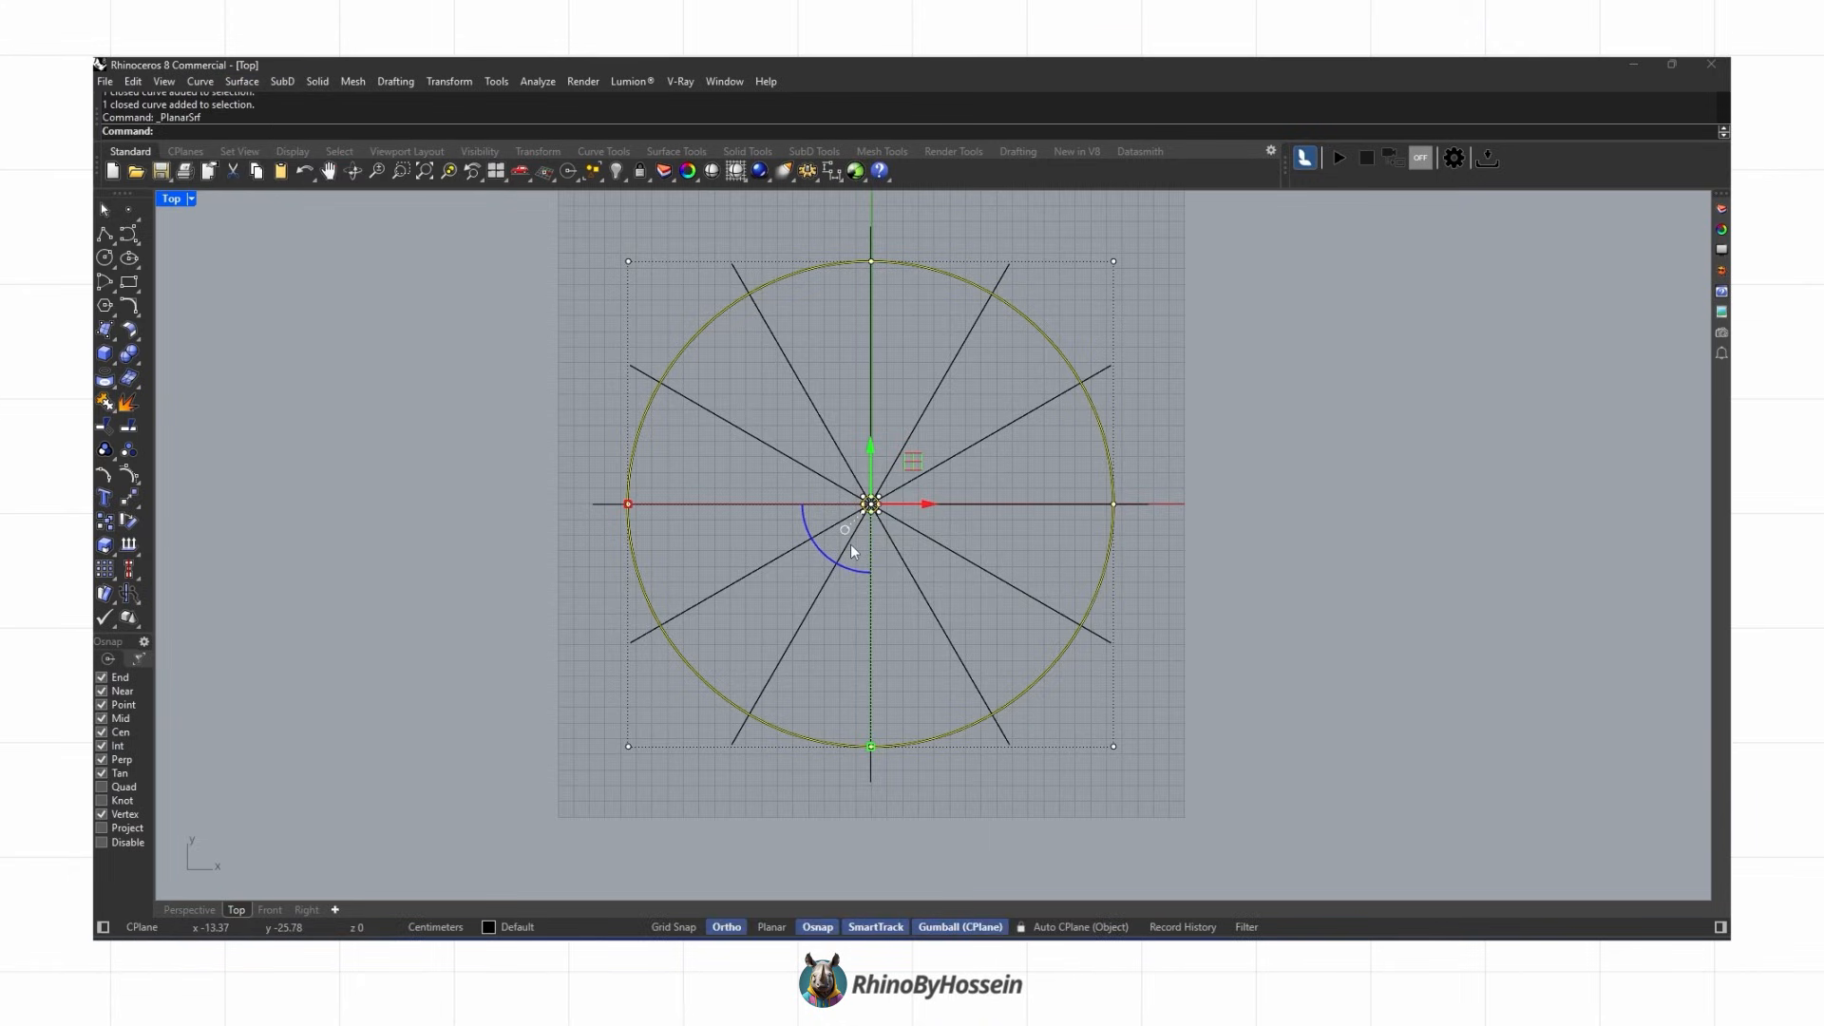
Step: Extrude the small centre circle 280 units as a solid column in the Perspective view
{"action": "scroll", "coordinate": [867, 514], "scroll_direction": "up", "scroll_amount": 5}
{"action": "left_click", "coordinate": [866, 515]}
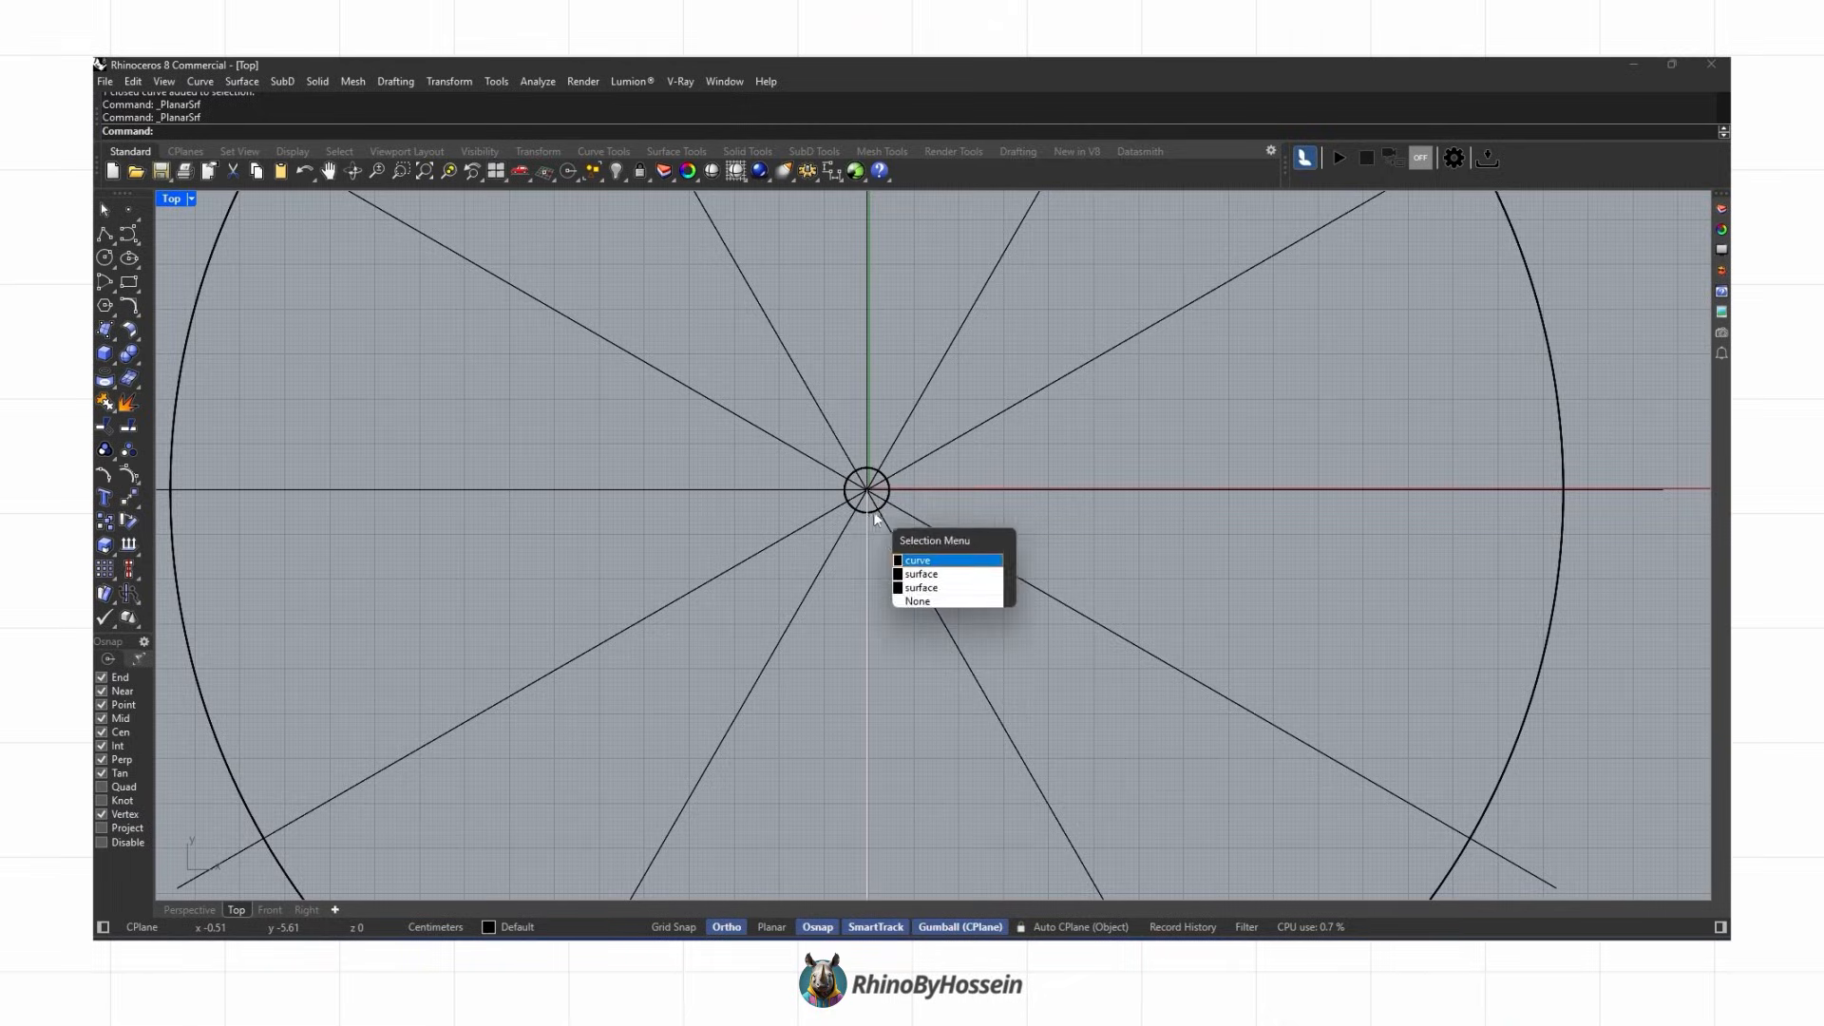
{"action": "left_click", "coordinate": [198, 909]}
{"action": "right_click_drag", "start_coordinate": [798, 703], "coordinate": [857, 612]}
{"action": "scroll", "coordinate": [886, 573], "scroll_direction": "down", "scroll_amount": 5}
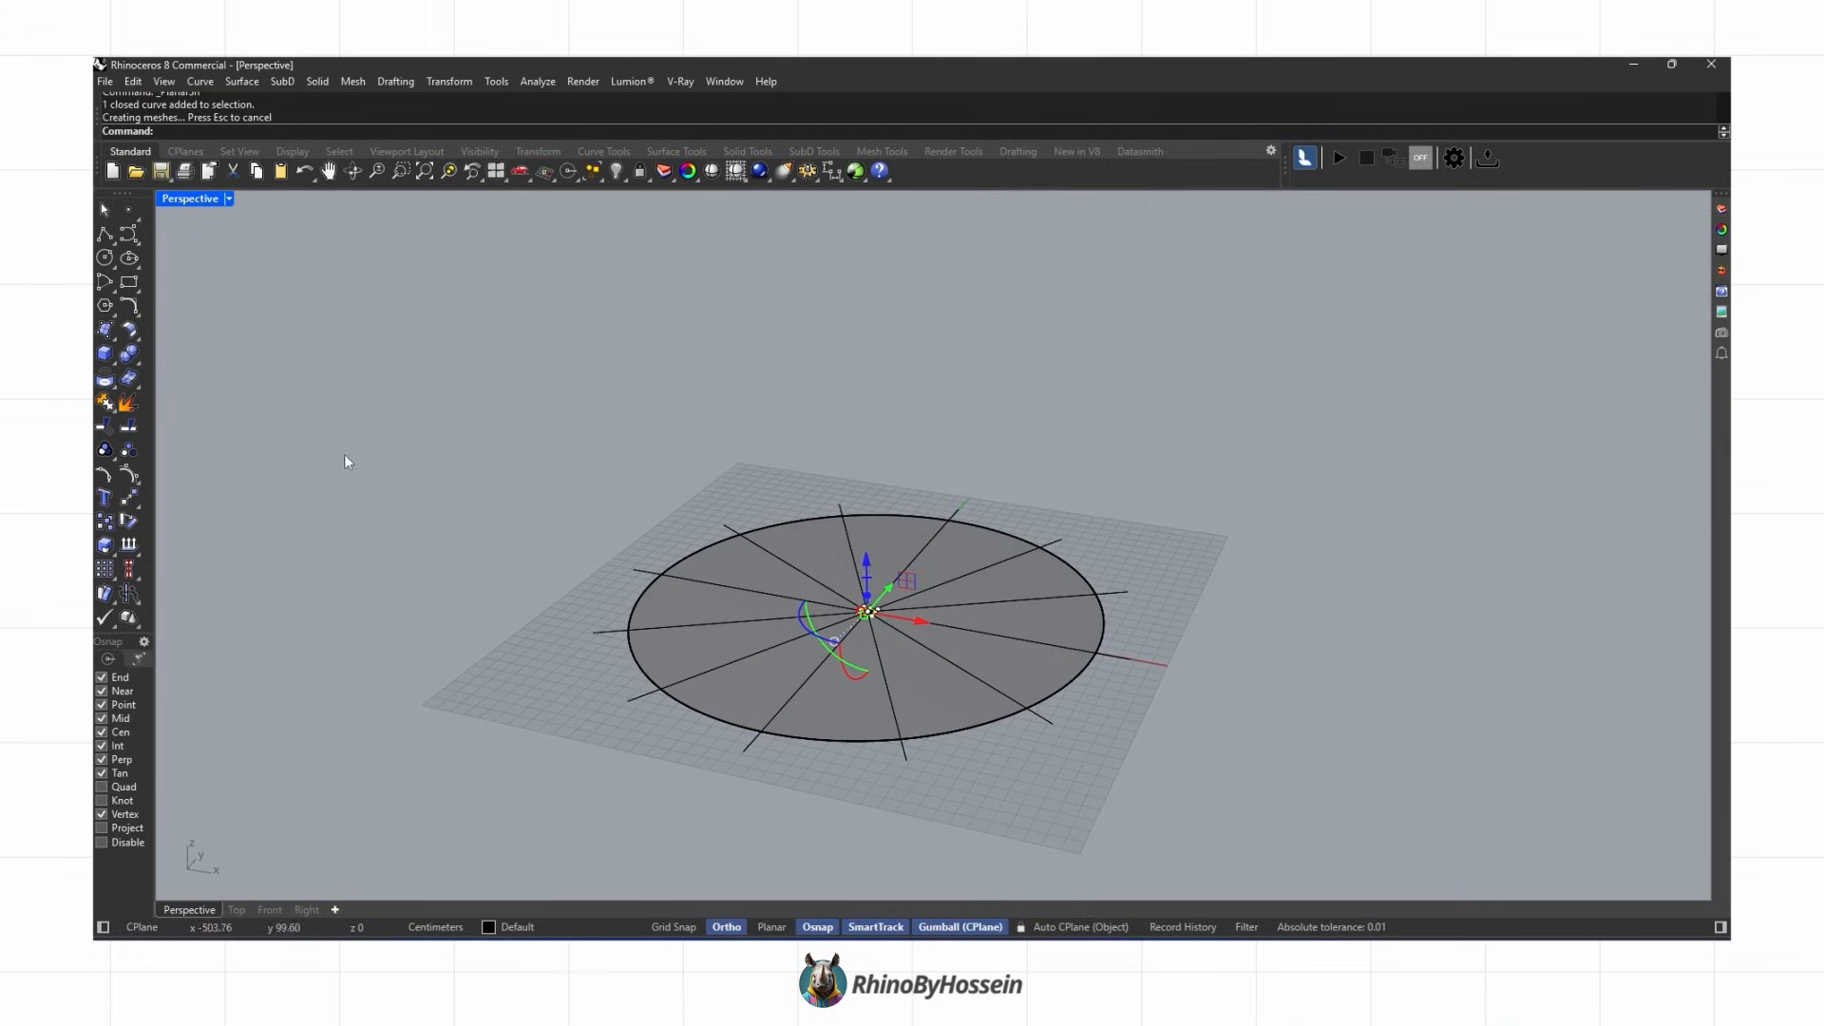
{"action": "left_click", "coordinate": [113, 379]}
{"action": "left_click", "coordinate": [113, 361]}
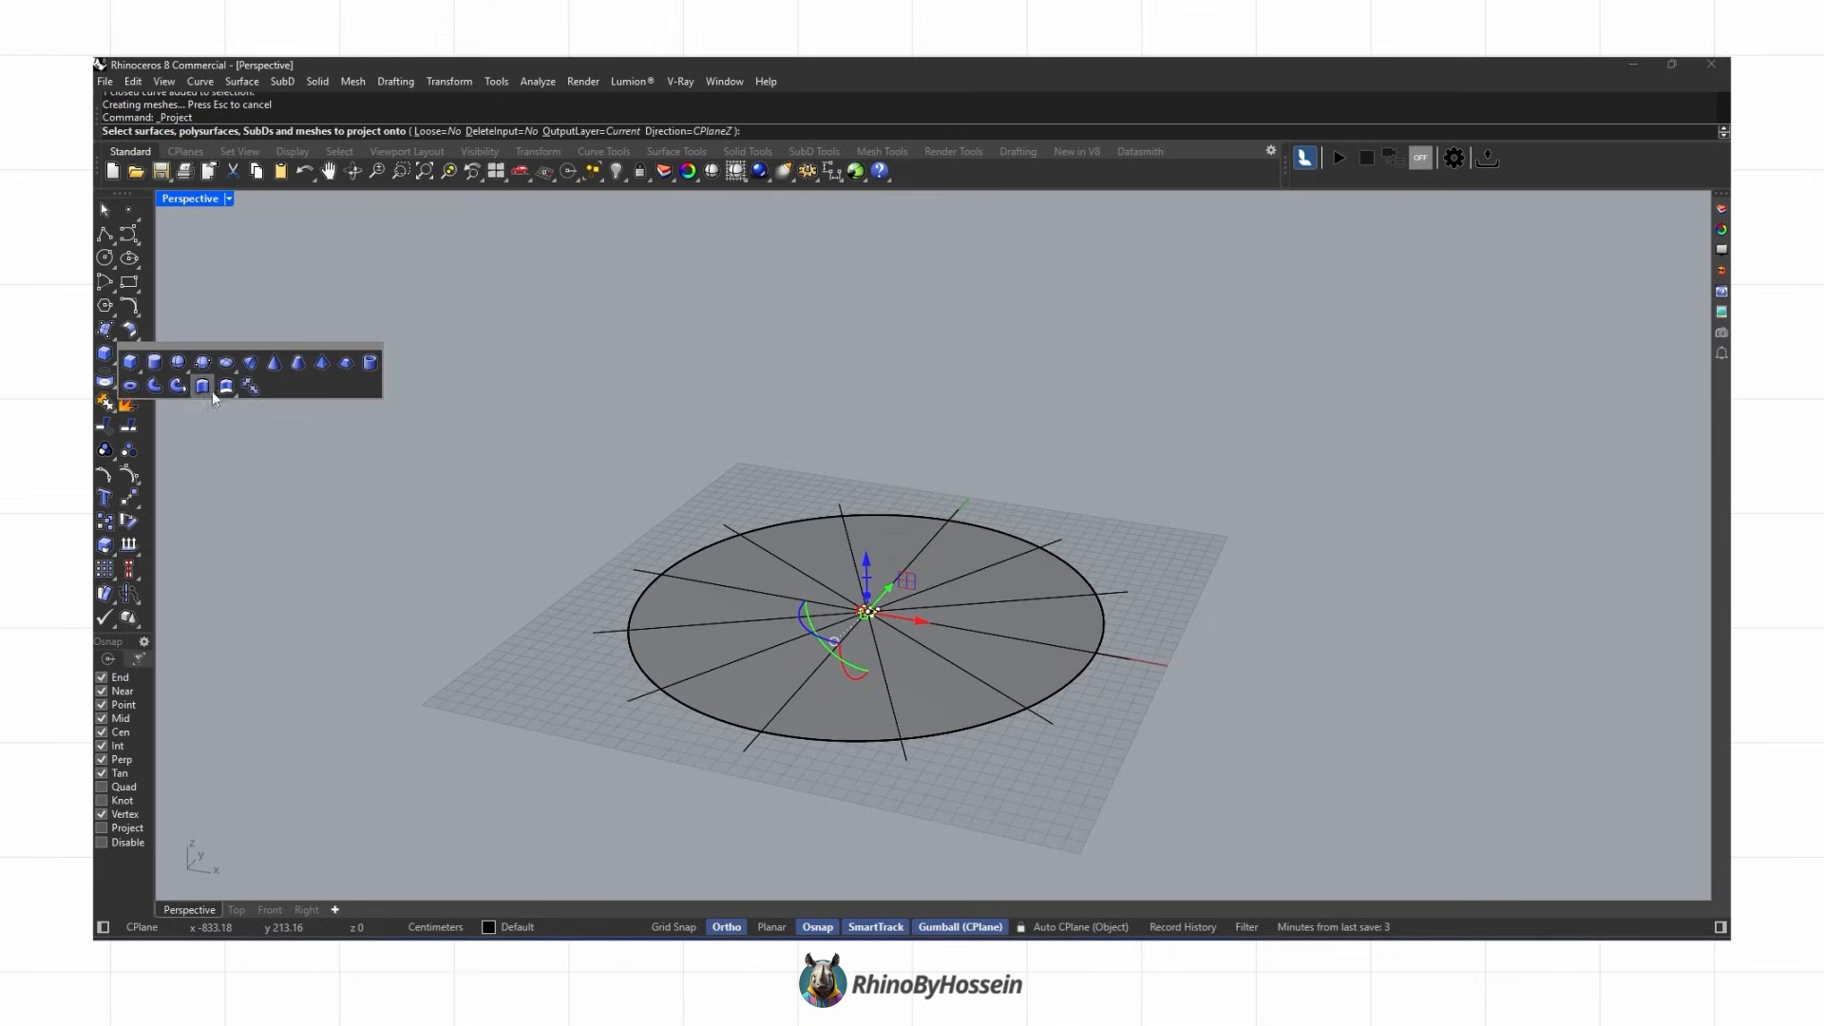
{"action": "left_click", "coordinate": [204, 384]}
{"action": "scroll", "coordinate": [437, 471], "scroll_direction": "down", "scroll_amount": 2}
{"action": "type", "text": "280"}
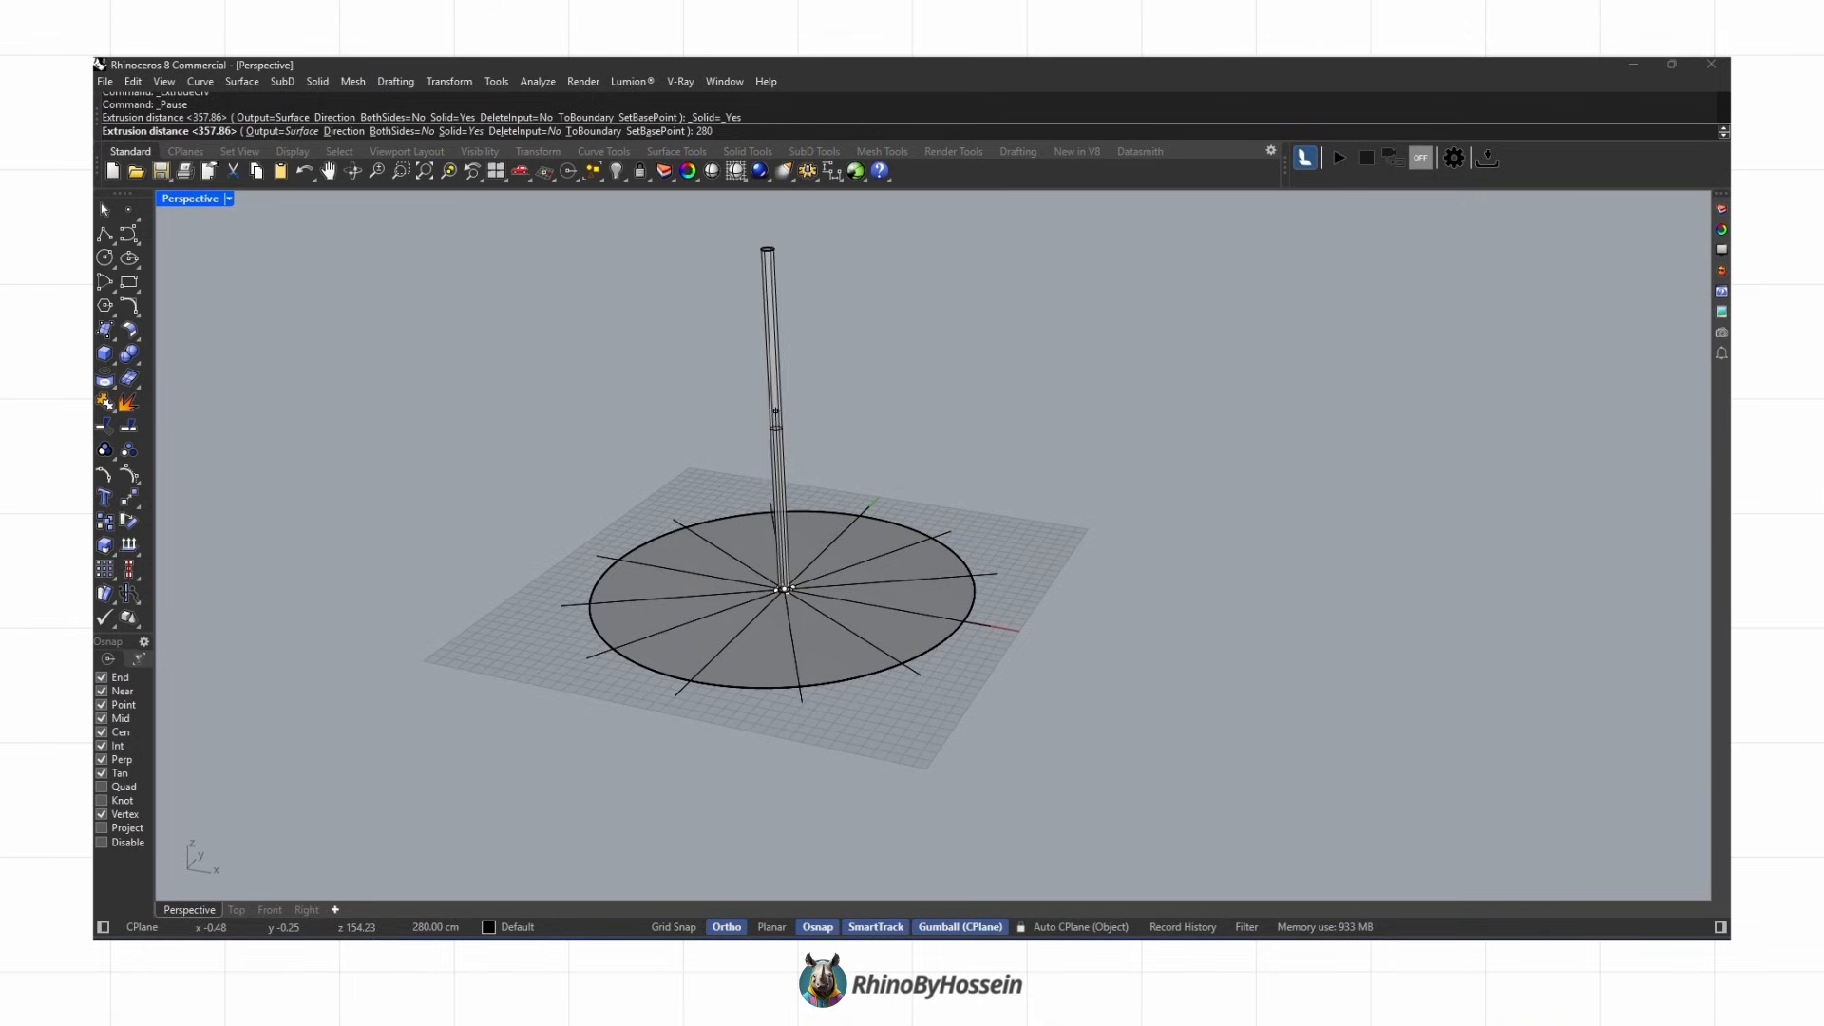
{"action": "key", "text": "Return"}
Step: Delete a selected object near the column and drag the column's top face upward
{"action": "mouse_move", "coordinate": [452, 450]}
{"action": "right_mouse_down"}
{"action": "mouse_move", "coordinate": [995, 549]}
{"action": "mouse_move", "coordinate": [945, 664]}
{"action": "mouse_move", "coordinate": [949, 537]}
{"action": "mouse_move", "coordinate": [873, 416]}
{"action": "right_mouse_up"}
{"action": "key", "text": "Delete"}
{"action": "left_click", "coordinate": [907, 402], "text": "ctrl+shift"}
{"action": "scroll", "coordinate": [971, 435], "scroll_direction": "down", "scroll_amount": 3}
{"action": "left_click_drag", "start_coordinate": [930, 366], "coordinate": [930, 228]}
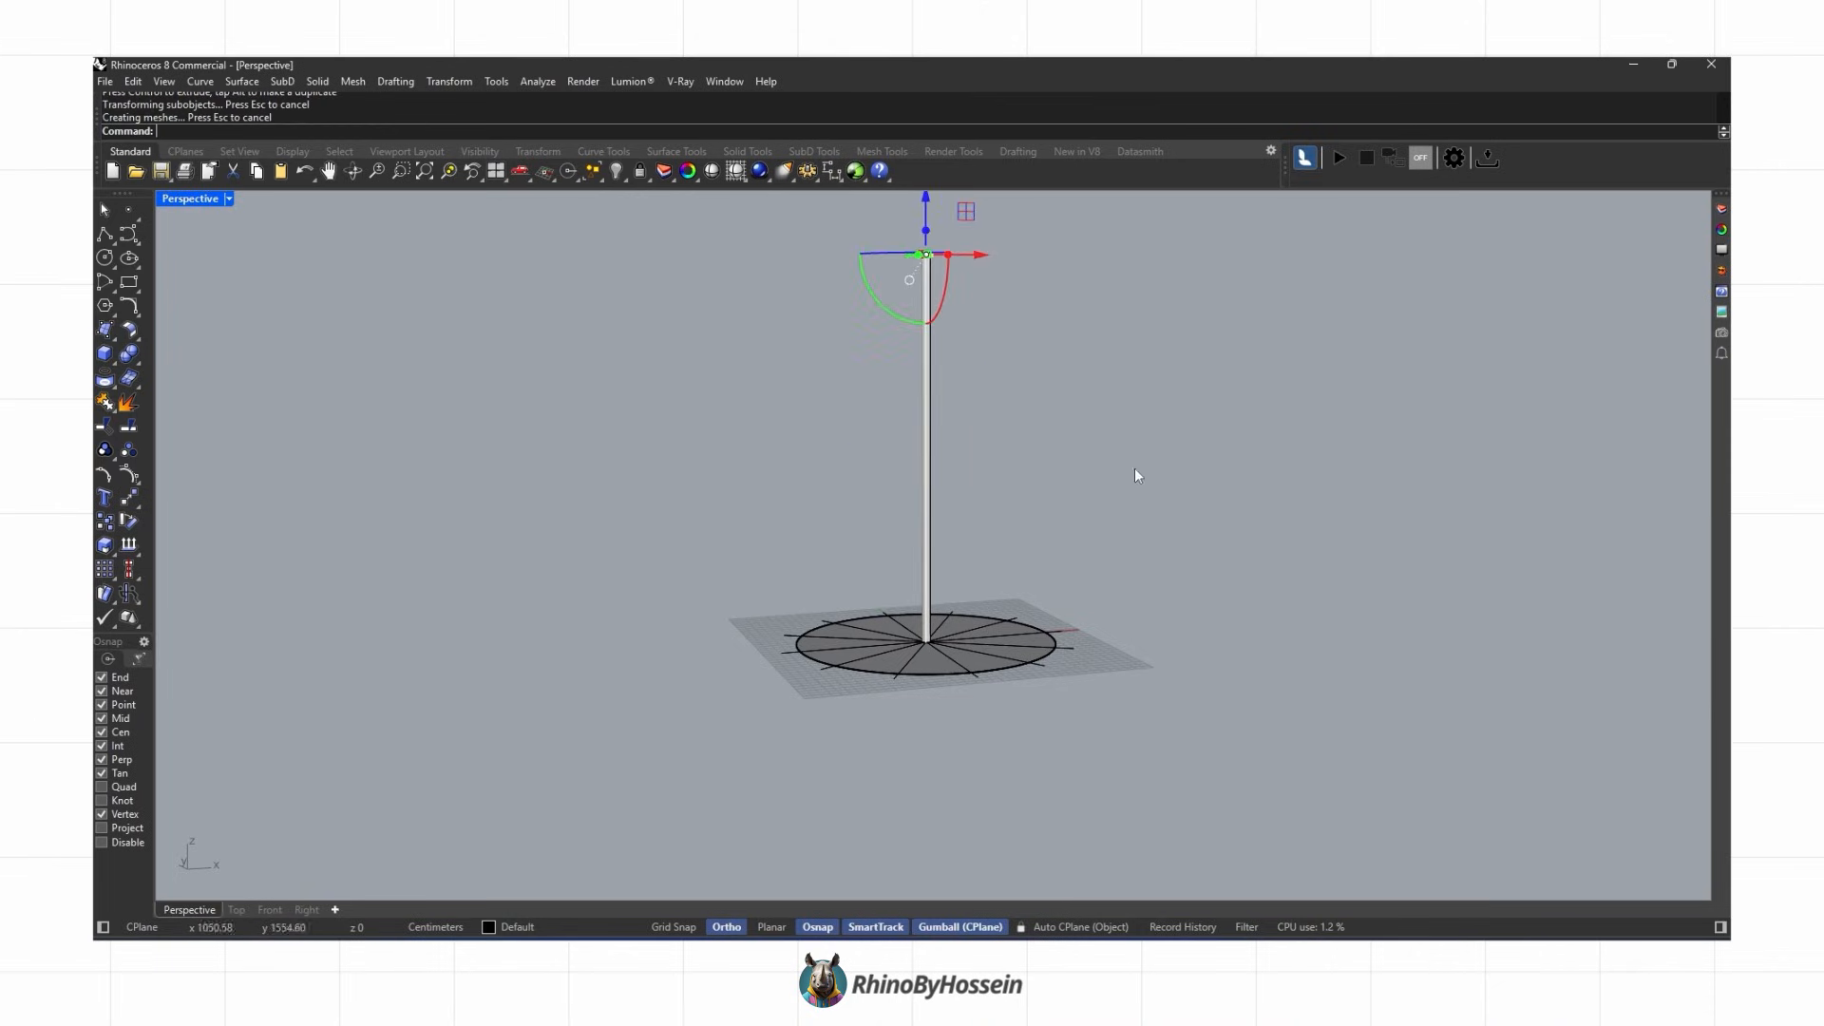
Step: Select the duplicate disk surface from the overlapping objects and delete it
{"action": "left_click", "coordinate": [1134, 467]}
{"action": "right_click_drag", "start_coordinate": [1134, 467], "coordinate": [999, 604]}
{"action": "scroll", "coordinate": [902, 701], "scroll_direction": "up", "scroll_amount": 4}
{"action": "left_click", "coordinate": [902, 701]}
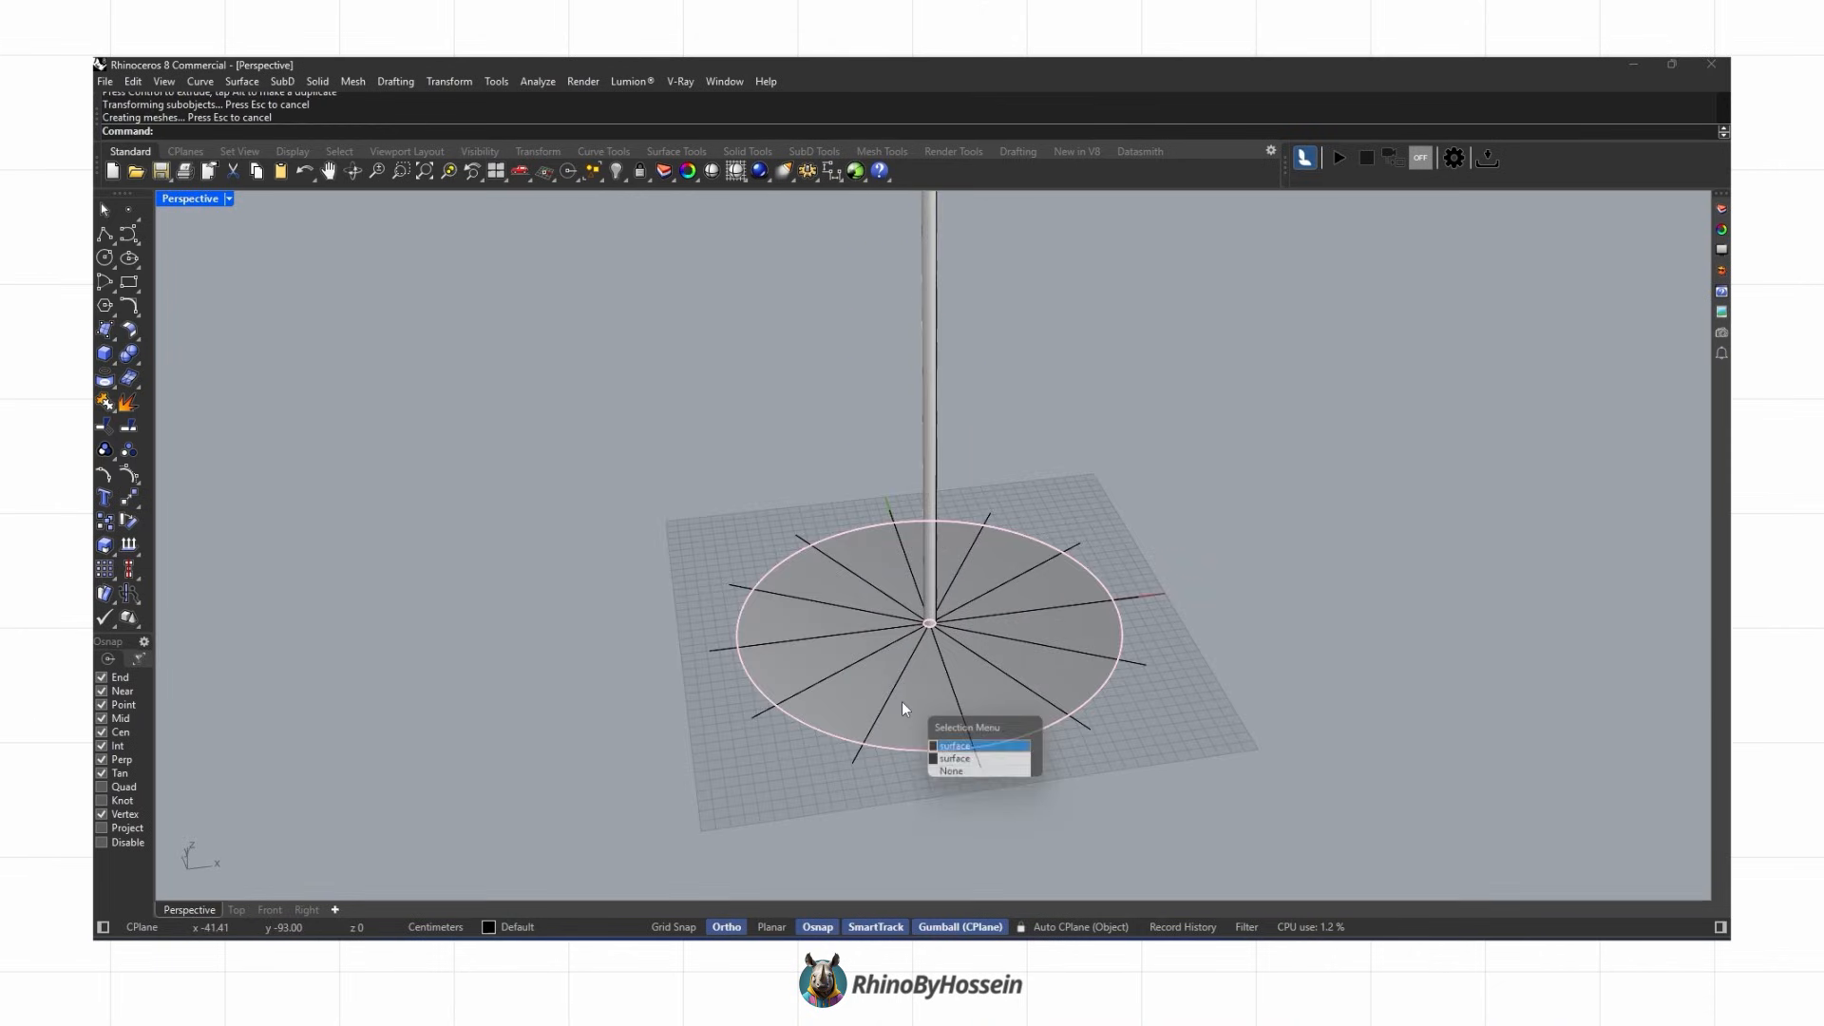
{"action": "left_click", "coordinate": [972, 761]}
{"action": "key", "text": "Delete"}
Step: Split the disk surface using the 12 radial lines as cutting objects
{"action": "left_click", "coordinate": [926, 750]}
{"action": "left_click", "coordinate": [981, 802]}
{"action": "left_click", "coordinate": [128, 429]}
{"action": "left_click_drag", "start_coordinate": [584, 781], "coordinate": [1250, 479]}
{"action": "key", "text": "Return"}
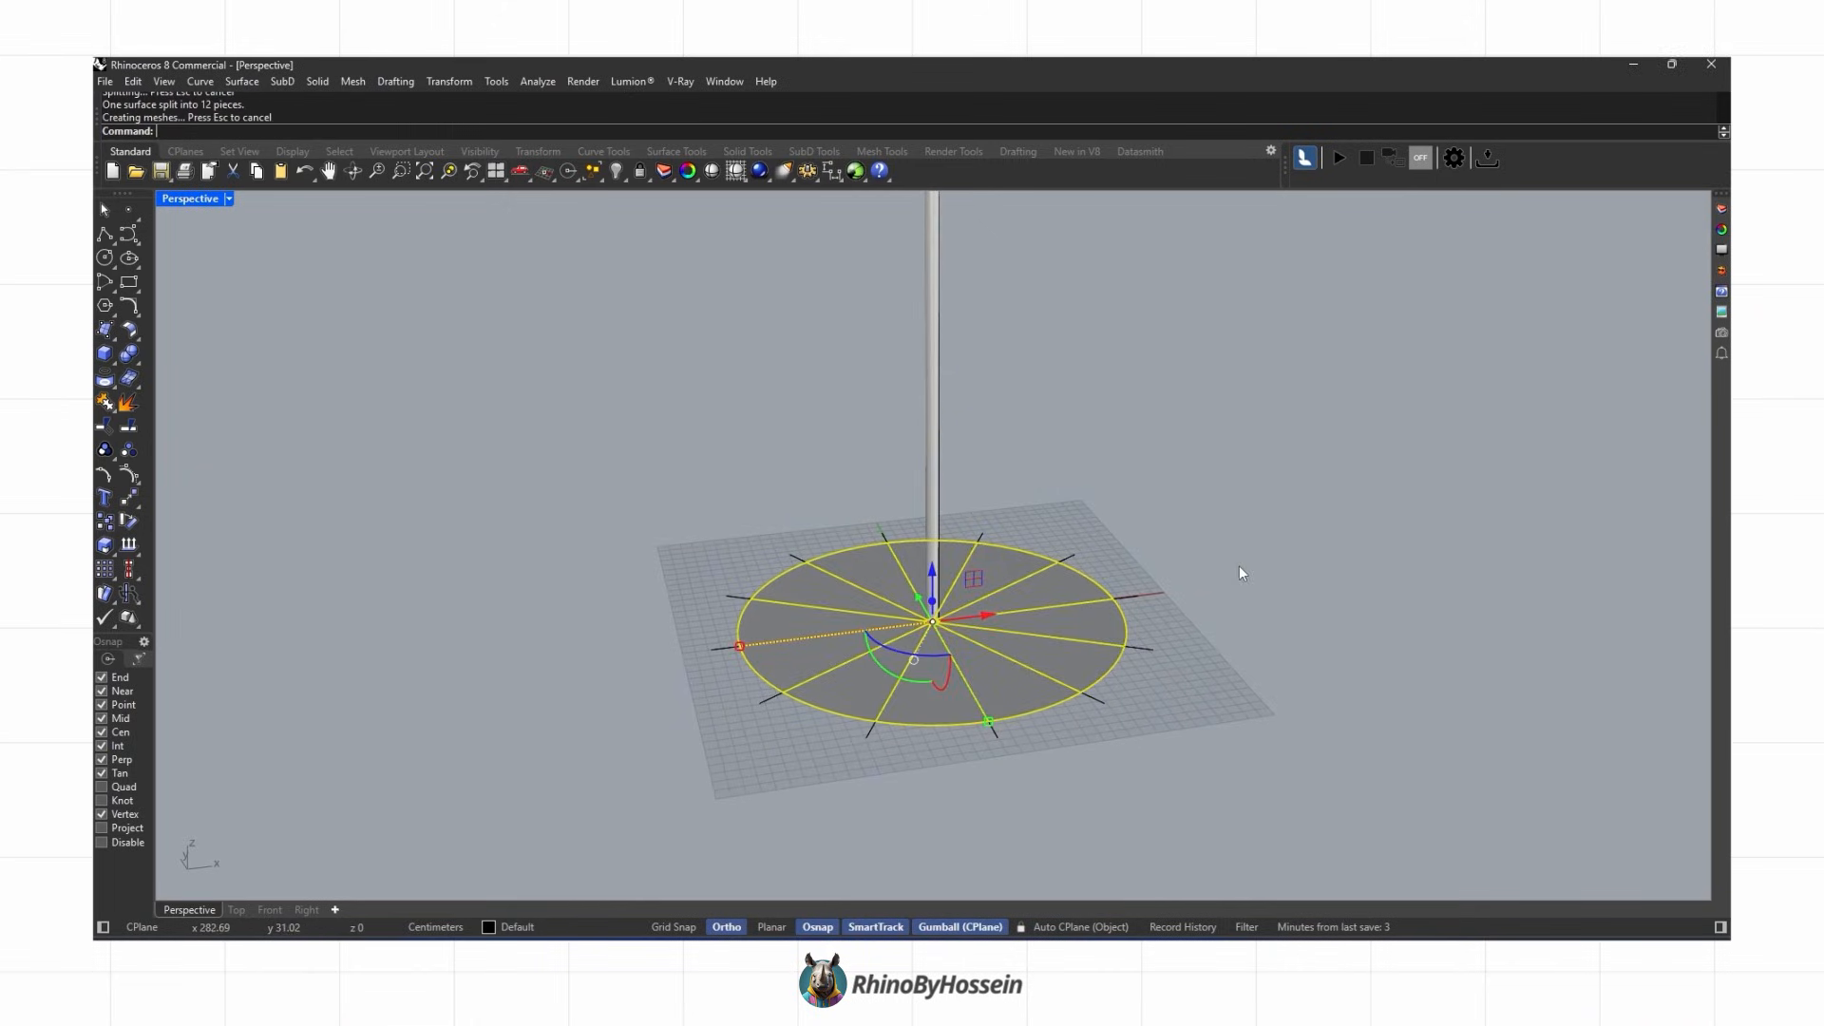
Step: Select all the curves and delete them, keeping only the split disk surfaces
{"action": "key", "text": "Escape"}
{"action": "left_click_drag", "start_coordinate": [681, 767], "coordinate": [1235, 479]}
{"action": "left_click", "coordinate": [903, 791]}
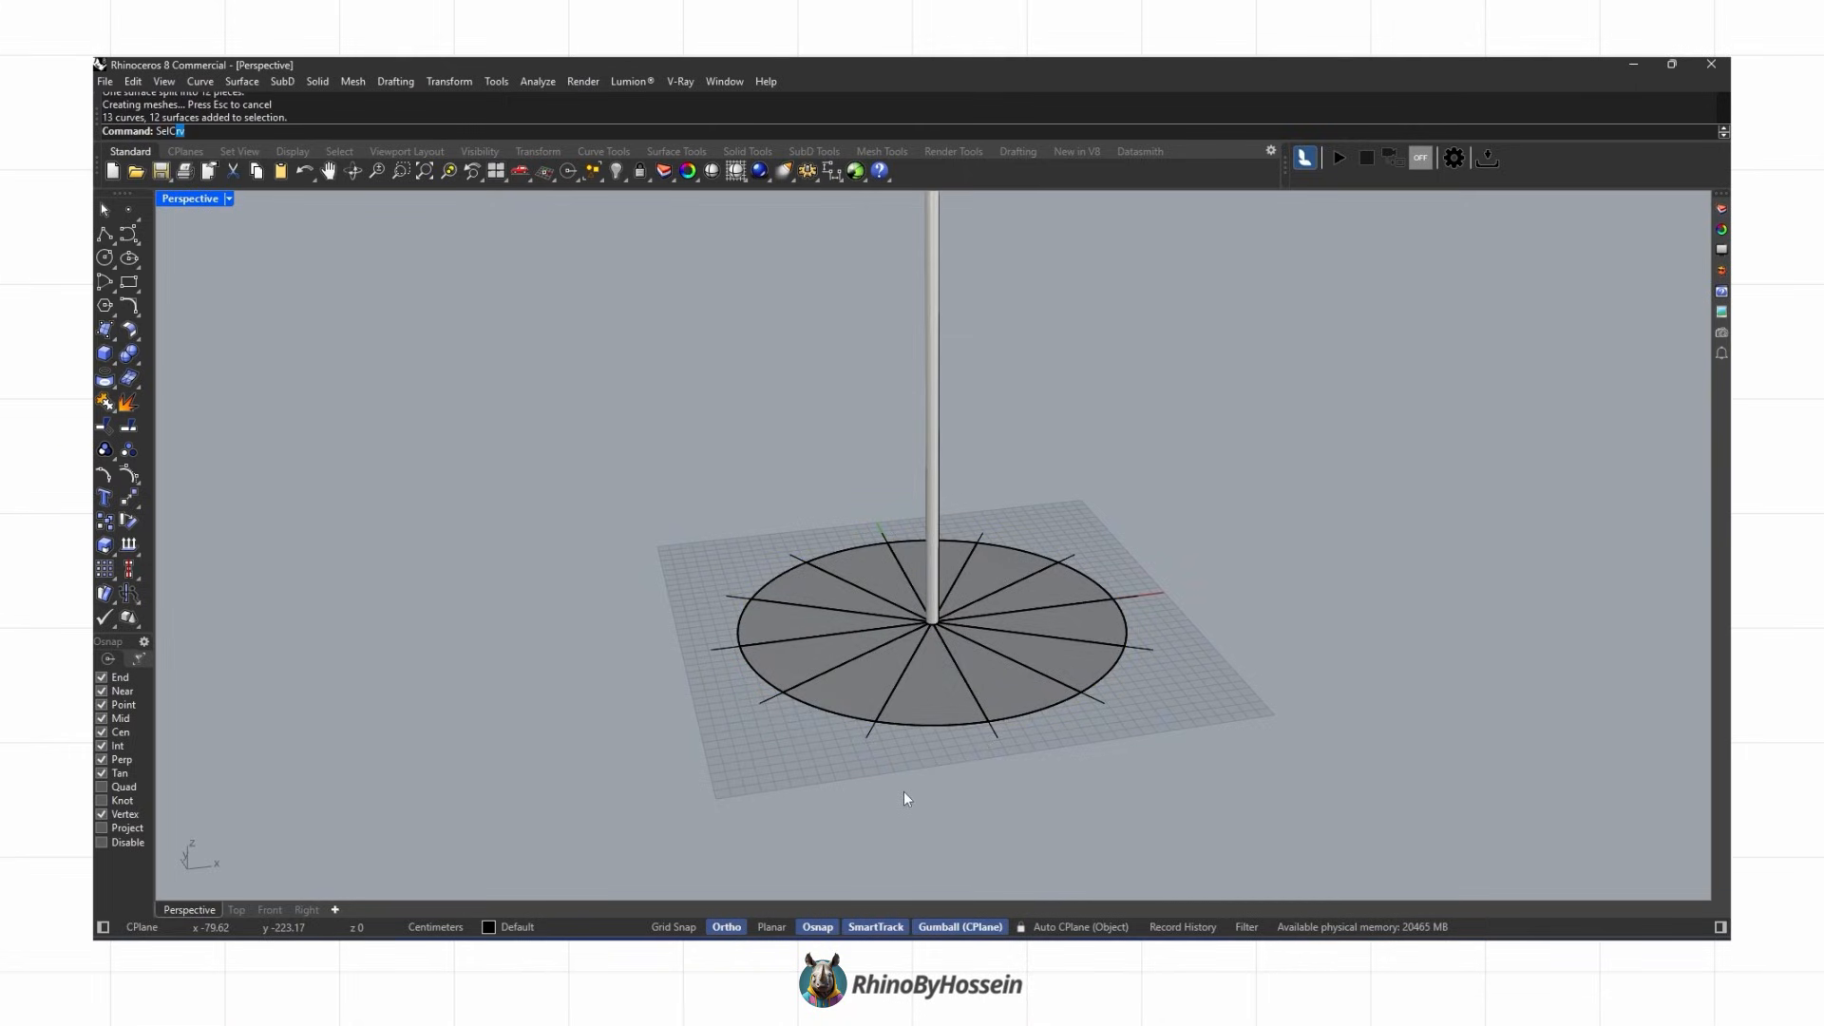
{"action": "key", "text": "Return"}
{"action": "key", "text": "Delete"}
Step: Select all 12 wedge surfaces of the split disk
{"action": "right_click_drag", "start_coordinate": [896, 623], "coordinate": [925, 830]}
{"action": "left_click_drag", "start_coordinate": [862, 788], "coordinate": [1278, 458]}
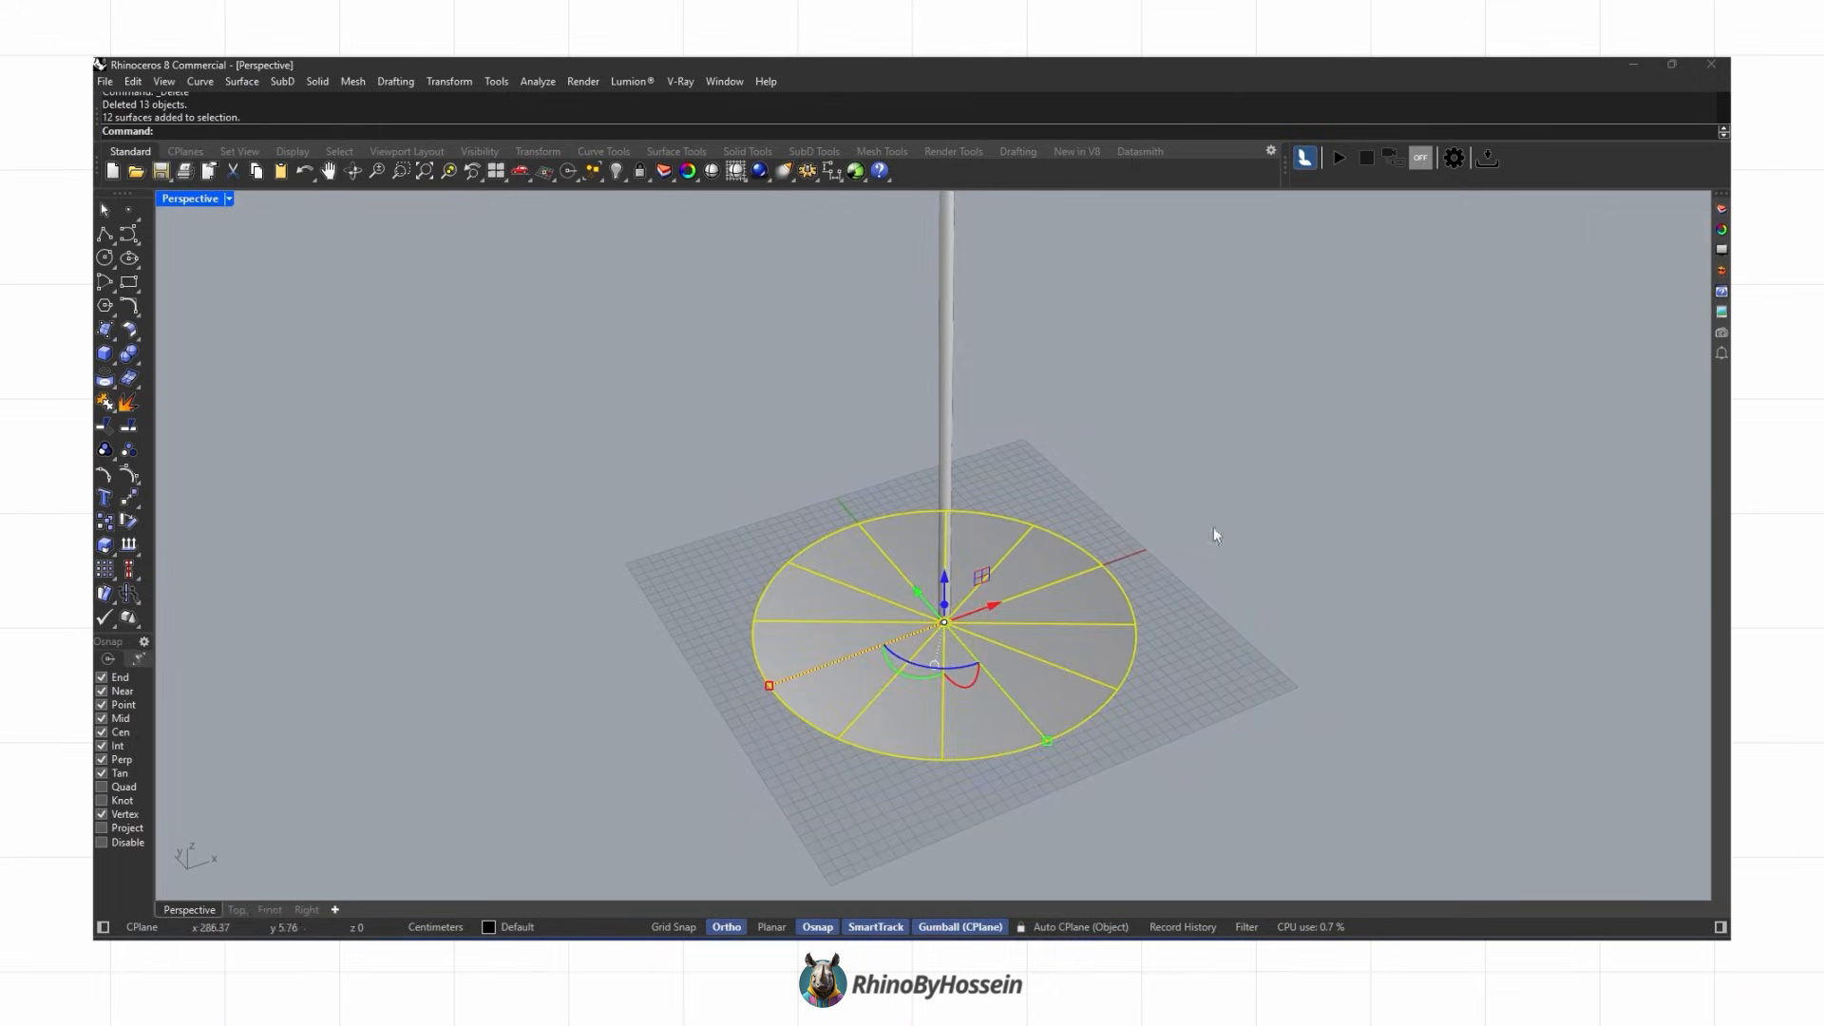
{"action": "right_click_drag", "start_coordinate": [986, 729], "coordinate": [955, 567]}
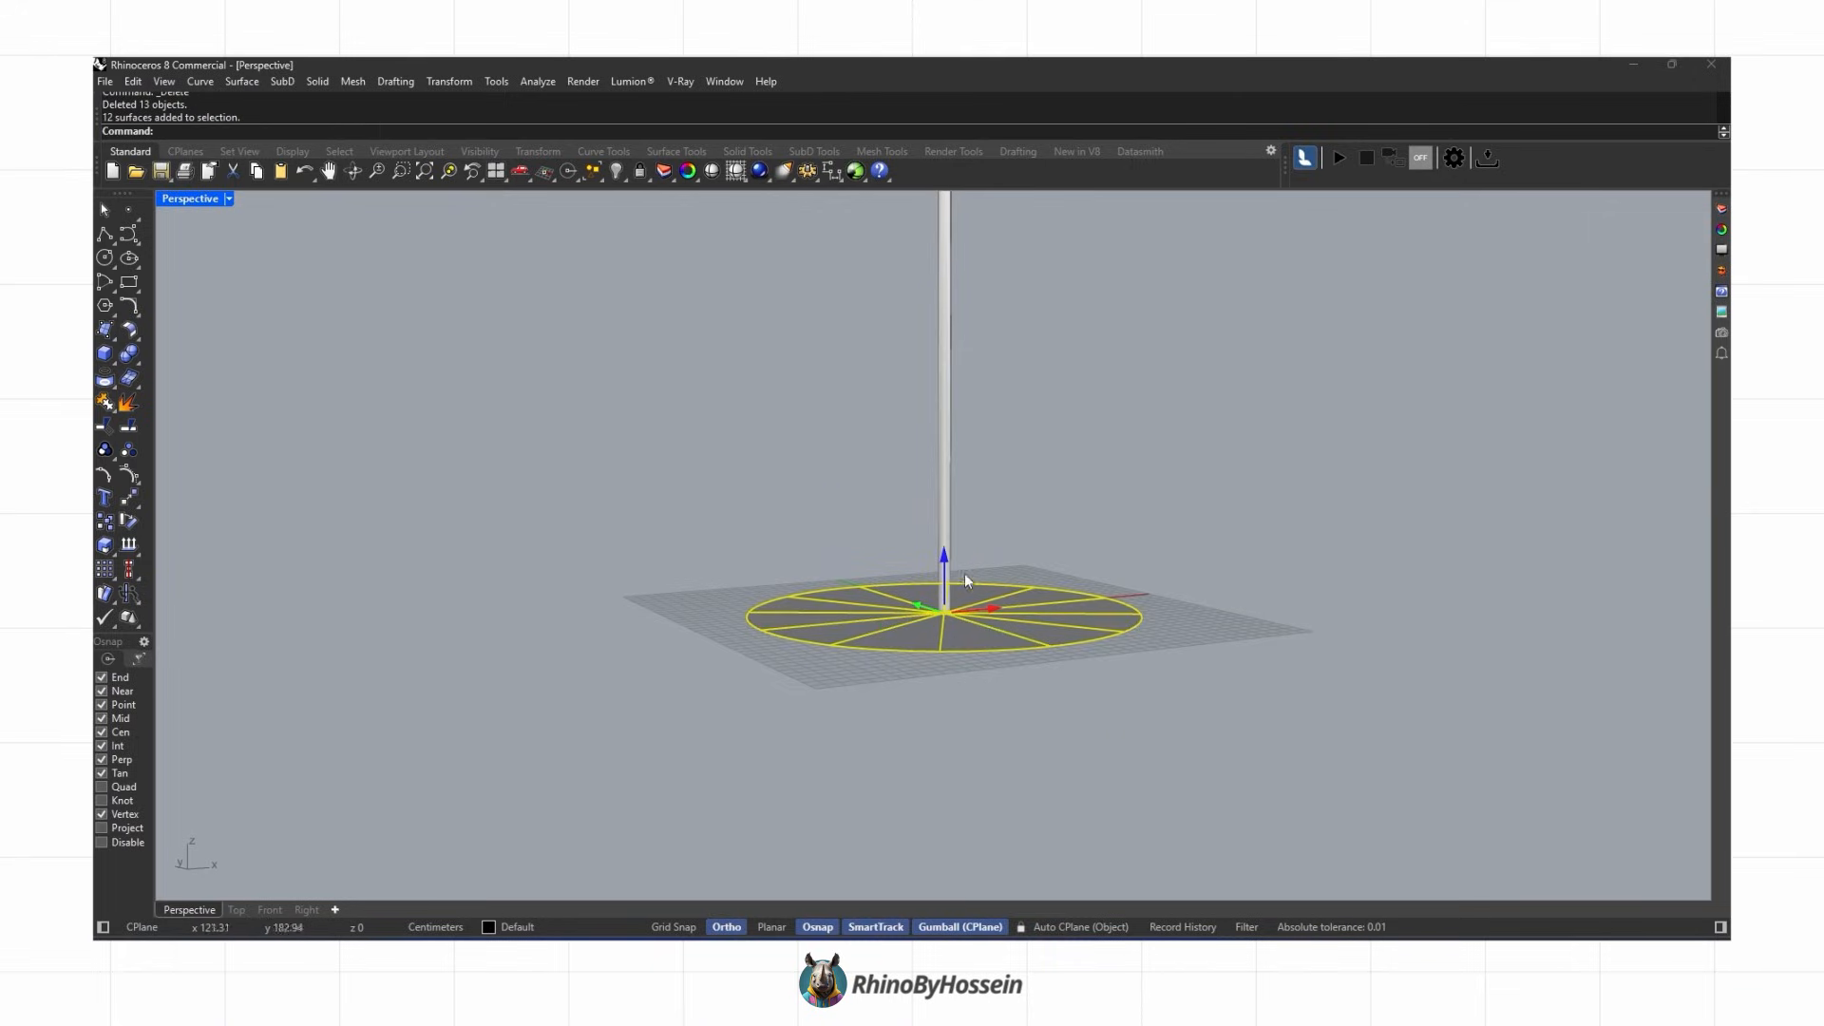
{"action": "key", "text": "Return"}
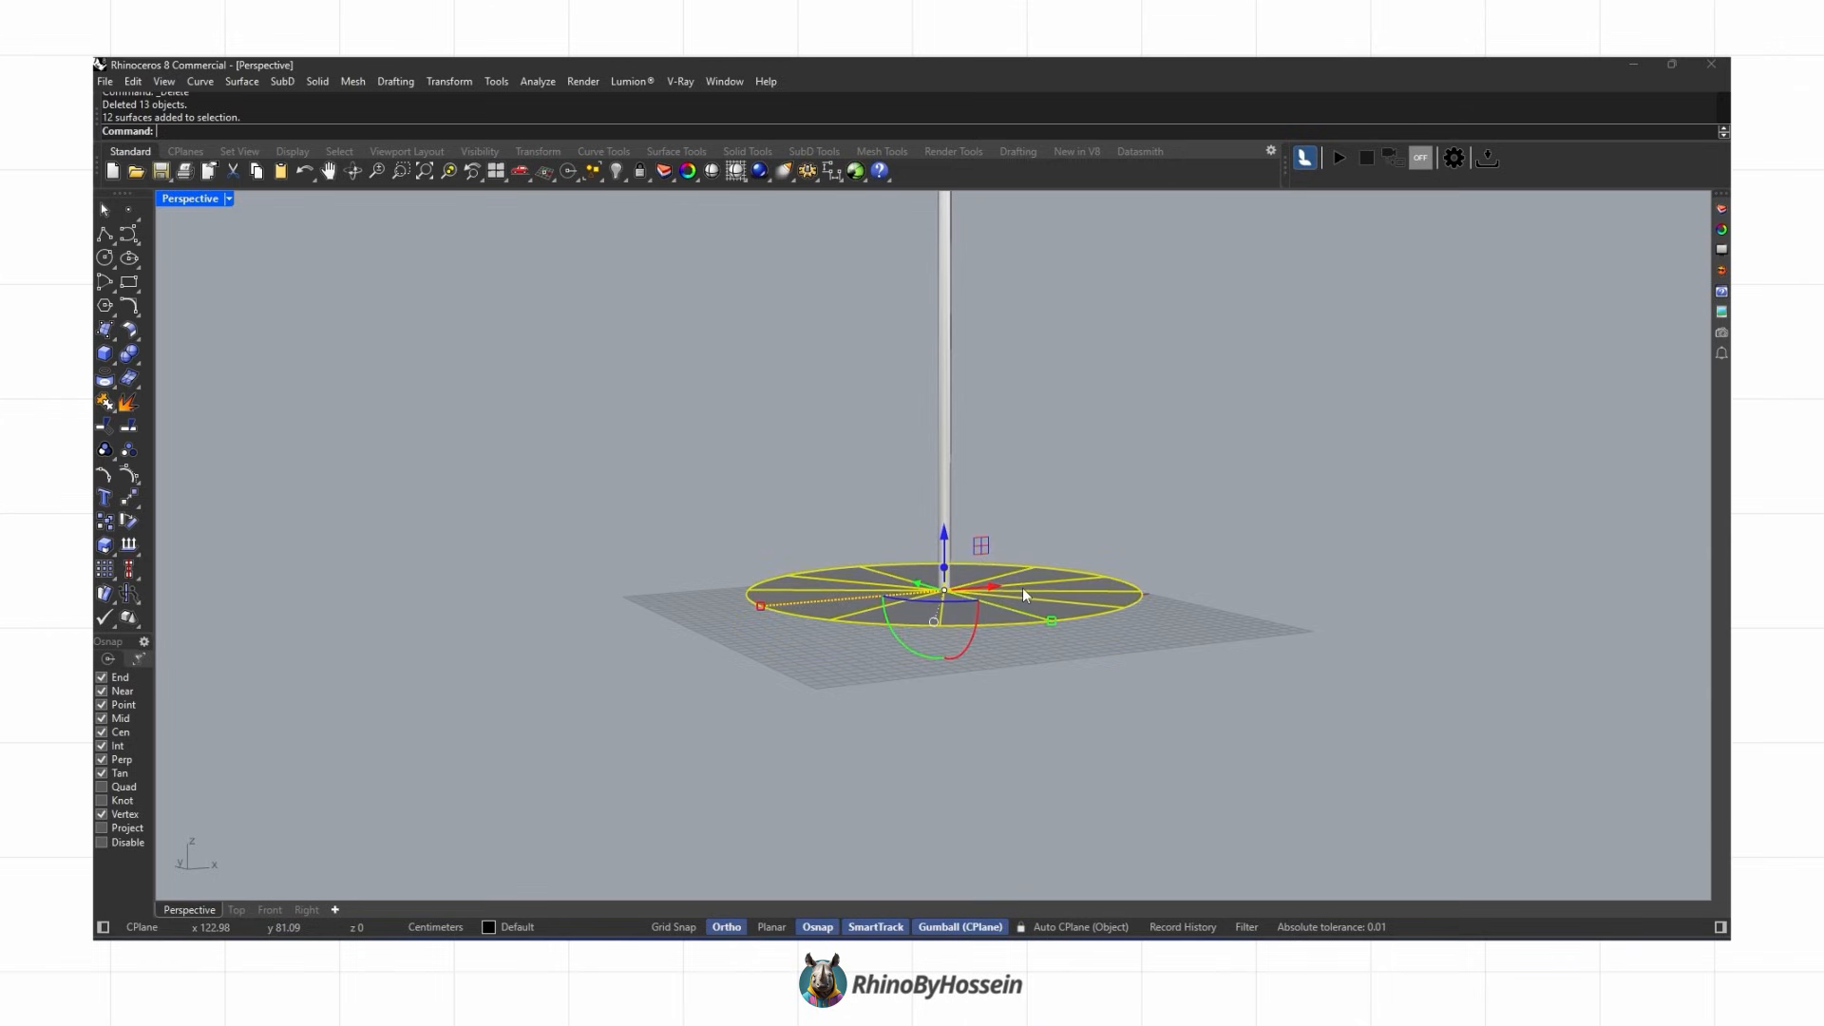
Step: Lift all wedges except the first upward with the gumball, deselecting the next lowest wedge before each further lift
{"action": "right_click_drag", "start_coordinate": [1022, 587], "coordinate": [960, 674]}
{"action": "left_click", "coordinate": [960, 676], "text": "ctrl"}
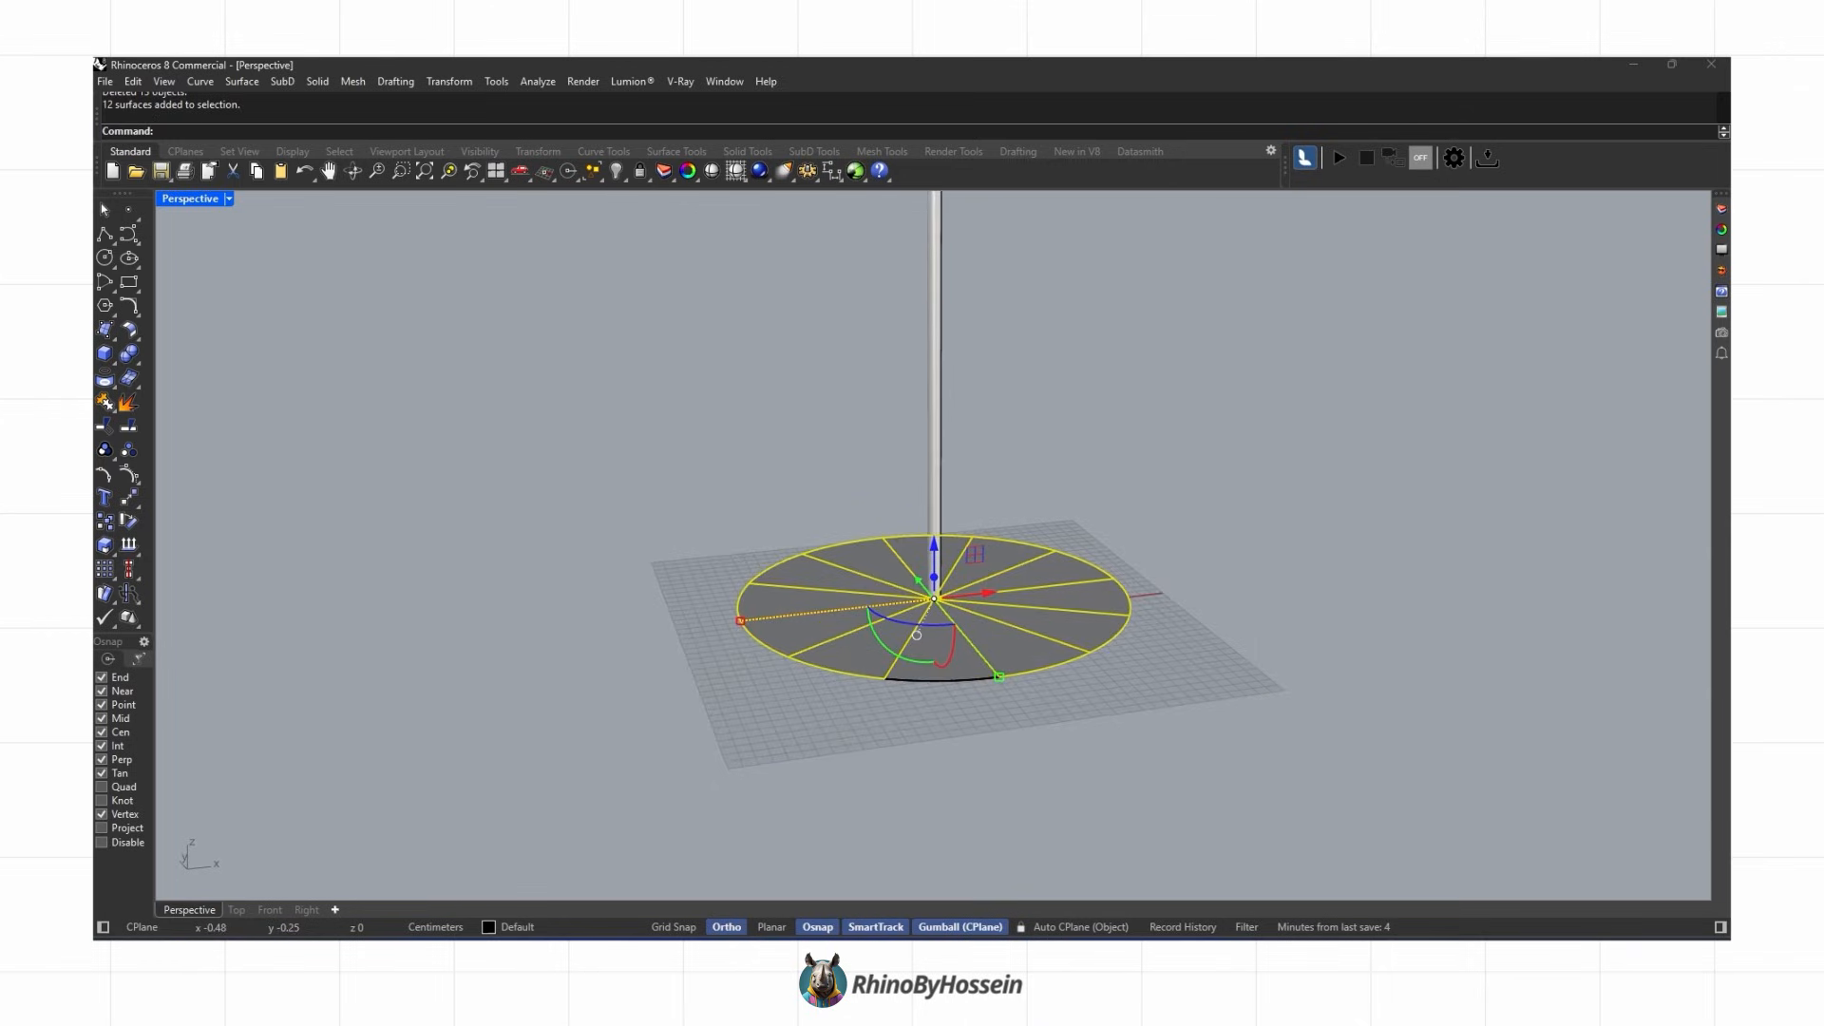
{"action": "left_click", "coordinate": [936, 556]}
{"action": "key", "text": "Return"}
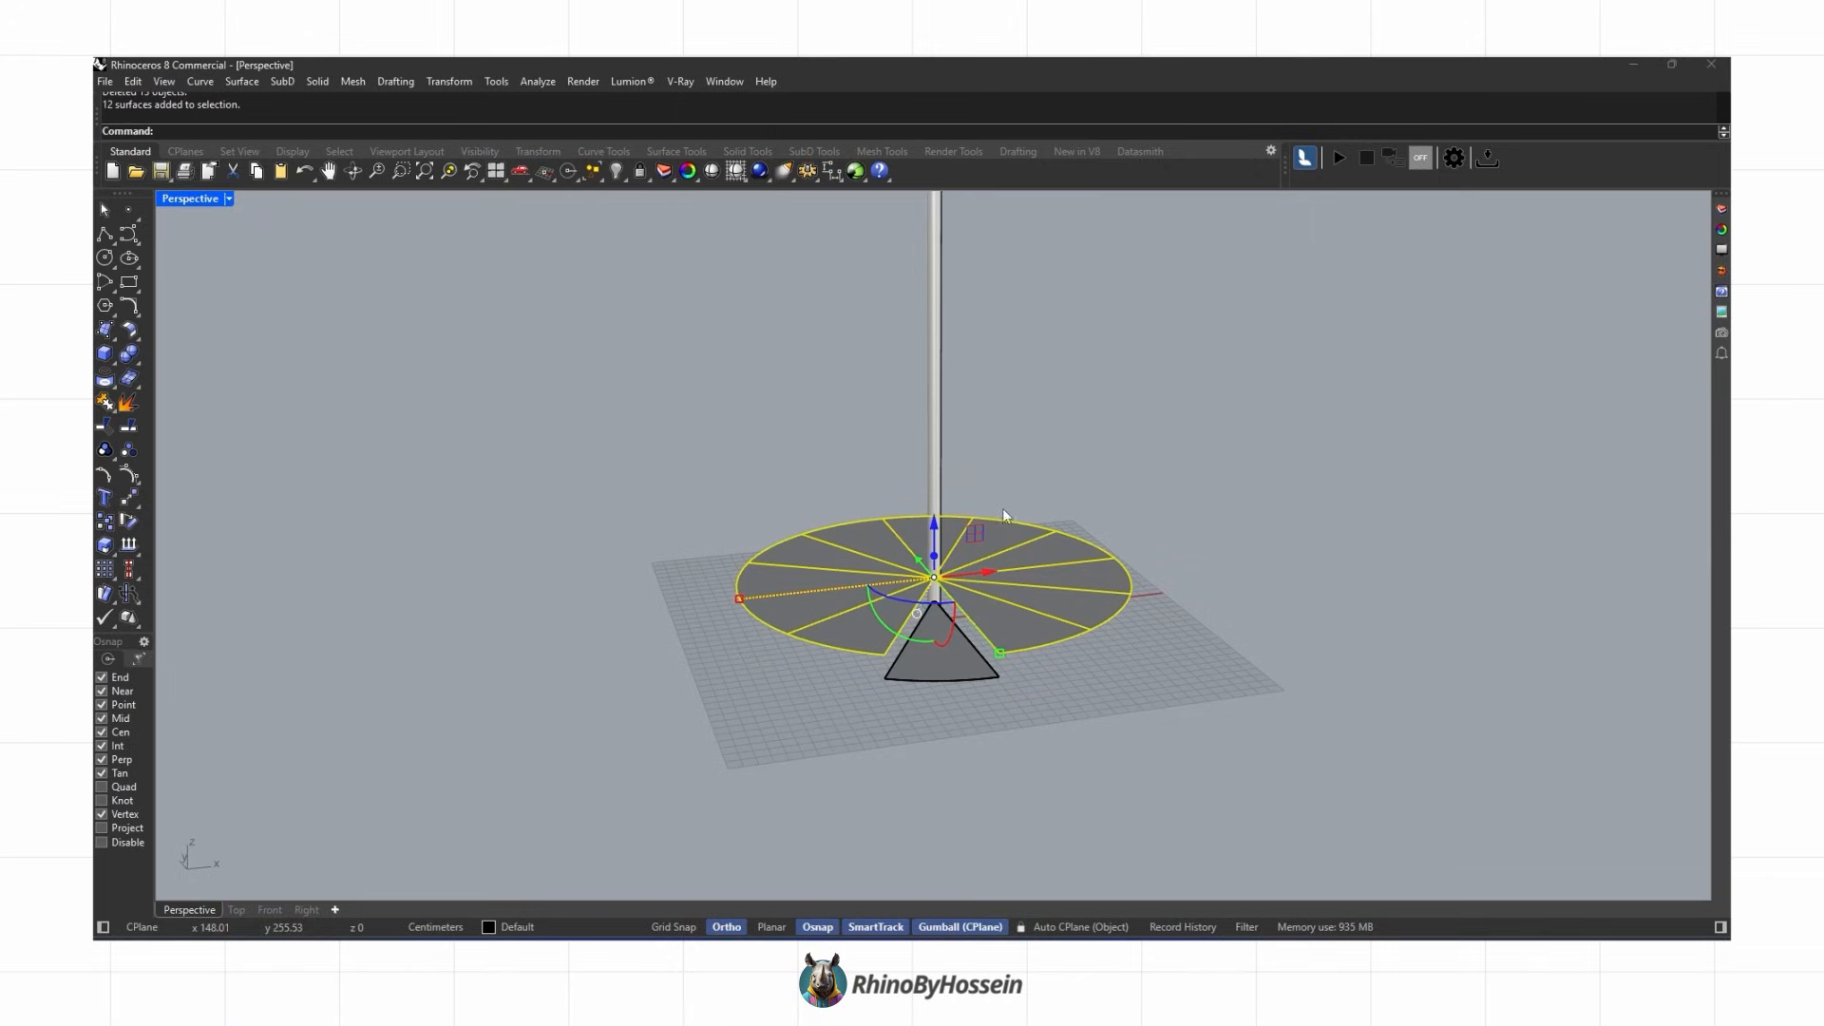
{"action": "left_click", "coordinate": [1028, 648], "text": "ctrl"}
{"action": "right_click_drag", "start_coordinate": [1069, 498], "coordinate": [970, 619]}
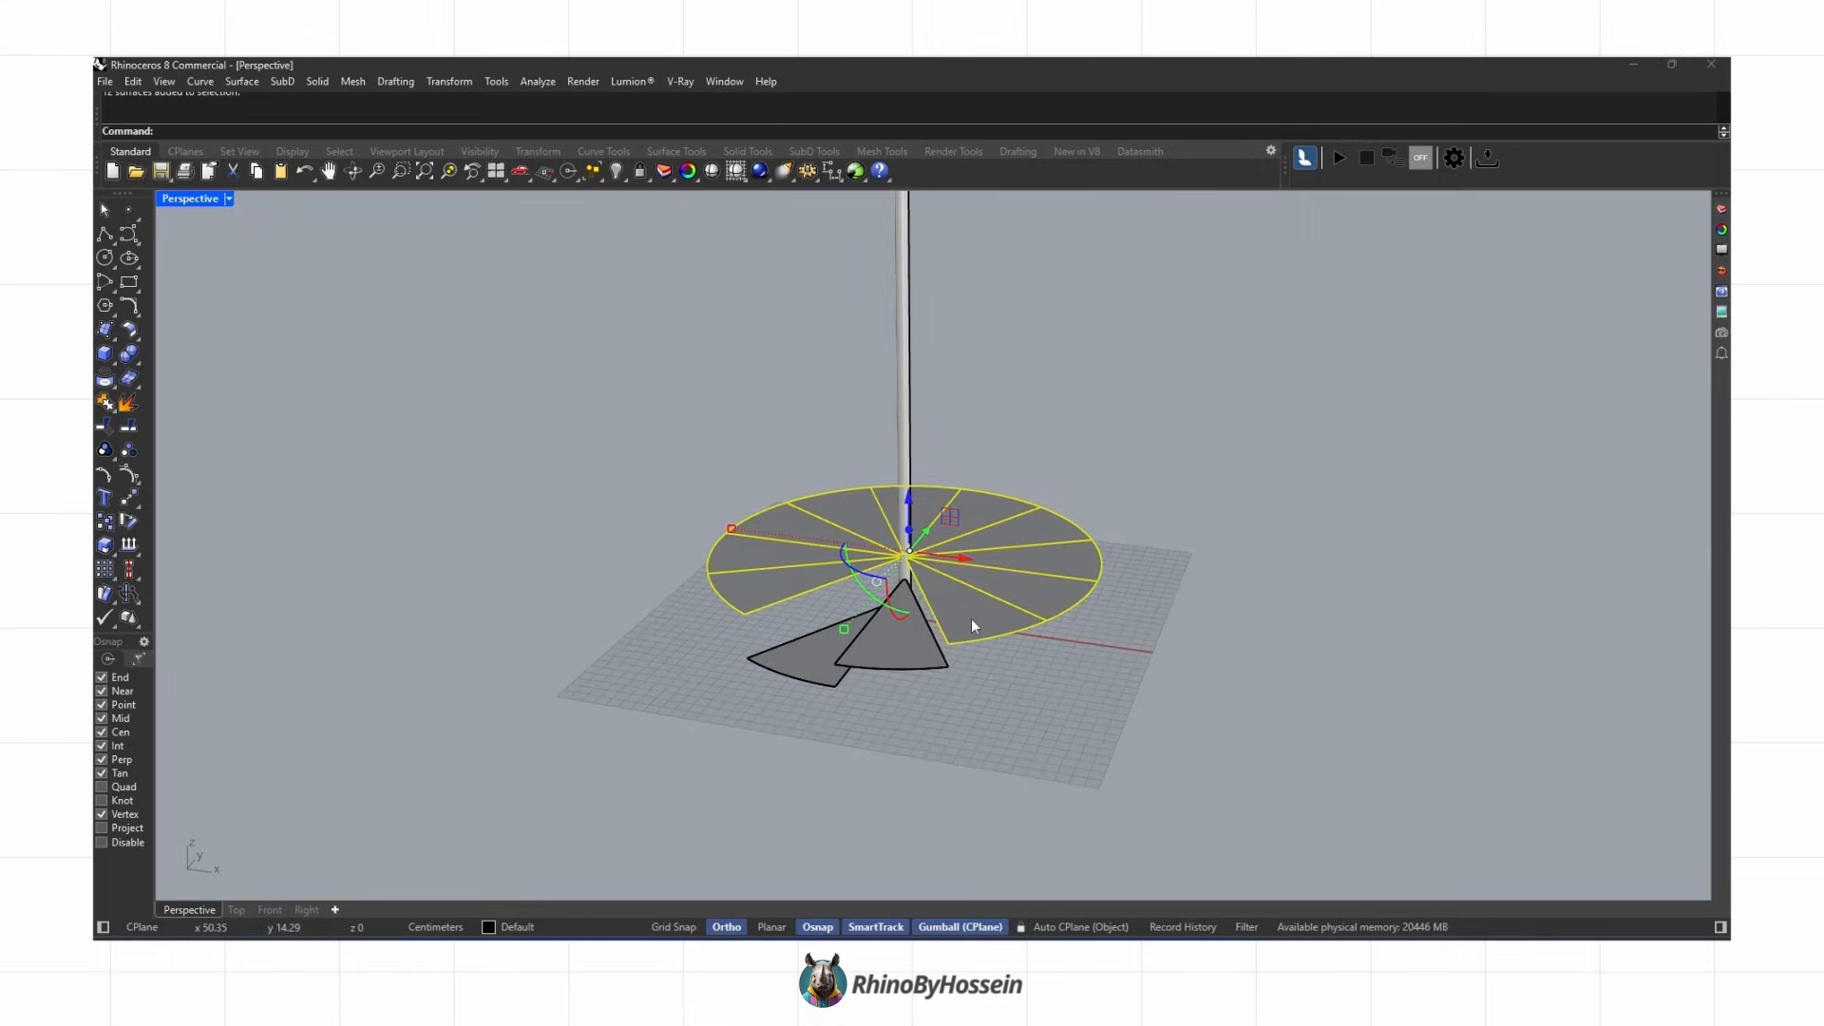
{"action": "left_click", "coordinate": [909, 503]}
{"action": "key", "text": "Return"}
{"action": "left_click", "coordinate": [1026, 572], "text": "ctrl"}
{"action": "left_click", "coordinate": [909, 481]}
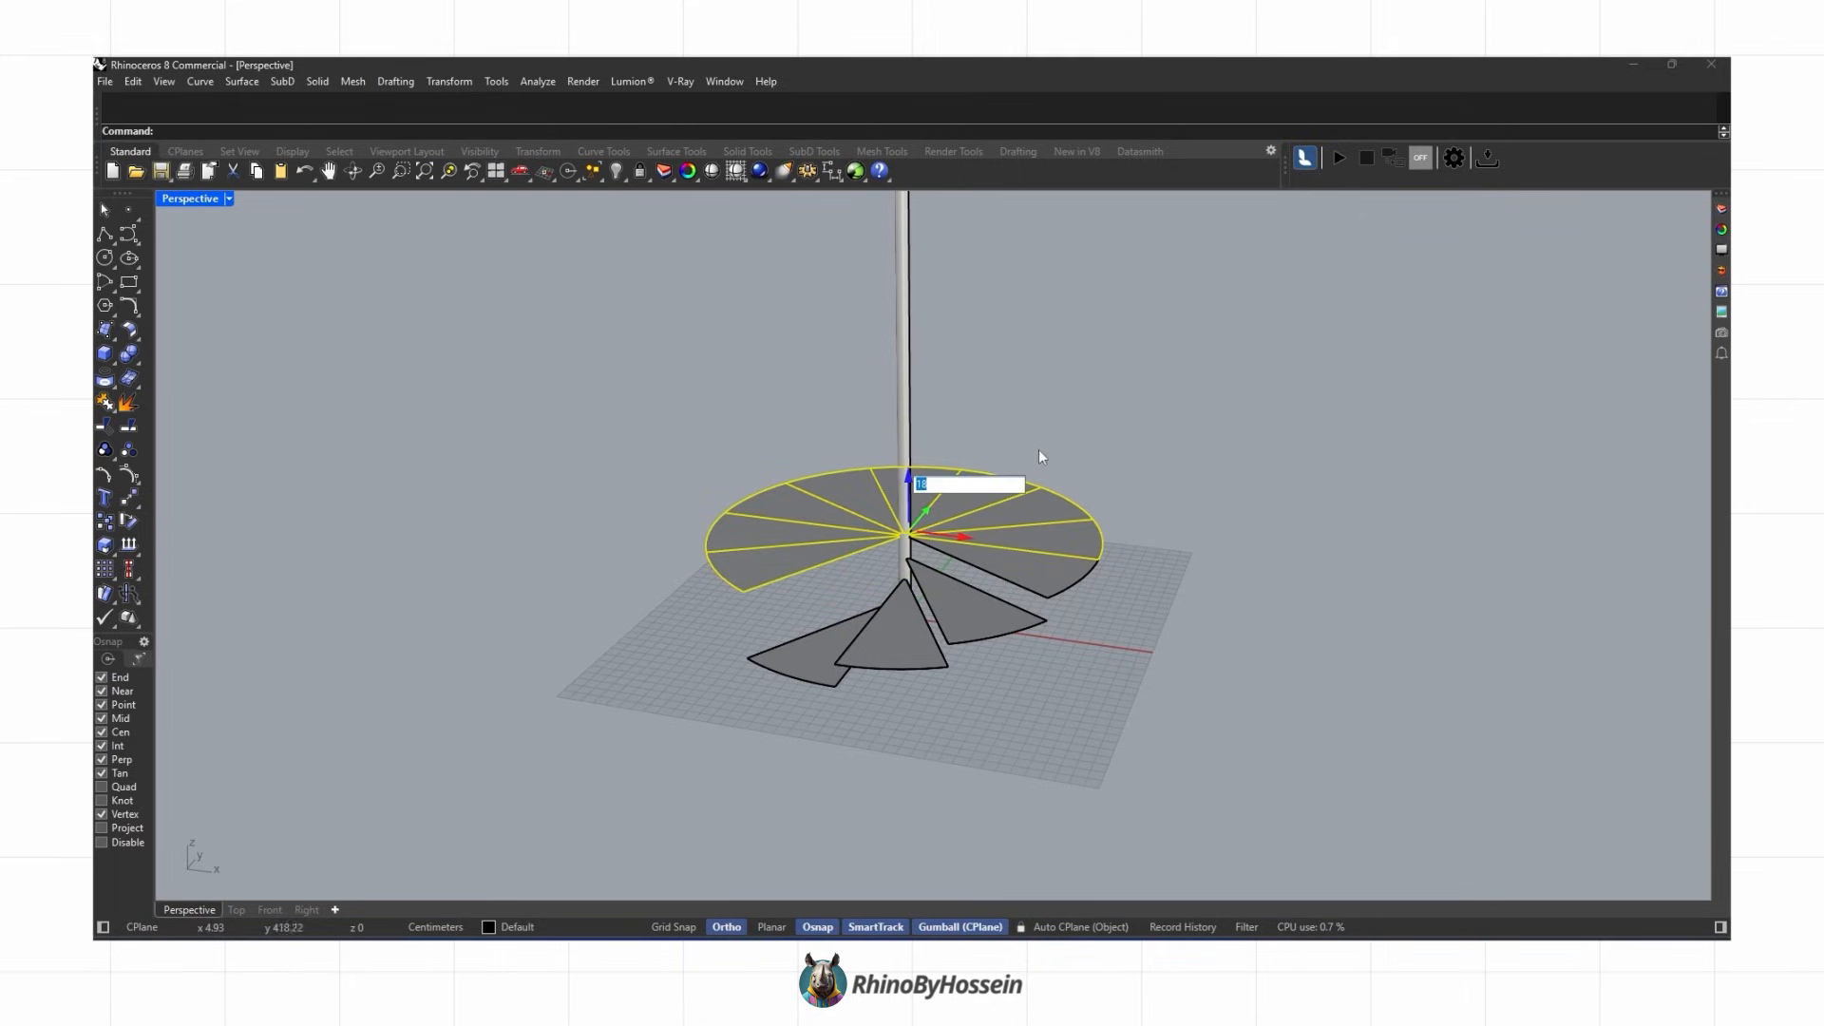
Step: Continue lifting the remaining wedges one level at a time until they form a full spiral turn of treads
{"action": "key", "text": "Return"}
{"action": "left_click", "coordinate": [898, 463]}
{"action": "key", "text": "Return"}
{"action": "left_click", "coordinate": [1049, 454], "text": "ctrl"}
{"action": "left_click", "coordinate": [863, 437]}
{"action": "key", "text": "Return"}
{"action": "left_click", "coordinate": [1006, 422], "text": "ctrl"}
{"action": "left_click", "coordinate": [815, 407]}
{"action": "key", "text": "Return"}
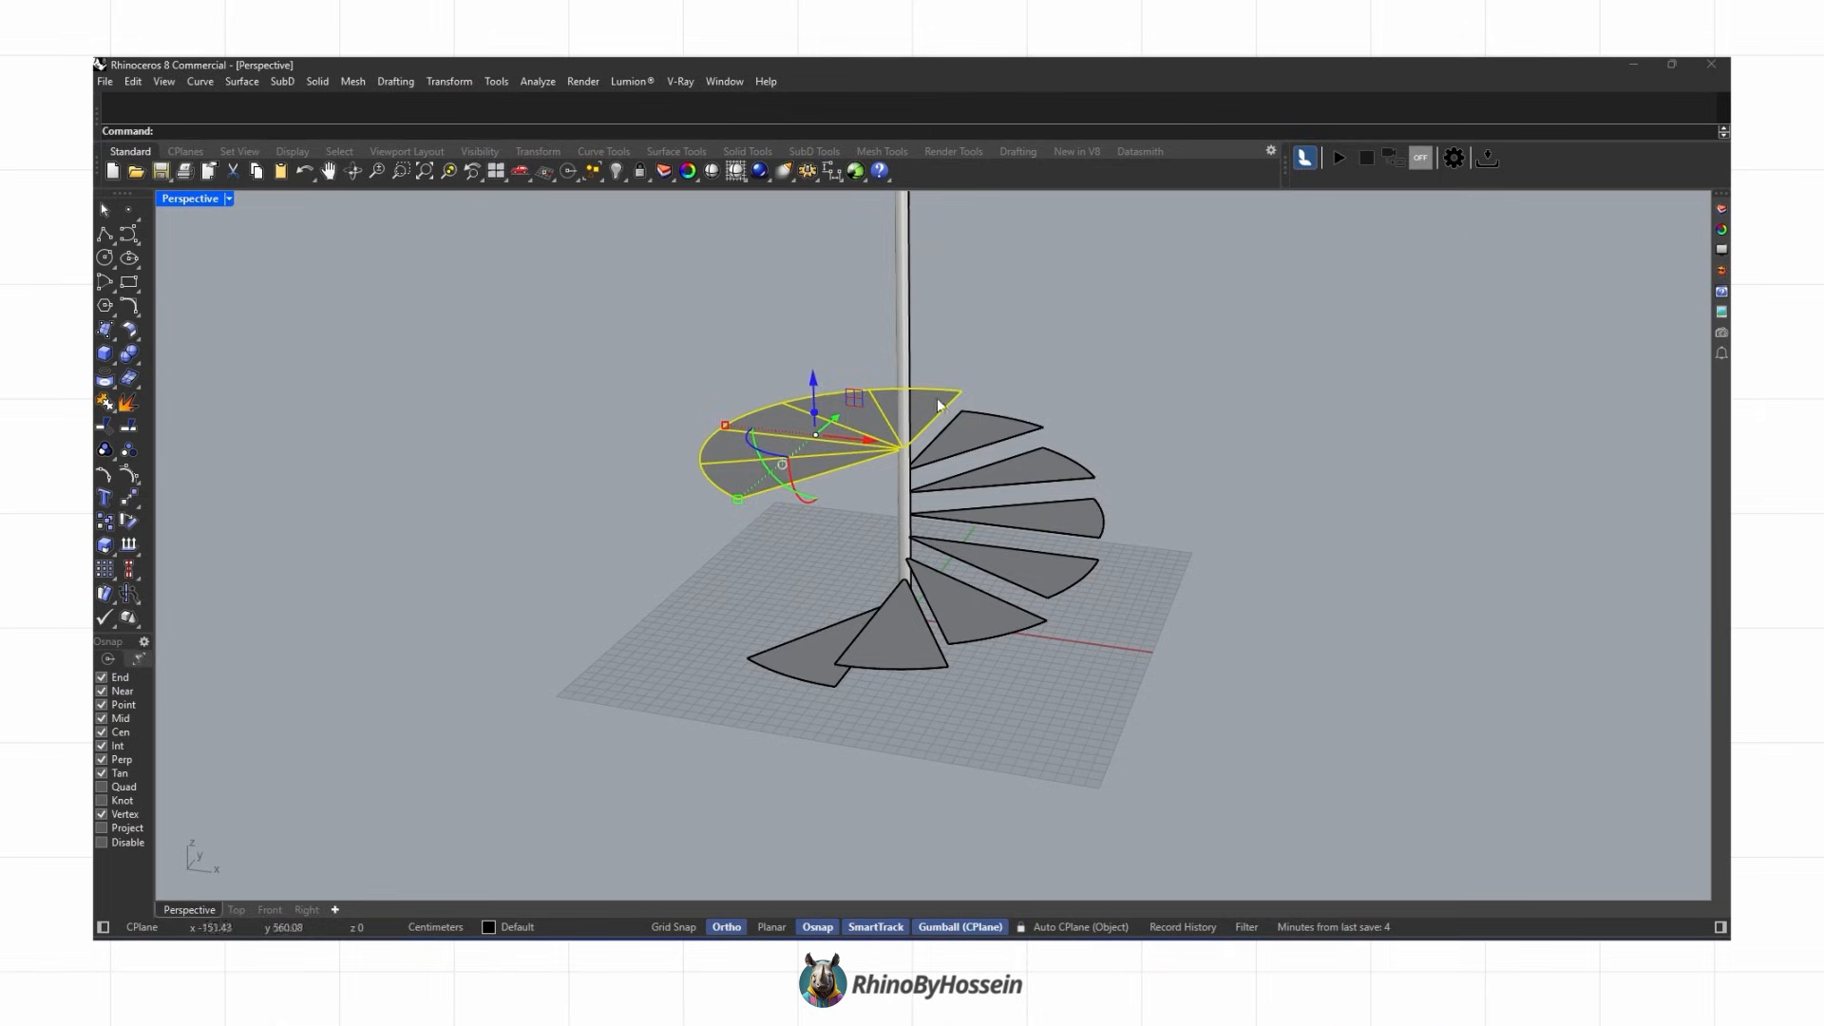
{"action": "left_click", "coordinate": [859, 381], "text": "ctrl"}
{"action": "left_click", "coordinate": [788, 373]}
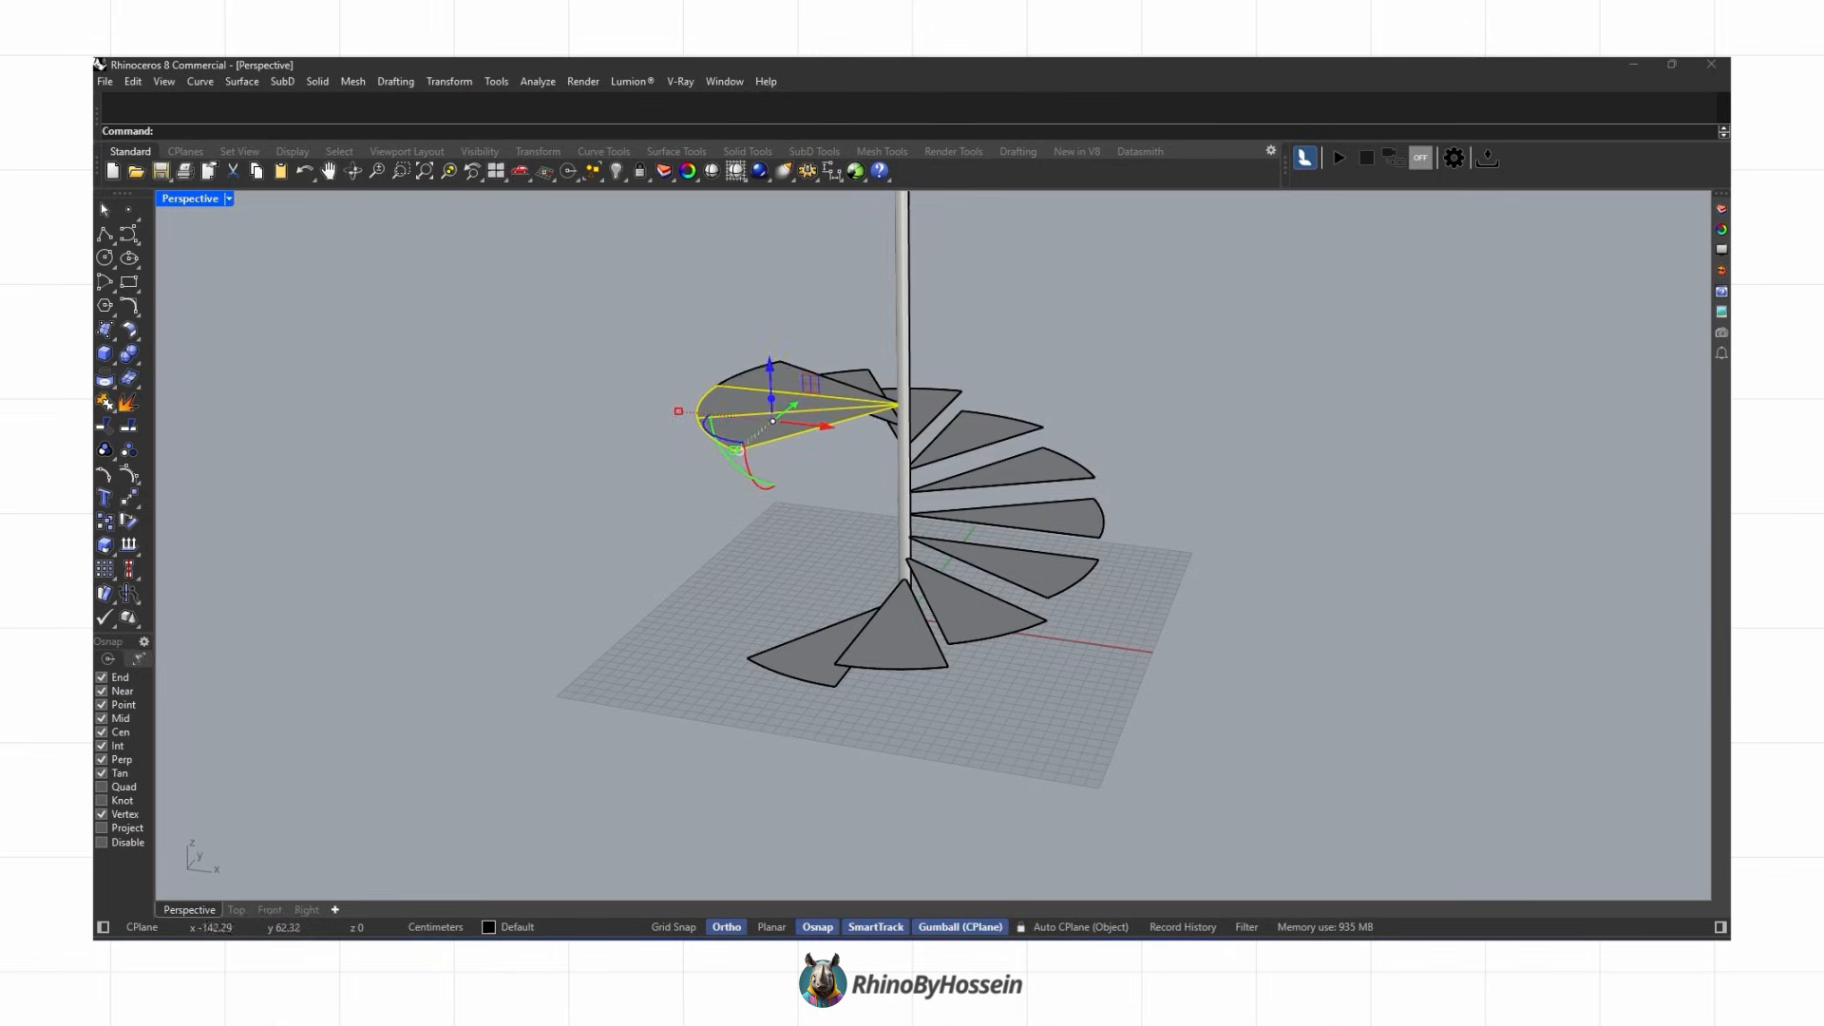
{"action": "key", "text": "Return"}
Step: Group the 12 treads and copy them upward from the lowest tread's outer corner to the top tread, adding a second turn
{"action": "left_click", "coordinate": [680, 330]}
{"action": "right_click_drag", "start_coordinate": [680, 330], "coordinate": [1036, 281]}
{"action": "left_click_drag", "start_coordinate": [704, 286], "coordinate": [1267, 634]}
{"action": "right_click_drag", "start_coordinate": [803, 501], "coordinate": [682, 597], "text": "shift"}
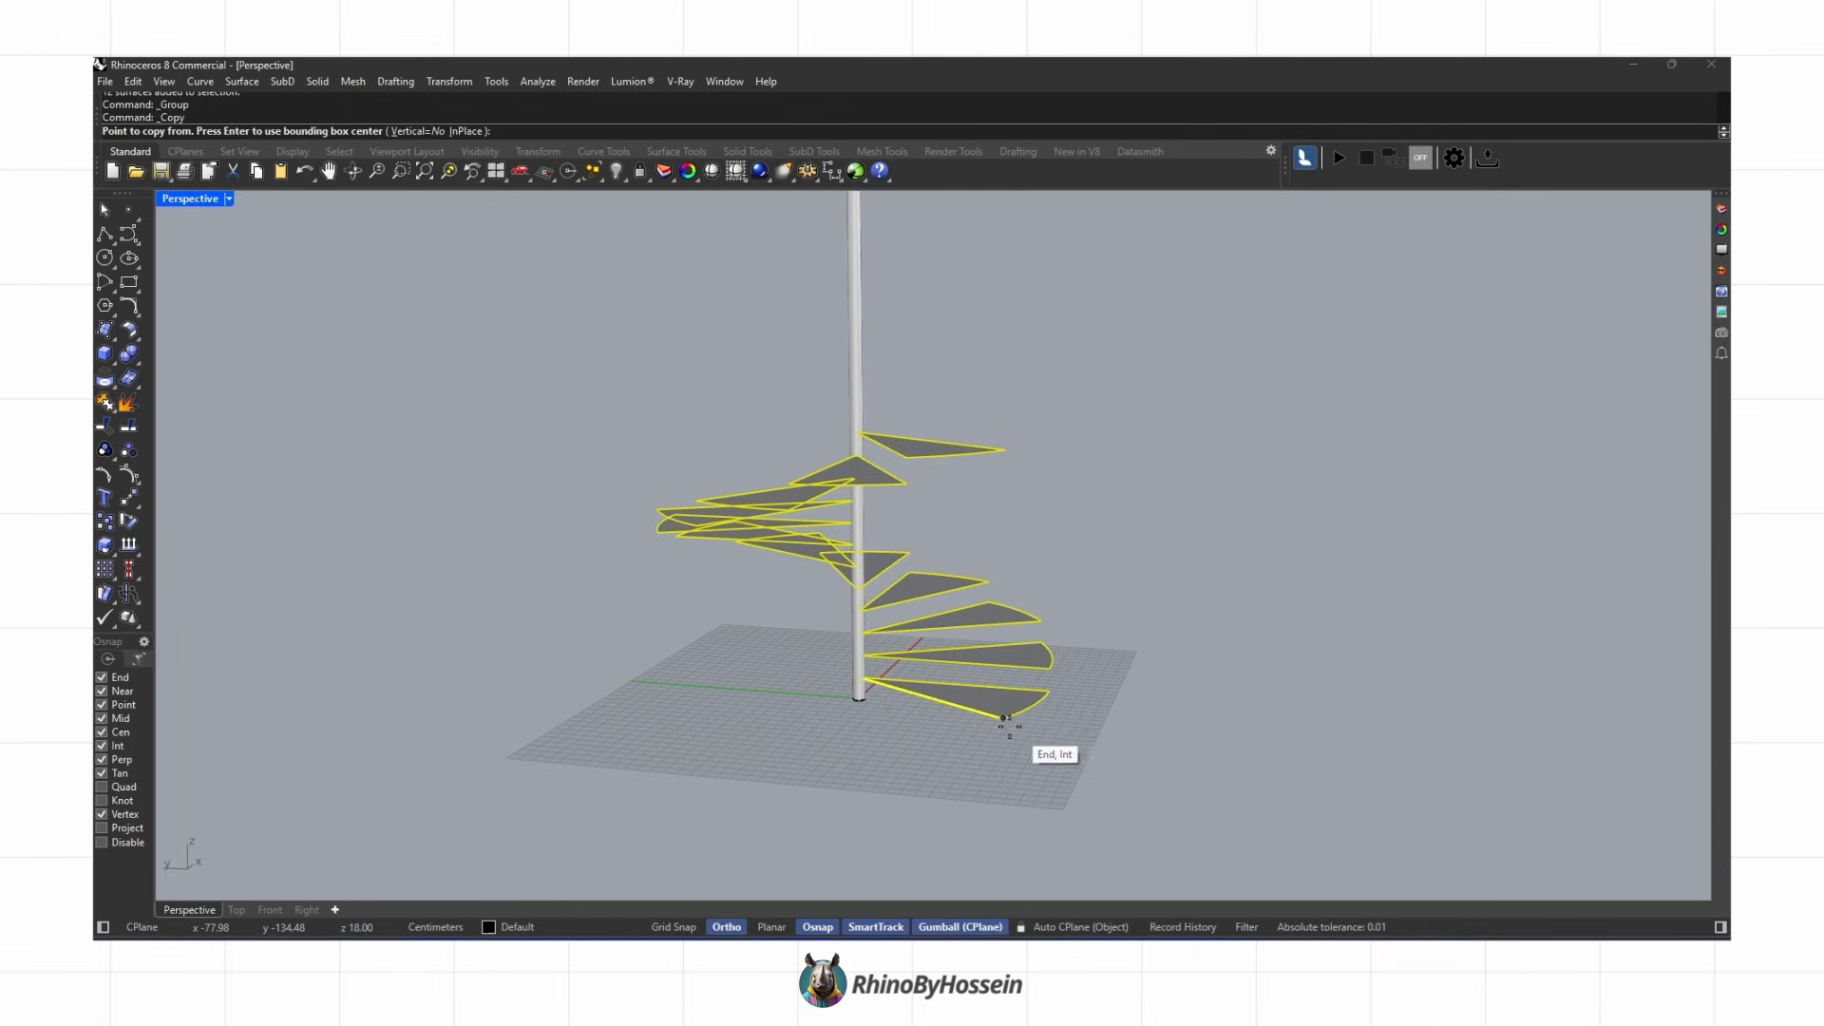
{"action": "left_click", "coordinate": [1003, 717]}
{"action": "right_click", "coordinate": [1018, 456]}
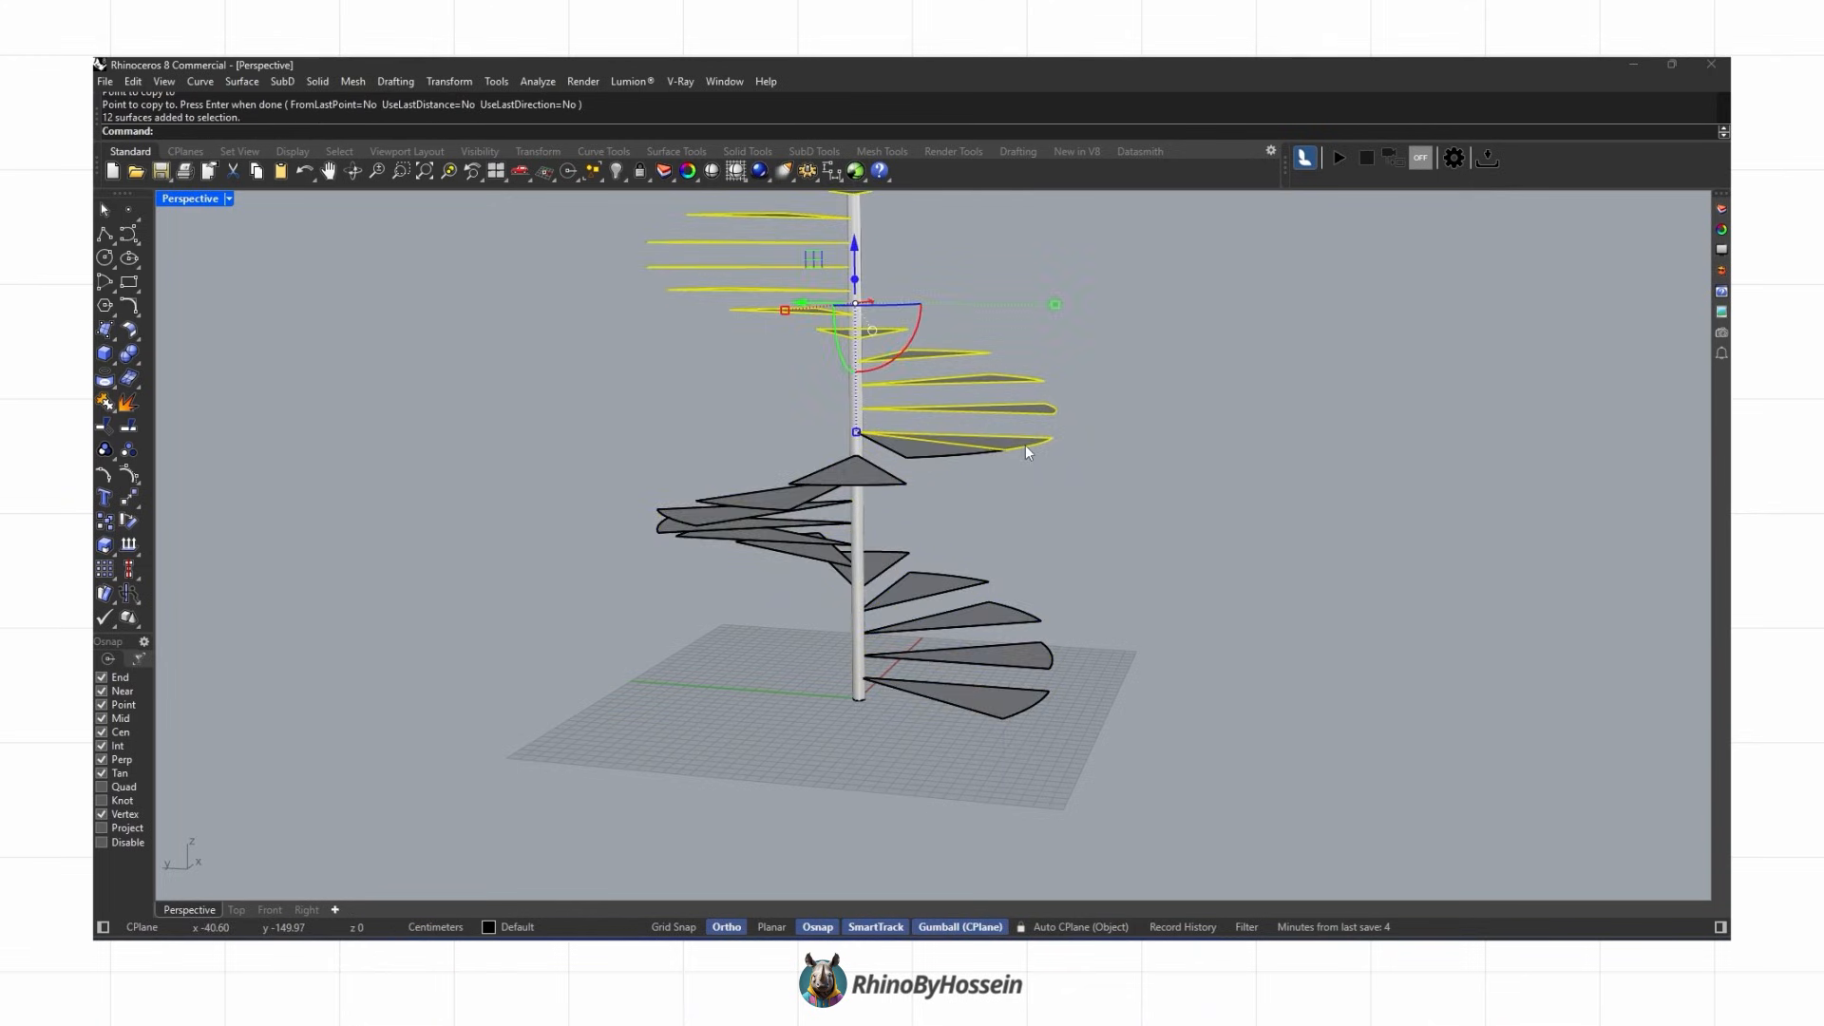
Step: Extrude all tread surfaces 5 cm into solid treads and delete the original flat surfaces
{"action": "right_click_drag", "start_coordinate": [1028, 451], "coordinate": [1039, 546], "text": "shift"}
{"action": "left_click", "coordinate": [1220, 493]}
{"action": "right_click_drag", "start_coordinate": [1221, 499], "coordinate": [891, 472]}
{"action": "left_click", "coordinate": [997, 420]}
{"action": "left_click", "coordinate": [1042, 580], "text": "shift"}
{"action": "left_click", "coordinate": [113, 364]}
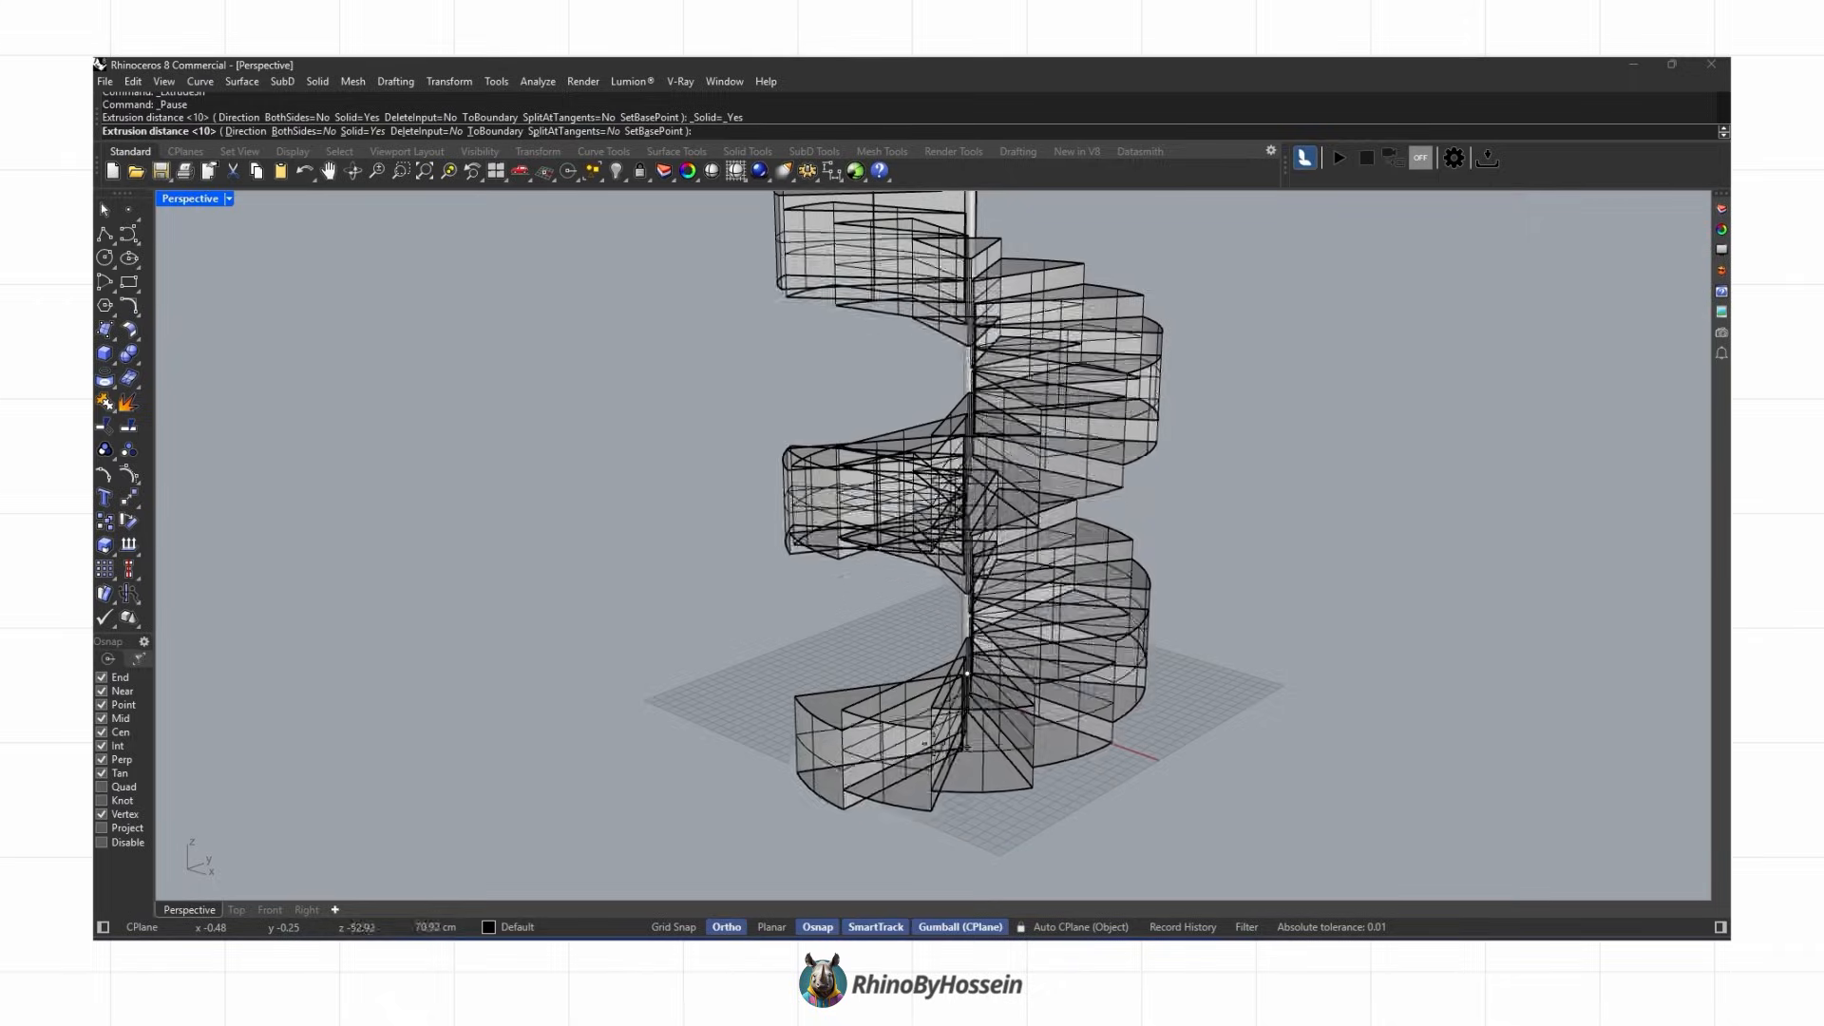
{"action": "type", "text": "5"}
{"action": "key", "text": "Return"}
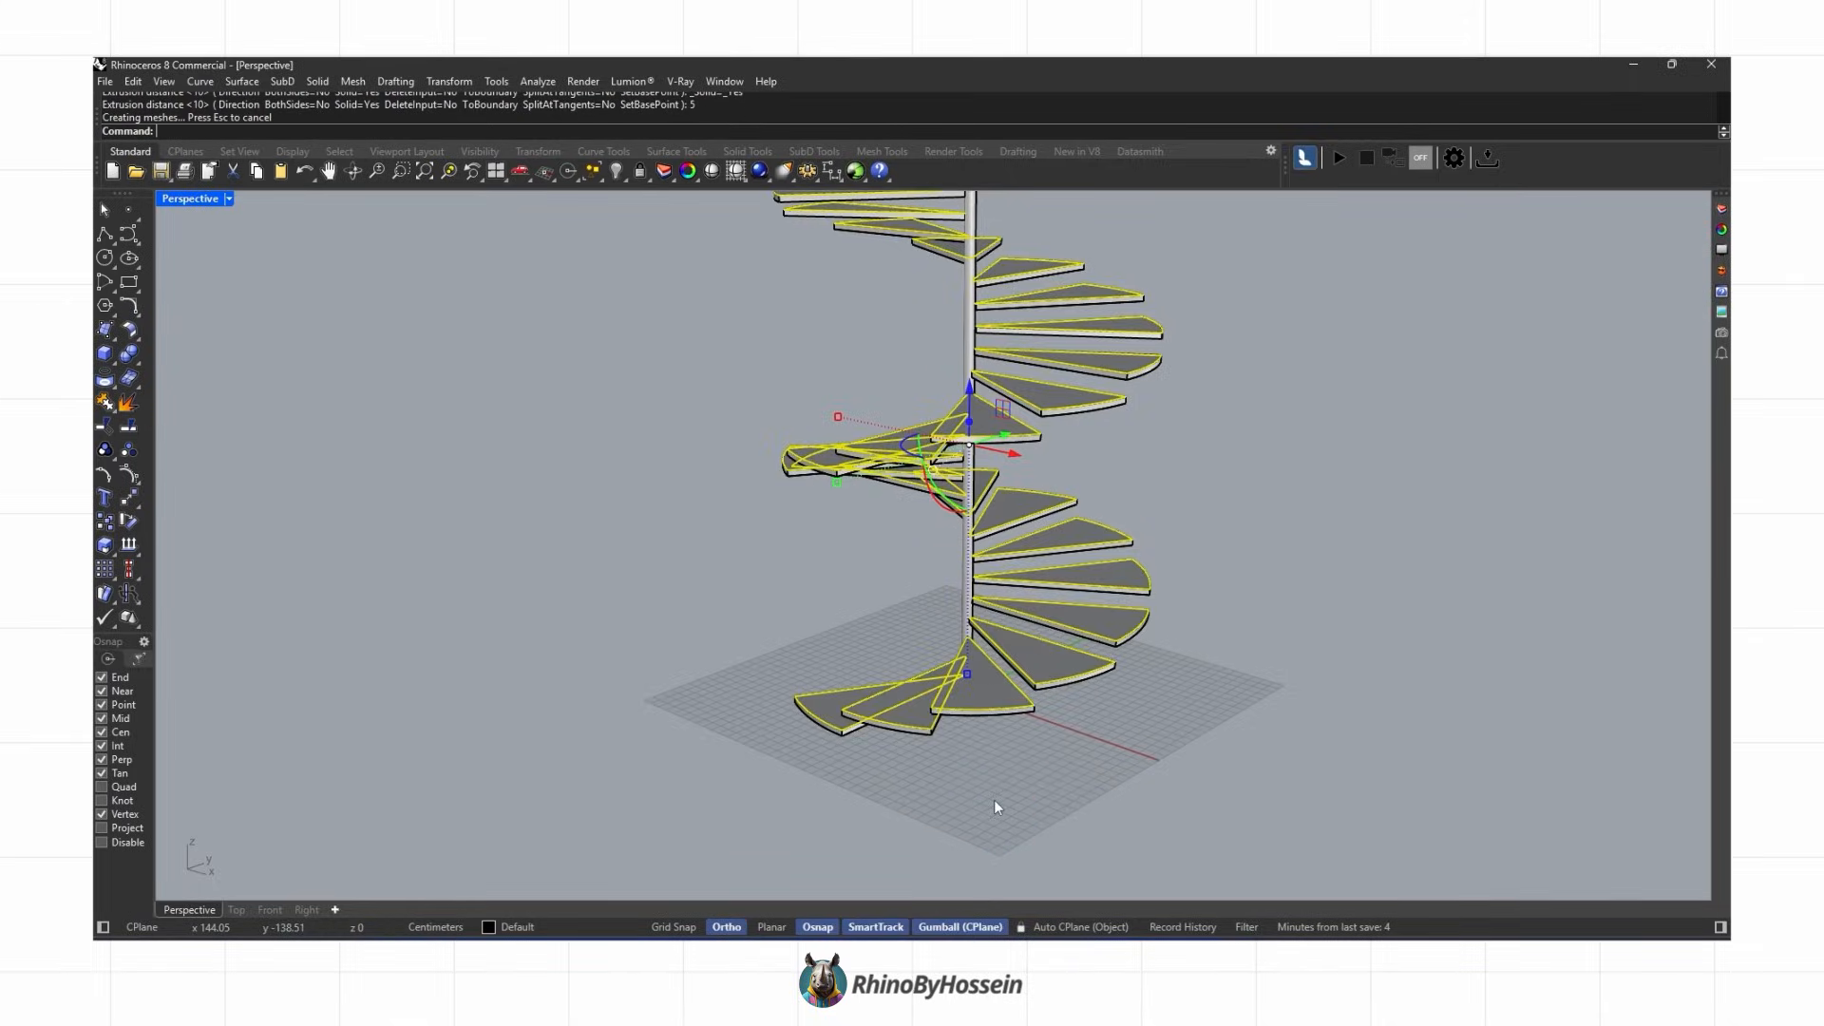
{"action": "key", "text": "Delete"}
Step: Select the treads' outer curved edges and try to extrude them upward
{"action": "right_click_drag", "start_coordinate": [1149, 513], "coordinate": [1209, 602]}
{"action": "scroll", "coordinate": [918, 757], "scroll_direction": "up", "scroll_amount": 5}
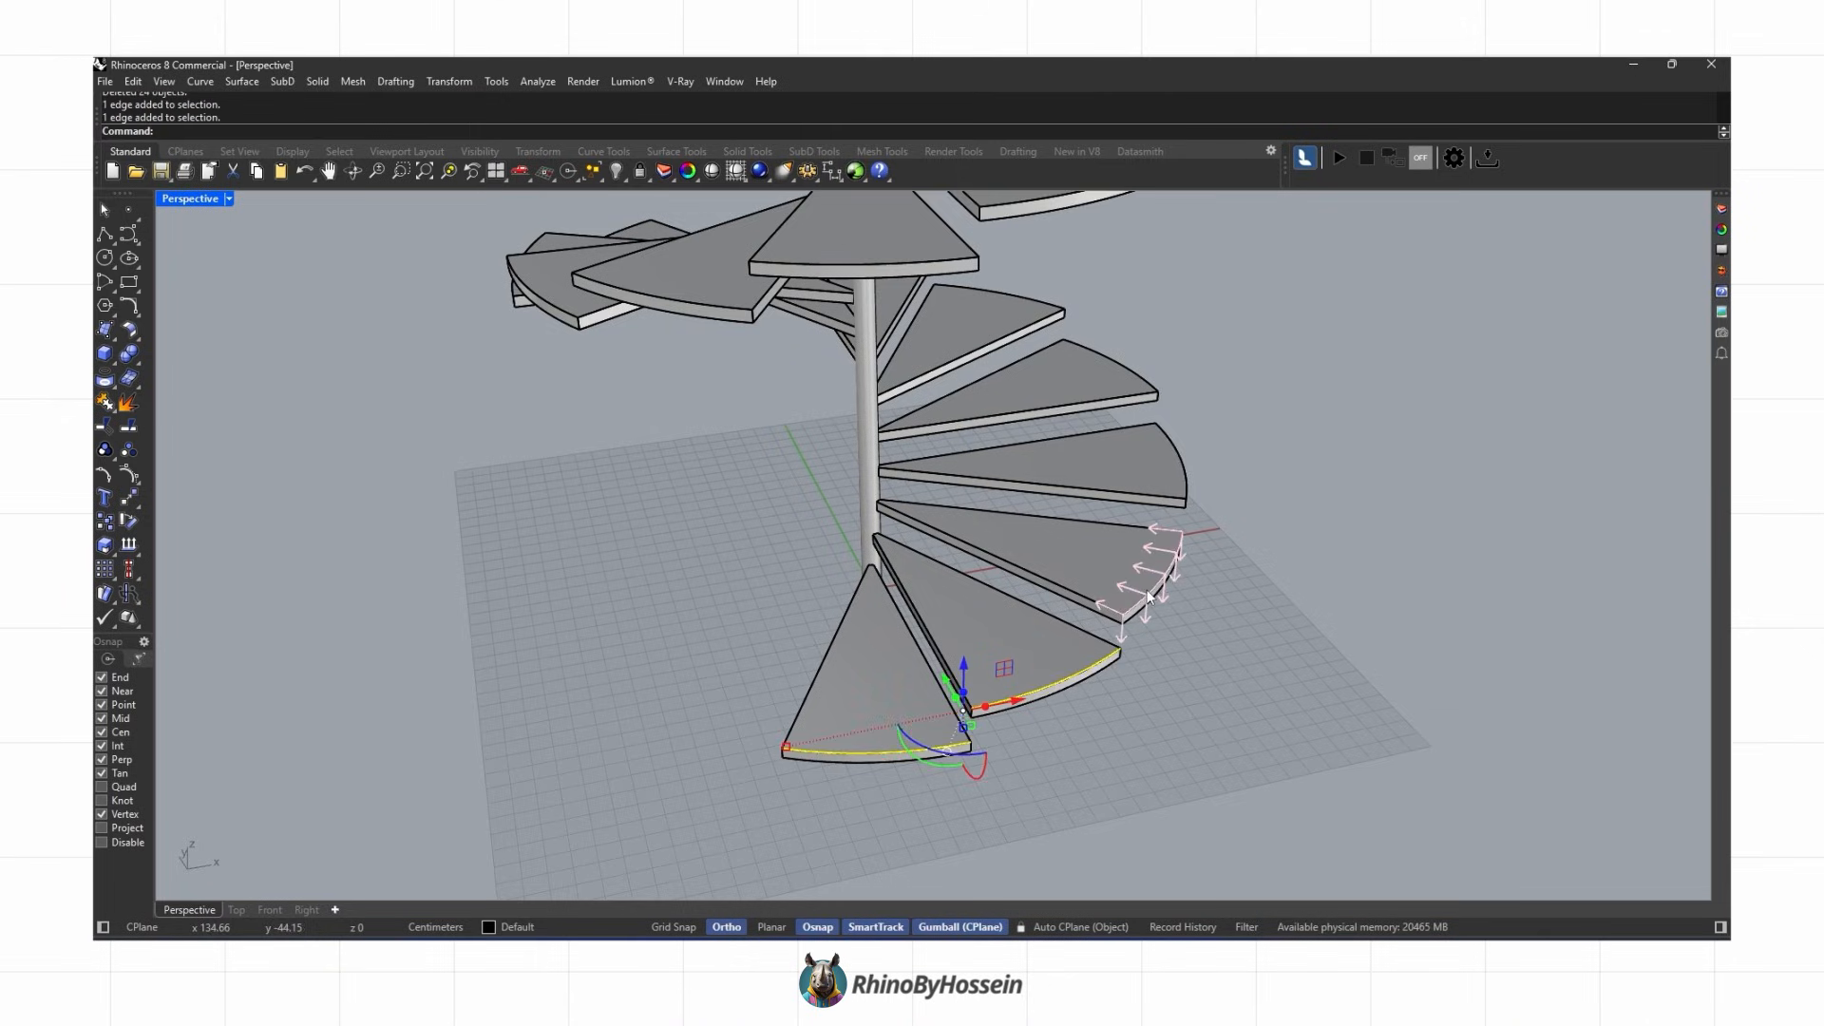
{"action": "right_click_drag", "start_coordinate": [1185, 480], "coordinate": [1193, 714]}
{"action": "right_click_drag", "start_coordinate": [1394, 622], "coordinate": [1377, 690]}
{"action": "right_click_drag", "start_coordinate": [1550, 589], "coordinate": [926, 574]}
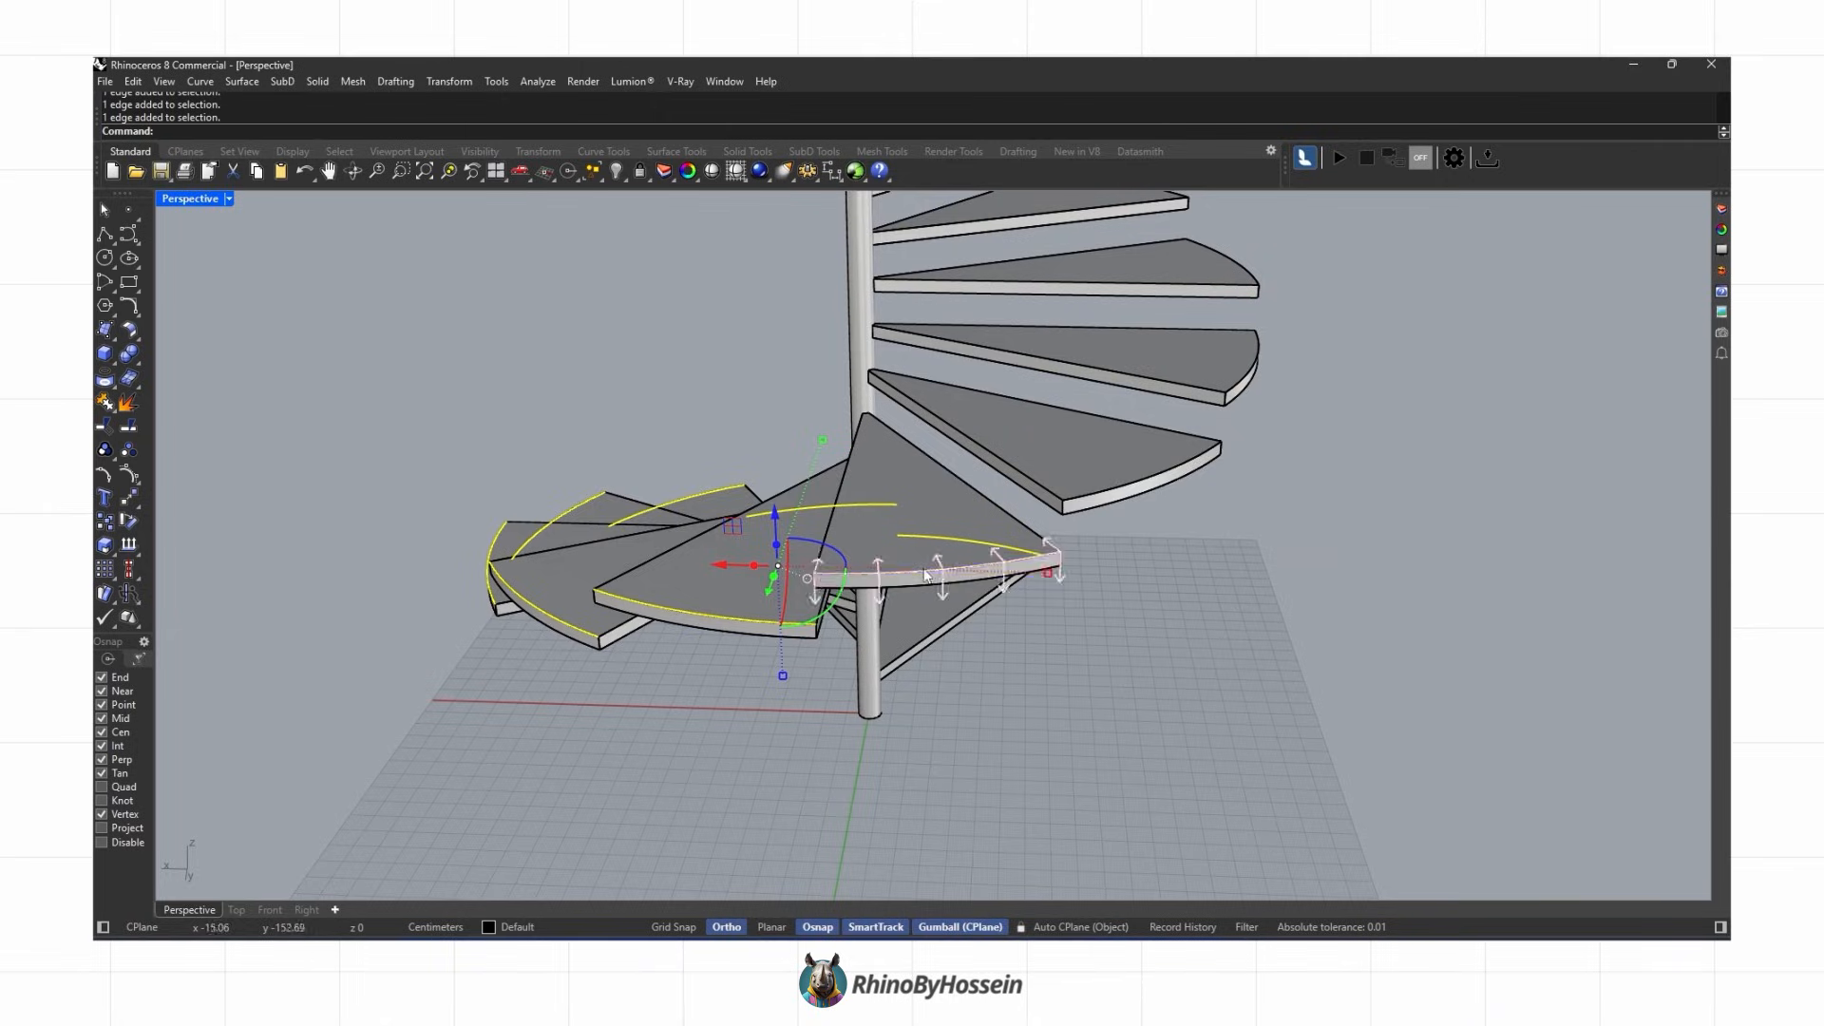
{"action": "right_click_drag", "start_coordinate": [1124, 491], "coordinate": [1052, 634]}
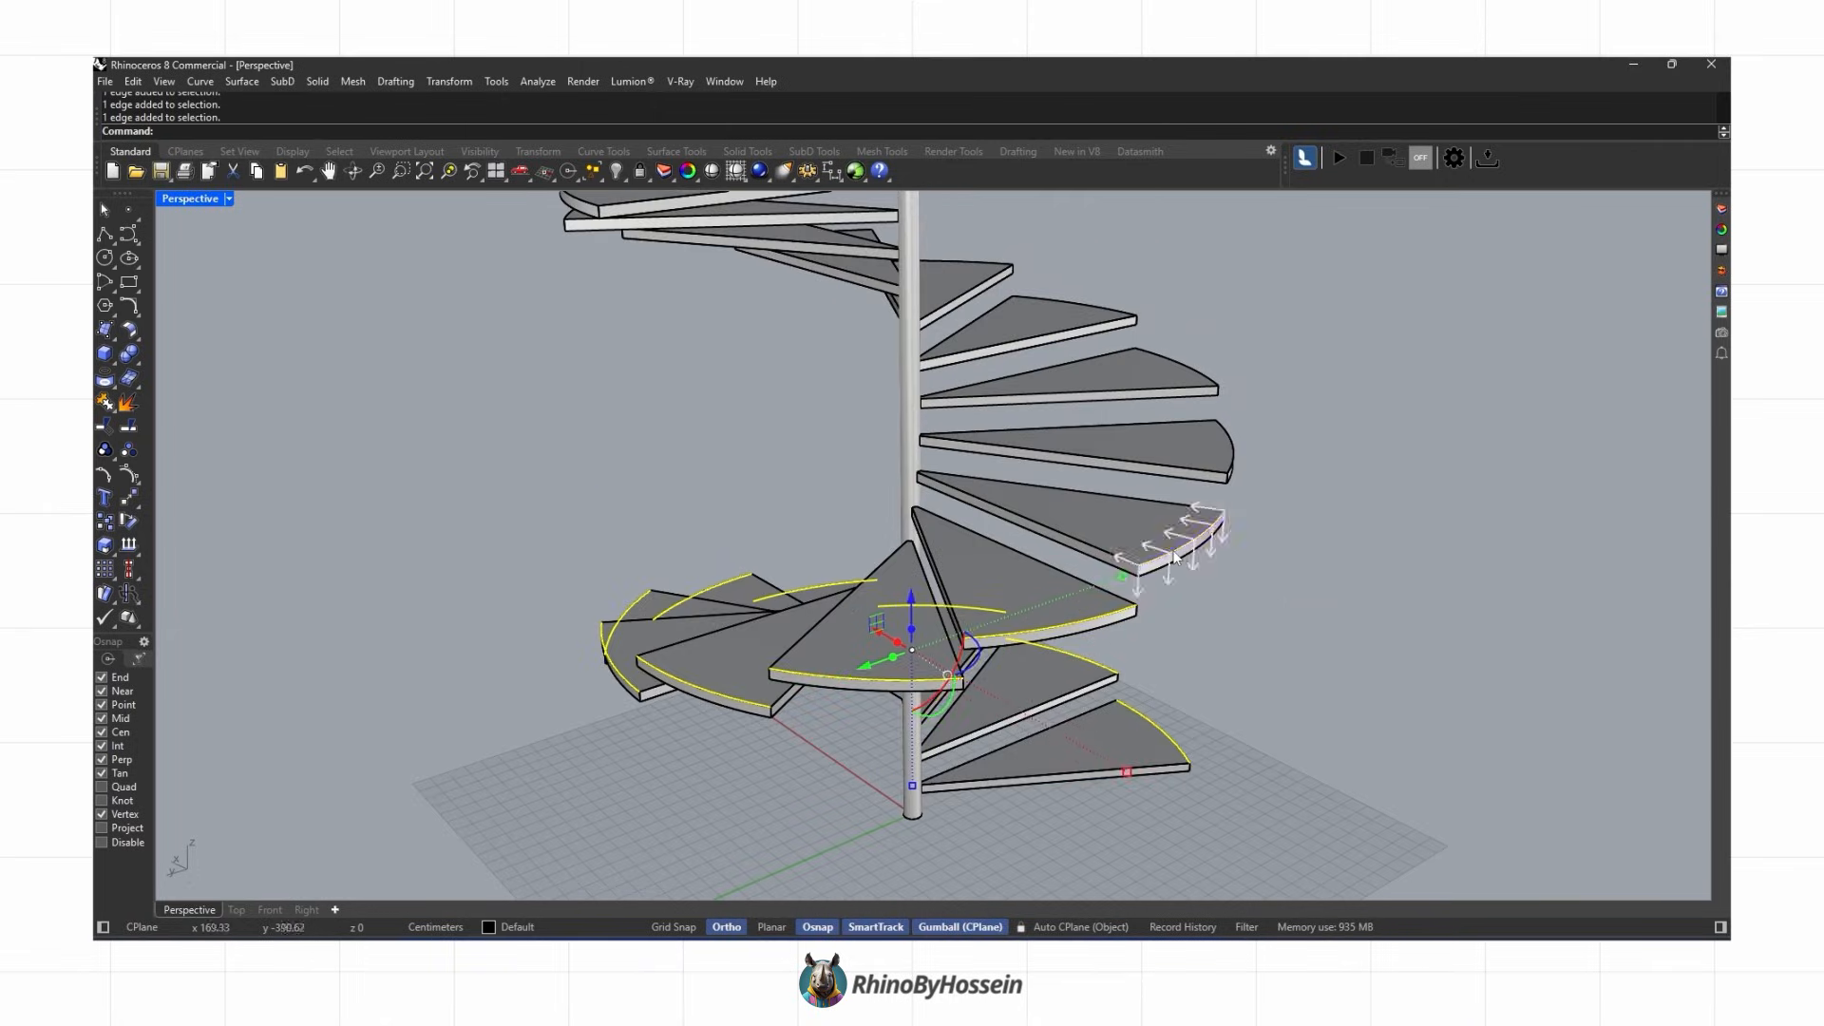
{"action": "right_click_drag", "start_coordinate": [1229, 467], "coordinate": [1052, 566]}
{"action": "left_click", "coordinate": [110, 359]}
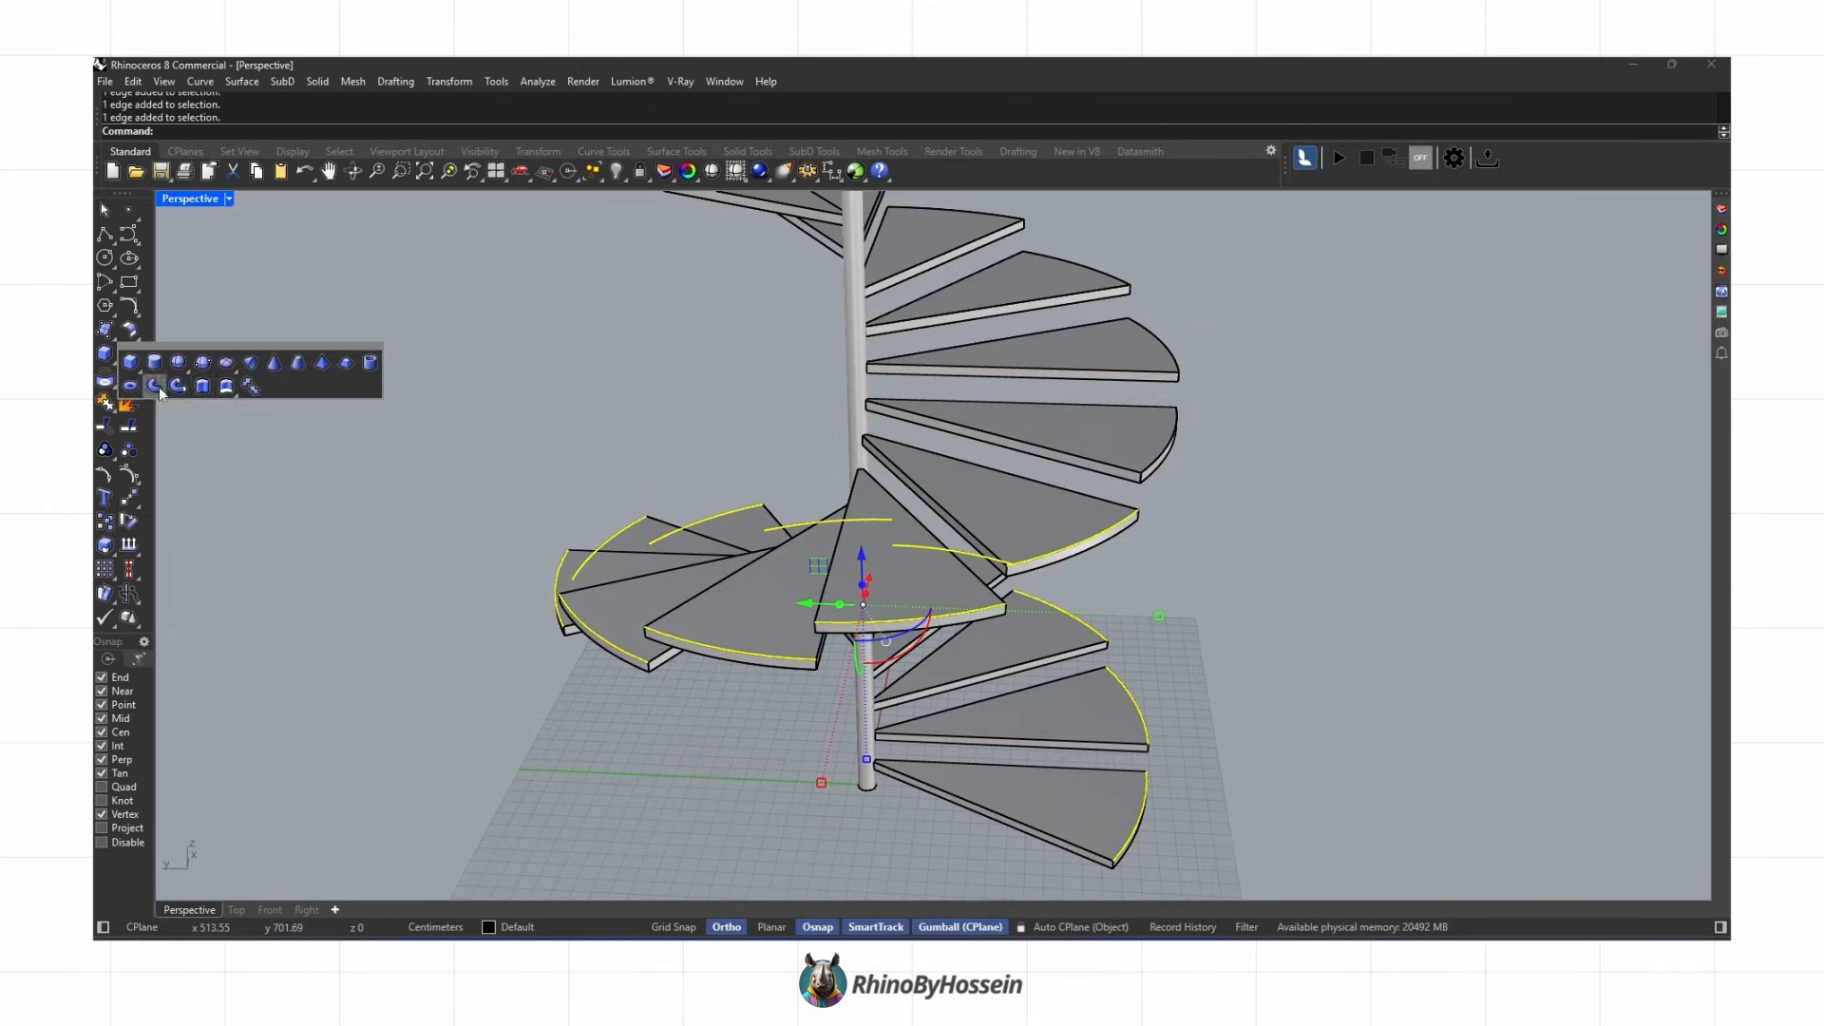
{"action": "left_click", "coordinate": [202, 387]}
{"action": "scroll", "coordinate": [397, 425], "scroll_direction": "down", "scroll_amount": 4}
{"action": "key", "text": "Escape"}
Step: Duplicate the outer curved edges of all treads in both turns
{"action": "right_click_drag", "start_coordinate": [570, 489], "coordinate": [730, 452]}
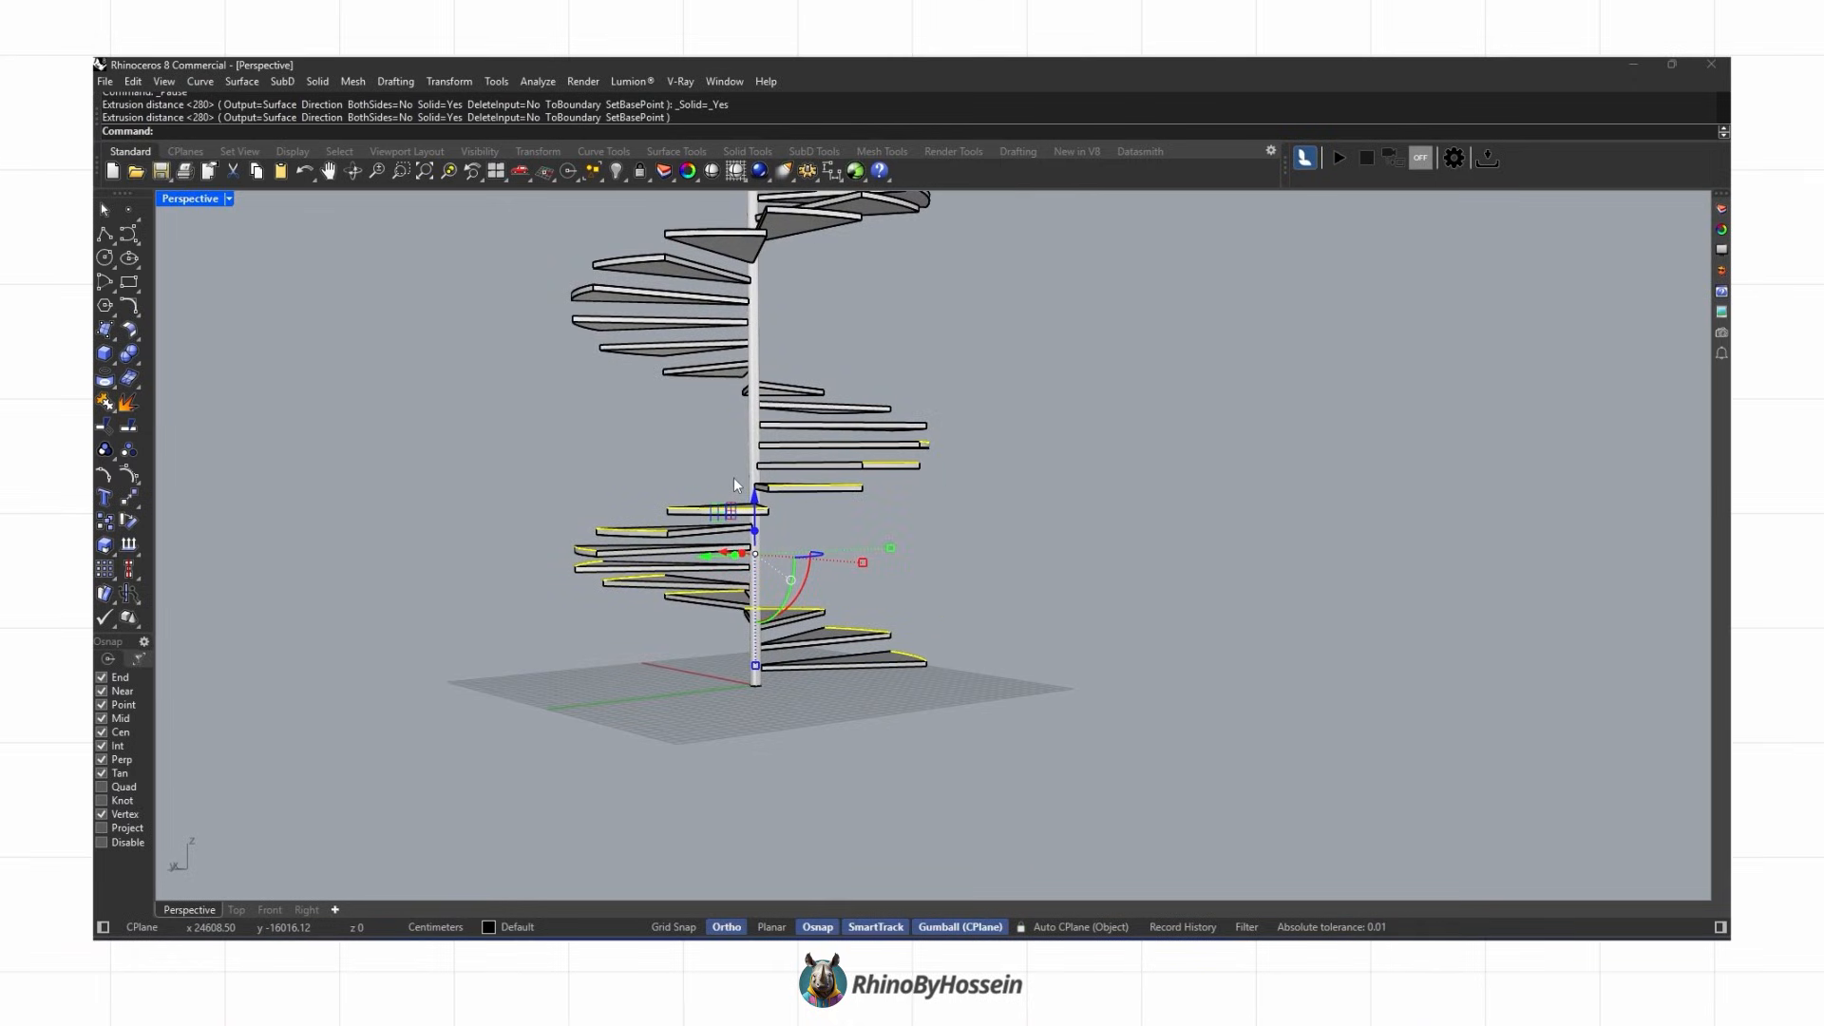
{"action": "right_click_drag", "start_coordinate": [733, 477], "coordinate": [938, 595]}
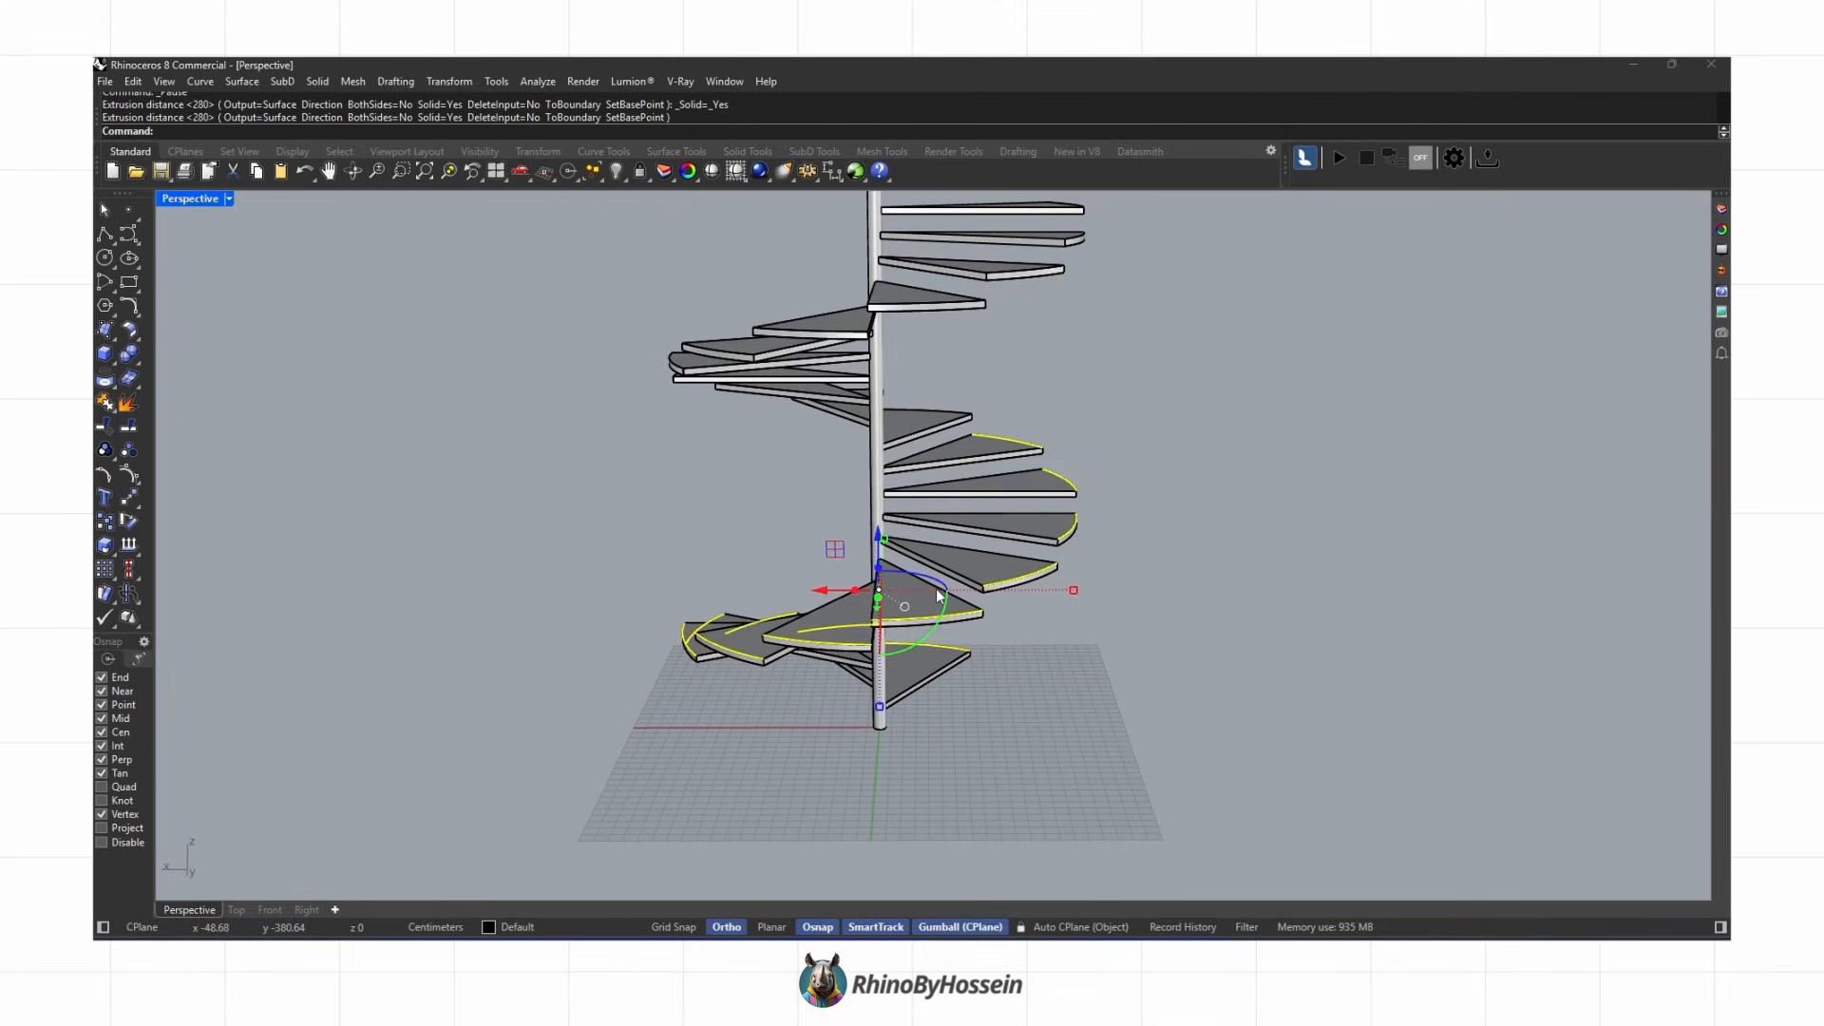
{"action": "left_click", "coordinate": [113, 385]}
{"action": "left_click", "coordinate": [189, 403]}
{"action": "right_click_drag", "start_coordinate": [760, 607], "coordinate": [1065, 677]}
{"action": "scroll", "coordinate": [1066, 675], "scroll_direction": "up", "scroll_amount": 4}
{"action": "left_click", "coordinate": [1052, 600]}
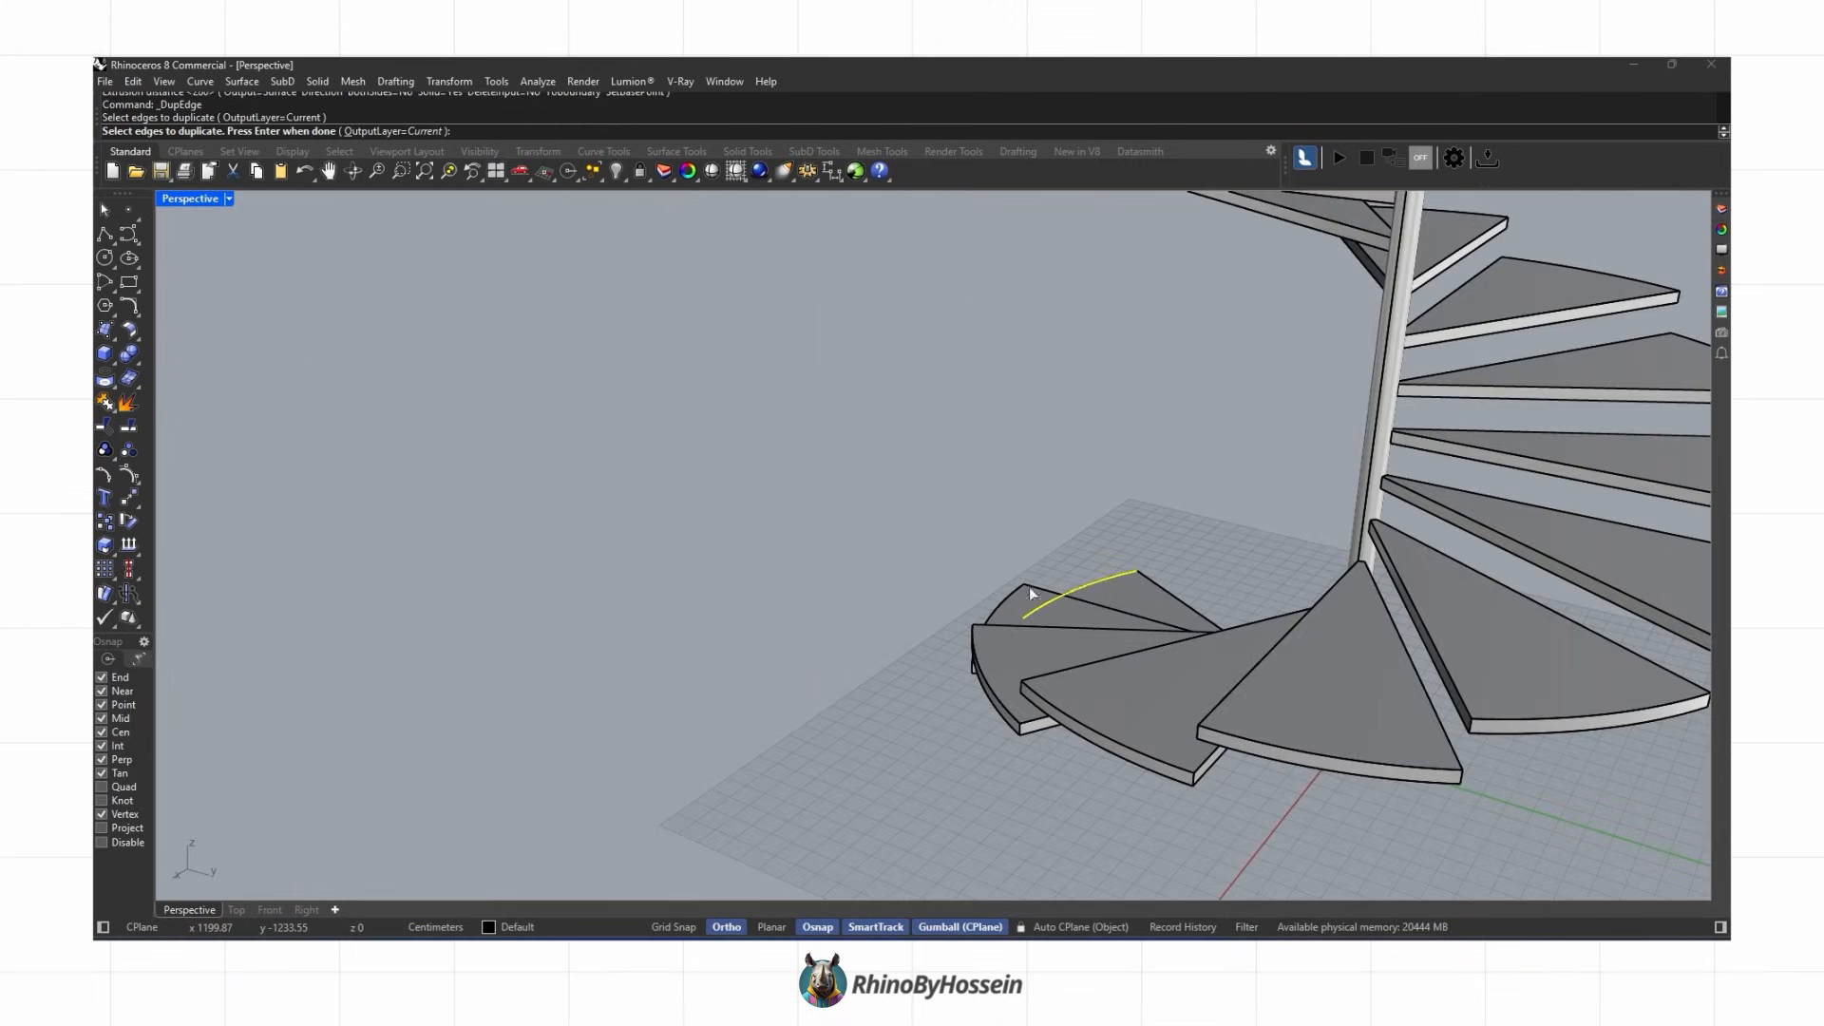
{"action": "right_click_drag", "start_coordinate": [1278, 747], "coordinate": [1080, 717], "text": "shift"}
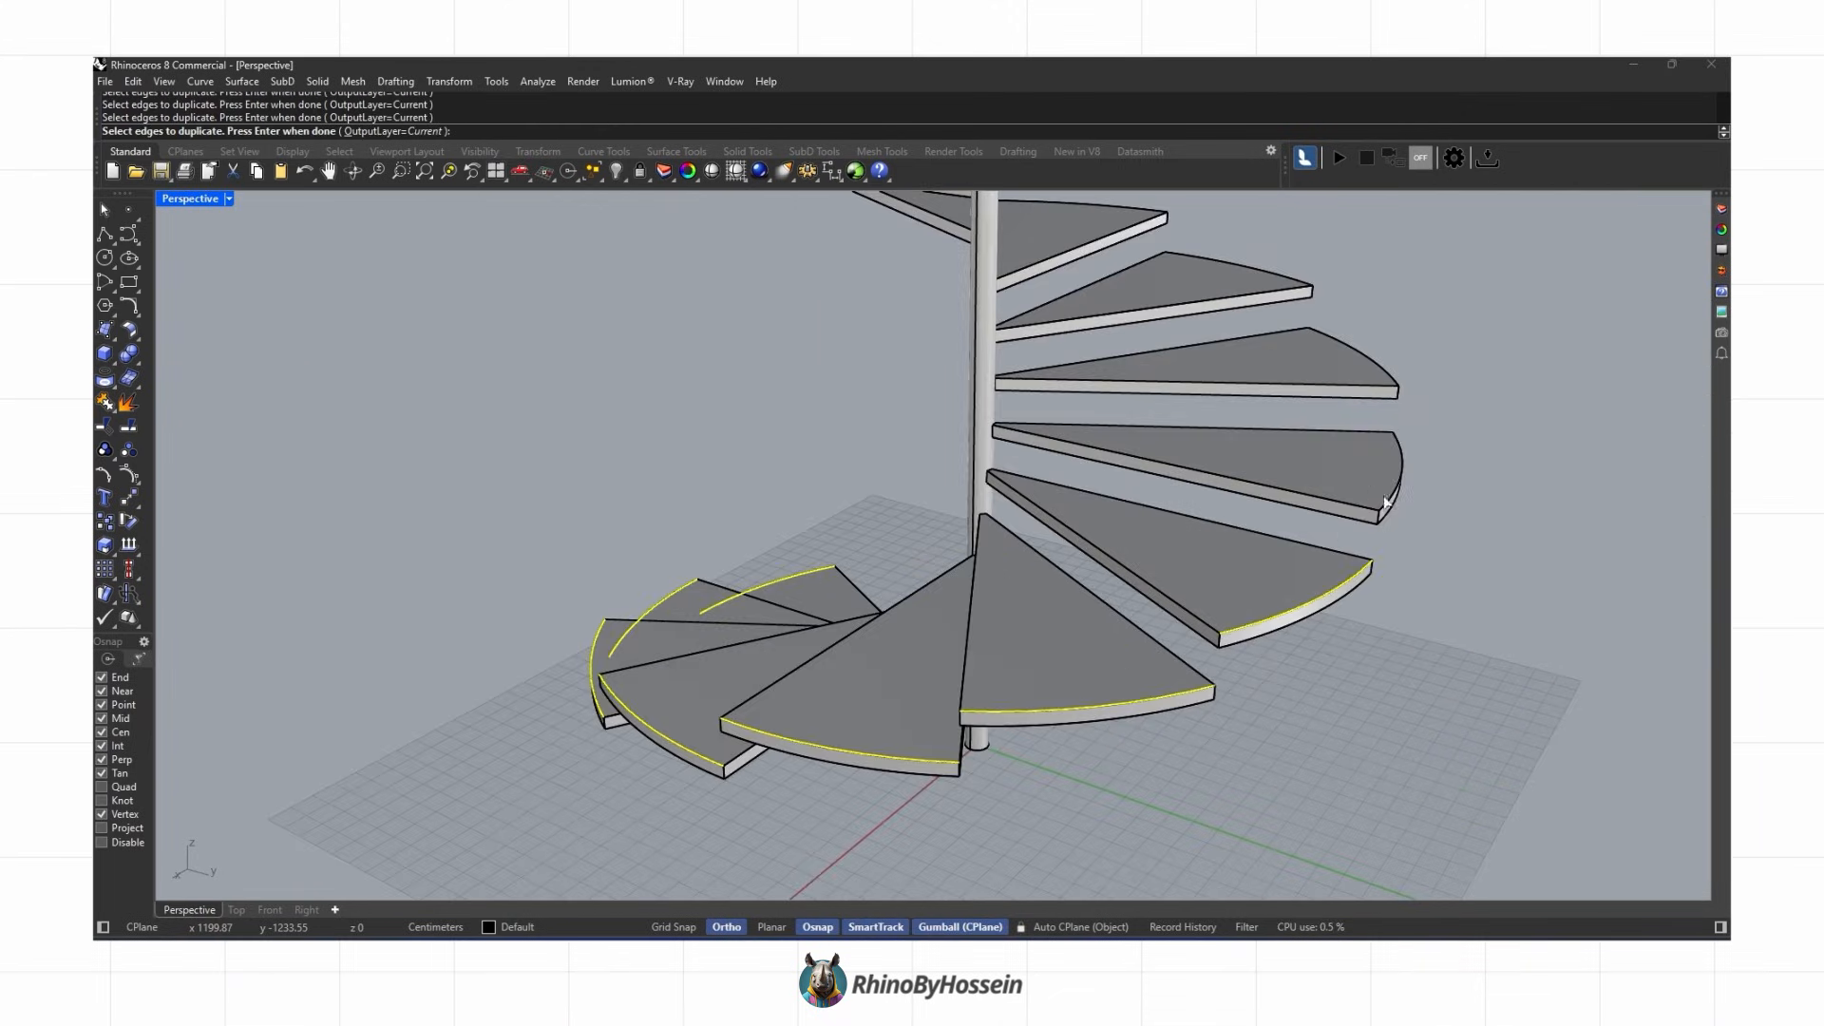
{"action": "scroll", "coordinate": [1373, 495], "scroll_direction": "down", "scroll_amount": 3}
{"action": "left_click", "coordinate": [1266, 597]}
{"action": "scroll", "coordinate": [1078, 431], "scroll_direction": "down", "scroll_amount": 3}
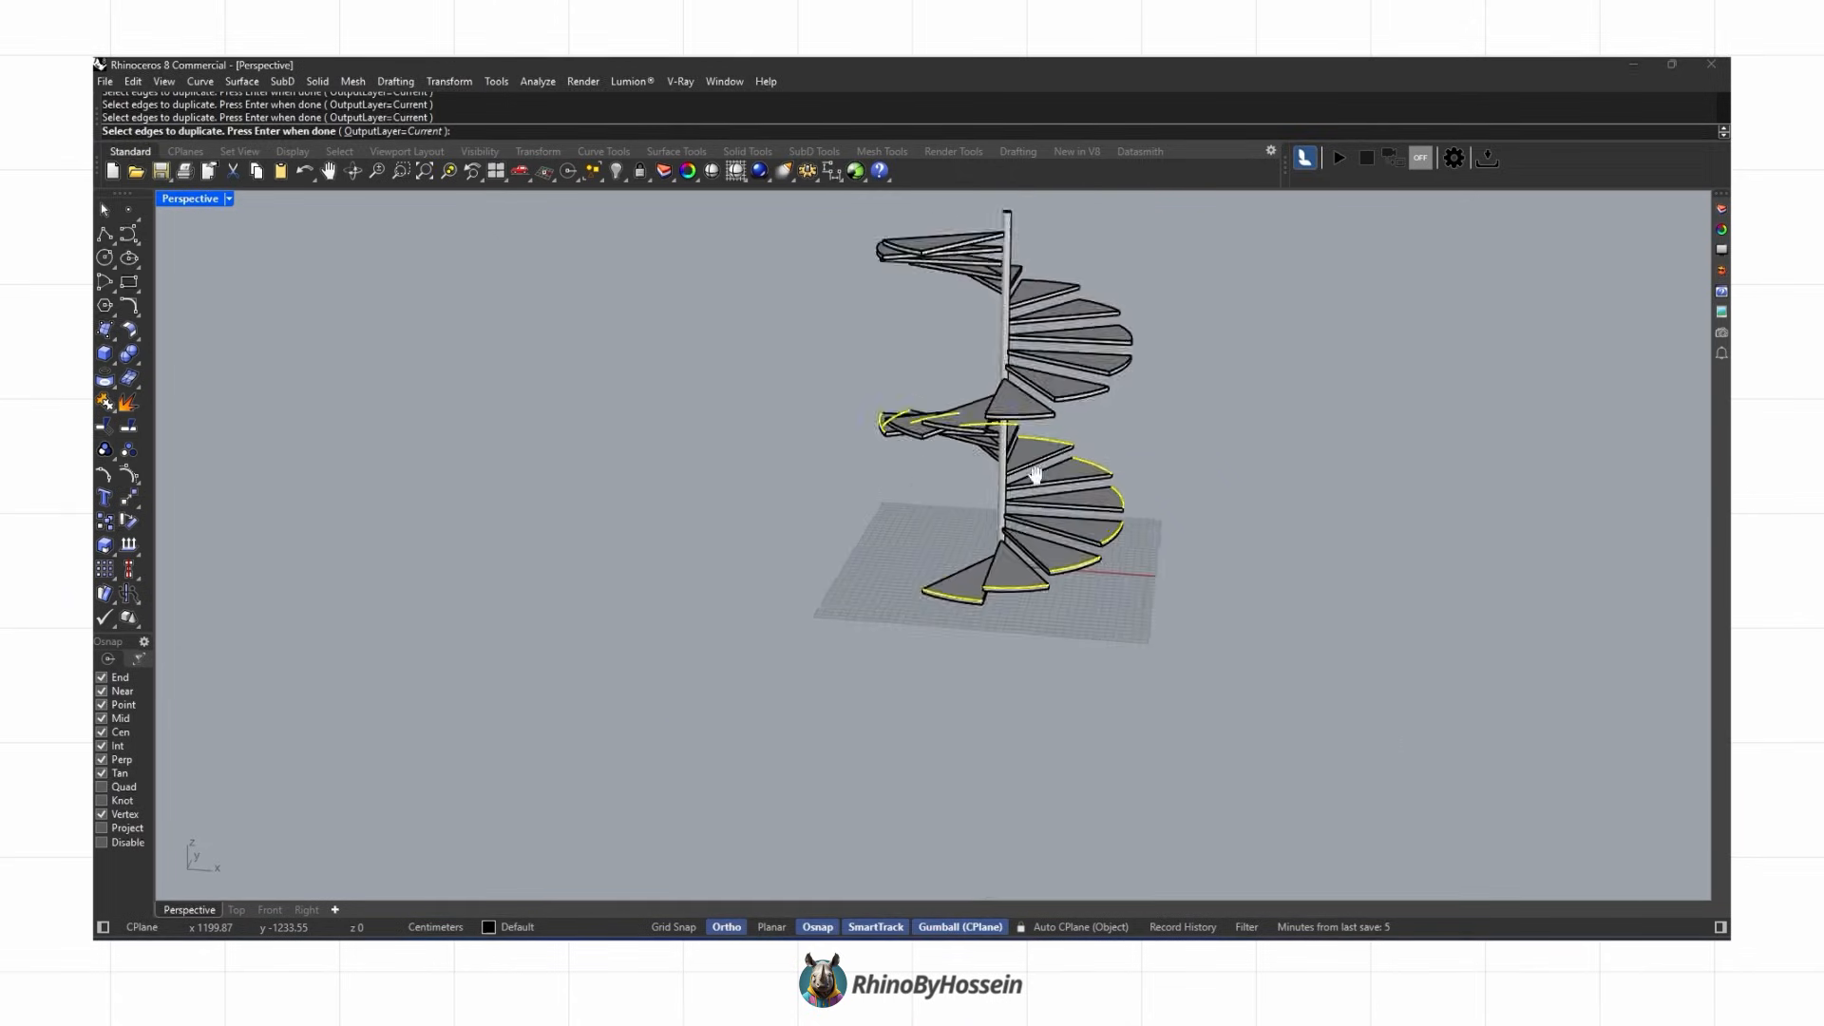
{"action": "right_click_drag", "start_coordinate": [1078, 430], "coordinate": [1078, 546]}
{"action": "scroll", "coordinate": [1078, 546], "scroll_direction": "up", "scroll_amount": 3}
{"action": "right_click_drag", "start_coordinate": [895, 247], "coordinate": [1124, 463]}
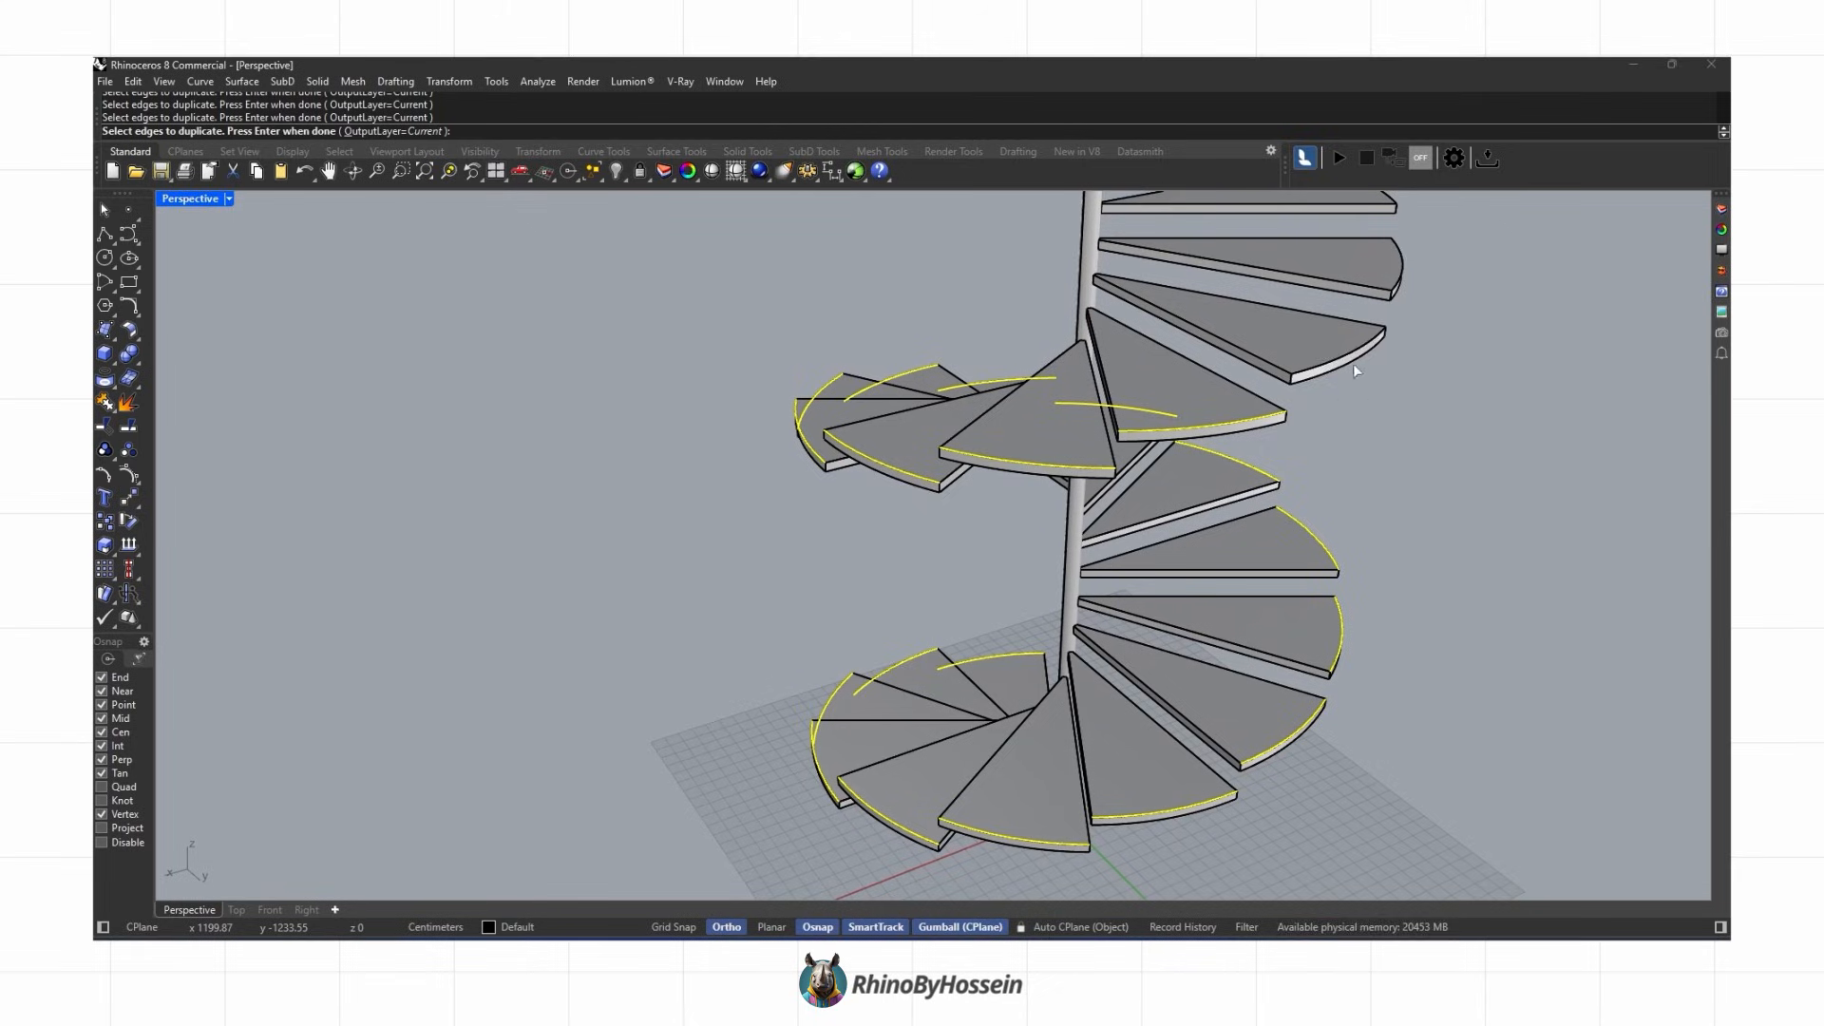
{"action": "right_click_drag", "start_coordinate": [1387, 296], "coordinate": [1378, 440], "text": "shift"}
{"action": "scroll", "coordinate": [1076, 316], "scroll_direction": "down", "scroll_amount": 3}
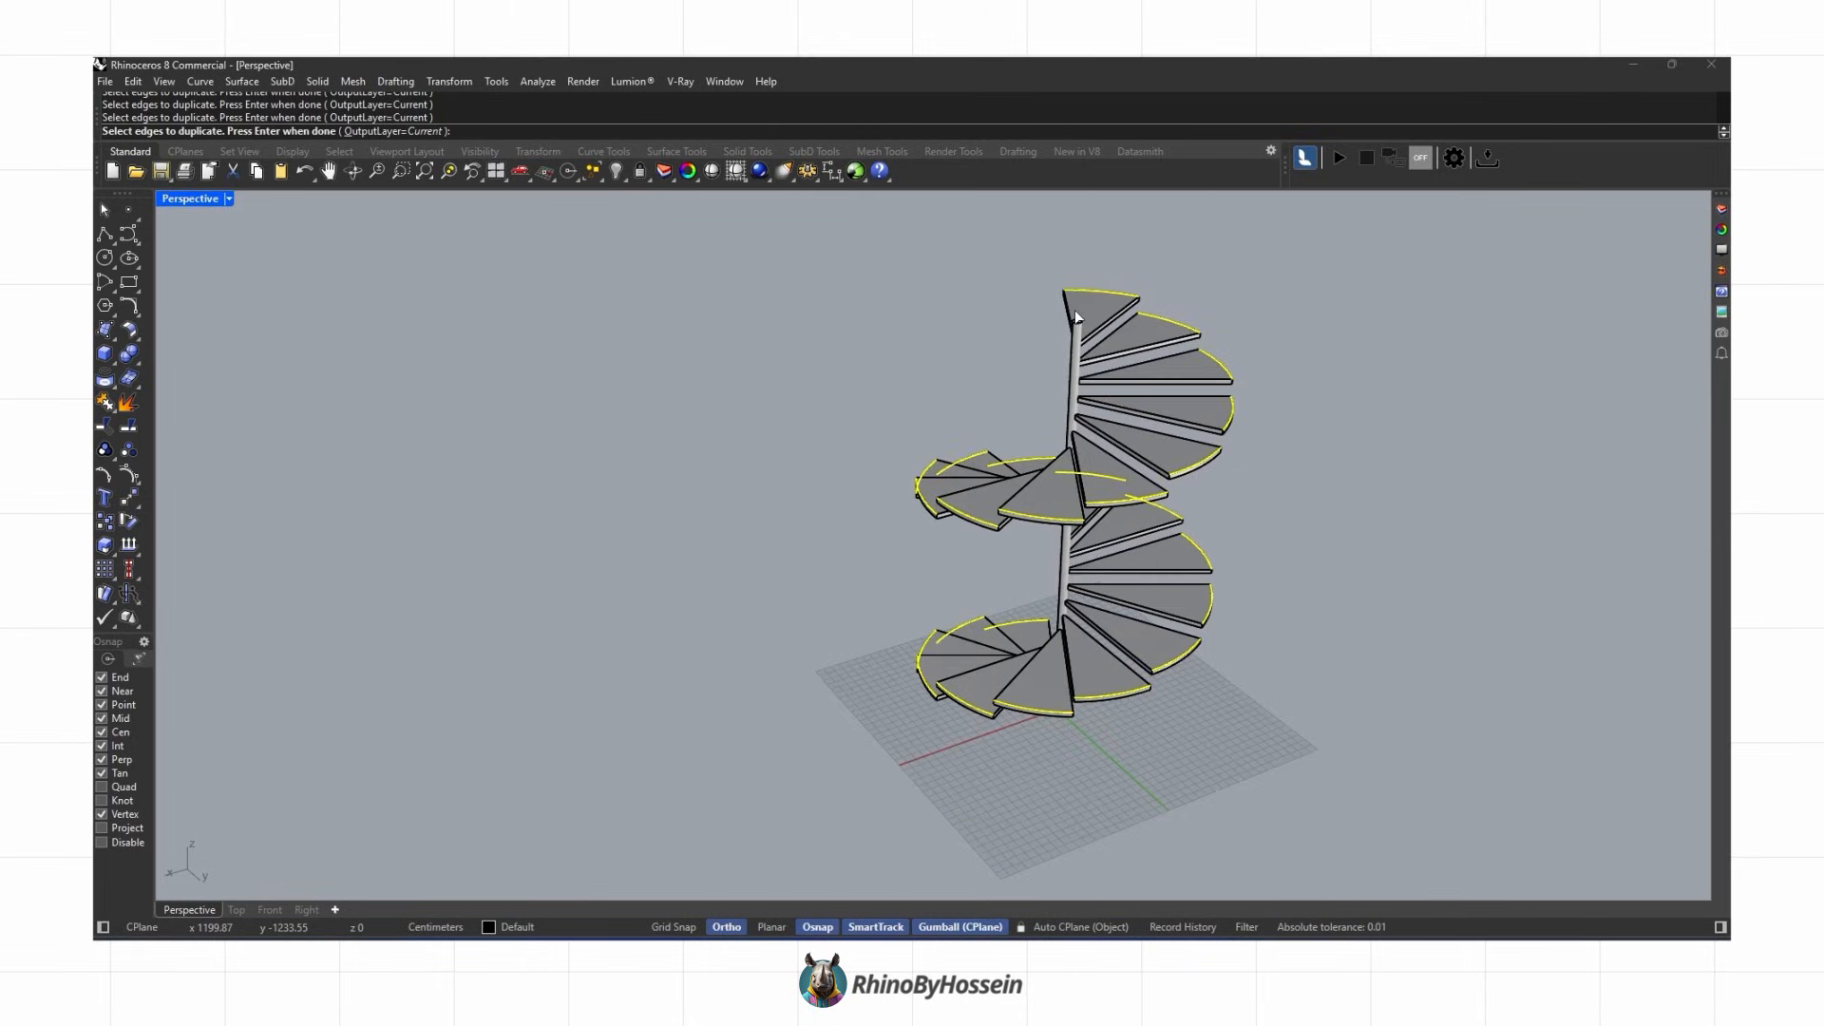
Step: Extrude the duplicated edge curves 80 cm into railing panels and delete the curves
{"action": "left_click", "coordinate": [107, 379]}
{"action": "left_click", "coordinate": [202, 388]}
{"action": "type", "text": "80"}
{"action": "key", "text": "Return"}
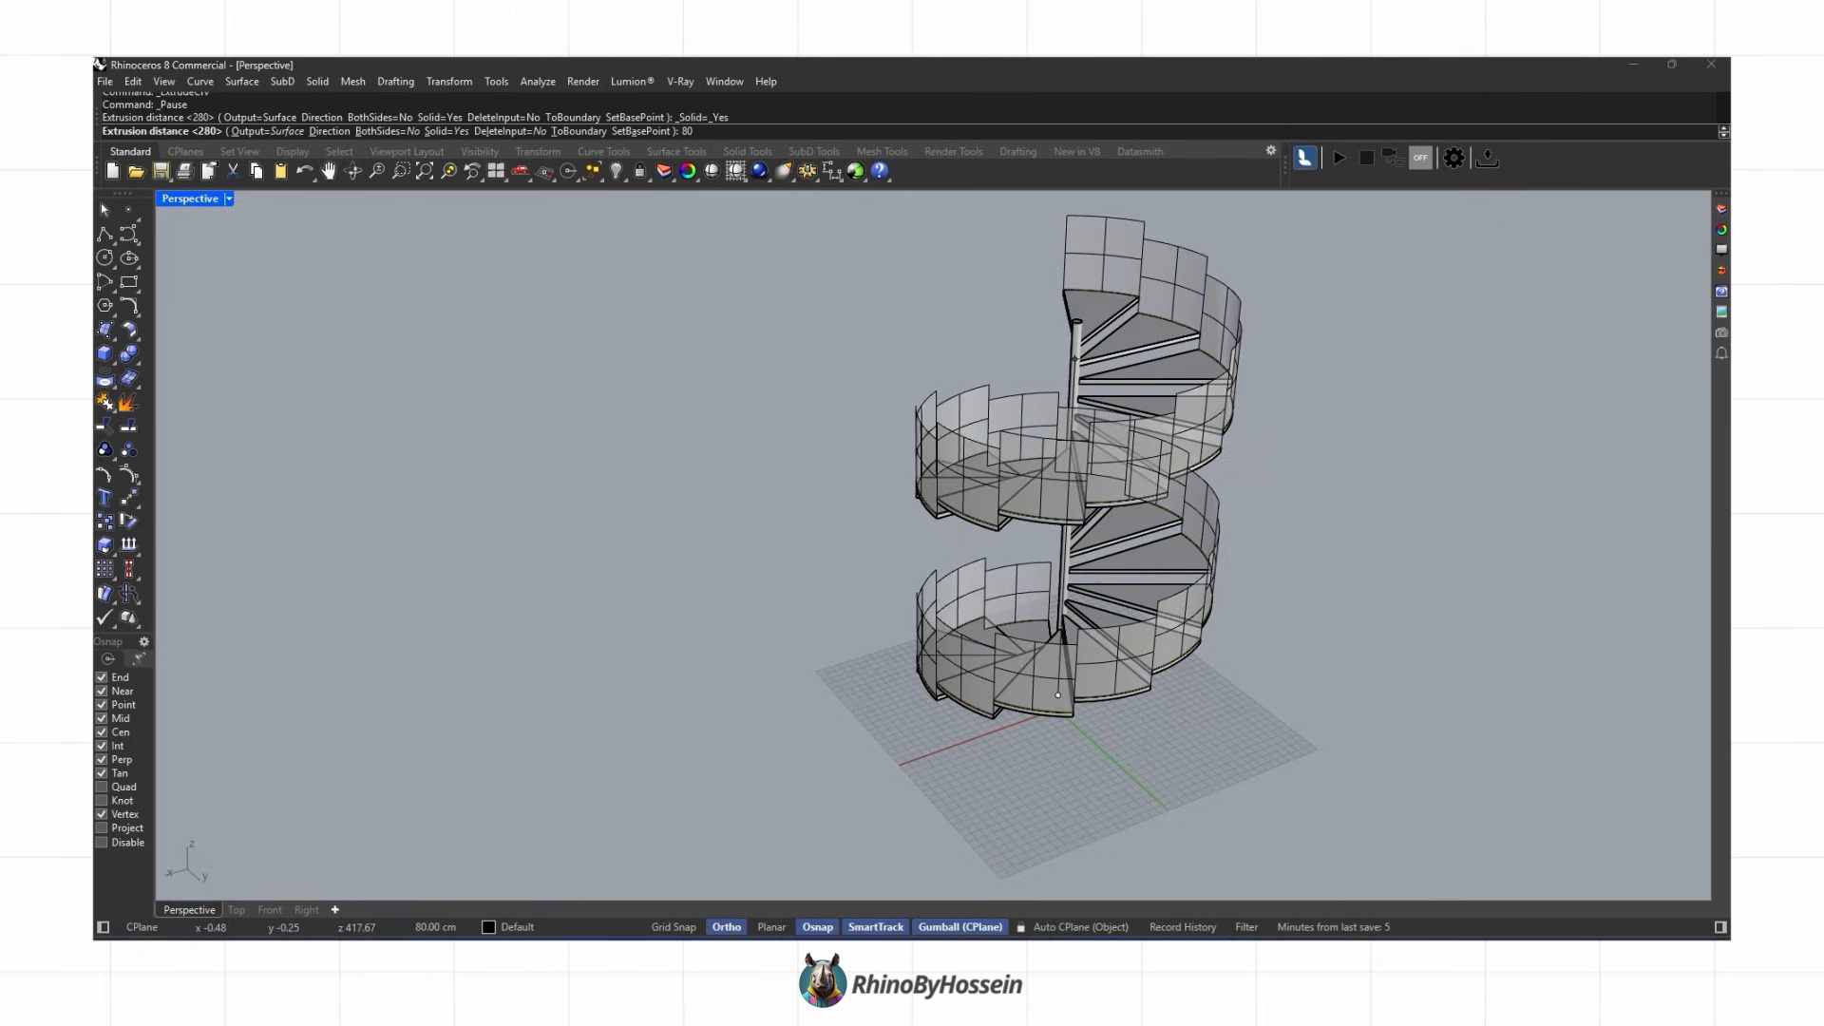
{"action": "right_click_drag", "start_coordinate": [722, 655], "coordinate": [1235, 698]}
{"action": "key", "text": "Delete"}
{"action": "left_click", "coordinate": [128, 234]}
{"action": "scroll", "coordinate": [815, 696], "scroll_direction": "up", "scroll_amount": 5}
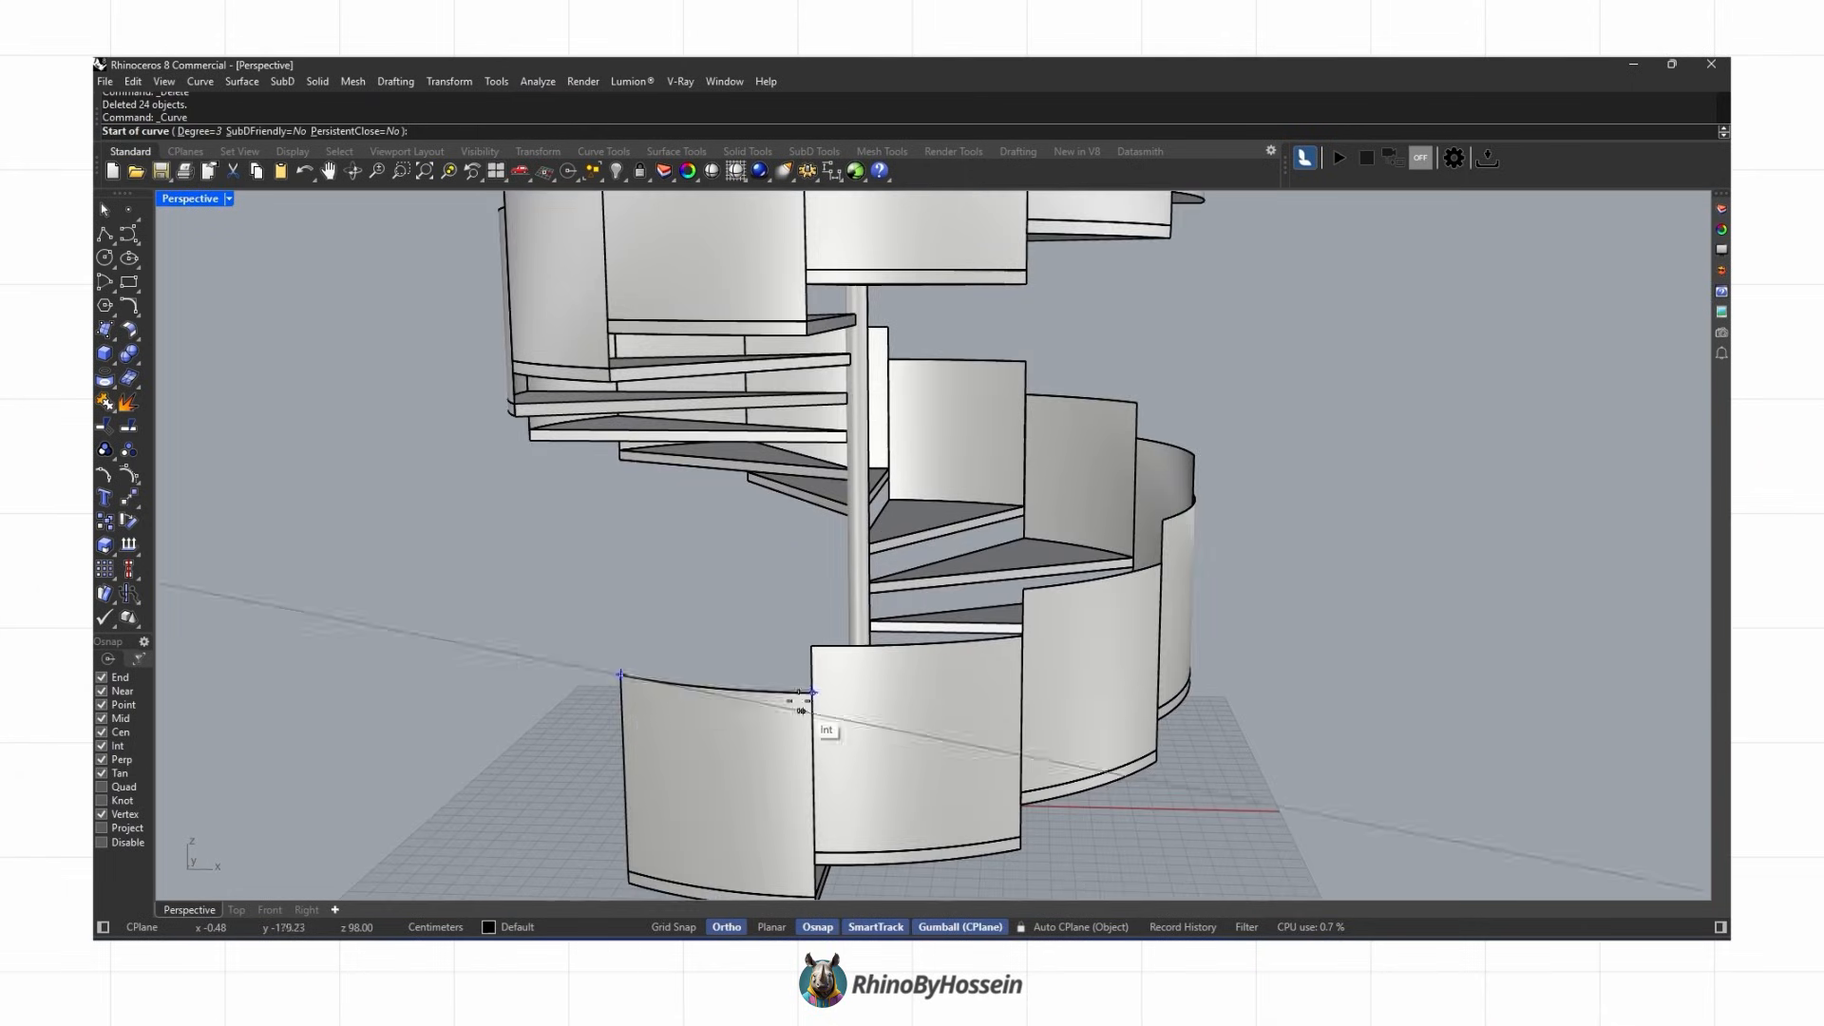
{"action": "key", "text": "Escape"}
Step: Draw an interpolated curve through the top corners of the railing panels, following the spiral upward
{"action": "left_click", "coordinate": [138, 241]}
{"action": "left_click", "coordinate": [177, 248]}
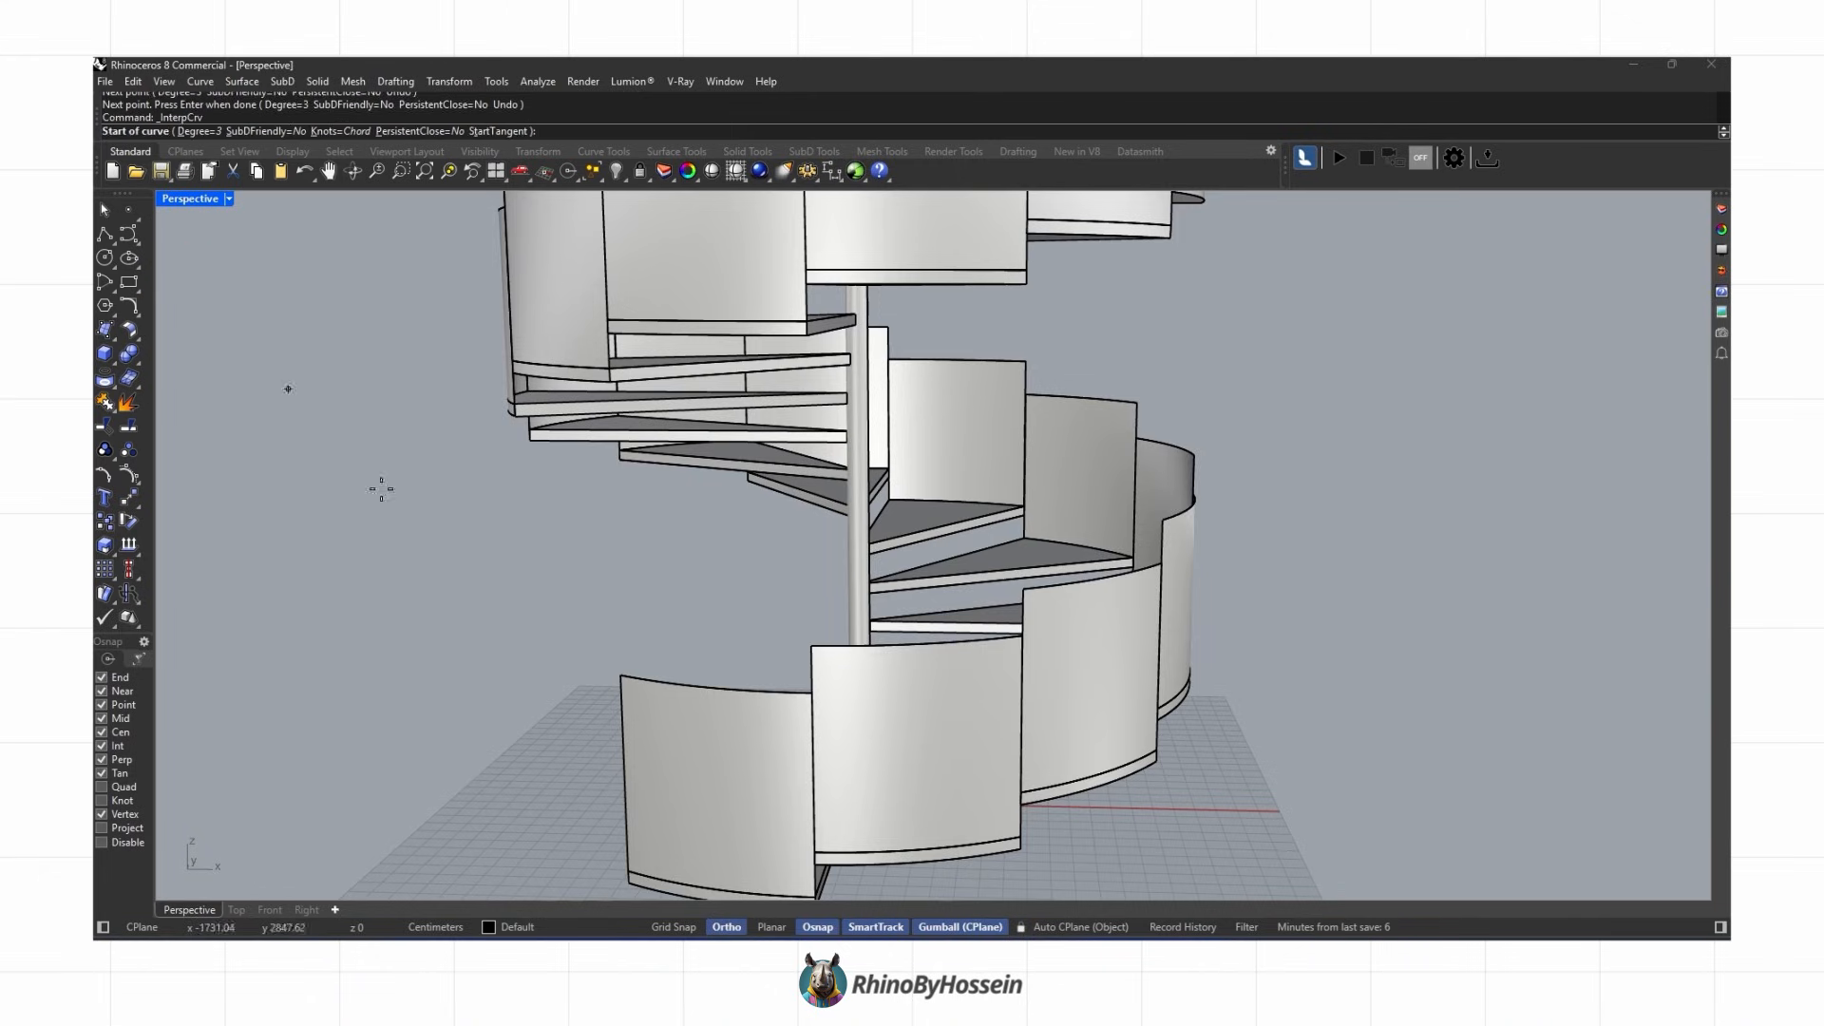
{"action": "left_click", "coordinate": [1024, 635]}
{"action": "right_click_drag", "start_coordinate": [1024, 635], "coordinate": [722, 618], "text": "shift"}
{"action": "left_click", "coordinate": [888, 620]}
{"action": "left_click", "coordinate": [1012, 566]}
{"action": "right_click_drag", "start_coordinate": [1012, 566], "coordinate": [836, 565]}
{"action": "left_click", "coordinate": [1214, 548]}
{"action": "mouse_move", "coordinate": [1214, 548]}
{"action": "right_mouse_down", "text": "shift"}
{"action": "mouse_move", "coordinate": [895, 616]}
{"action": "mouse_move", "coordinate": [1189, 567]}
{"action": "right_mouse_up", "text": "shift"}
{"action": "left_click", "coordinate": [1323, 464]}
{"action": "right_click_drag", "start_coordinate": [1323, 464], "coordinate": [1093, 532]}
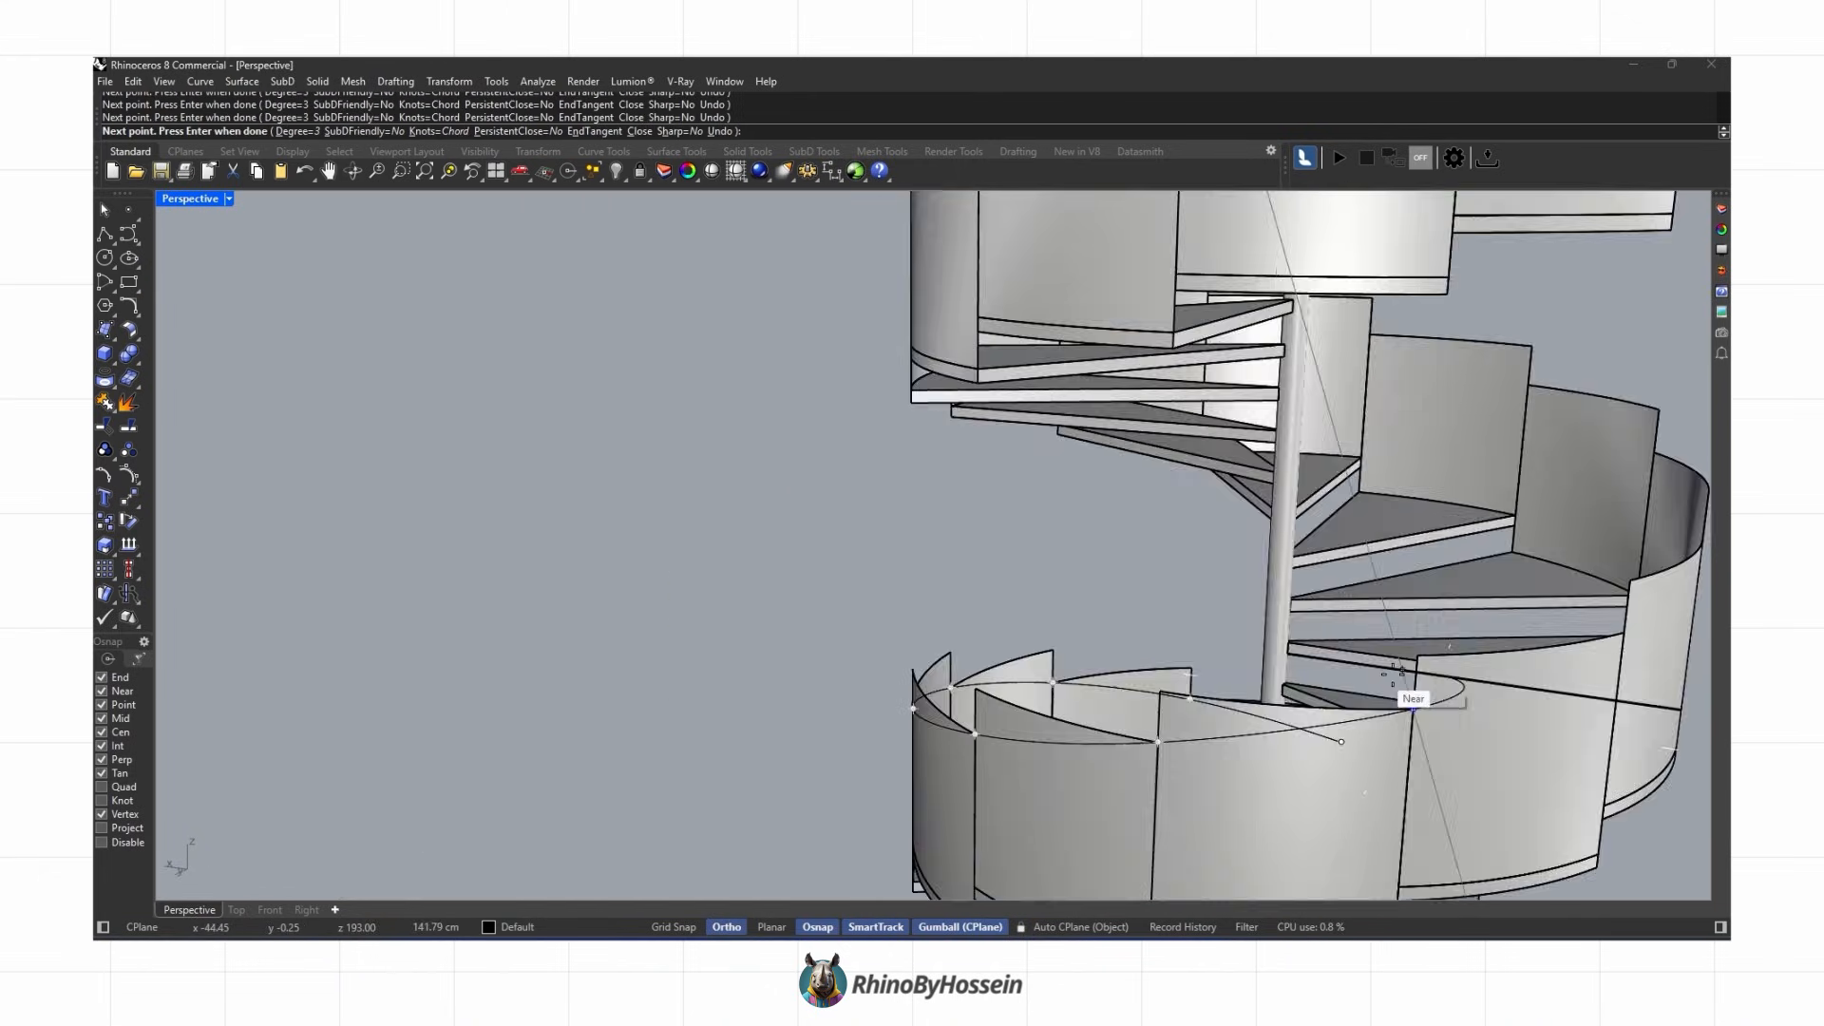
{"action": "left_click", "coordinate": [1374, 670]}
{"action": "right_click_drag", "start_coordinate": [1373, 670], "coordinate": [664, 617], "text": "shift"}
{"action": "left_click", "coordinate": [897, 576]}
{"action": "right_click_drag", "start_coordinate": [897, 576], "coordinate": [854, 531], "text": "shift"}
{"action": "left_click", "coordinate": [1007, 544]}
{"action": "right_click_drag", "start_coordinate": [1027, 545], "coordinate": [808, 551]}
{"action": "left_click", "coordinate": [1211, 503]}
{"action": "right_click_drag", "start_coordinate": [1211, 503], "coordinate": [779, 560], "text": "shift"}
{"action": "left_click", "coordinate": [949, 549]}
{"action": "left_click", "coordinate": [1090, 491]}
{"action": "left_click", "coordinate": [1316, 437]}
{"action": "right_click_drag", "start_coordinate": [1315, 437], "coordinate": [1020, 551], "text": "shift"}
{"action": "left_click", "coordinate": [1159, 478]}
{"action": "right_click_drag", "start_coordinate": [1160, 477], "coordinate": [1217, 529]}
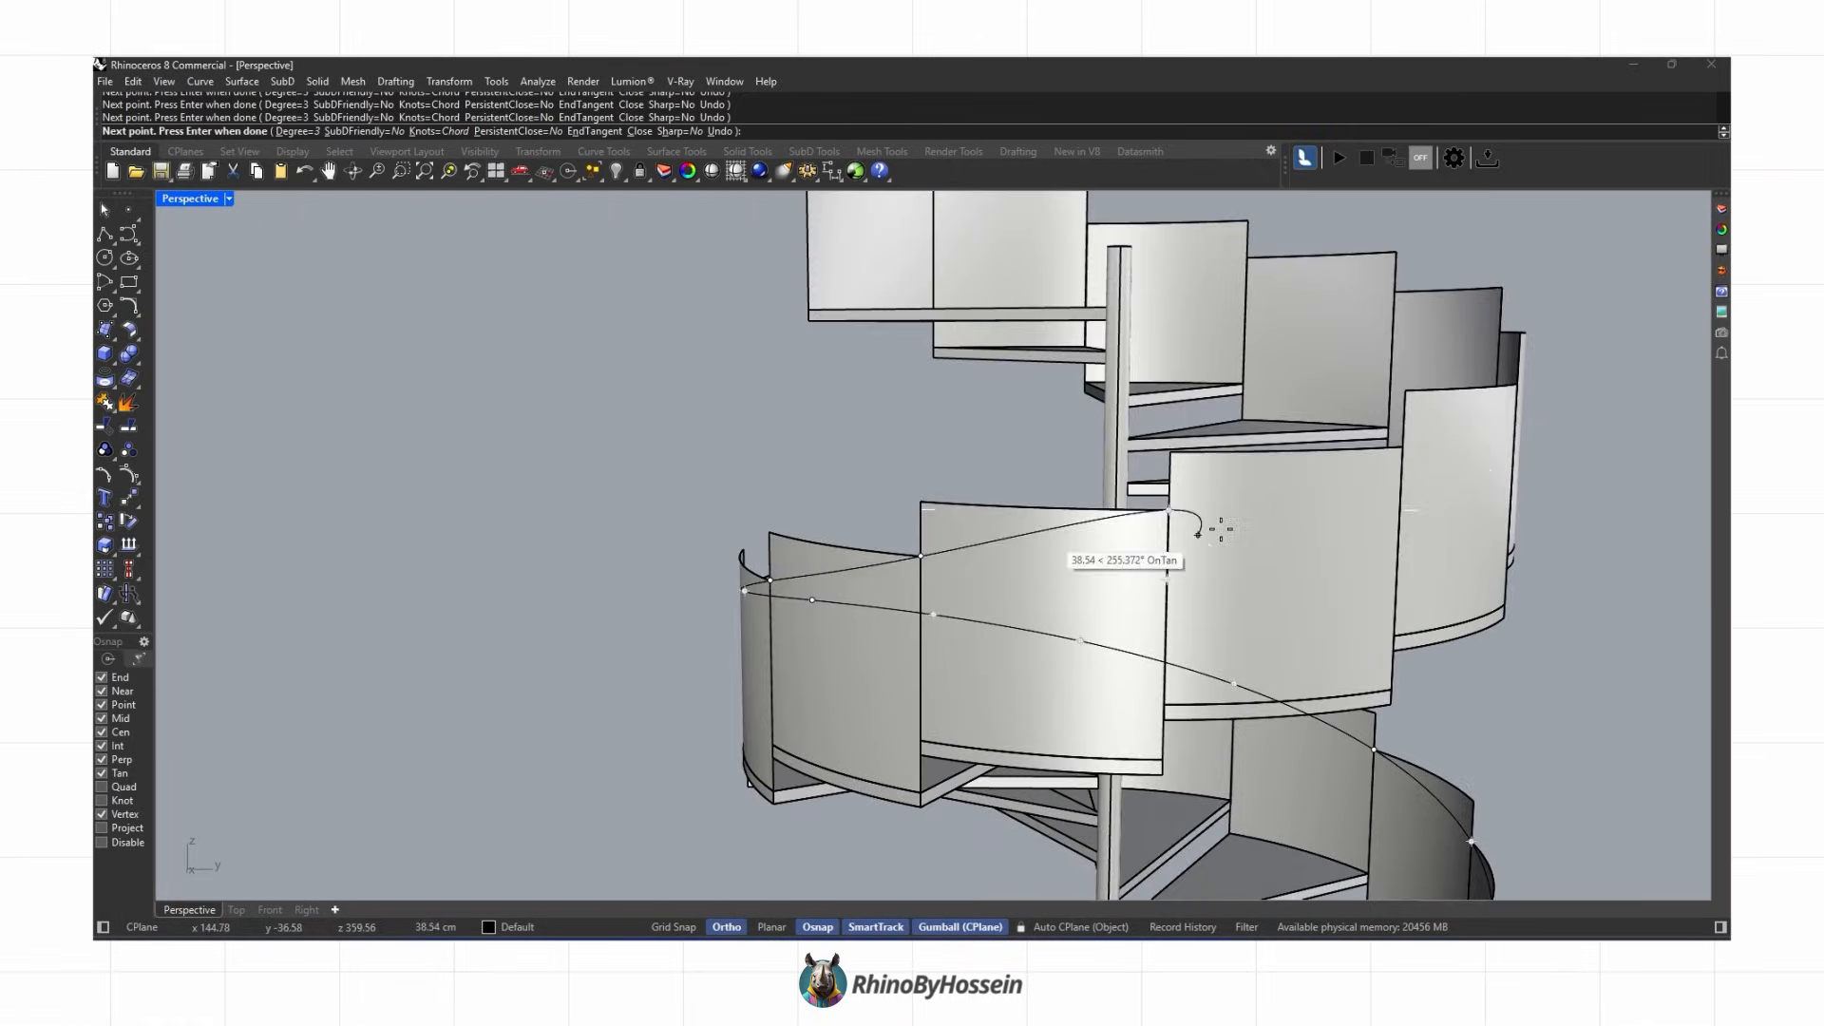
{"action": "left_click", "coordinate": [1389, 450]}
{"action": "right_click_drag", "start_coordinate": [1390, 449], "coordinate": [1187, 513]}
{"action": "scroll", "coordinate": [1465, 498], "scroll_direction": "up", "scroll_amount": 4}
{"action": "left_click", "coordinate": [1466, 496]}
{"action": "left_click", "coordinate": [1572, 427]}
{"action": "right_click_drag", "start_coordinate": [1572, 428], "coordinate": [1025, 551], "text": "shift"}
{"action": "left_click", "coordinate": [973, 521]}
{"action": "left_click", "coordinate": [1068, 466]}
{"action": "right_click_drag", "start_coordinate": [1079, 468], "coordinate": [921, 456]}
{"action": "left_click", "coordinate": [989, 379]}
{"action": "left_click", "coordinate": [1089, 323]}
{"action": "right_click_drag", "start_coordinate": [1092, 323], "coordinate": [950, 380]}
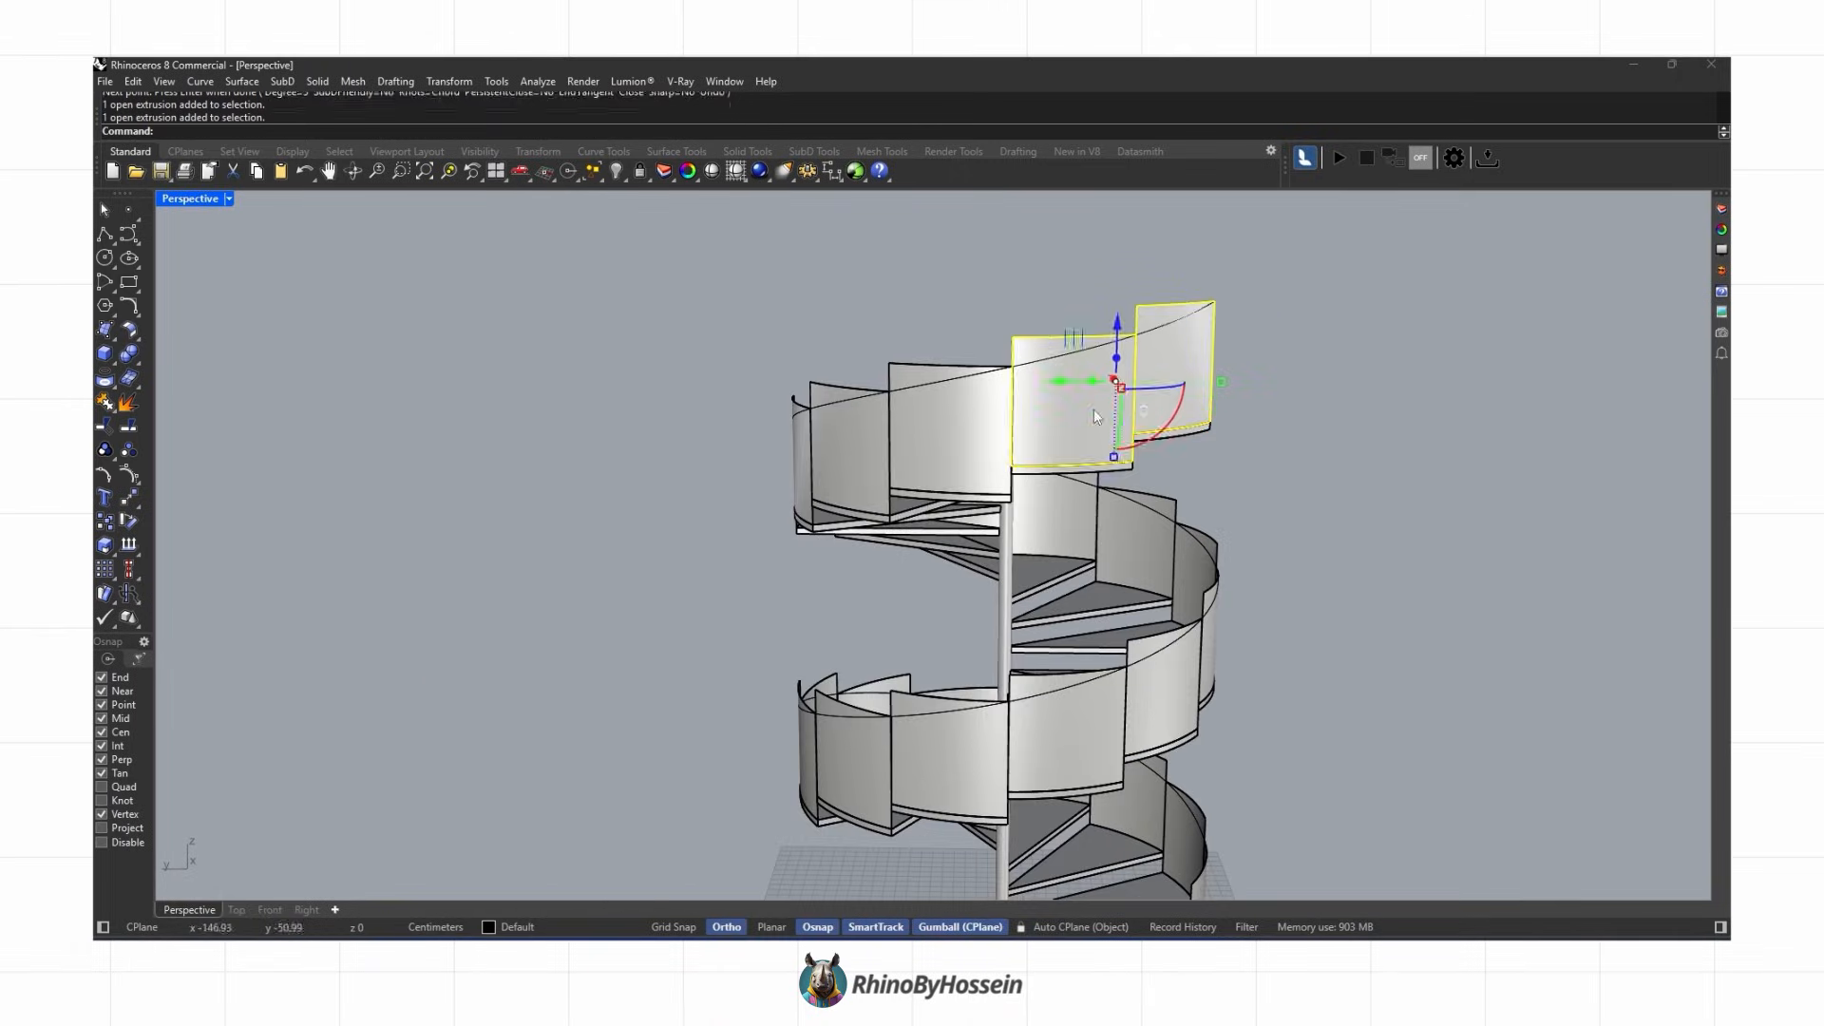
Step: Select the surplus railing panels beyond the stair ends and delete them
{"action": "right_click_drag", "start_coordinate": [818, 511], "coordinate": [916, 499]}
{"action": "left_click", "coordinate": [785, 474], "text": "shift"}
{"action": "left_click", "coordinate": [786, 753], "text": "shift"}
{"action": "left_click", "coordinate": [868, 751], "text": "shift"}
{"action": "left_click", "coordinate": [983, 744], "text": "shift"}
{"action": "right_click_drag", "start_coordinate": [992, 566], "coordinate": [788, 707]}
{"action": "scroll", "coordinate": [908, 586], "scroll_direction": "down", "scroll_amount": 4}
{"action": "scroll", "coordinate": [793, 693], "scroll_direction": "up", "scroll_amount": 4}
{"action": "left_click", "coordinate": [790, 655], "text": "shift"}
{"action": "left_click", "coordinate": [851, 618], "text": "shift"}
{"action": "left_click", "coordinate": [871, 427], "text": "shift"}
{"action": "left_click", "coordinate": [978, 404], "text": "shift"}
{"action": "left_click", "coordinate": [1043, 356], "text": "shift"}
{"action": "right_click_drag", "start_coordinate": [978, 456], "coordinate": [969, 570]}
{"action": "scroll", "coordinate": [969, 655], "scroll_direction": "down", "scroll_amount": 6}
{"action": "right_click_drag", "start_coordinate": [760, 598], "coordinate": [708, 659]}
{"action": "scroll", "coordinate": [931, 612], "scroll_direction": "up", "scroll_amount": 6}
{"action": "scroll", "coordinate": [931, 615], "scroll_direction": "down", "scroll_amount": 4}
{"action": "right_click_drag", "start_coordinate": [931, 616], "coordinate": [895, 517]}
{"action": "scroll", "coordinate": [870, 368], "scroll_direction": "up", "scroll_amount": 3}
{"action": "left_click", "coordinate": [848, 399]}
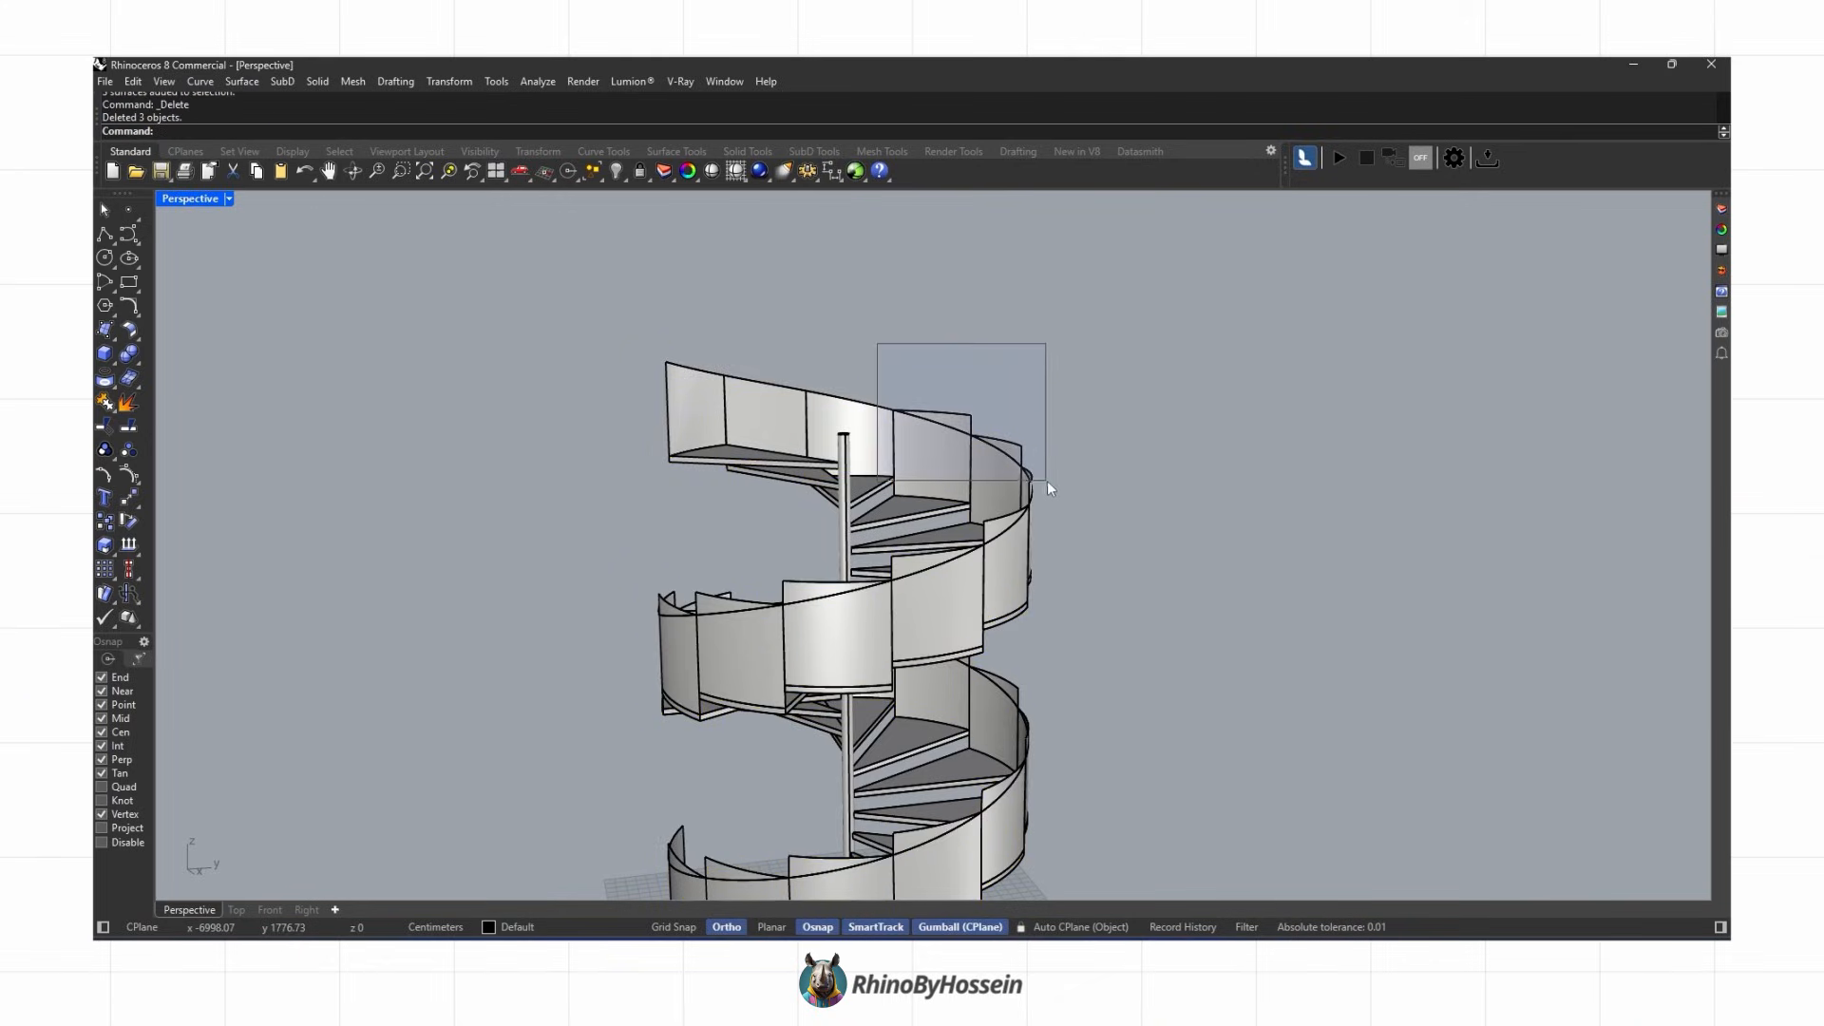
Step: Window-select and delete another surplus railing panel at the top of the stair
{"action": "left_click_drag", "start_coordinate": [876, 344], "coordinate": [1037, 486]}
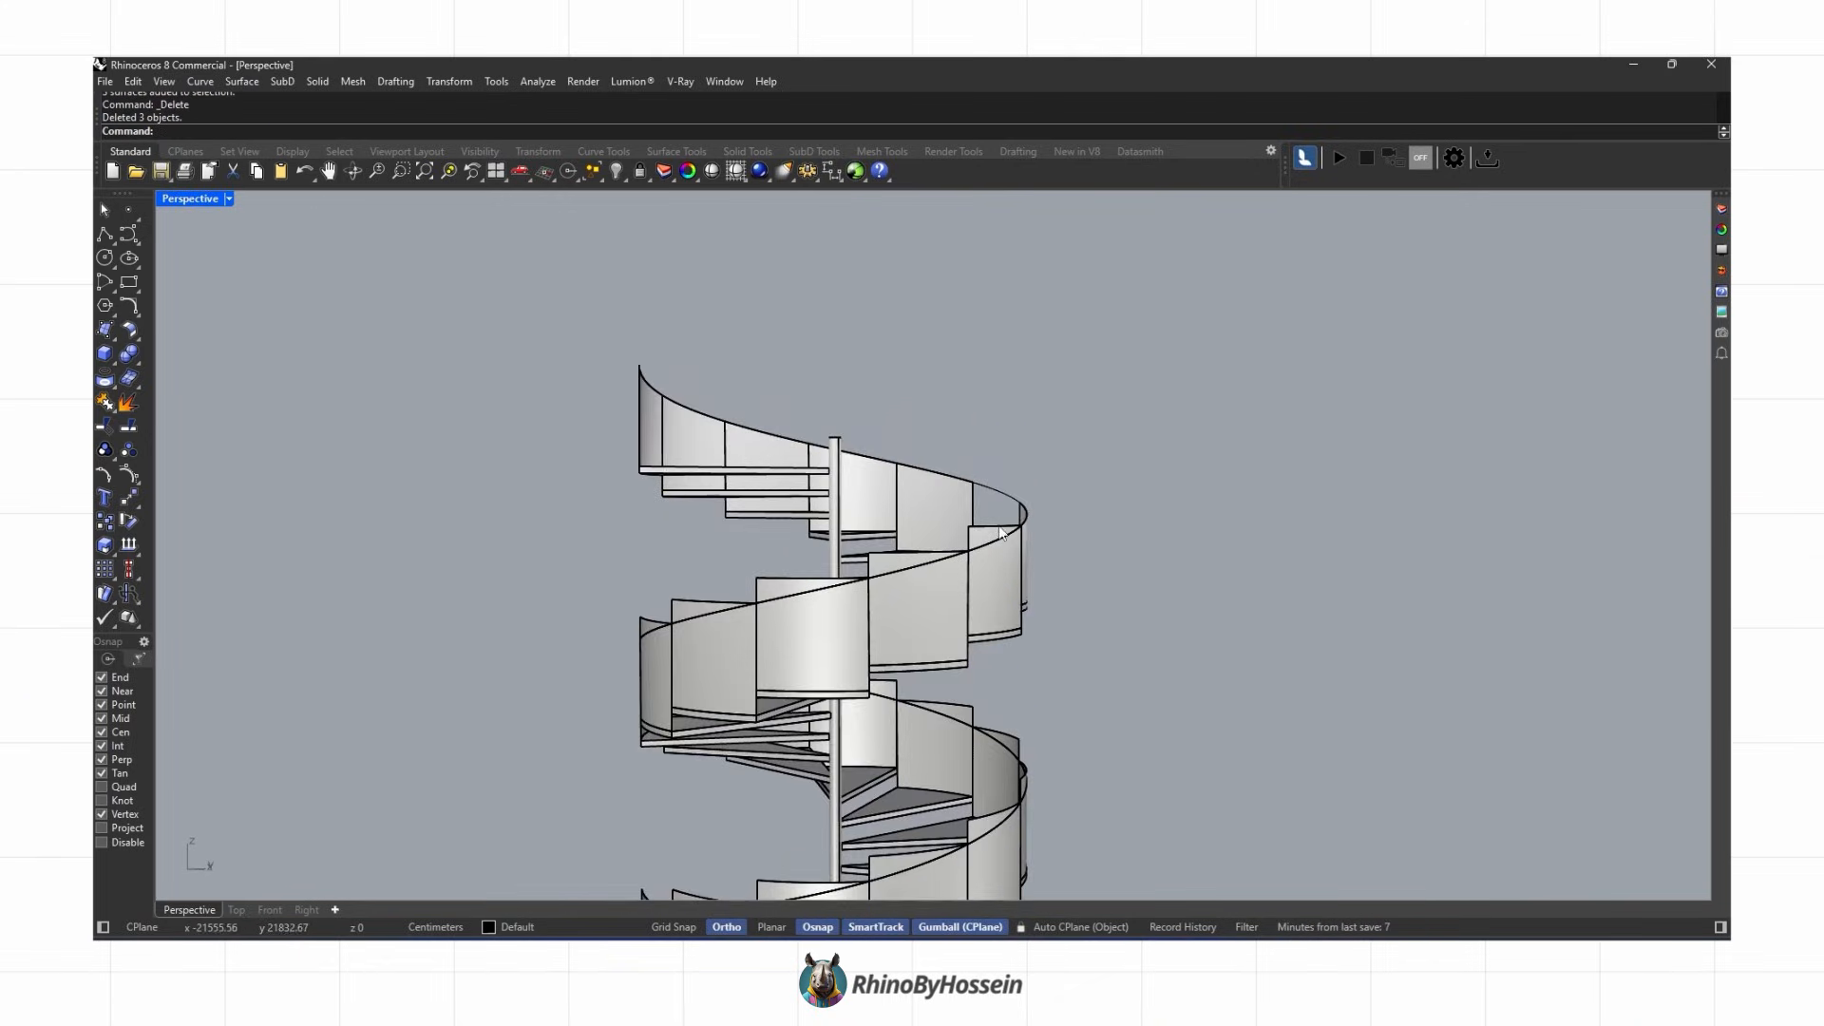
{"action": "left_click", "coordinate": [999, 533]}
{"action": "key", "text": "Delete"}
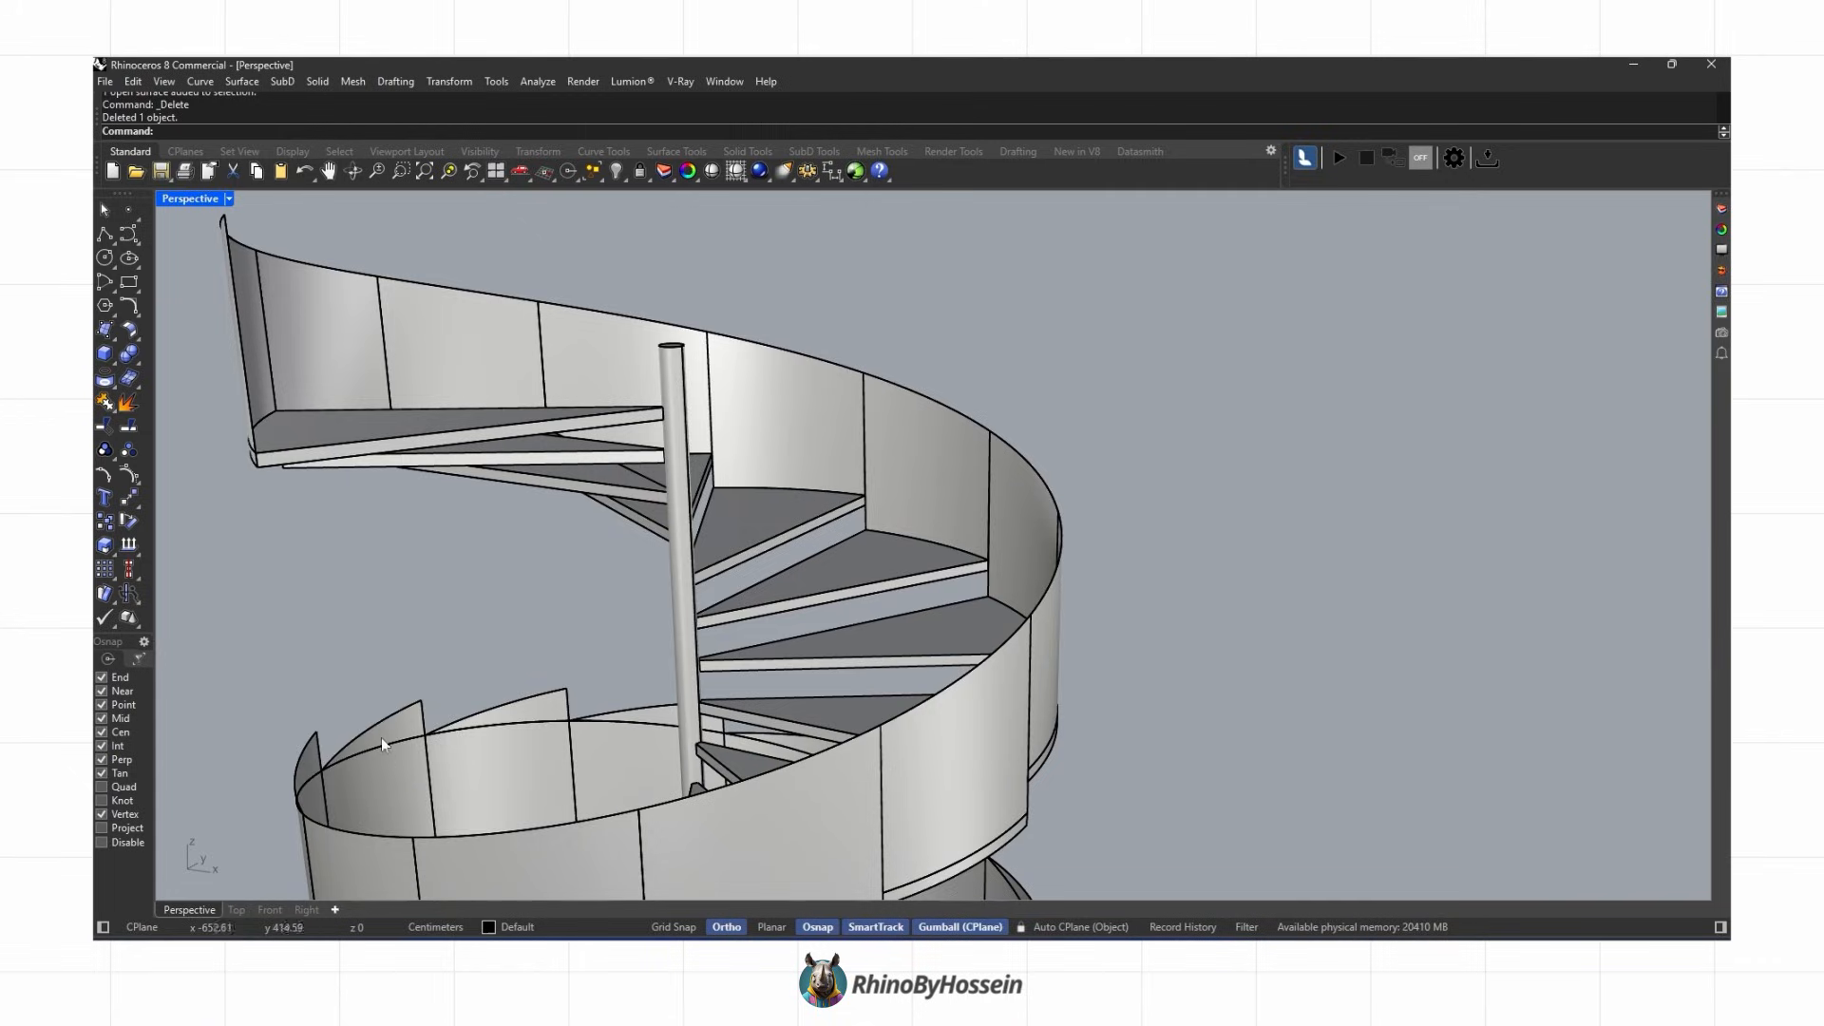
Step: Delete an unwanted railing panel near the lower flight and redo the deletion
{"action": "scroll", "coordinate": [703, 727], "scroll_direction": "down", "scroll_amount": 10}
{"action": "right_click_drag", "start_coordinate": [755, 732], "coordinate": [926, 760]}
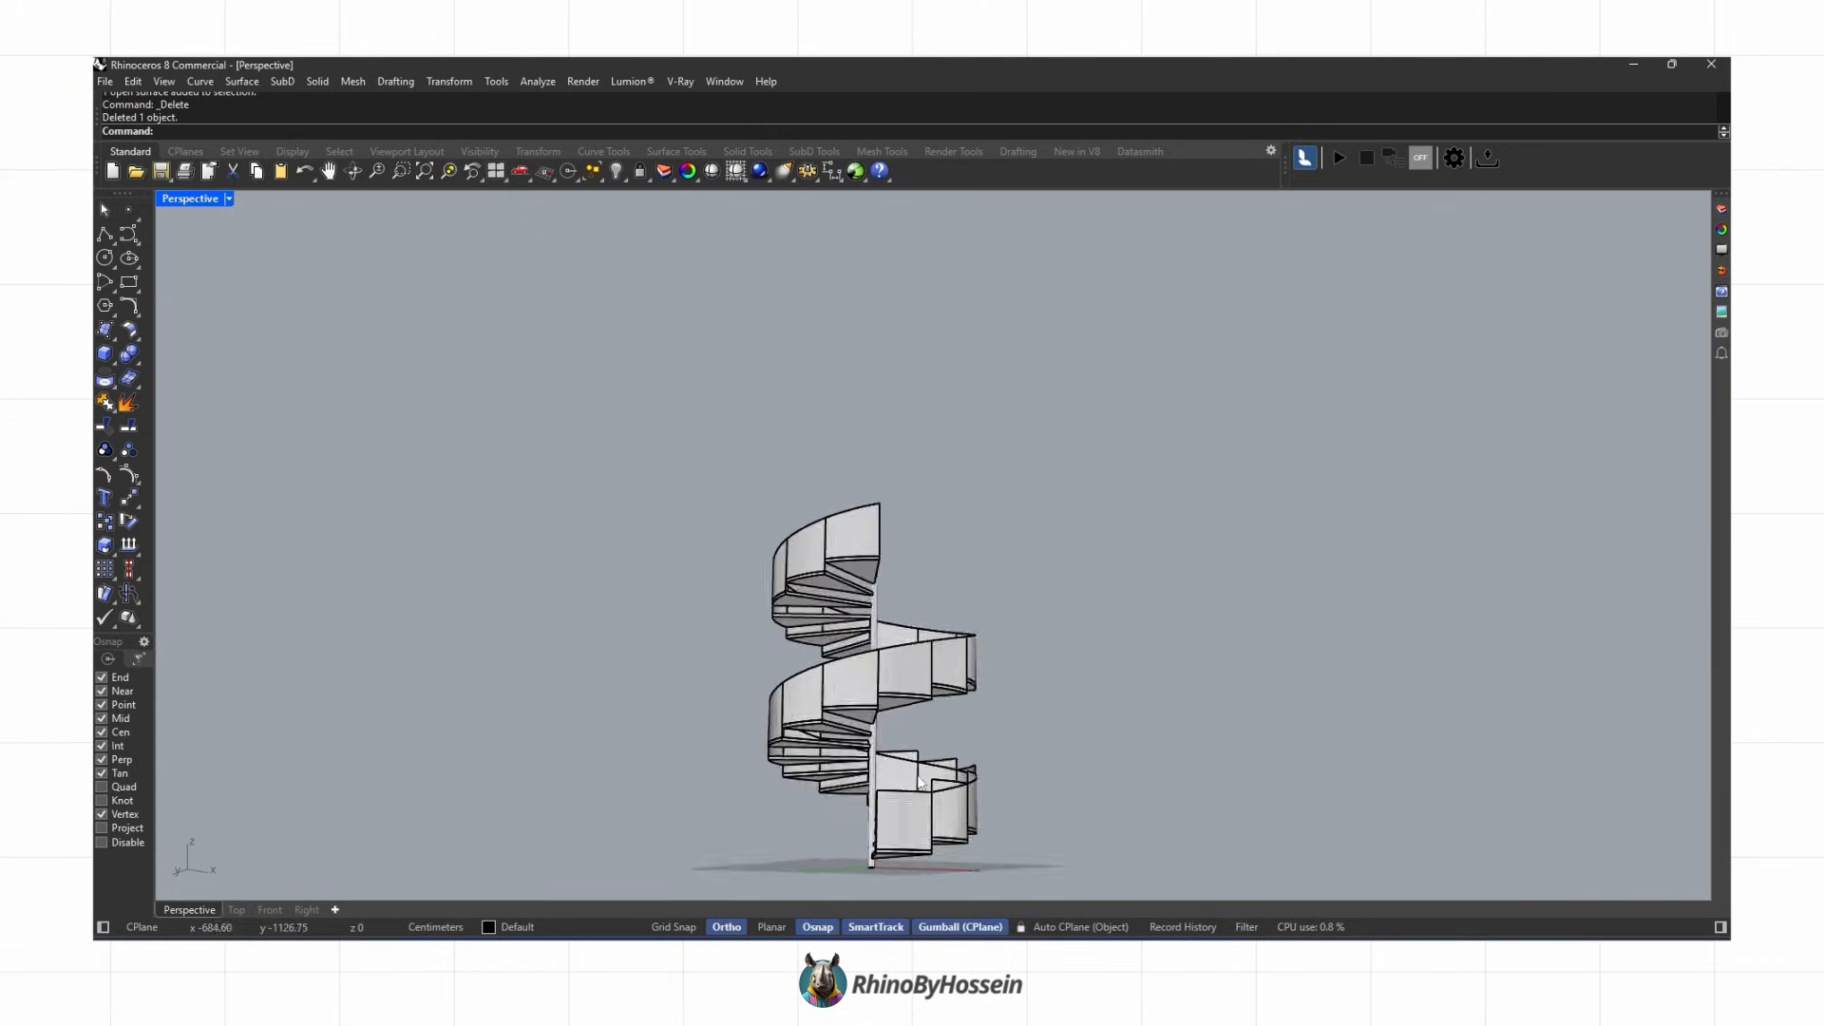
{"action": "scroll", "coordinate": [931, 779], "scroll_direction": "up", "scroll_amount": 10}
{"action": "key", "text": "Delete"}
{"action": "scroll", "coordinate": [786, 692], "scroll_direction": "down", "scroll_amount": 10}
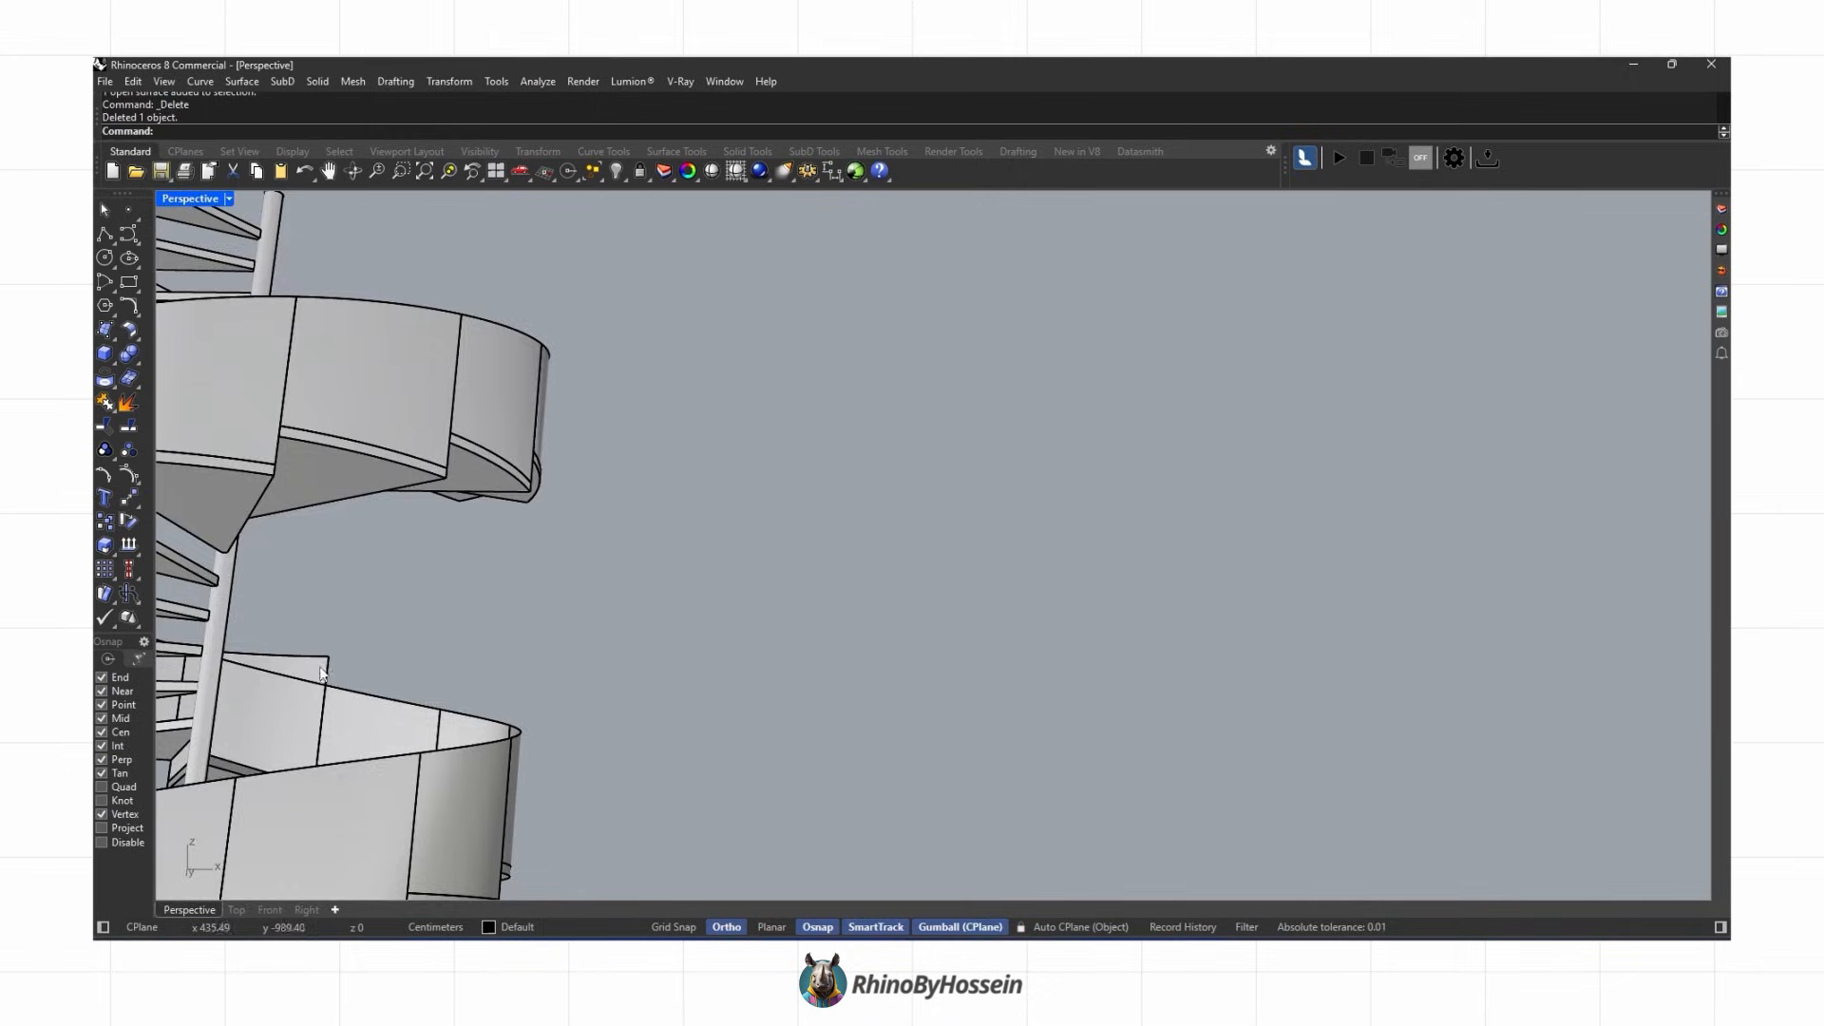
{"action": "key", "text": "ctrl+alt+r"}
Step: Inspect the railing panels around the lower flight from several angles
{"action": "right_click_drag", "start_coordinate": [831, 619], "coordinate": [952, 660]}
{"action": "scroll", "coordinate": [954, 660], "scroll_direction": "up", "scroll_amount": 5}
{"action": "right_click_drag", "start_coordinate": [824, 508], "coordinate": [999, 663]}
{"action": "right_click_drag", "start_coordinate": [910, 523], "coordinate": [998, 582]}
{"action": "right_click_drag", "start_coordinate": [998, 582], "coordinate": [994, 544], "text": "shift"}
{"action": "scroll", "coordinate": [994, 544], "scroll_direction": "down", "scroll_amount": 2}
{"action": "right_click_drag", "start_coordinate": [936, 655], "coordinate": [833, 612]}
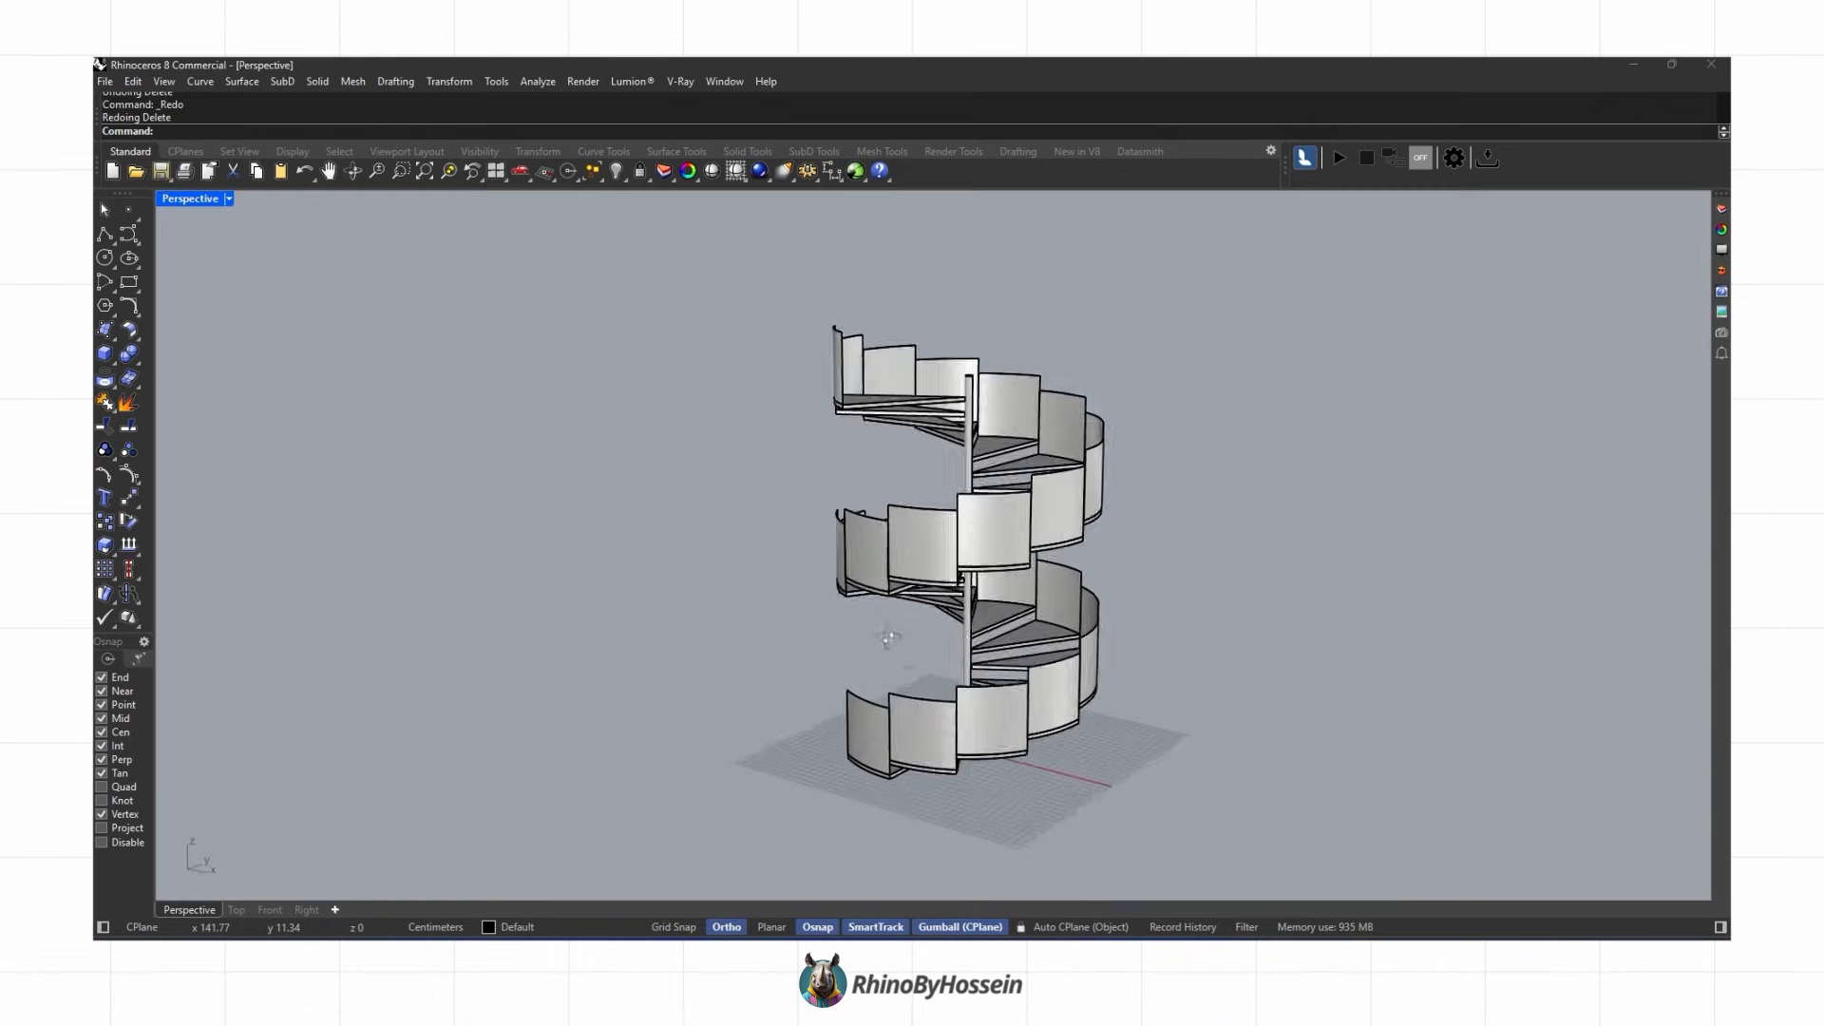
{"action": "scroll", "coordinate": [901, 720], "scroll_direction": "up", "scroll_amount": 7}
{"action": "right_click_drag", "start_coordinate": [895, 688], "coordinate": [851, 662]}
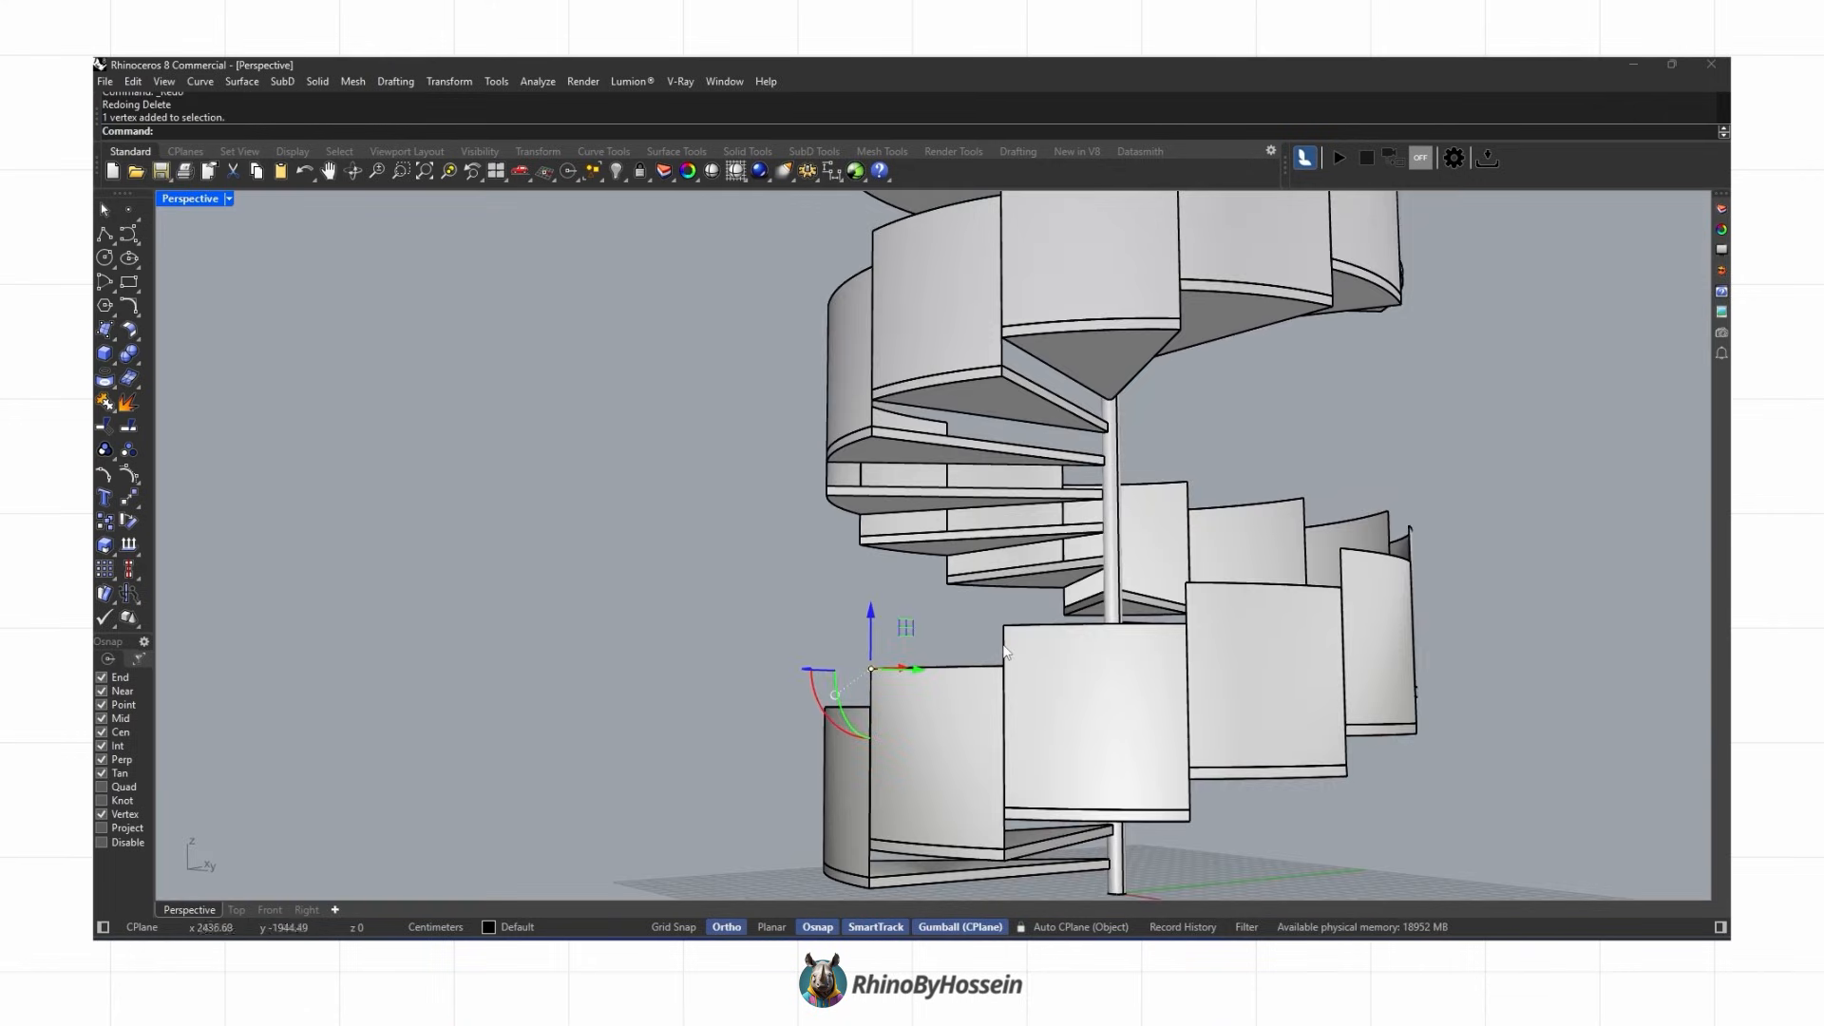
Step: Examine the railing panels along the middle and upper flights from several angles
{"action": "left_click_drag", "start_coordinate": [1017, 629], "coordinate": [1023, 635], "text": "ctrl+shift"}
{"action": "right_click_drag", "start_coordinate": [1023, 635], "coordinate": [1052, 646]}
{"action": "left_click_drag", "start_coordinate": [761, 698], "coordinate": [795, 723], "text": "ctrl+shift"}
{"action": "right_click_drag", "start_coordinate": [795, 724], "coordinate": [906, 682]}
{"action": "left_click_drag", "start_coordinate": [906, 686], "coordinate": [935, 719], "text": "ctrl+shift"}
{"action": "right_click_drag", "start_coordinate": [935, 719], "coordinate": [902, 707]}
{"action": "left_click_drag", "start_coordinate": [1024, 664], "coordinate": [1062, 692], "text": "ctrl+shift"}
{"action": "right_click_drag", "start_coordinate": [1062, 692], "coordinate": [1005, 669]}
{"action": "left_click_drag", "start_coordinate": [1081, 625], "coordinate": [1131, 653], "text": "ctrl+shift"}
{"action": "right_click_drag", "start_coordinate": [1131, 653], "coordinate": [1078, 632]}
{"action": "left_click_drag", "start_coordinate": [1045, 599], "coordinate": [1094, 623], "text": "ctrl+shift"}
{"action": "right_click_drag", "start_coordinate": [1094, 623], "coordinate": [697, 519]}
{"action": "left_click_drag", "start_coordinate": [674, 492], "coordinate": [699, 521], "text": "ctrl+shift"}
{"action": "right_click_drag", "start_coordinate": [699, 521], "coordinate": [741, 484], "text": "shift"}
{"action": "left_click_drag", "start_coordinate": [741, 484], "coordinate": [774, 508], "text": "ctrl+shift"}
{"action": "right_click_drag", "start_coordinate": [774, 508], "coordinate": [700, 460]}
{"action": "left_click_drag", "start_coordinate": [701, 460], "coordinate": [750, 485], "text": "ctrl+shift"}
{"action": "mouse_move", "coordinate": [750, 484]}
{"action": "right_mouse_down", "text": "shift"}
{"action": "mouse_move", "coordinate": [906, 532]}
{"action": "mouse_move", "coordinate": [731, 487]}
{"action": "right_mouse_up", "text": "shift"}
{"action": "left_click_drag", "start_coordinate": [731, 488], "coordinate": [775, 519], "text": "ctrl+shift"}
{"action": "right_click_drag", "start_coordinate": [775, 519], "coordinate": [664, 460]}
{"action": "left_click_drag", "start_coordinate": [664, 461], "coordinate": [735, 483], "text": "ctrl+shift"}
{"action": "right_click_drag", "start_coordinate": [741, 487], "coordinate": [950, 544], "text": "shift"}
{"action": "right_click_drag", "start_coordinate": [950, 543], "coordinate": [848, 525]}
{"action": "left_click_drag", "start_coordinate": [754, 480], "coordinate": [808, 522], "text": "ctrl+shift"}
{"action": "right_click_drag", "start_coordinate": [807, 522], "coordinate": [733, 468]}
{"action": "left_click_drag", "start_coordinate": [737, 461], "coordinate": [781, 495], "text": "ctrl+shift"}
{"action": "right_click_drag", "start_coordinate": [781, 496], "coordinate": [860, 532], "text": "shift"}
{"action": "right_click_drag", "start_coordinate": [859, 532], "coordinate": [698, 513]}
{"action": "left_click_drag", "start_coordinate": [696, 448], "coordinate": [741, 485], "text": "ctrl+shift"}
{"action": "mouse_move", "coordinate": [741, 484]}
{"action": "right_mouse_down", "text": "shift"}
{"action": "mouse_move", "coordinate": [838, 518]}
{"action": "mouse_move", "coordinate": [750, 513]}
{"action": "right_mouse_up", "text": "shift"}
{"action": "left_click_drag", "start_coordinate": [793, 445], "coordinate": [832, 473], "text": "ctrl+shift"}
{"action": "right_click_drag", "start_coordinate": [832, 473], "coordinate": [751, 446]}
{"action": "left_click_drag", "start_coordinate": [728, 425], "coordinate": [784, 456], "text": "ctrl+shift"}
{"action": "mouse_move", "coordinate": [800, 439]}
{"action": "right_mouse_down", "text": "shift"}
{"action": "mouse_move", "coordinate": [923, 517]}
{"action": "mouse_move", "coordinate": [825, 454]}
{"action": "right_mouse_up", "text": "shift"}
{"action": "left_click_drag", "start_coordinate": [823, 378], "coordinate": [892, 405], "text": "ctrl+shift"}
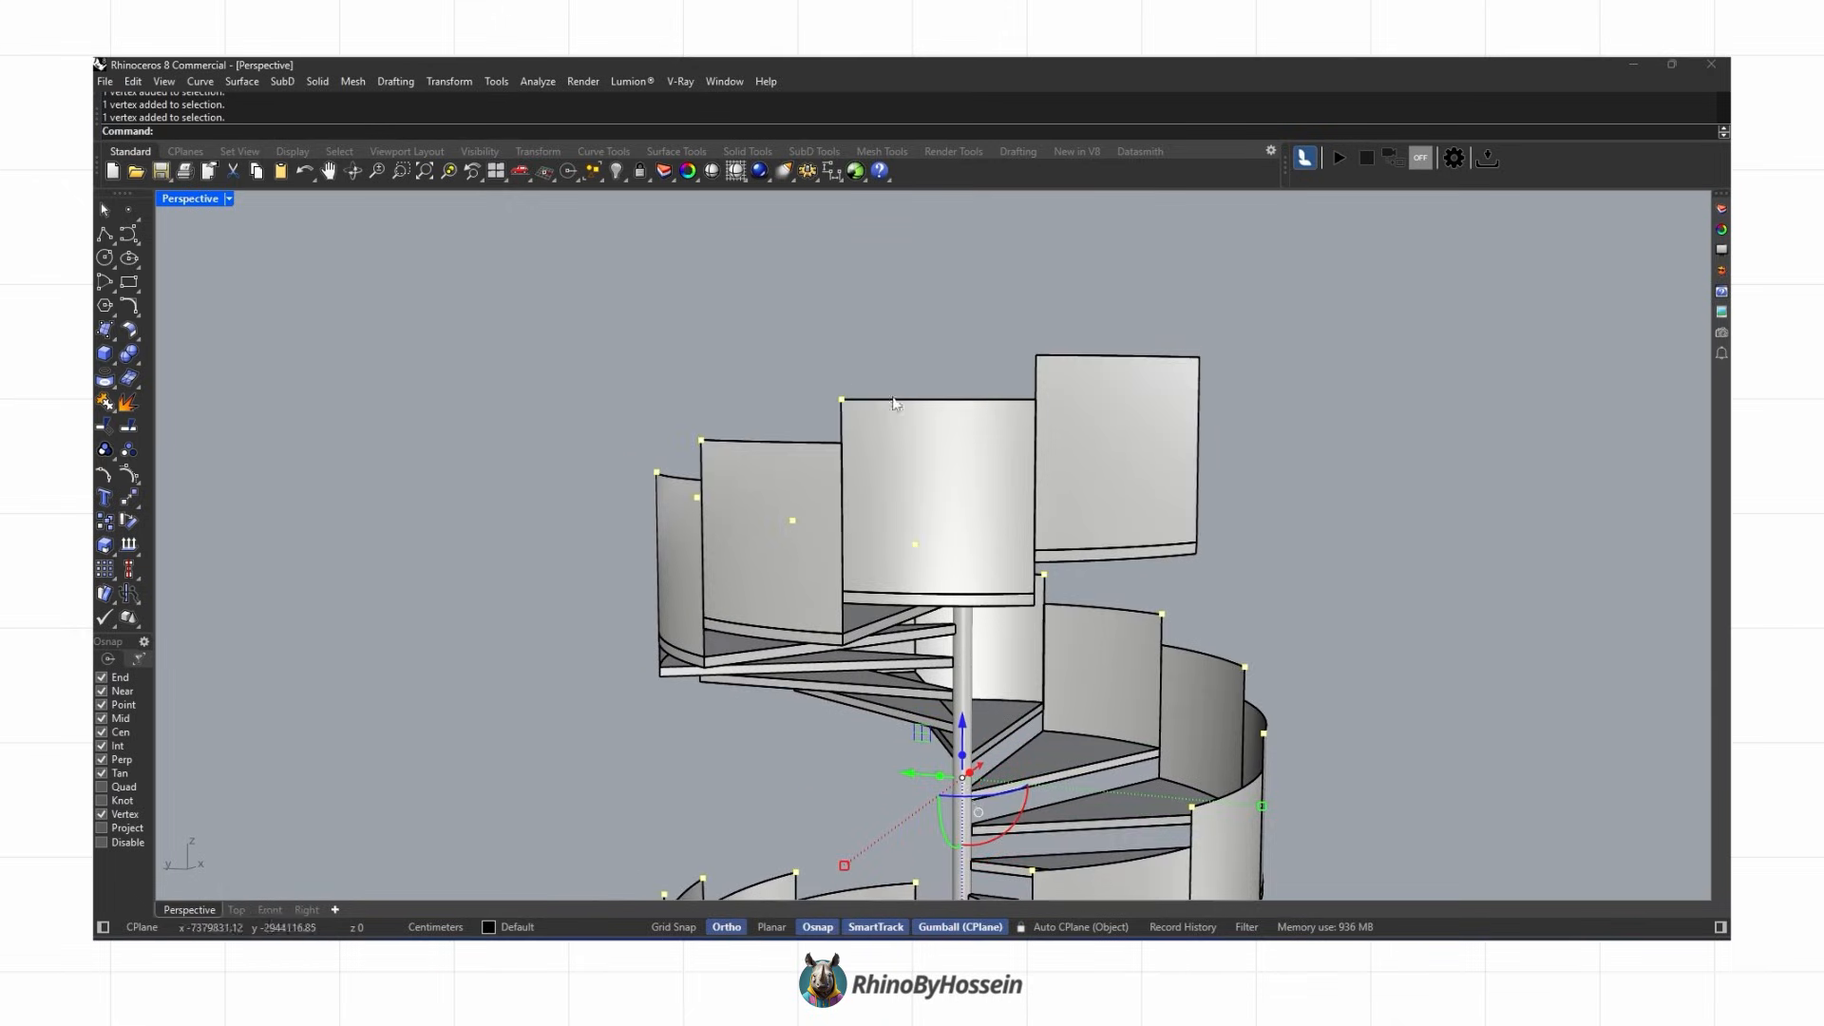
Step: Select two corner vertices of the topmost railing panel to check their alignment, then clear the selection
{"action": "left_click", "coordinate": [1035, 355]}
{"action": "left_click", "coordinate": [1035, 400]}
{"action": "scroll", "coordinate": [889, 457], "scroll_direction": "down", "scroll_amount": 4}
{"action": "right_click_drag", "start_coordinate": [873, 466], "coordinate": [951, 751]}
{"action": "right_click_drag", "start_coordinate": [952, 751], "coordinate": [765, 512], "text": "shift"}
{"action": "key", "text": "Escape"}
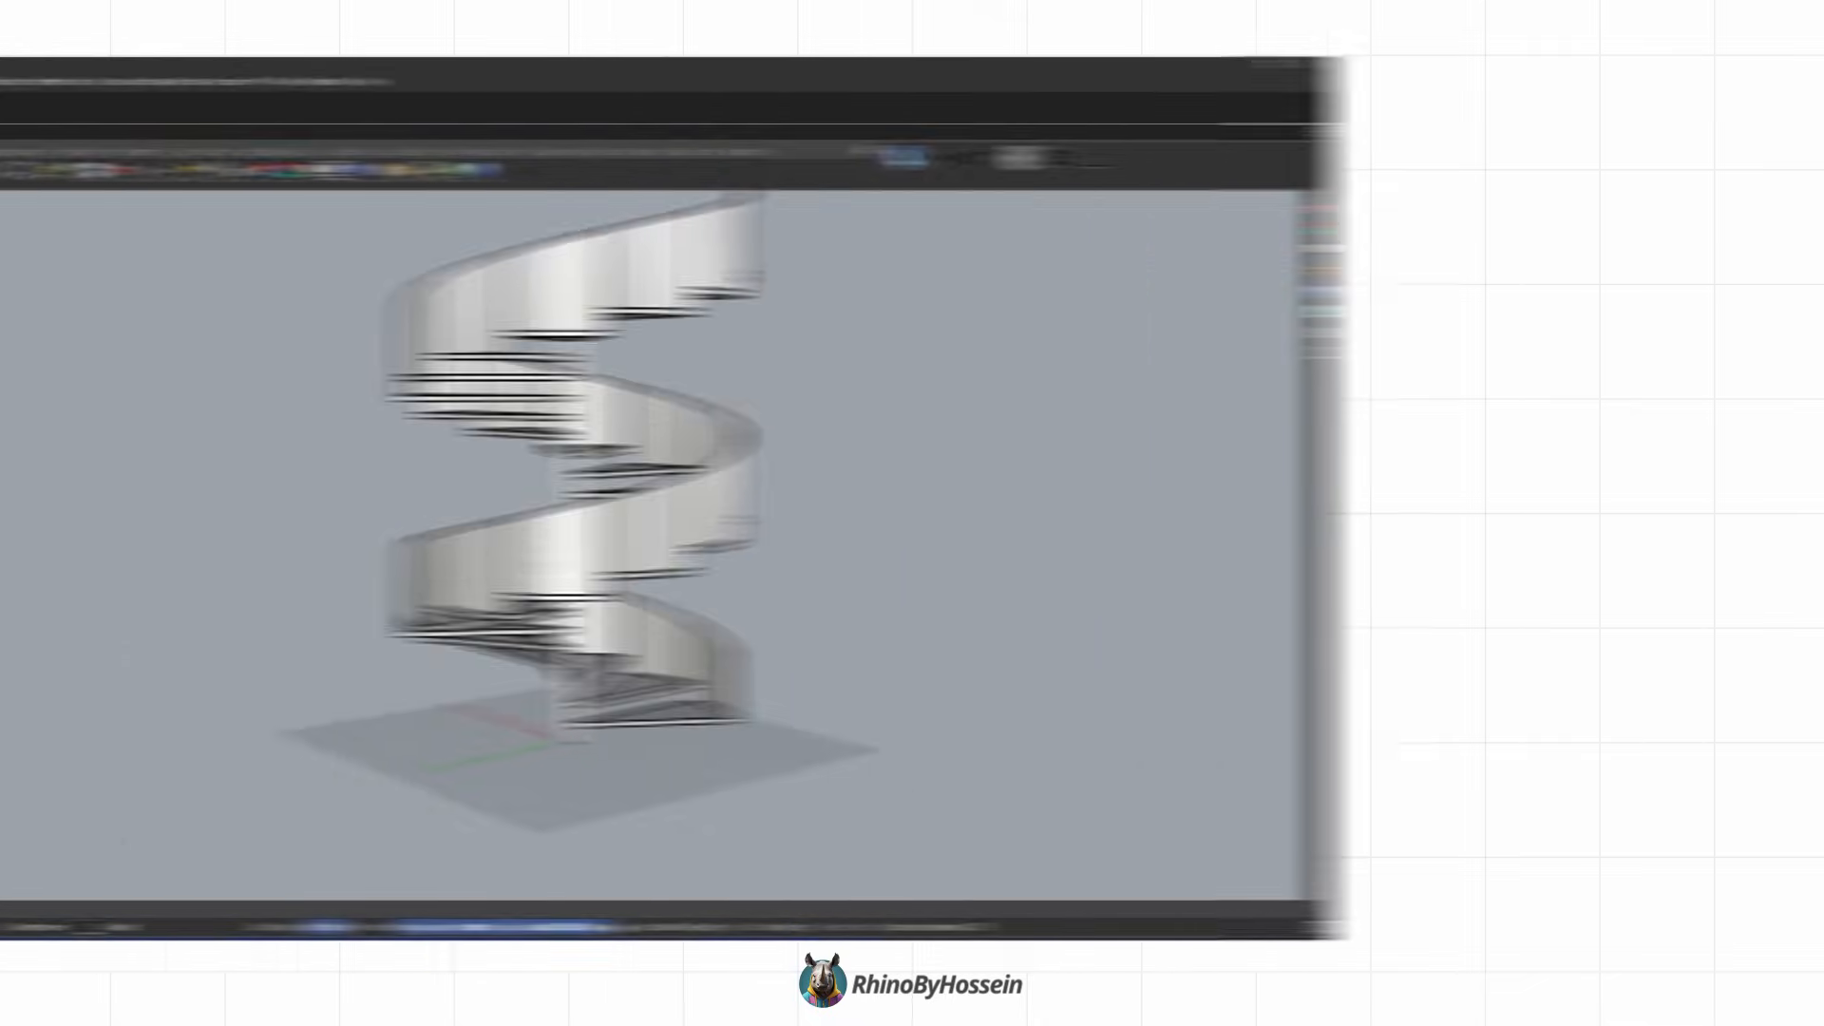